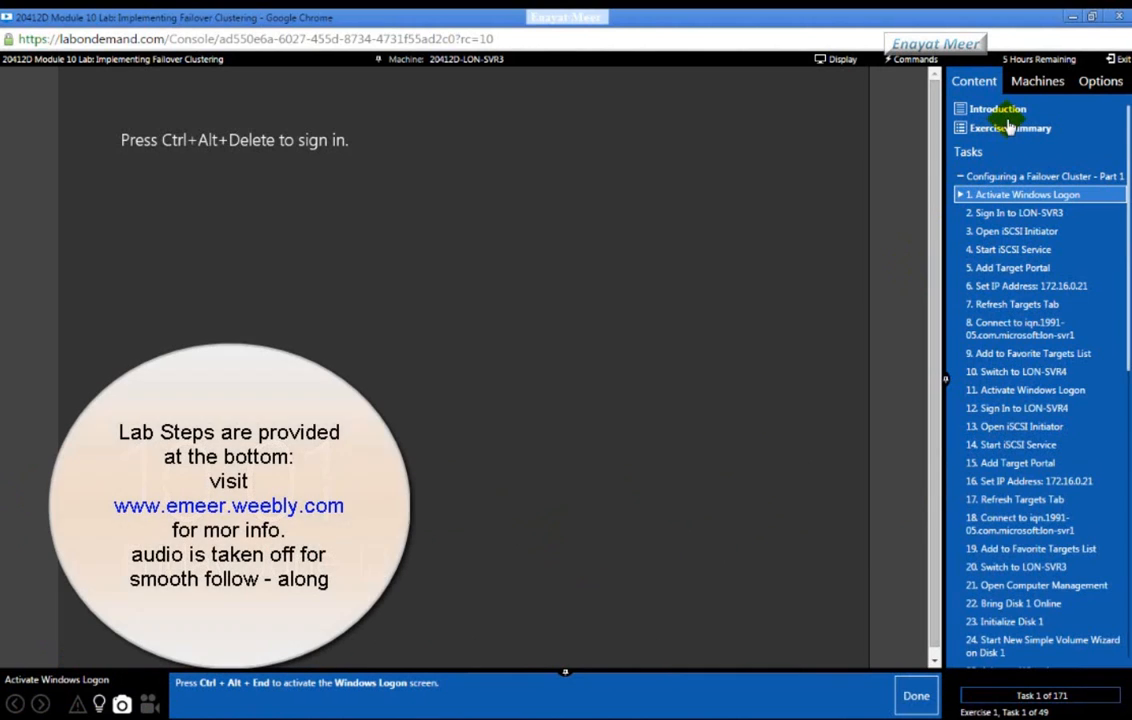
# Step: Show the lab machines, highlight 'bottom of the screen' in the Notepad intro note, then minimize it
pyautogui.click(1032, 84)
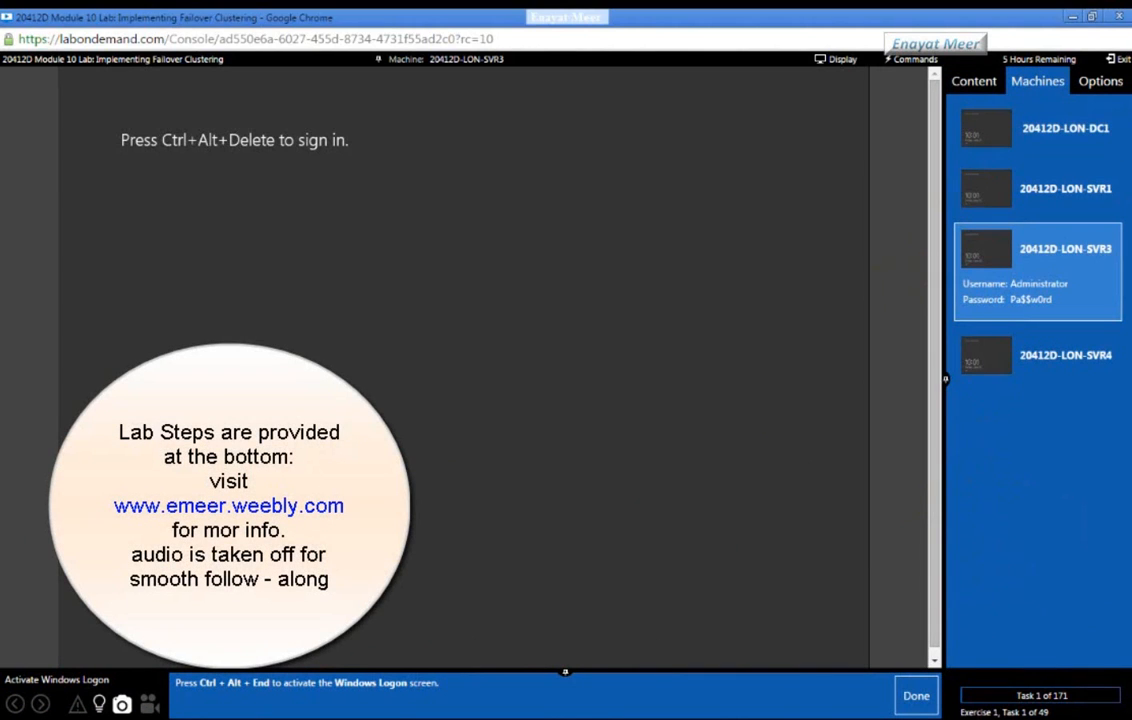
pyautogui.hotkey('alt', 'Tab')
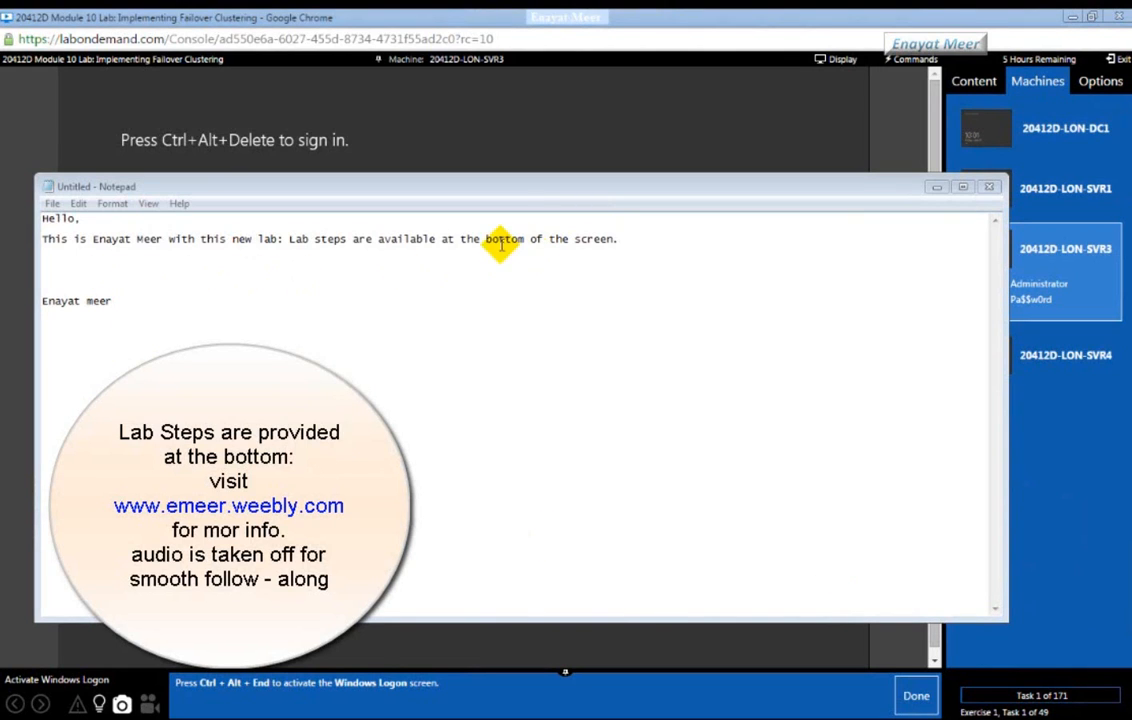
pyautogui.moveTo(483, 238); pyautogui.dragTo(612, 238)
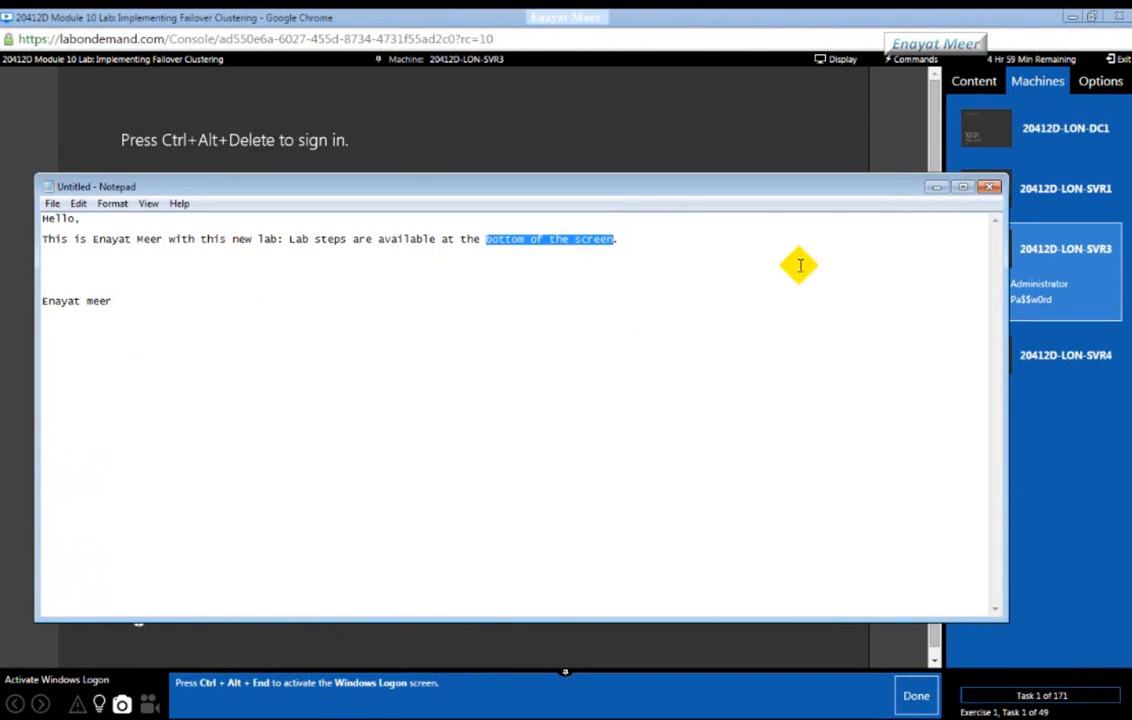
pyautogui.click(936, 187)
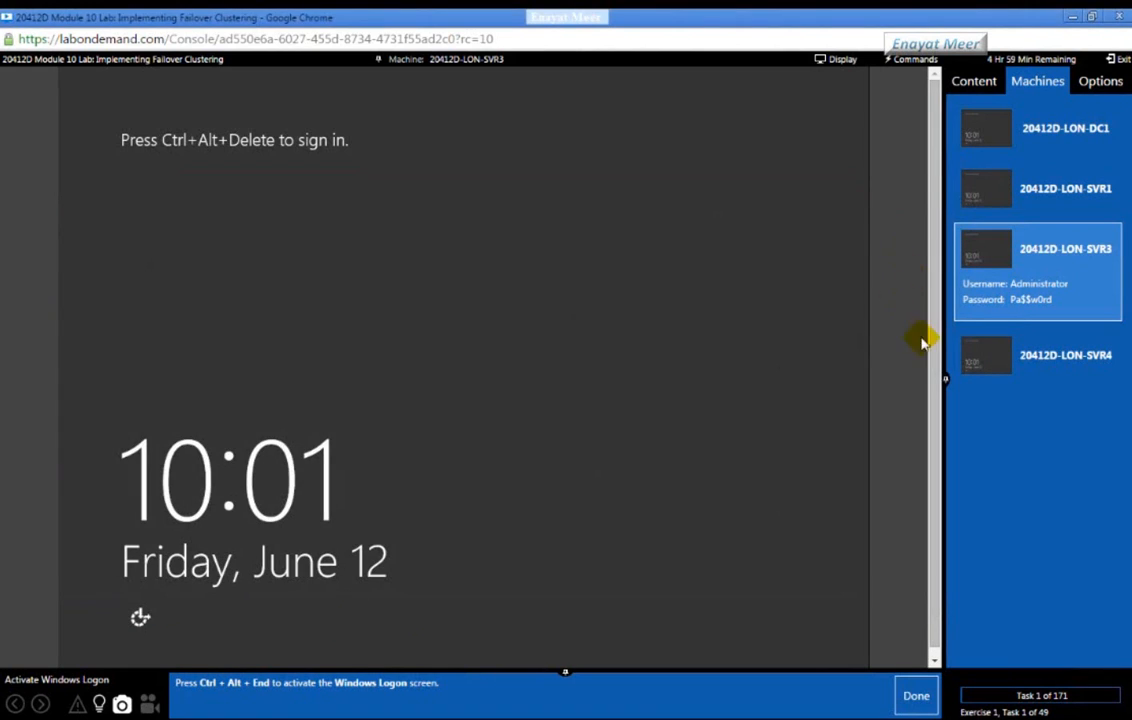
# Step: Sign in to LON-SVR3 via Ctrl+Alt+Delete with the administrator password, and mark the task done
pyautogui.click(903, 60)
pyautogui.click(905, 80)
pyautogui.click(560, 263)
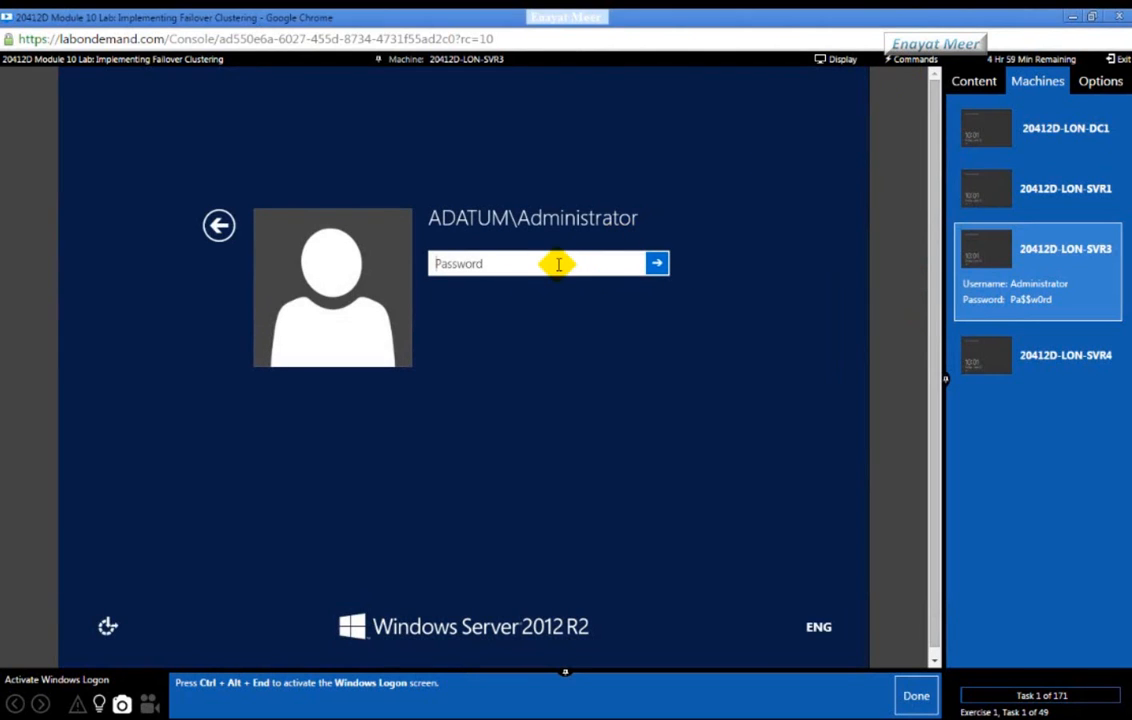
pyautogui.write('Pa$$w0rd')
pyautogui.press('Return')
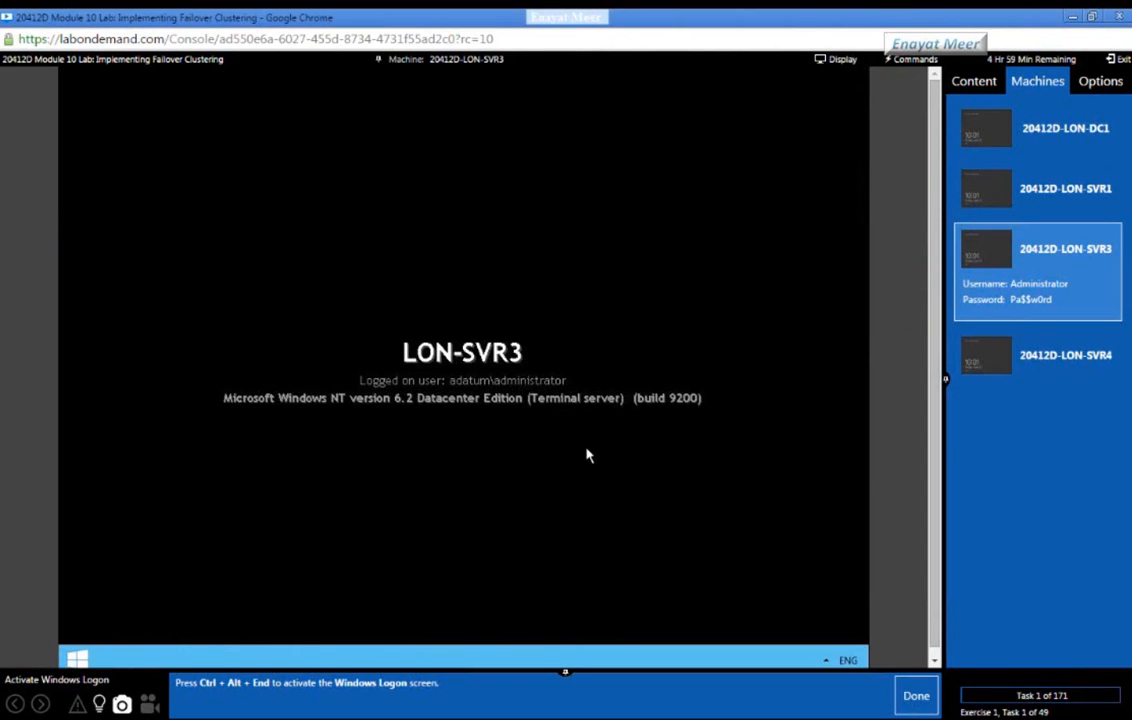
pyautogui.click(912, 698)
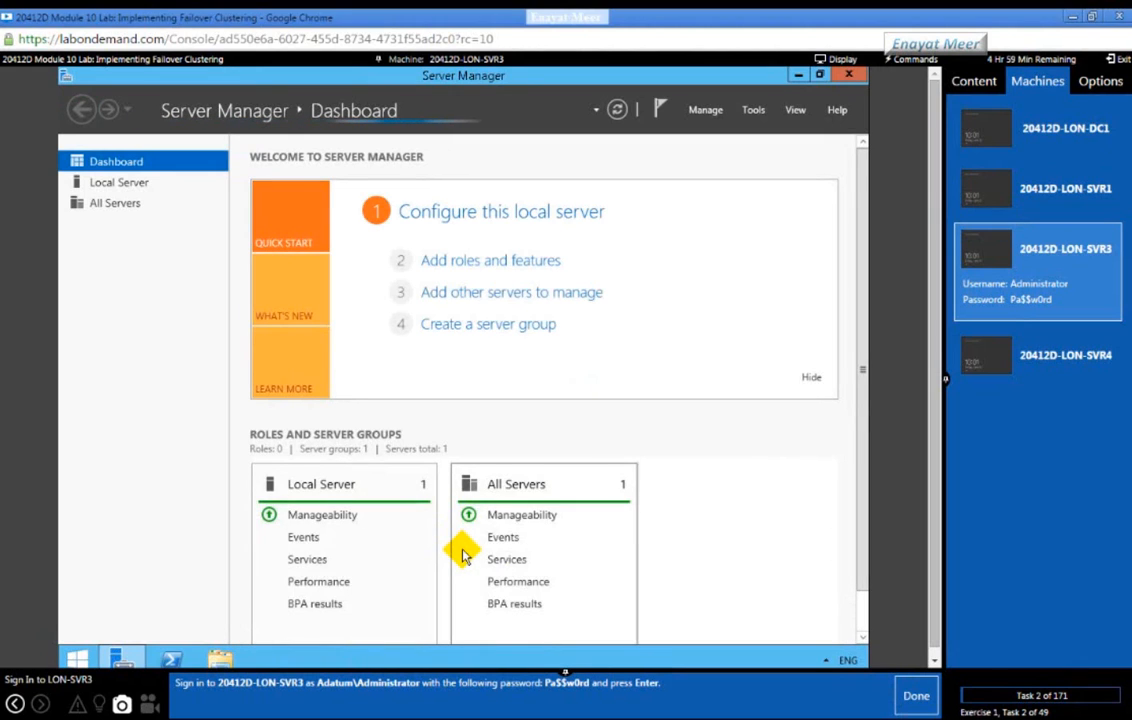
# Step: Launch iSCSI Initiator from Server Manager Tools on LON-SVR3, agreeing to start the iSCSI service
pyautogui.click(912, 697)
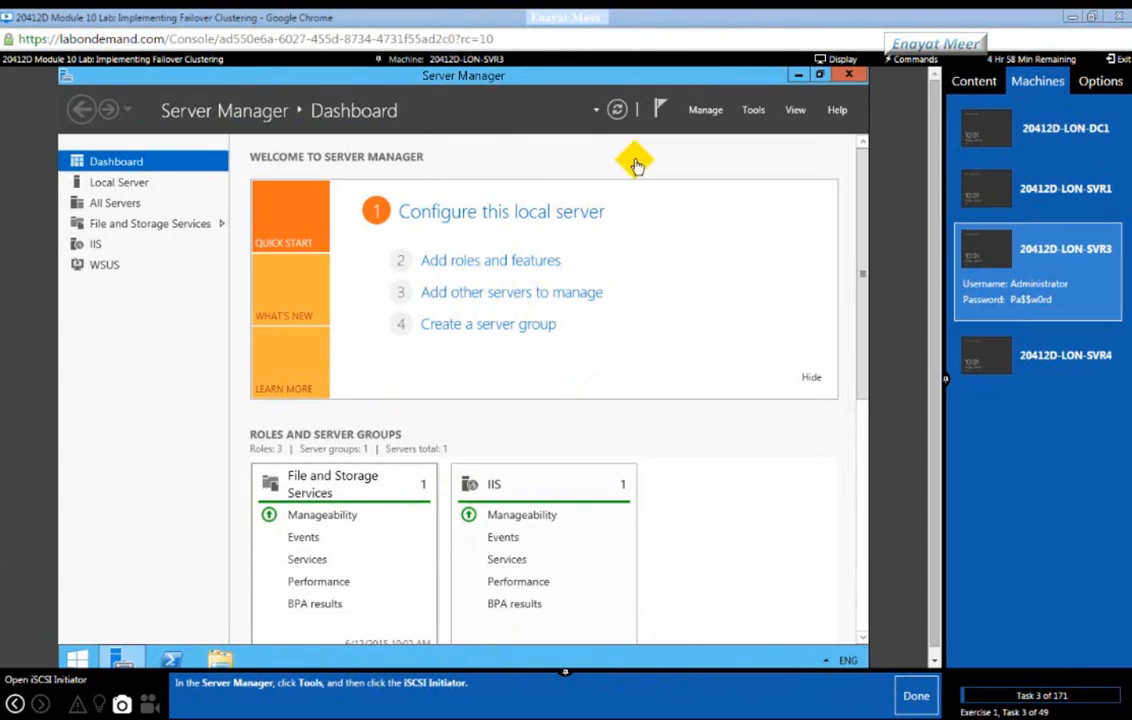
pyautogui.click(751, 112)
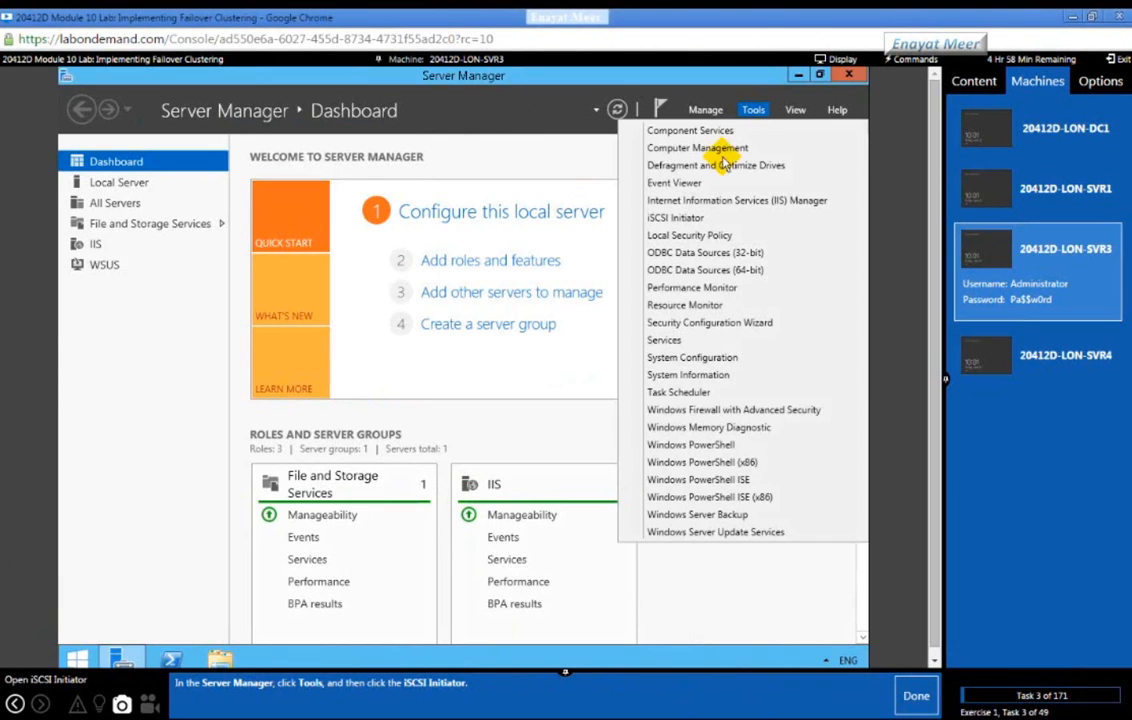
pyautogui.click(684, 219)
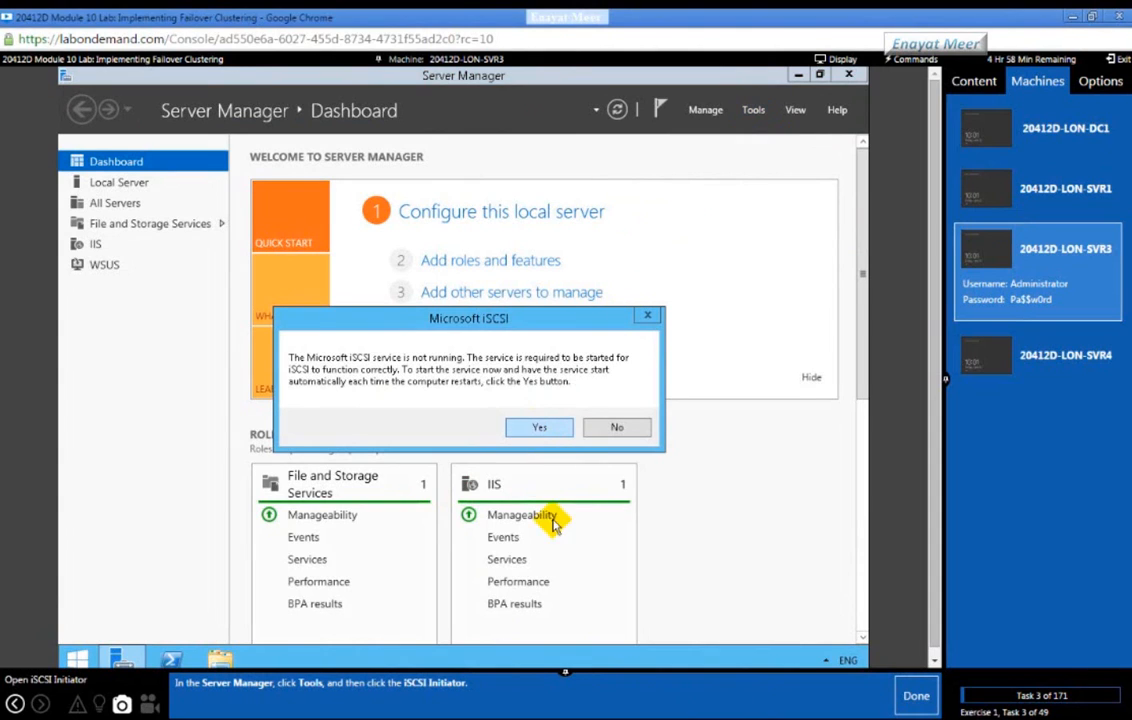
pyautogui.click(916, 695)
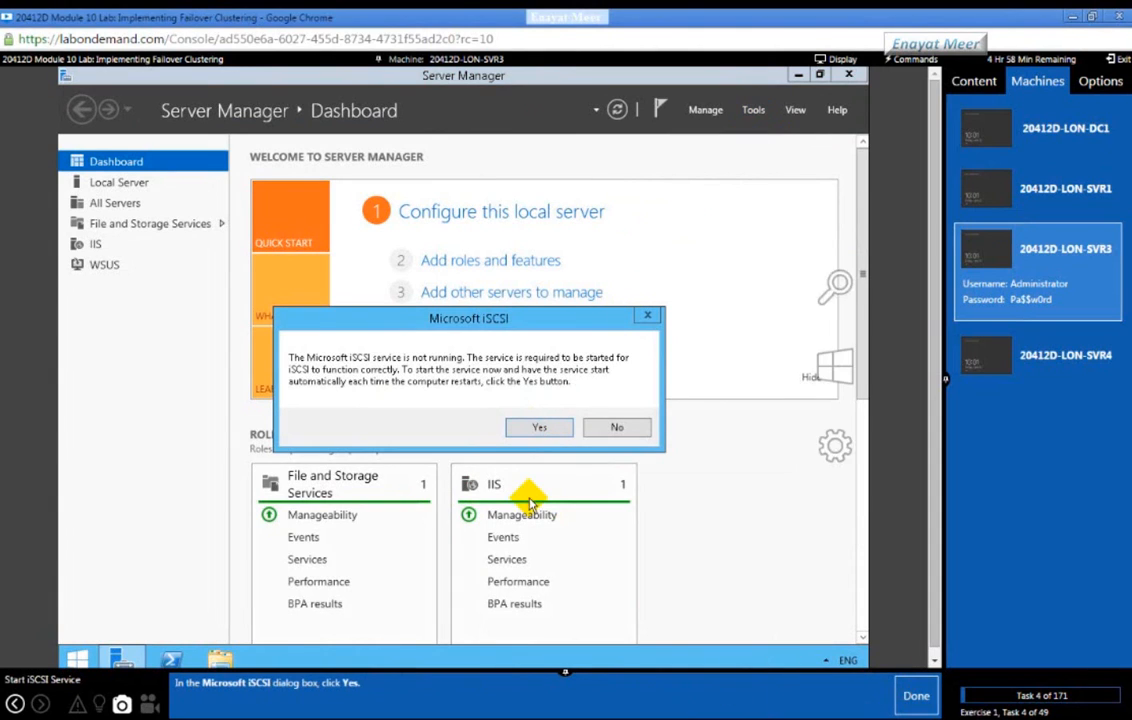
pyautogui.click(531, 430)
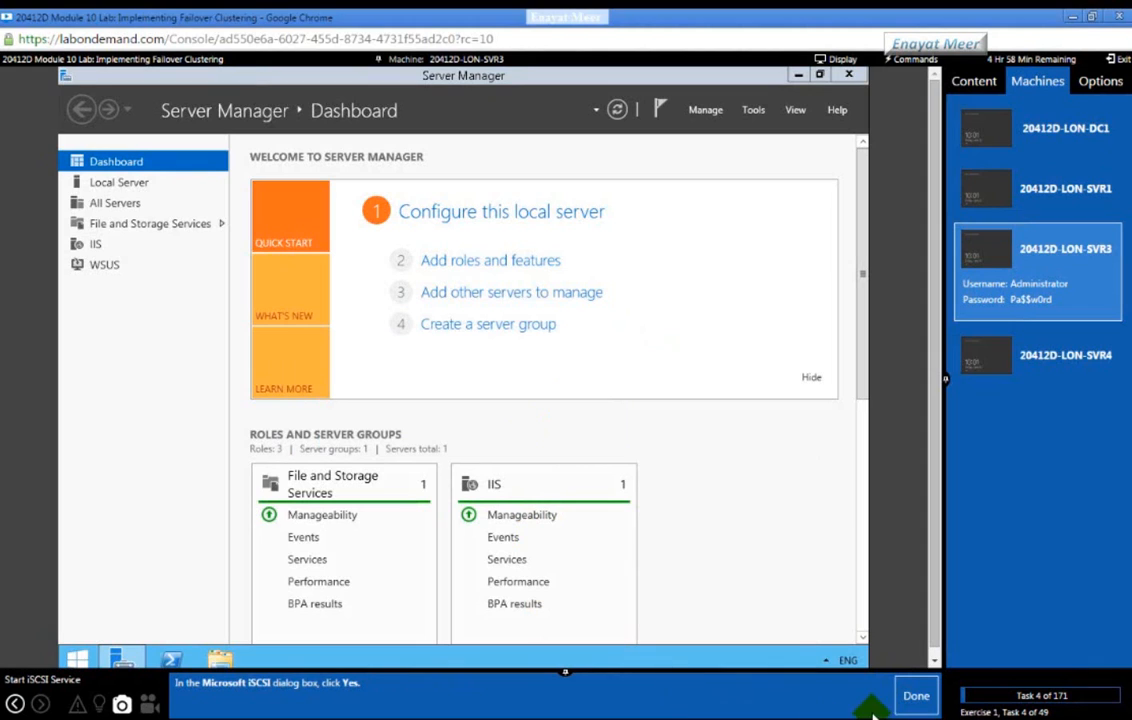
pyautogui.click(906, 694)
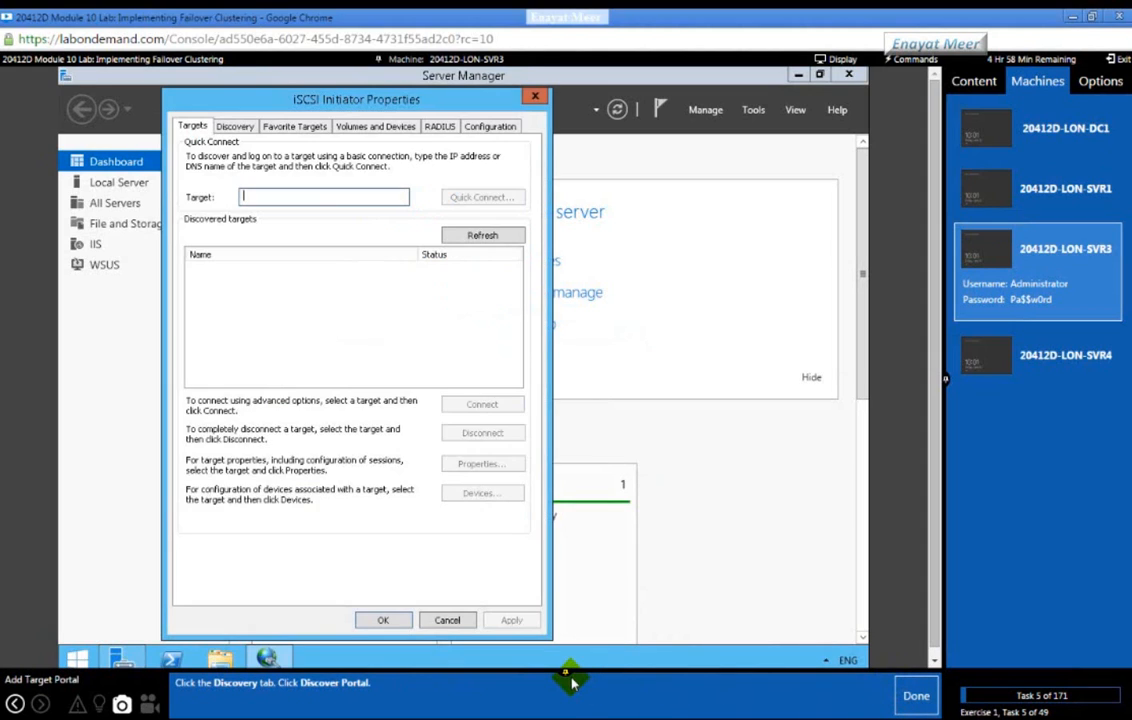
# Step: Add 172.16.0.21 on port 3260 as a target portal from the Discovery tab
pyautogui.click(237, 128)
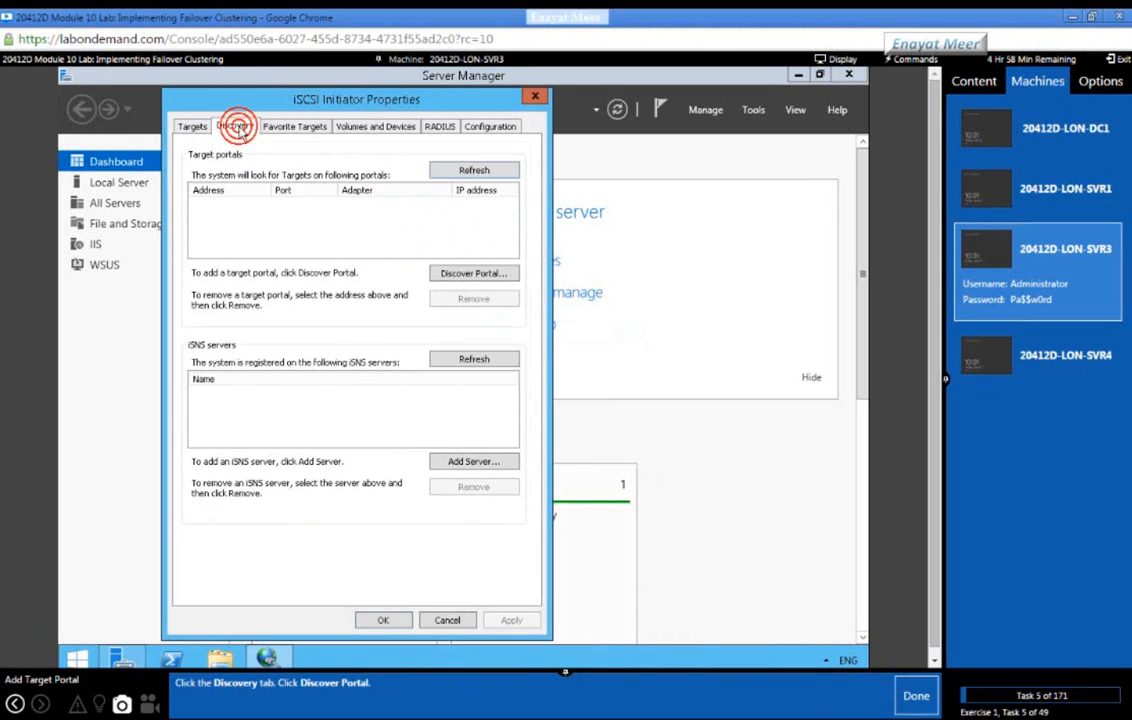
pyautogui.click(462, 276)
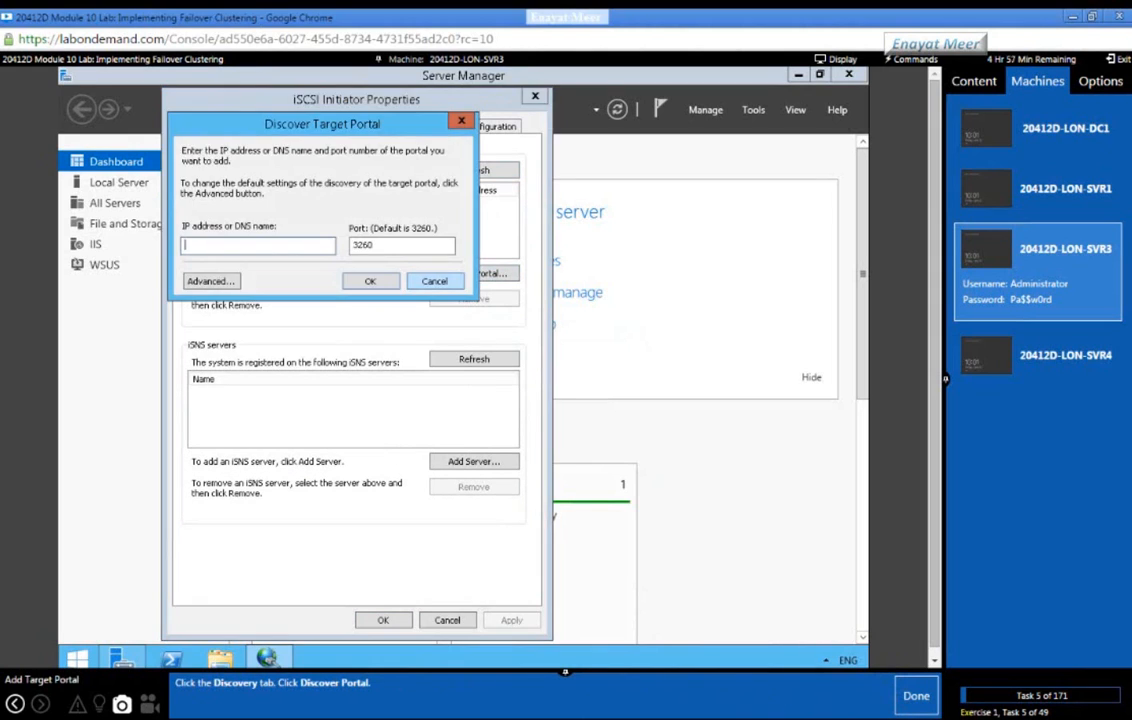
pyautogui.click(917, 700)
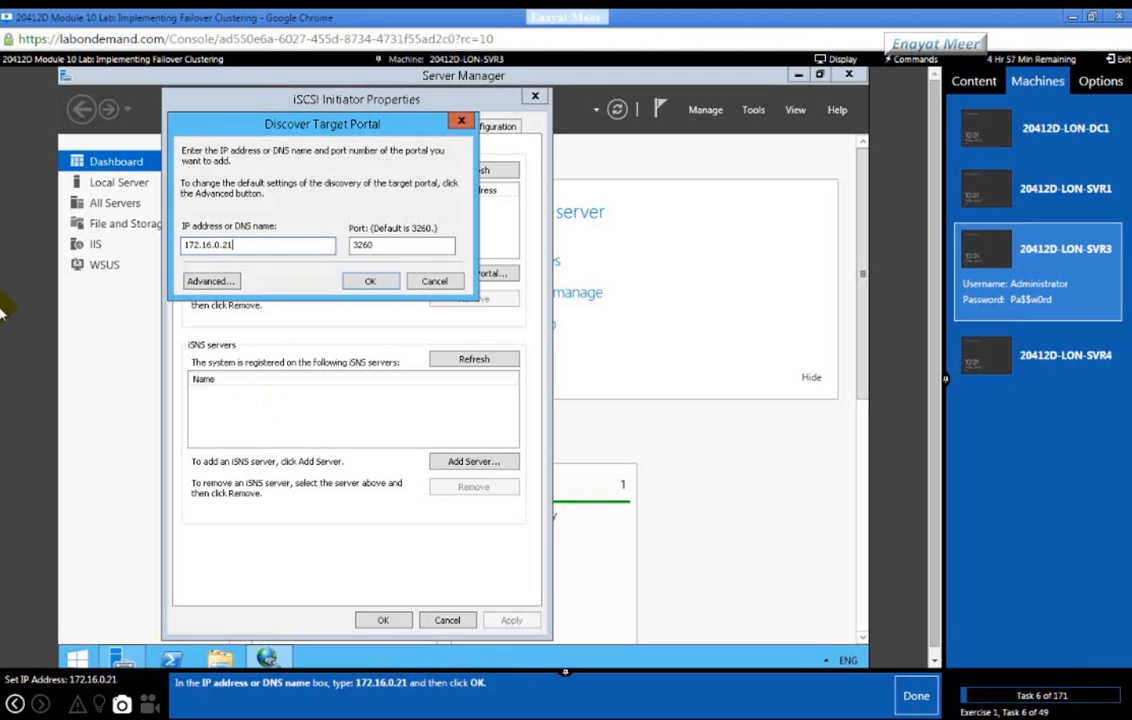
pyautogui.click(366, 284)
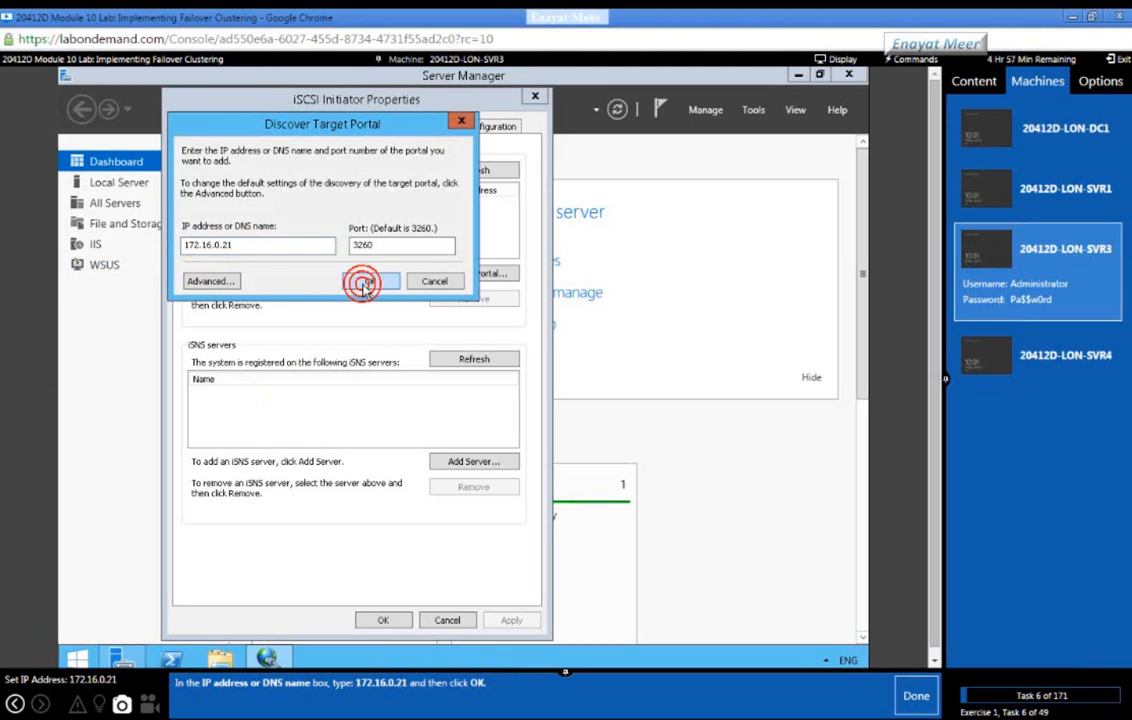
pyautogui.click(905, 697)
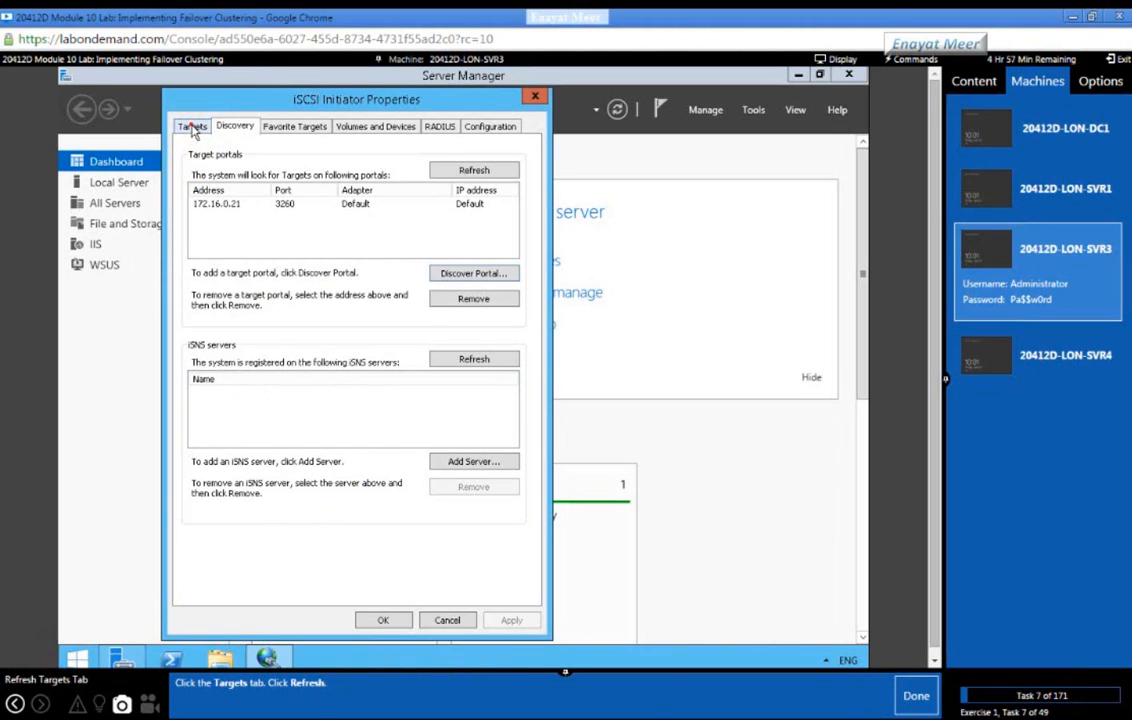
# Step: Refresh targets, connect to lon-svr1-target1 as a favorite target, and close iSCSI Initiator
pyautogui.click(191, 127)
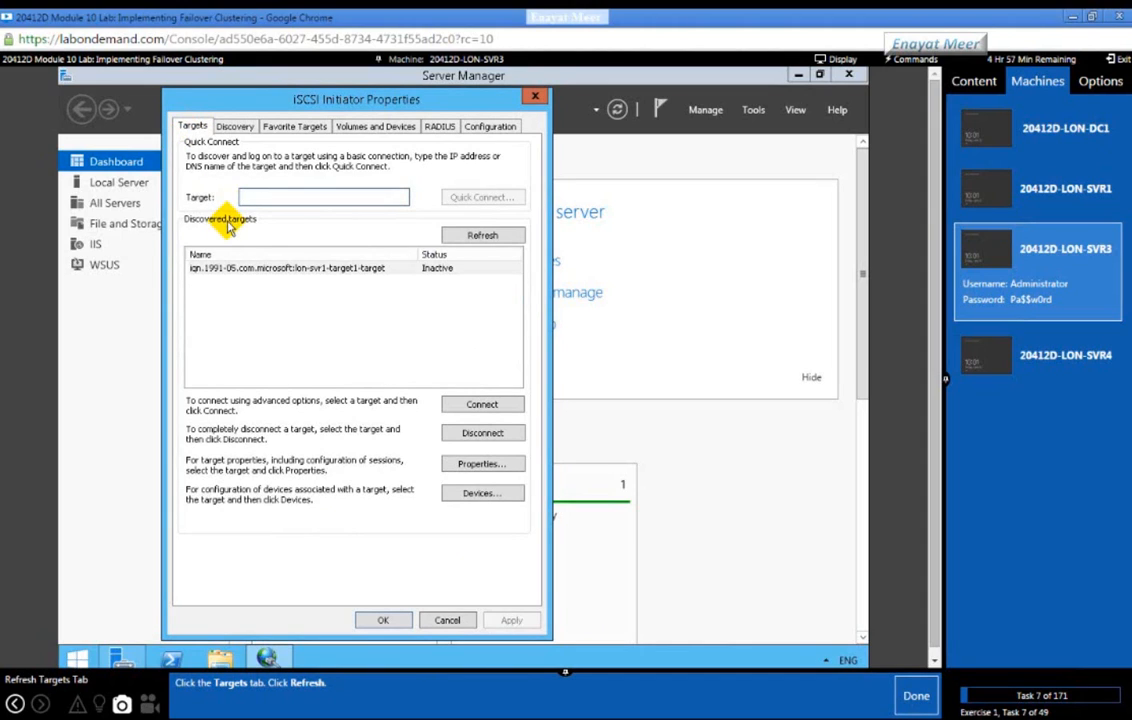
pyautogui.click(478, 238)
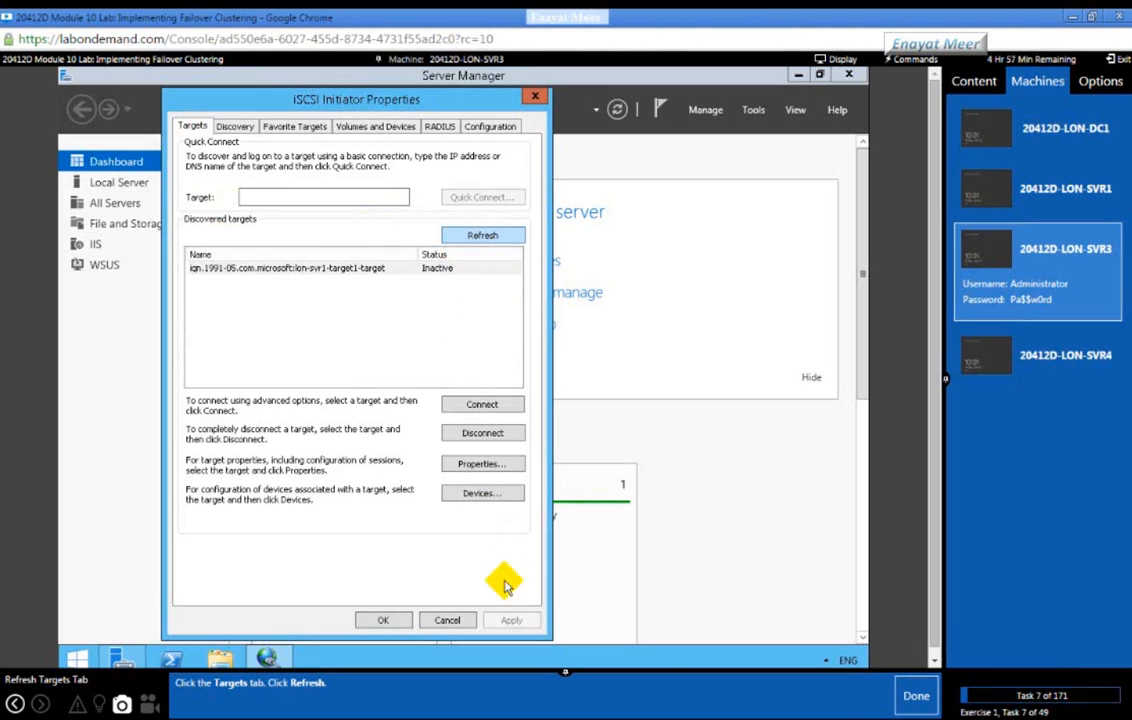
pyautogui.click(903, 708)
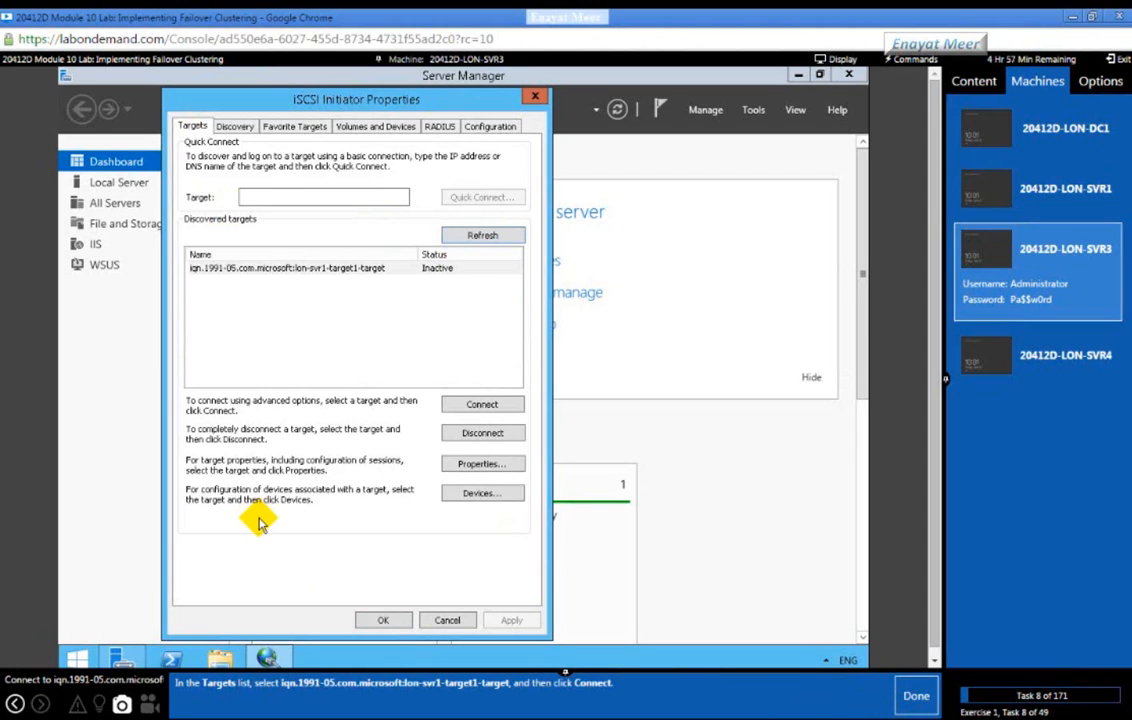
pyautogui.click(235, 268)
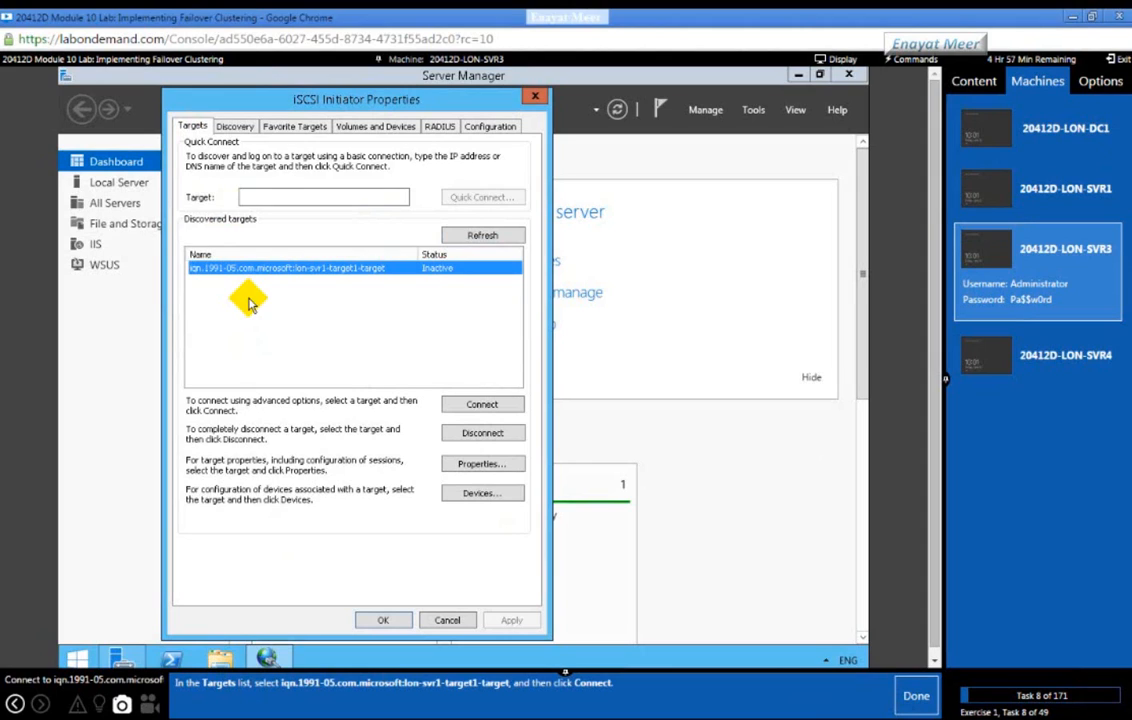
pyautogui.click(484, 406)
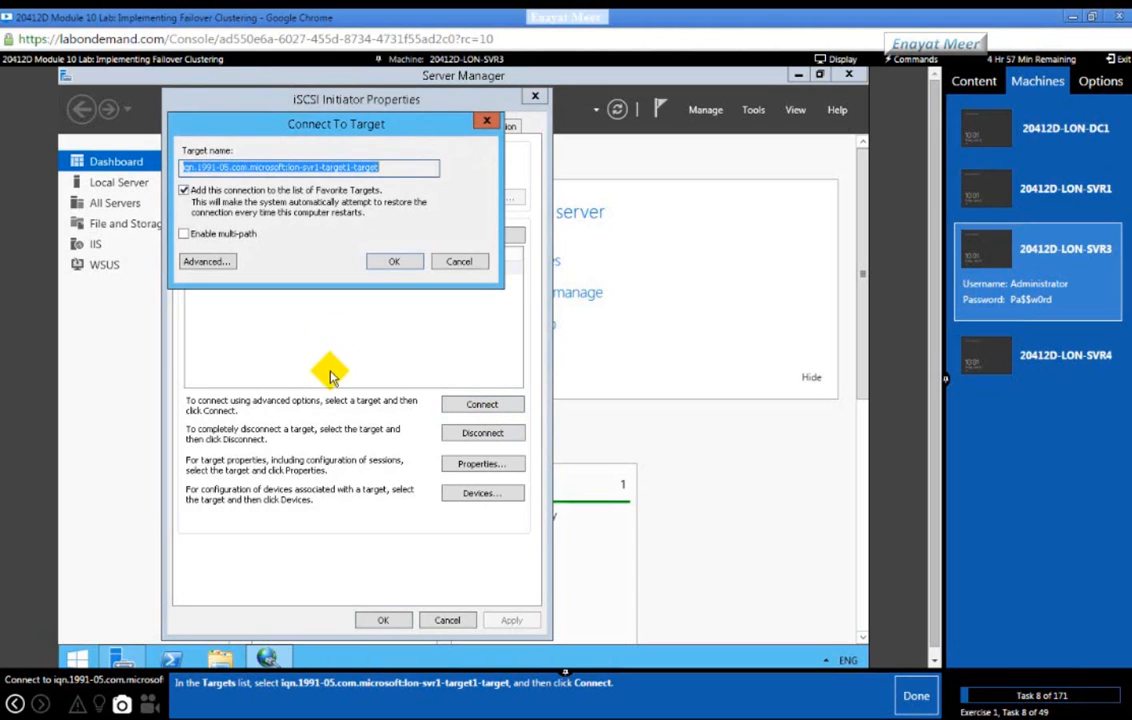
pyautogui.click(916, 698)
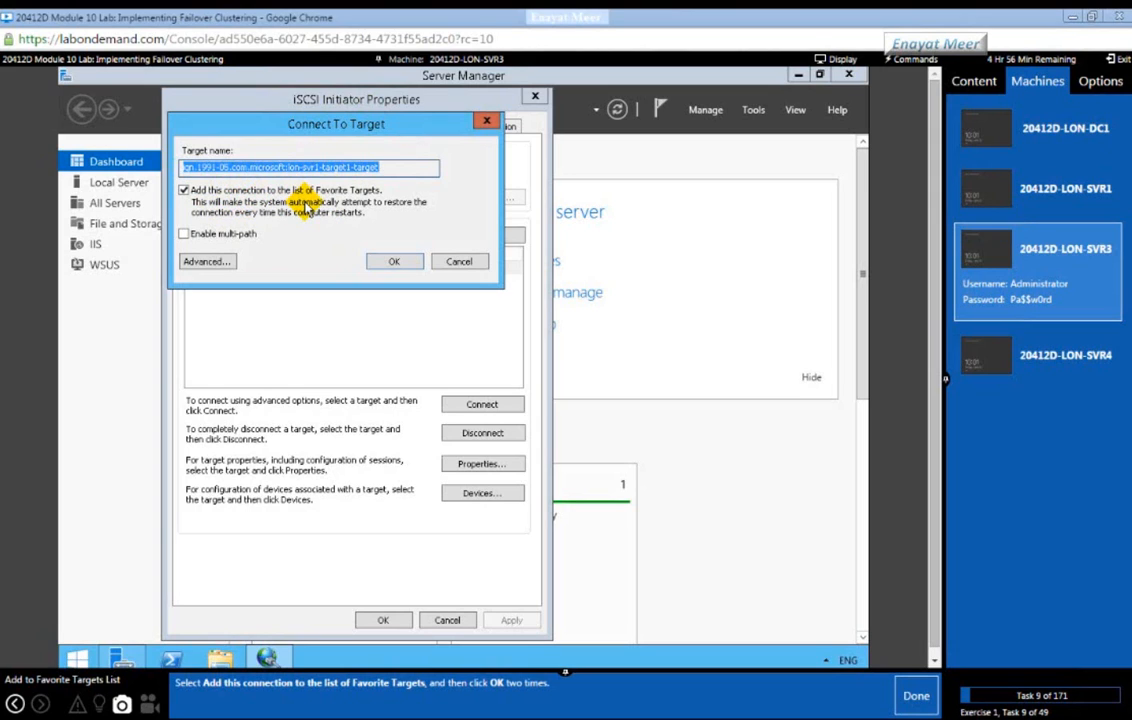
pyautogui.click(389, 262)
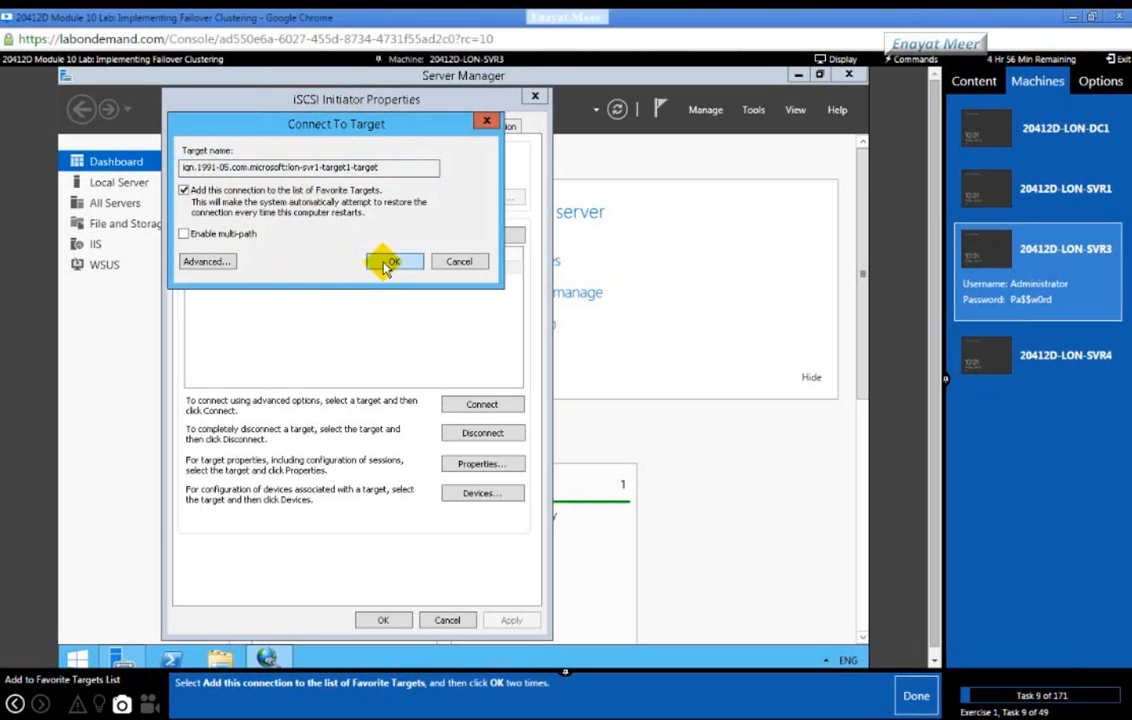
pyautogui.click(384, 621)
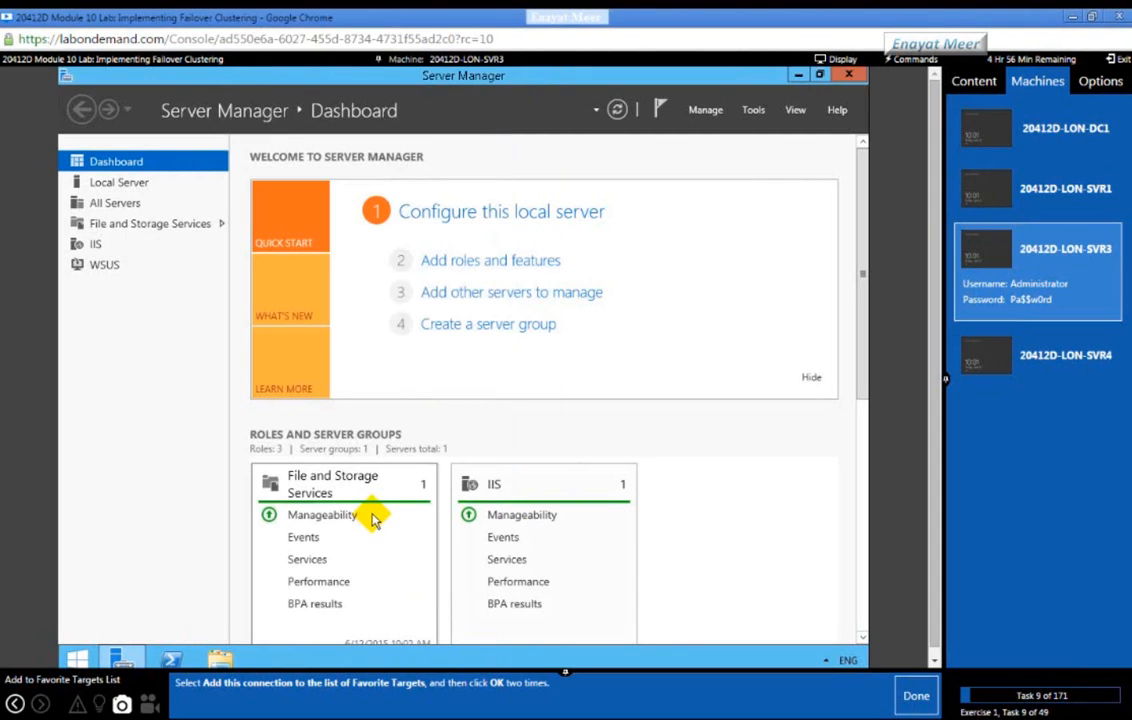
# Step: Switch the lab console to the LON-SVR4 machine
pyautogui.click(910, 697)
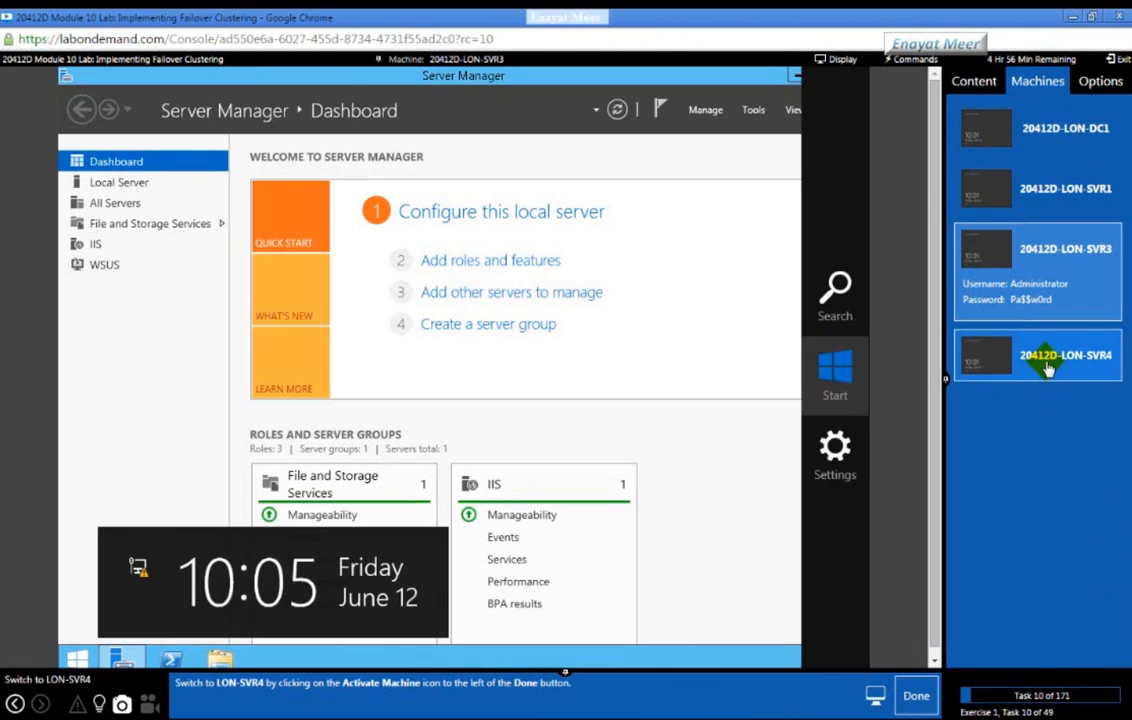
pyautogui.click(1050, 358)
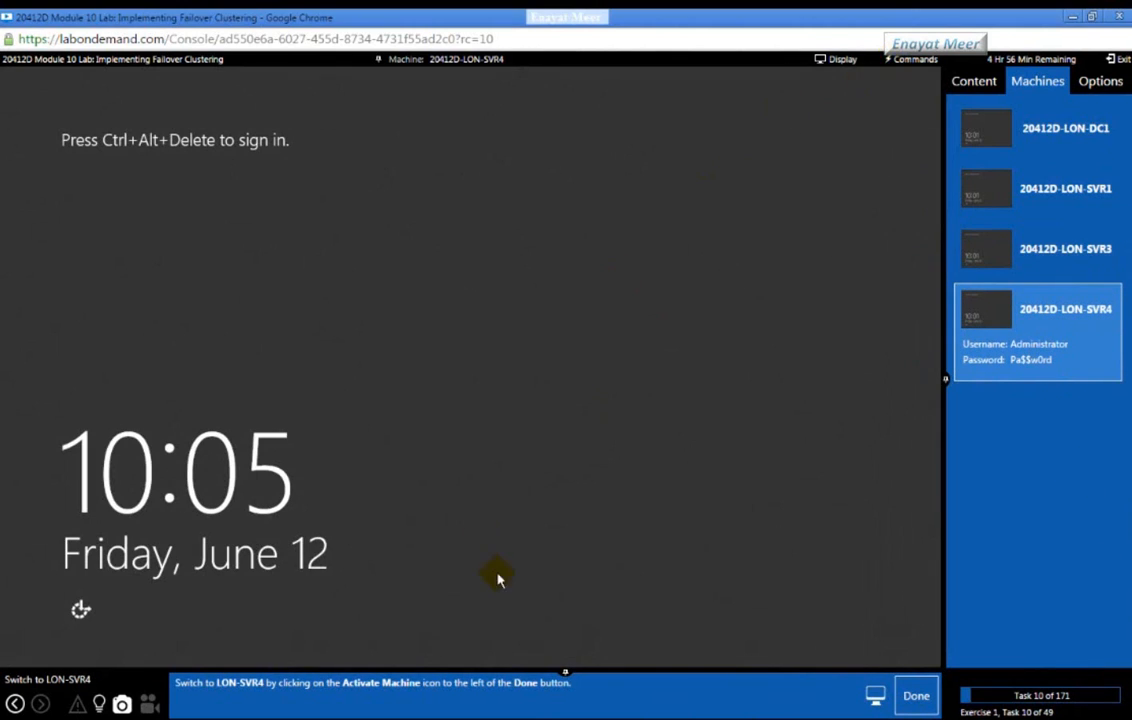
pyautogui.click(913, 708)
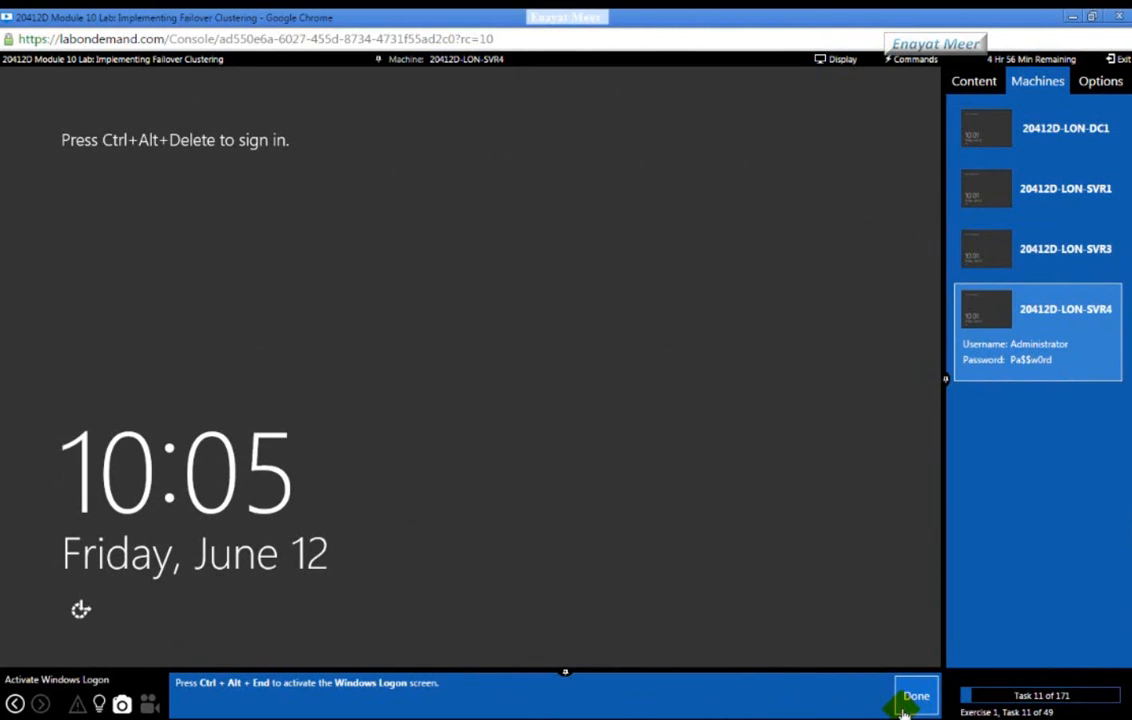
# Step: Sign in to LON-SVR4 via Ctrl+Alt+Delete with the administrator password, advancing the guide
pyautogui.click(900, 61)
pyautogui.click(900, 78)
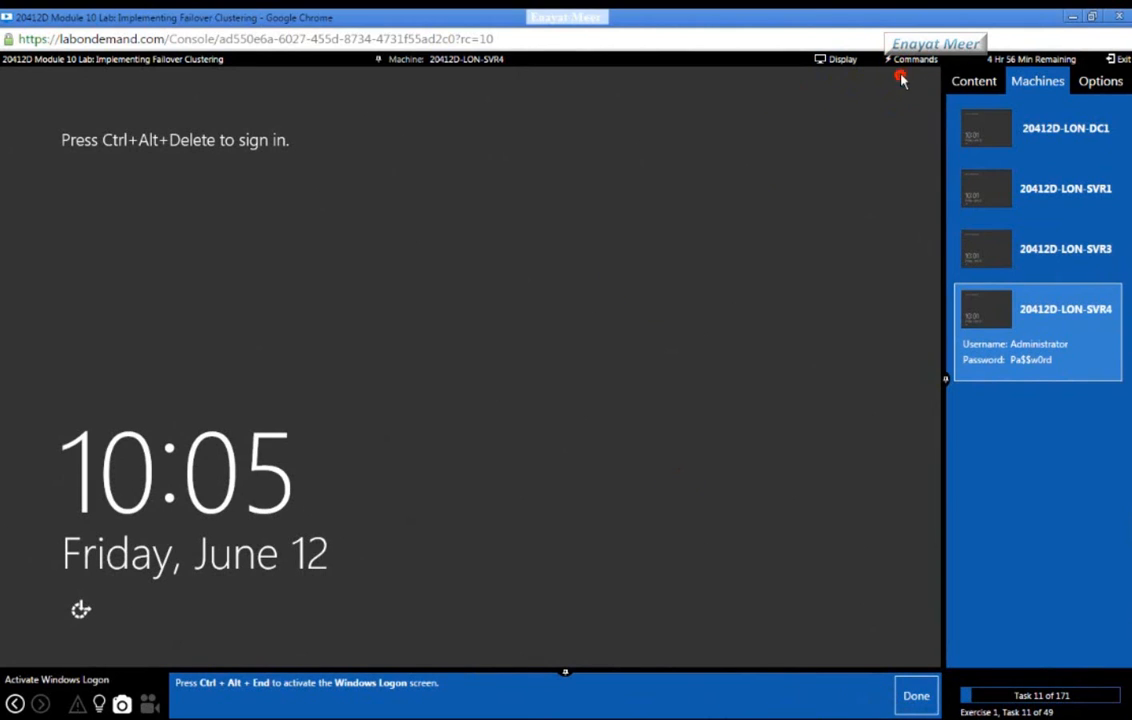
pyautogui.click(568, 259)
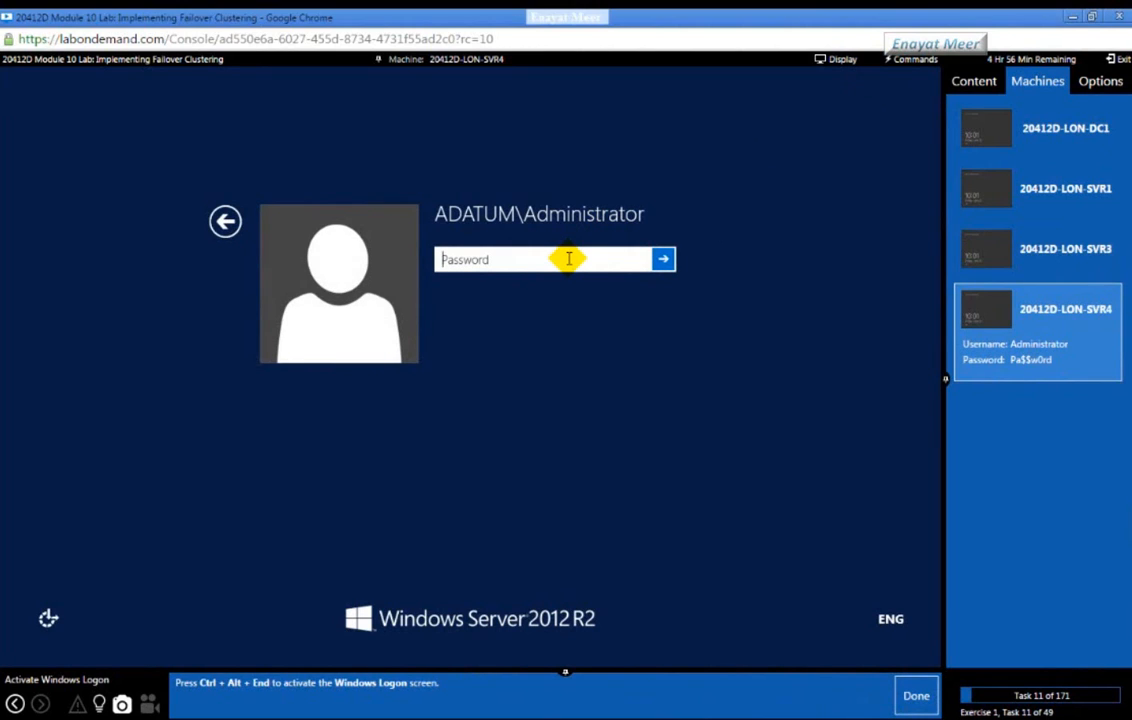
pyautogui.write('P')
pyautogui.press('Return')
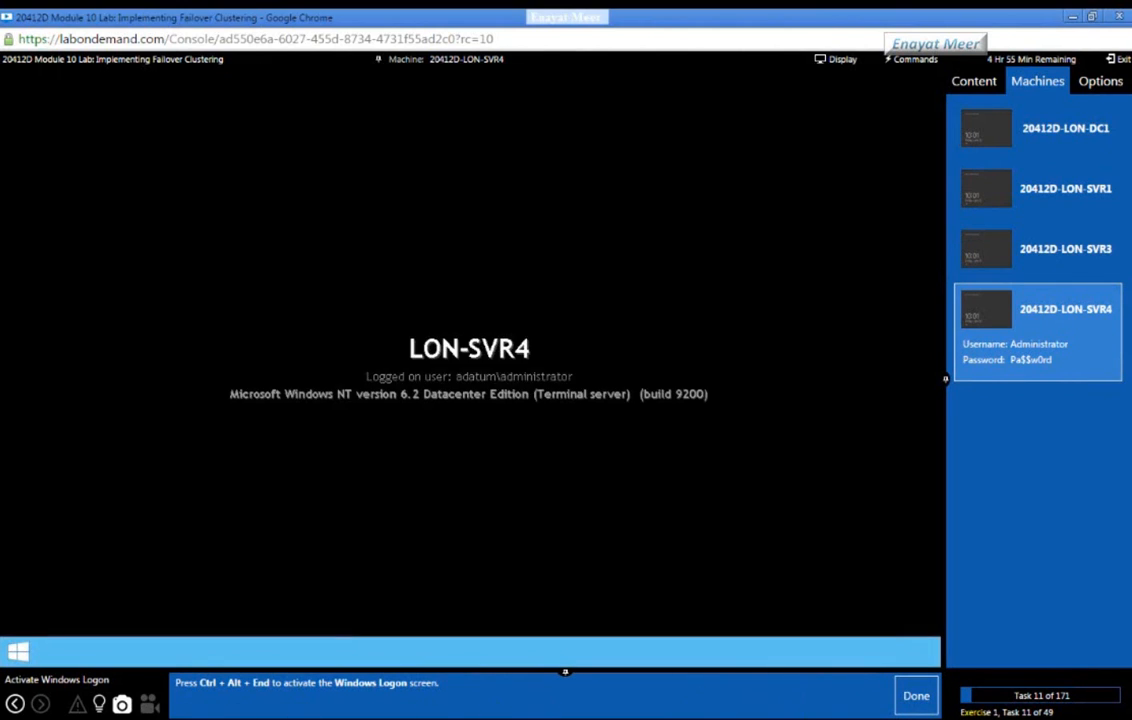
pyautogui.click(916, 697)
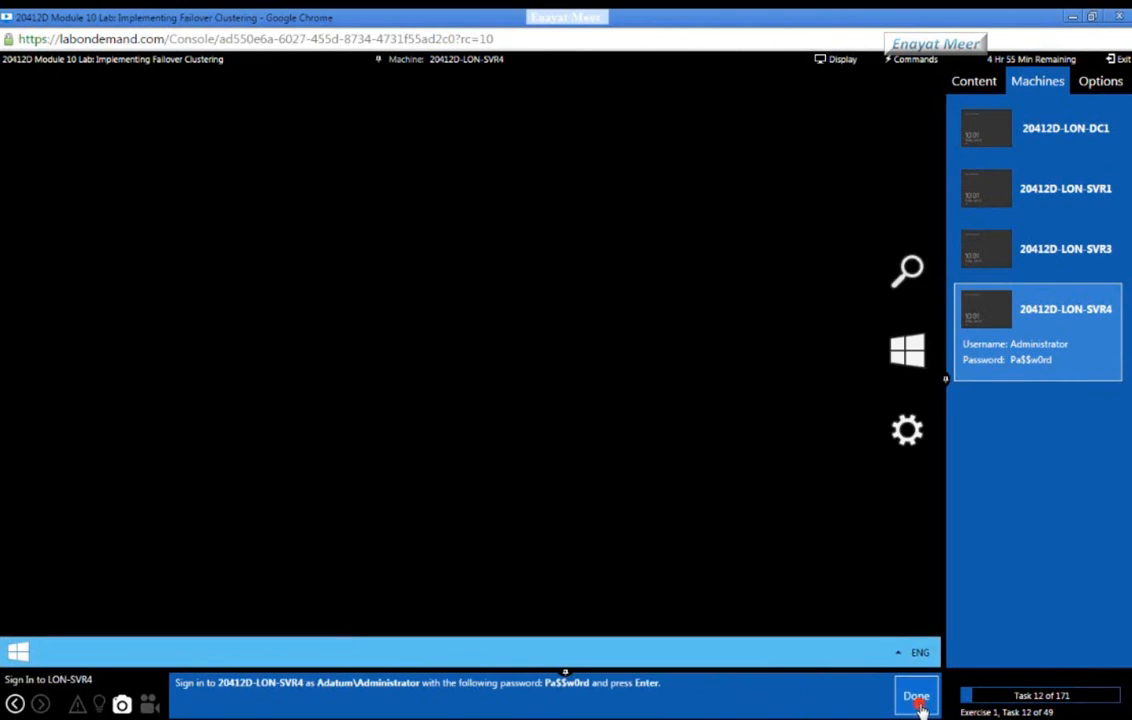
pyautogui.click(916, 698)
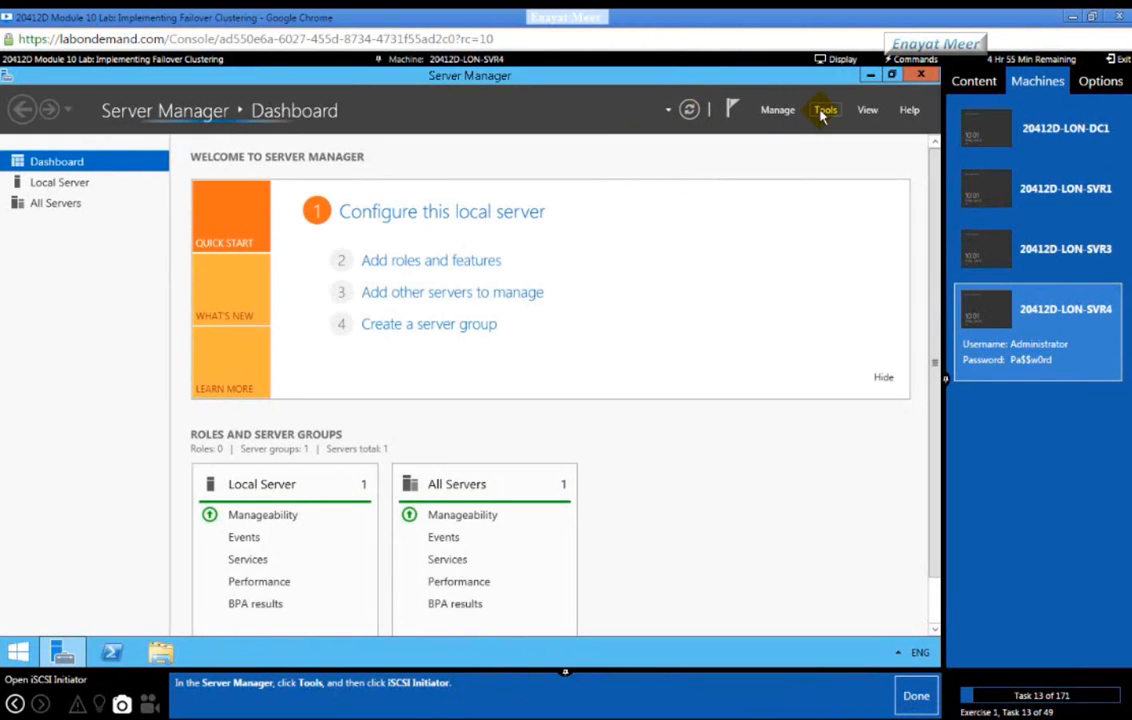
# Step: Launch iSCSI Initiator from Tools on LON-SVR4 and agree to start the Microsoft iSCSI service
pyautogui.click(822, 112)
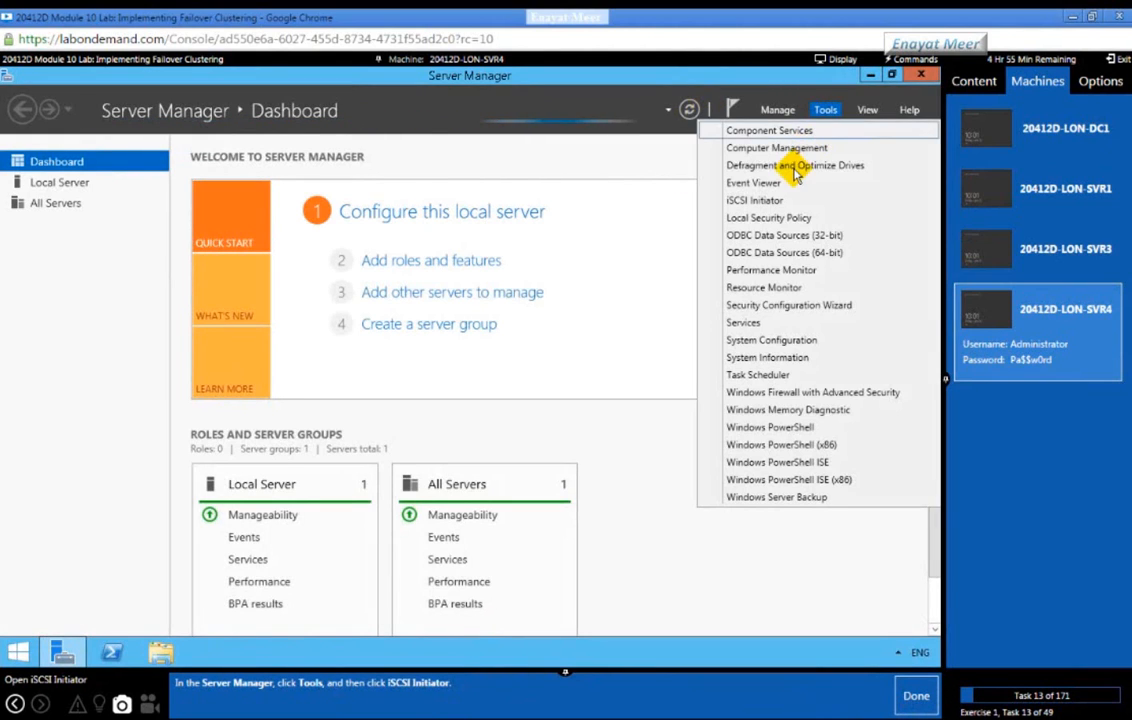
pyautogui.click(718, 201)
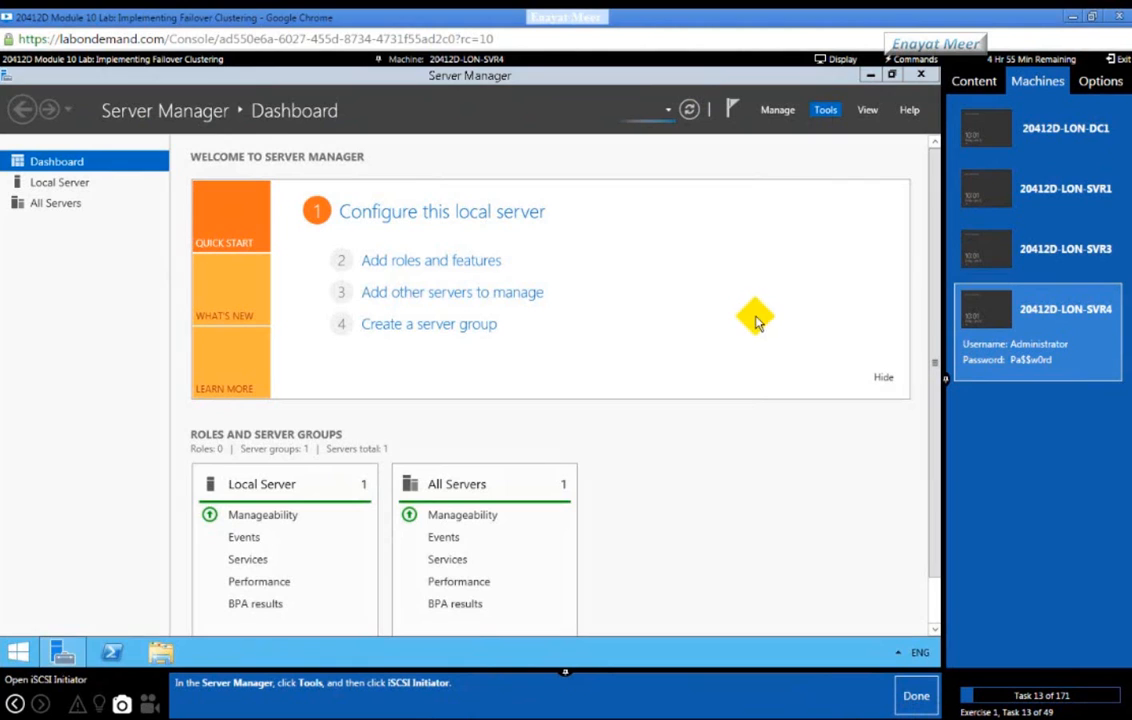
pyautogui.click(827, 113)
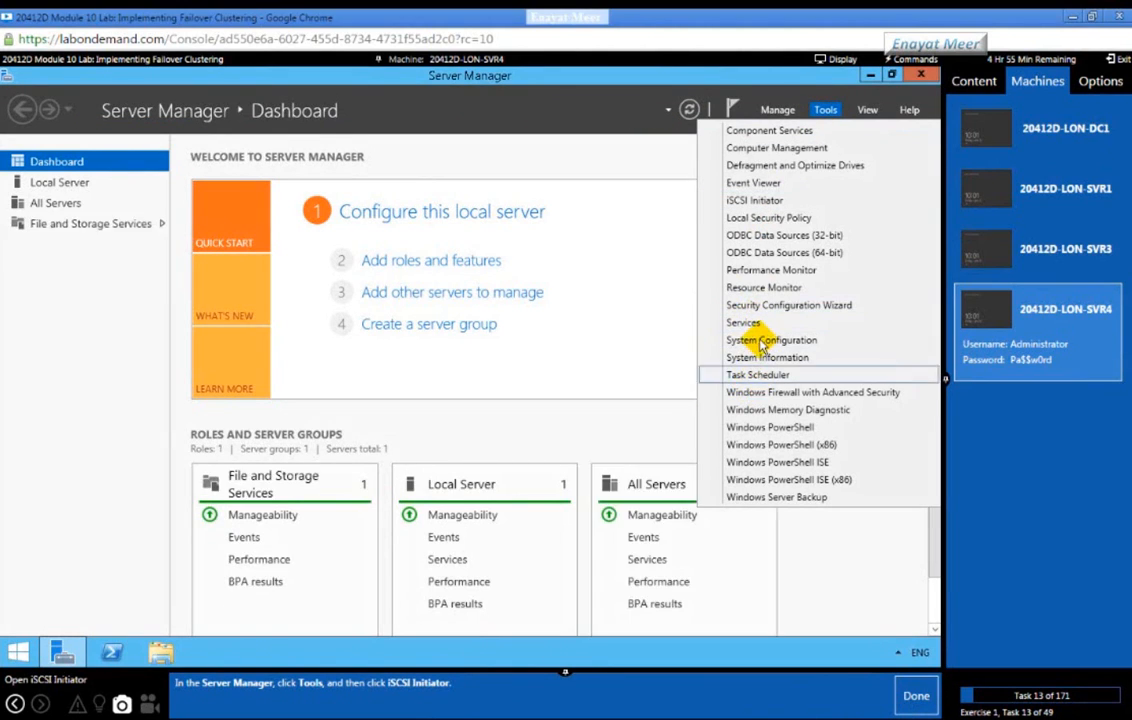
pyautogui.click(754, 201)
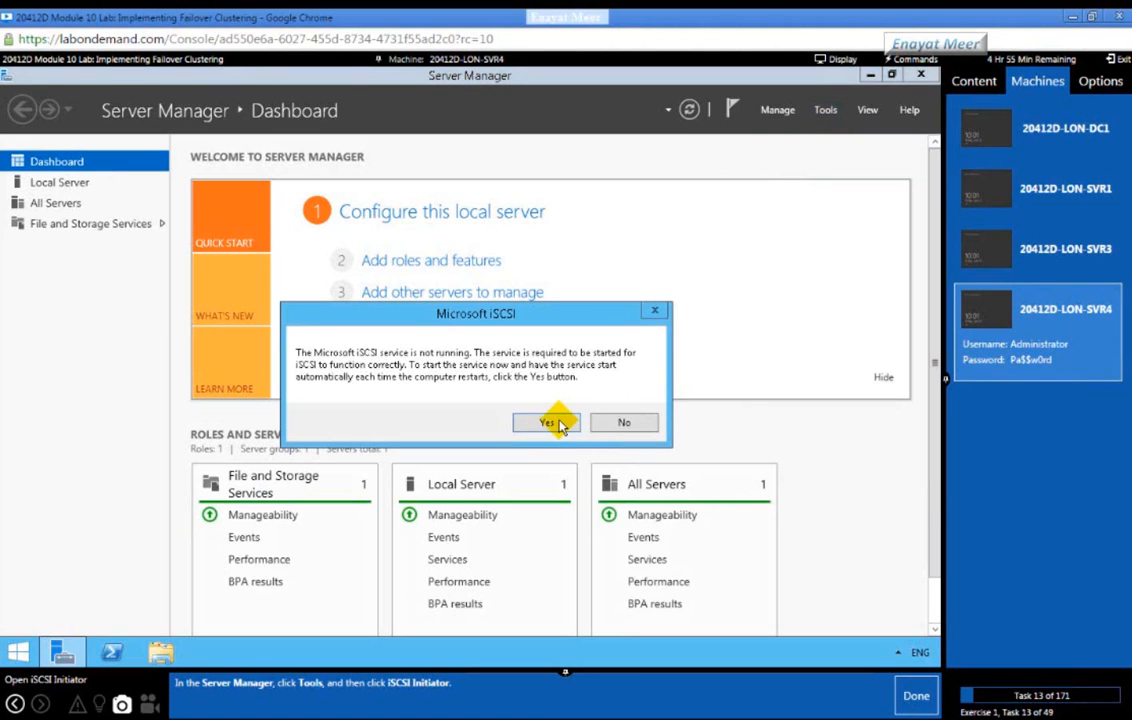
pyautogui.click(548, 422)
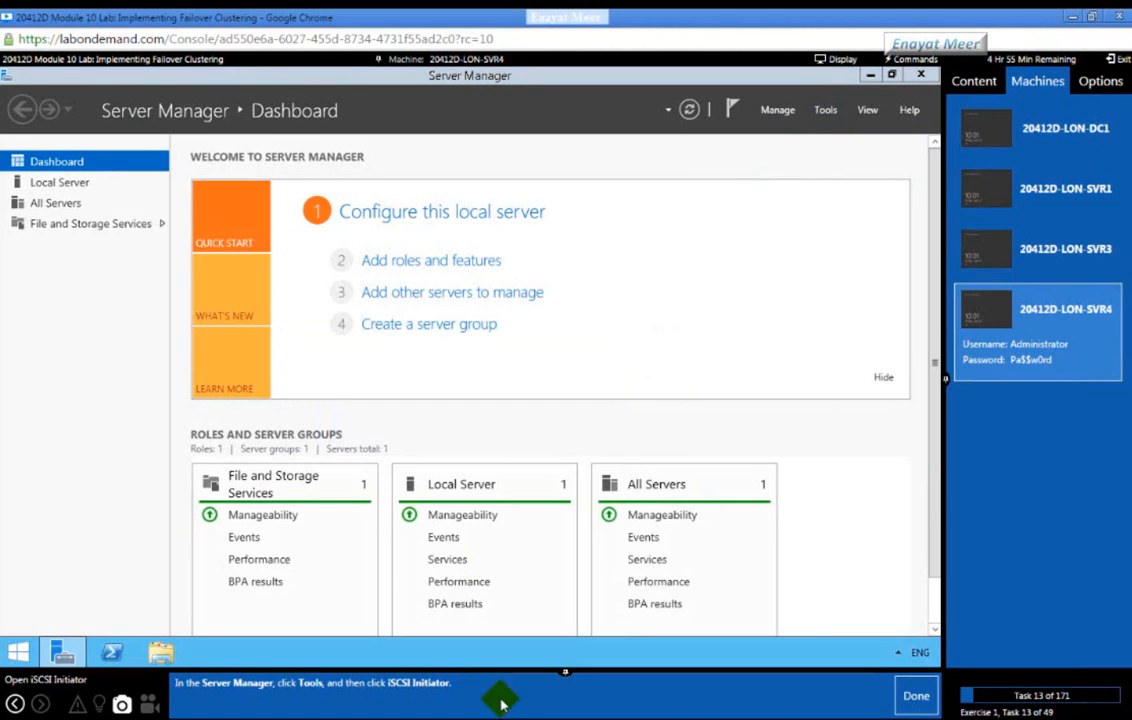
pyautogui.click(905, 694)
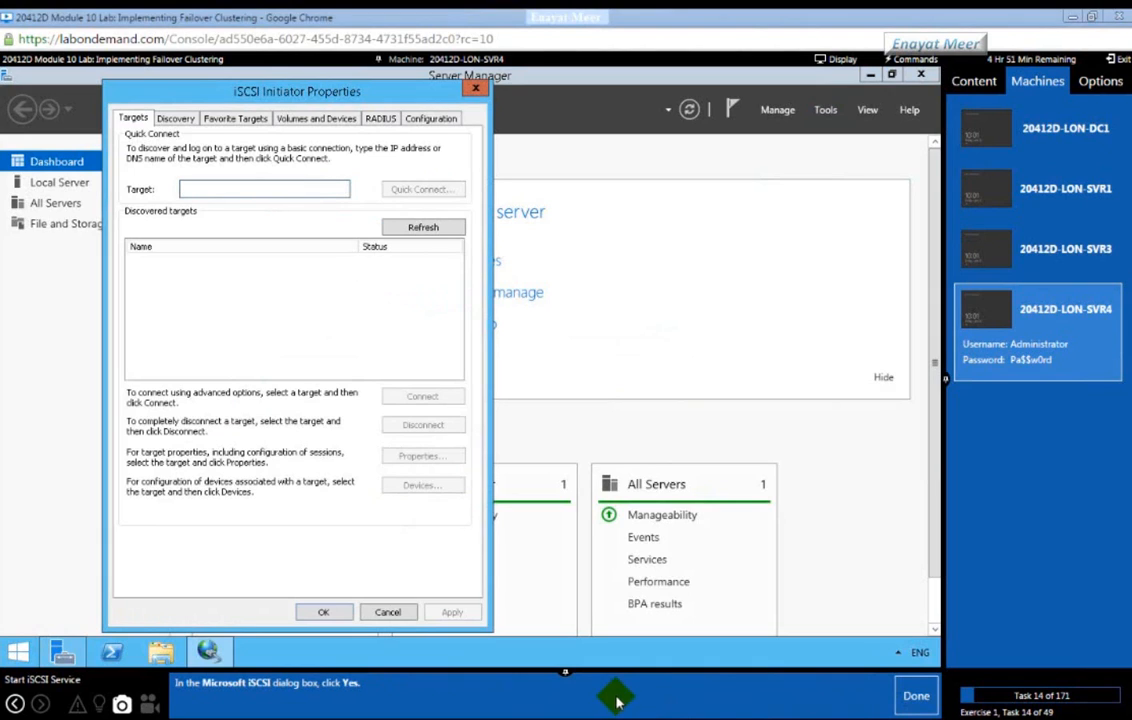
# Step: Add target portal 172.16.0.21 on LON-SVR4's Discovery tab, then bring up Windows PowerShell
pyautogui.click(905, 700)
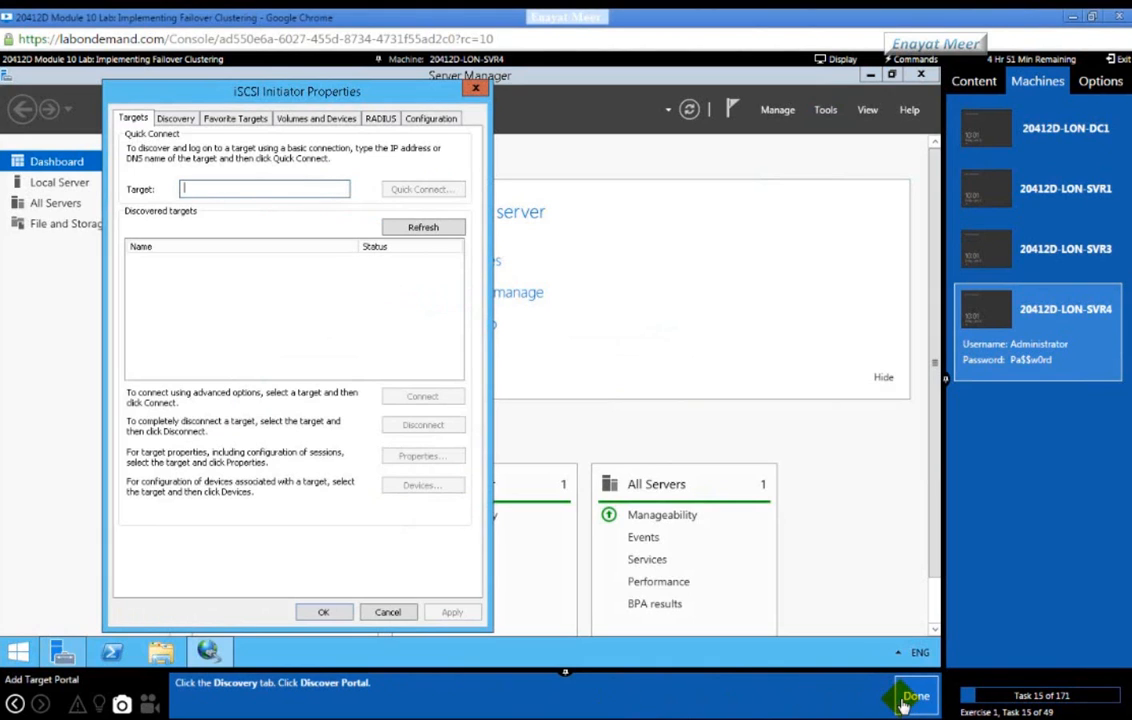
pyautogui.click(178, 122)
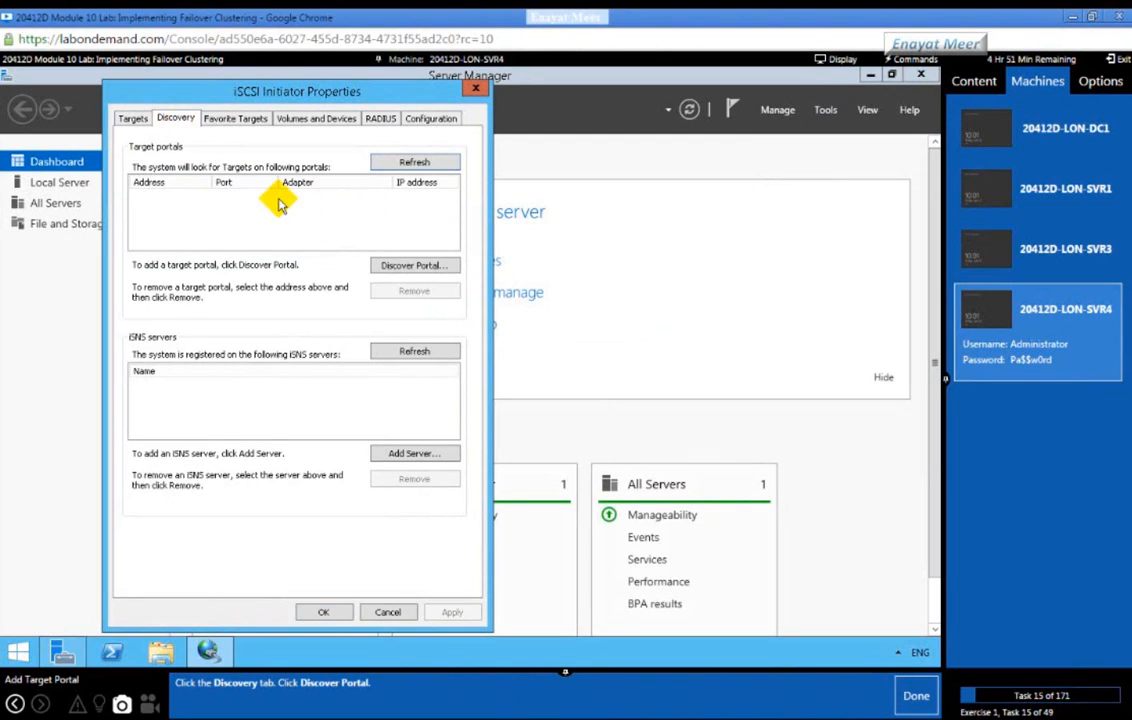
pyautogui.click(402, 265)
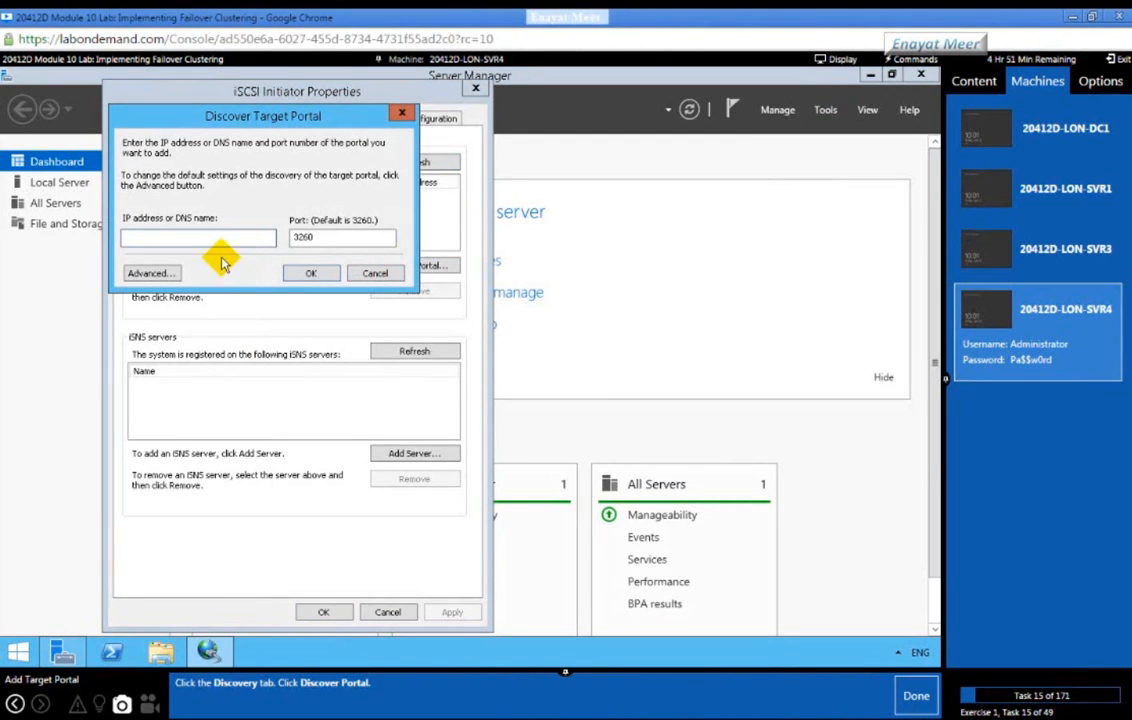
pyautogui.click(910, 695)
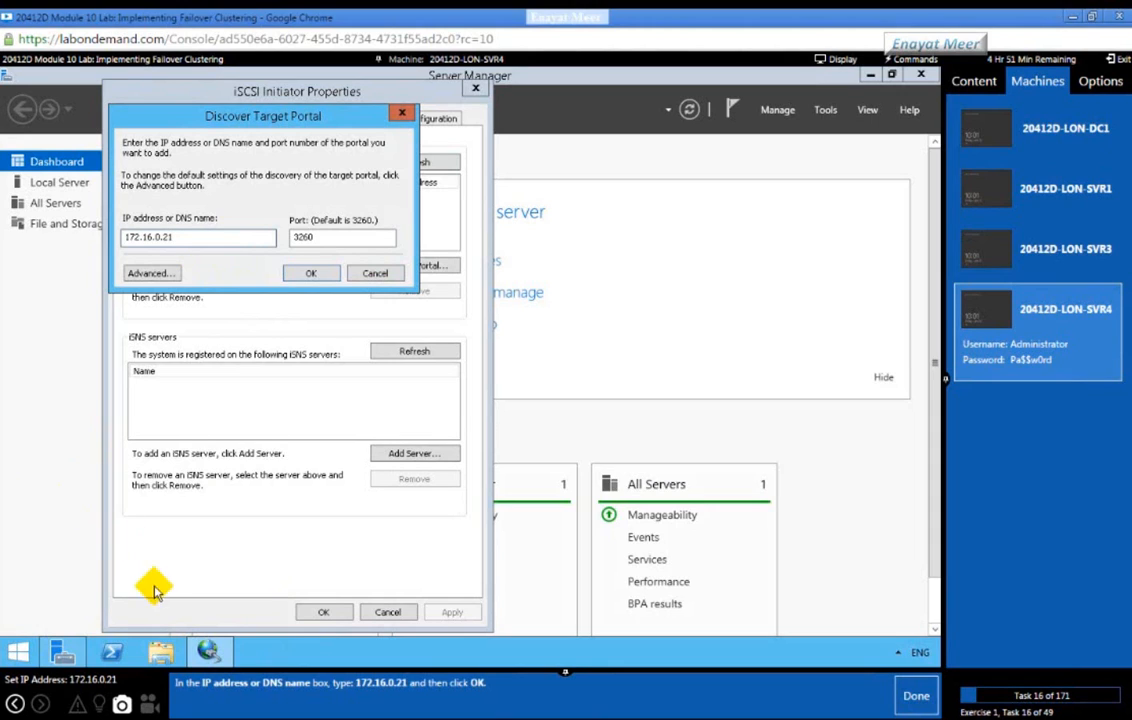
pyautogui.click(108, 650)
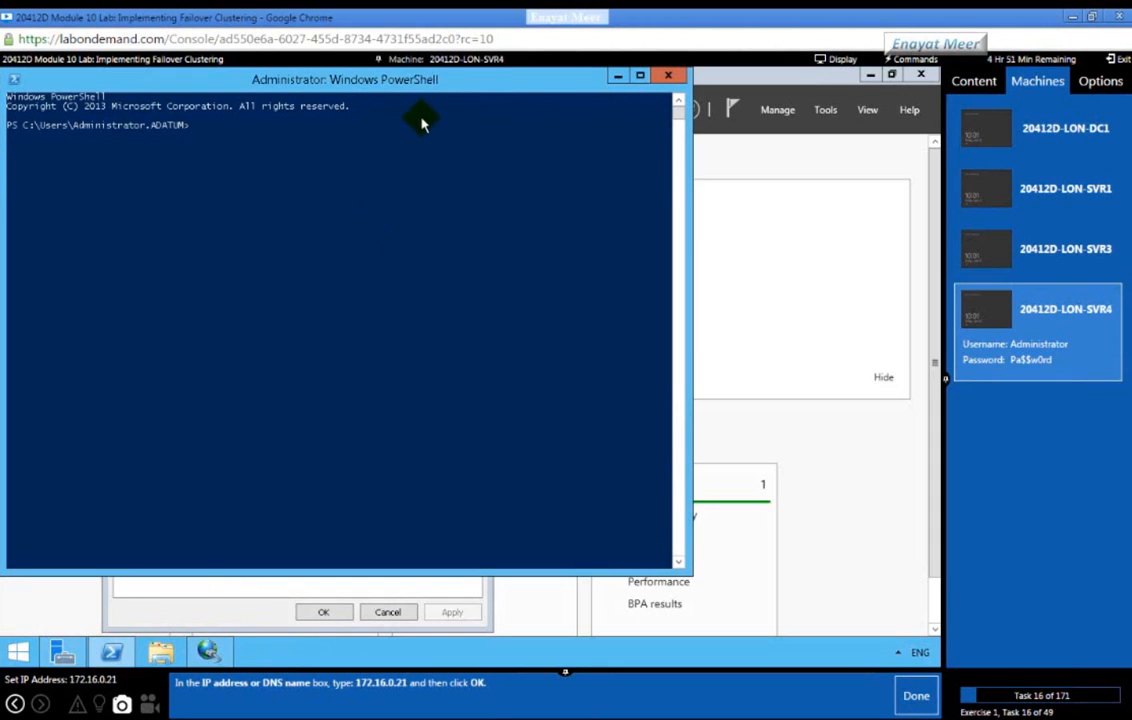
# Step: Move the PowerShell window aside and run ping -a 172.16.0.21 to confirm LON-SVR1 replies
pyautogui.moveTo(535, 271); pyautogui.dragTo(537, 268)
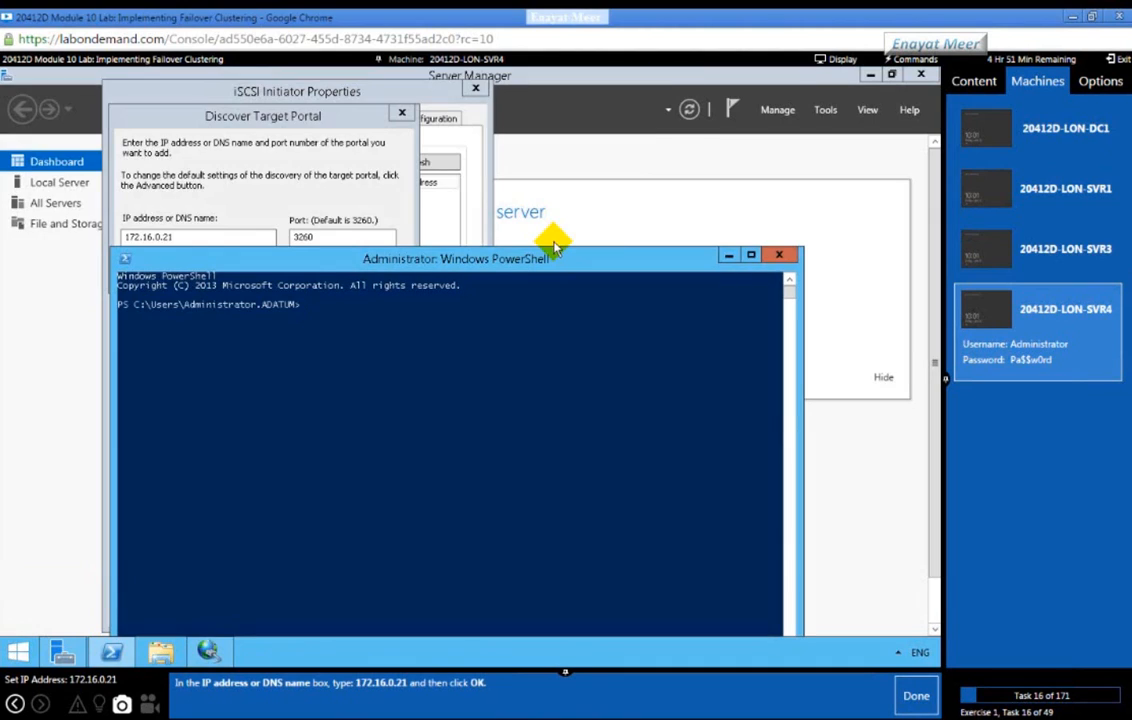
pyautogui.click(547, 298)
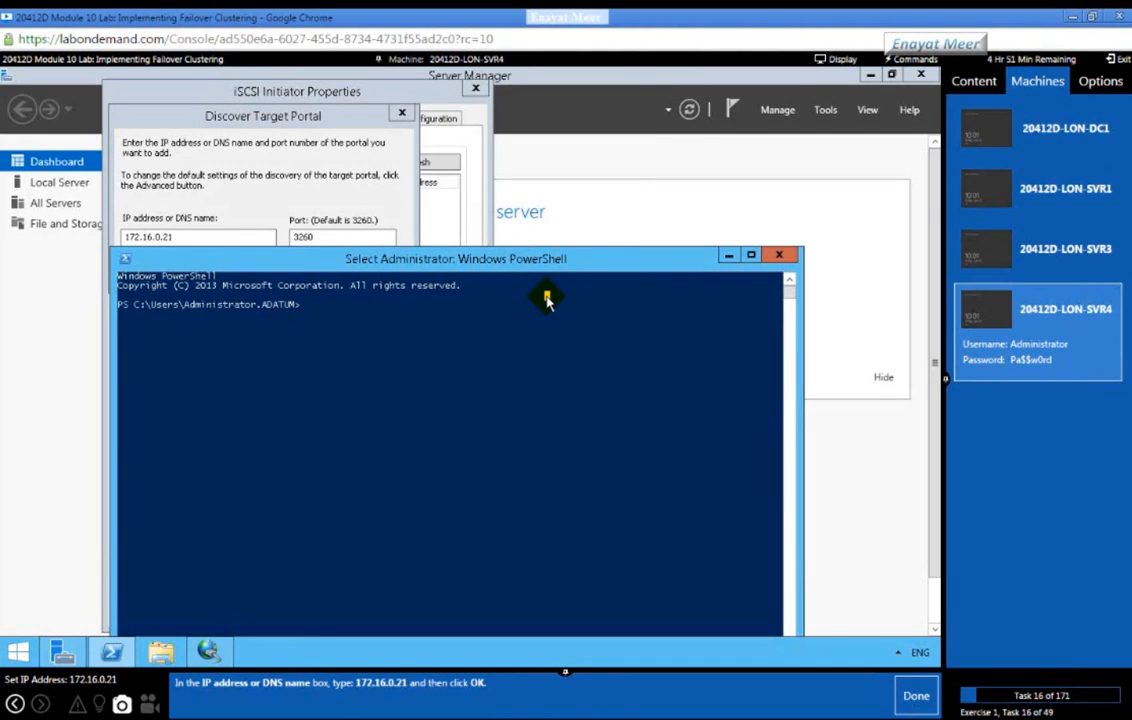
pyautogui.write('ping -a 172.16.0.21')
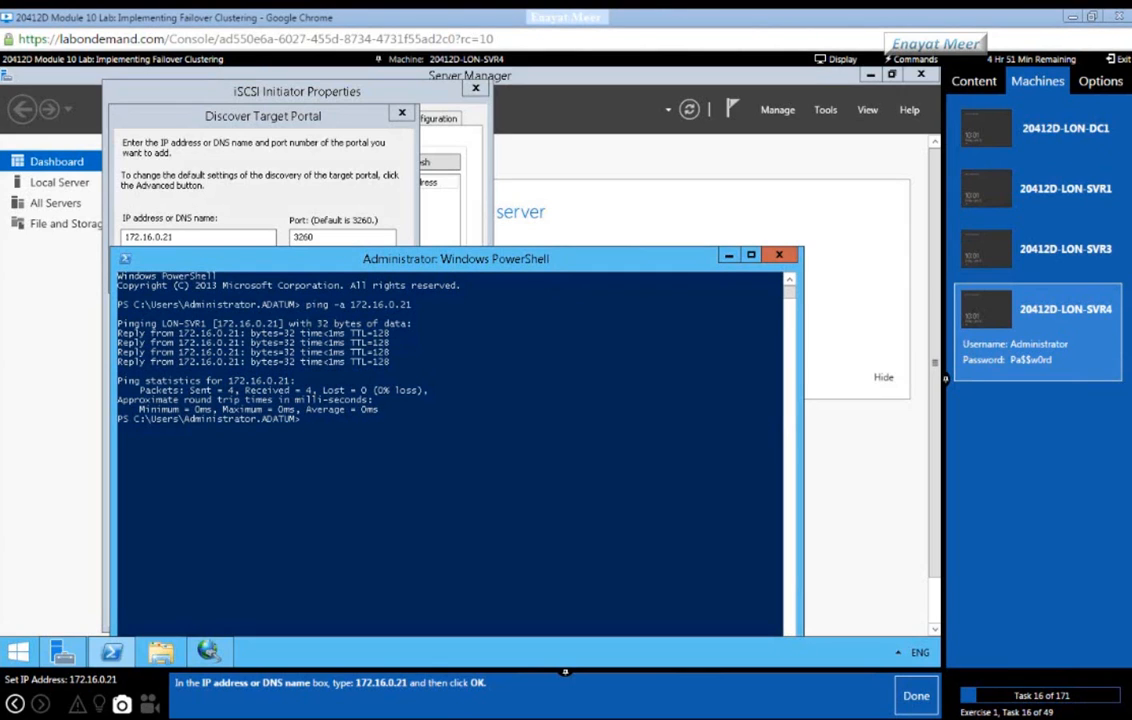
# Step: Switch to 20412D-LON-SVR1 and sign in via Ctrl+Alt+Delete with the administrator password
pyautogui.click(1040, 207)
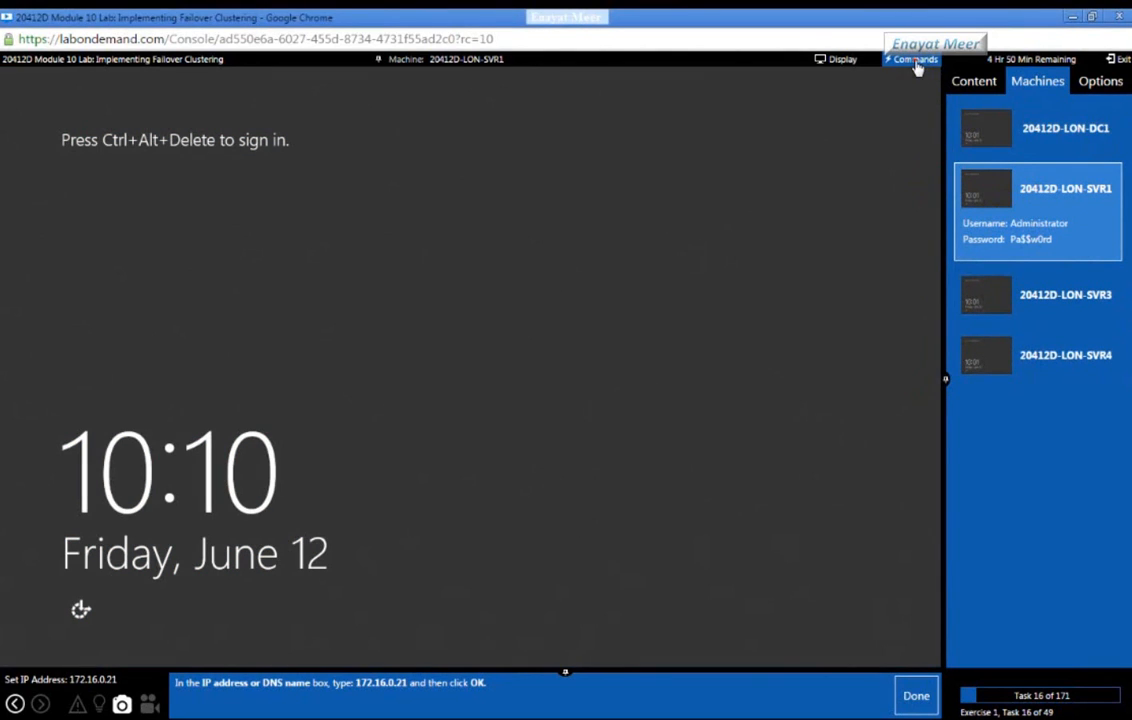
pyautogui.click(914, 61)
pyautogui.click(903, 80)
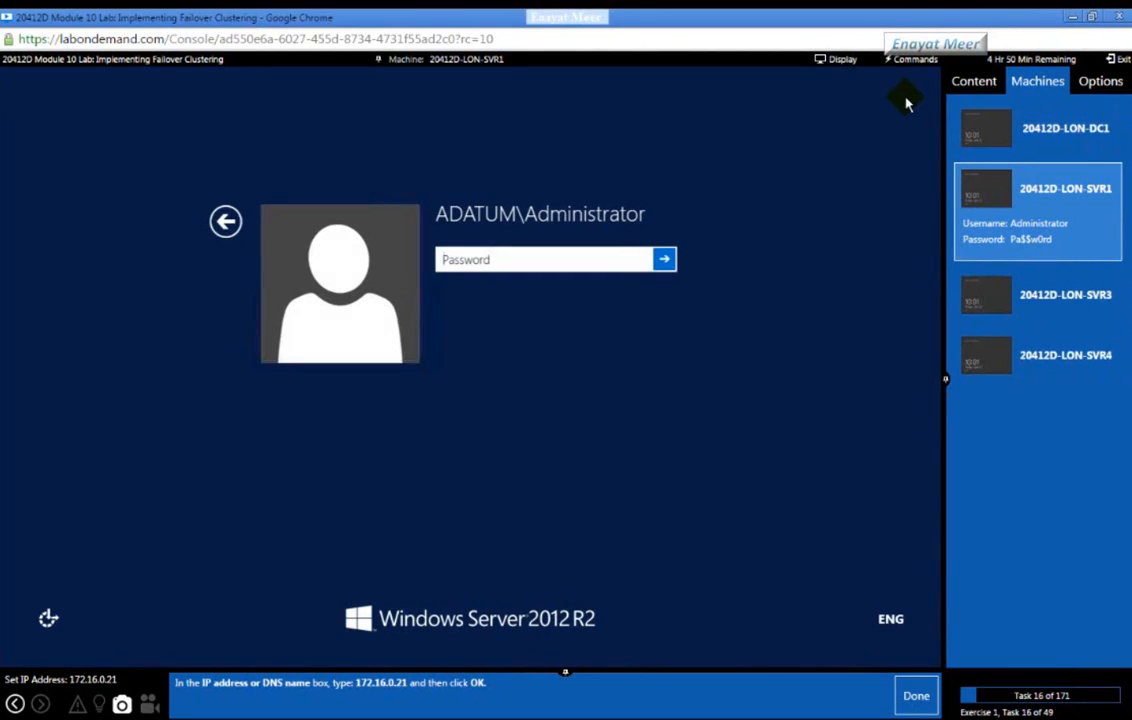
pyautogui.click(604, 261)
pyautogui.click(568, 260)
pyautogui.write('Pa$$w0rd')
pyautogui.press('Return')
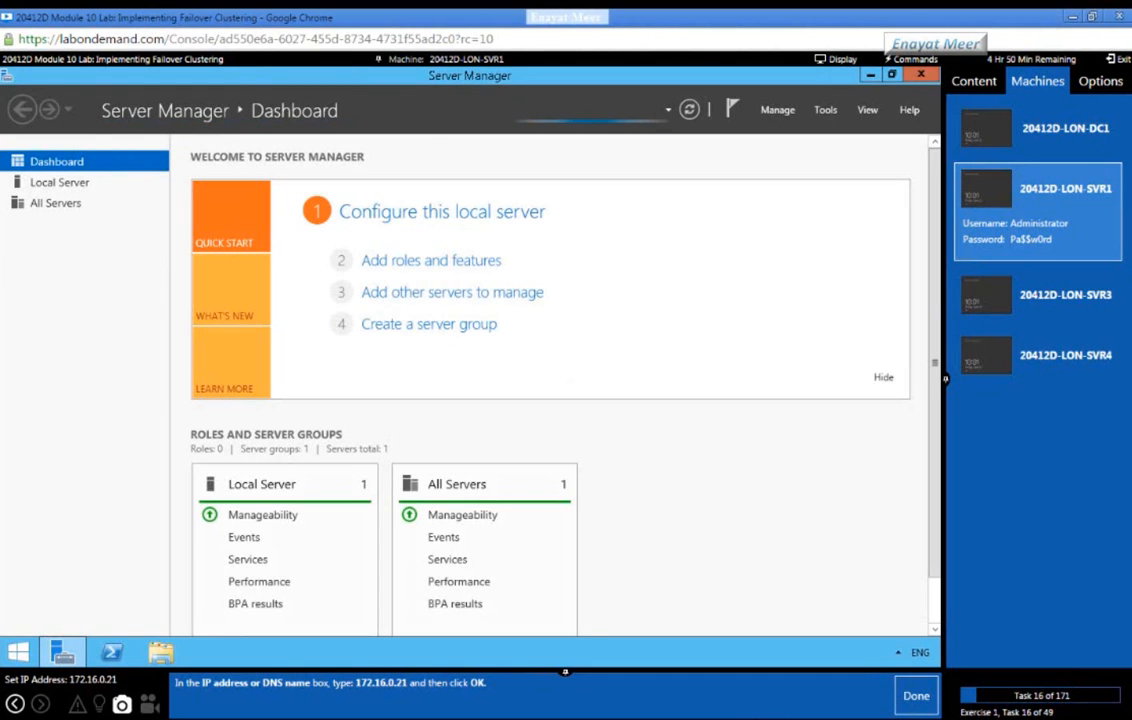
# Step: Start Add Roles and Features on LON-SVR1 and advance to the Server Roles page
pyautogui.click(424, 265)
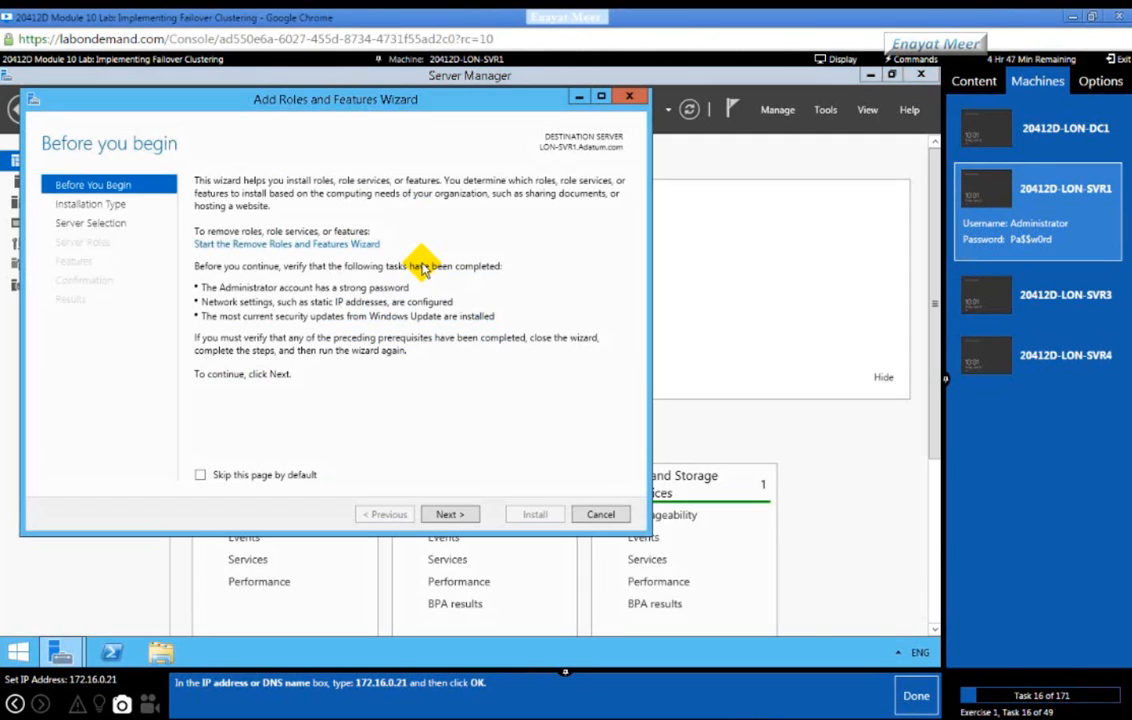
pyautogui.click(448, 514)
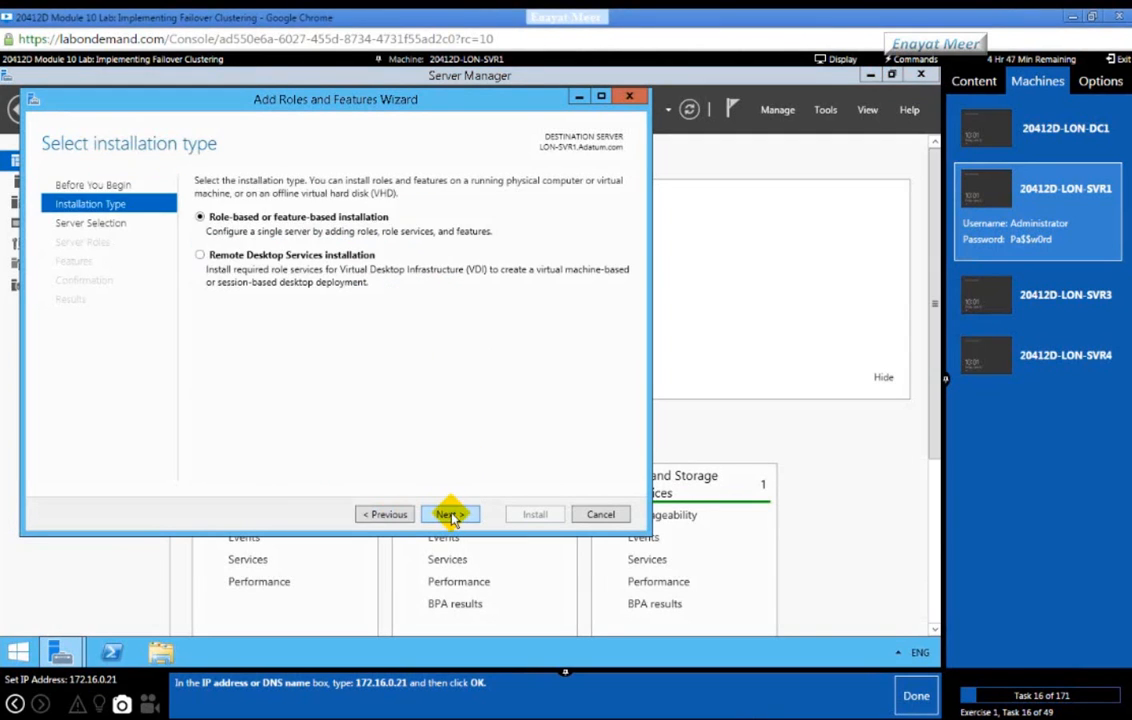
pyautogui.click(450, 515)
pyautogui.click(450, 515)
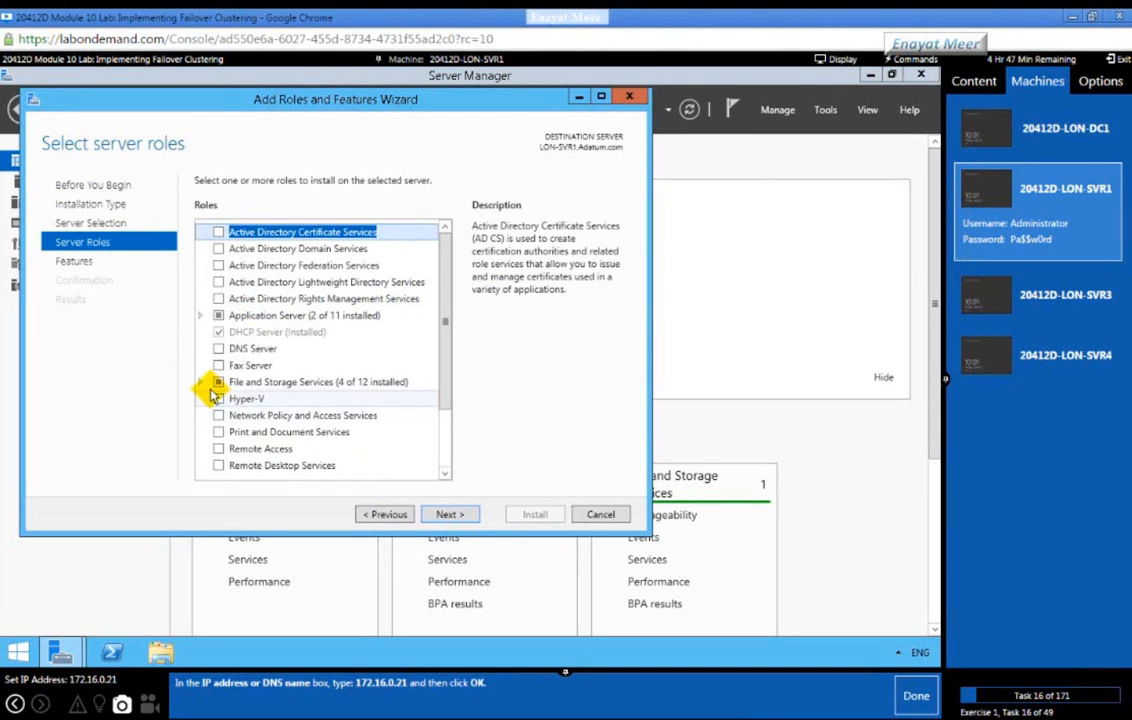
# Step: Confirm iSCSI Target Server is installed under File and iSCSI Services, then bring up the Notepad notes
pyautogui.click(200, 384)
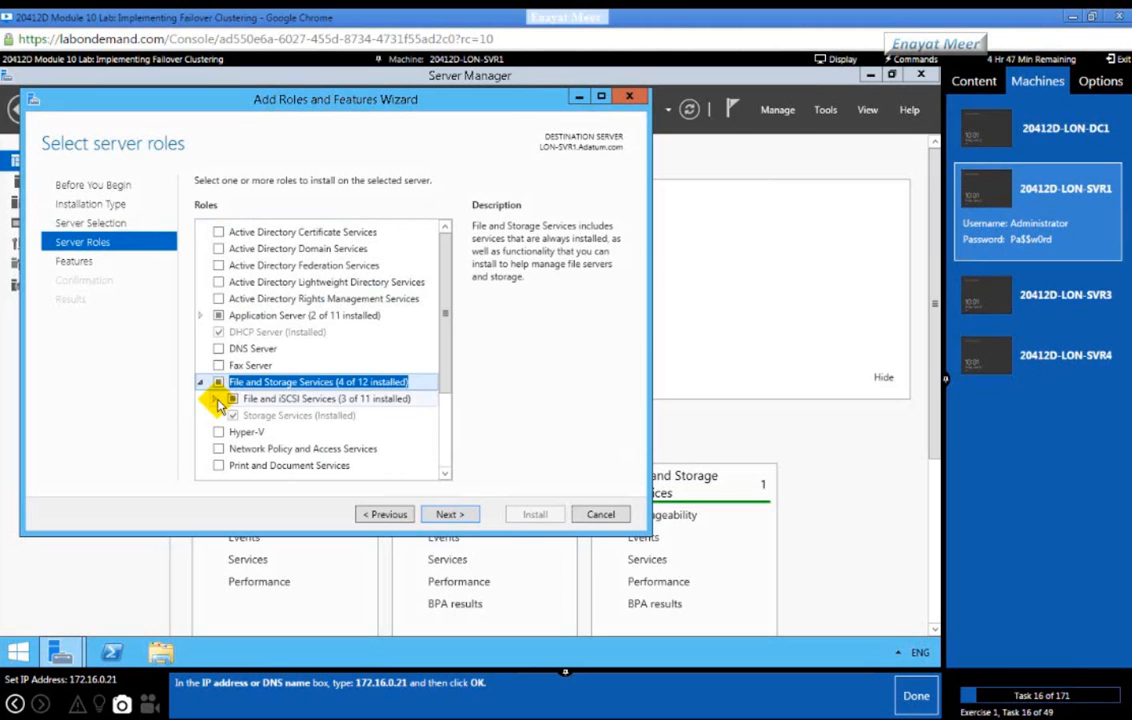
pyautogui.click(216, 399)
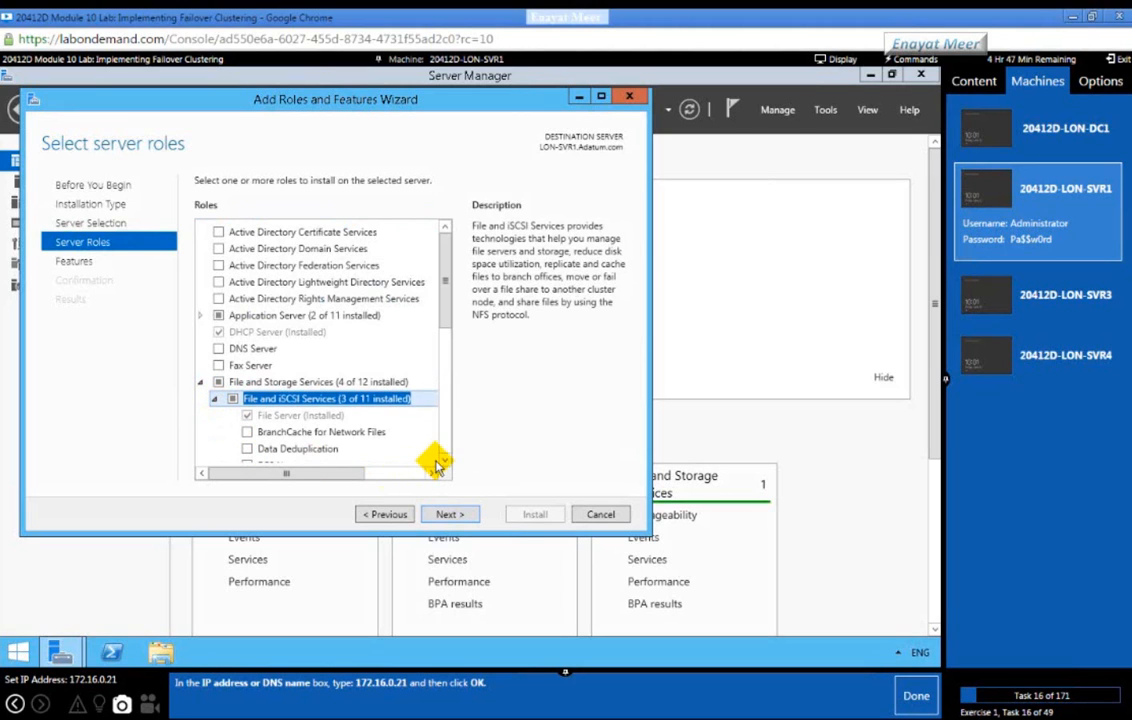
pyautogui.scroll(-5, 444, 463)
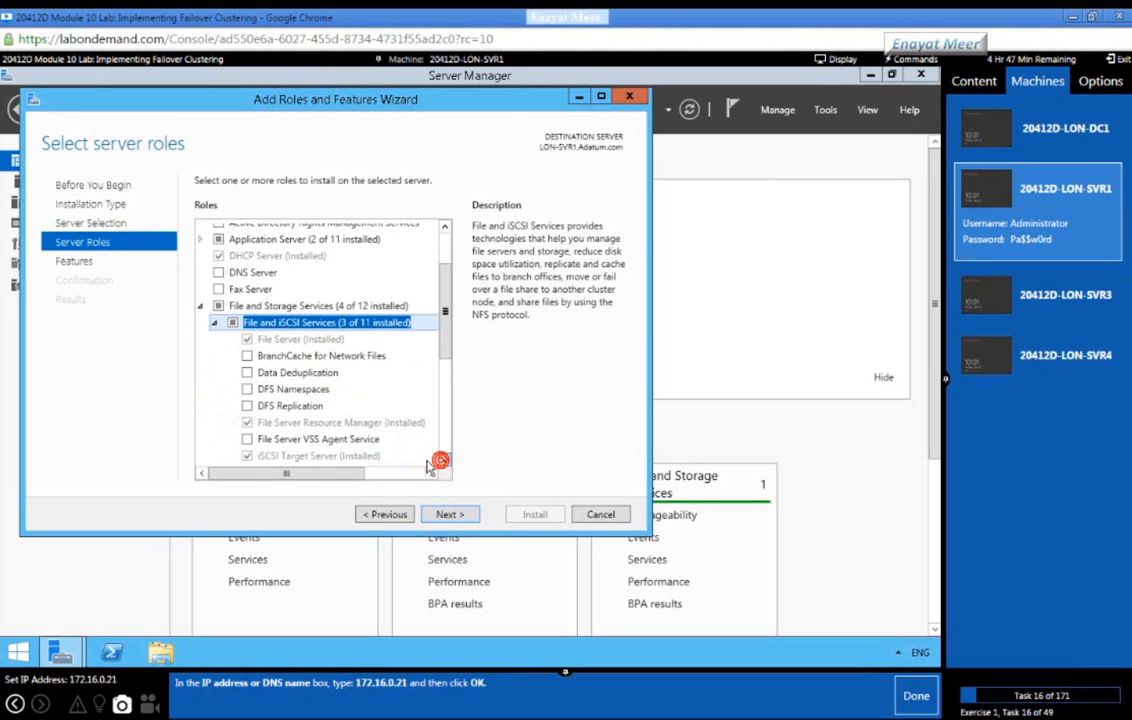
pyautogui.click(290, 417)
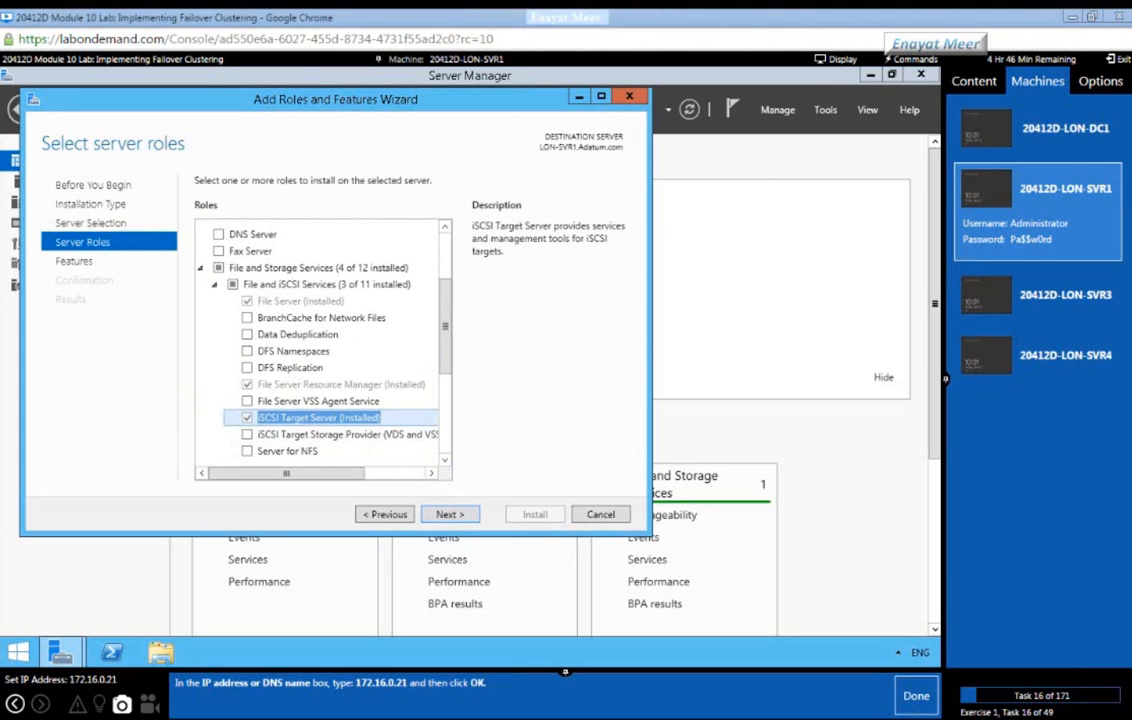
pyautogui.hotkey('alt', 'Tab')
pyautogui.click(658, 236)
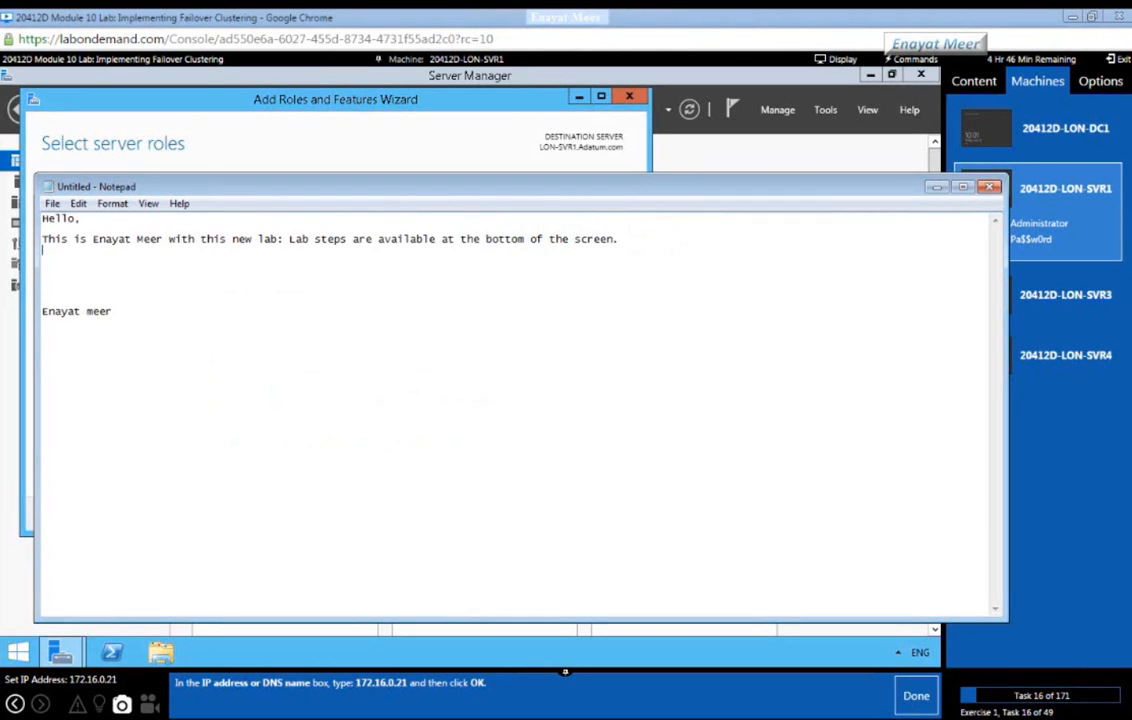
# Step: Add a note: 'iSCSI target is already installed on lon-svr1, lets see how many drive are created here as well'
pyautogui.press('Return')
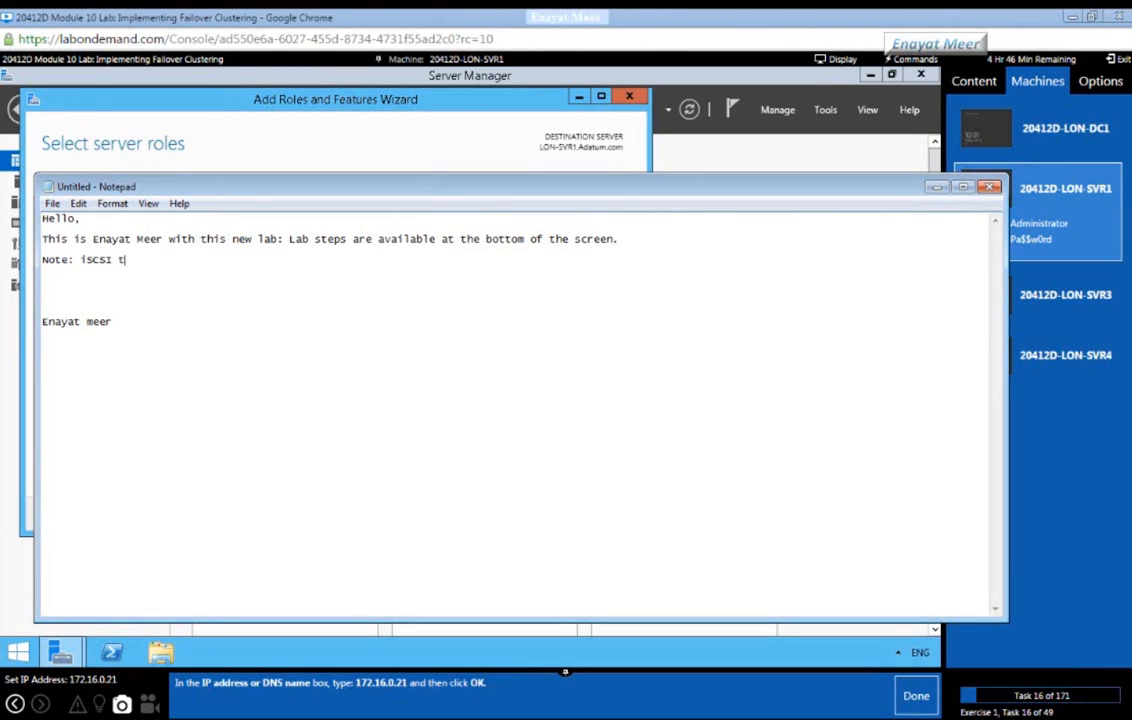
pyautogui.write('s already installed on lon-svr')
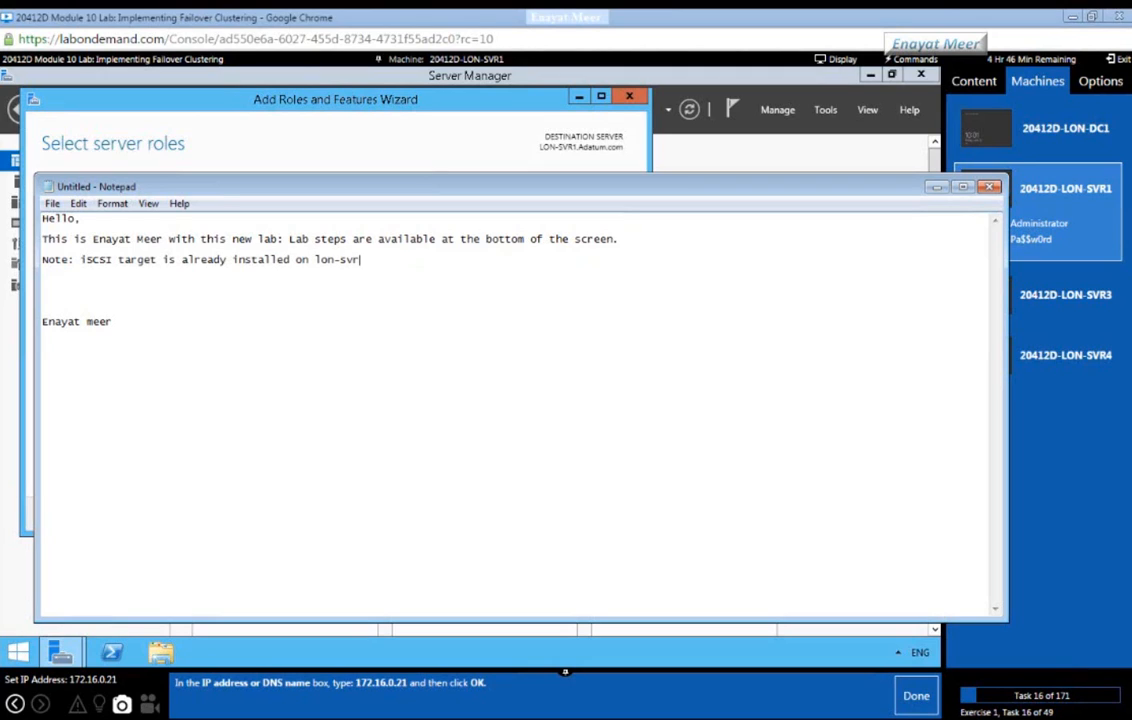
pyautogui.write('1, lets see how many drive are cre')
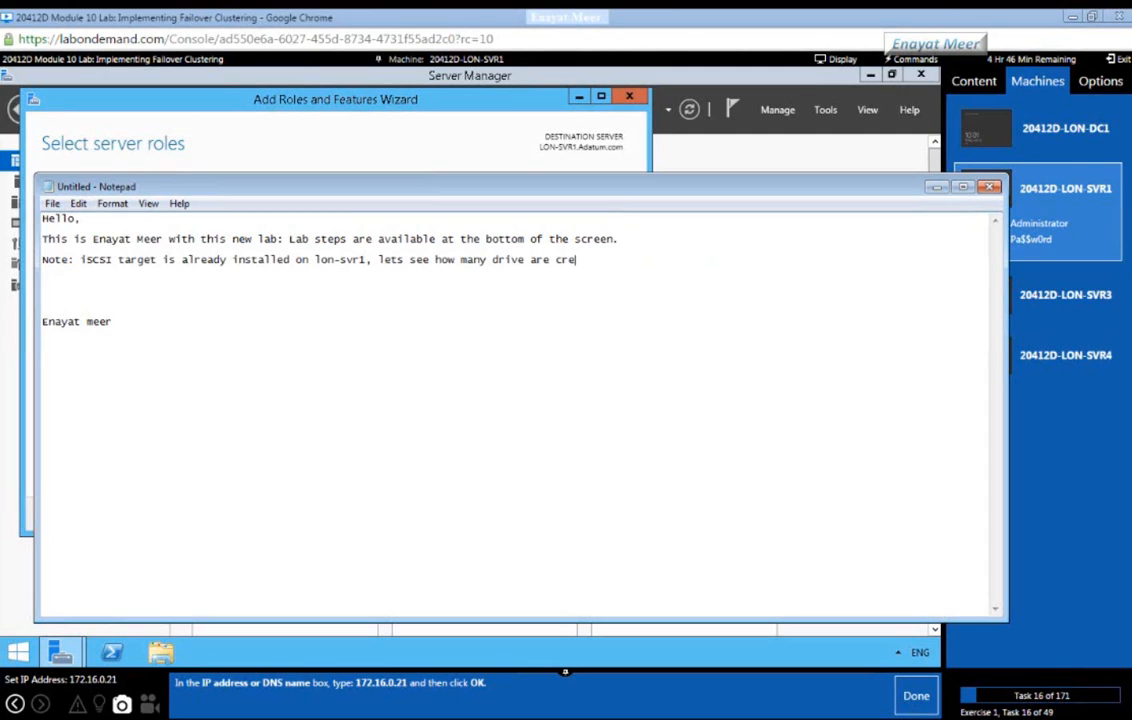
pyautogui.write('ated here as well')
# Step: Cancel the roles wizard and open the iSCSI page under File and Storage Services
pyautogui.click(506, 128)
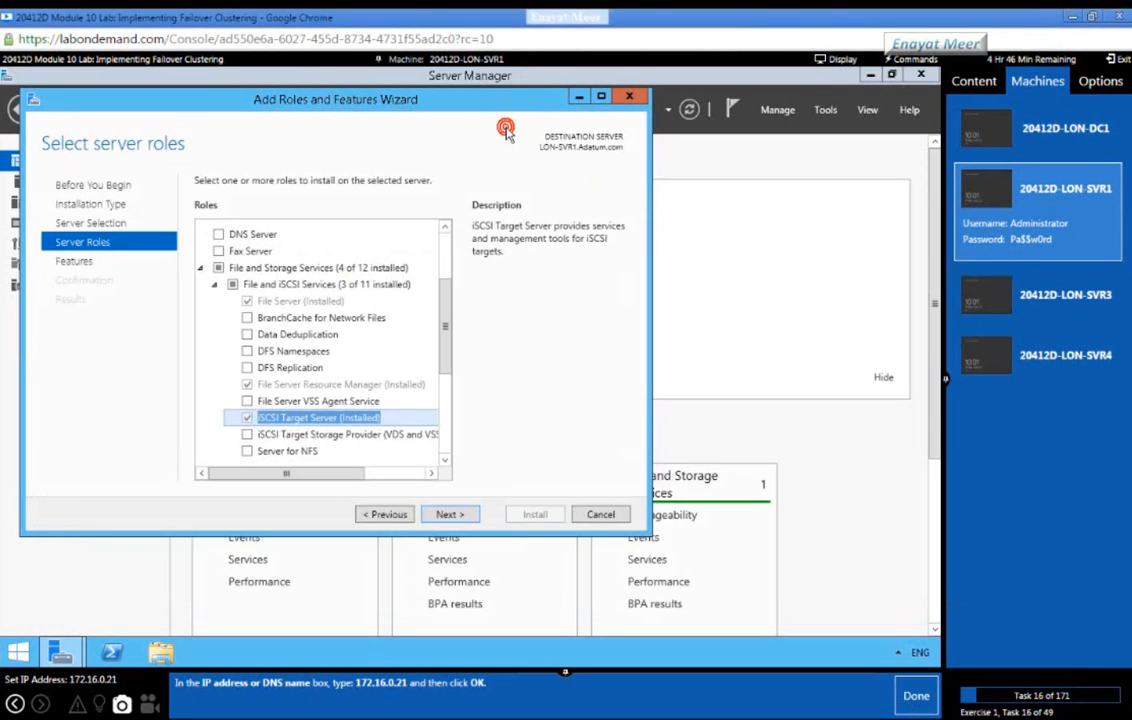
pyautogui.click(601, 515)
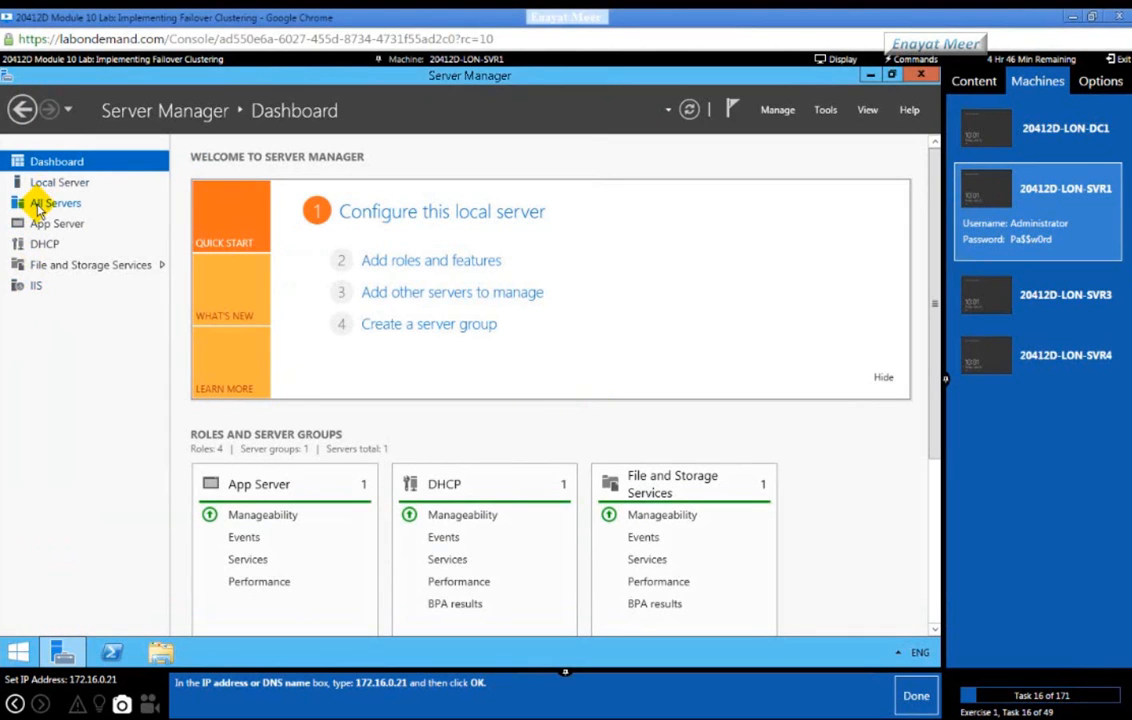
pyautogui.click(38, 268)
pyautogui.click(68, 268)
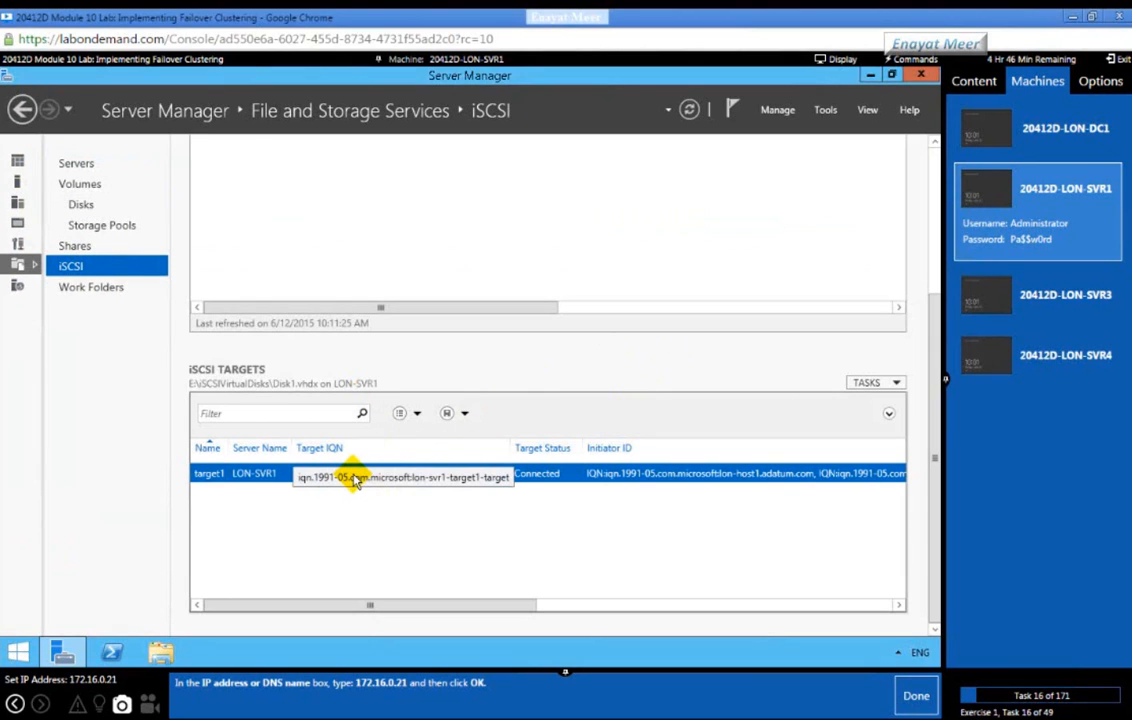
# Step: Review target1's properties, then inspect the iSCSI virtual disks Disk1–Disk3 connected to it
pyautogui.rightClick(292, 479)
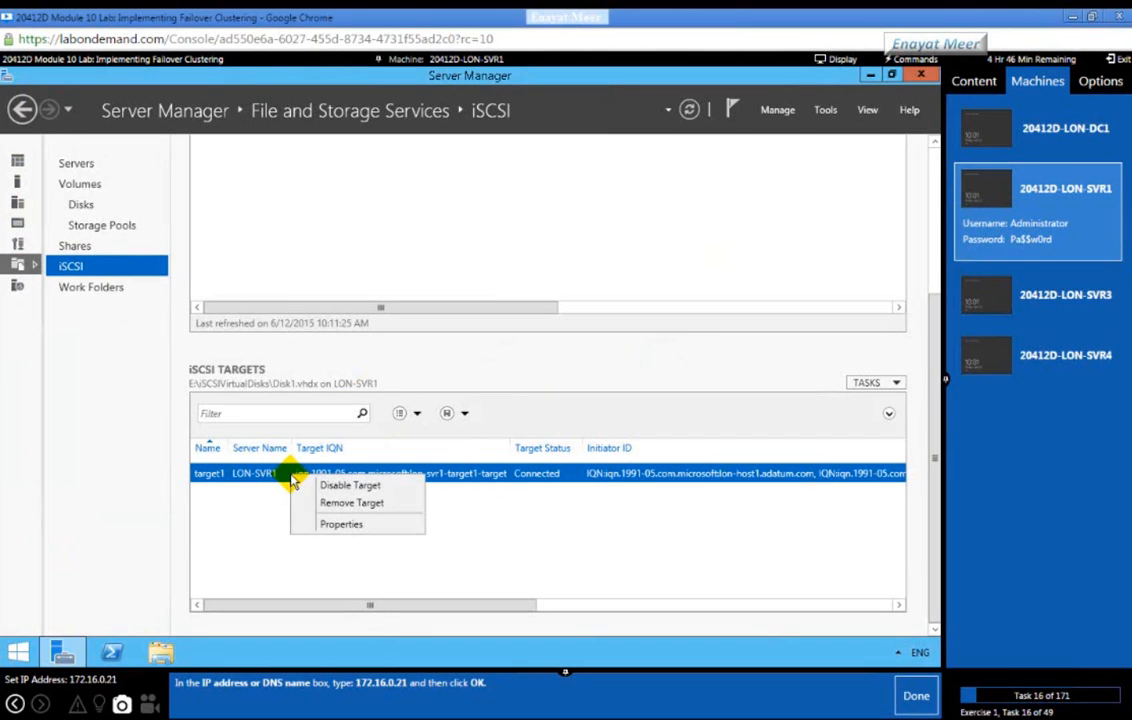
pyautogui.click(333, 525)
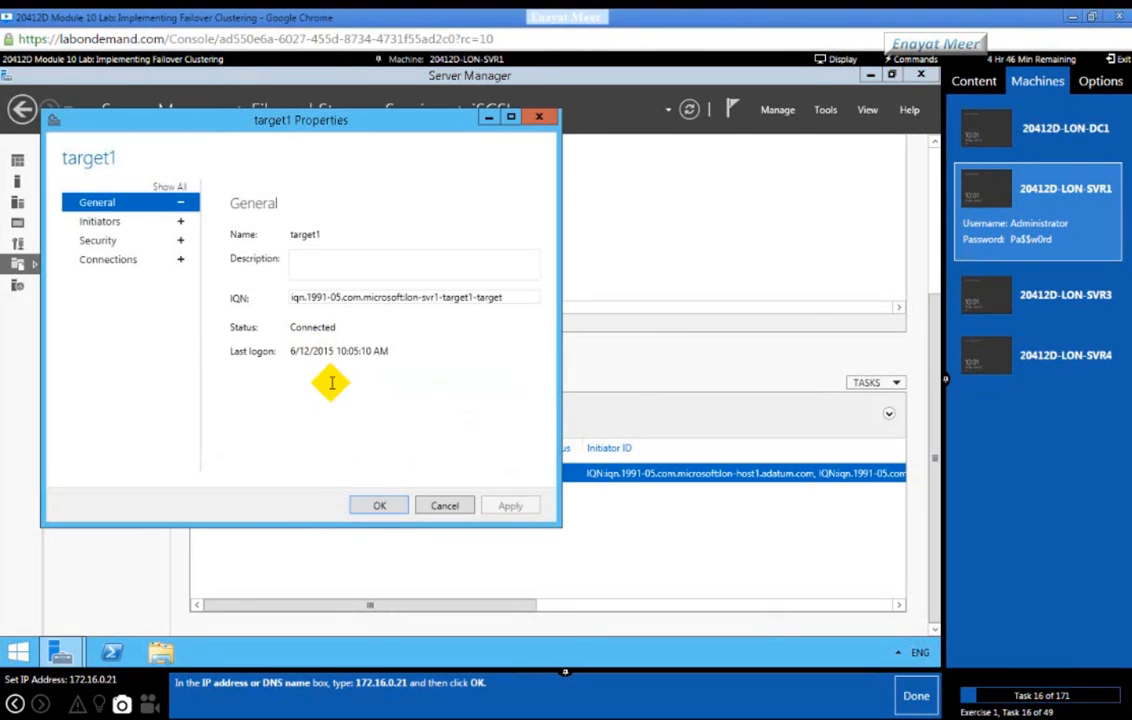
pyautogui.click(444, 505)
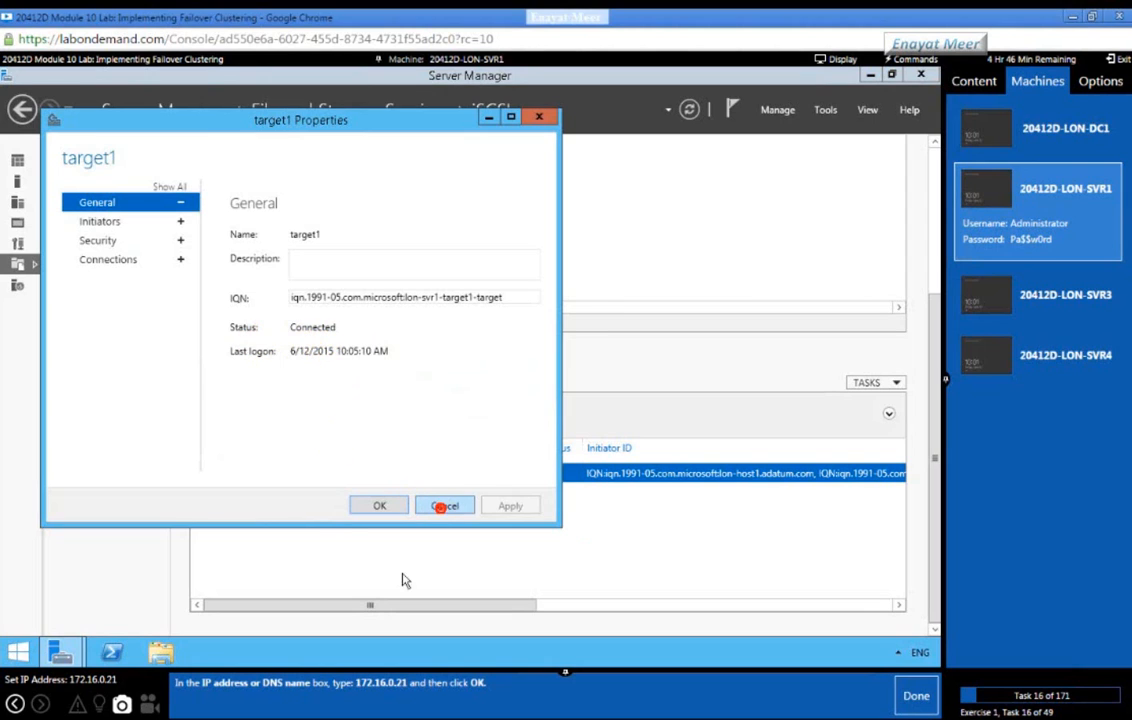
pyautogui.scroll(3, 930, 185)
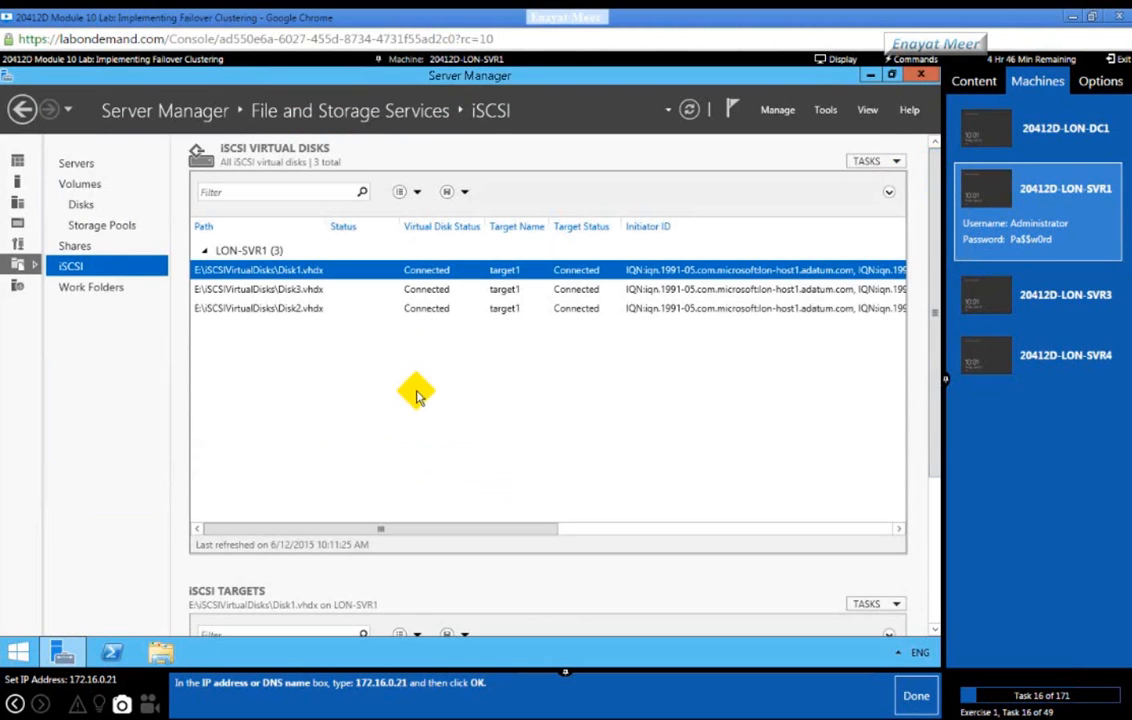
pyautogui.click(272, 289)
pyautogui.click(278, 309)
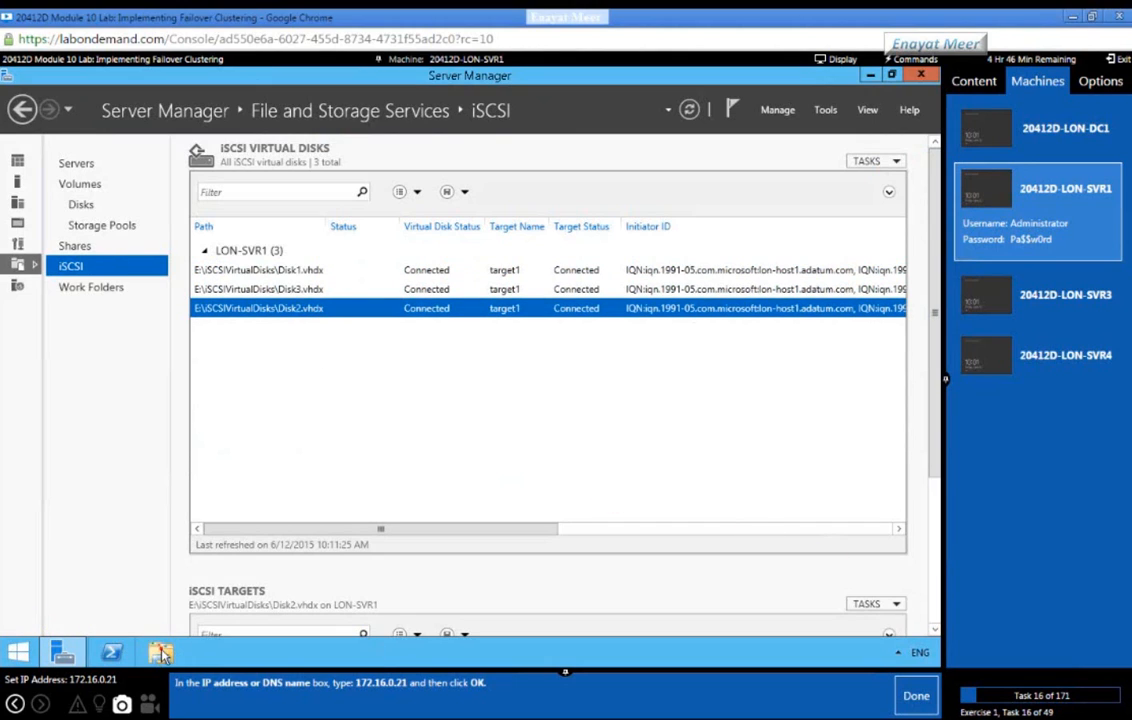
# Step: Open E:\iSCSIVirtualDisks and extend the note with ', 3 drives are available each in size is'
pyautogui.click(161, 654)
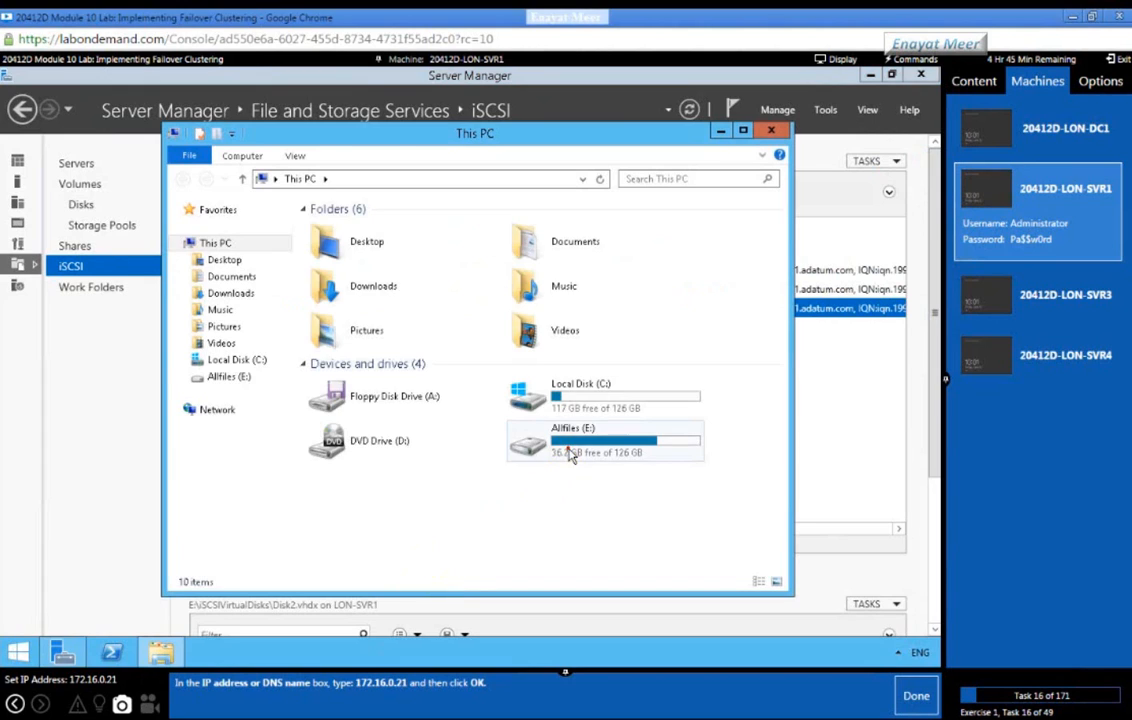
pyautogui.doubleClick(568, 455)
pyautogui.doubleClick(352, 228)
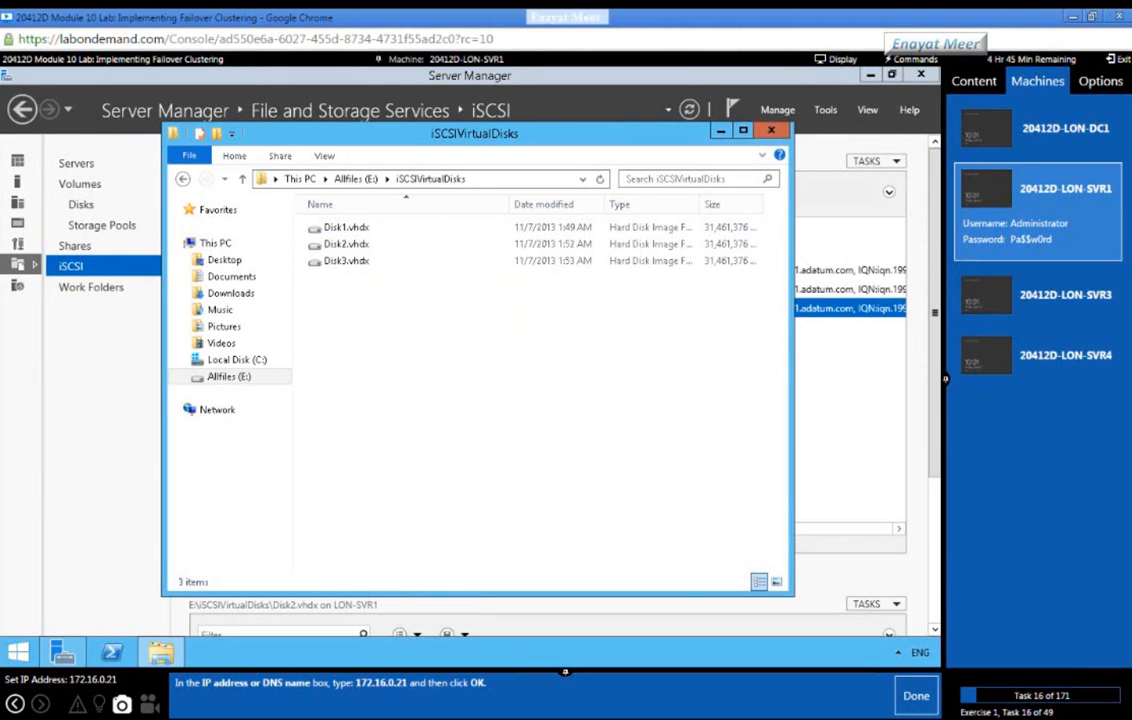
pyautogui.hotkey('alt', 'Tab')
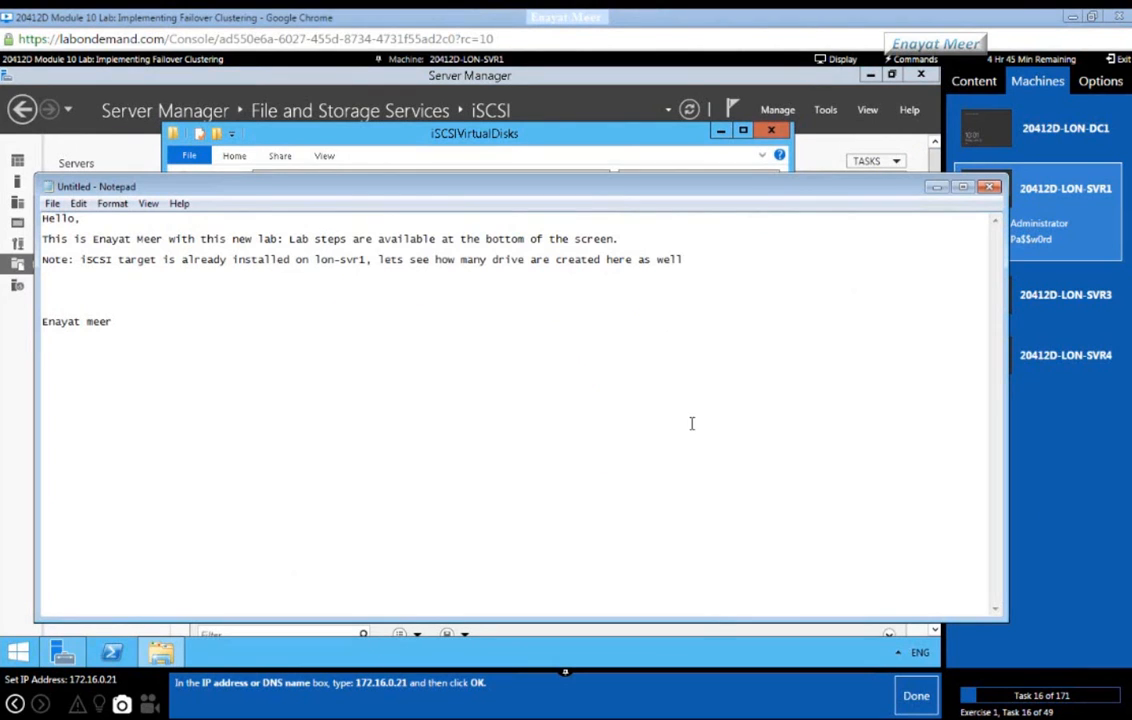
pyautogui.click(752, 254)
pyautogui.write(', 3 drives are available each i')
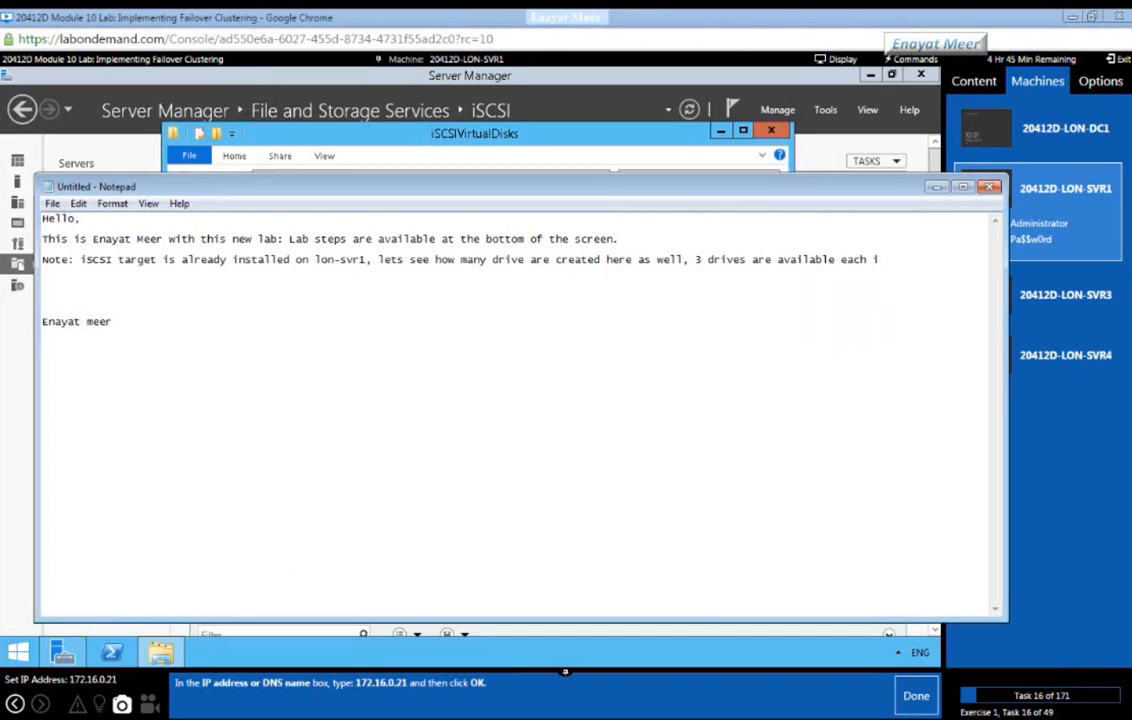
pyautogui.write('n size is')
# Step: Check Disk1.vhdx's size in its Properties, add the size to the note, and close the folder window
pyautogui.moveTo(386, 194); pyautogui.dragTo(363, 313)
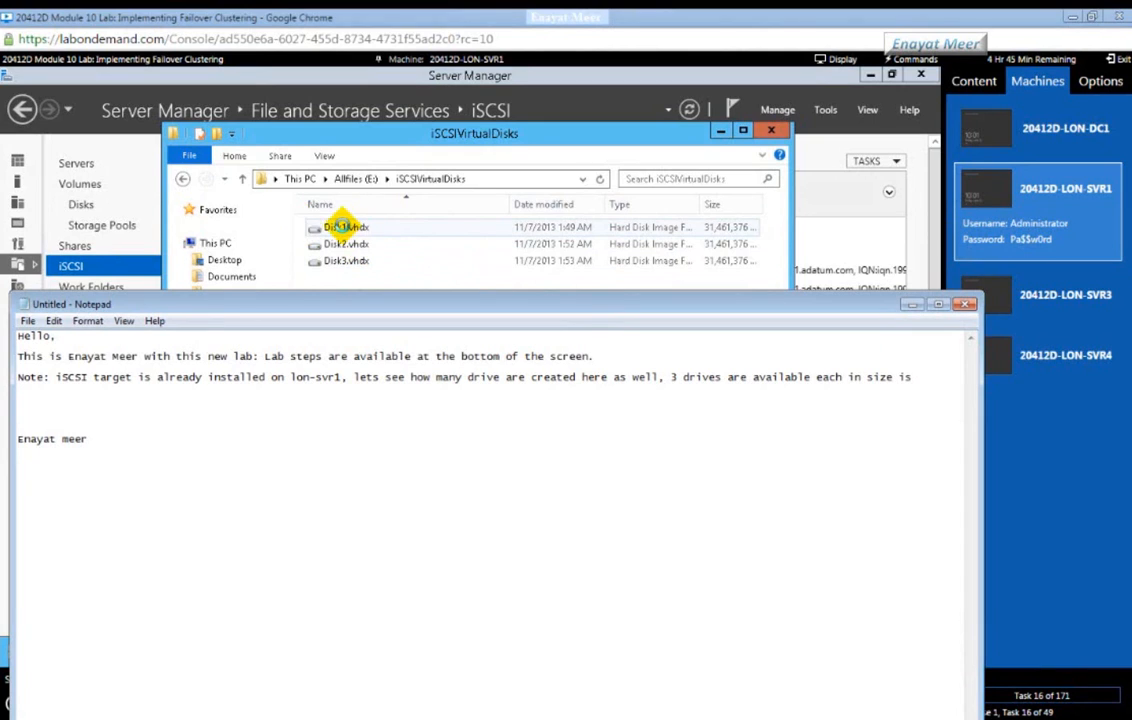
pyautogui.click(398, 143)
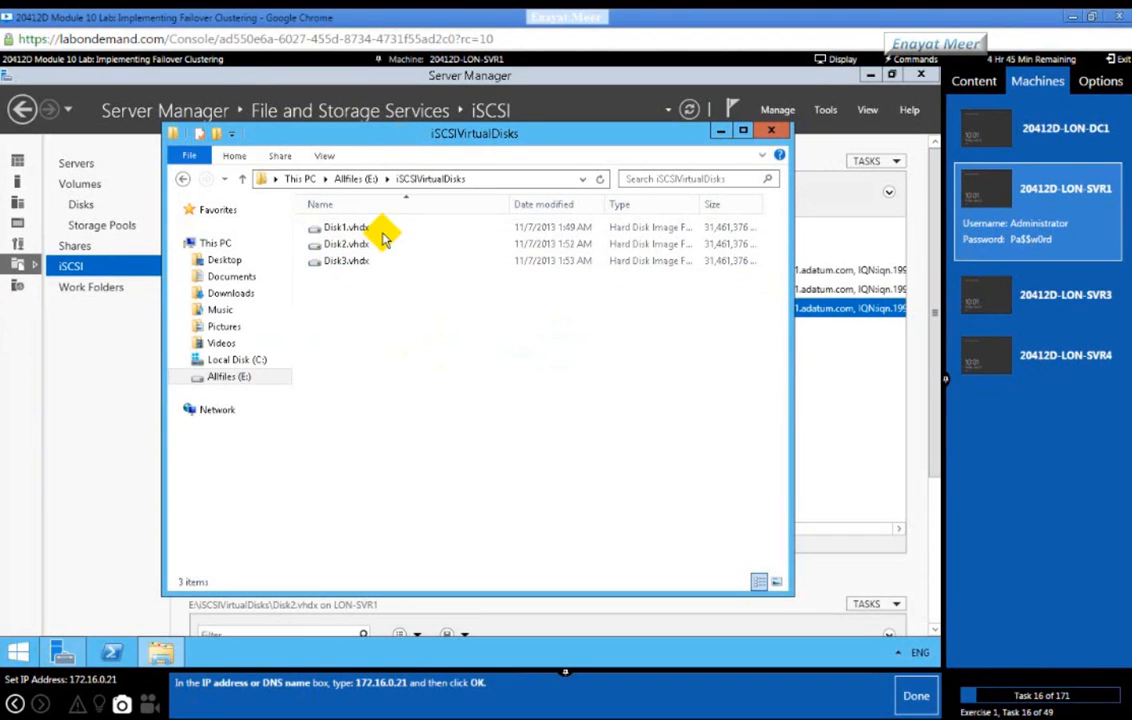
pyautogui.click(340, 227)
pyautogui.rightClick(346, 228)
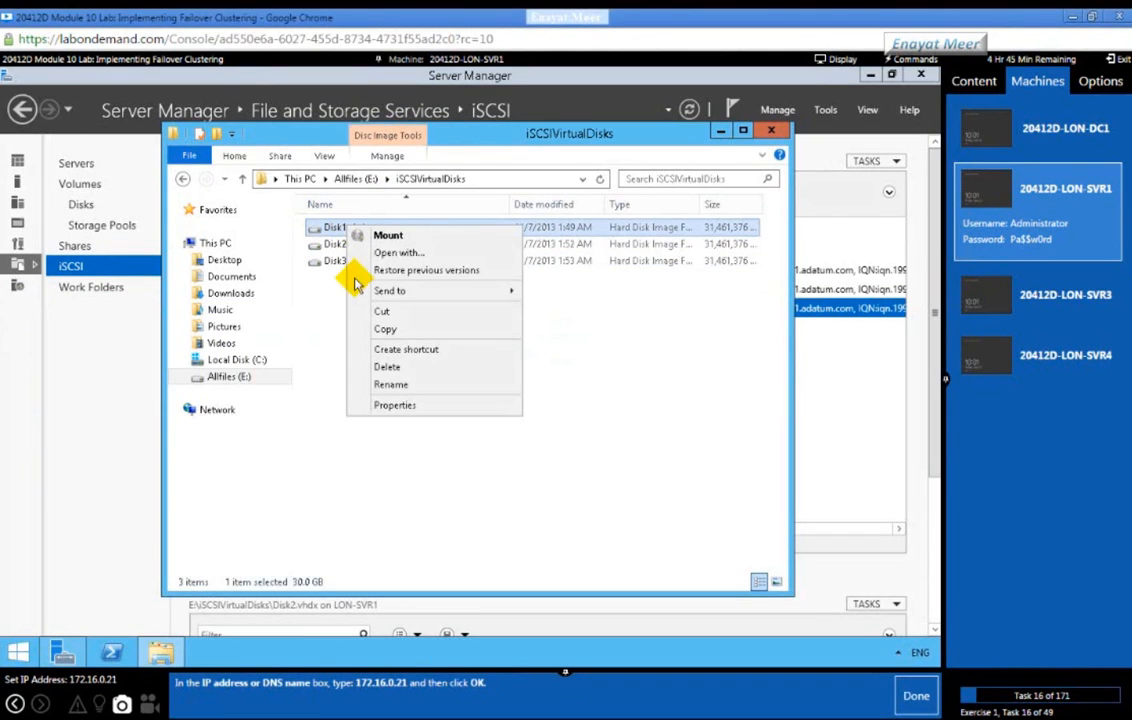
pyautogui.click(386, 404)
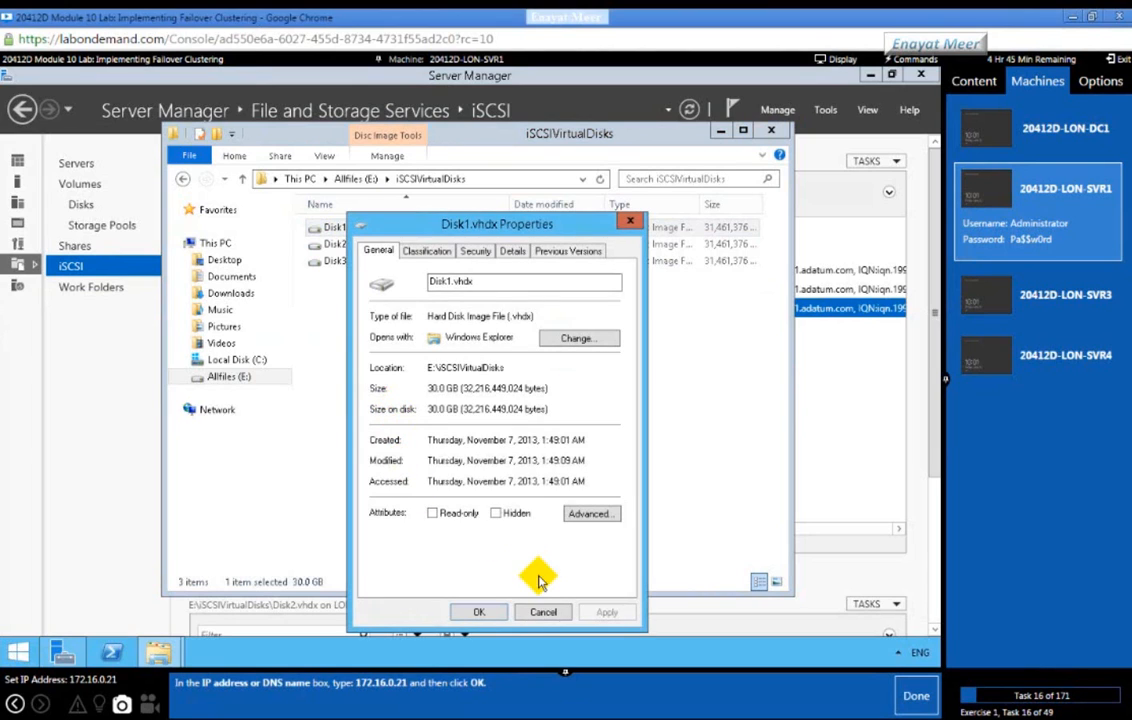
pyautogui.click(543, 611)
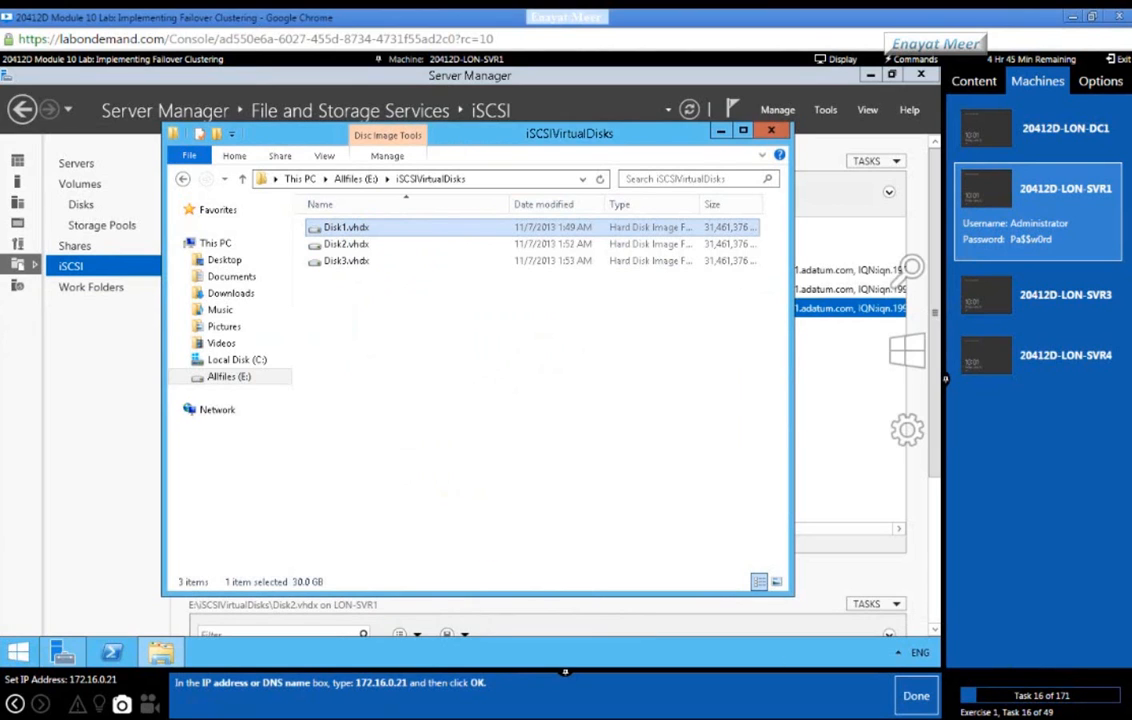
pyautogui.hotkey('alt', 'Tab')
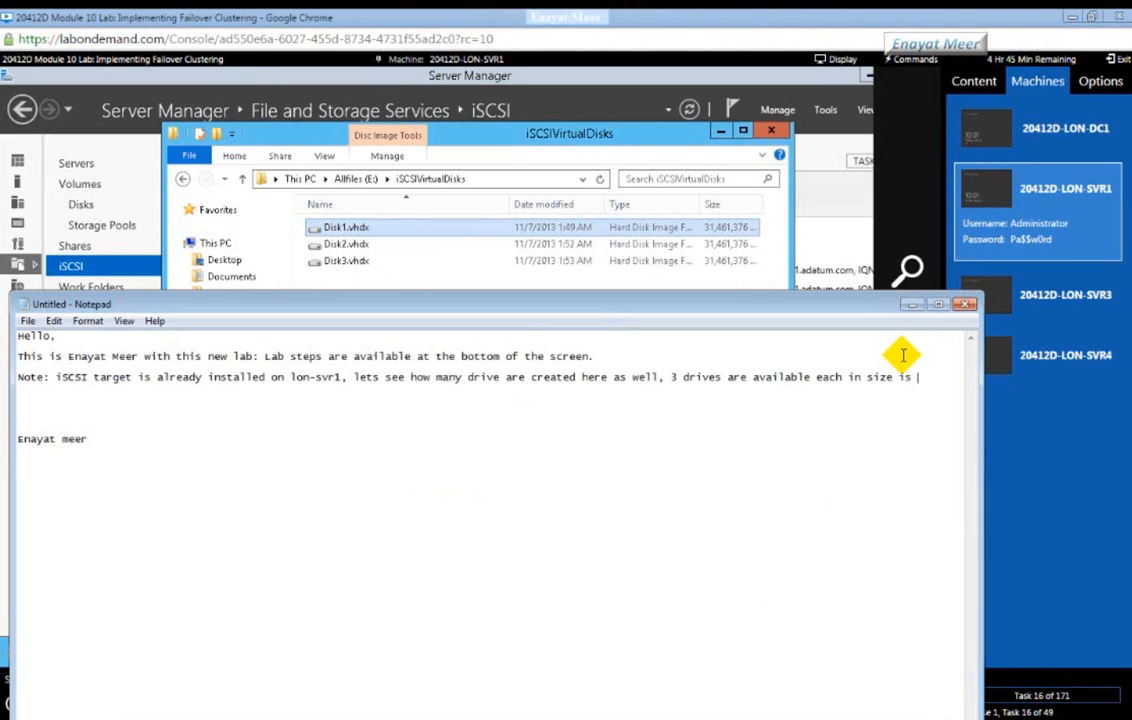
pyautogui.write('30 GB')
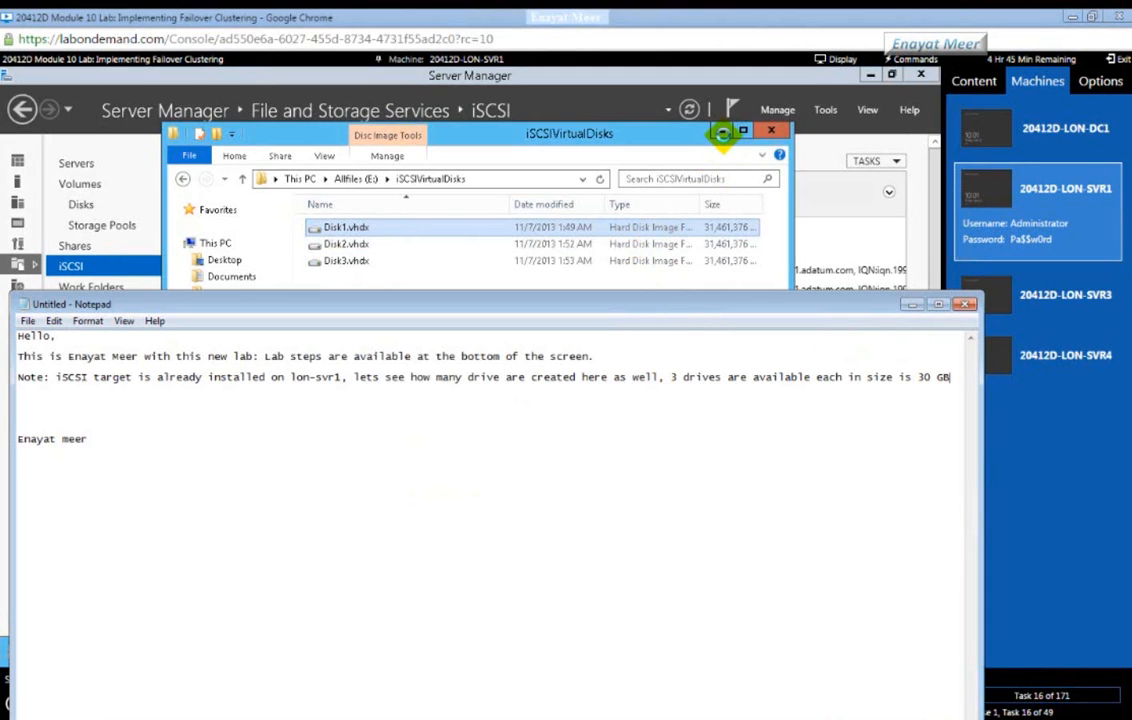
pyautogui.click(771, 131)
pyautogui.click(771, 131)
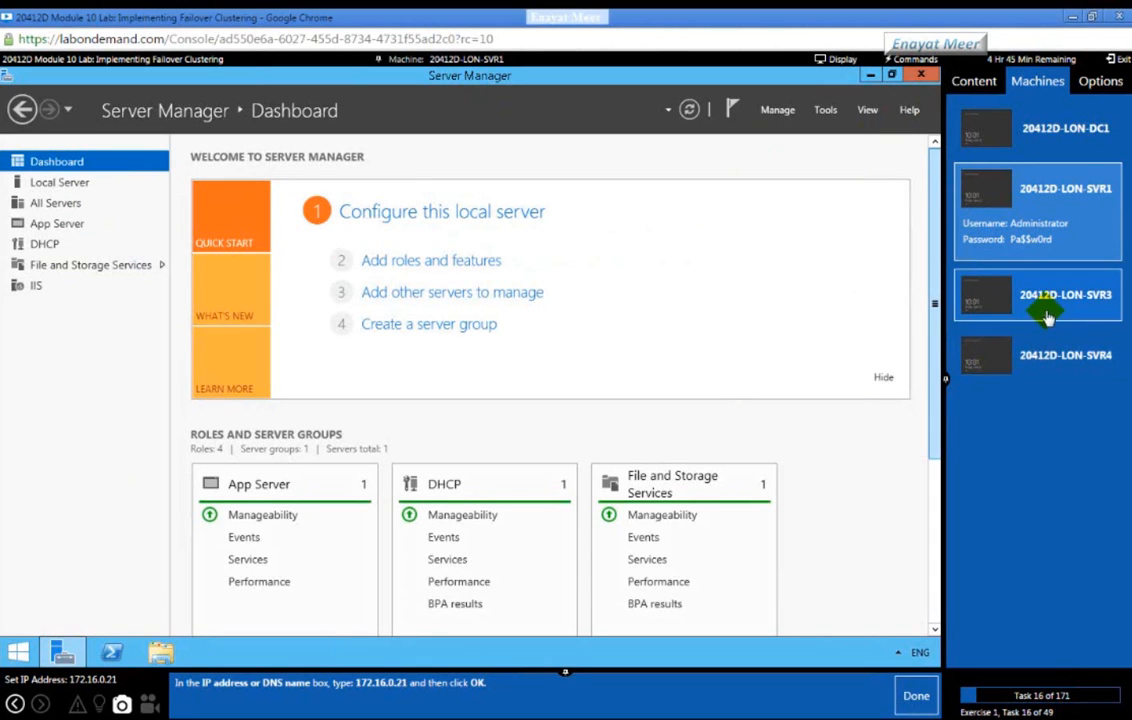
# Step: Switch the console from LON-SVR3 to LON-SVR4 and close PowerShell after the successful ping
pyautogui.click(1040, 300)
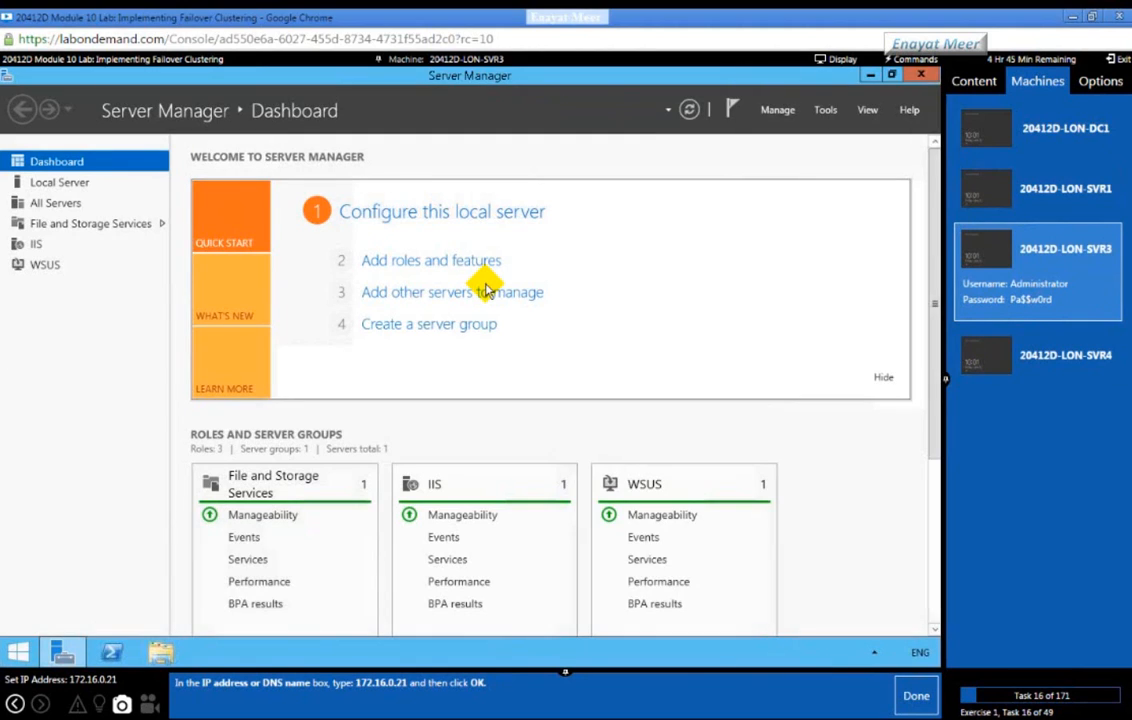
pyautogui.click(1070, 356)
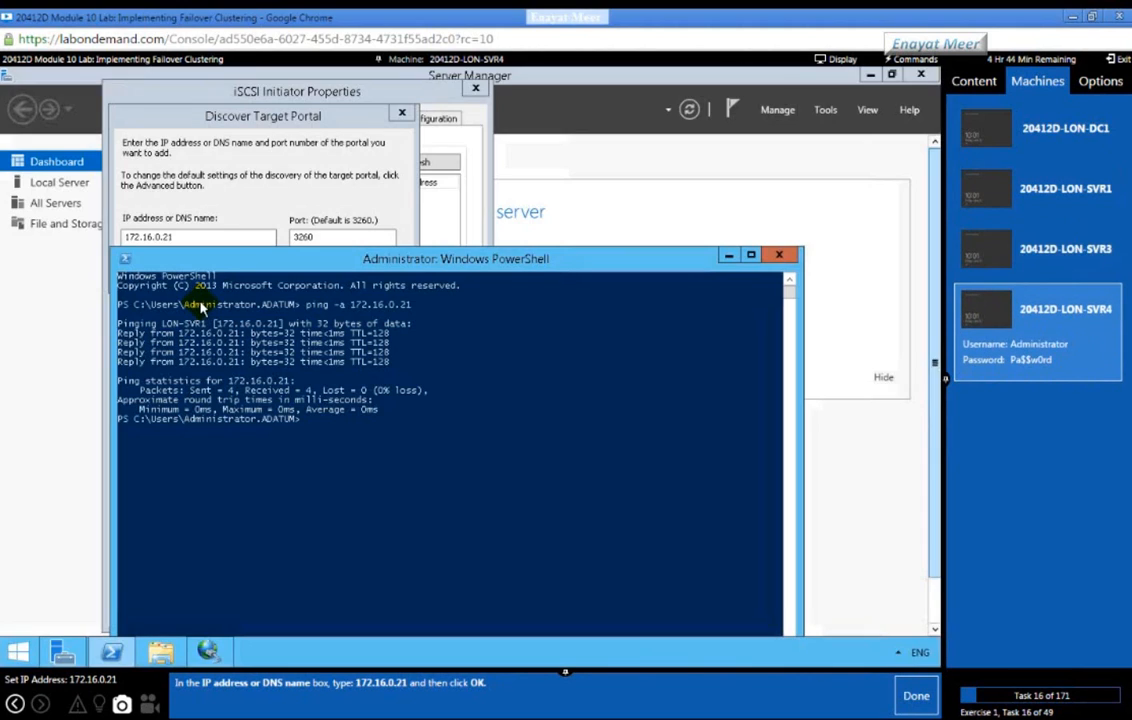
pyautogui.click(779, 257)
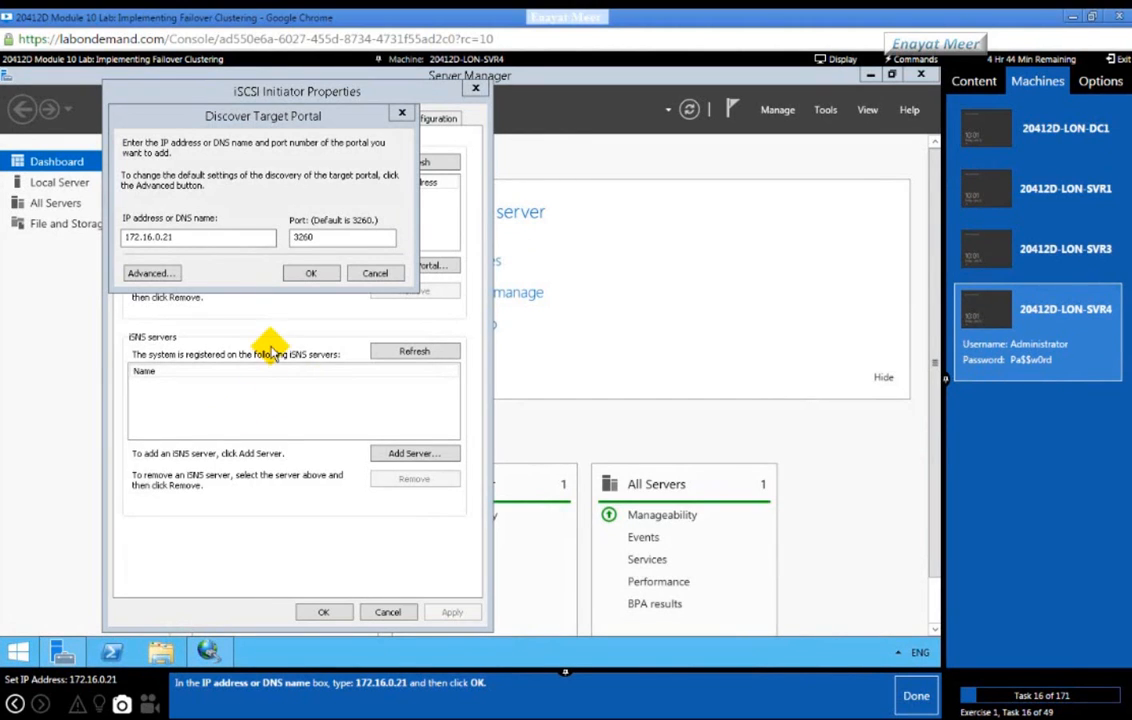
# Step: Add target portal 172.16.0.21:3260 and refresh the Targets list
pyautogui.click(320, 276)
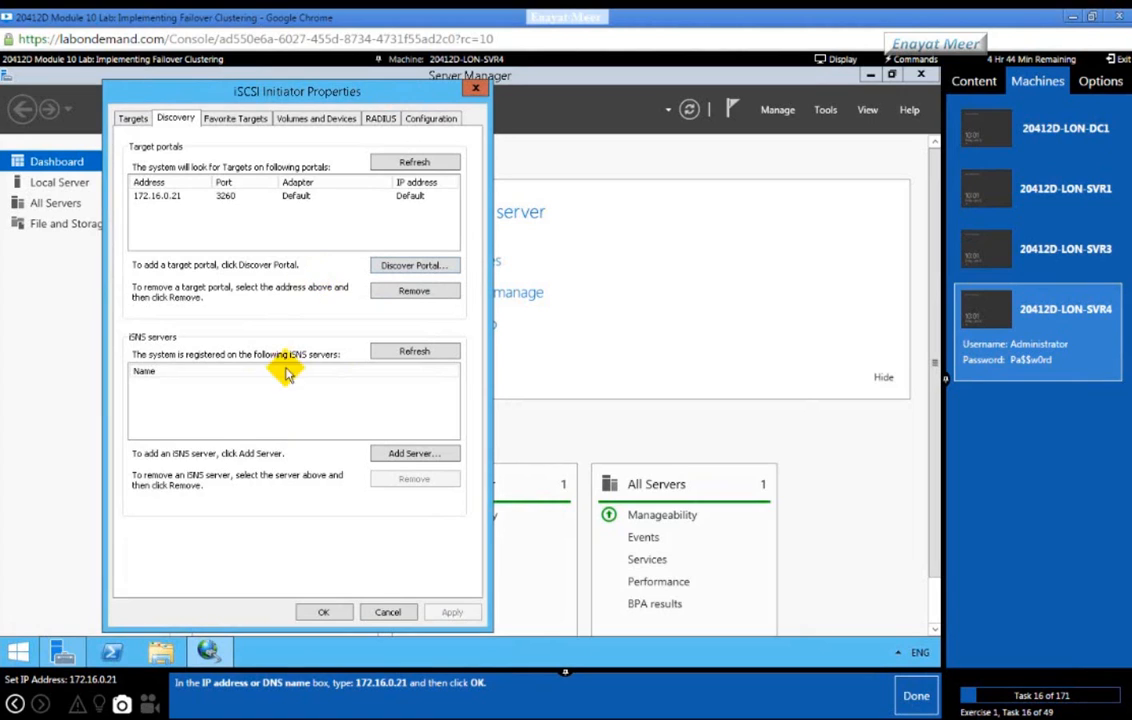
pyautogui.click(912, 700)
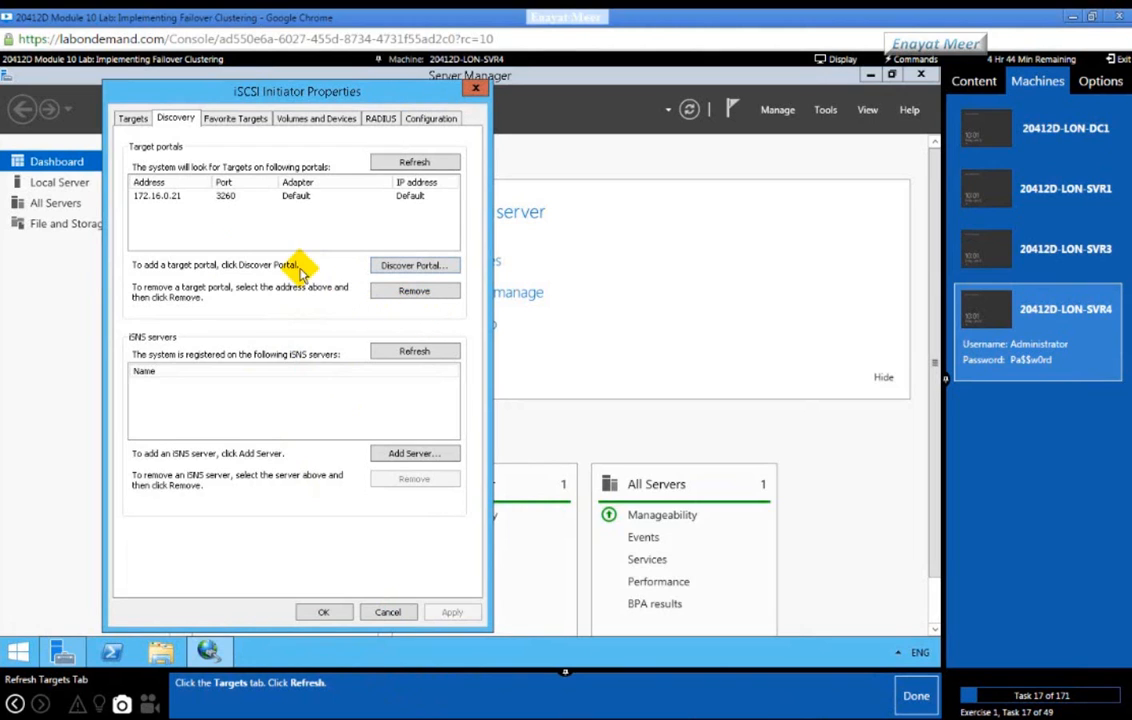
pyautogui.click(134, 119)
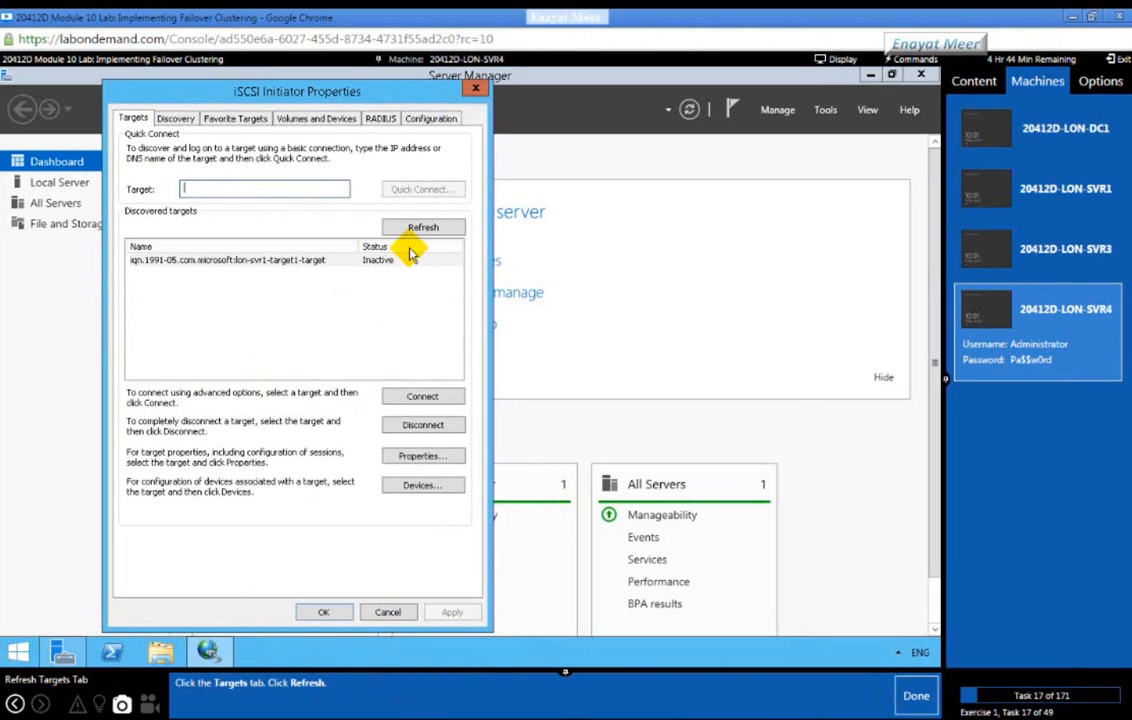
pyautogui.click(421, 229)
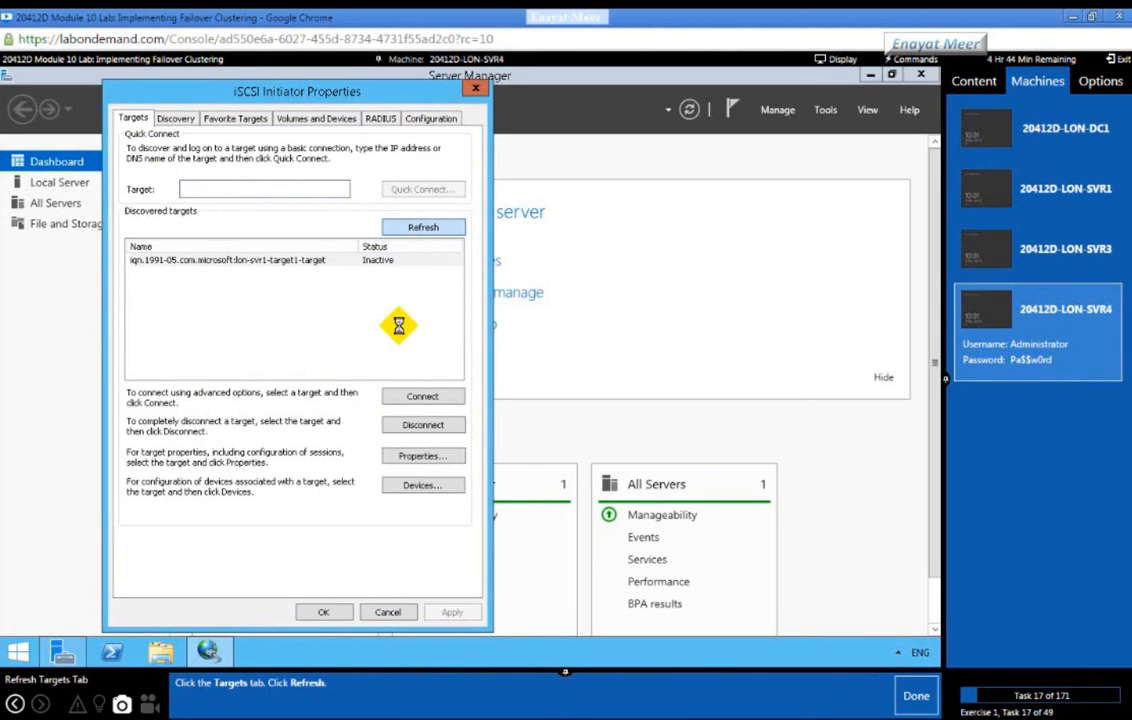
# Step: Select the discovered lon-svr1-target1-target and begin connecting to it
pyautogui.click(914, 703)
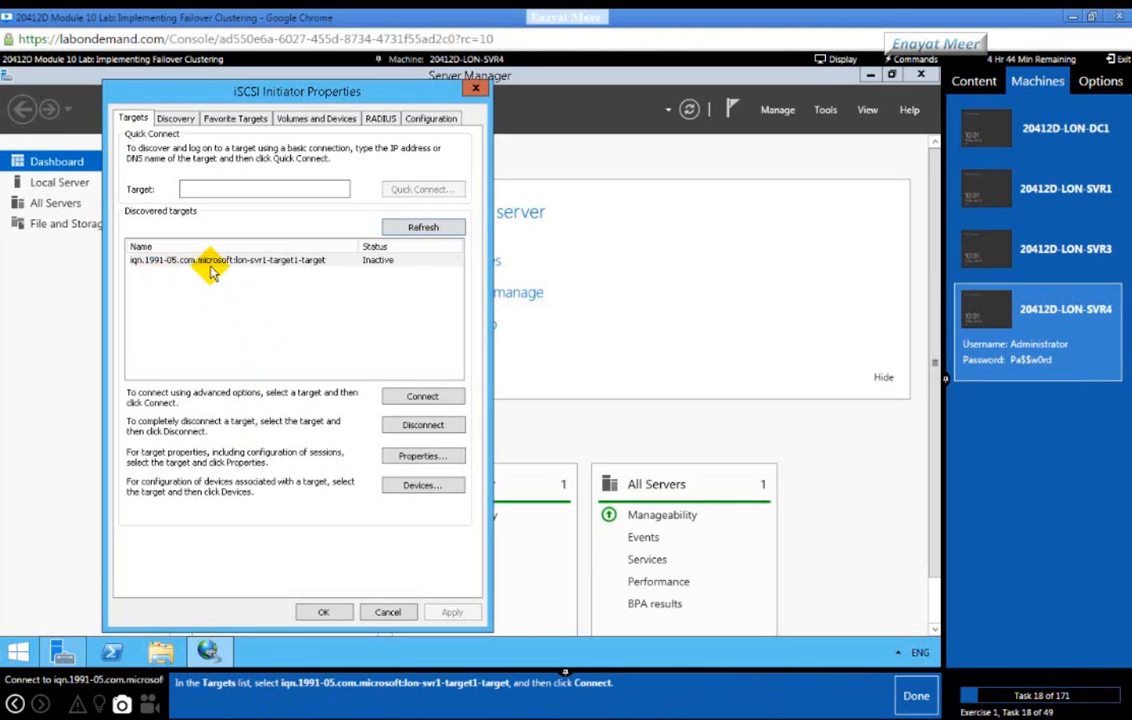
pyautogui.click(245, 261)
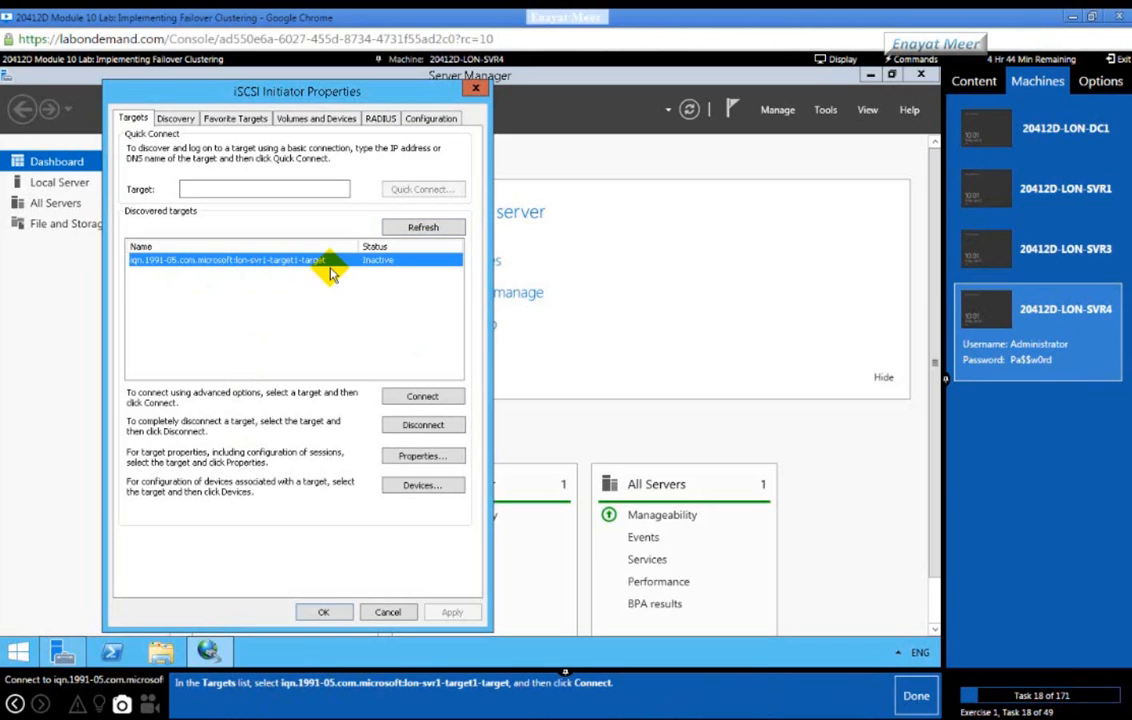
pyautogui.click(404, 398)
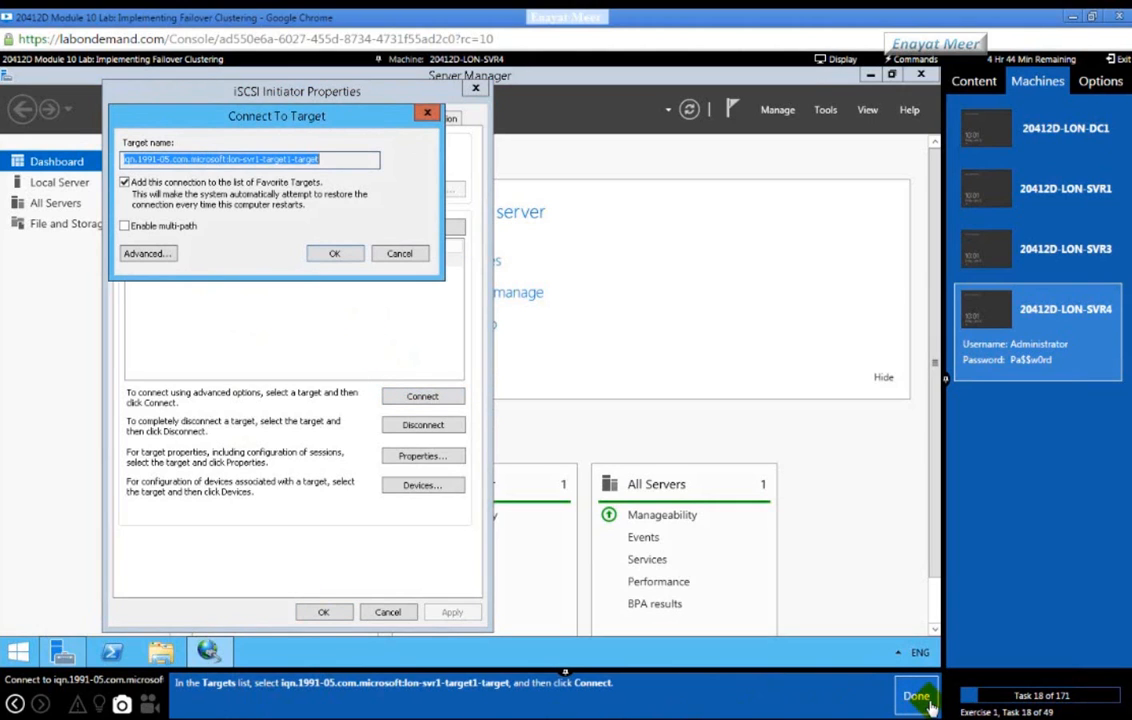
# Step: Connect LON-SVR4 to lon-svr1-target1-target, close iSCSI Initiator Properties, and switch to LON-SVR3
pyautogui.click(913, 695)
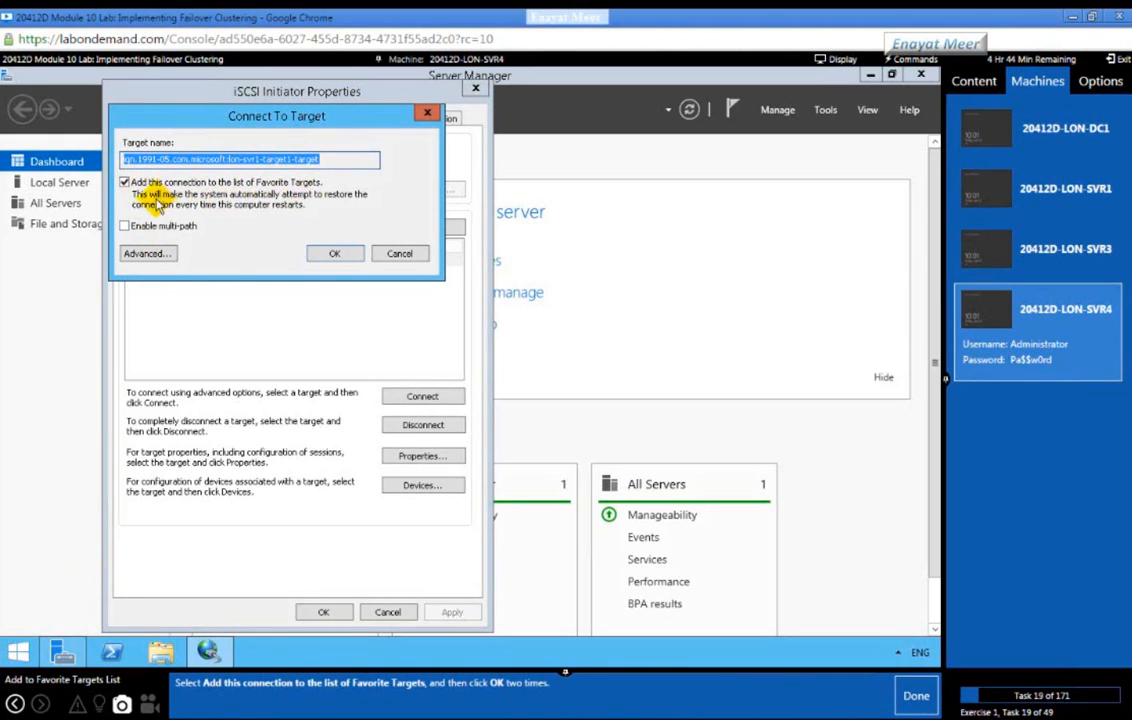
pyautogui.click(334, 254)
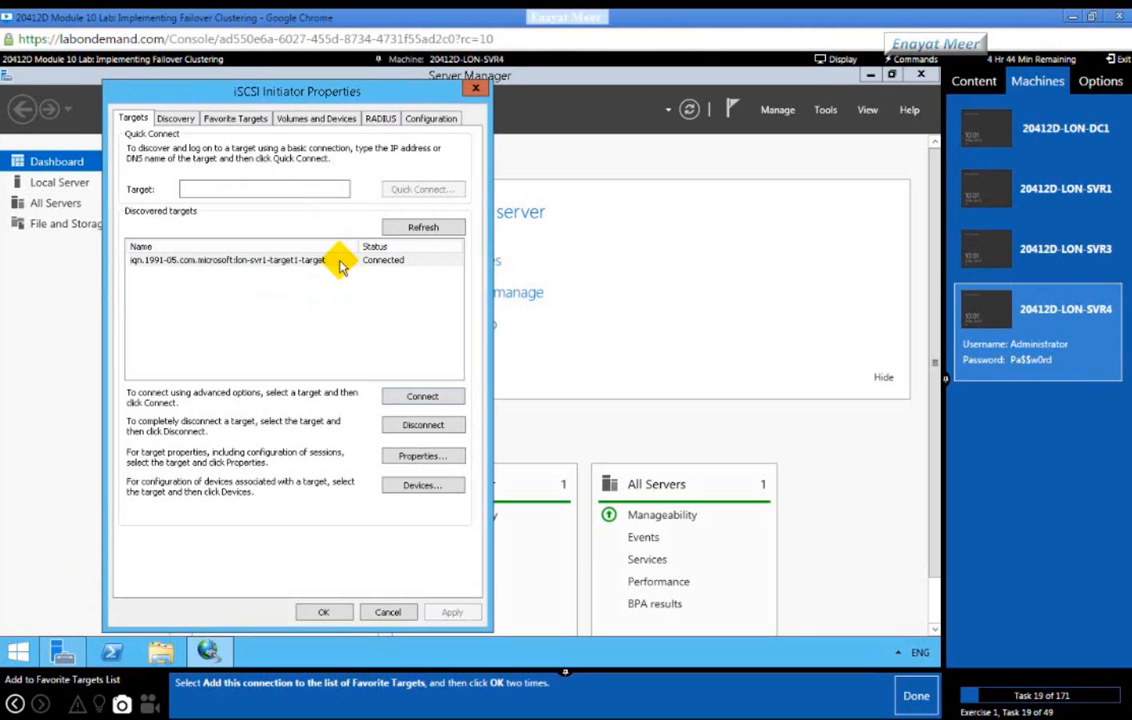
pyautogui.click(318, 607)
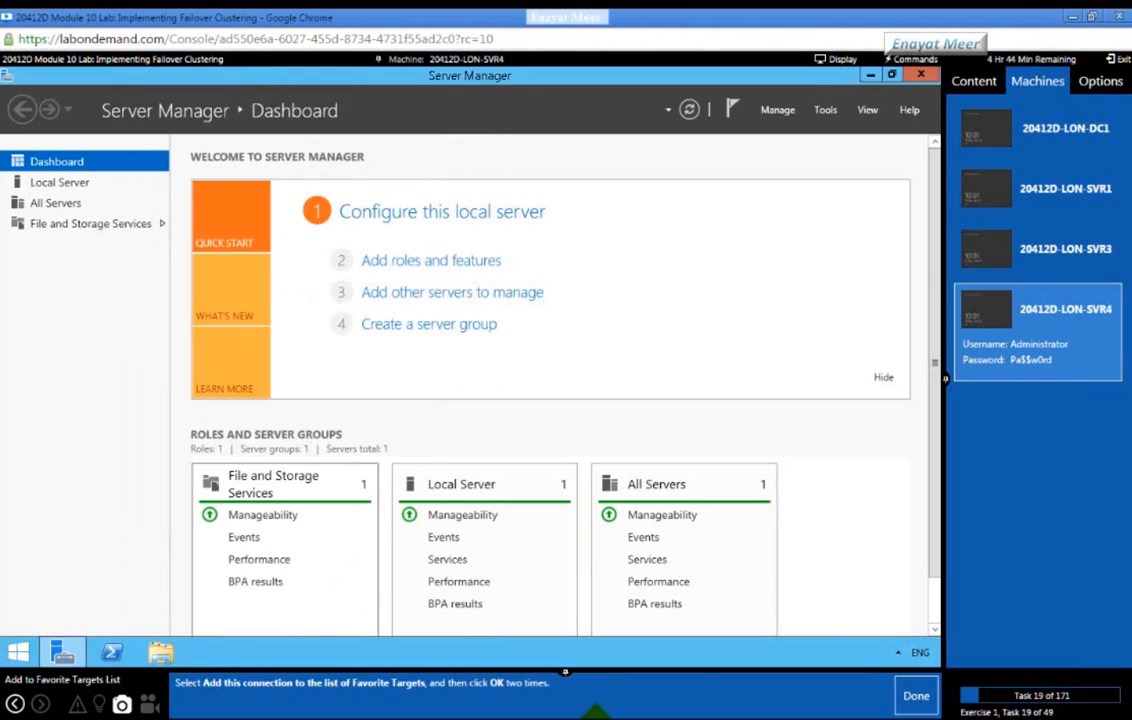
pyautogui.click(898, 704)
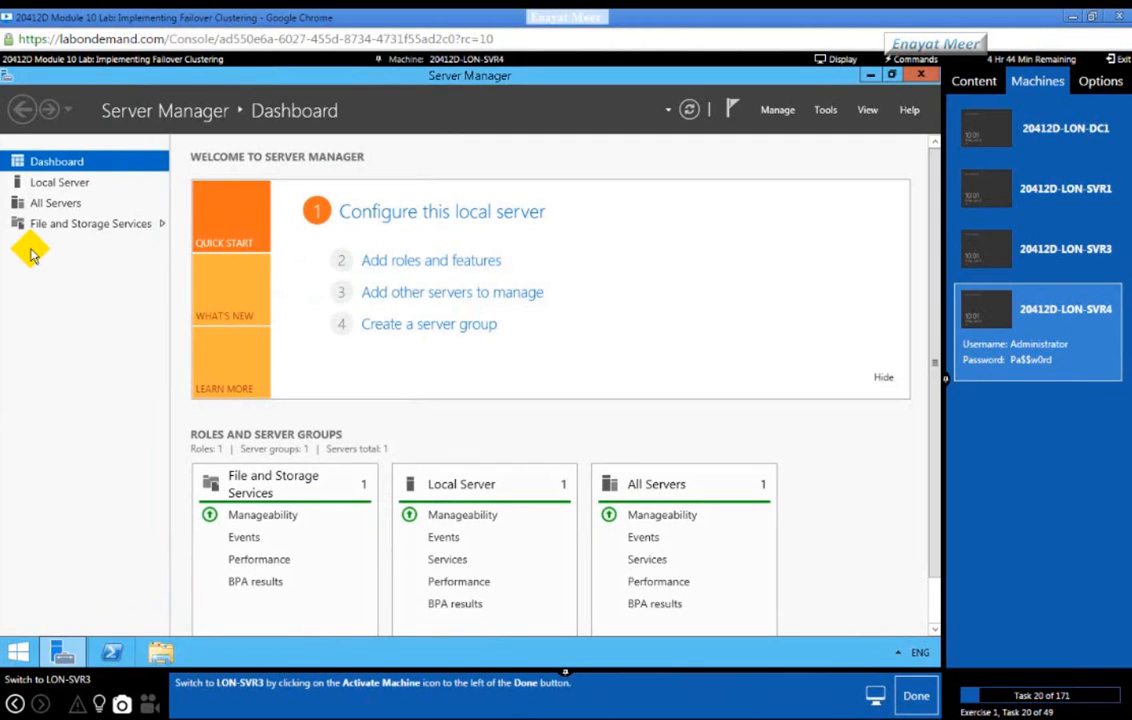
pyautogui.click(1026, 238)
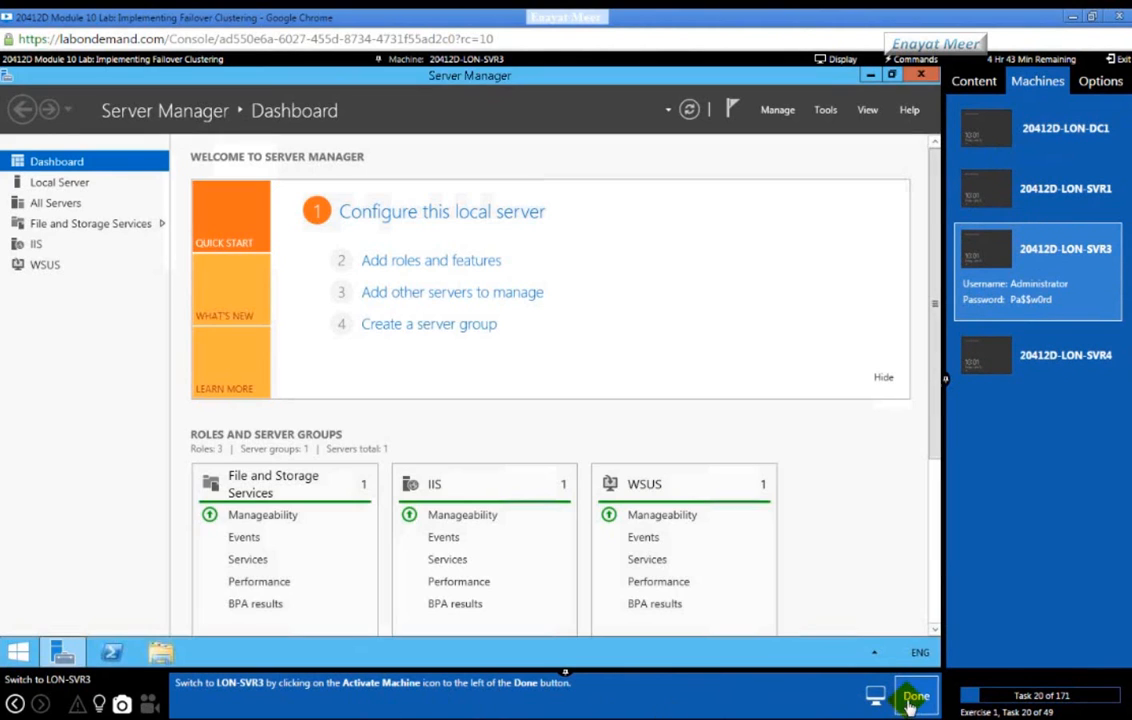
# Step: Launch Computer Management from Server Manager's Tools menu on LON-SVR3
pyautogui.click(910, 696)
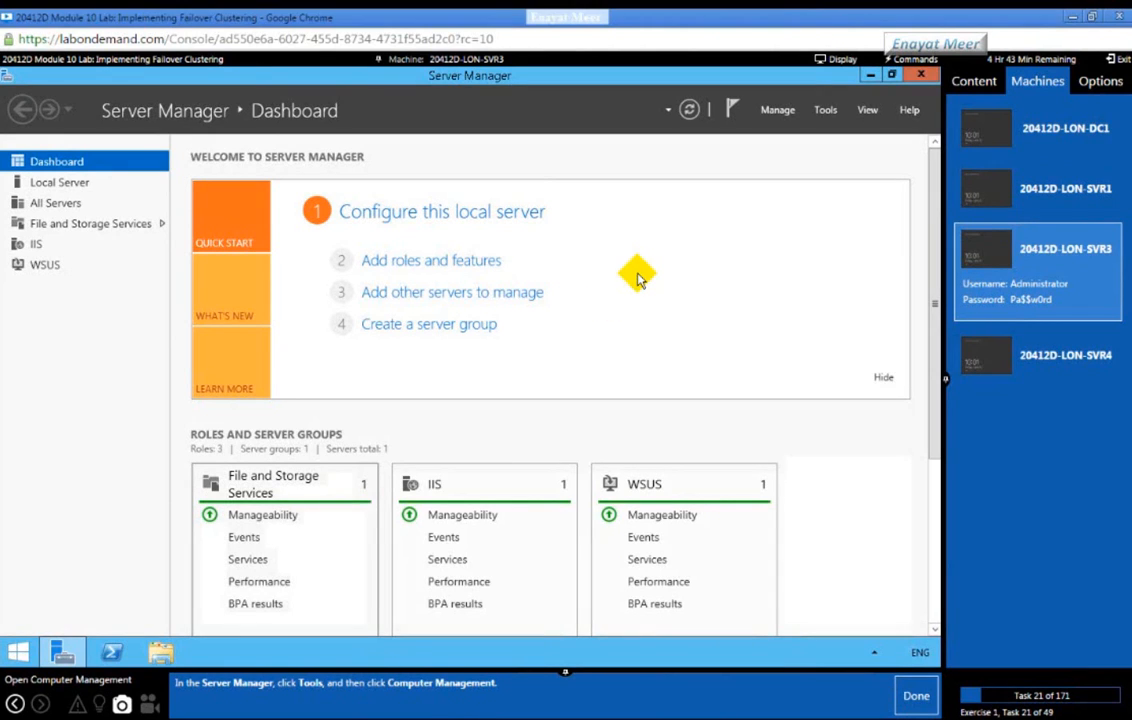
pyautogui.click(823, 111)
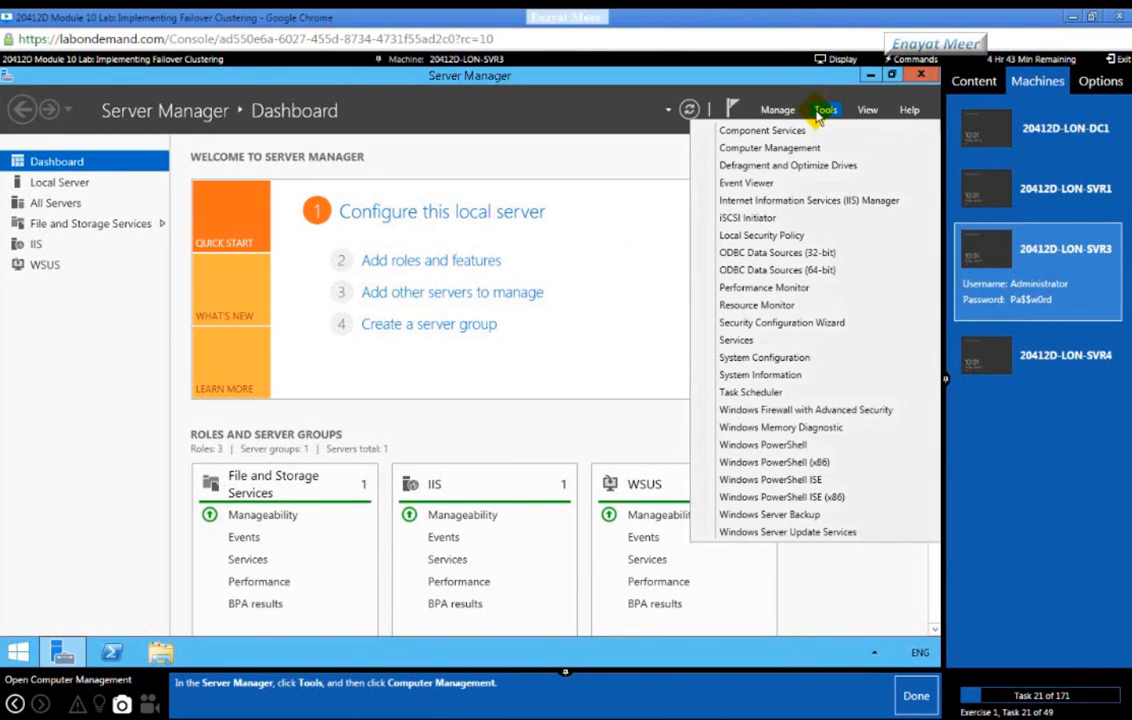
pyautogui.click(779, 147)
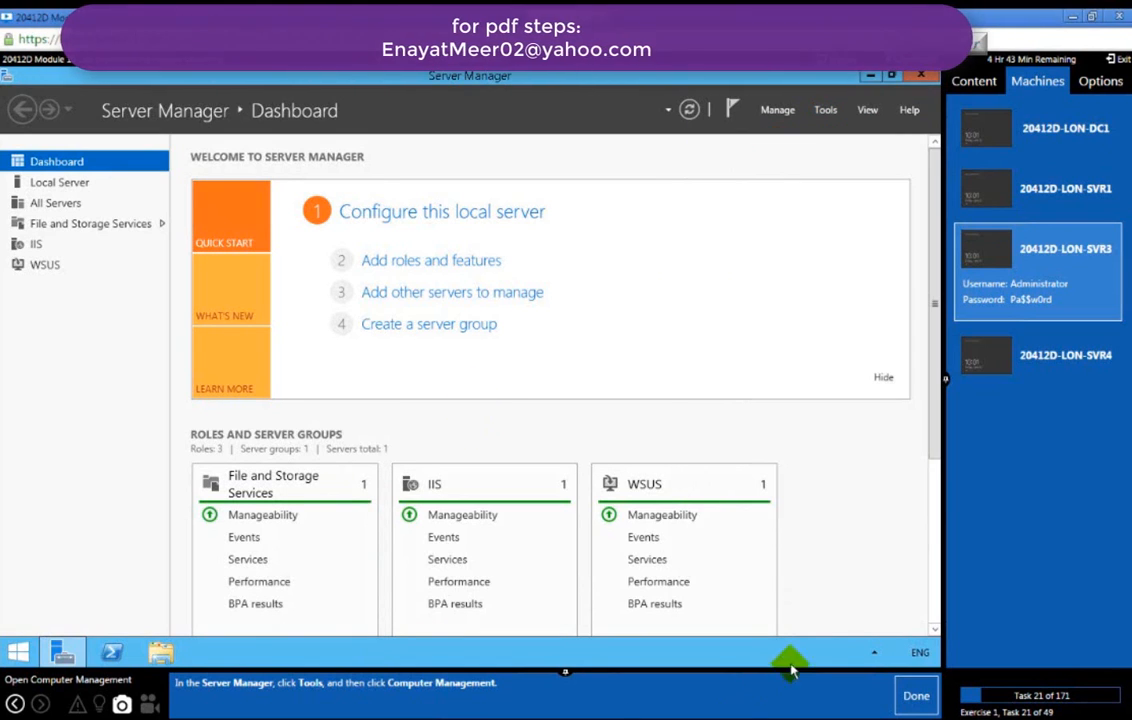
pyautogui.click(900, 697)
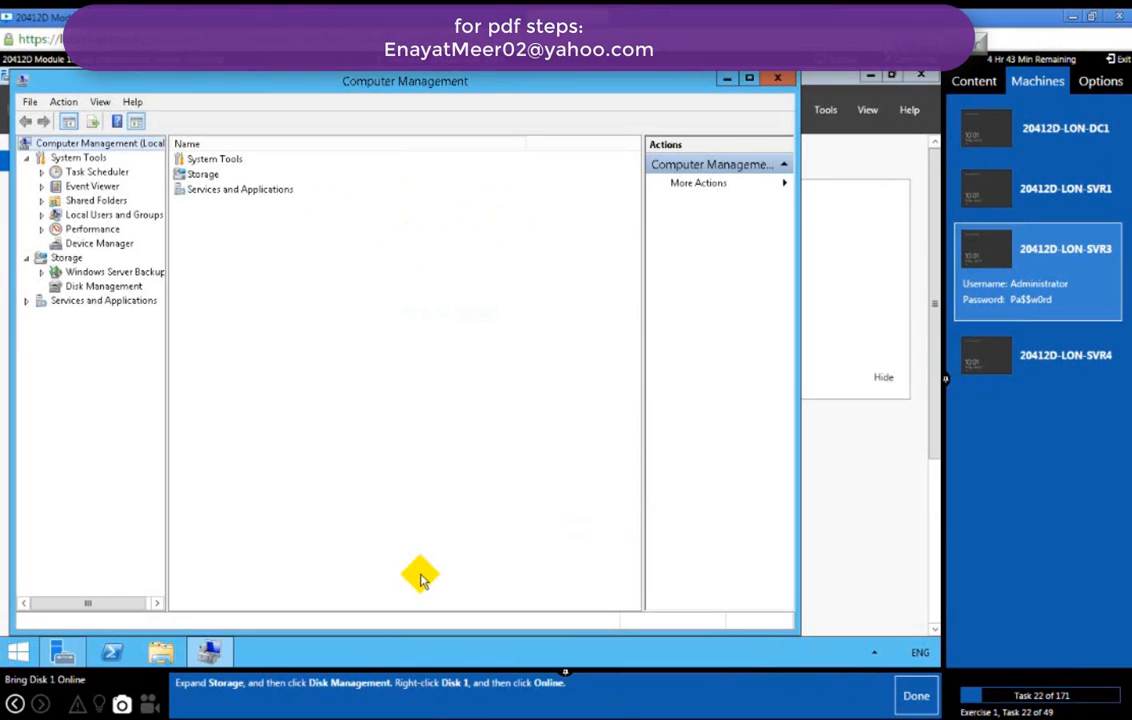
# Step: In Disk Management, bring Disk 1 online
pyautogui.click(72, 286)
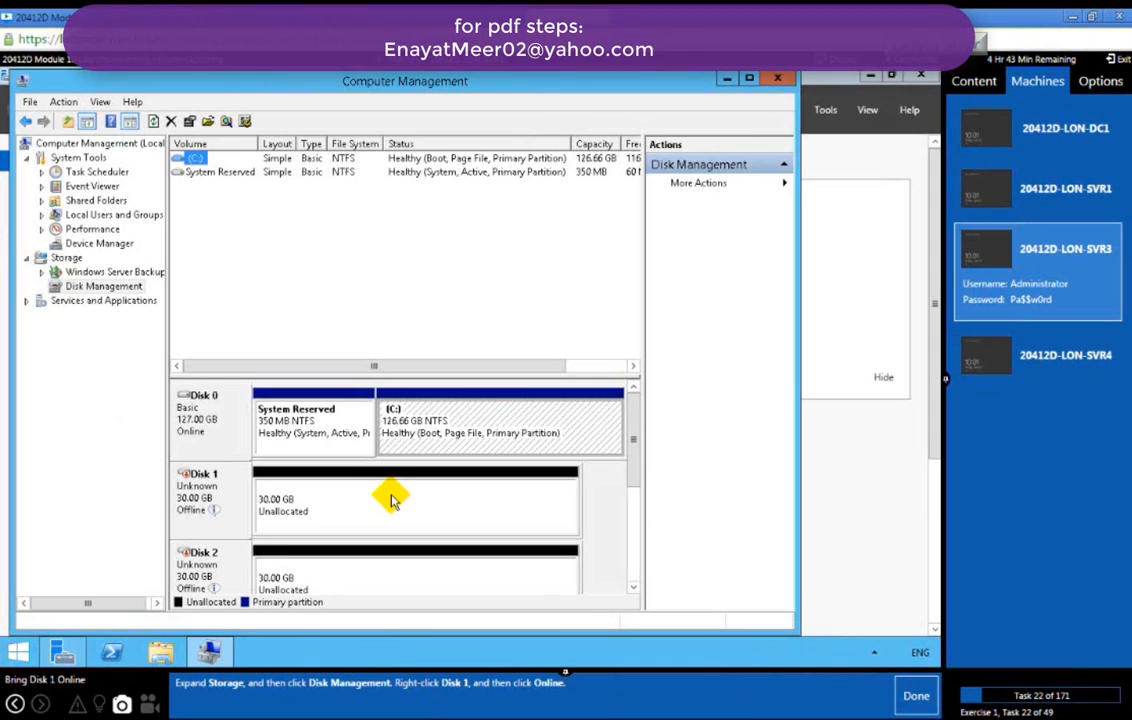
pyautogui.rightClick(255, 500)
pyautogui.click(275, 505)
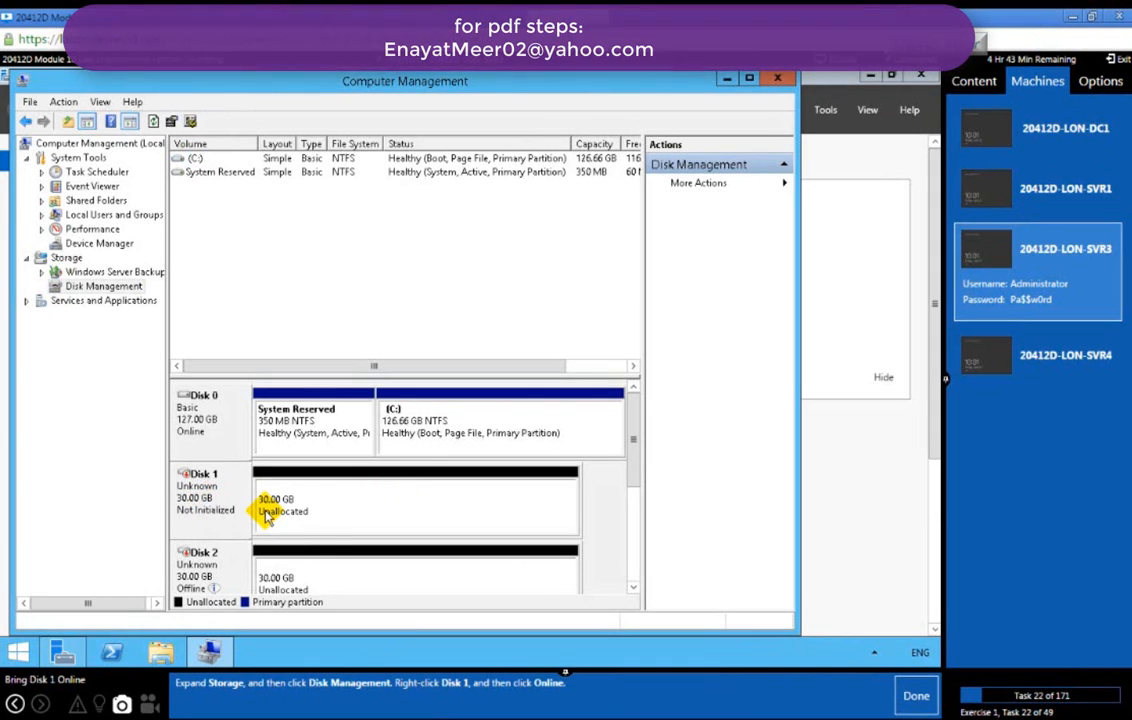
pyautogui.click(905, 700)
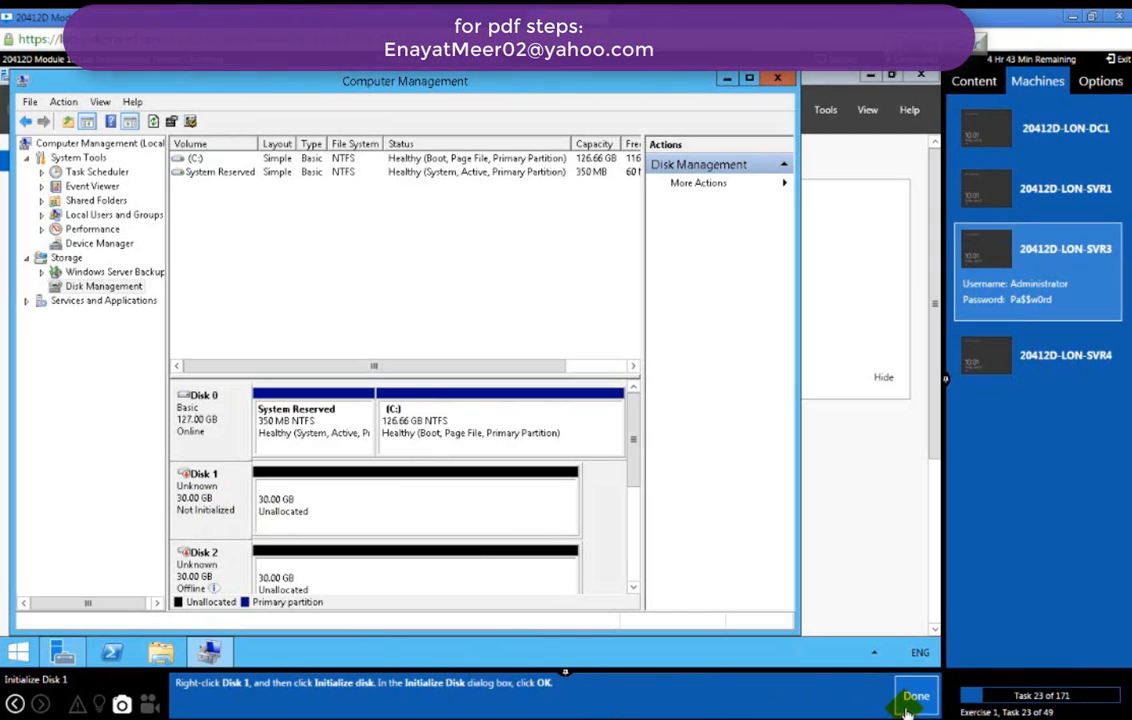
# Step: Initialize Disk 1 with the MBR partition style
pyautogui.rightClick(206, 503)
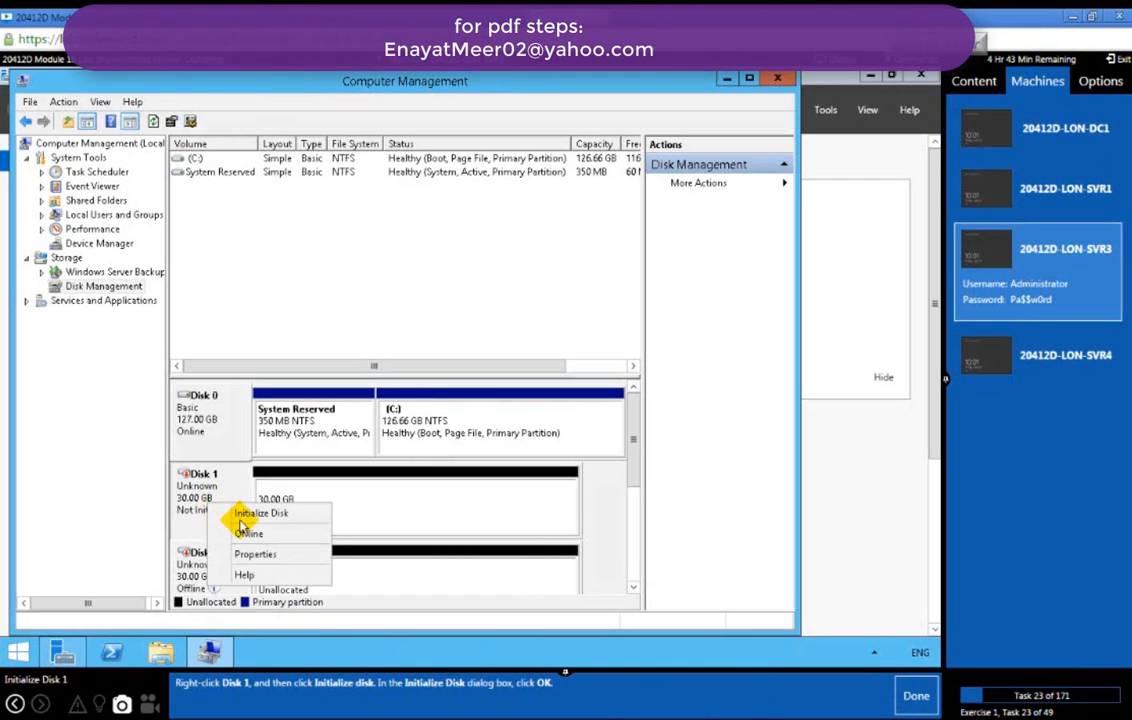
pyautogui.click(252, 516)
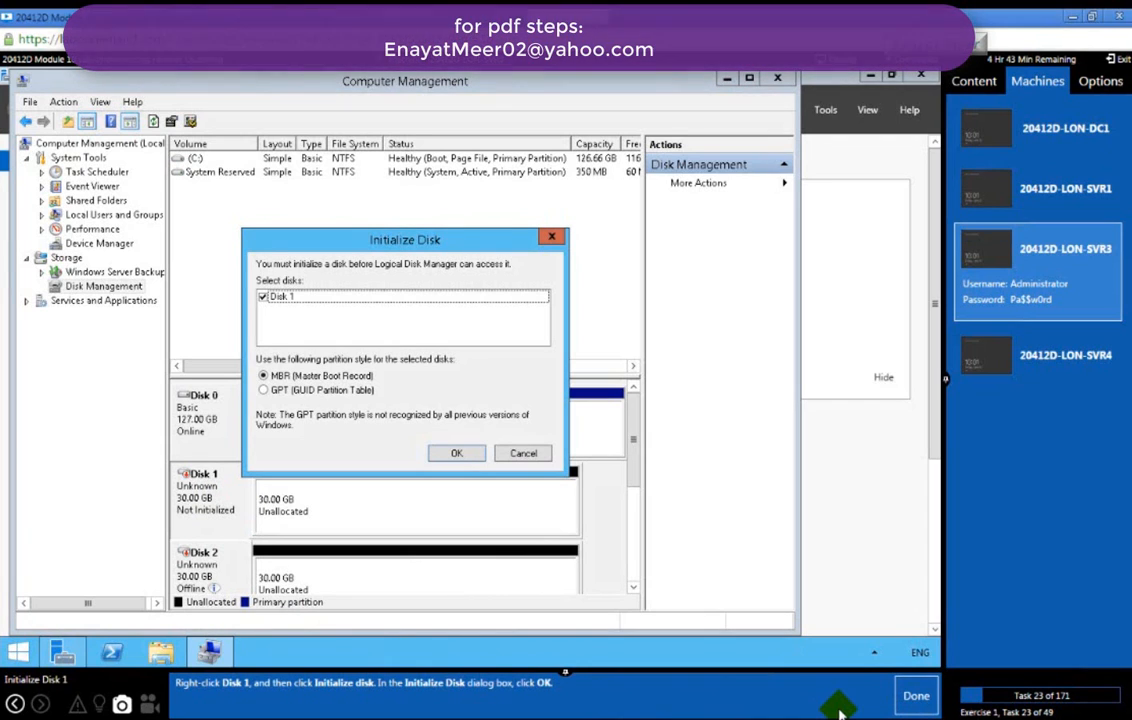
pyautogui.click(908, 700)
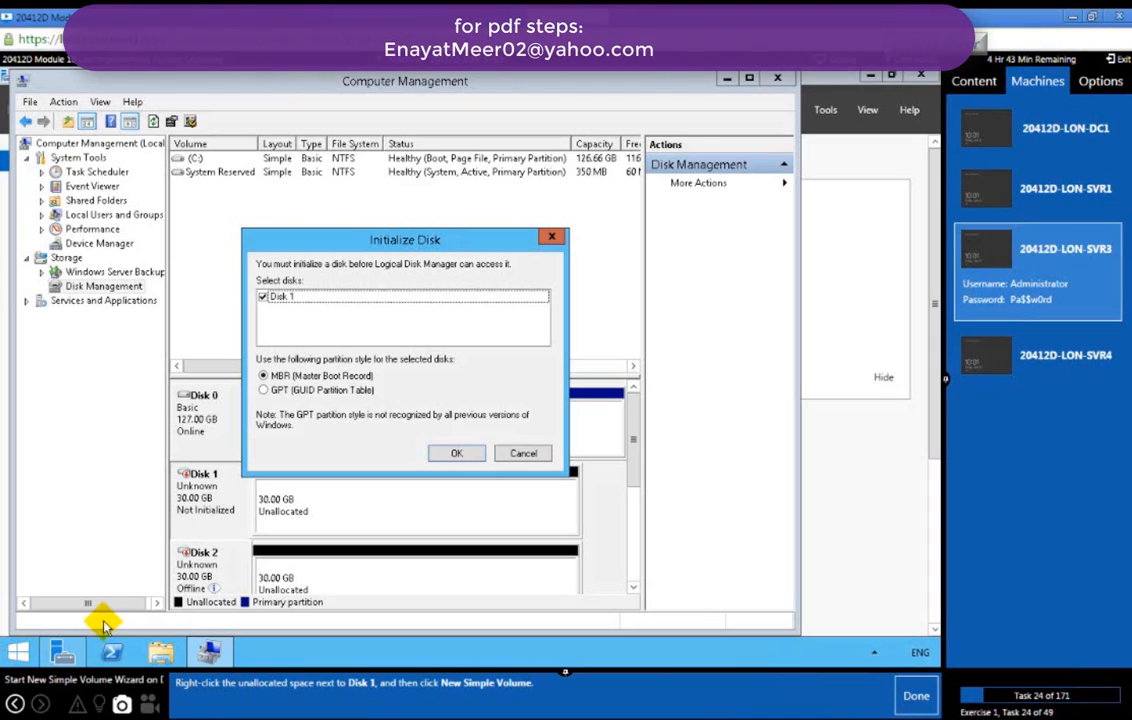
pyautogui.click(447, 455)
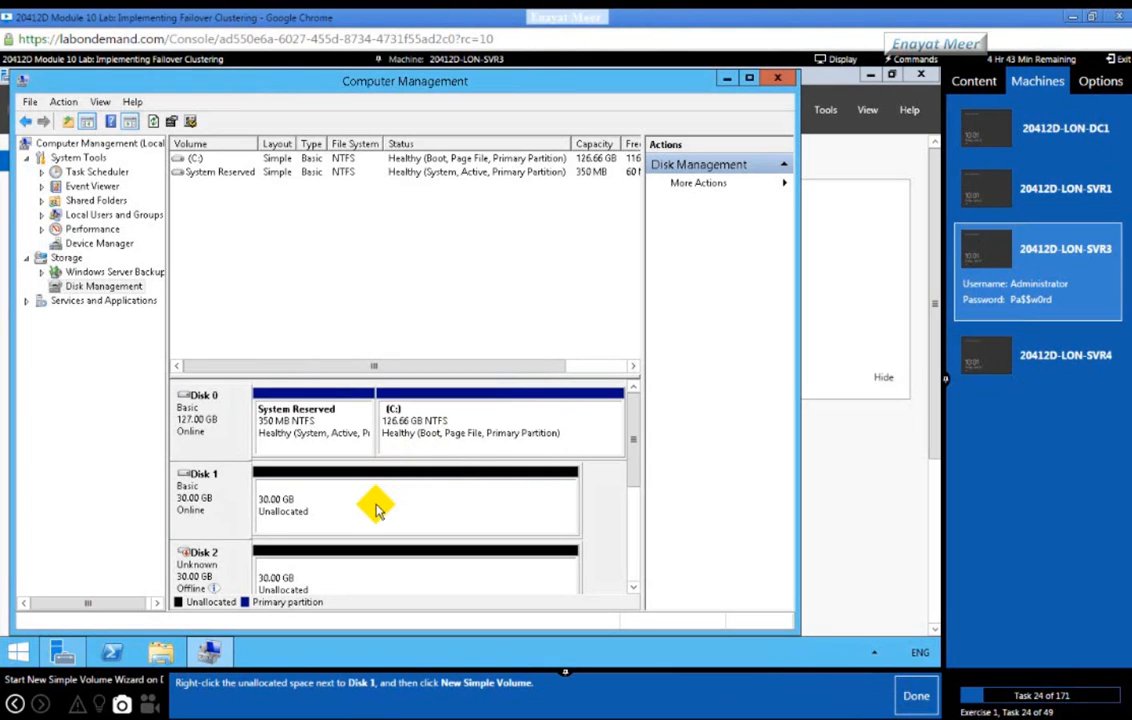
# Step: Start a new simple volume on Disk 1 using the full 30717 MB and drive letter E
pyautogui.rightClick(375, 507)
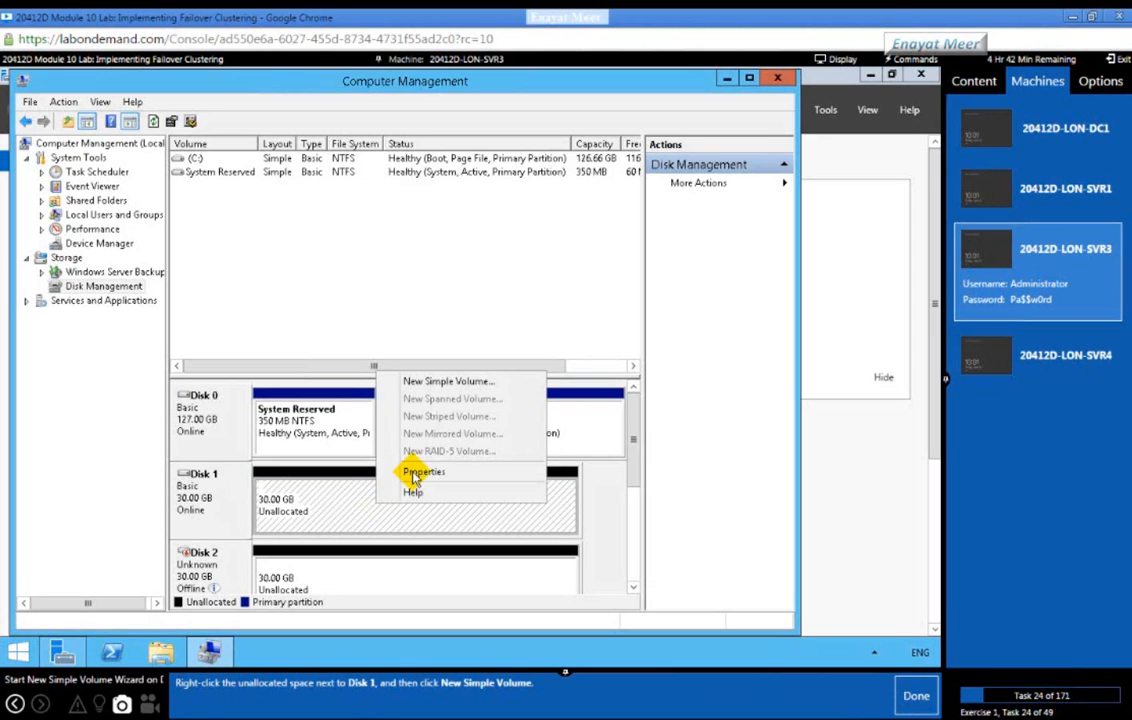
pyautogui.click(432, 383)
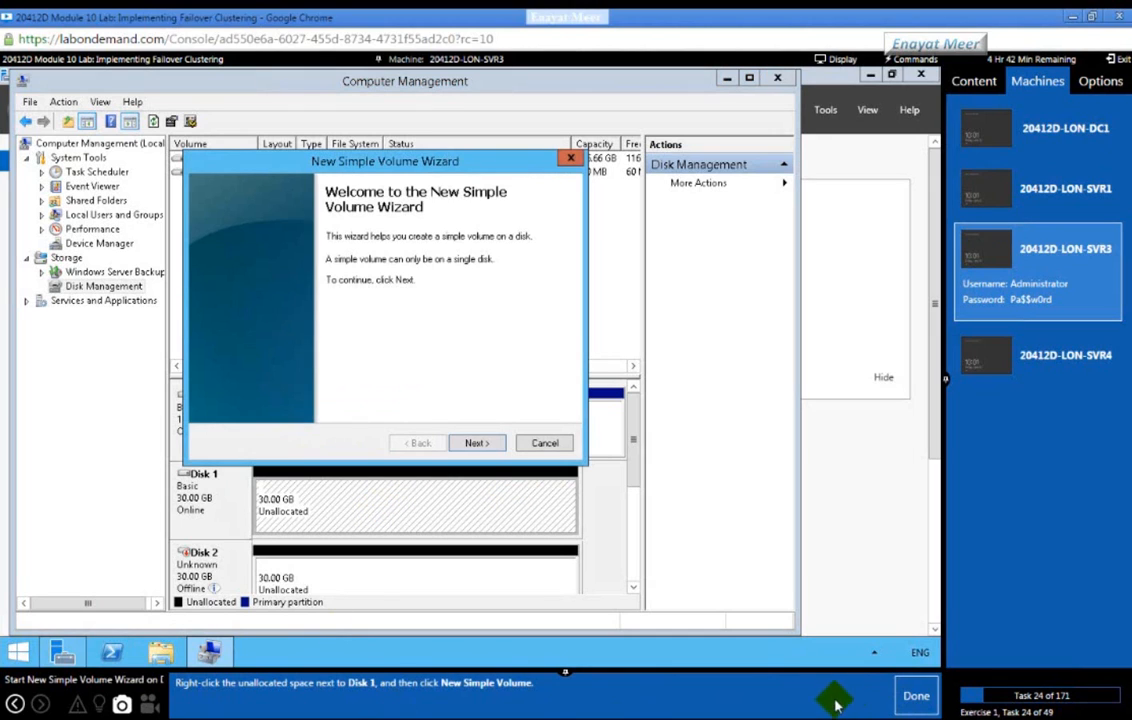
pyautogui.click(908, 700)
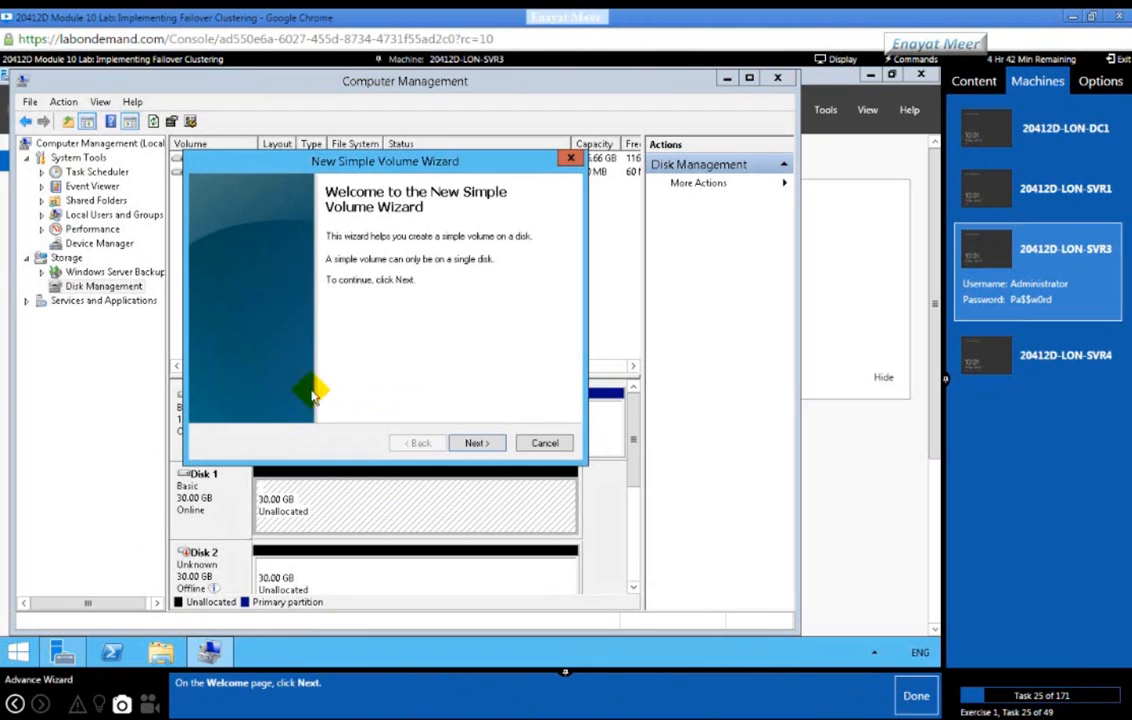
pyautogui.click(480, 443)
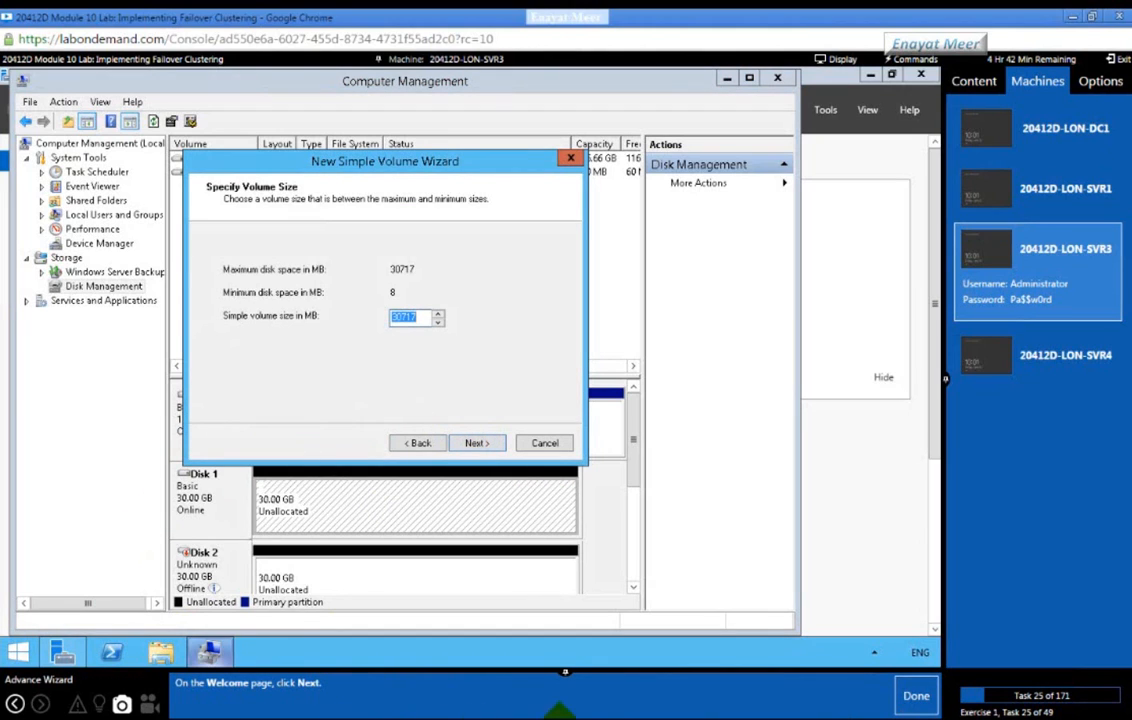
pyautogui.click(914, 696)
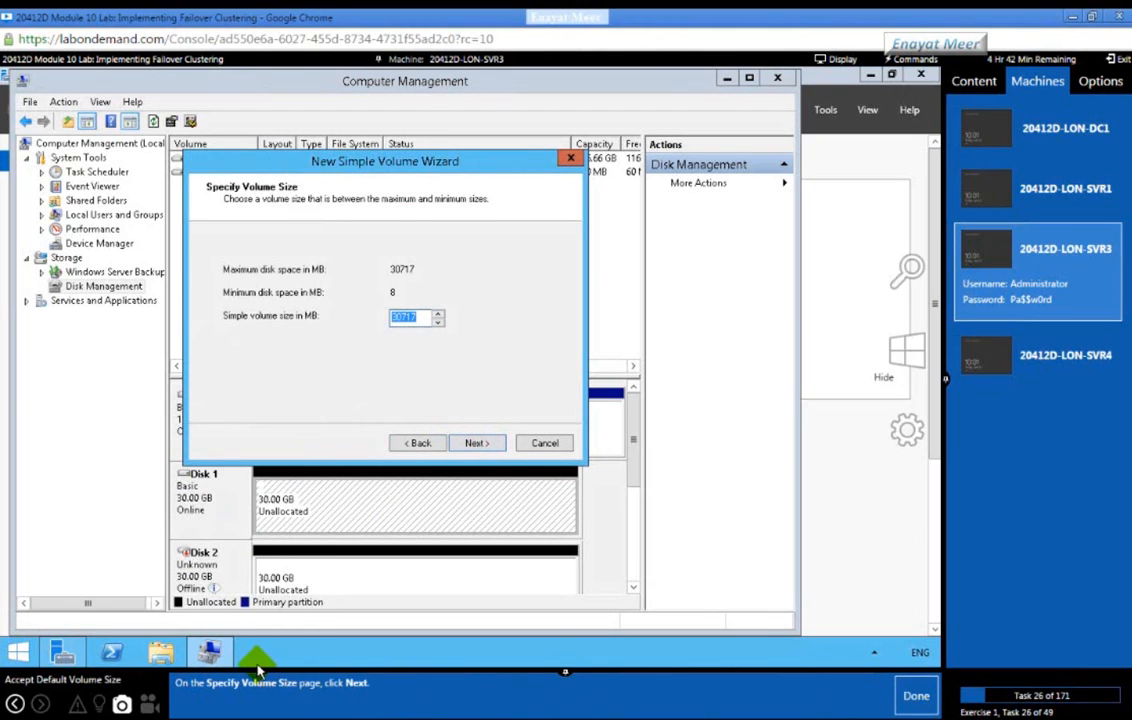
pyautogui.click(473, 443)
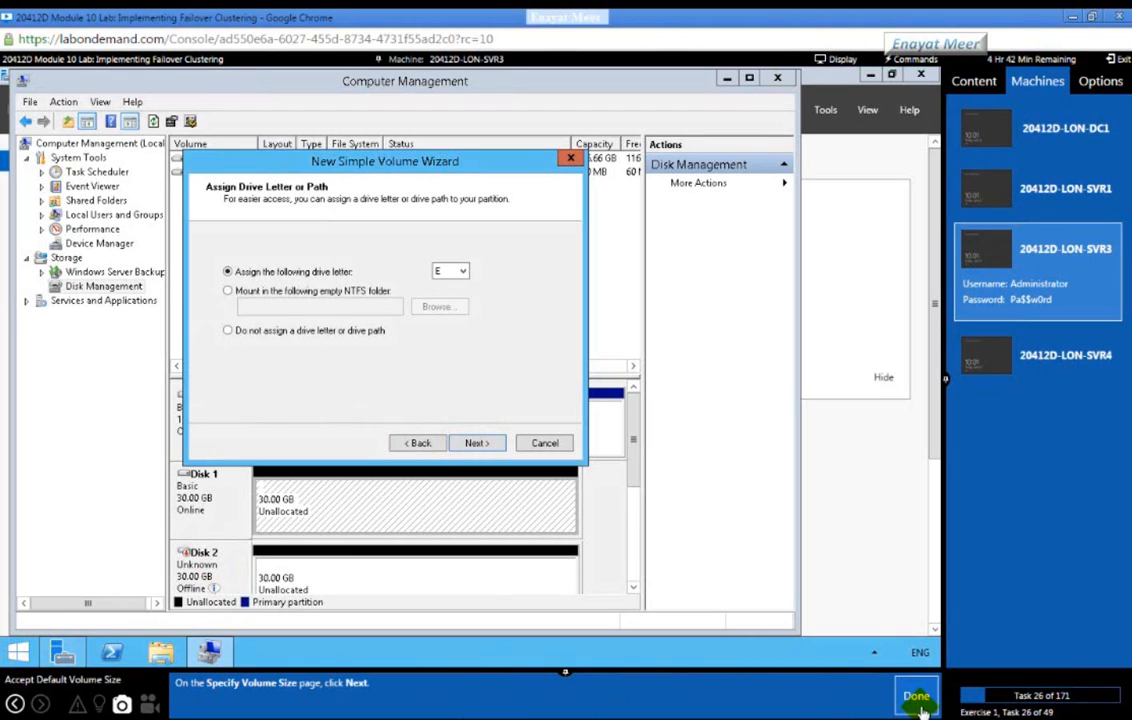
pyautogui.click(918, 703)
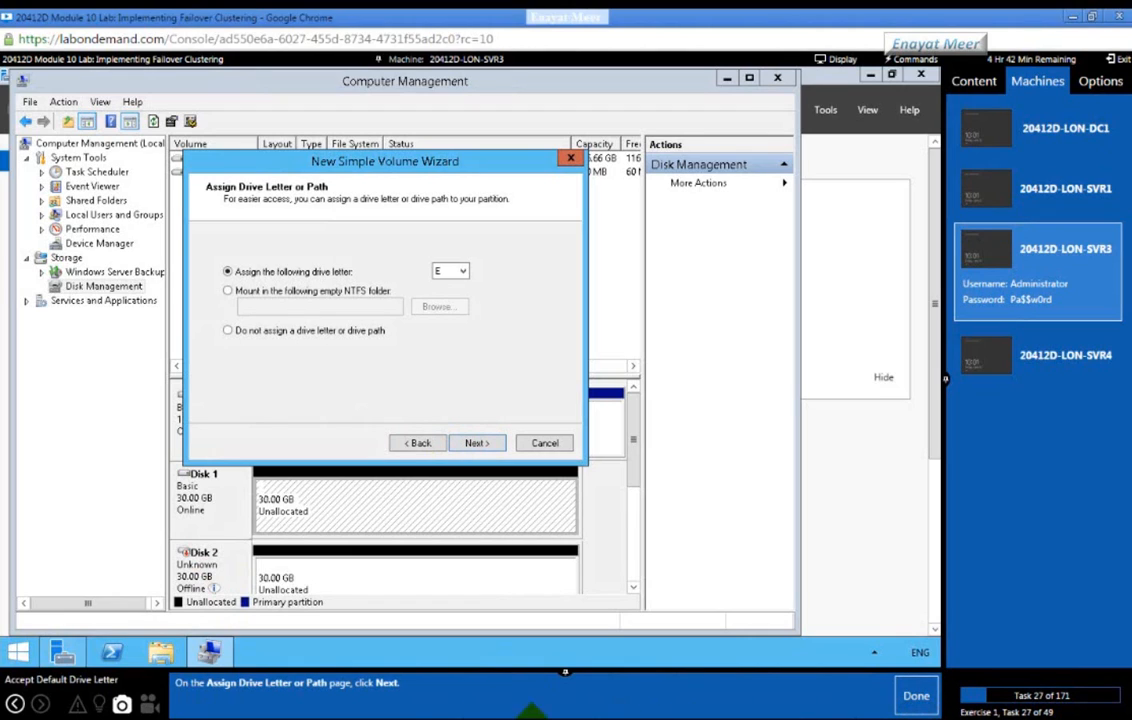
pyautogui.click(473, 443)
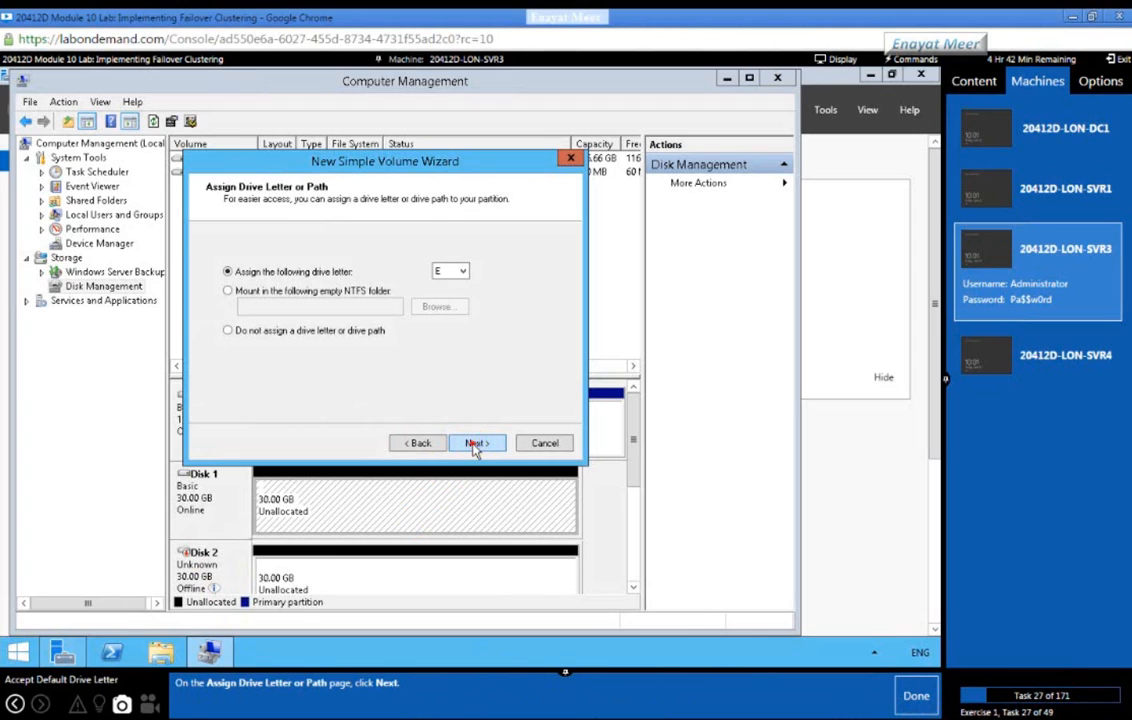
pyautogui.click(916, 700)
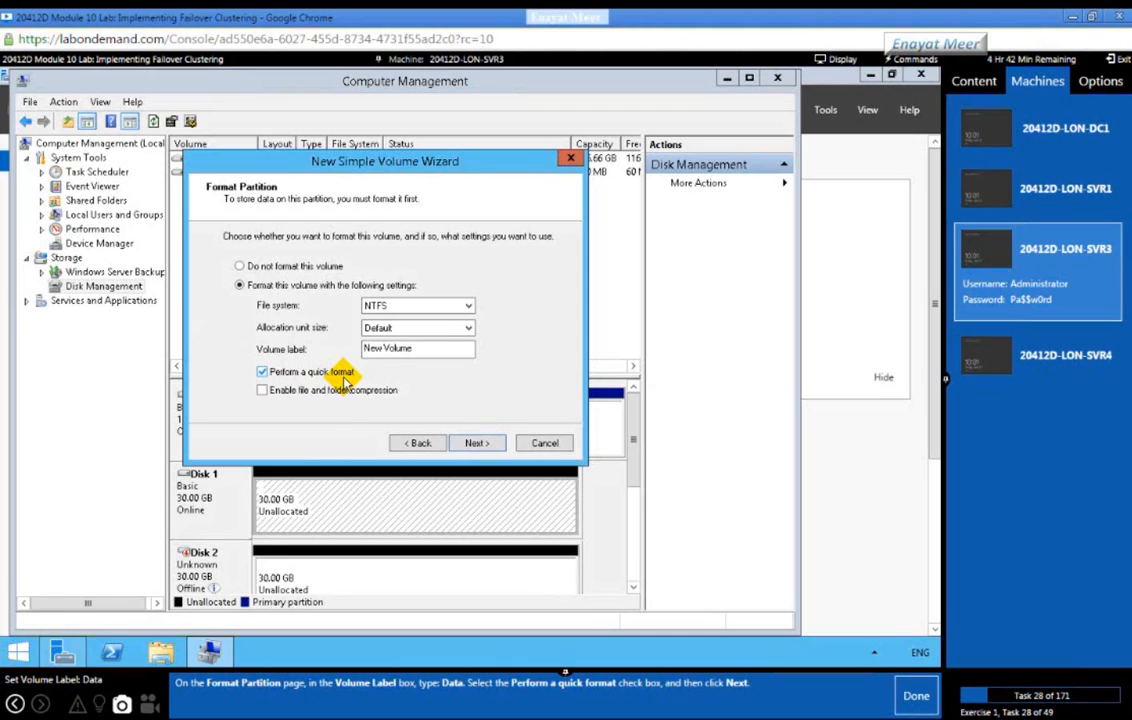
# Step: Label the volume Data with quick NTFS format and finish creating it
pyautogui.moveTo(421, 350); pyautogui.dragTo(297, 355)
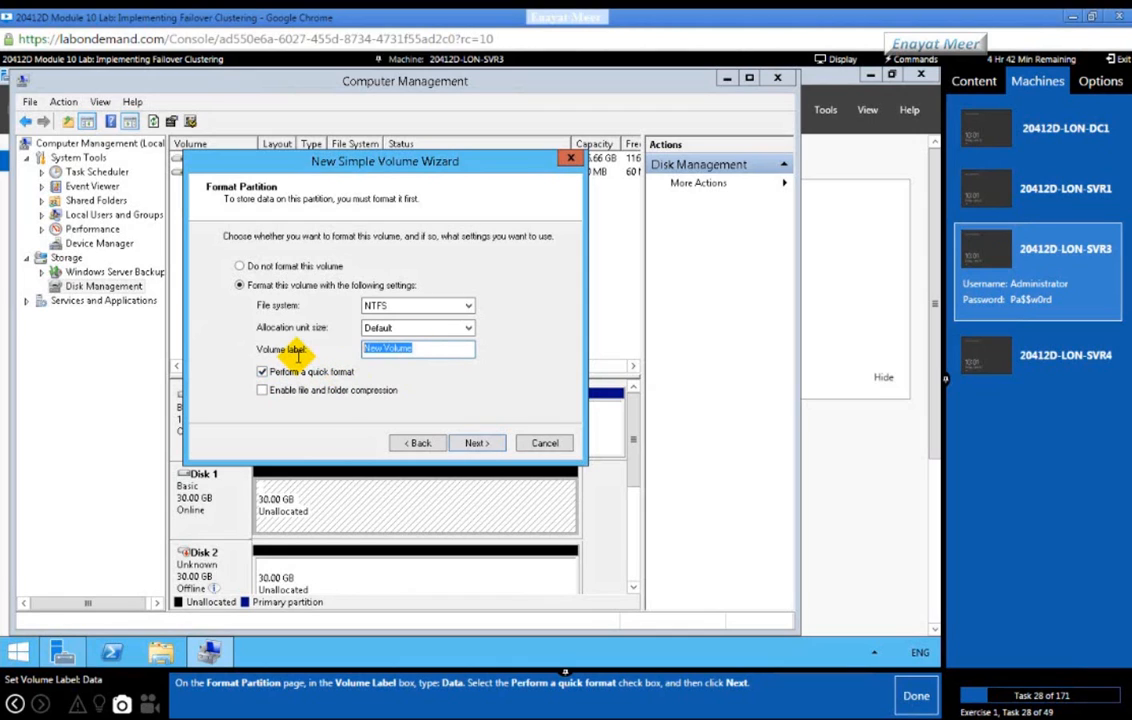
pyautogui.write('Data')
pyautogui.click(474, 446)
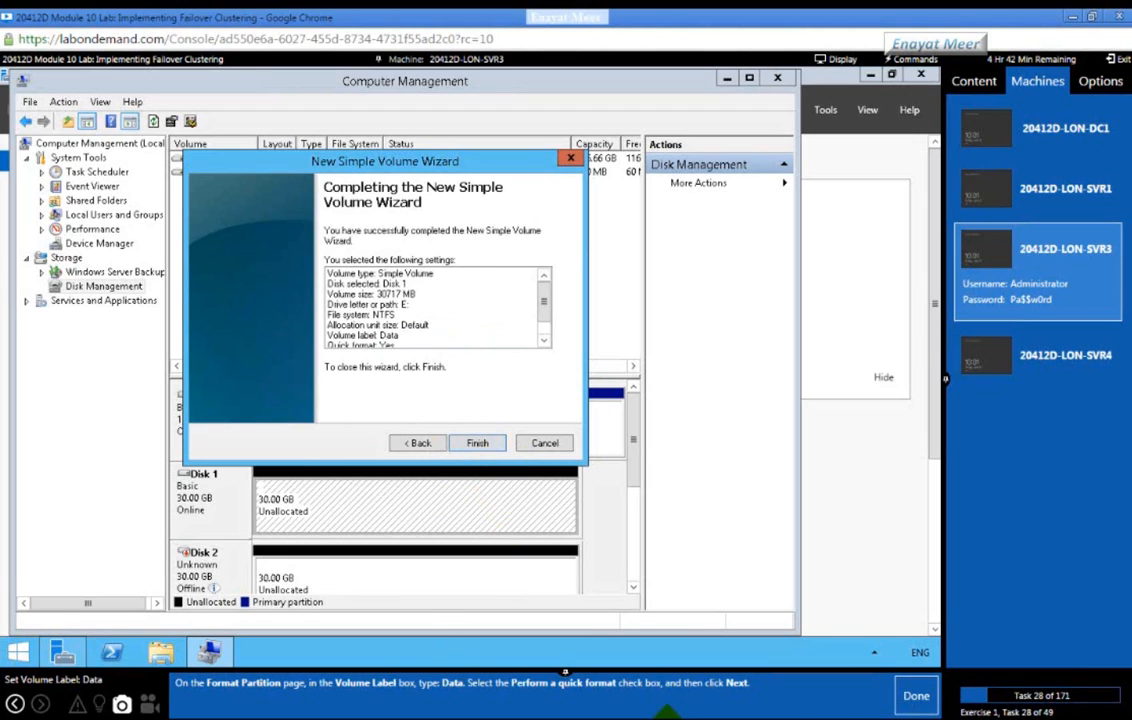
pyautogui.click(910, 698)
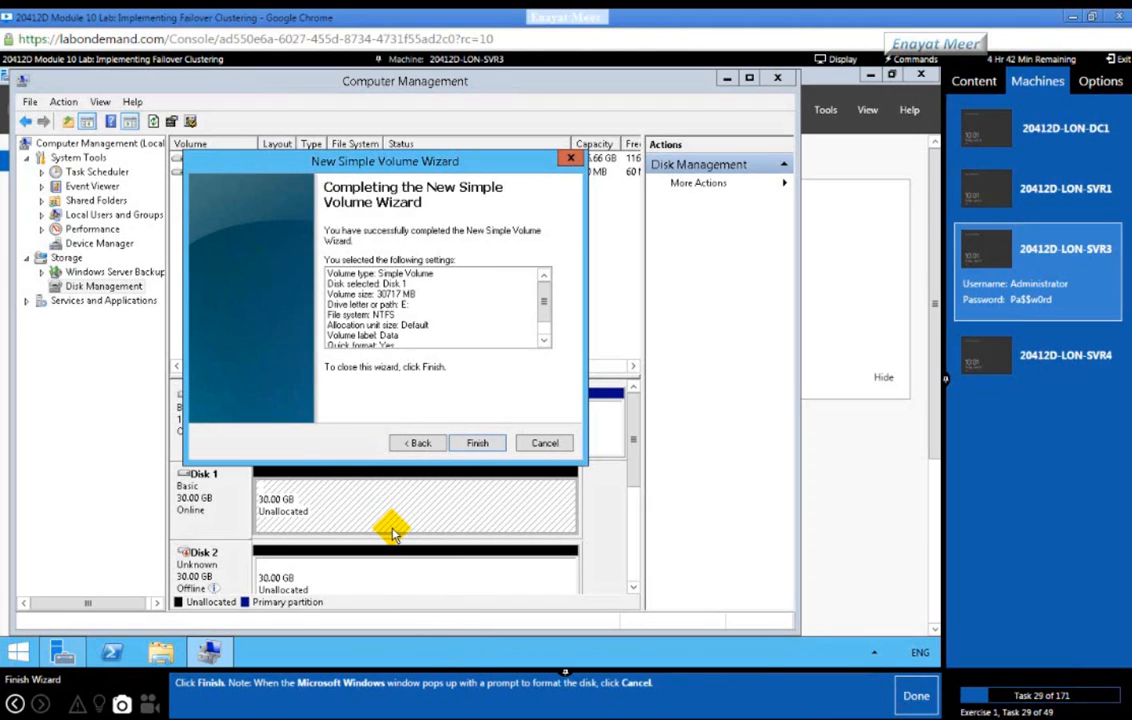
pyautogui.click(479, 443)
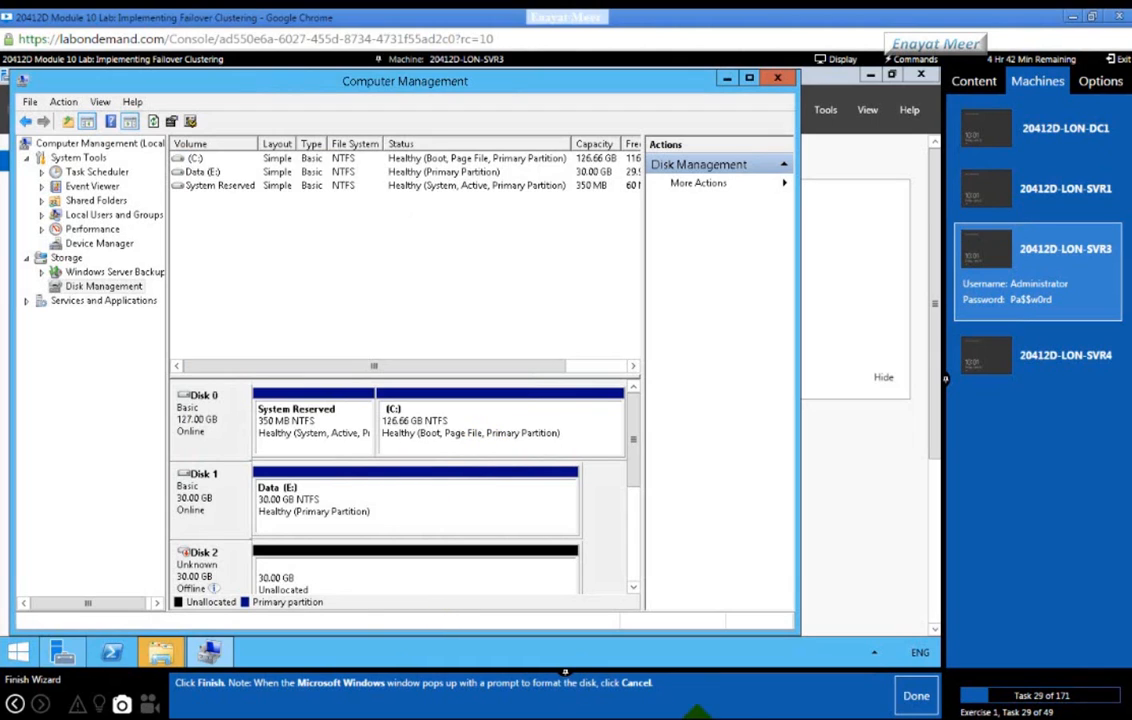
# Step: Mark the lab task complete, then bring Disk 2 online and initialize it
pyautogui.click(916, 700)
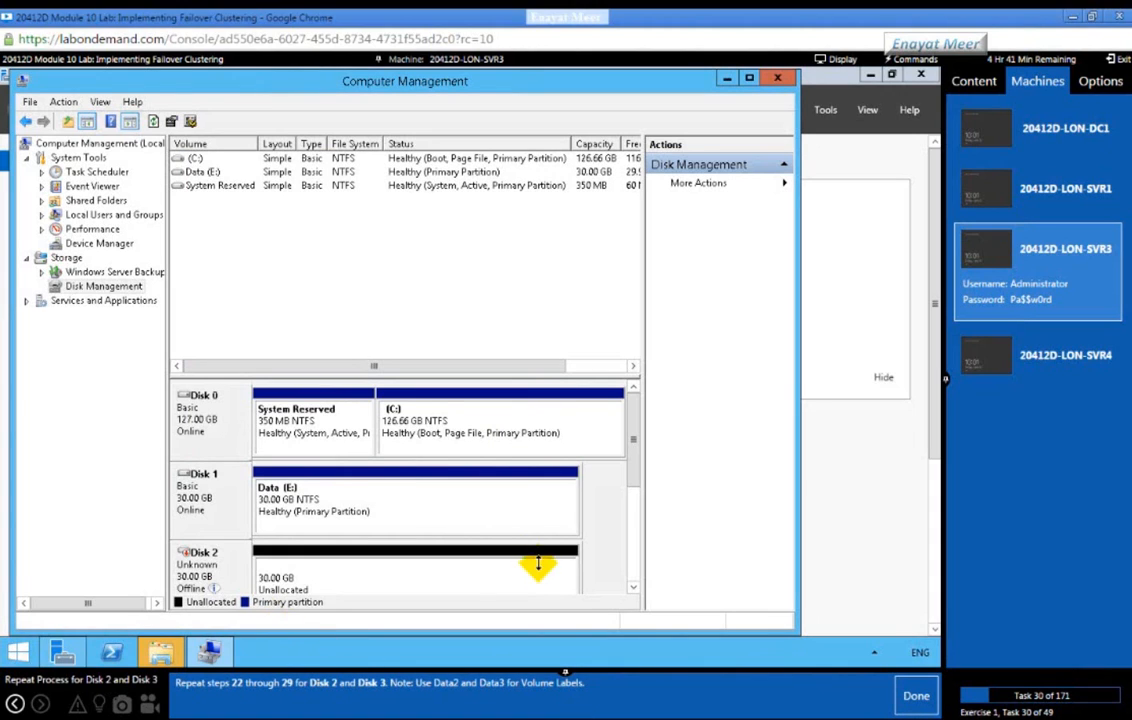
pyautogui.click(632, 594)
pyautogui.click(632, 594)
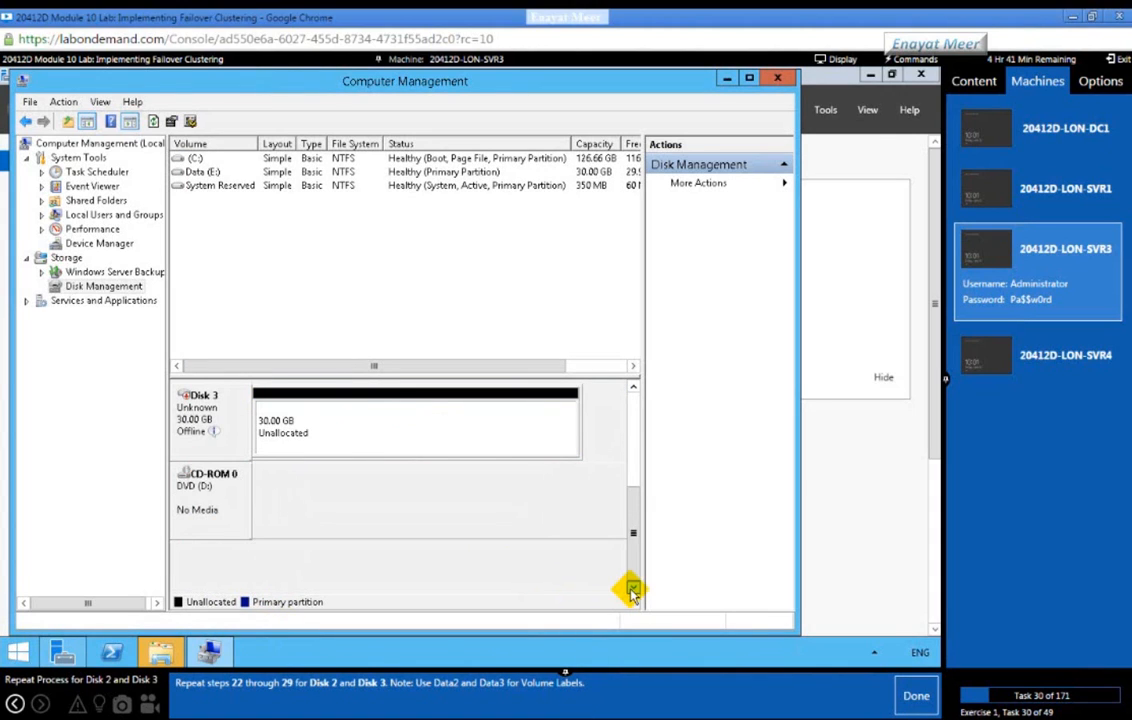
pyautogui.click(632, 387)
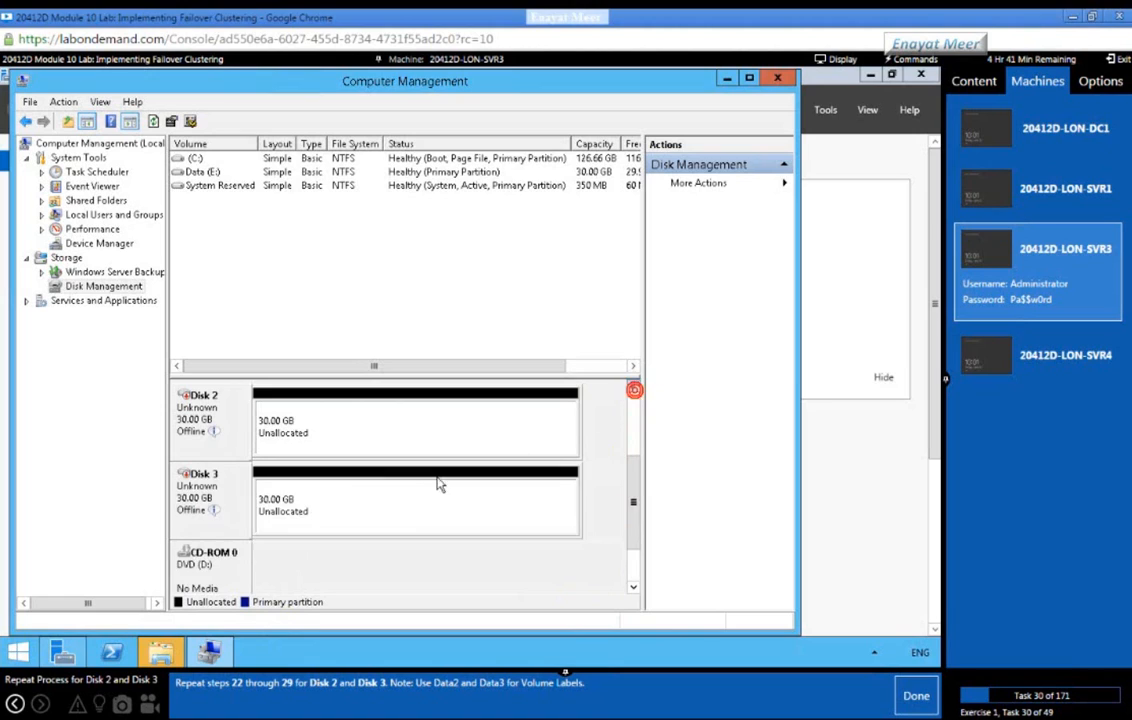
pyautogui.rightClick(210, 427)
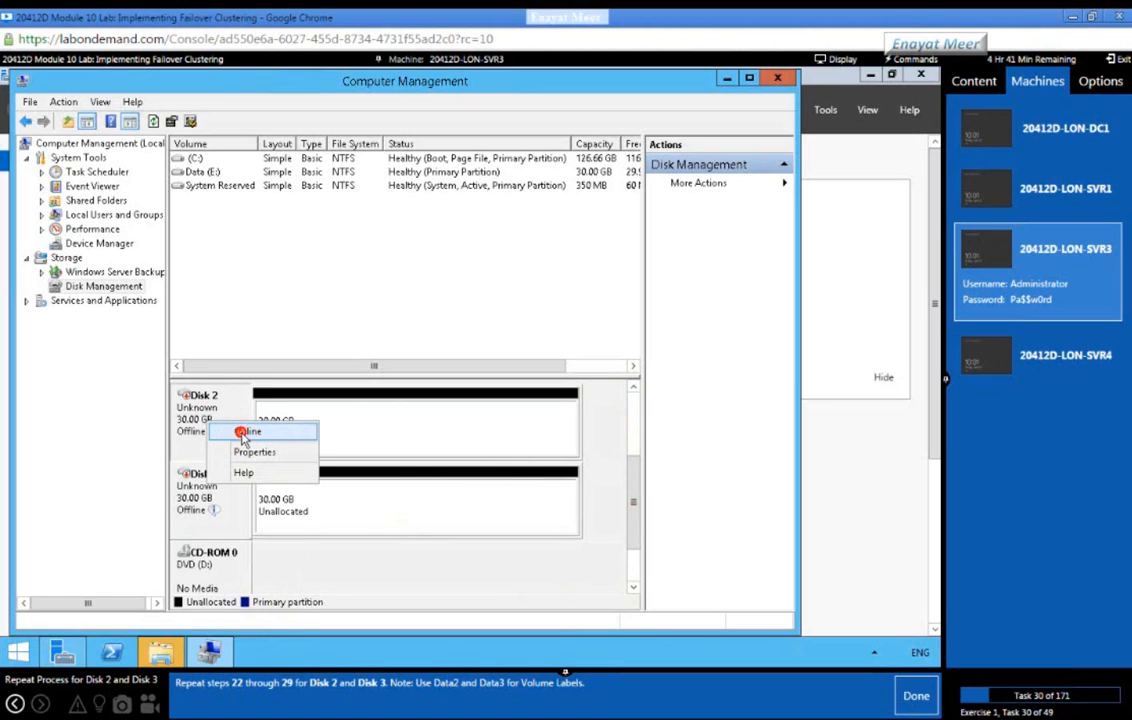
pyautogui.click(213, 431)
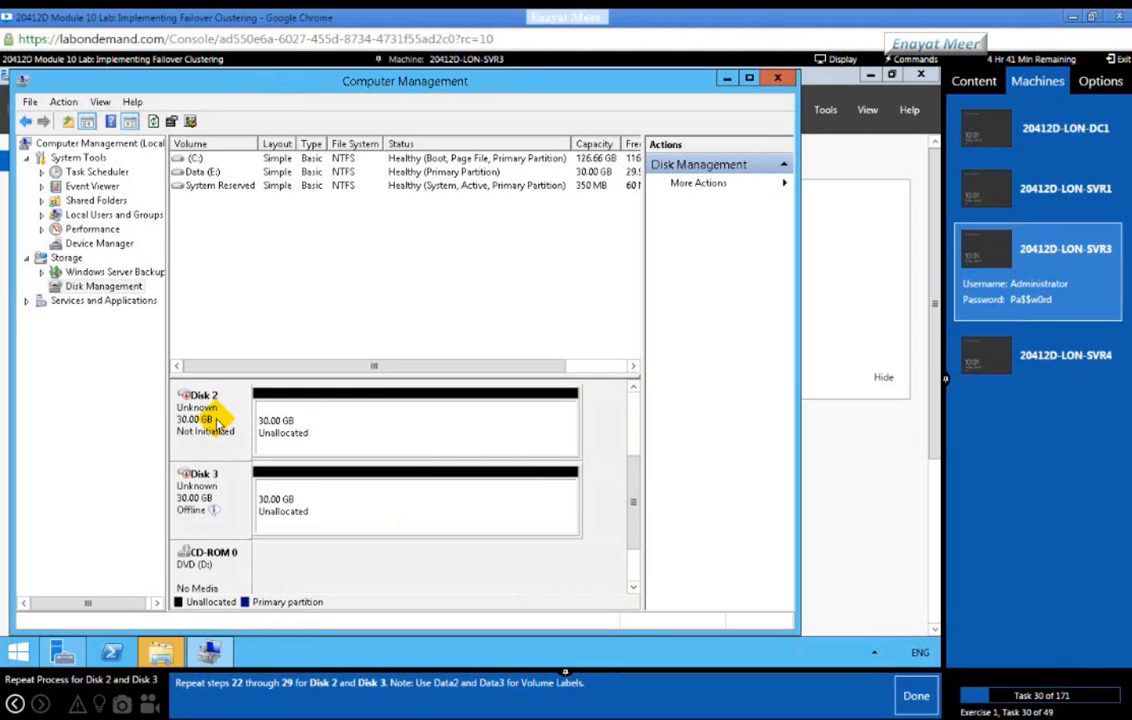
pyautogui.rightClick(215, 422)
pyautogui.click(218, 430)
pyautogui.click(440, 452)
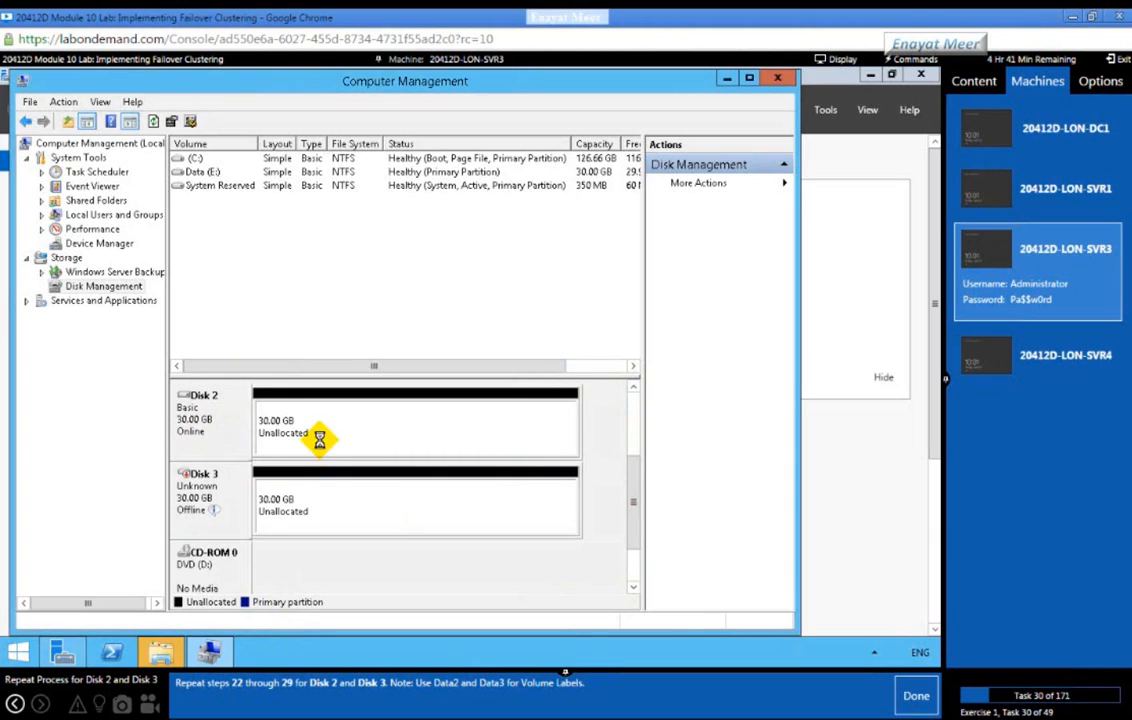
# Step: Create a full-size 30717 MB NTFS simple volume labelled Data on Disk 2
pyautogui.rightClick(321, 426)
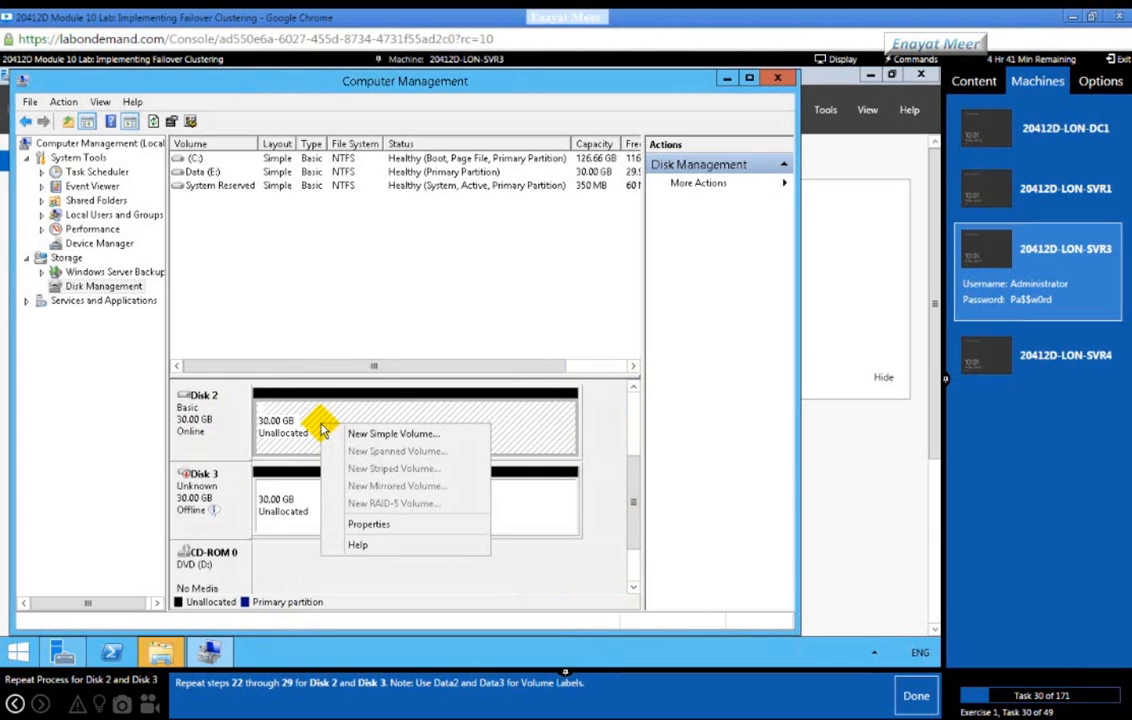
pyautogui.click(330, 433)
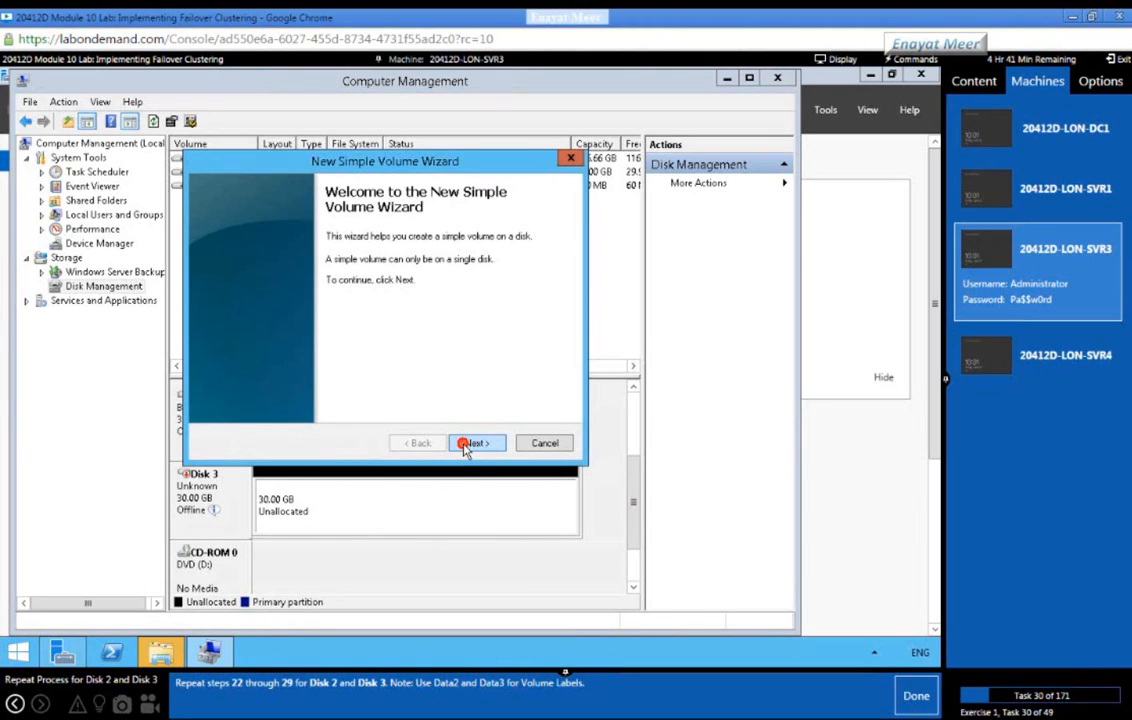
pyautogui.click(466, 446)
pyautogui.click(466, 446)
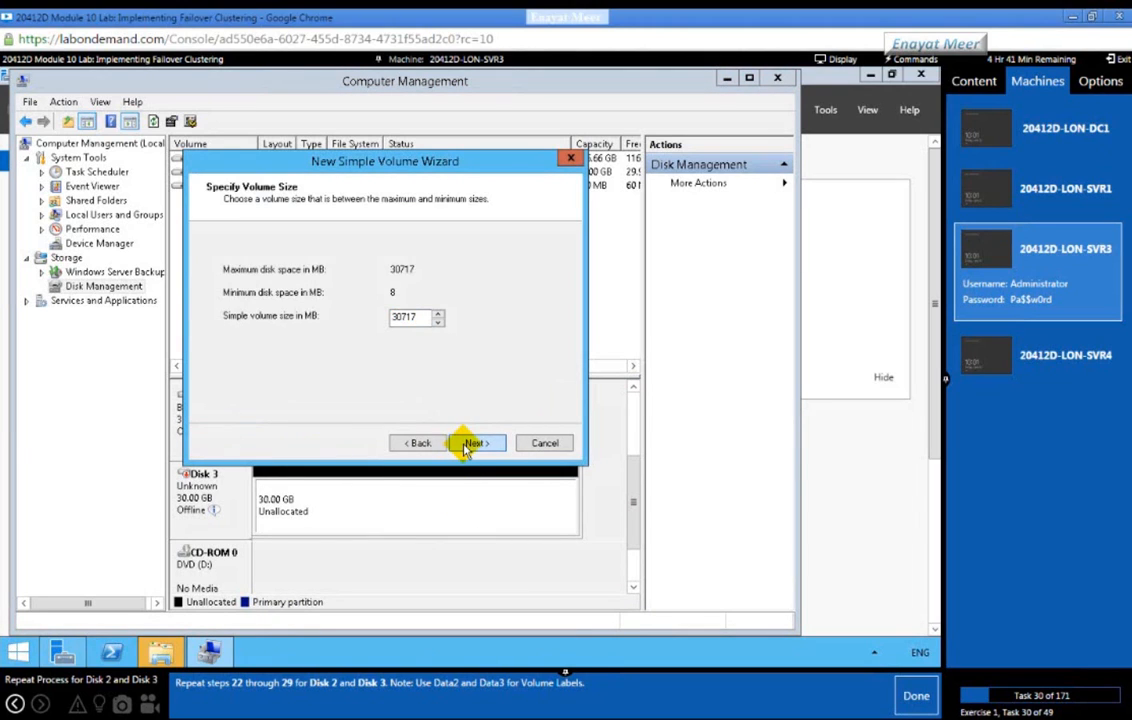
pyautogui.click(466, 446)
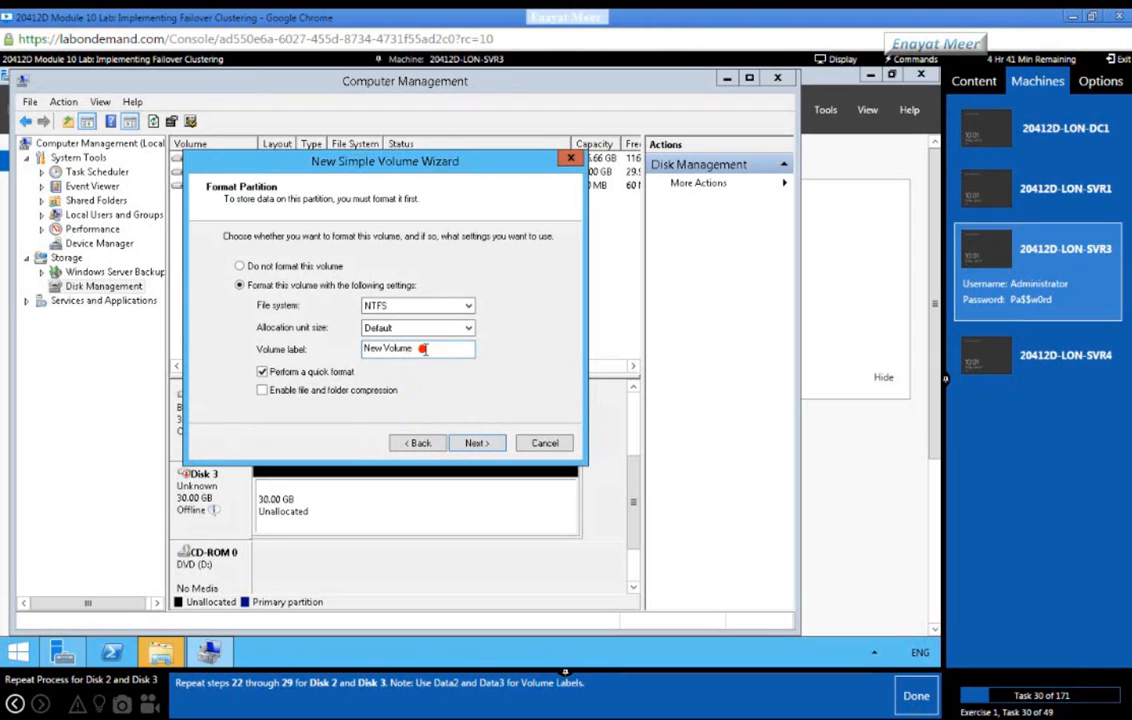
pyautogui.moveTo(452, 349); pyautogui.dragTo(260, 356)
pyautogui.write('Data')
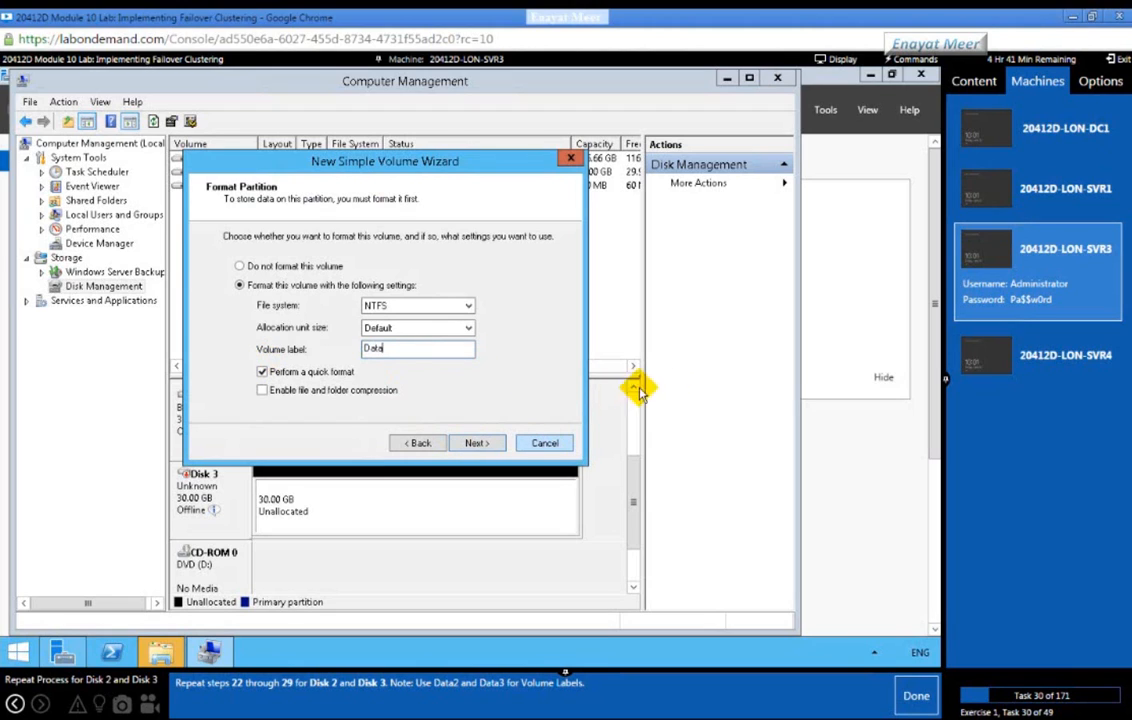
pyautogui.click(478, 444)
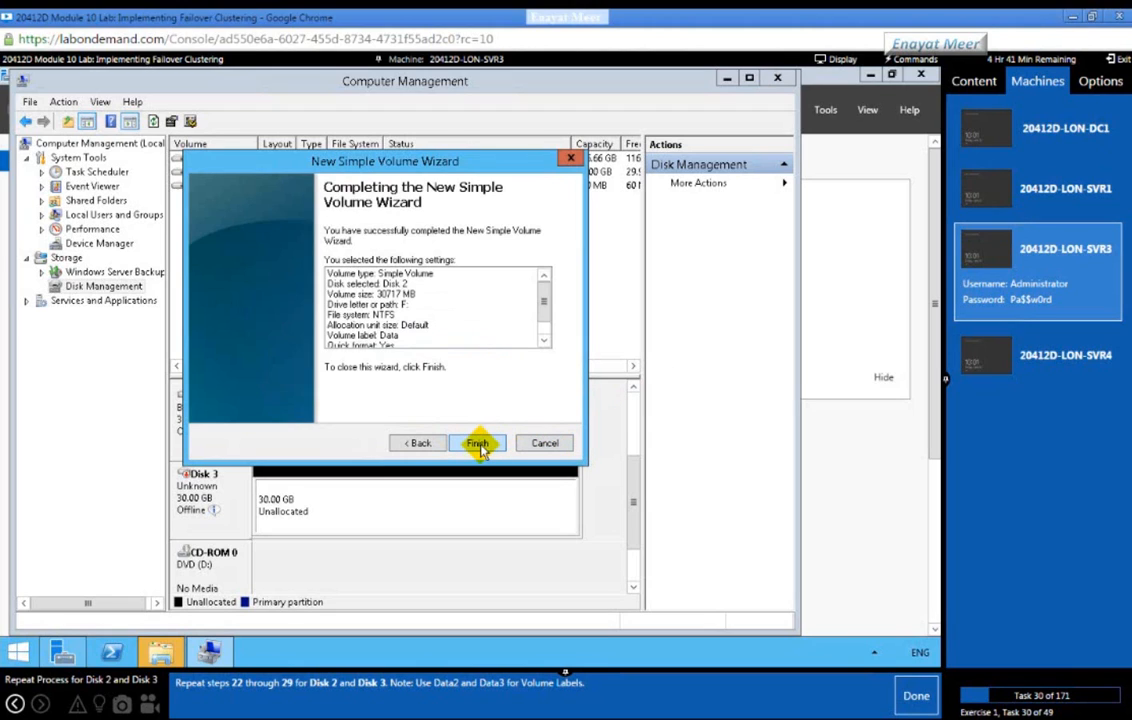
pyautogui.click(479, 444)
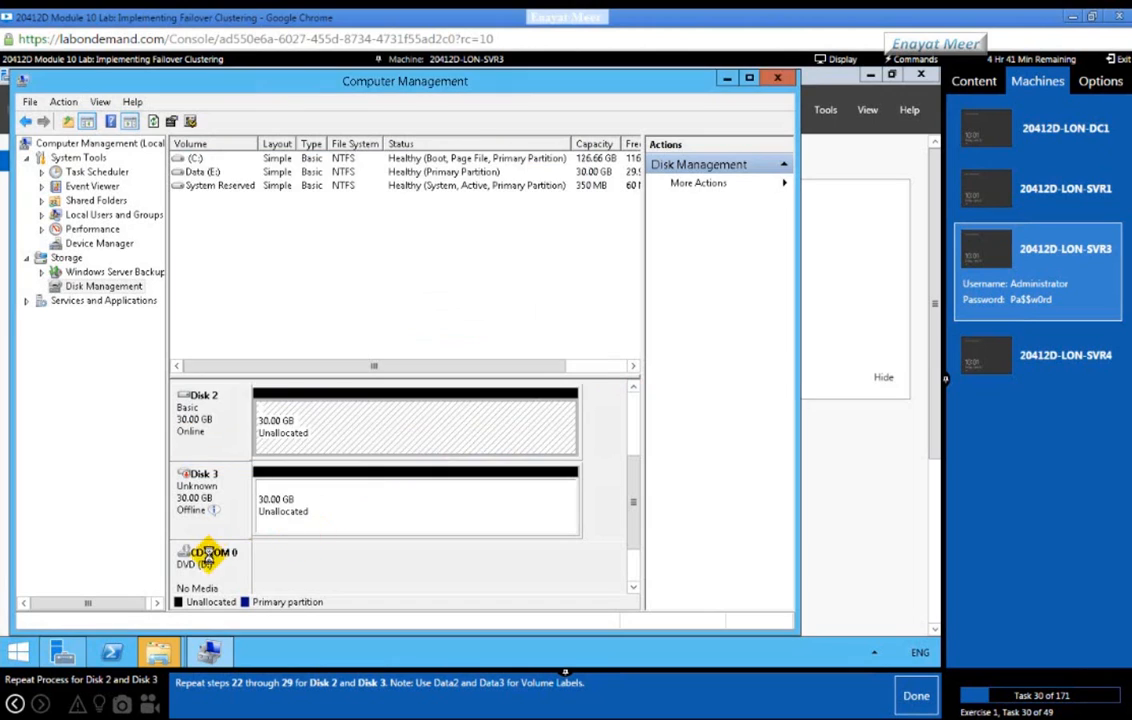
# Step: Switch offline Disk 3 to Online and initialize it with the default settings
pyautogui.moveTo(208, 505)
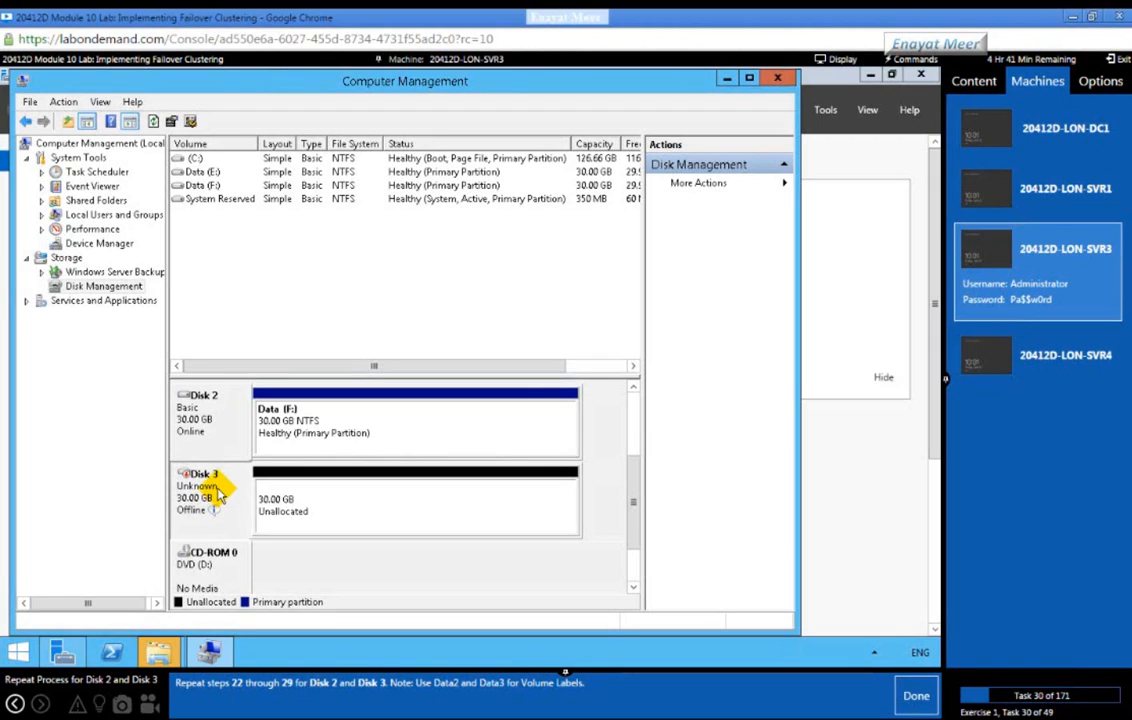
pyautogui.rightClick(218, 492)
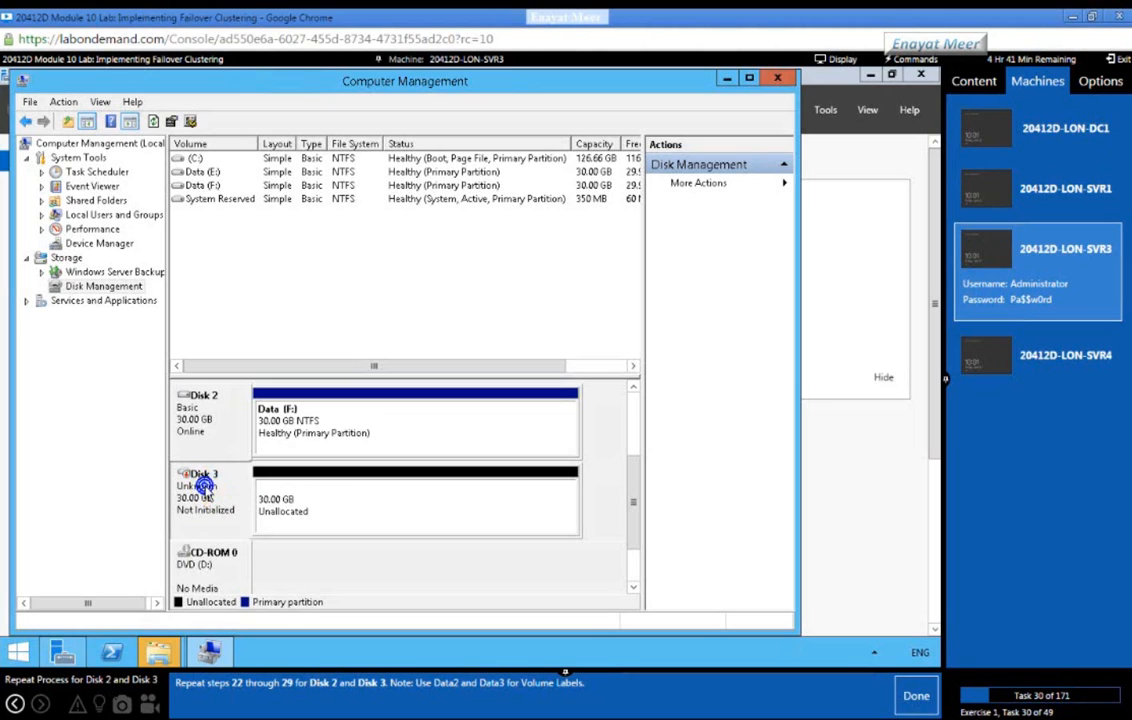
pyautogui.rightClick(218, 488)
pyautogui.click(232, 499)
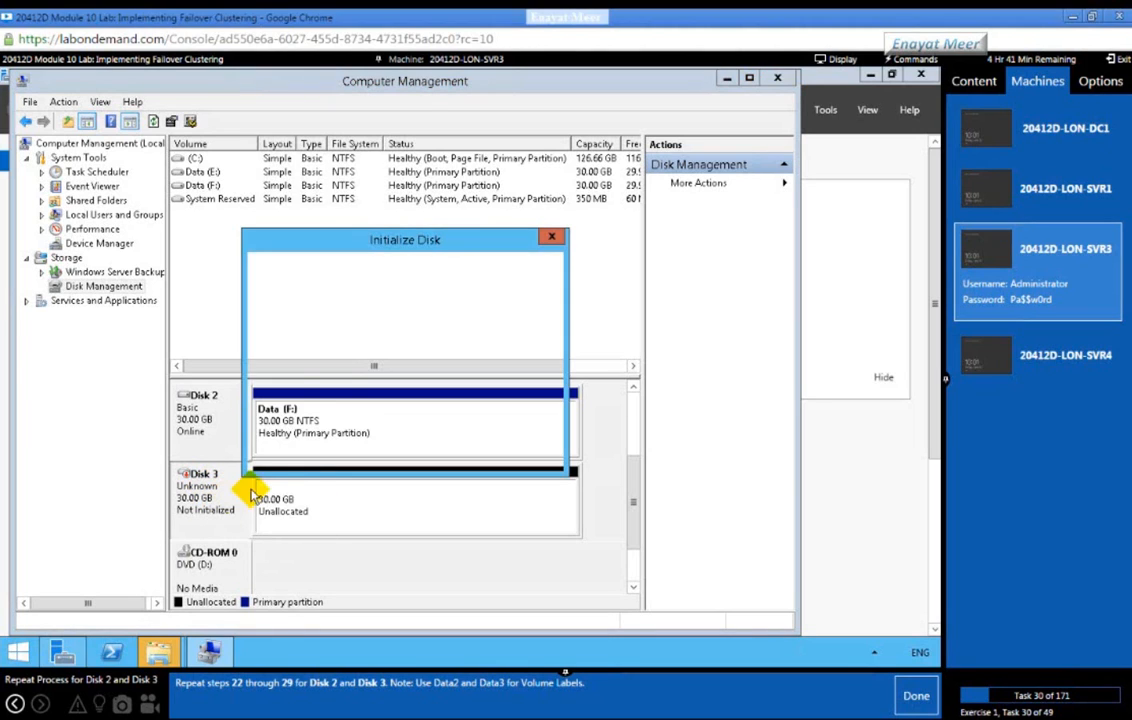
pyautogui.click(456, 455)
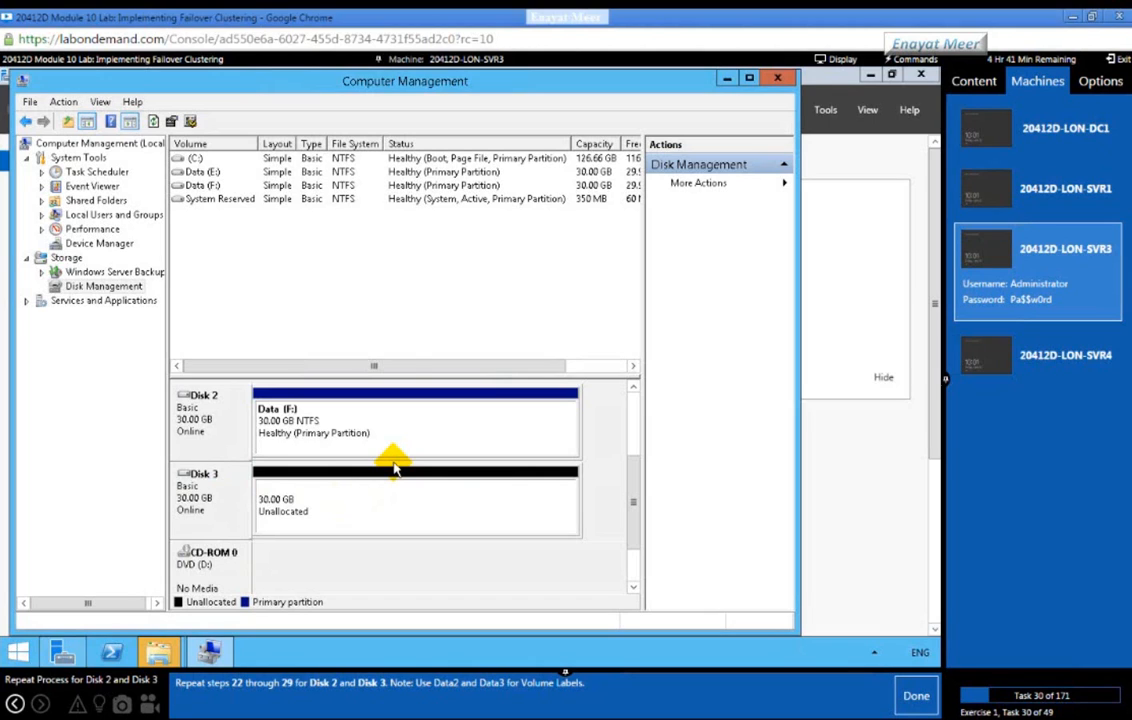
# Step: Create a full-size 30717 MB NTFS volume labelled Data on Disk 3, then mark the task done
pyautogui.click(355, 503)
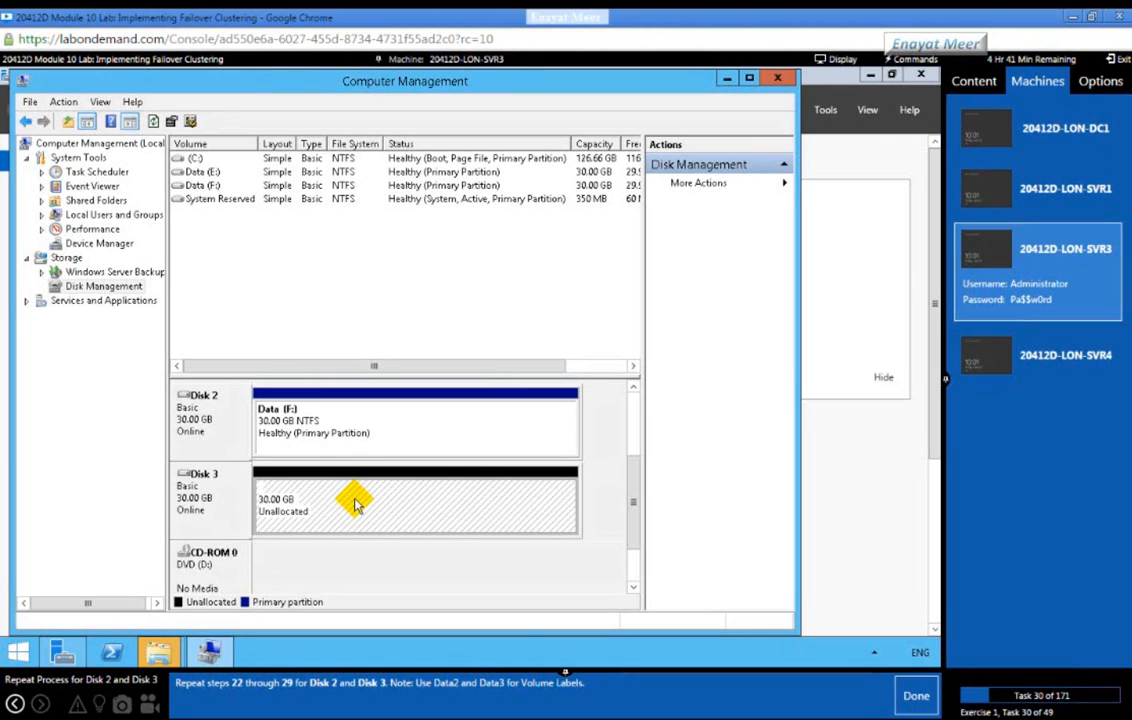
pyautogui.rightClick(355, 503)
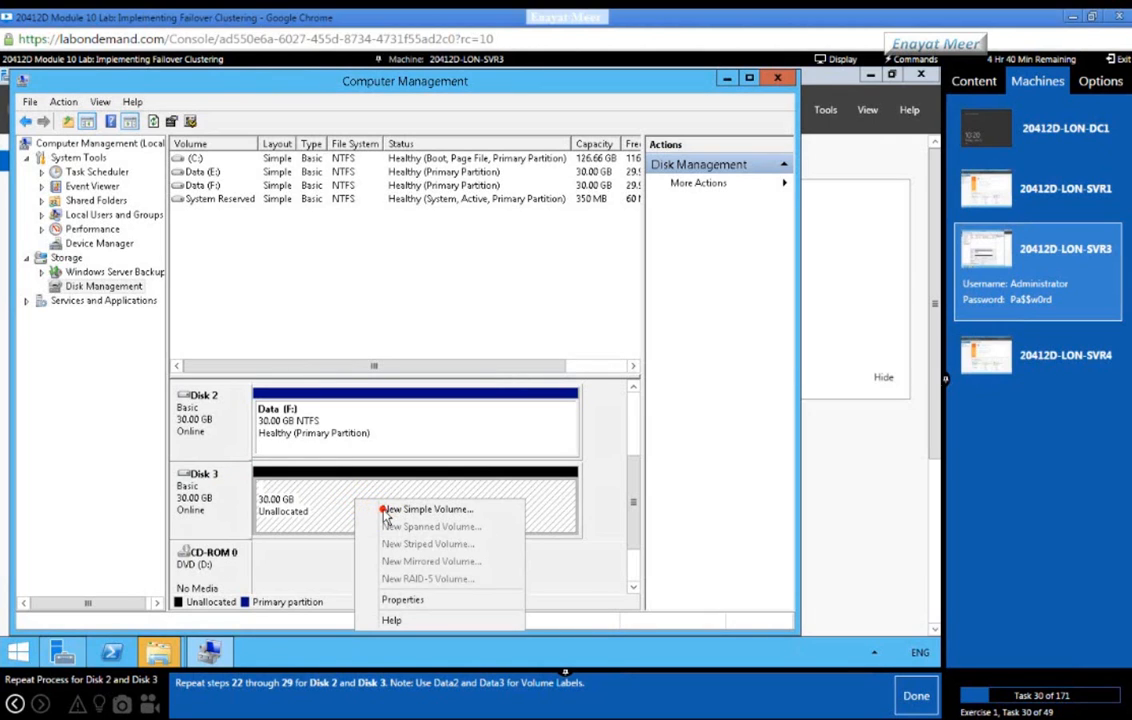
pyautogui.click(387, 510)
pyautogui.click(475, 443)
pyautogui.click(475, 443)
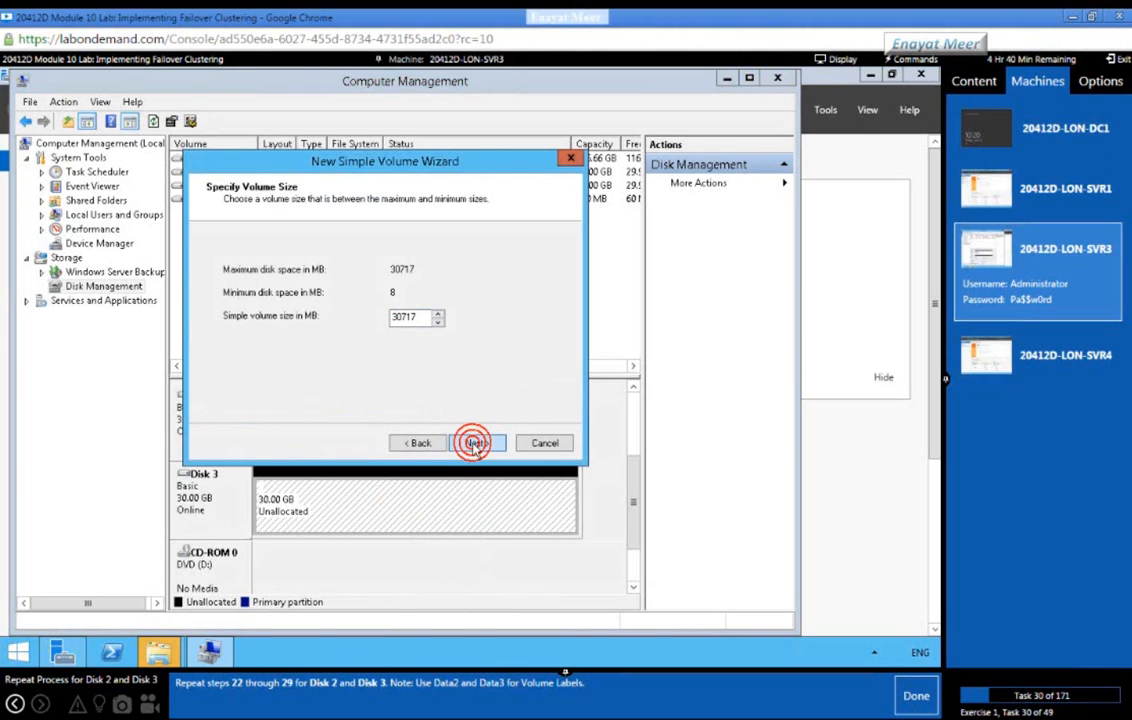
pyautogui.click(475, 443)
pyautogui.moveTo(427, 349); pyautogui.dragTo(266, 371)
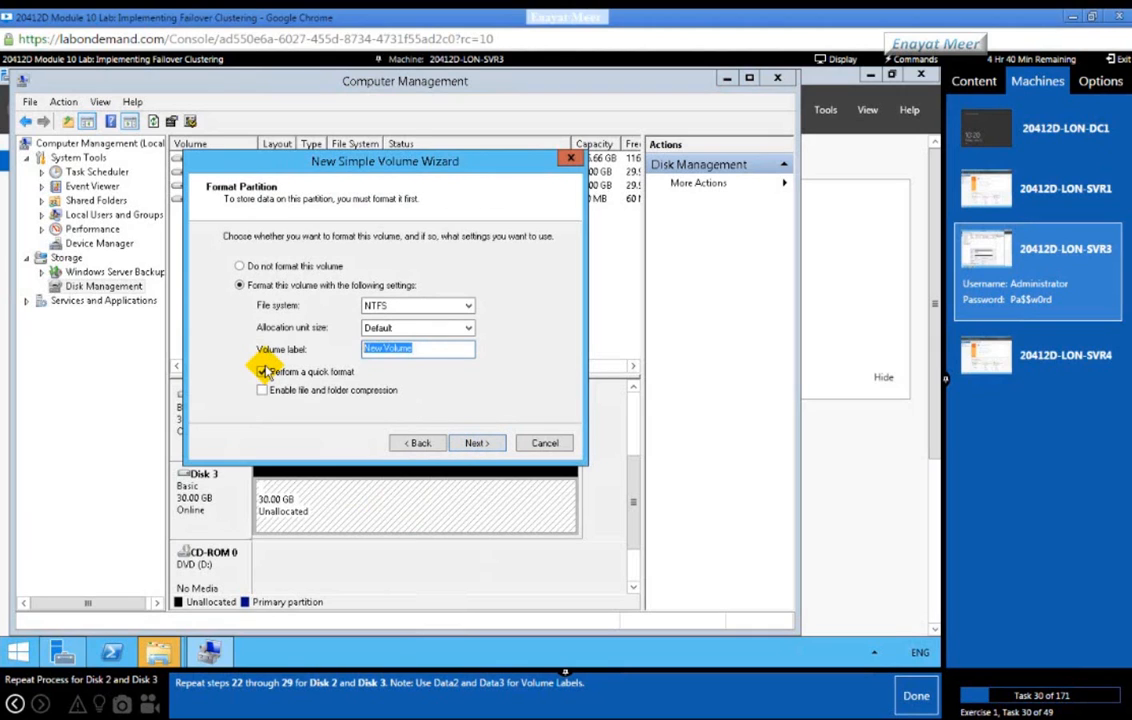
pyautogui.write('Data')
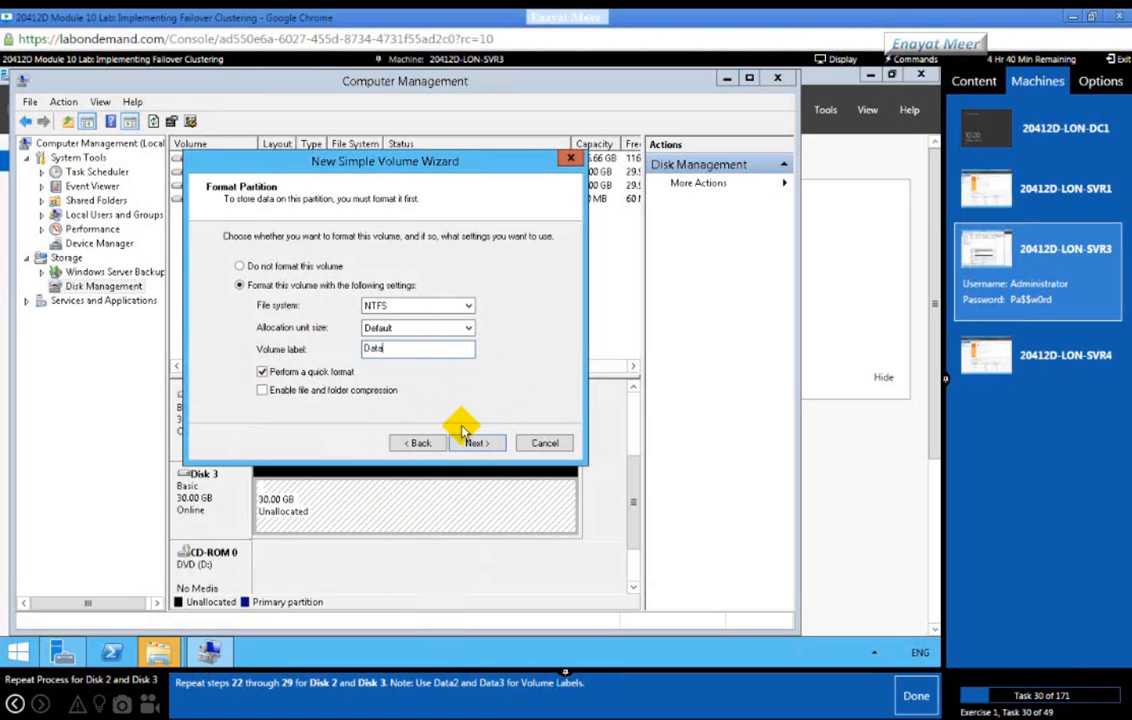
pyautogui.click(471, 444)
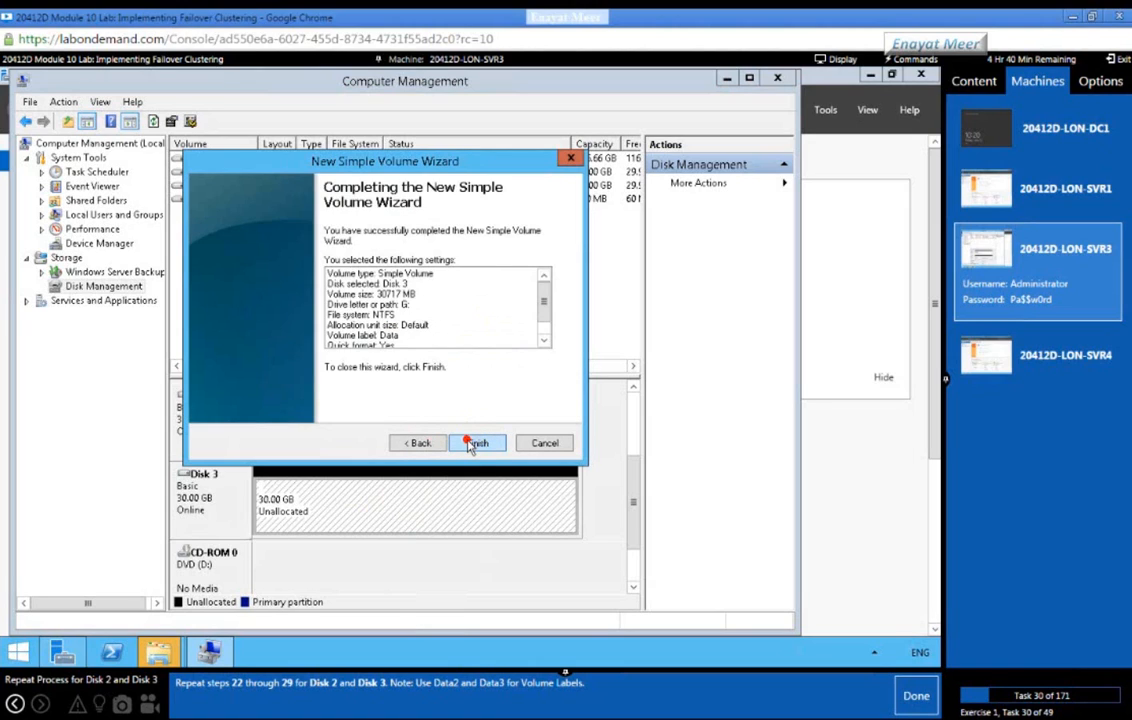
pyautogui.click(474, 443)
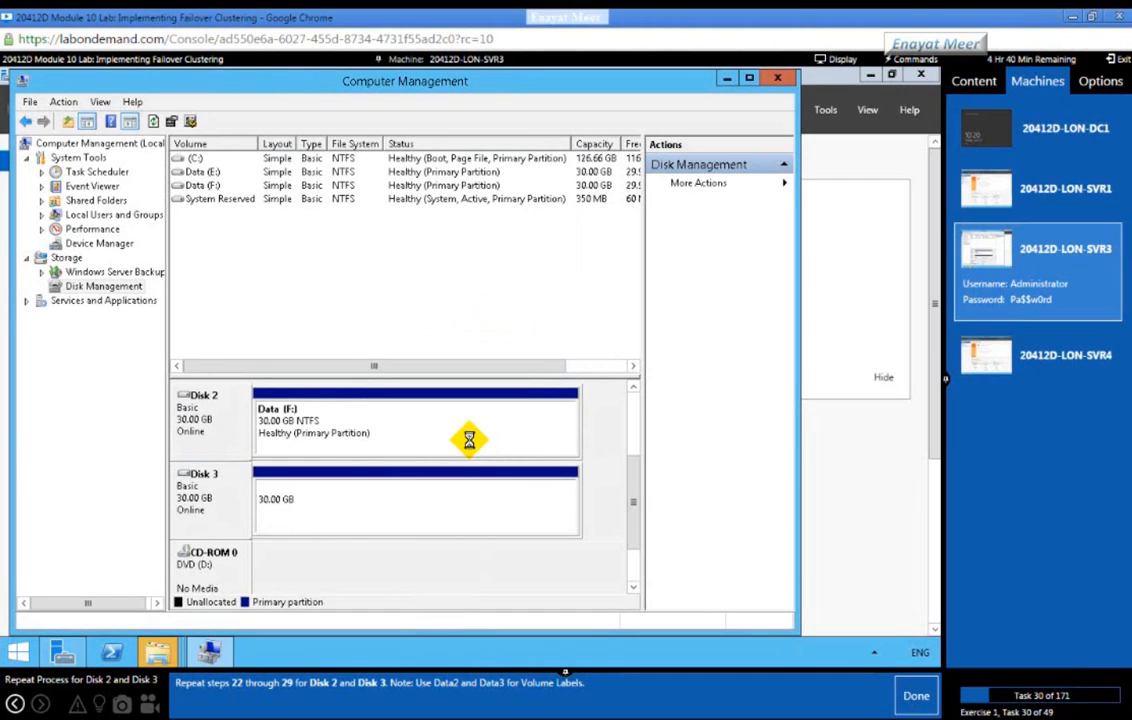
pyautogui.click(908, 703)
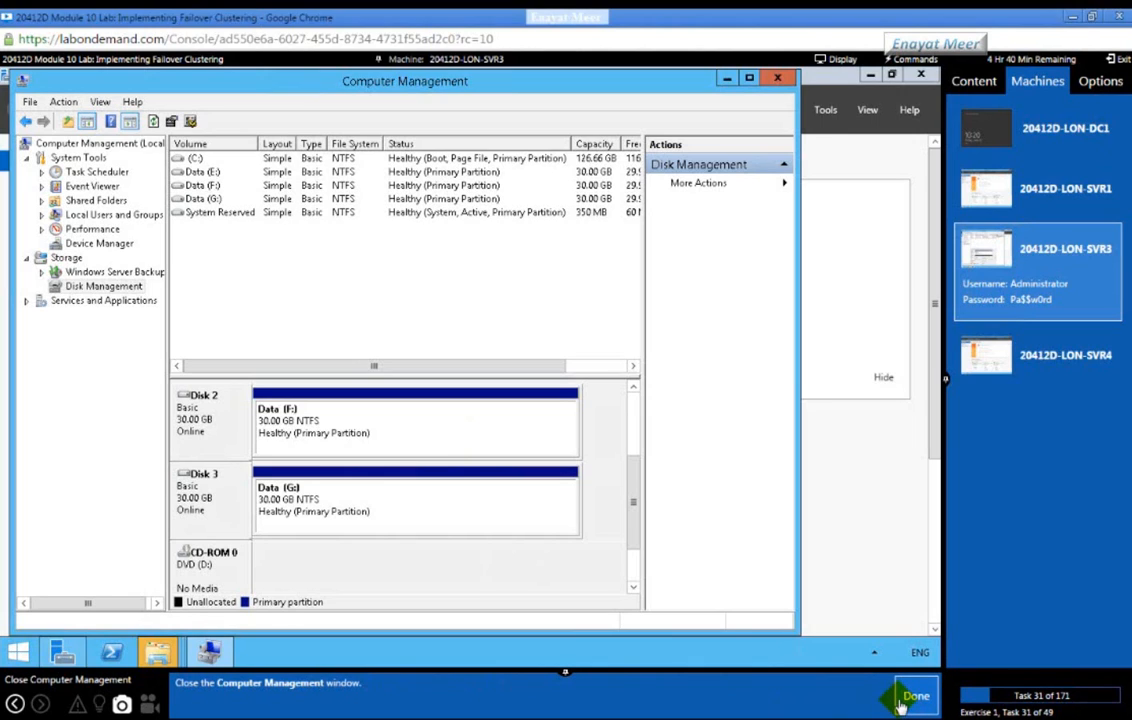
# Step: Close Computer Management, dismiss the format prompts for drives F: and E:, and switch to LON-SVR4
pyautogui.click(774, 78)
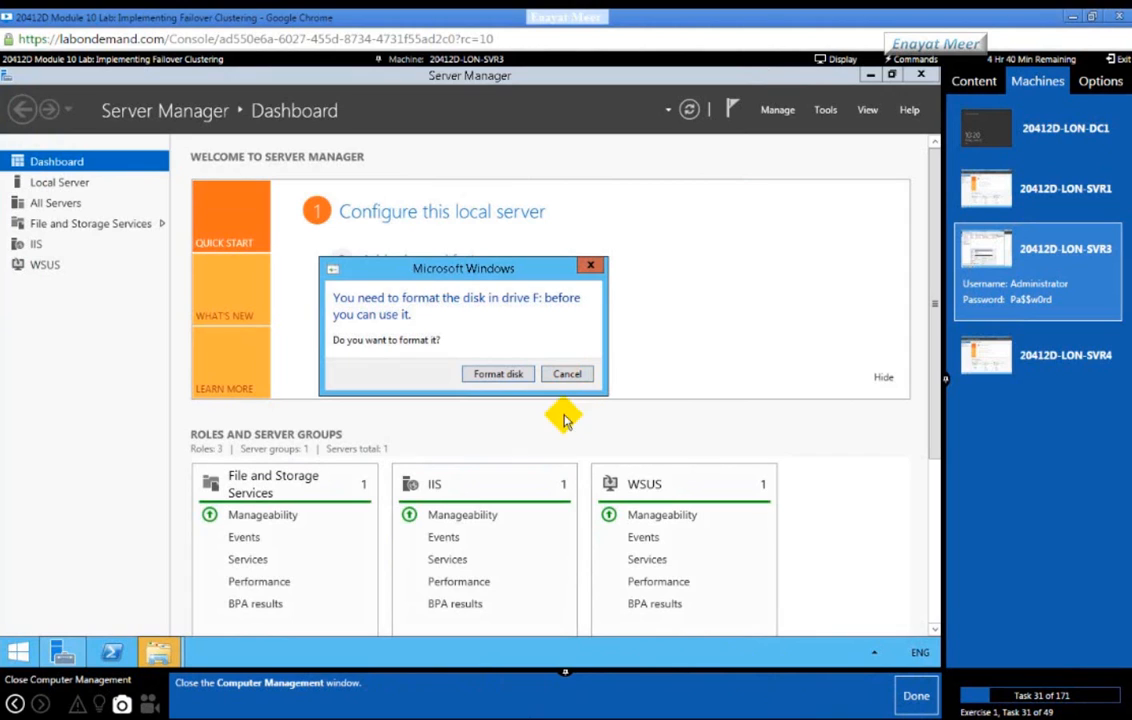
pyautogui.click(568, 377)
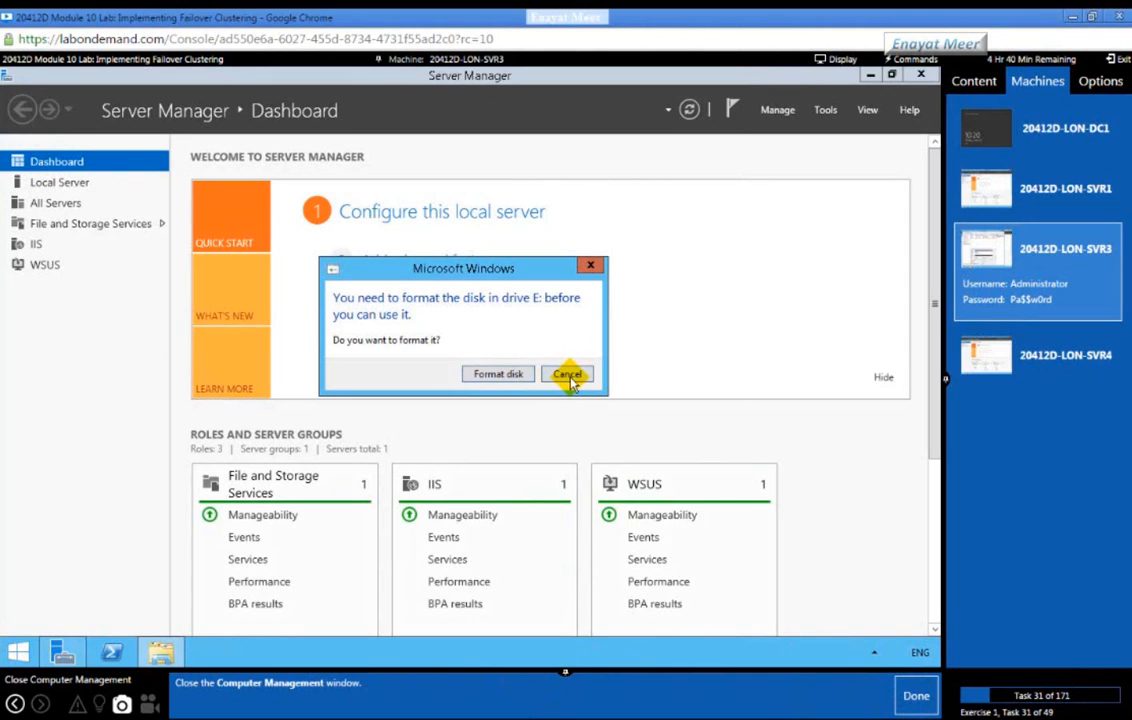
pyautogui.click(568, 375)
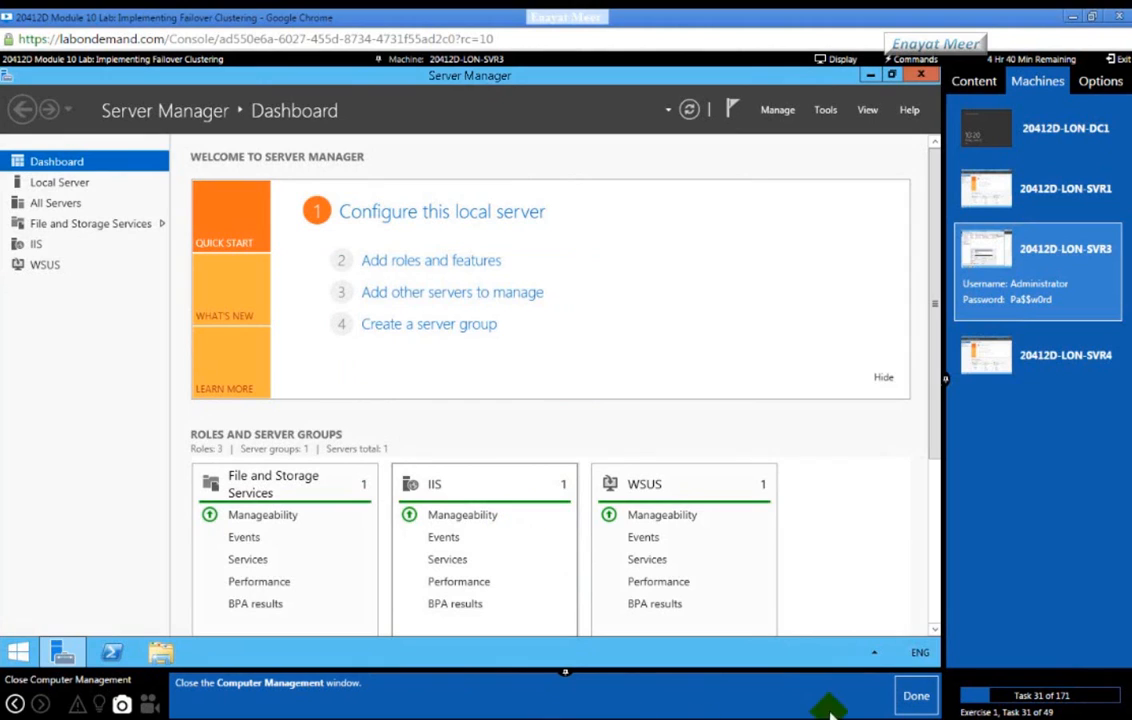
pyautogui.click(926, 703)
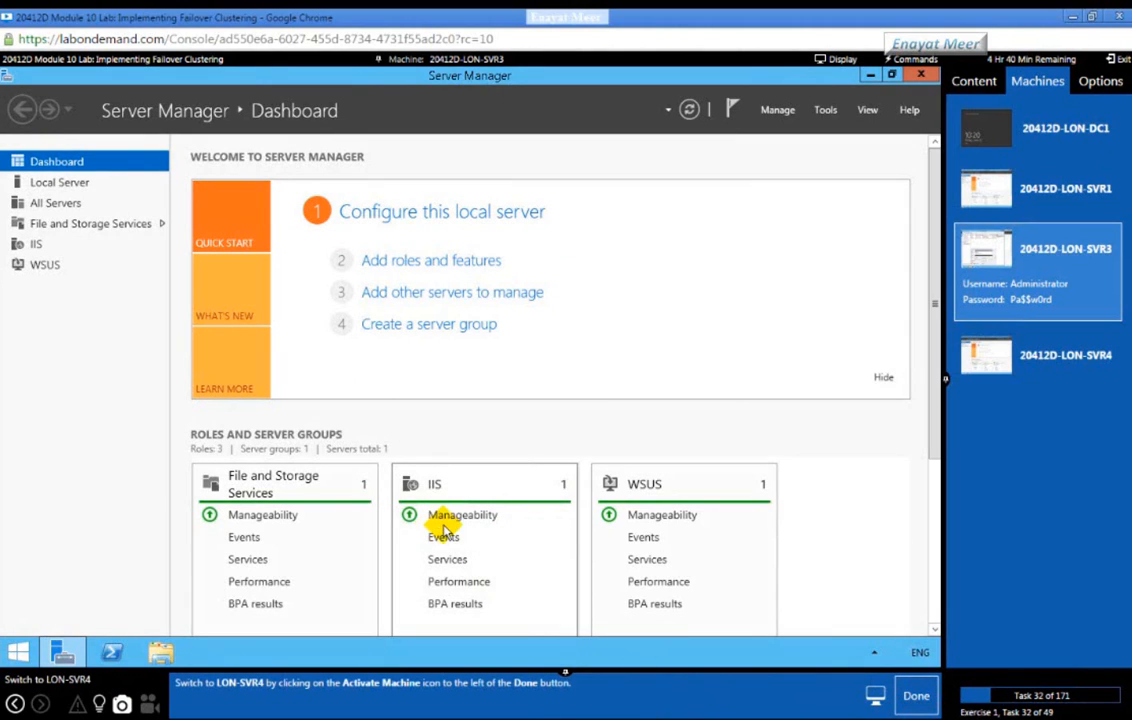
pyautogui.click(1075, 377)
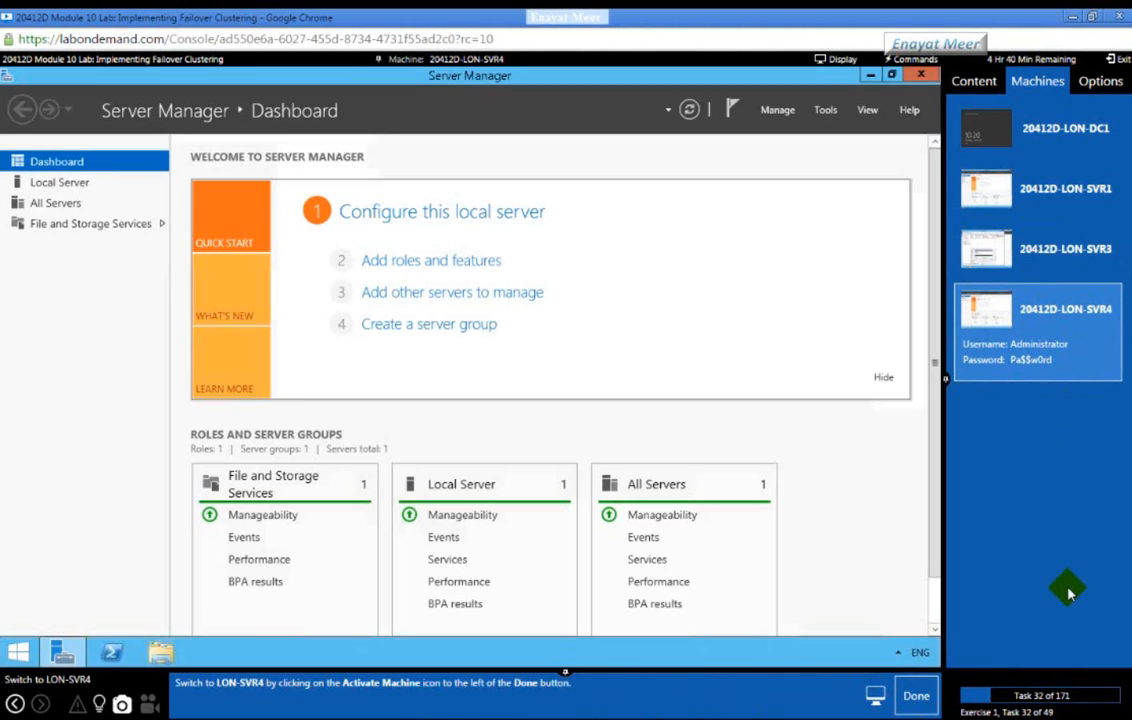
pyautogui.click(928, 701)
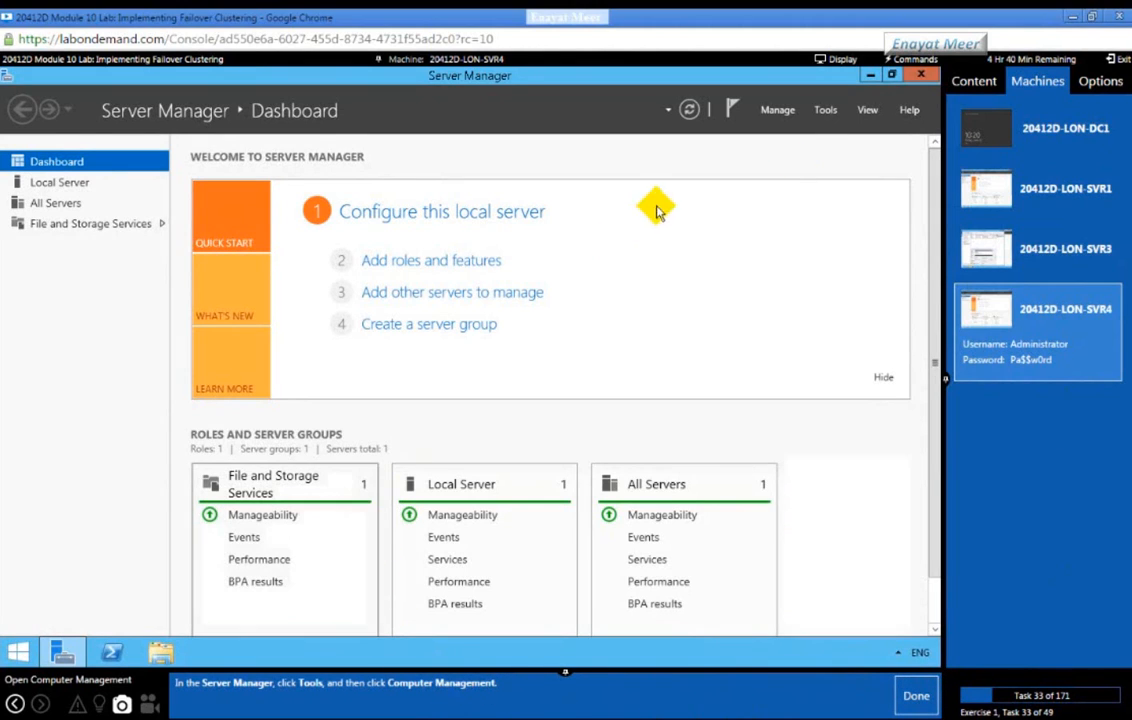
# Step: Launch Computer Management from Tools on LON-SVR4 and mark the lab task done
pyautogui.click(822, 112)
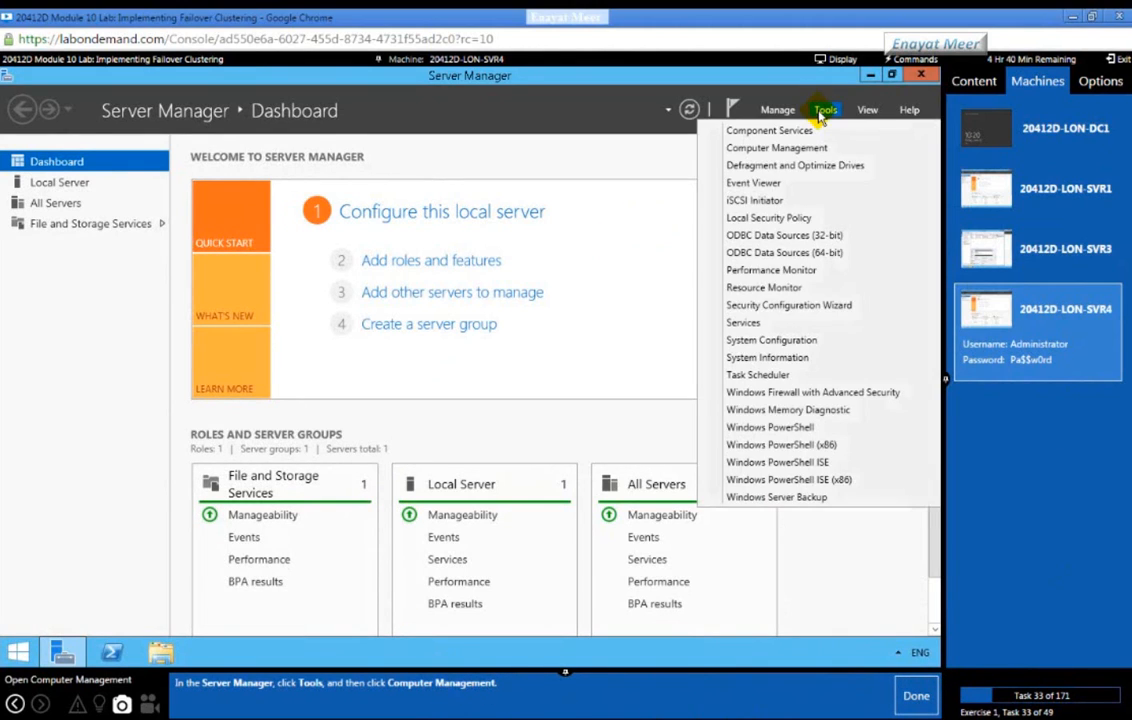
pyautogui.click(785, 132)
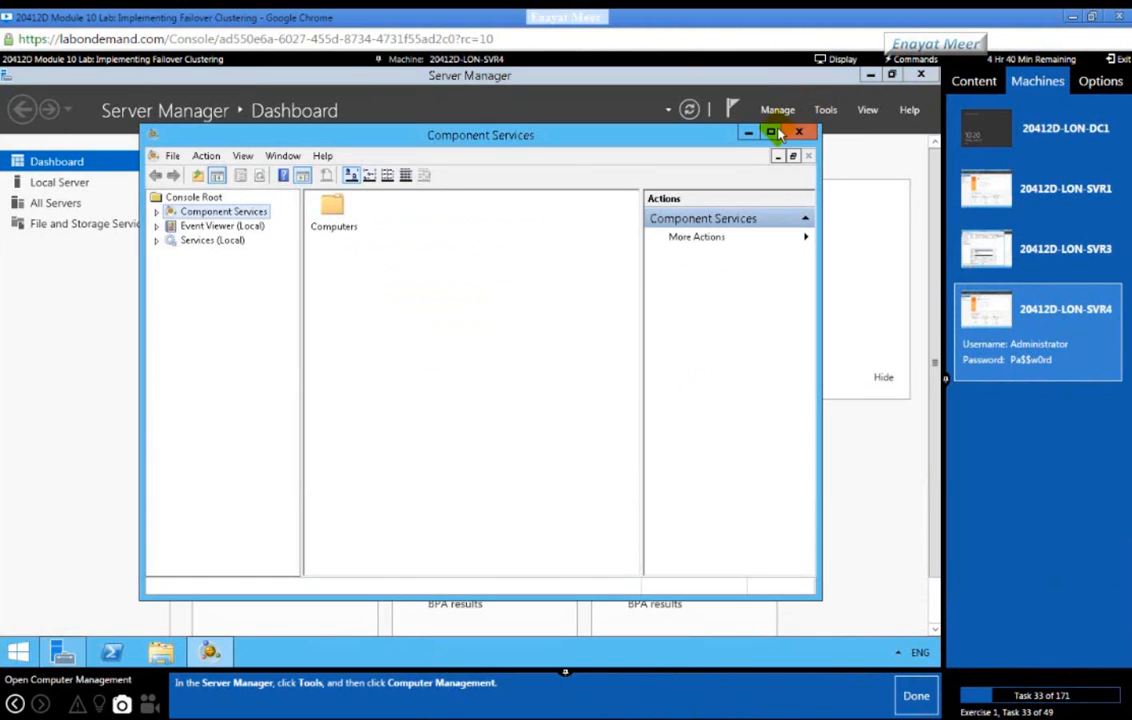
pyautogui.click(800, 134)
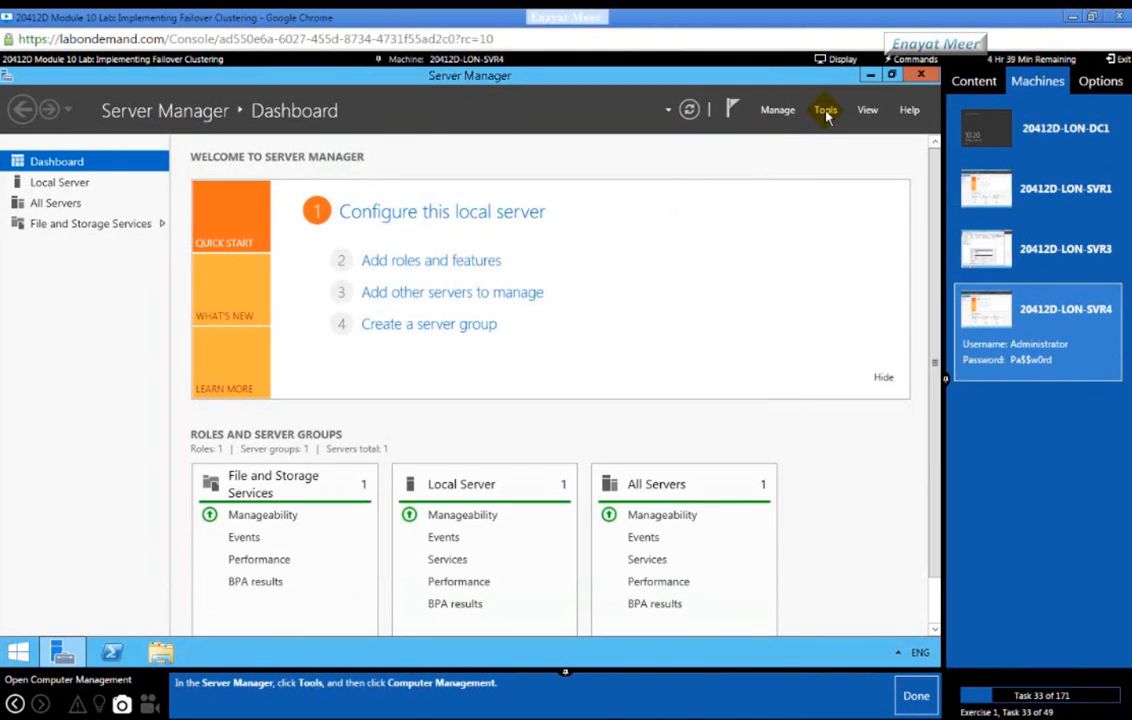
pyautogui.click(825, 112)
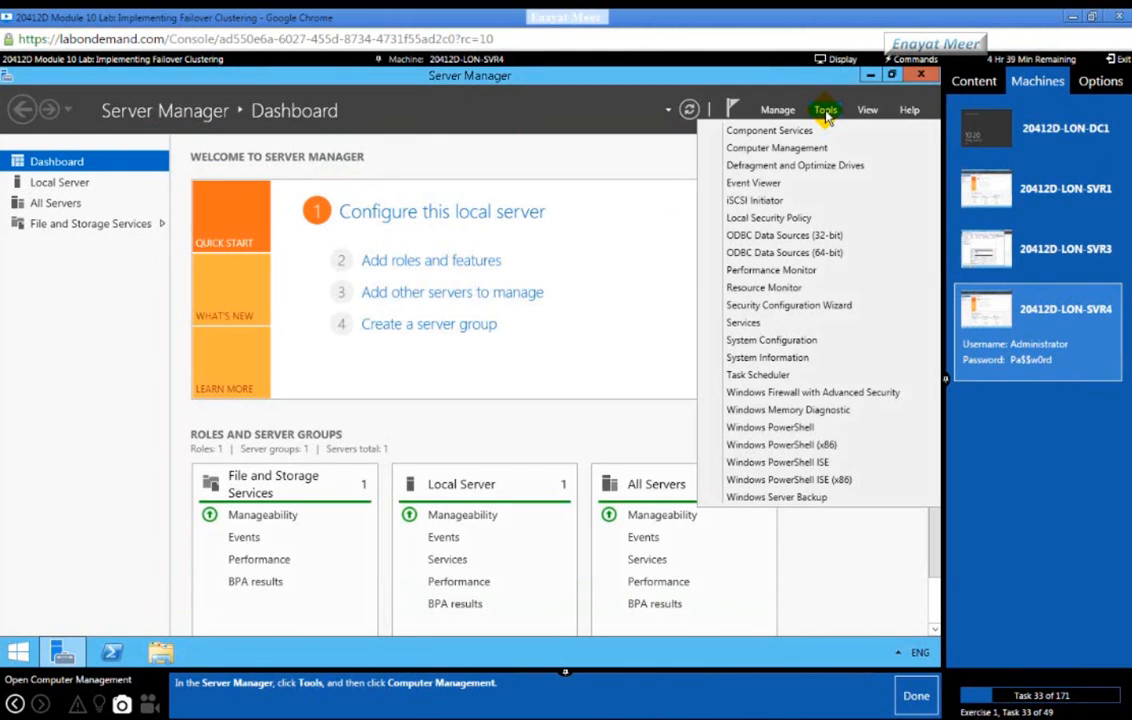
pyautogui.click(778, 147)
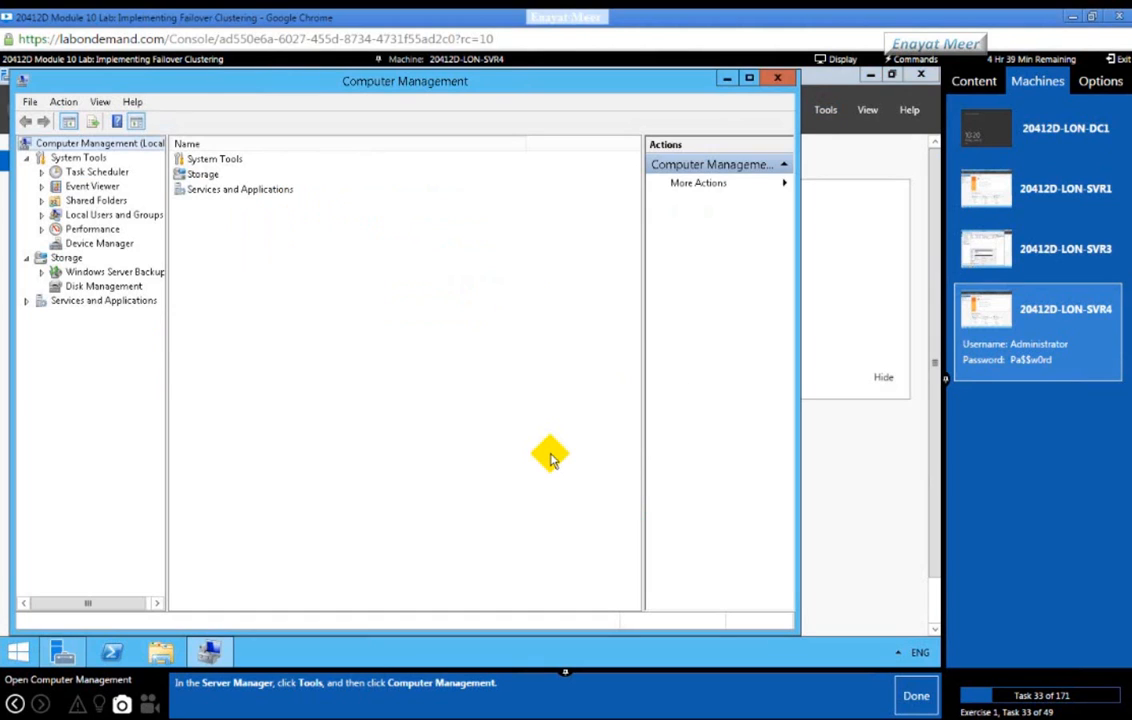
pyautogui.click(916, 697)
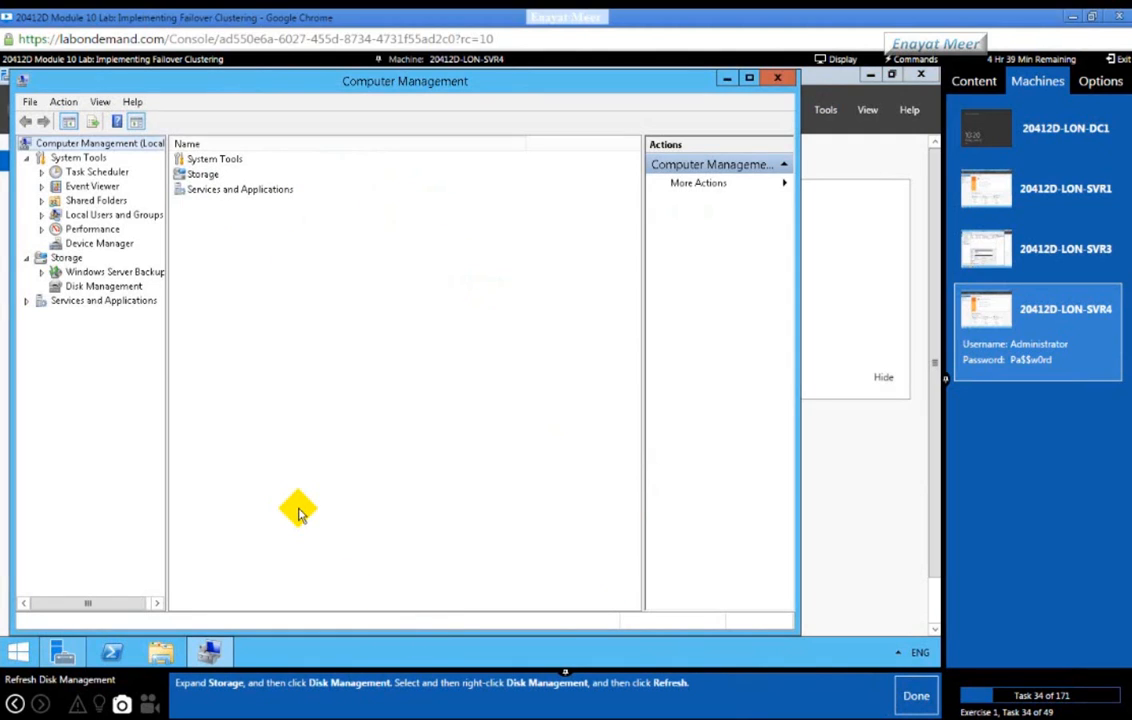
# Step: Show Disk Management on LON-SVR4 and refresh its disk information
pyautogui.click(75, 286)
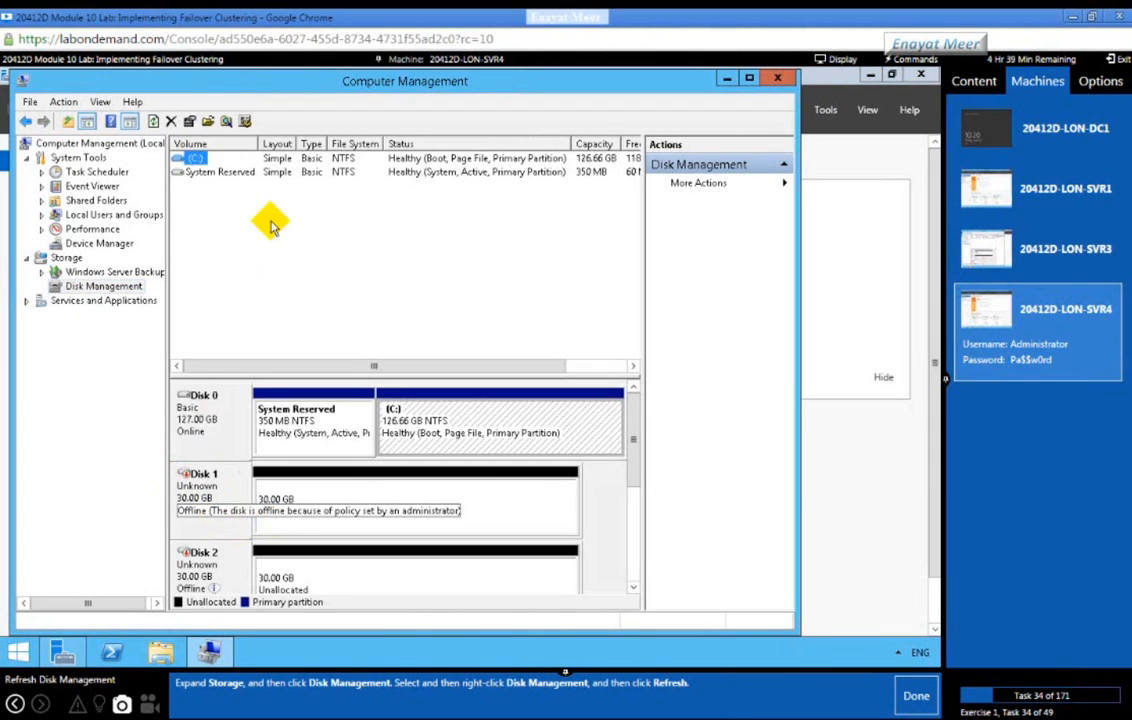
pyautogui.rightClick(100, 290)
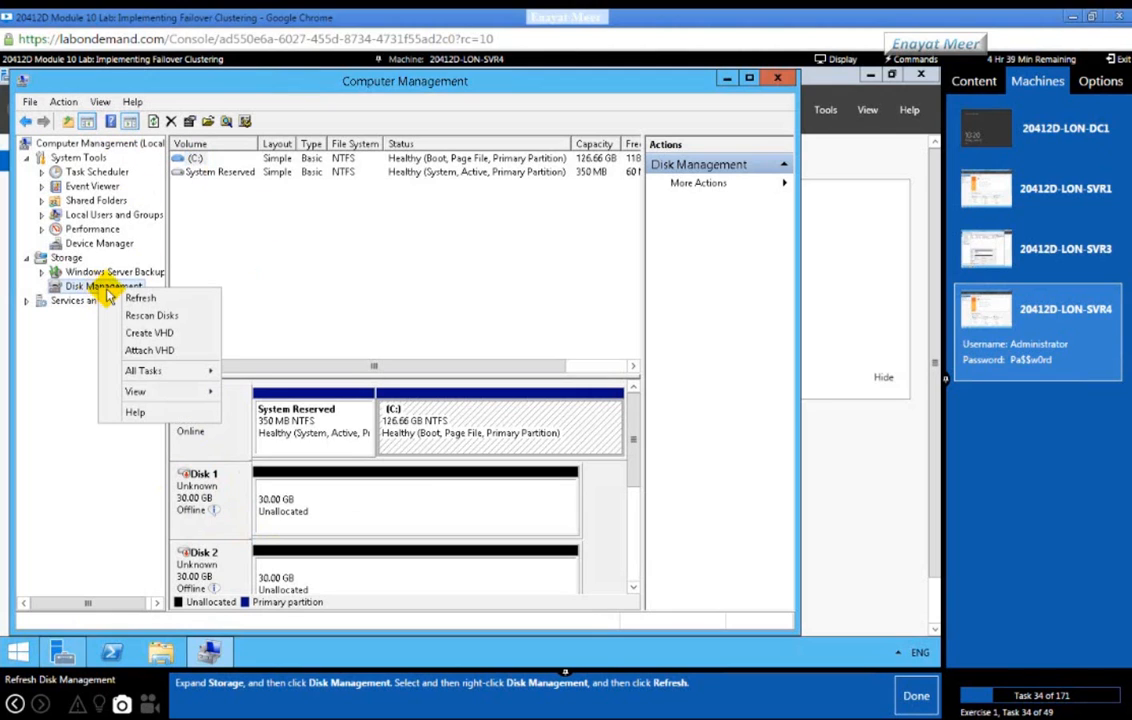
pyautogui.click(140, 298)
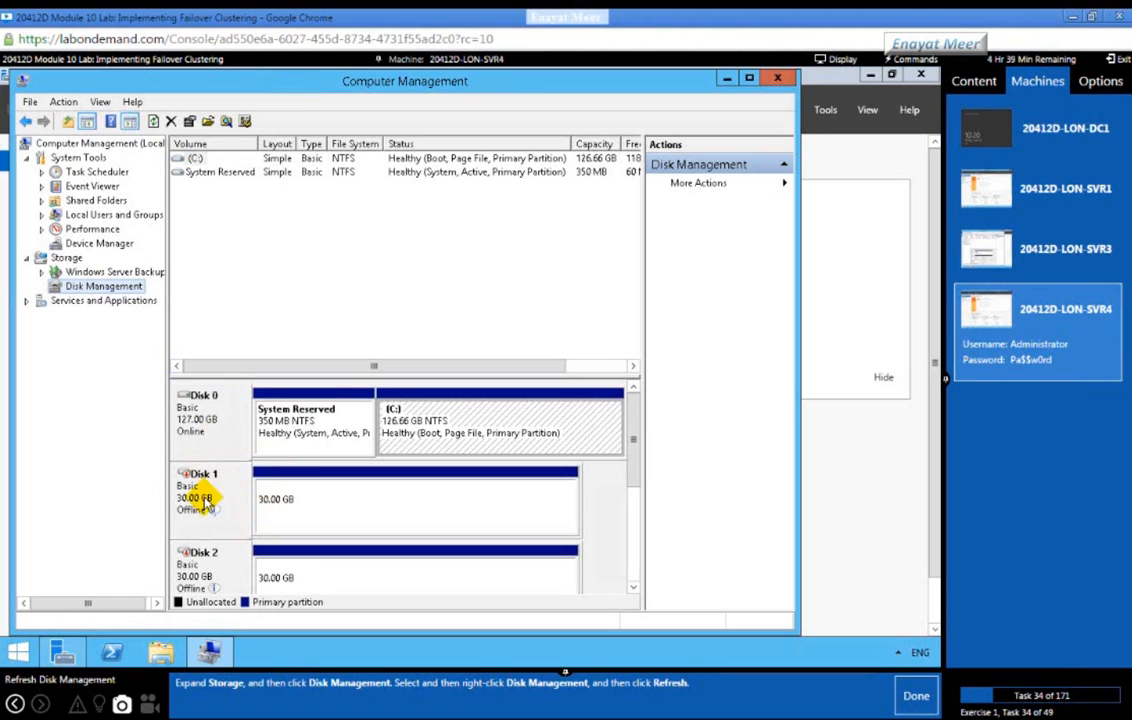
pyautogui.click(633, 591)
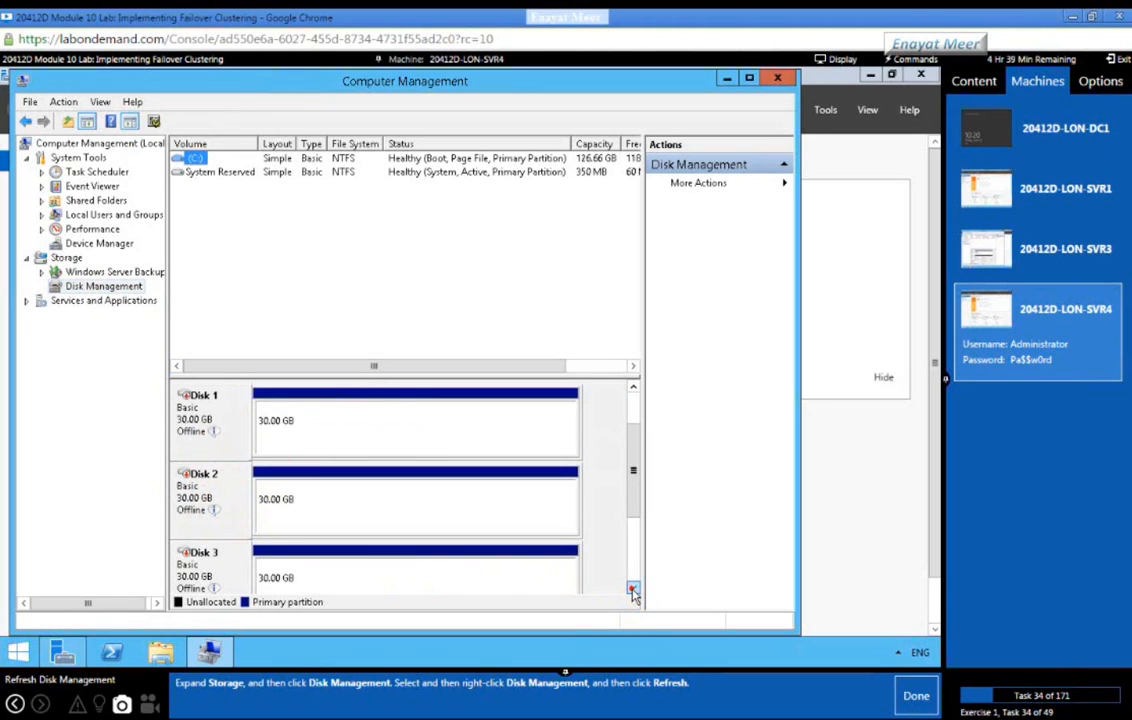
pyautogui.click(633, 591)
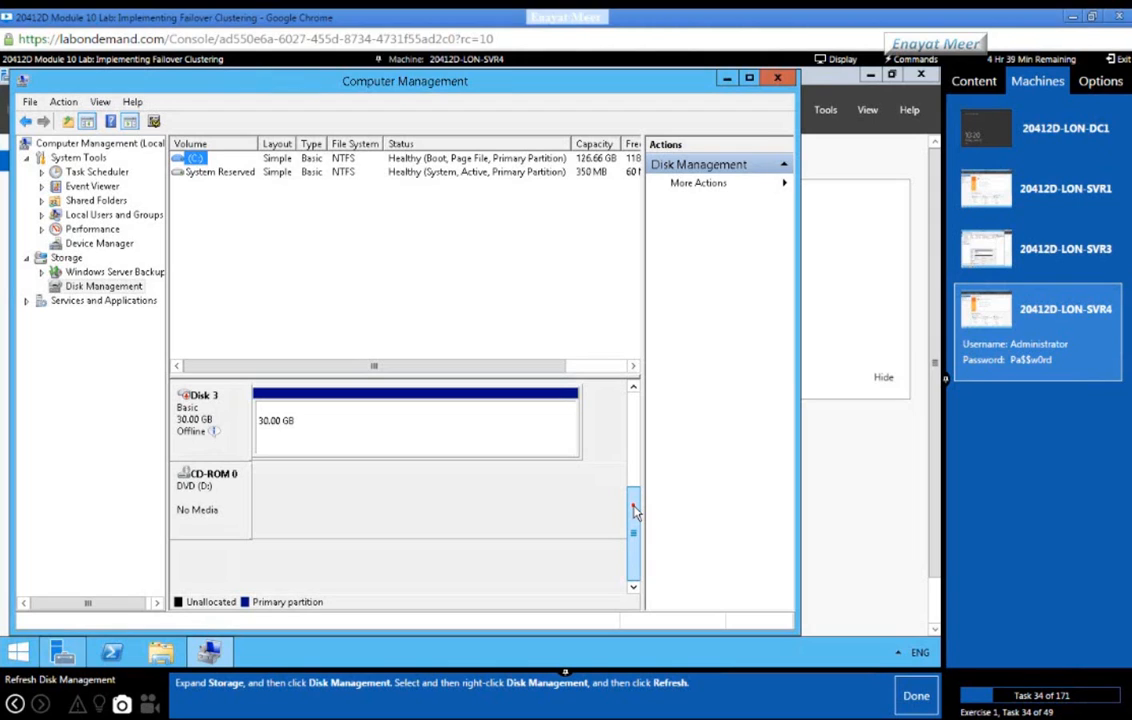
# Step: Refresh again, scroll through the three offline 30 GB disks, and mark the task complete
pyautogui.moveTo(633, 511); pyautogui.dragTo(632, 404)
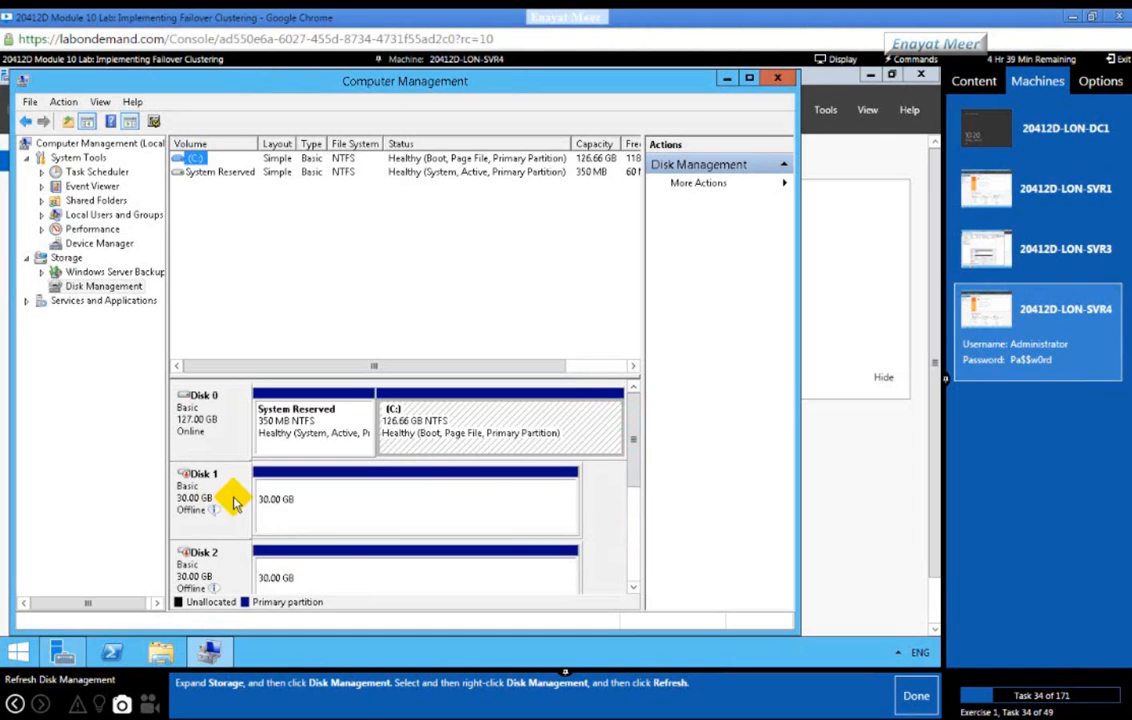
pyautogui.rightClick(103, 287)
pyautogui.click(143, 299)
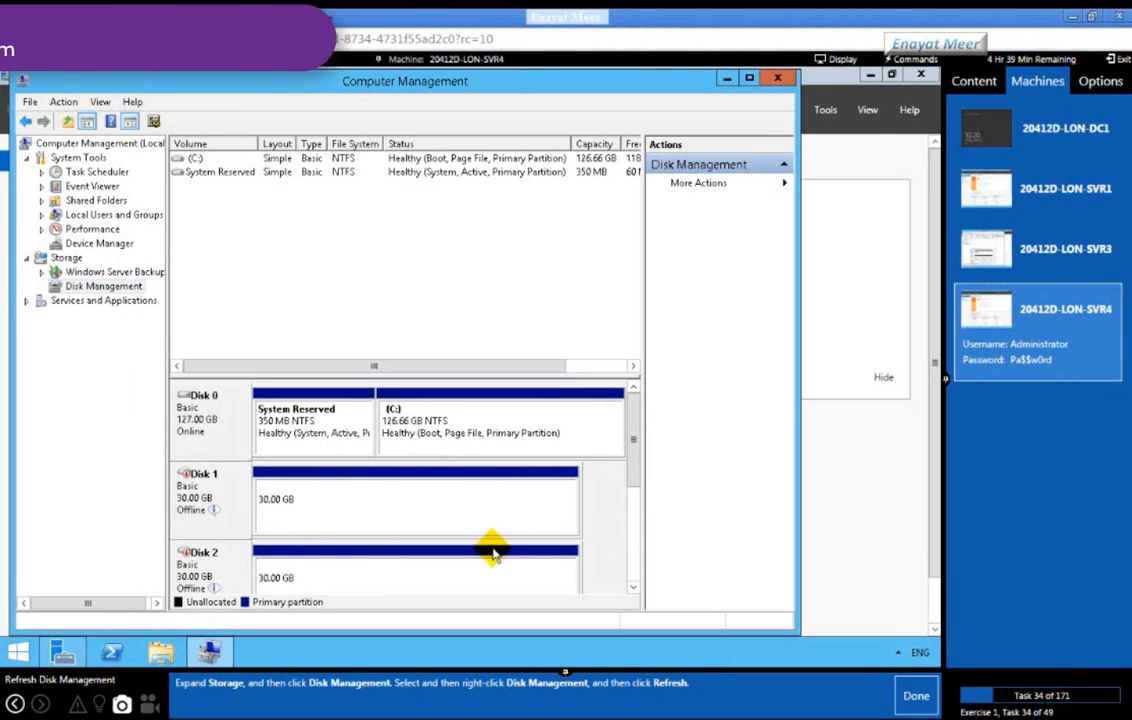
pyautogui.scroll(-3, 632, 569)
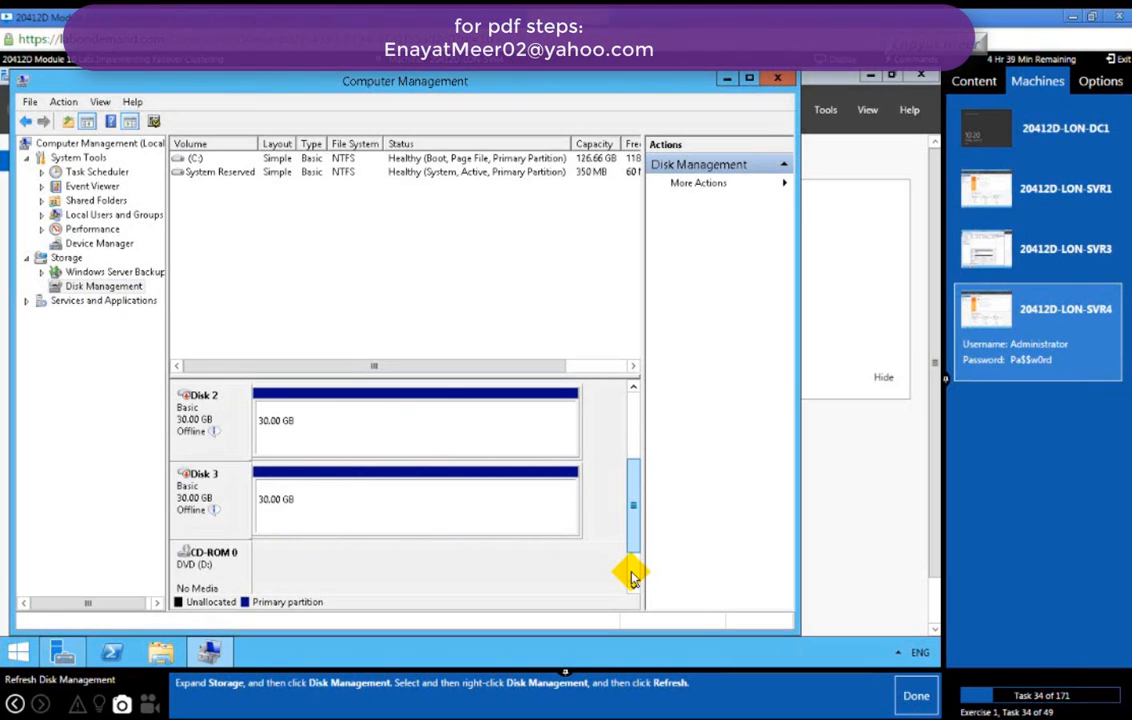
pyautogui.scroll(-1, 631, 578)
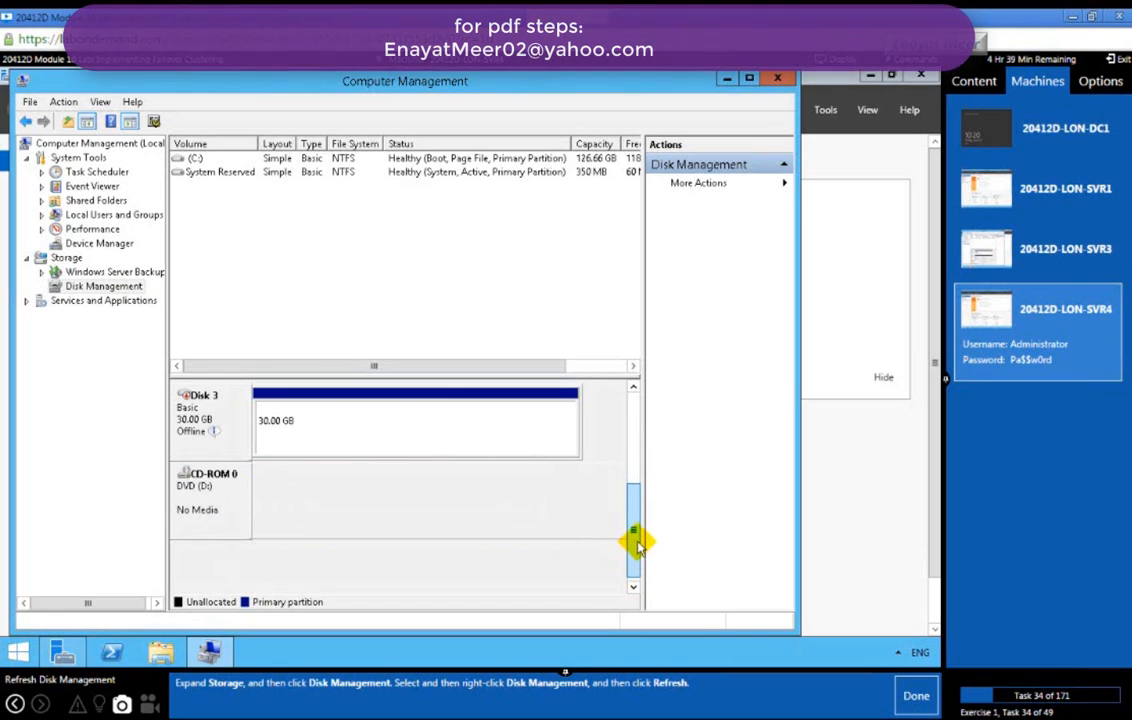
pyautogui.scroll(3, 615, 485)
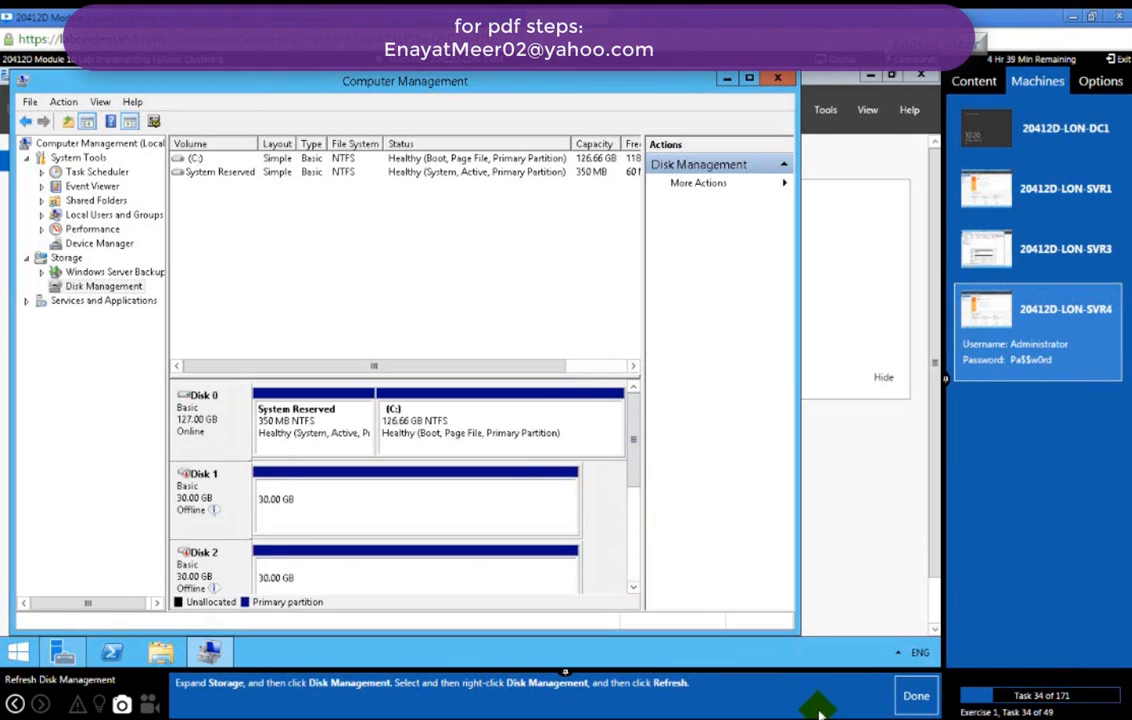
pyautogui.click(912, 697)
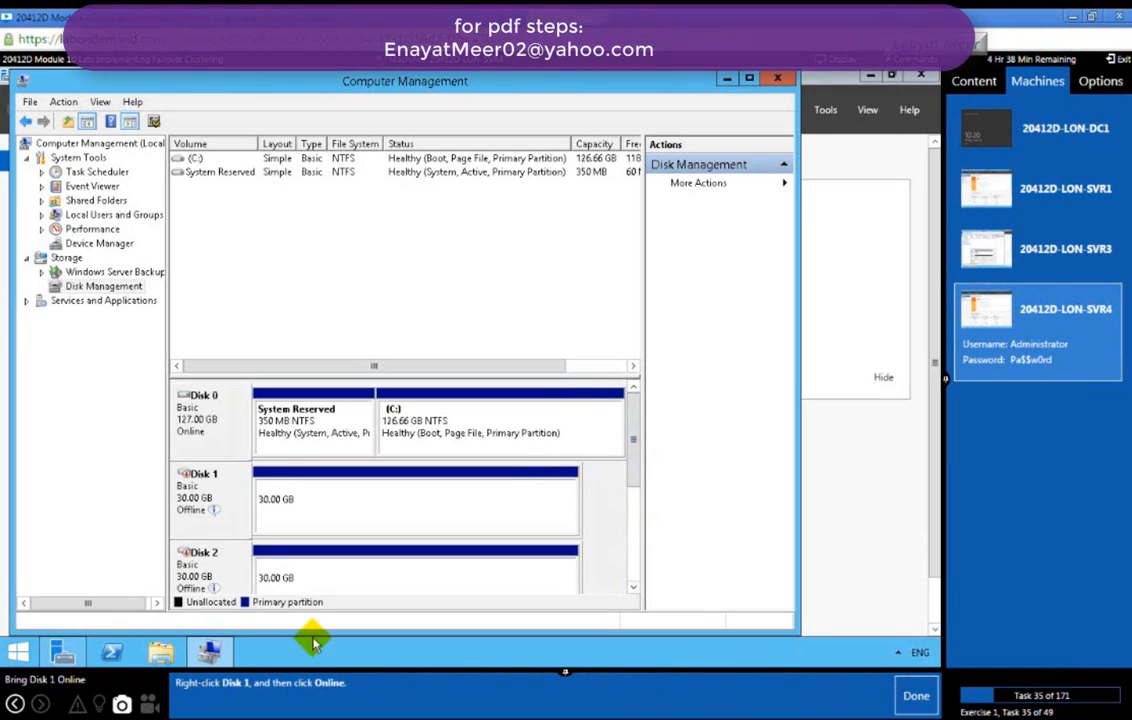
# Step: Set Disk 1, Disk 2 and Disk 3 on LON-SVR4 to Online, completing each lab task
pyautogui.rightClick(220, 477)
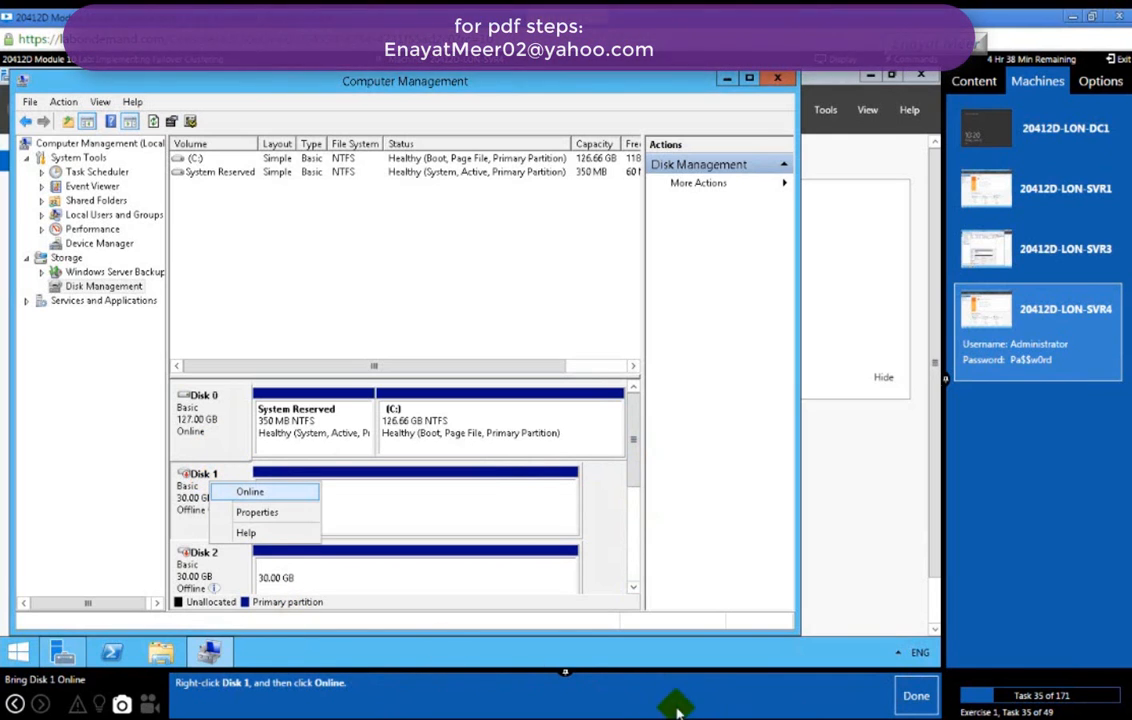
pyautogui.click(912, 706)
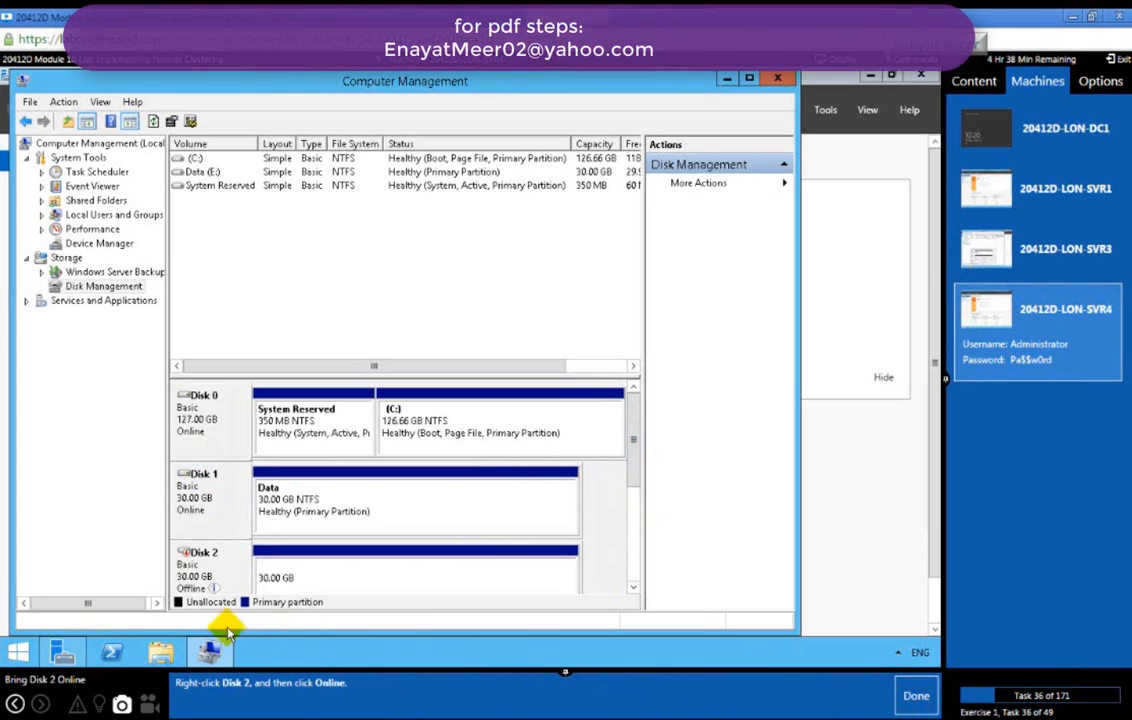
pyautogui.rightClick(207, 568)
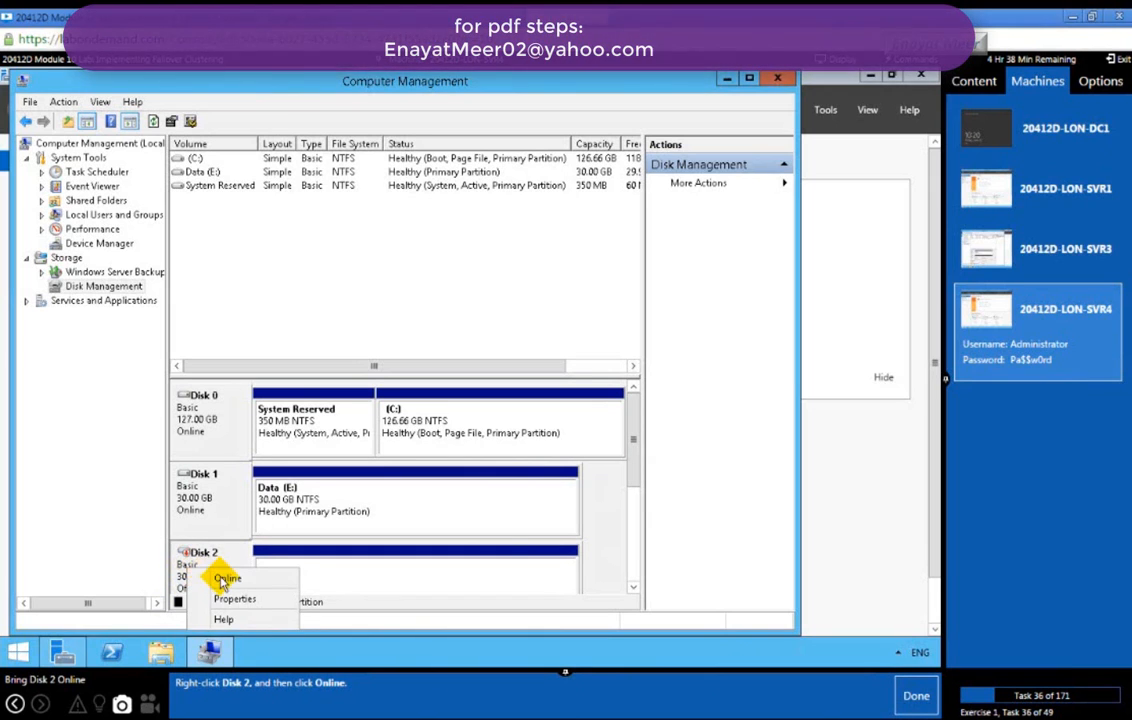
pyautogui.click(224, 579)
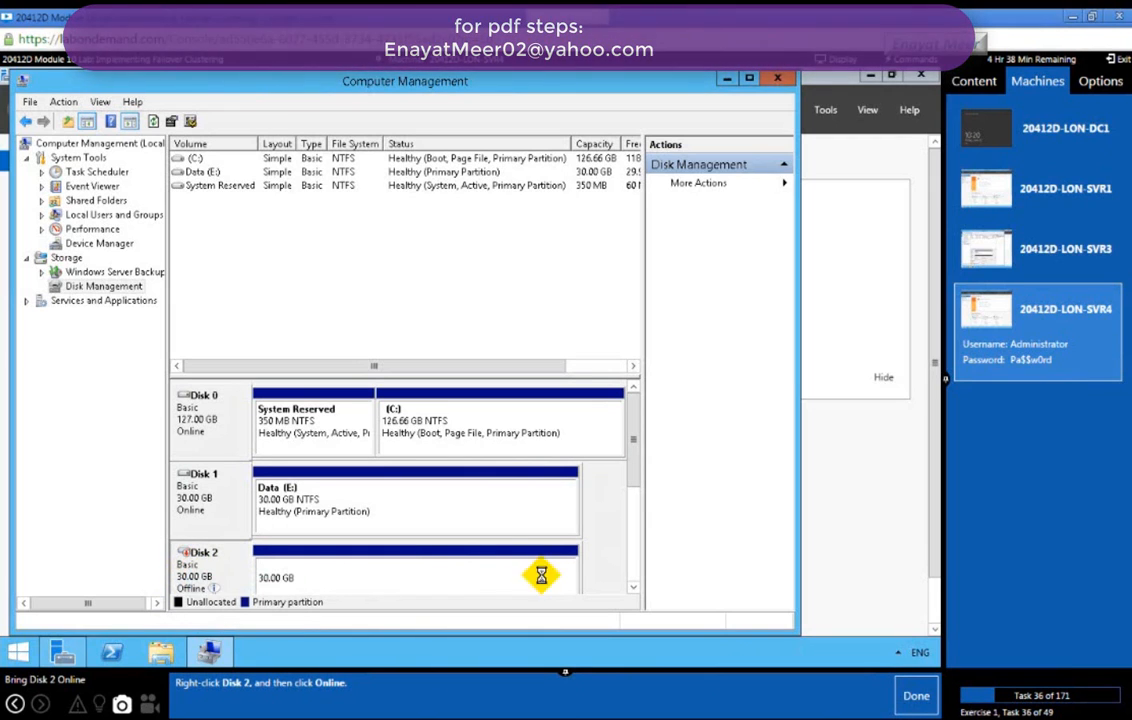
pyautogui.click(634, 589)
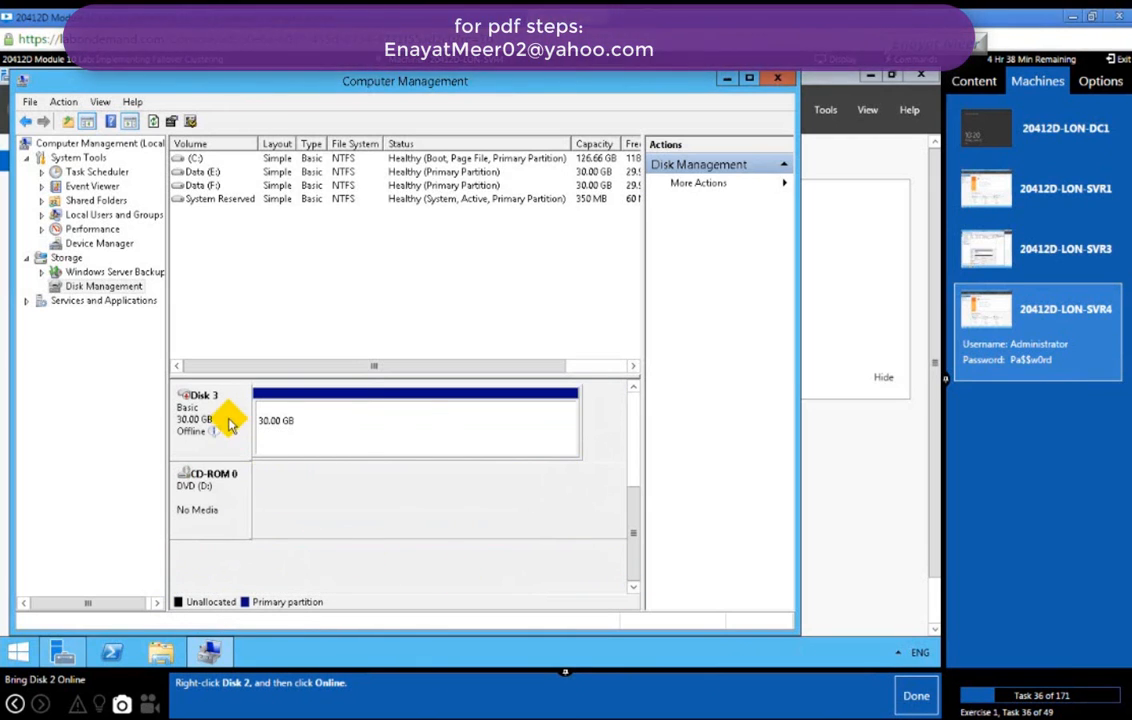
pyautogui.click(914, 697)
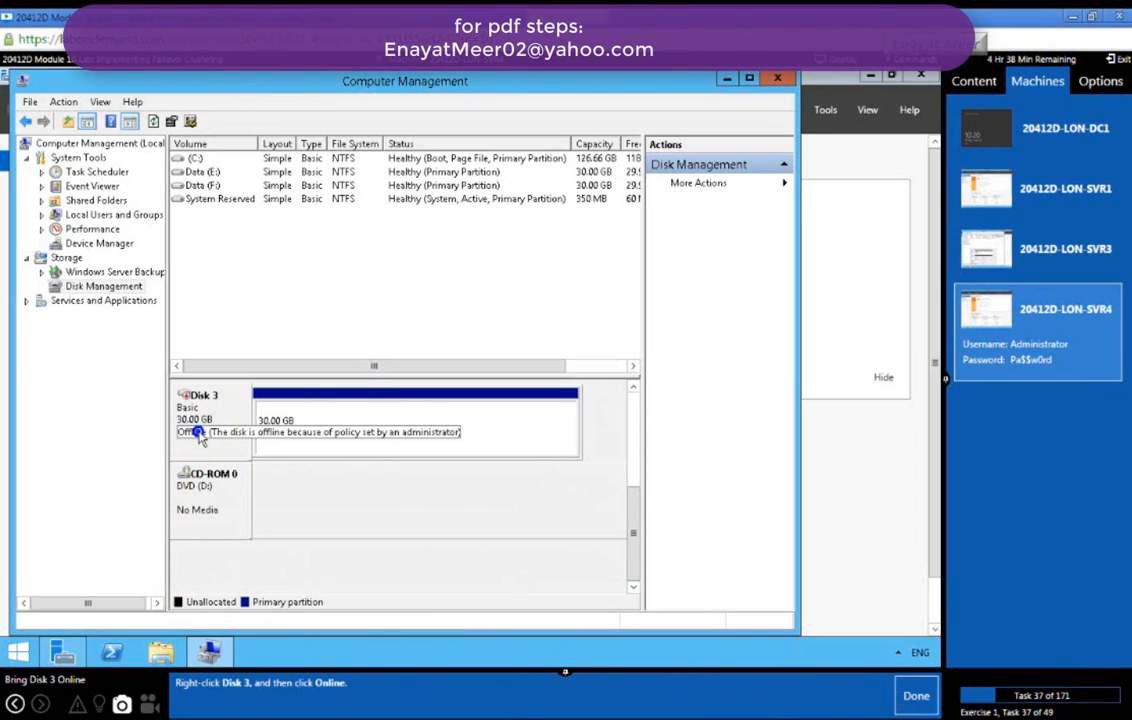
pyautogui.rightClick(198, 434)
pyautogui.click(222, 442)
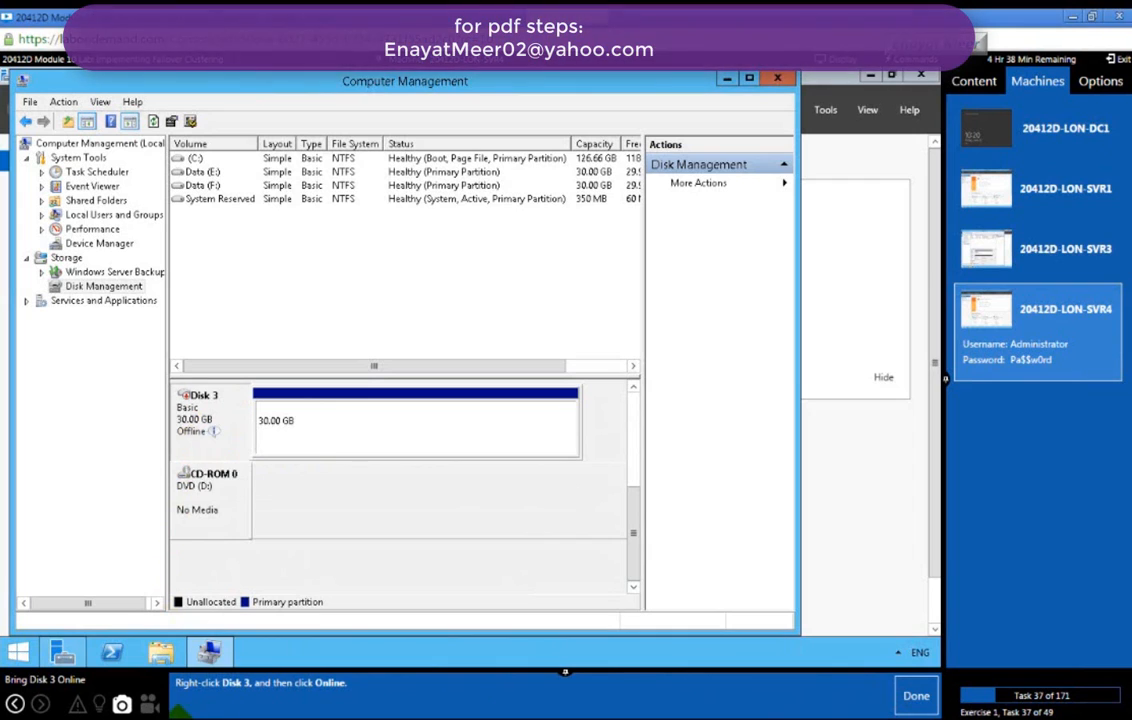
pyautogui.click(910, 697)
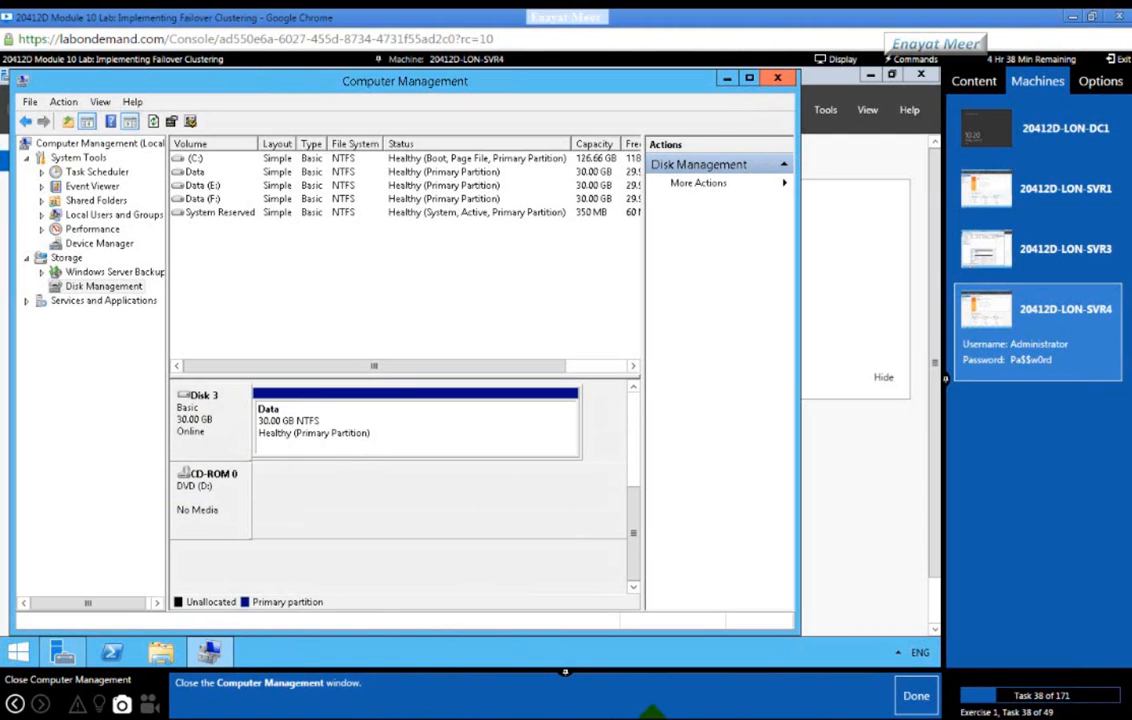
# Step: Close Computer Management, switch to LON-SVR3, and start the Add Roles and Features wizard
pyautogui.click(777, 78)
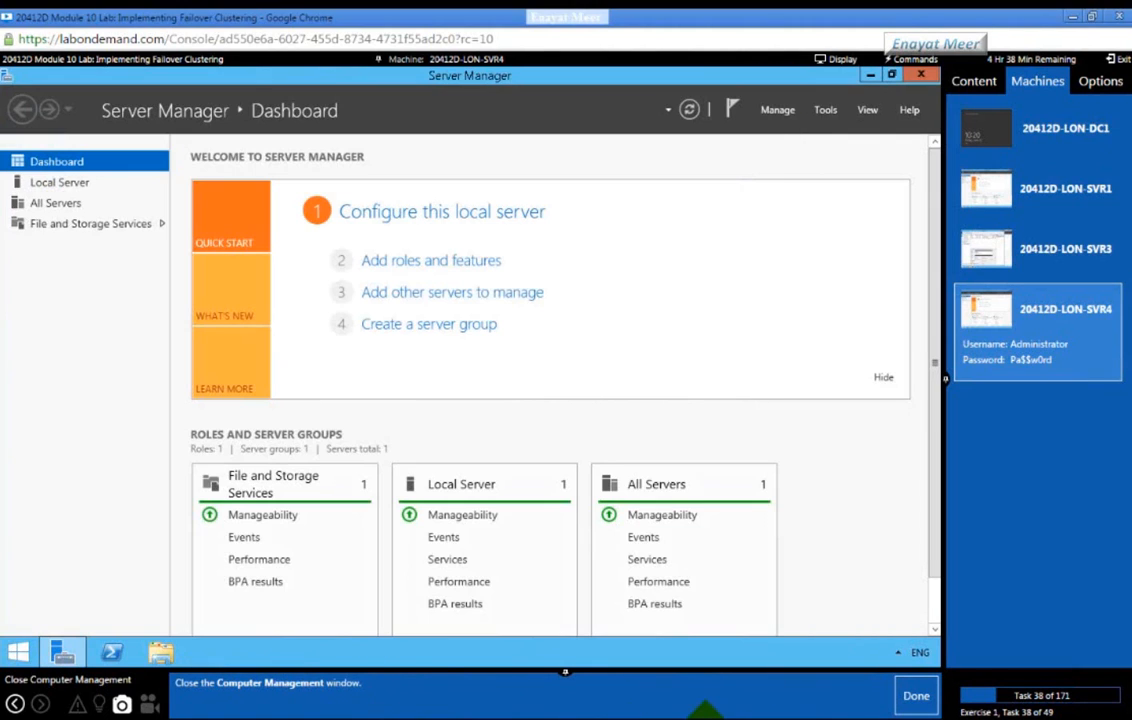
pyautogui.click(916, 697)
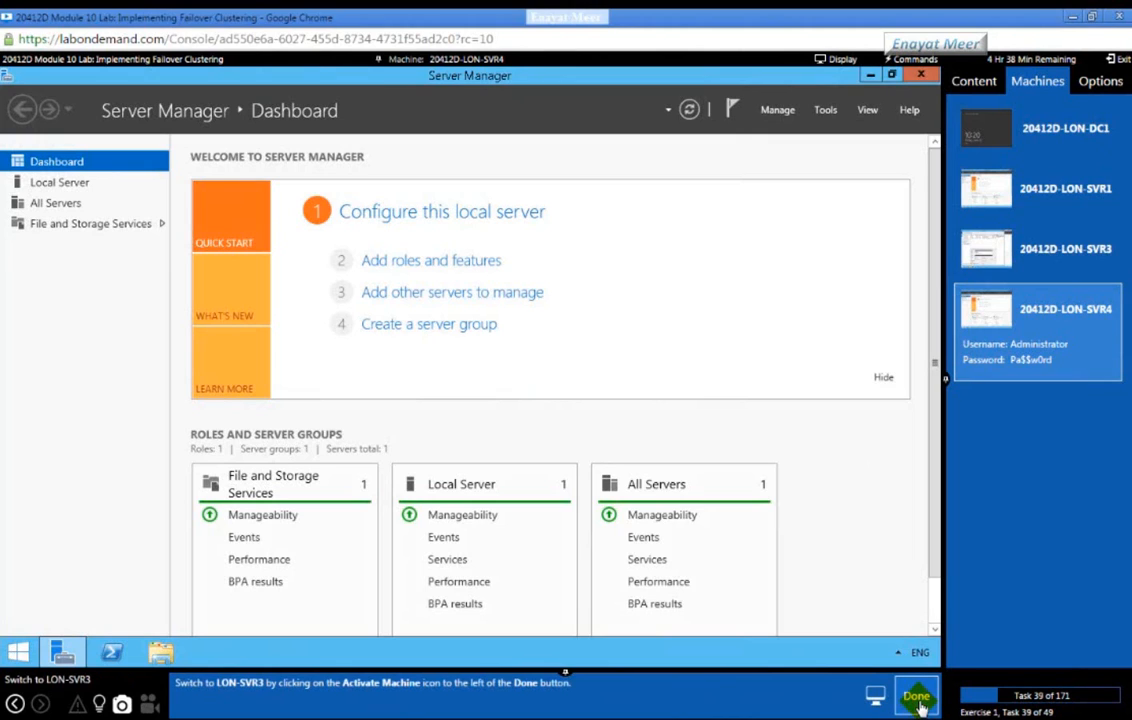
pyautogui.click(1058, 252)
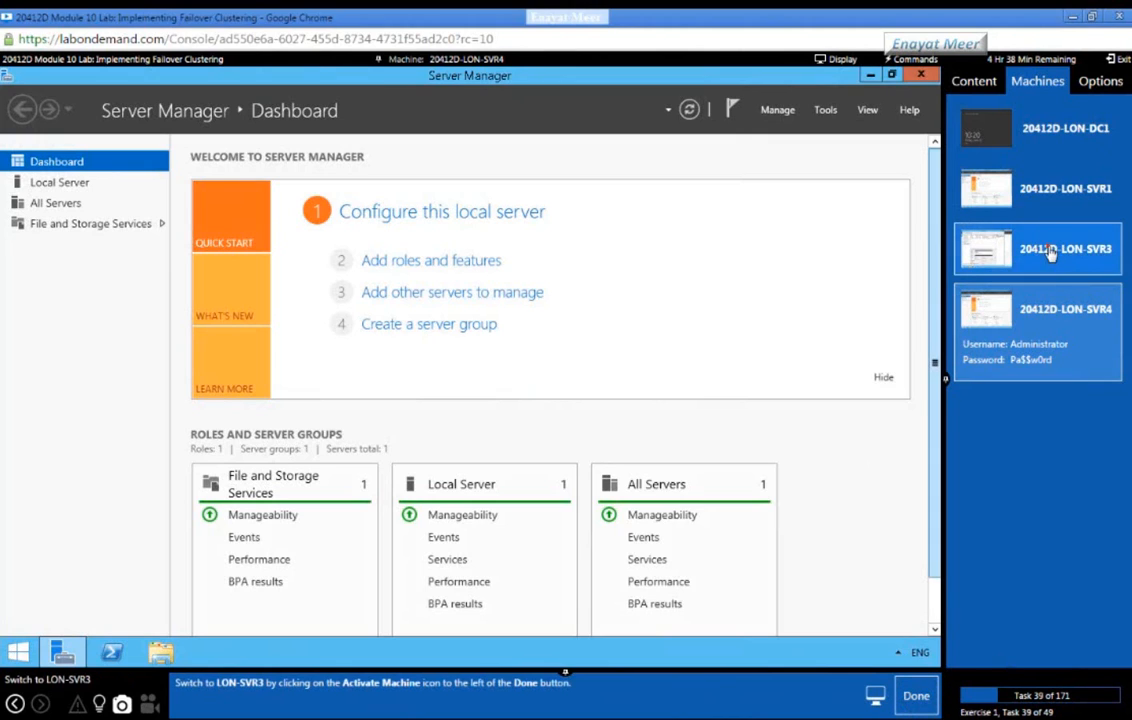
pyautogui.click(918, 698)
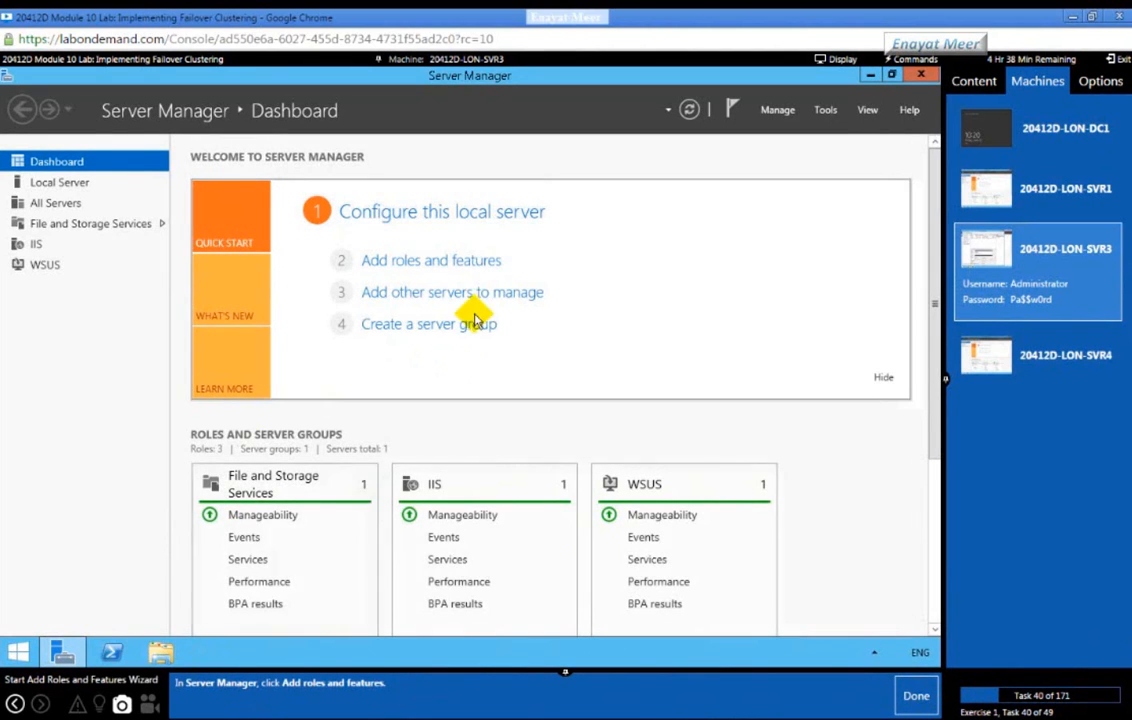
pyautogui.click(423, 261)
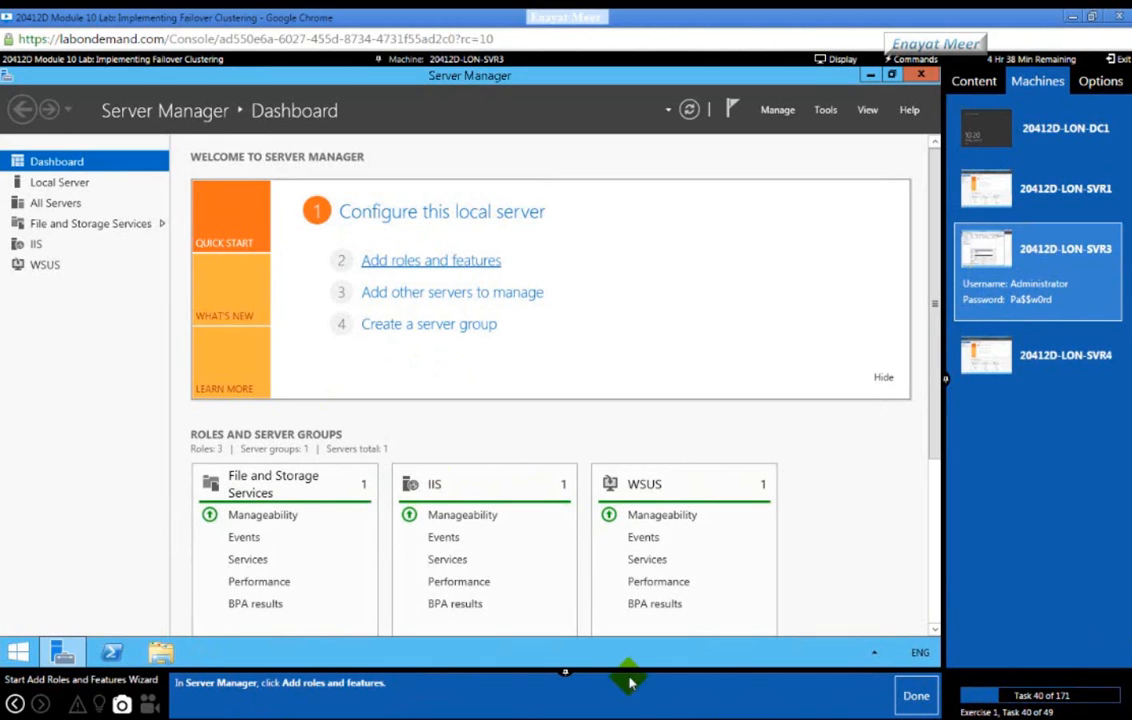
pyautogui.click(917, 705)
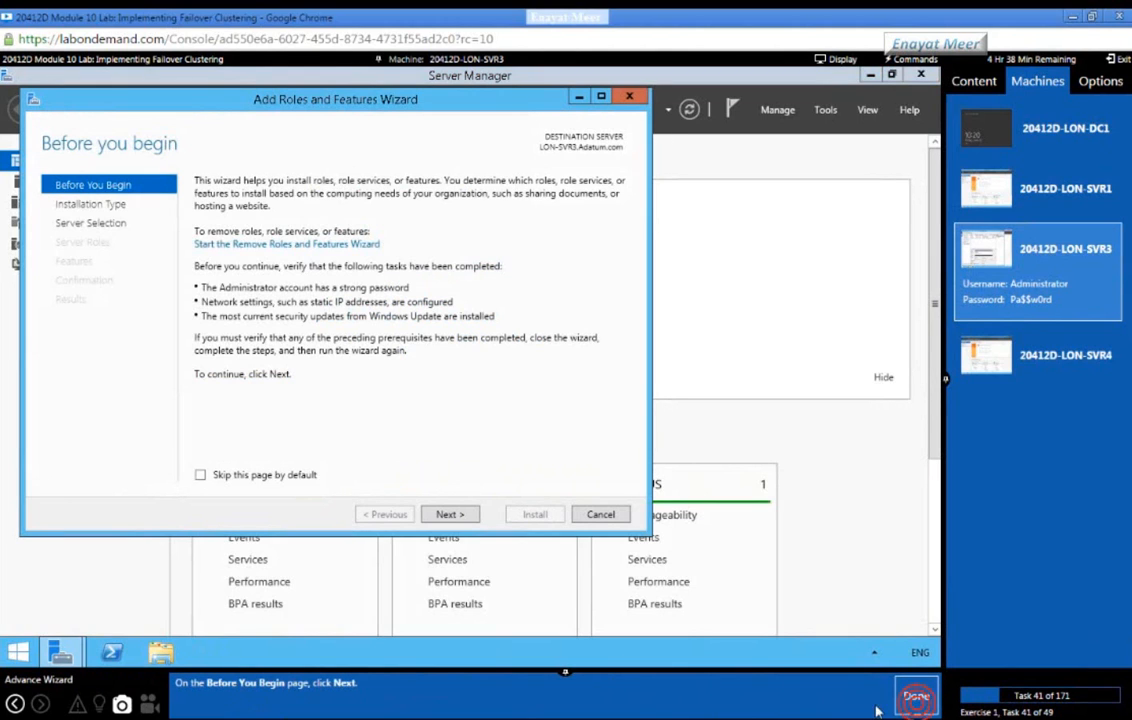
# Step: Step through the wizard to Select features, keeping the destination server and adding no roles
pyautogui.click(908, 697)
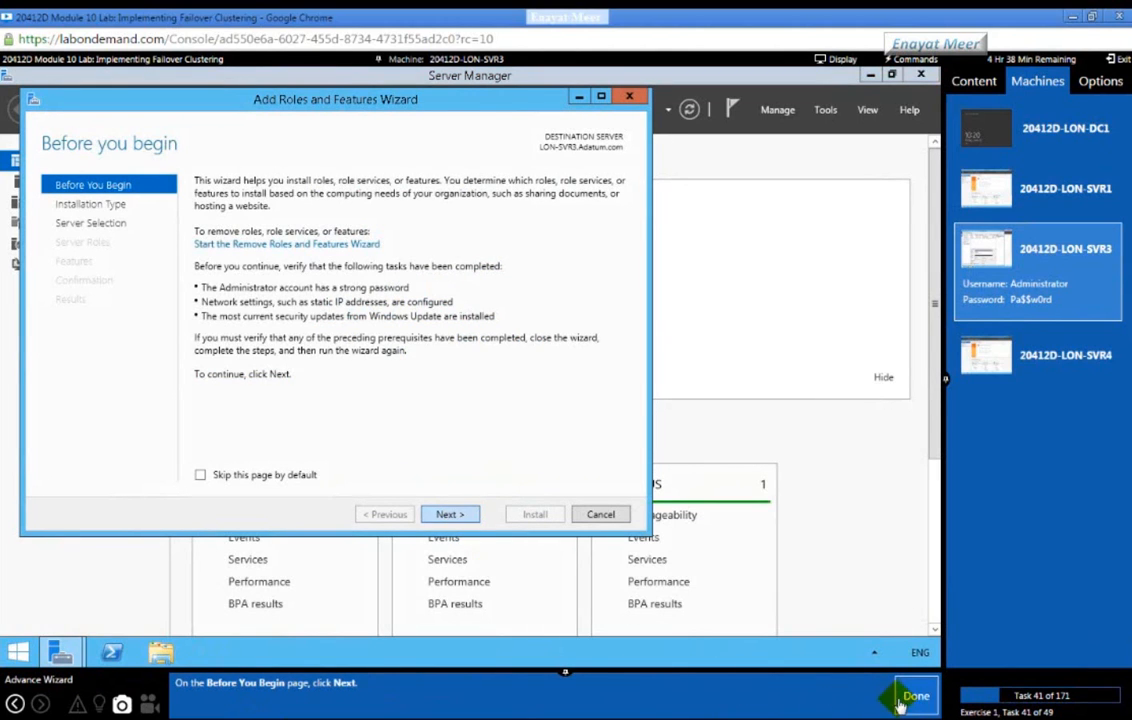
pyautogui.click(452, 514)
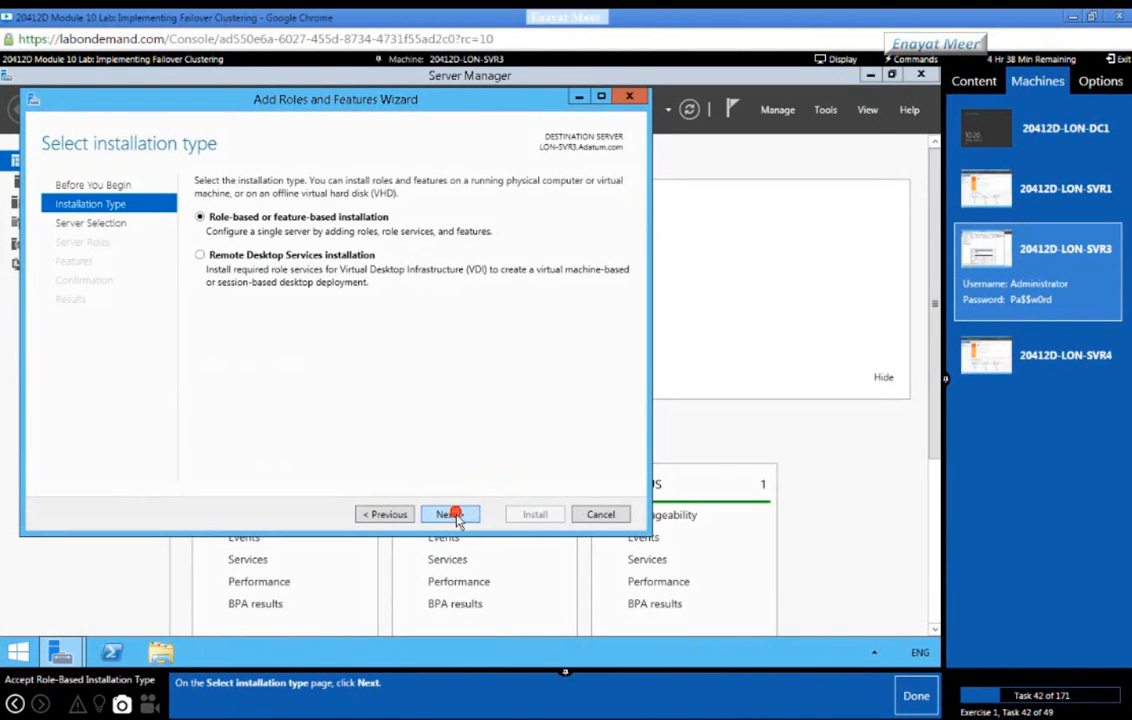
pyautogui.click(907, 699)
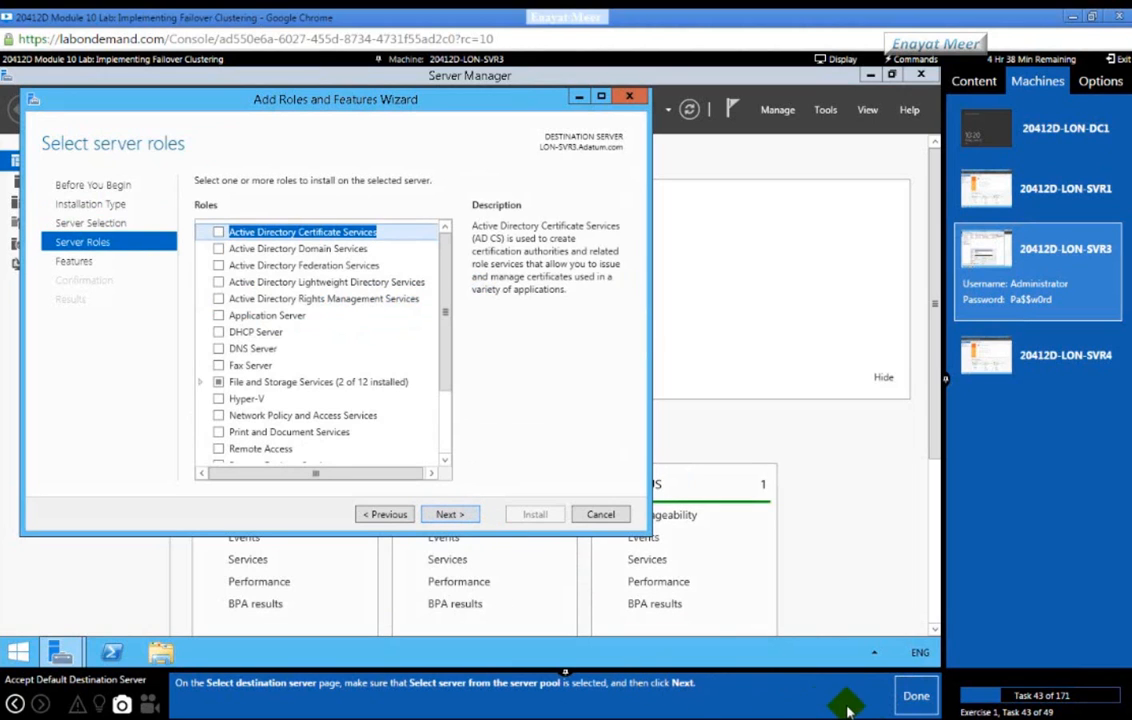
pyautogui.click(913, 700)
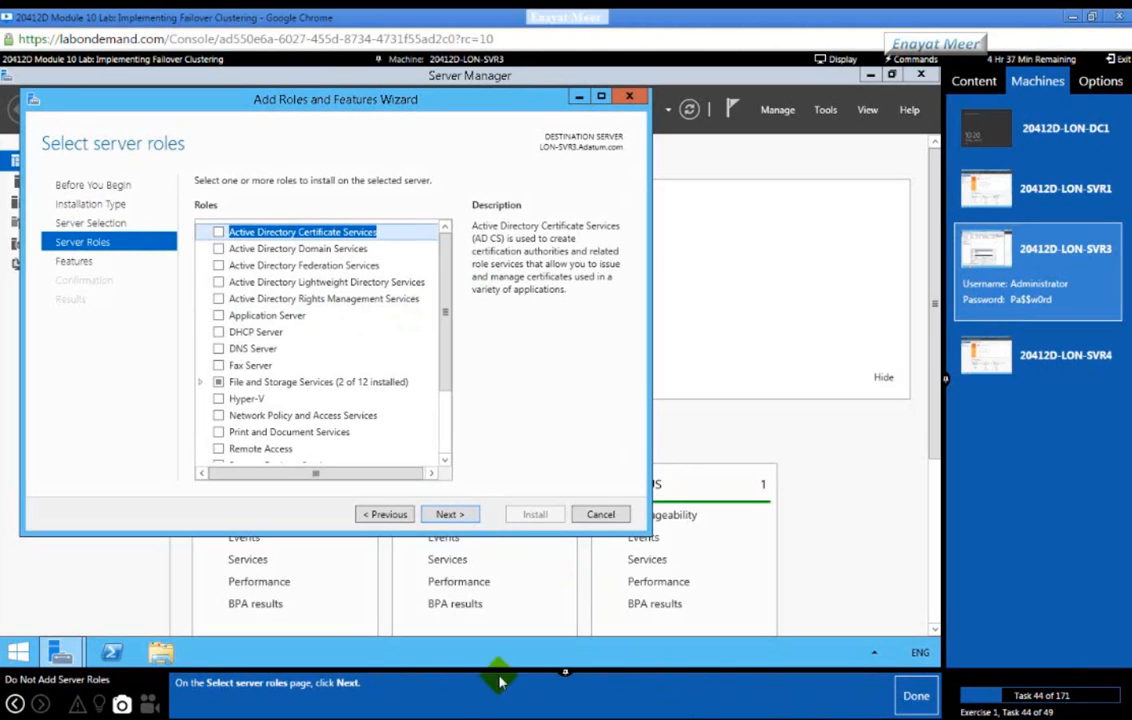
pyautogui.click(455, 515)
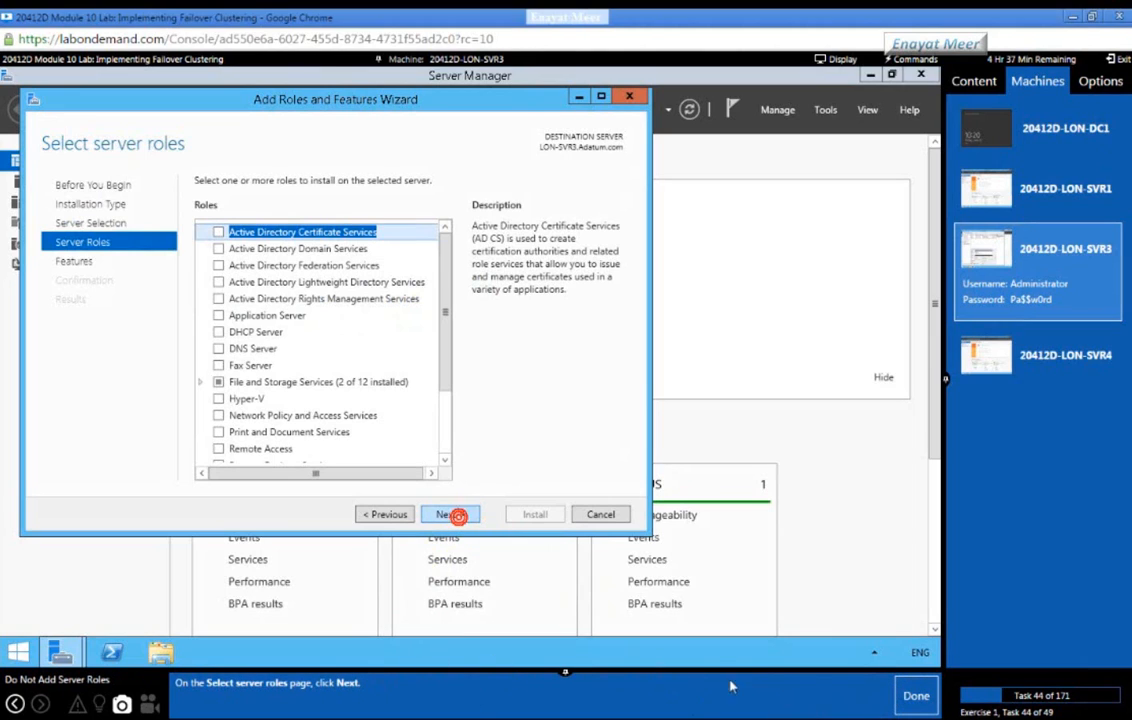
pyautogui.click(915, 698)
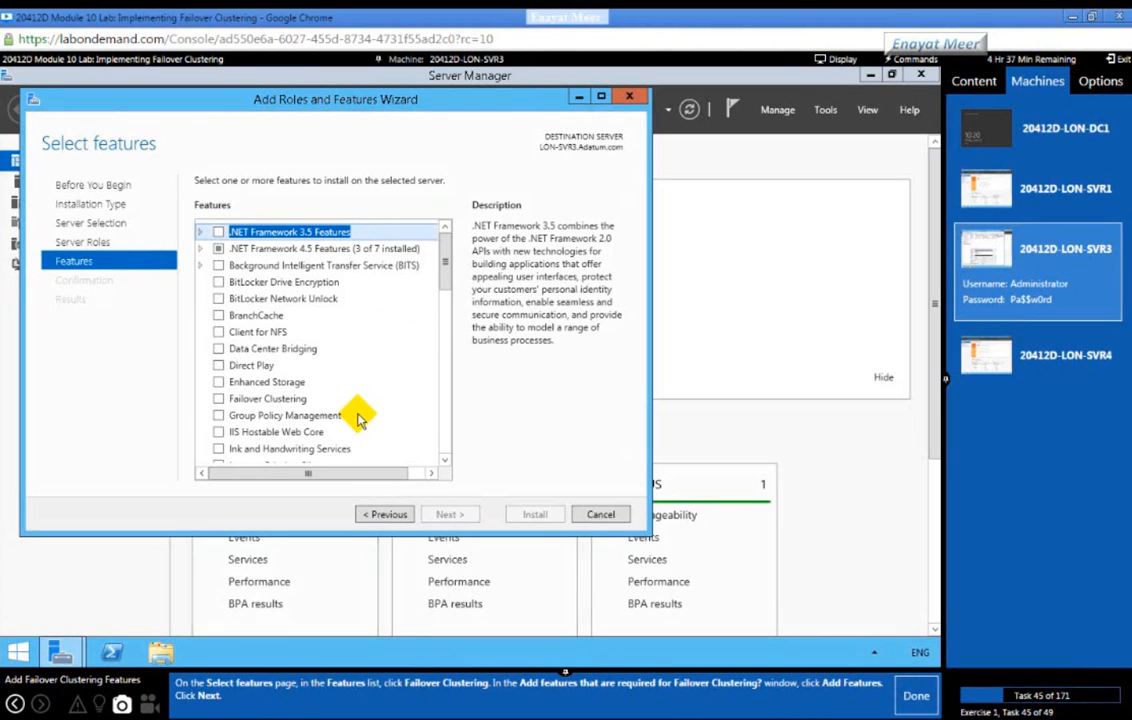
# Step: Select Failover Clustering with its required management tools for installation
pyautogui.click(255, 399)
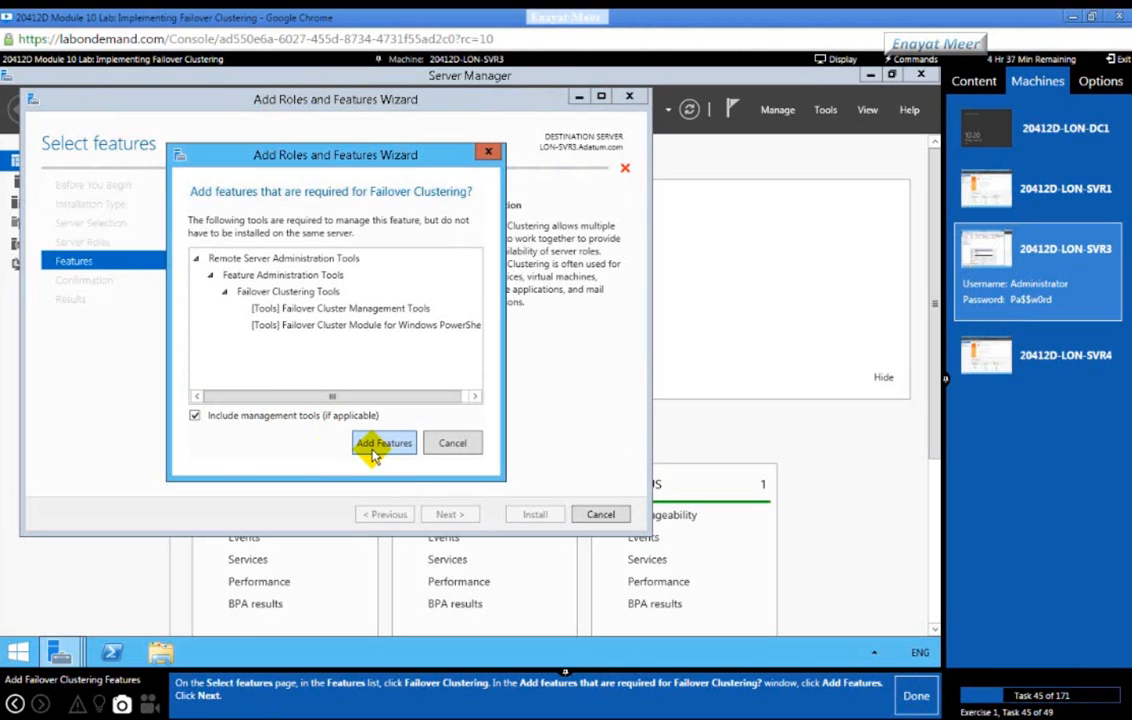
pyautogui.click(383, 443)
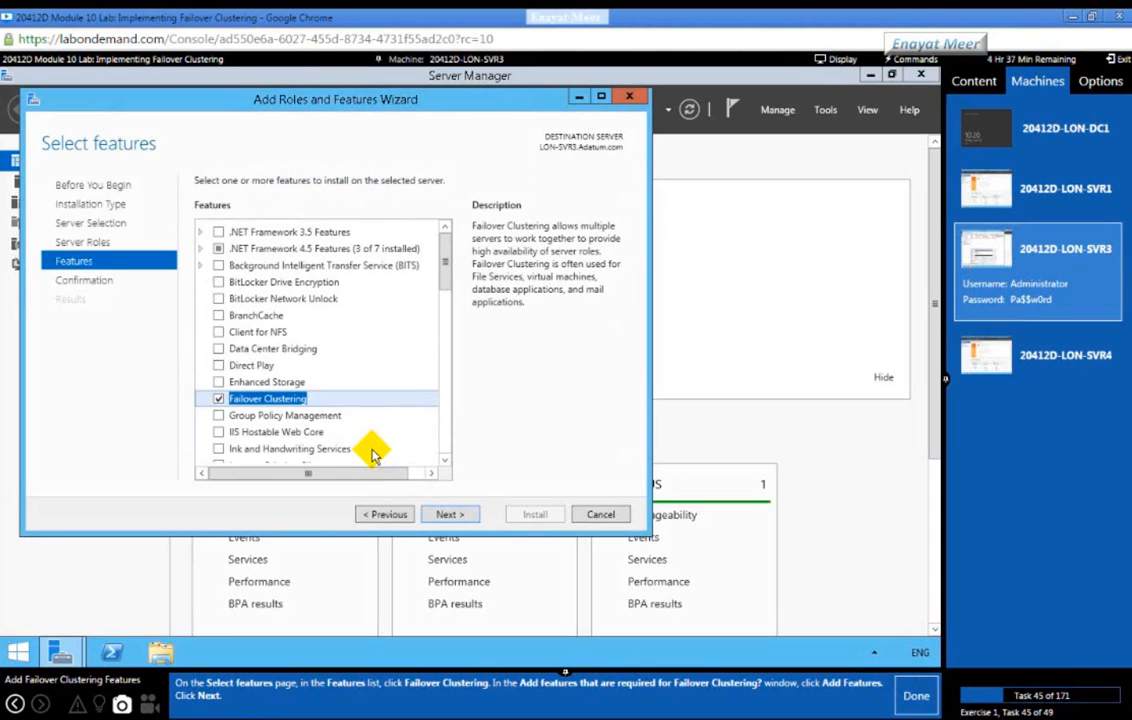
pyautogui.click(460, 515)
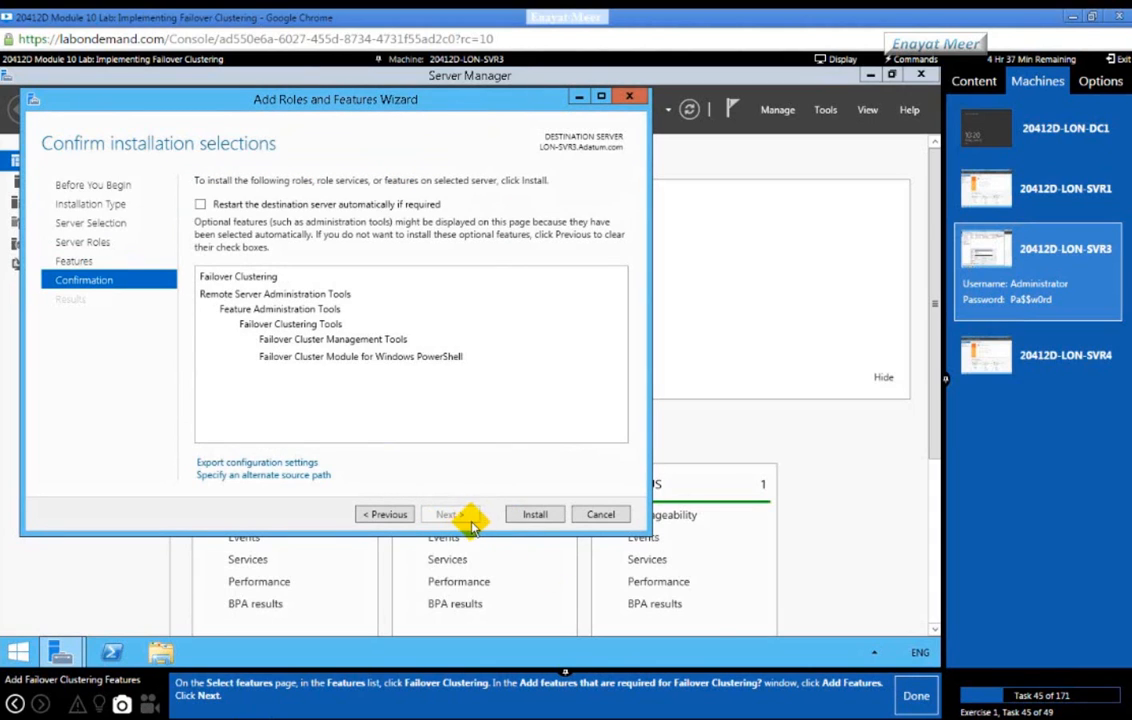
pyautogui.click(902, 696)
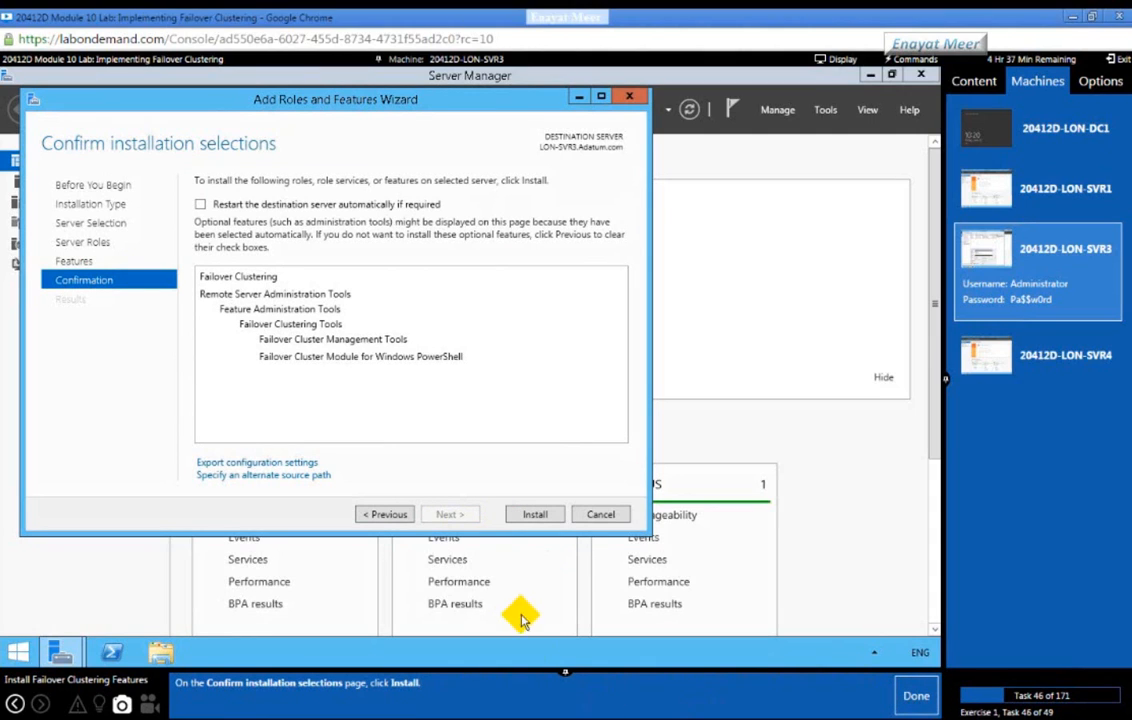
# Step: Install Failover Clustering on LON-SVR3 and close the wizard once it succeeds
pyautogui.click(531, 514)
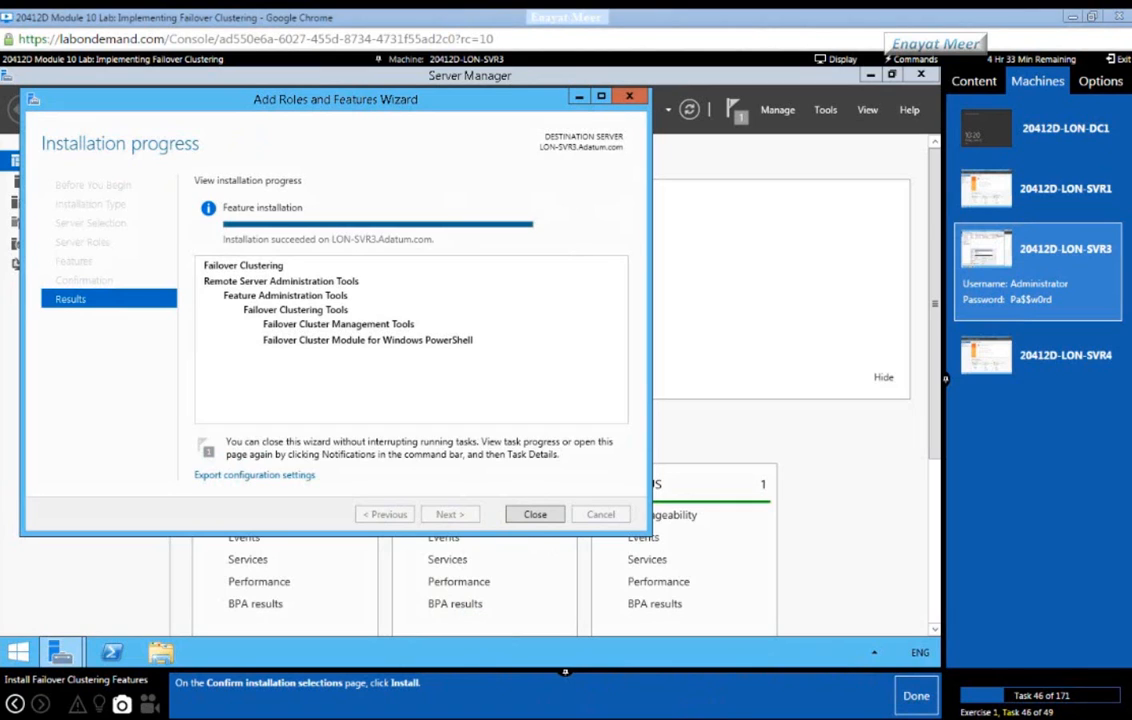
pyautogui.click(910, 693)
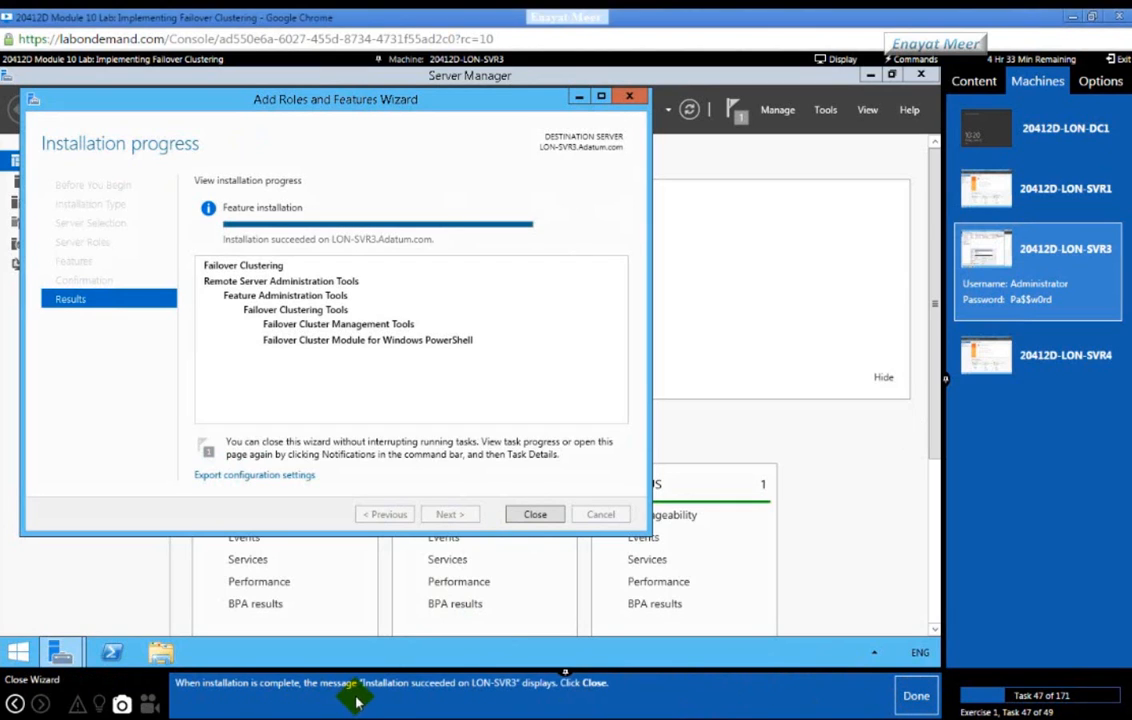
pyautogui.click(537, 516)
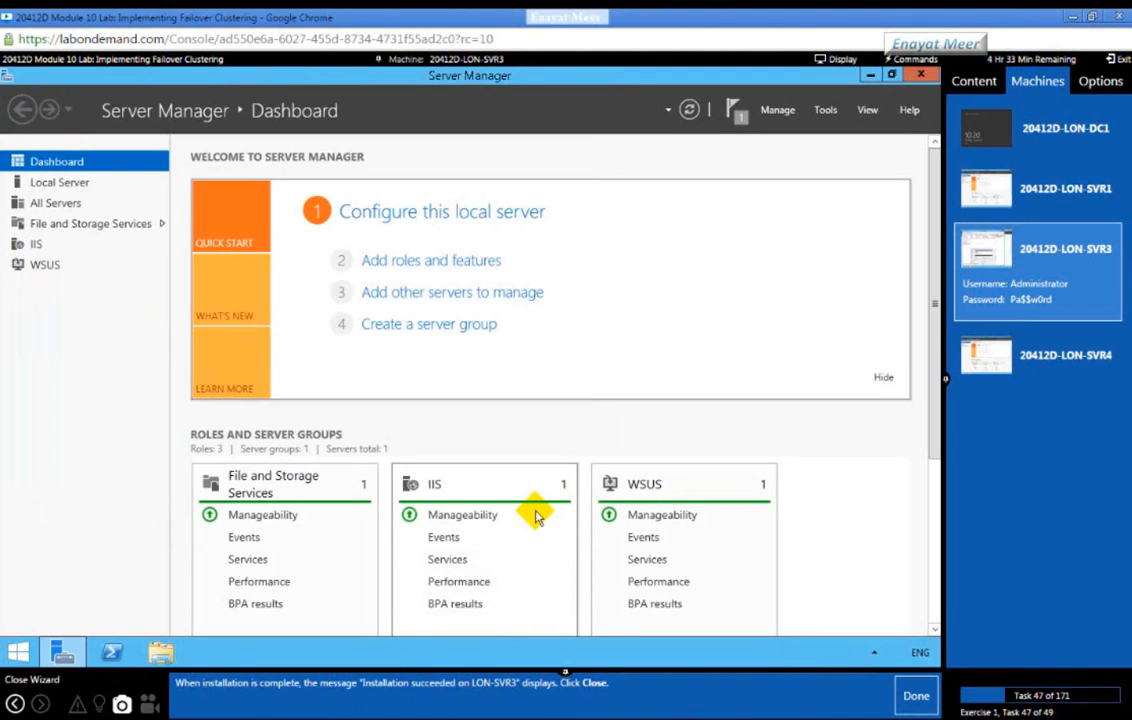
pyautogui.click(917, 697)
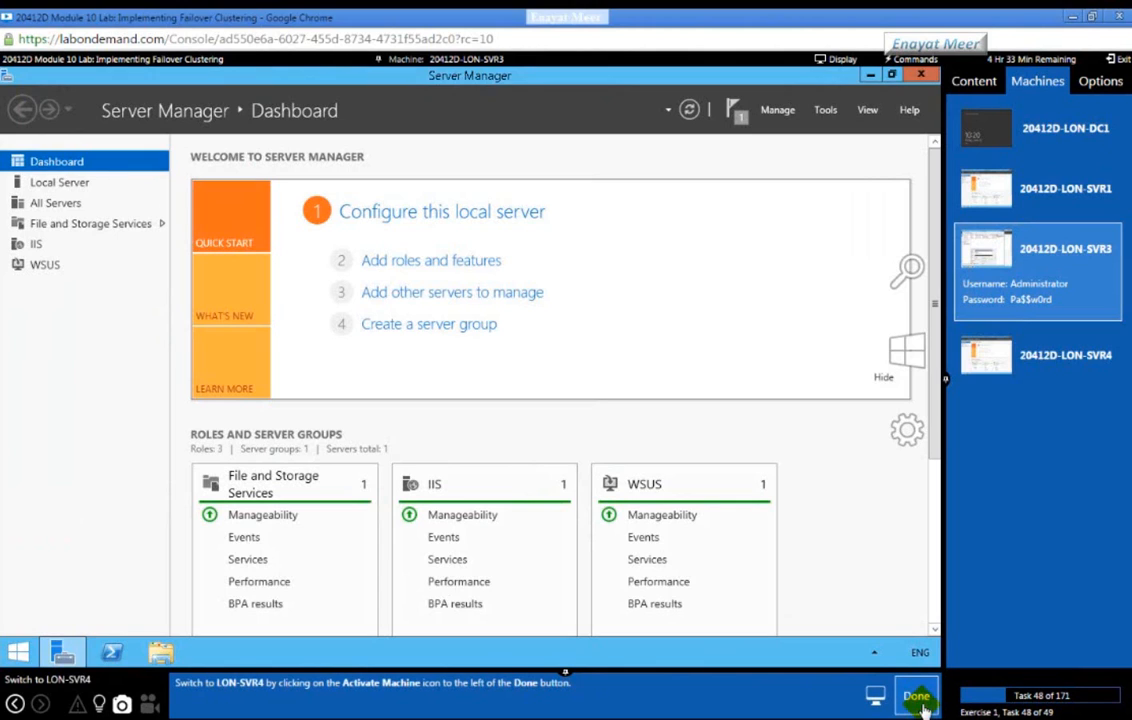
# Step: Switch to LON-SVR4 and run the Add Roles and Features wizard past server roles, adding none
pyautogui.click(1065, 355)
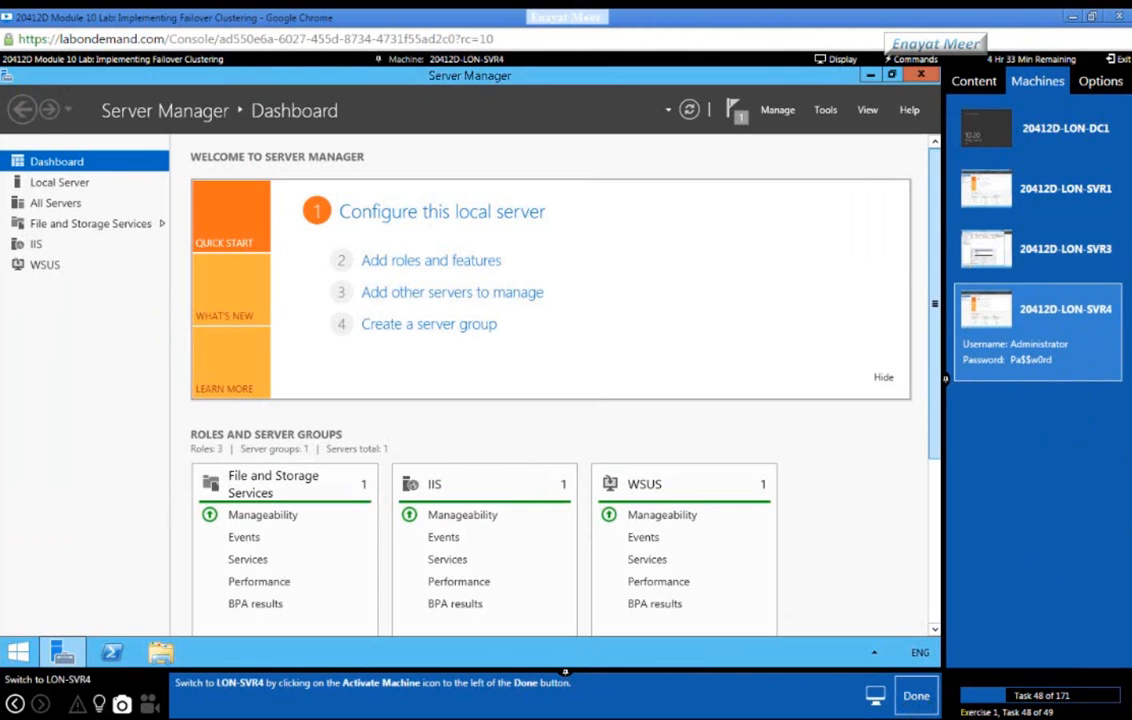
pyautogui.click(915, 700)
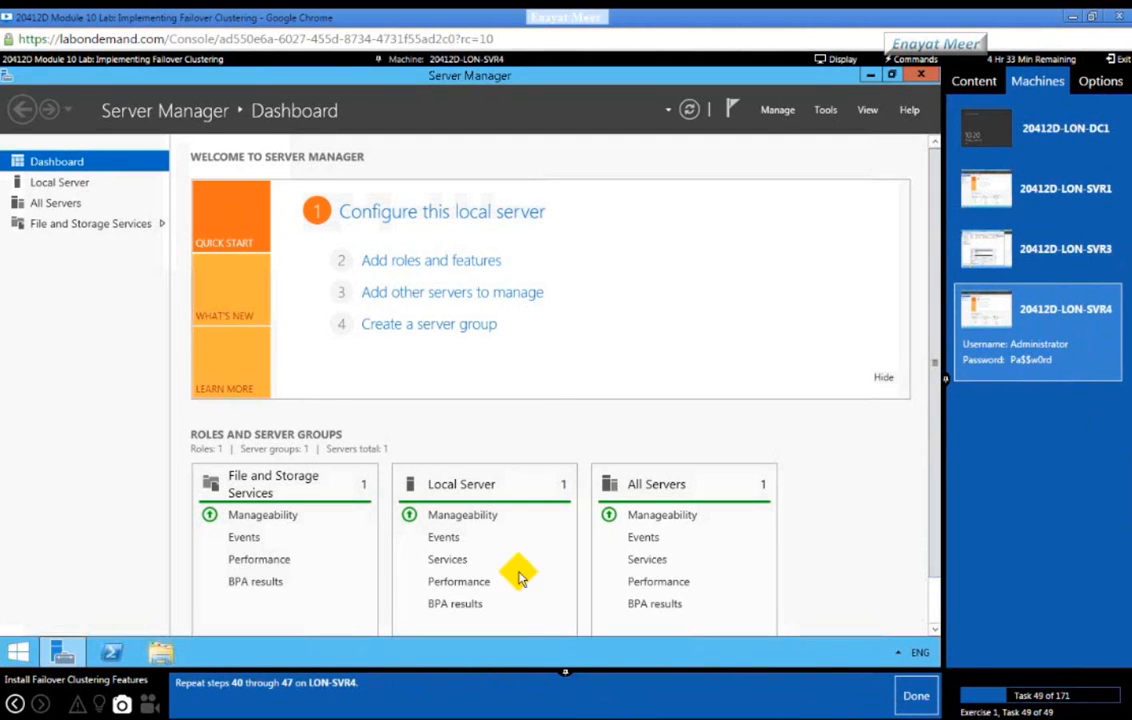
pyautogui.click(452, 261)
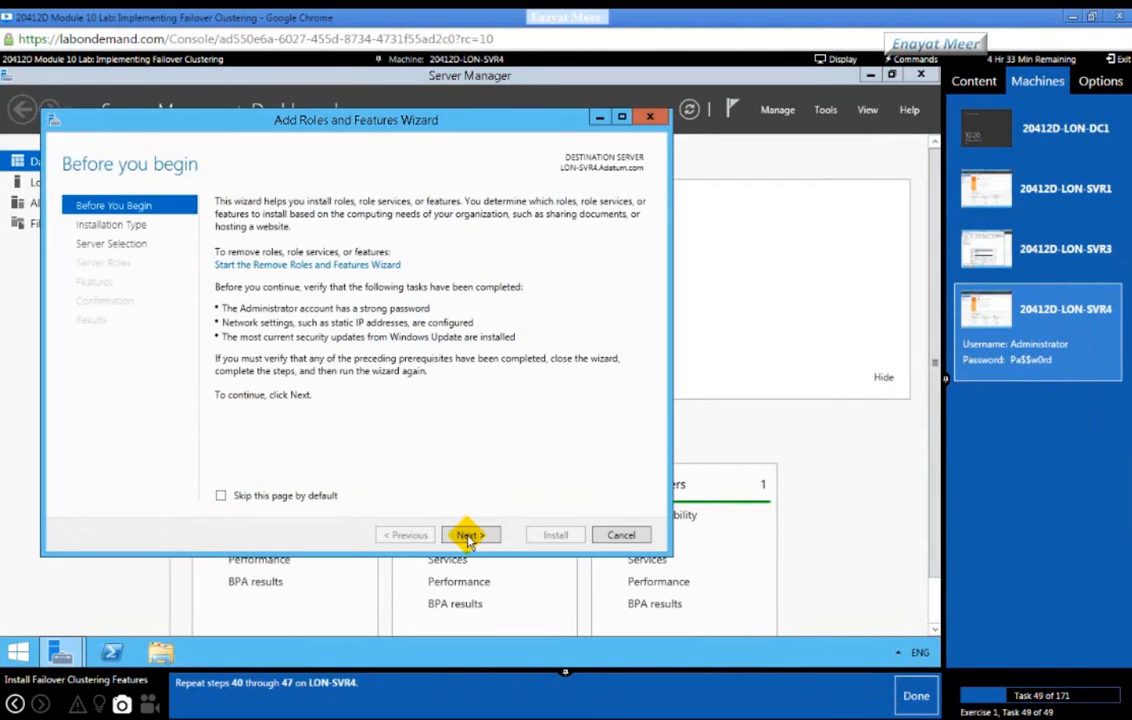
pyautogui.click(468, 535)
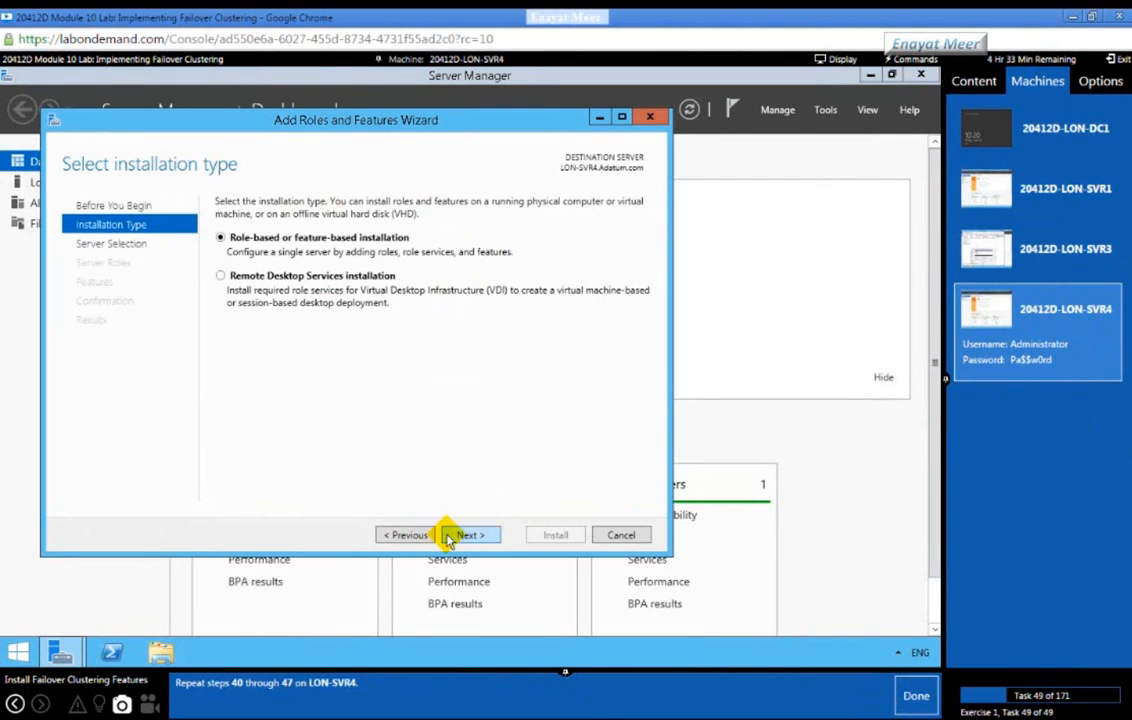
pyautogui.click(467, 536)
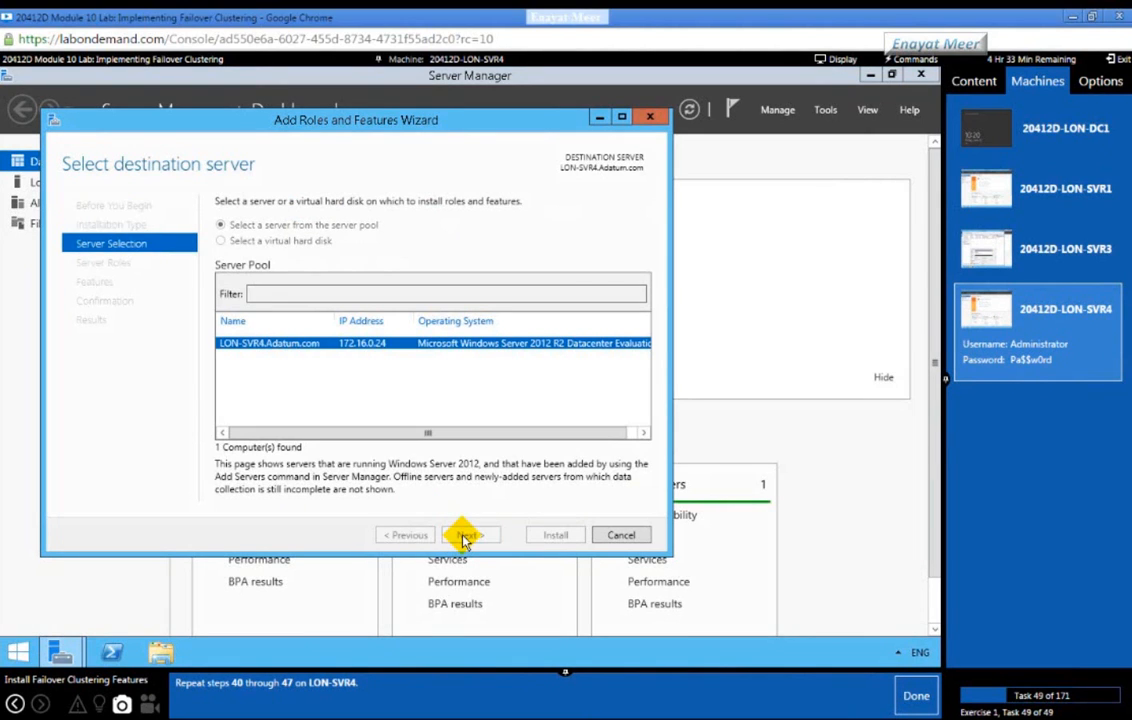
pyautogui.click(466, 536)
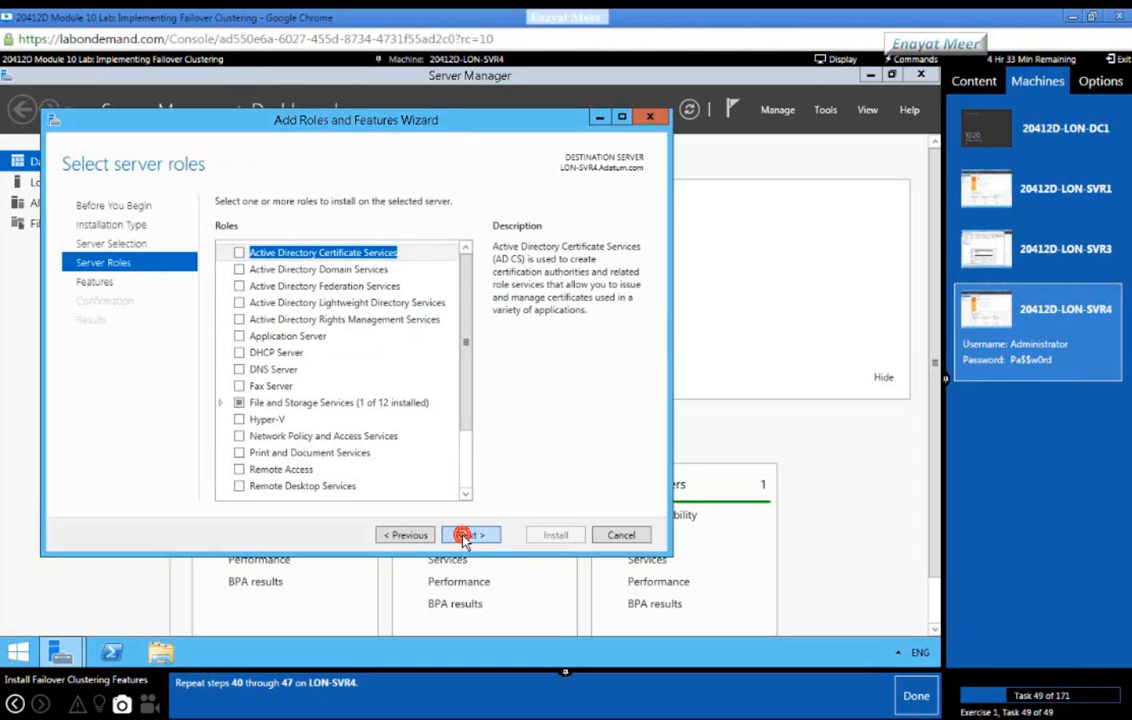
pyautogui.click(466, 536)
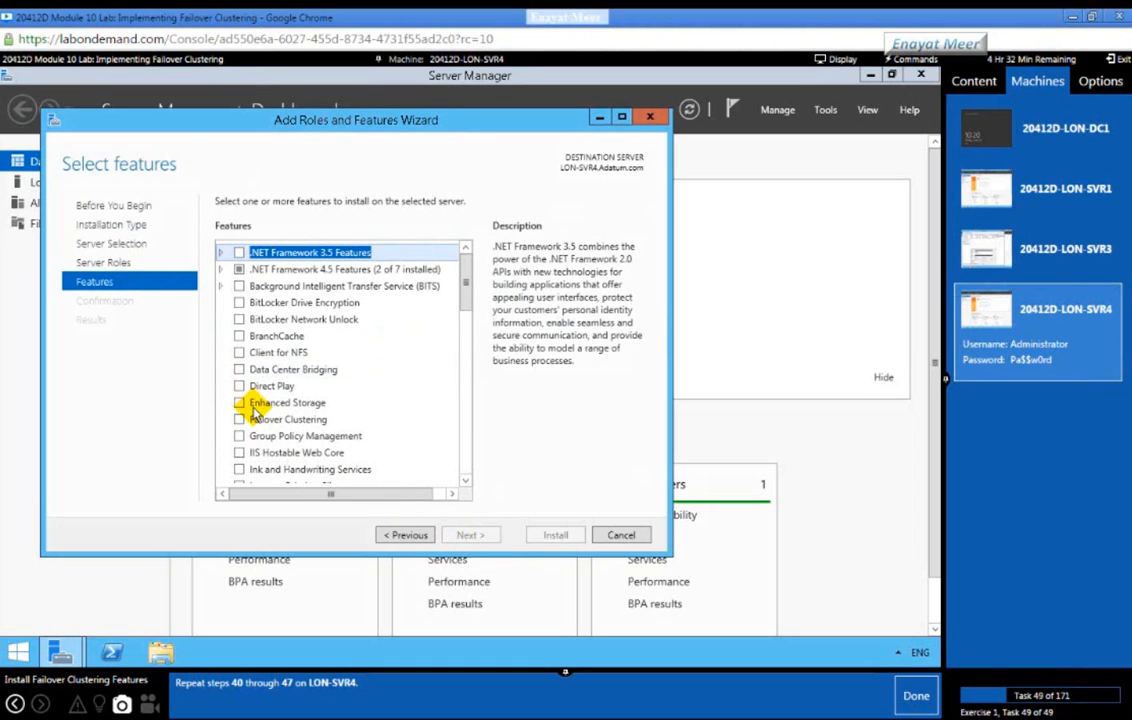
# Step: Install Failover Clustering on LON-SVR4, close the wizard, and complete the exercise's final task
pyautogui.click(240, 420)
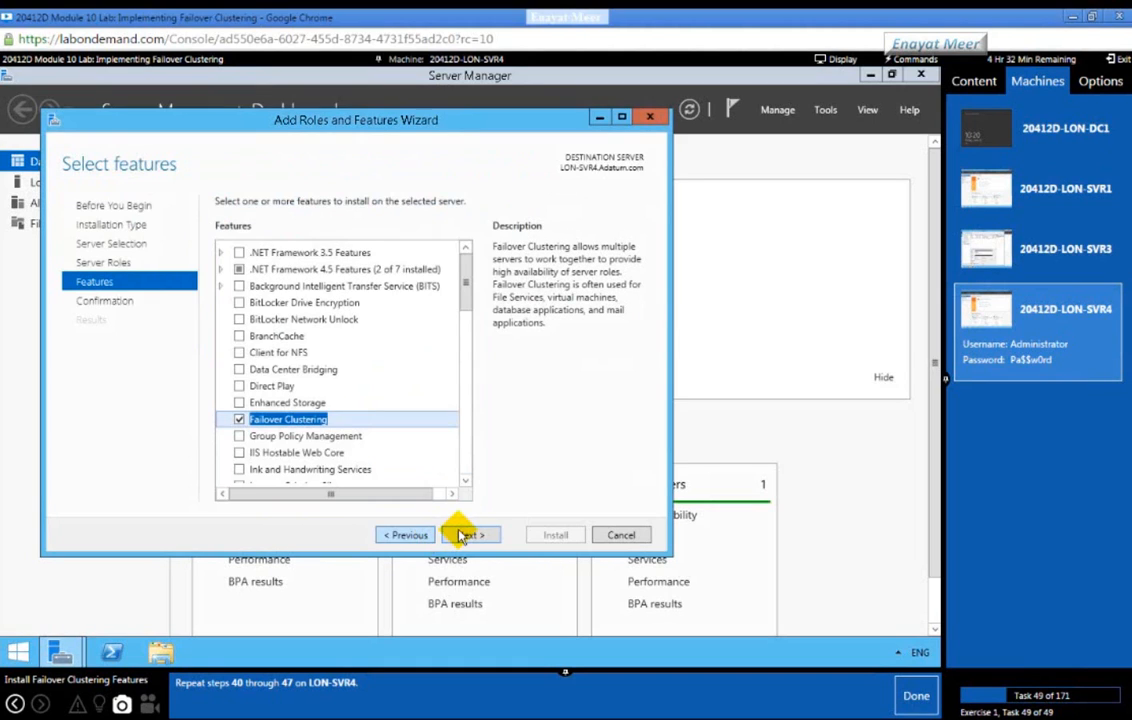
pyautogui.click(460, 537)
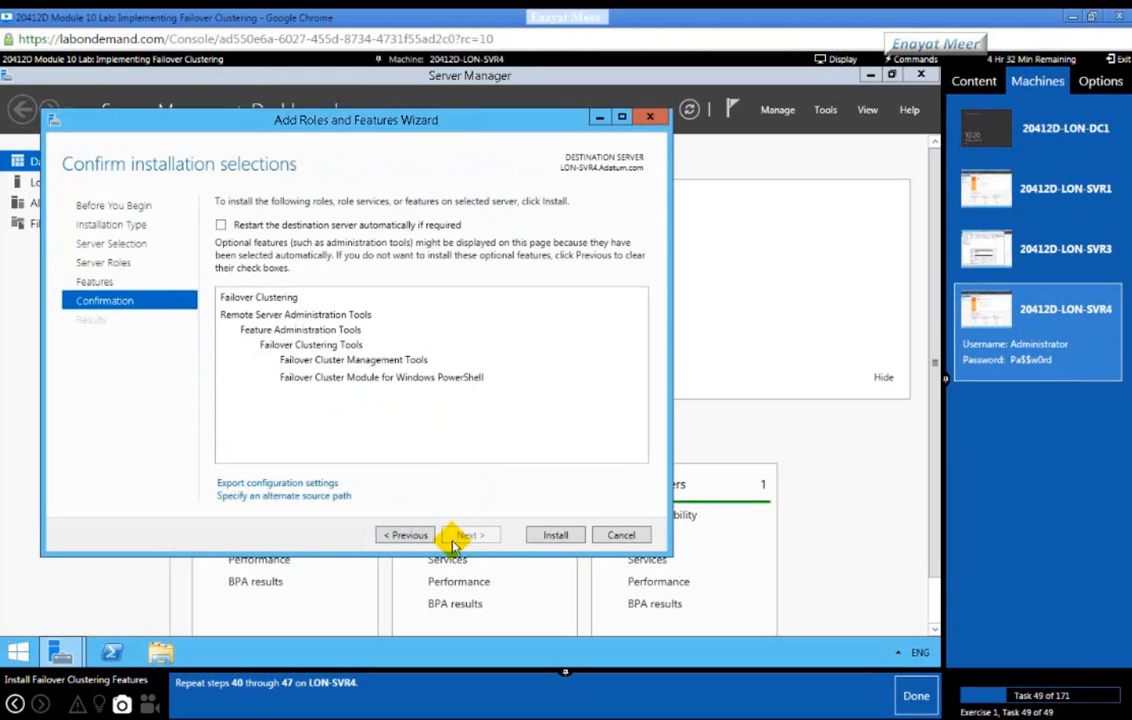
pyautogui.click(555, 536)
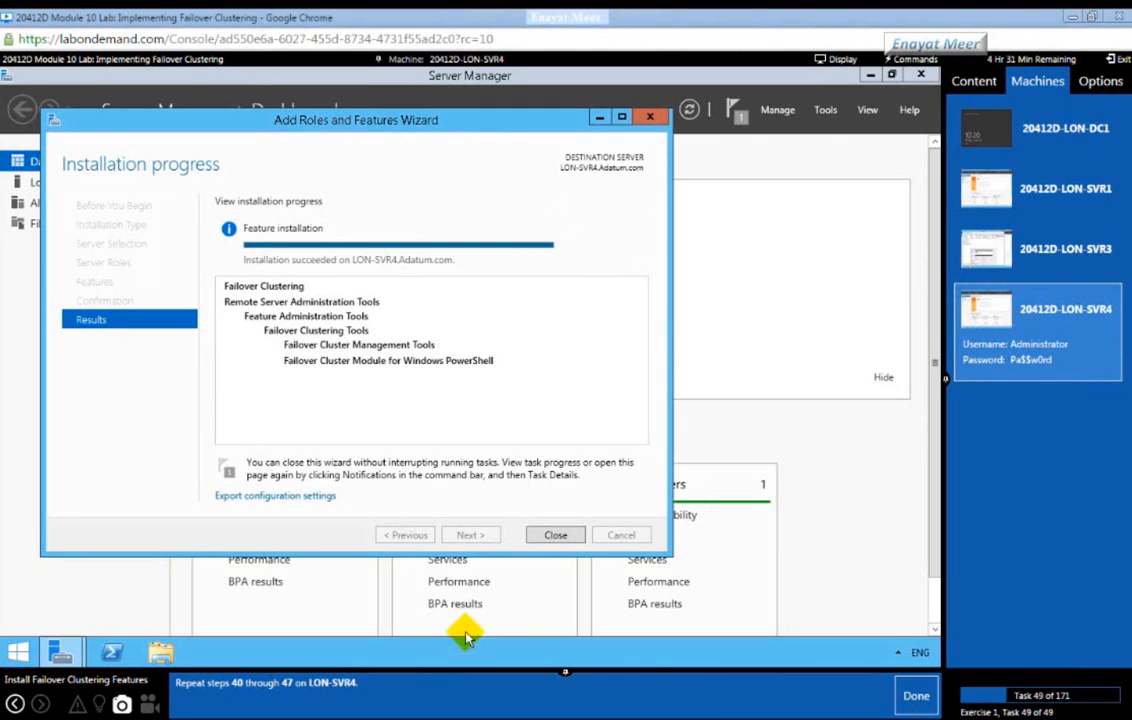
pyautogui.click(554, 537)
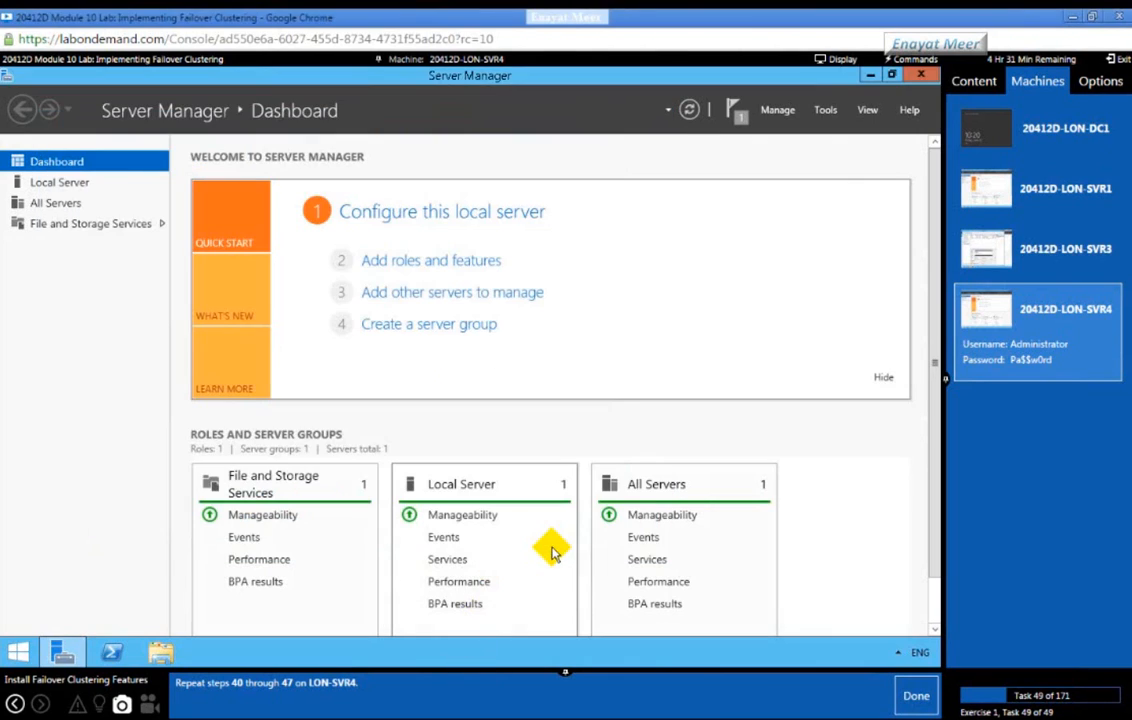
pyautogui.click(912, 700)
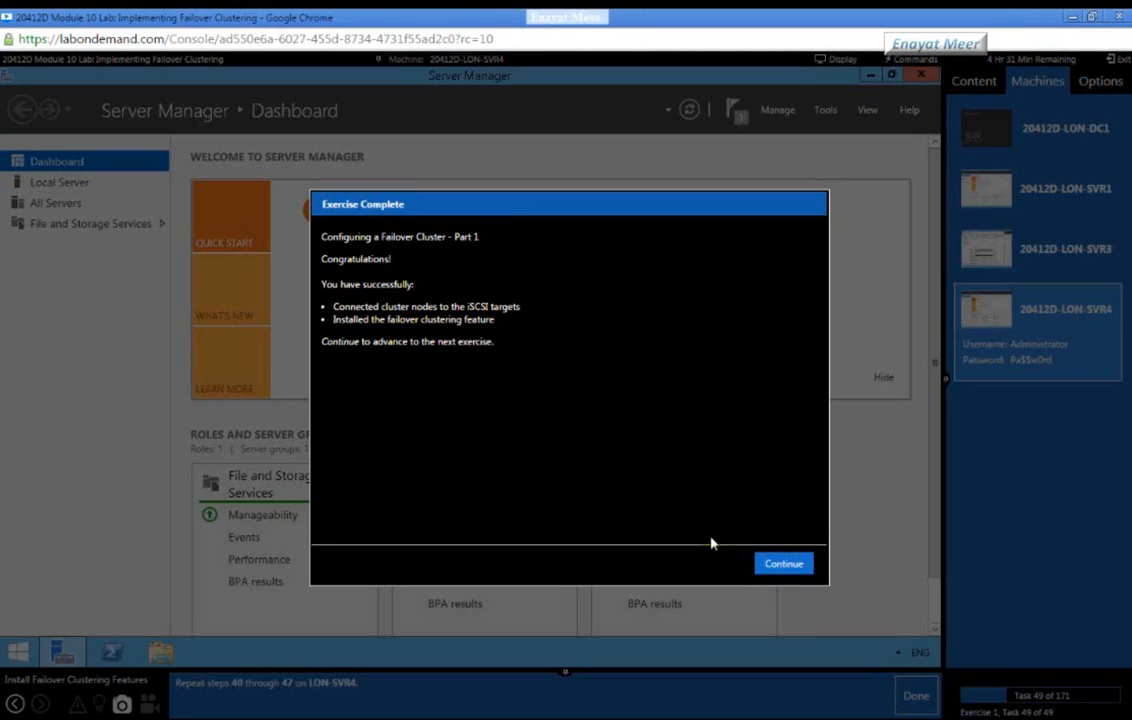
# Step: Continue past the Exercise Complete and Part 2 dialogs, then switch to LON-SVR3 and mark the task done
pyautogui.click(783, 566)
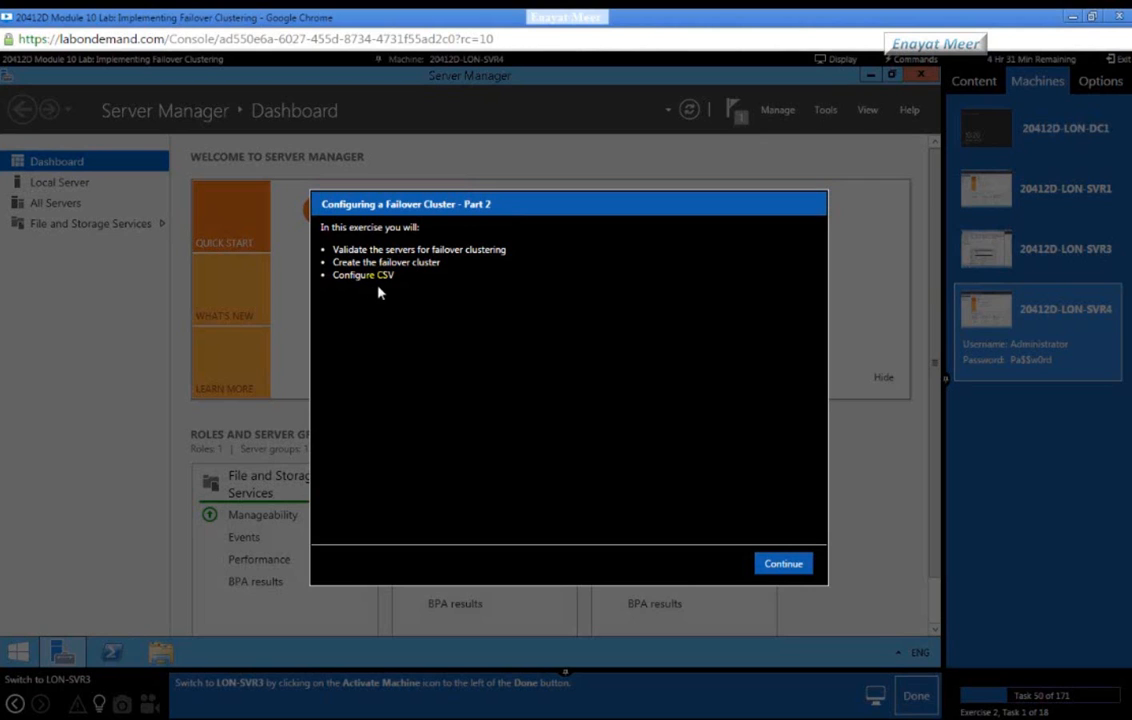
pyautogui.click(786, 565)
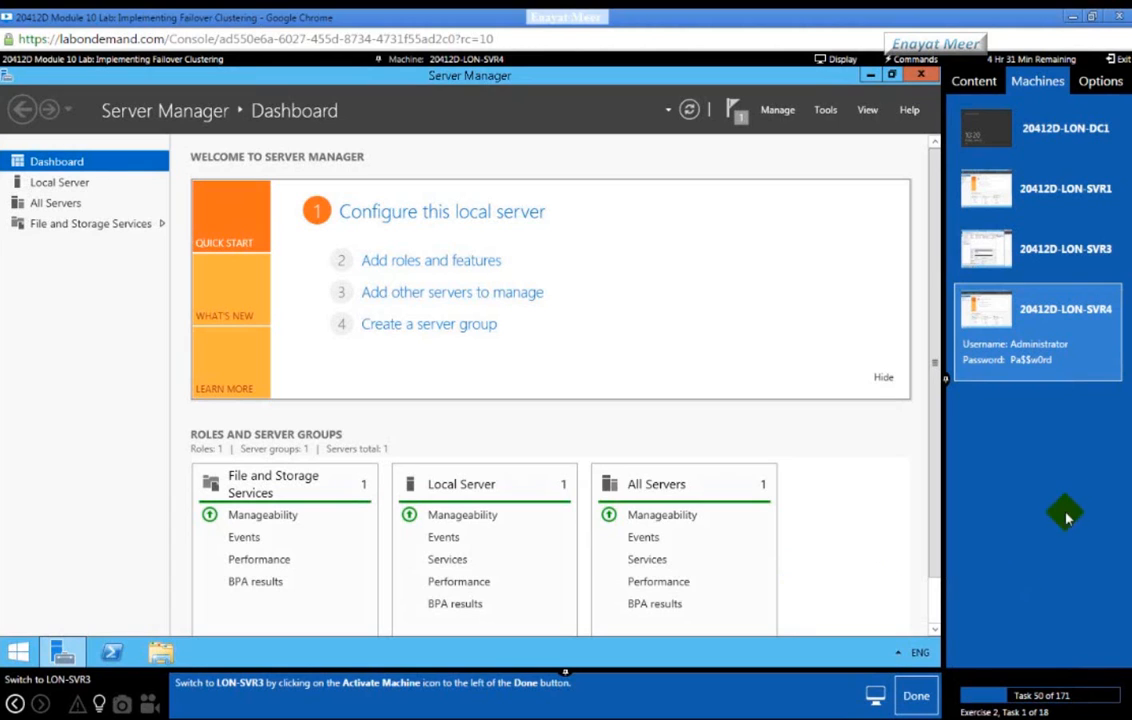
pyautogui.click(1060, 266)
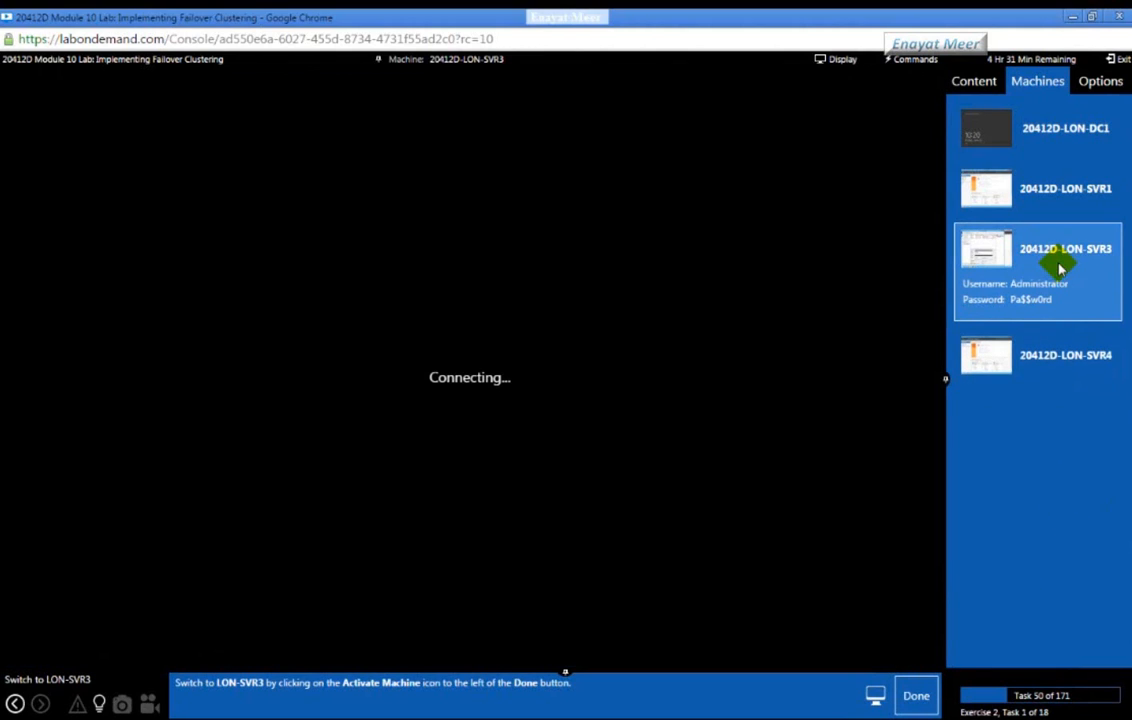
pyautogui.click(916, 700)
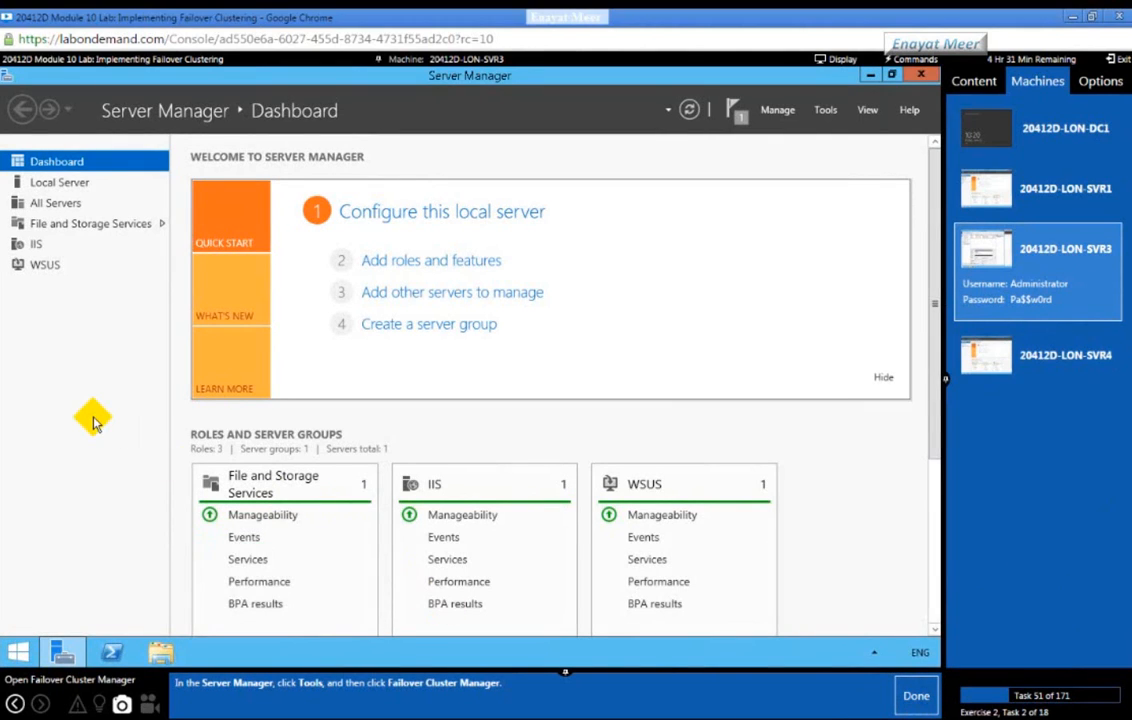
# Step: Launch Failover Cluster Manager from Tools on LON-SVR3 and start Validate Configuration
pyautogui.click(824, 111)
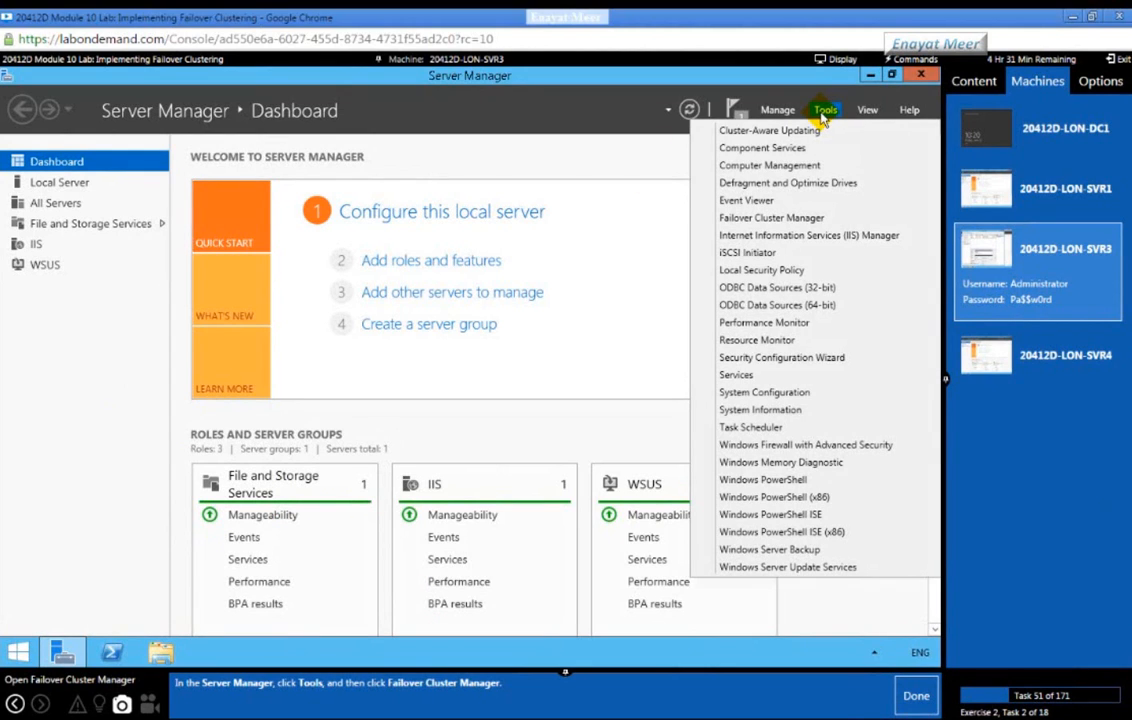
pyautogui.click(760, 219)
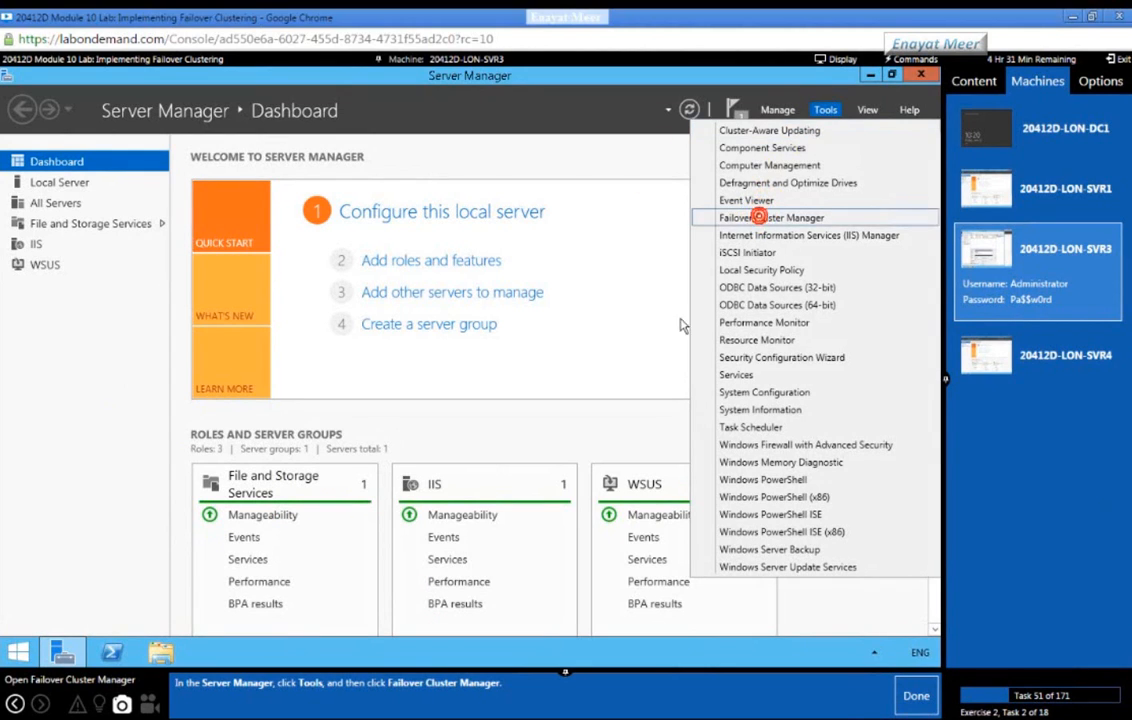
pyautogui.click(913, 696)
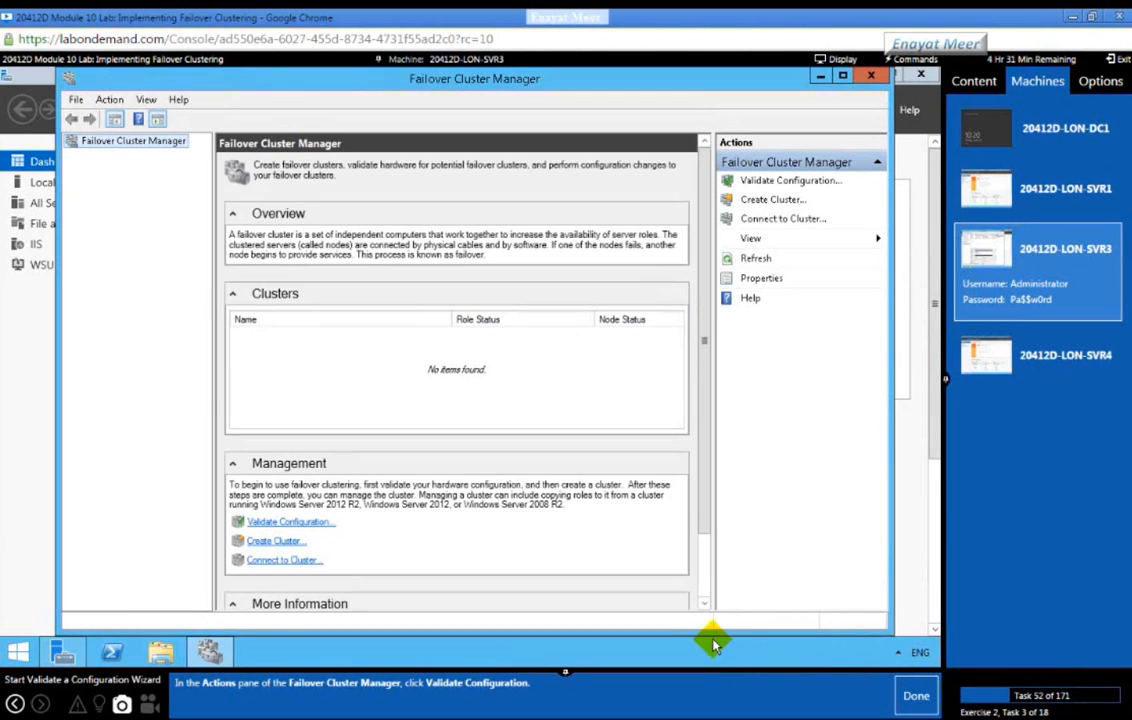
pyautogui.click(789, 182)
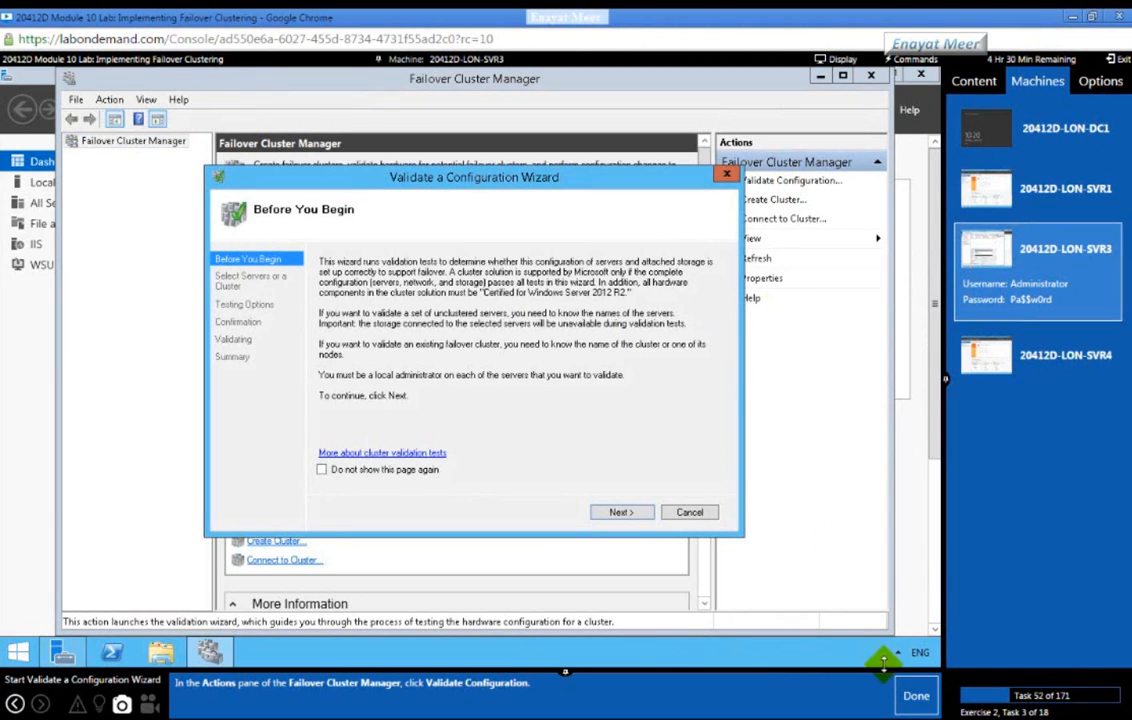
# Step: Add LON-SVR3 and LON-SVR4 to the validation server list and continue to Testing Options
pyautogui.click(910, 694)
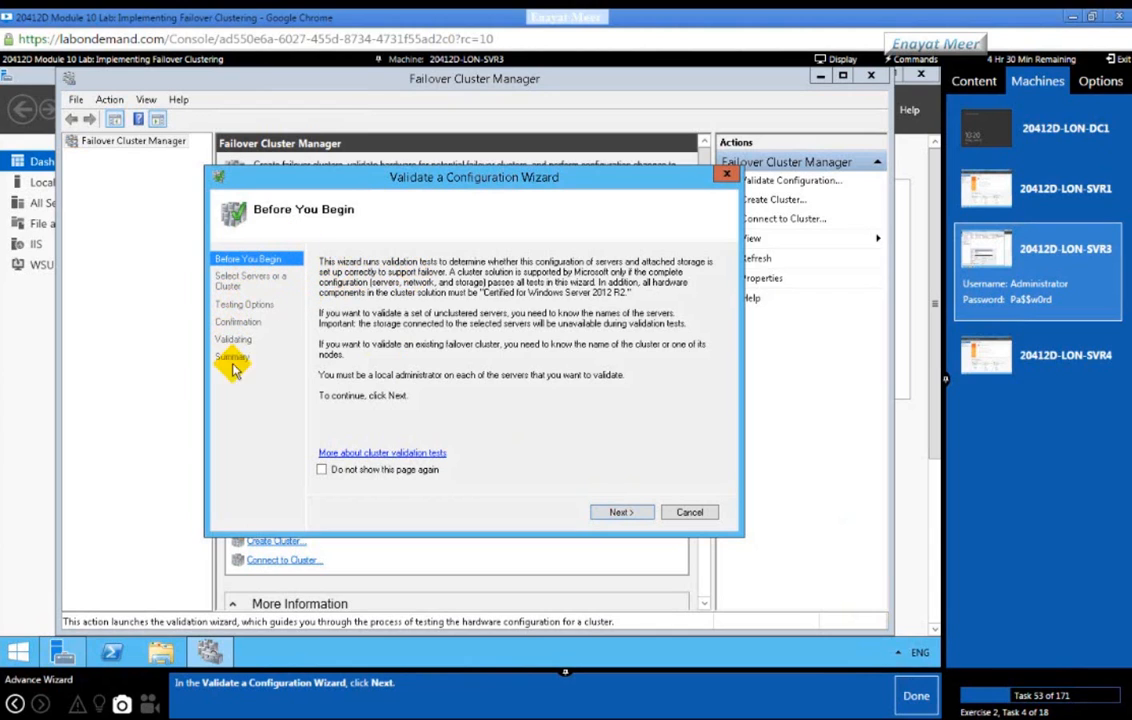
pyautogui.click(613, 511)
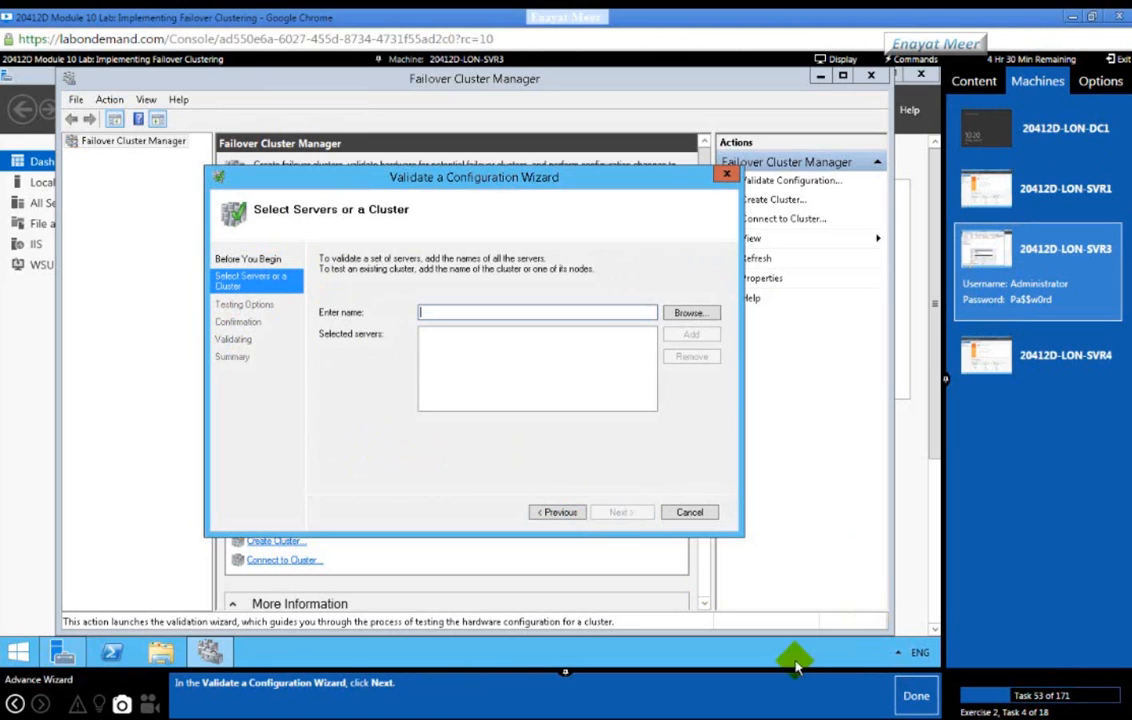
pyautogui.click(910, 697)
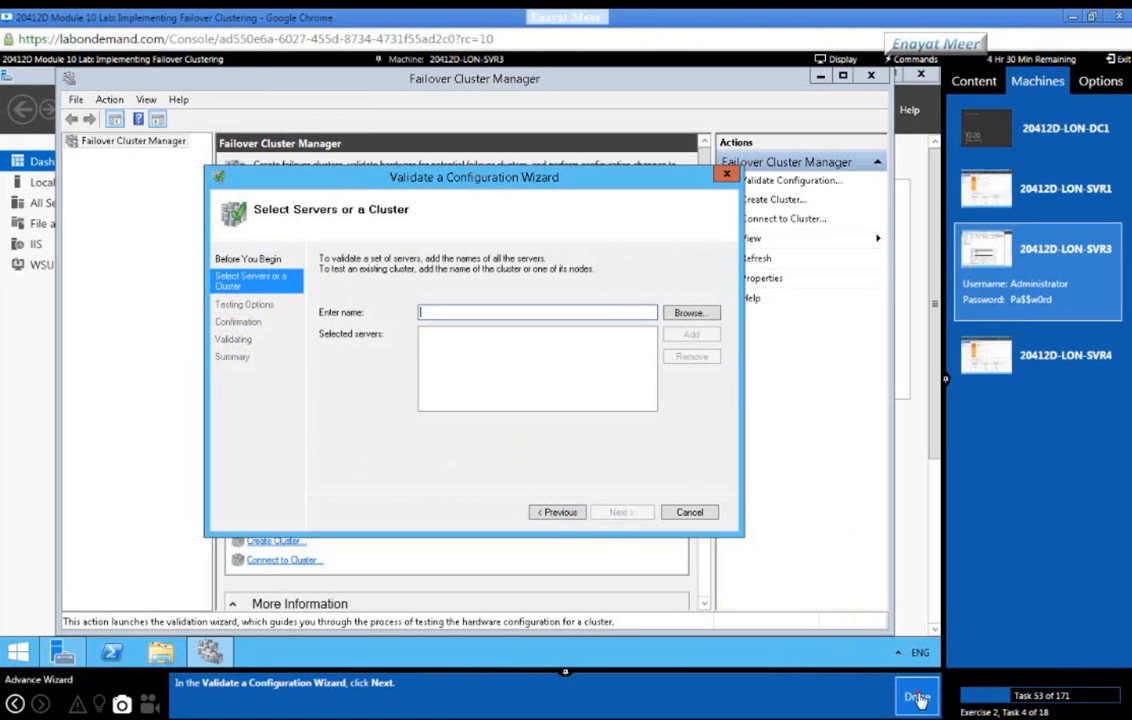
pyautogui.click(505, 311)
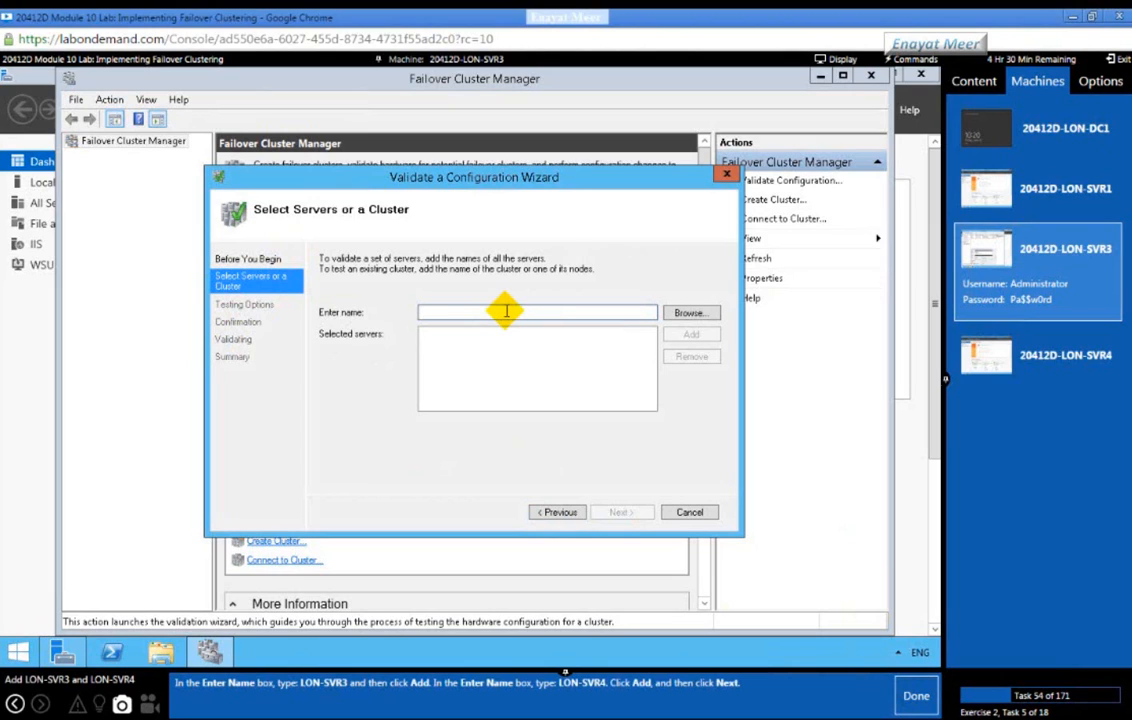
pyautogui.write('LON')
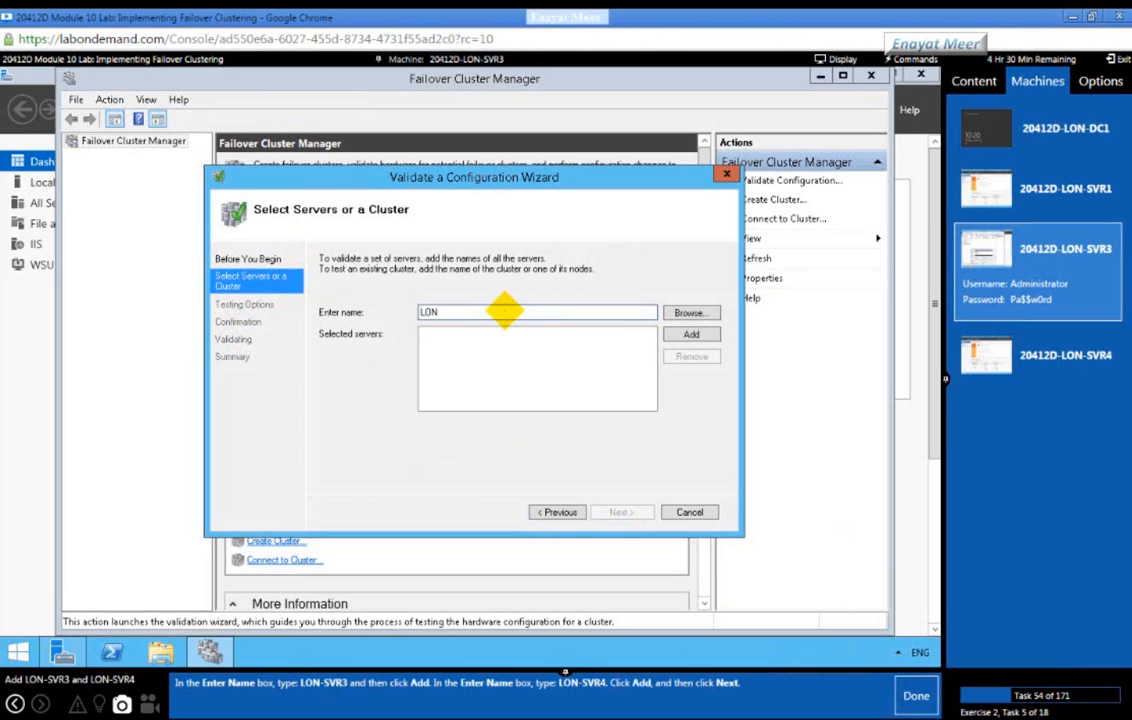
pyautogui.write('-SVR3')
pyautogui.click(691, 333)
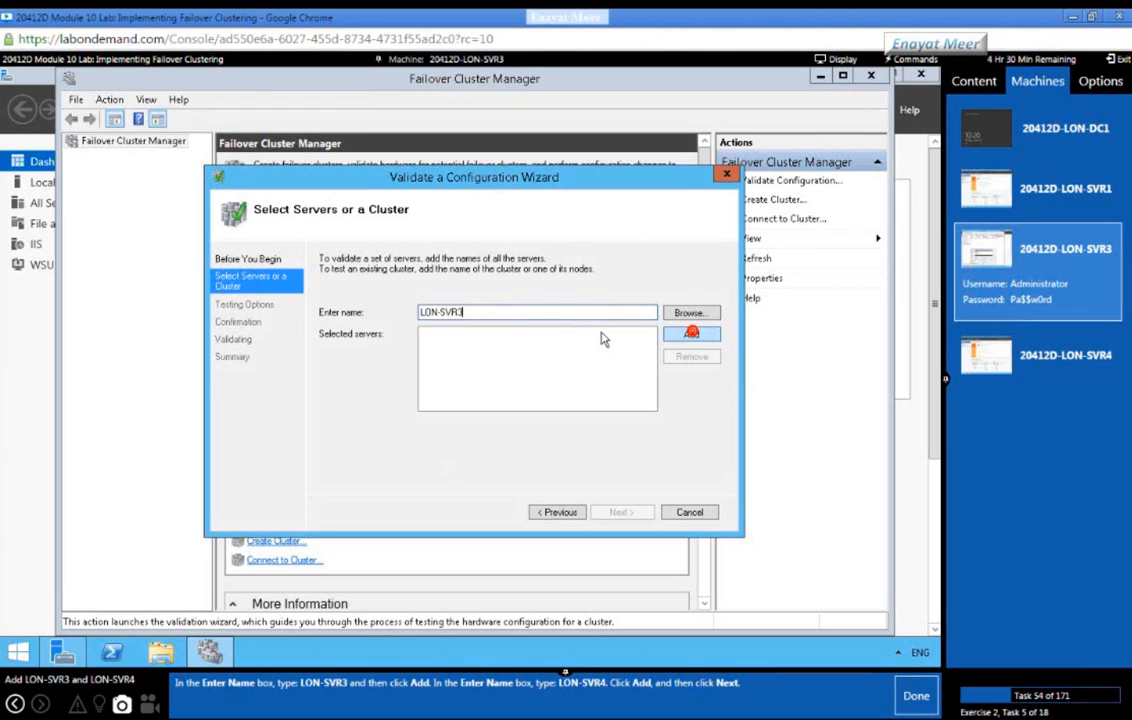
pyautogui.click(506, 311)
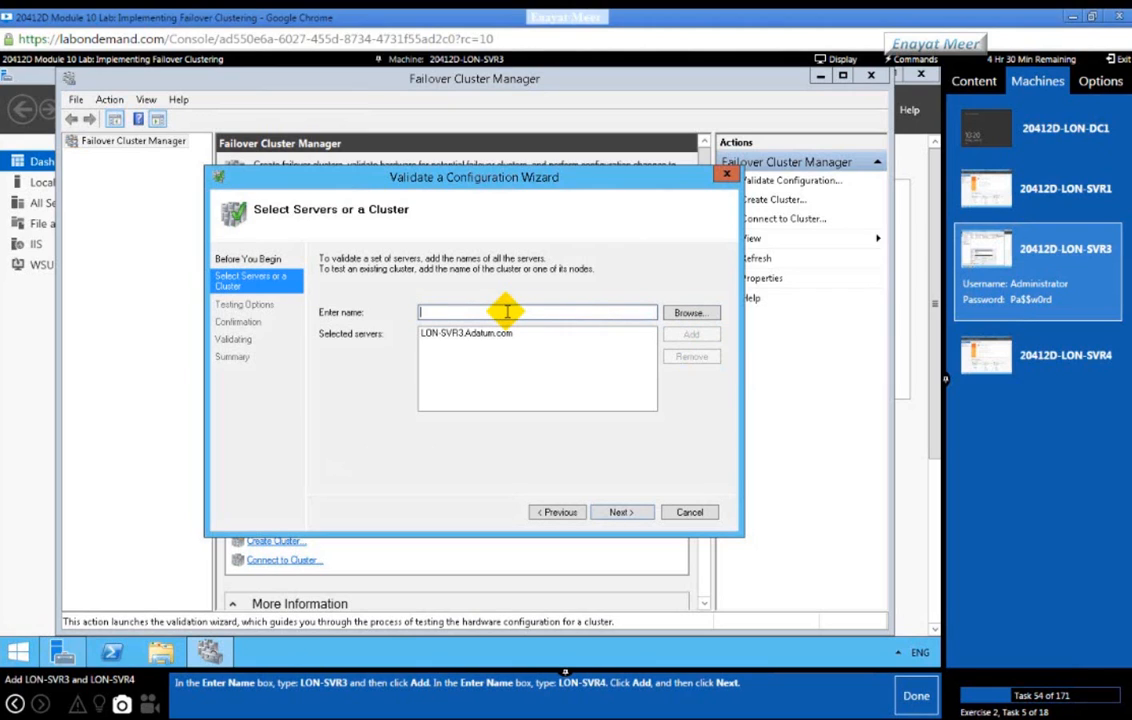
pyautogui.write('LON-SVR')
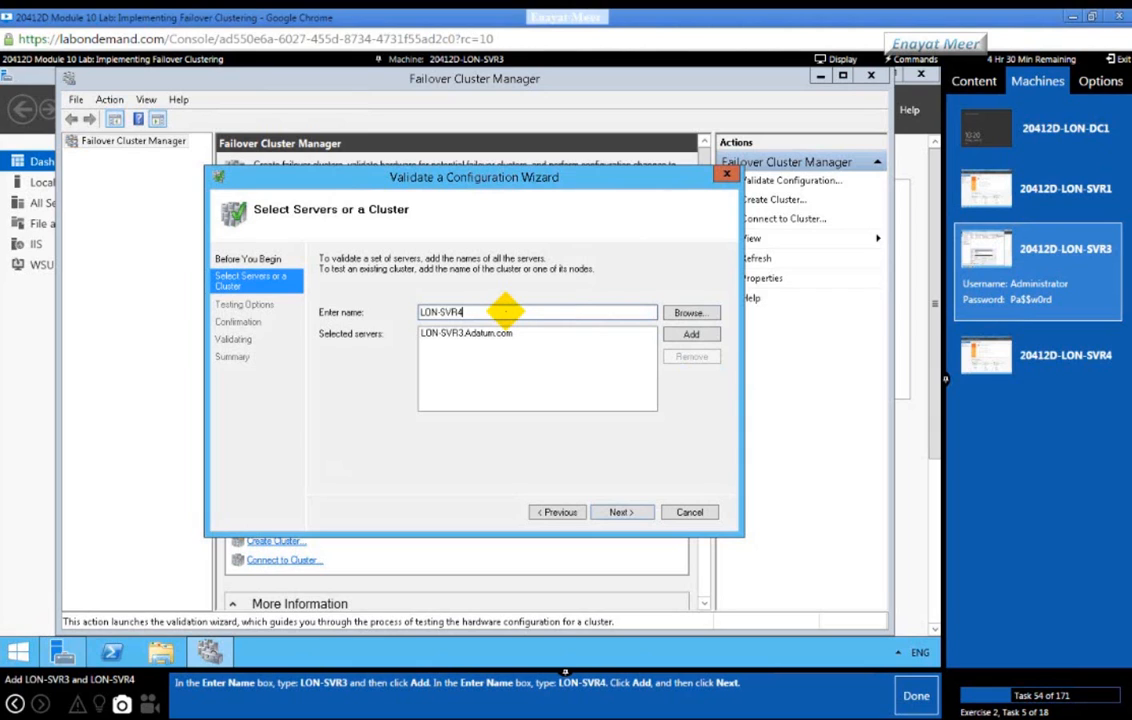
pyautogui.write('4')
pyautogui.click(680, 335)
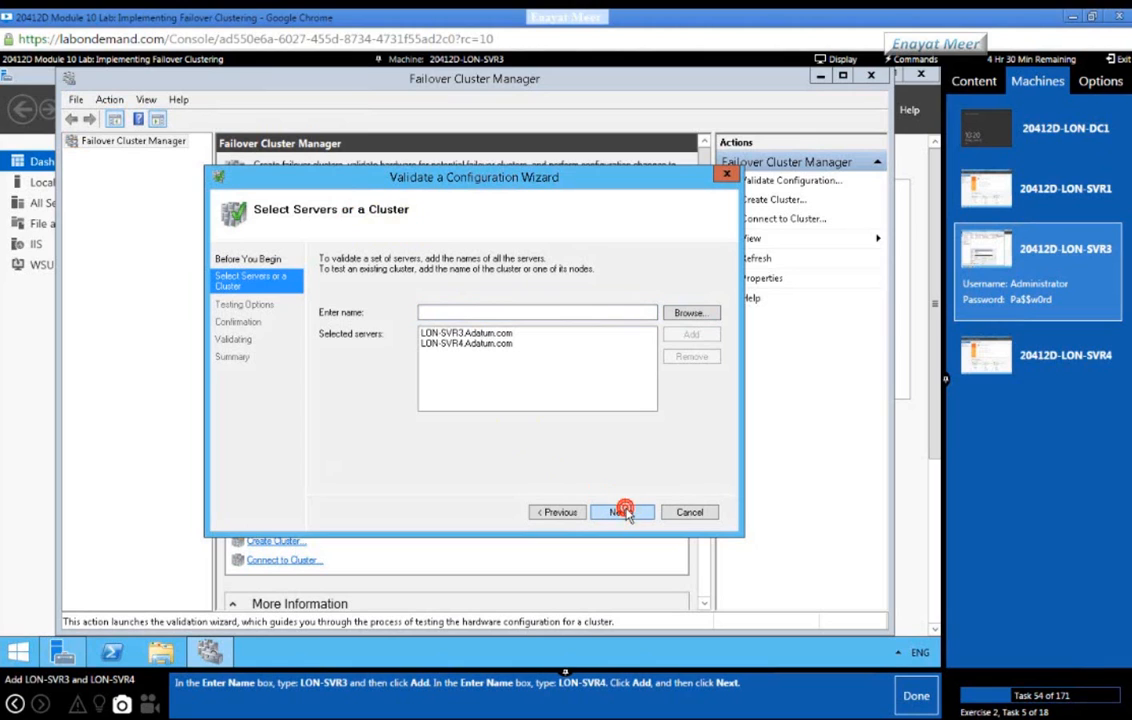
pyautogui.click(623, 512)
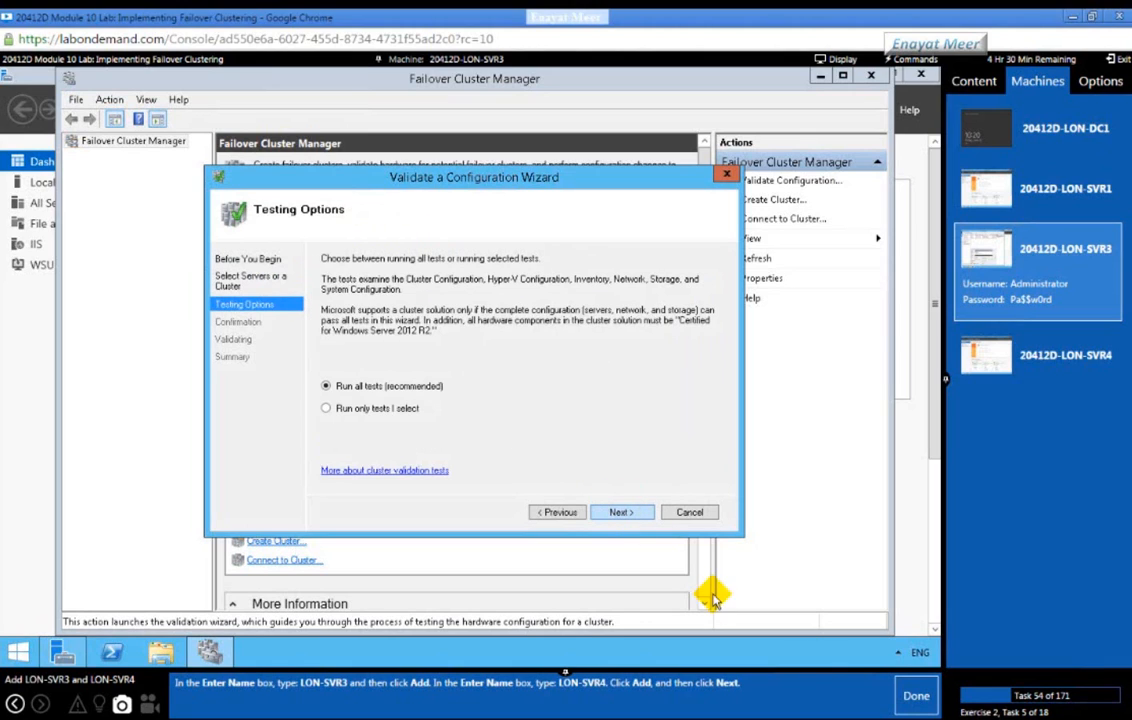
# Step: Keep Run all tests, review the confirmation list, and start the validation tests
pyautogui.click(903, 694)
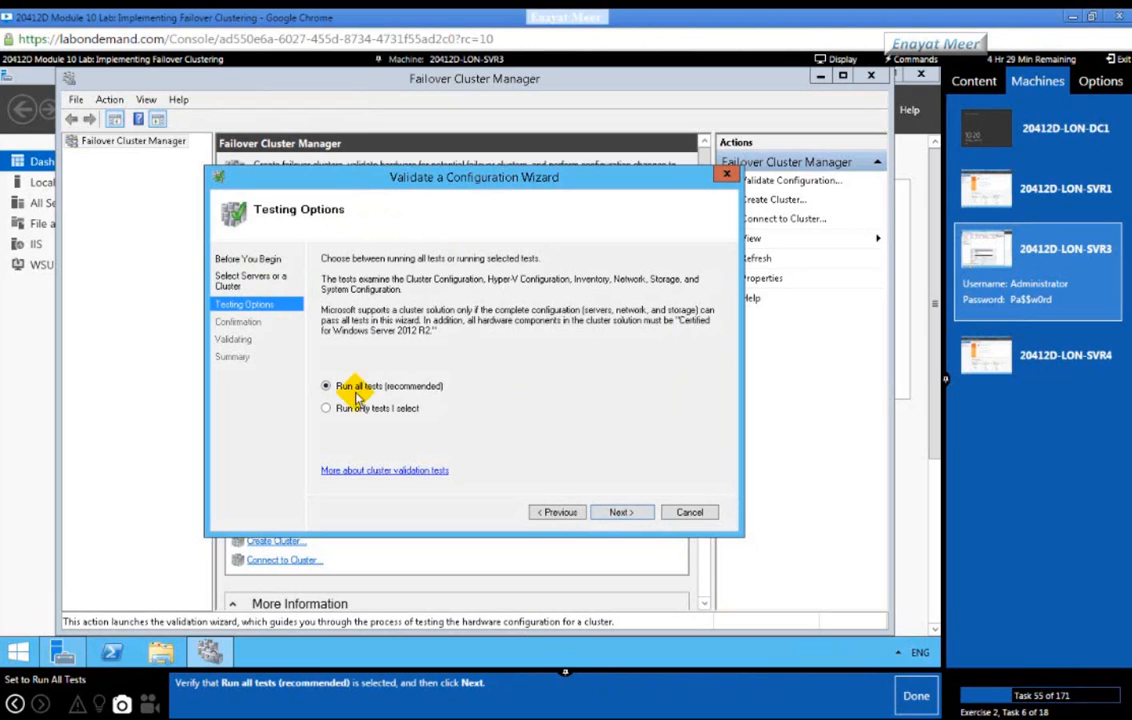
pyautogui.click(621, 512)
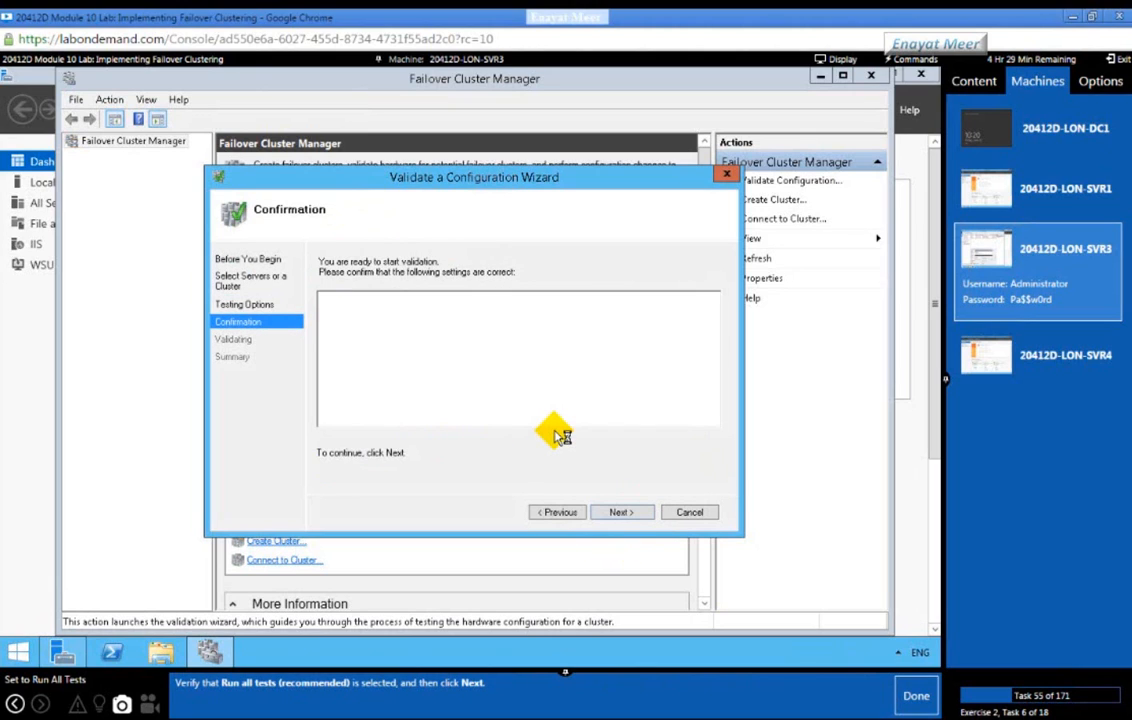
pyautogui.click(917, 704)
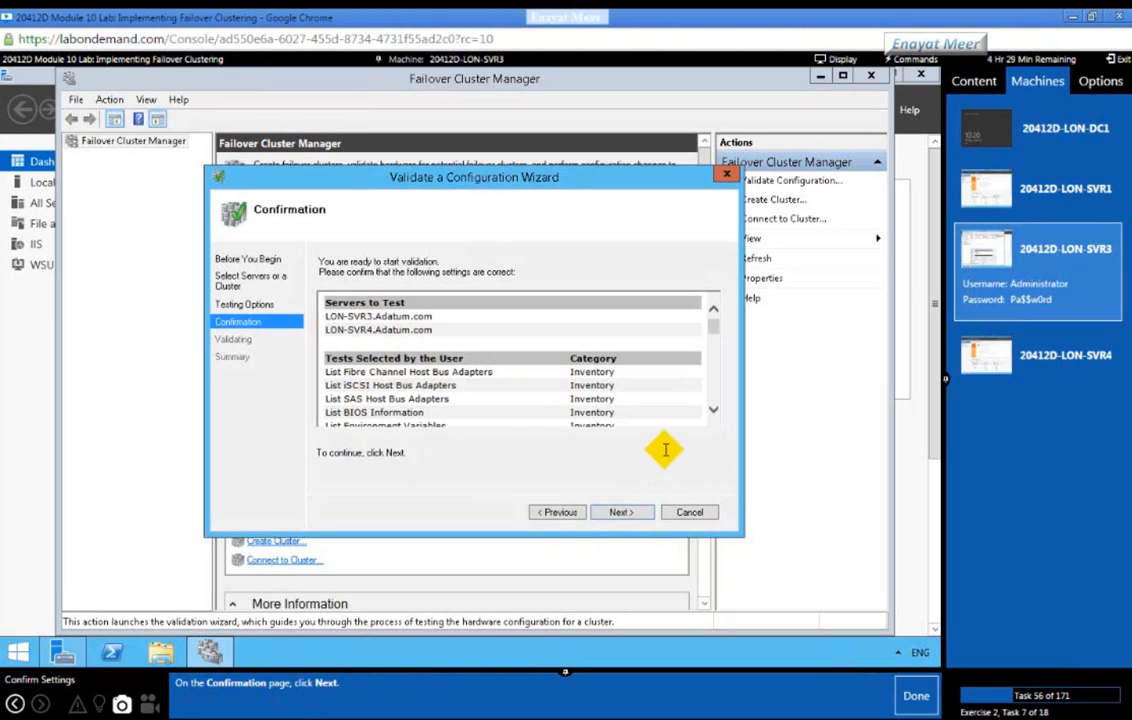
pyautogui.moveTo(715, 325); pyautogui.dragTo(718, 400)
pyautogui.click(714, 392)
pyautogui.scroll(10, 720, 338)
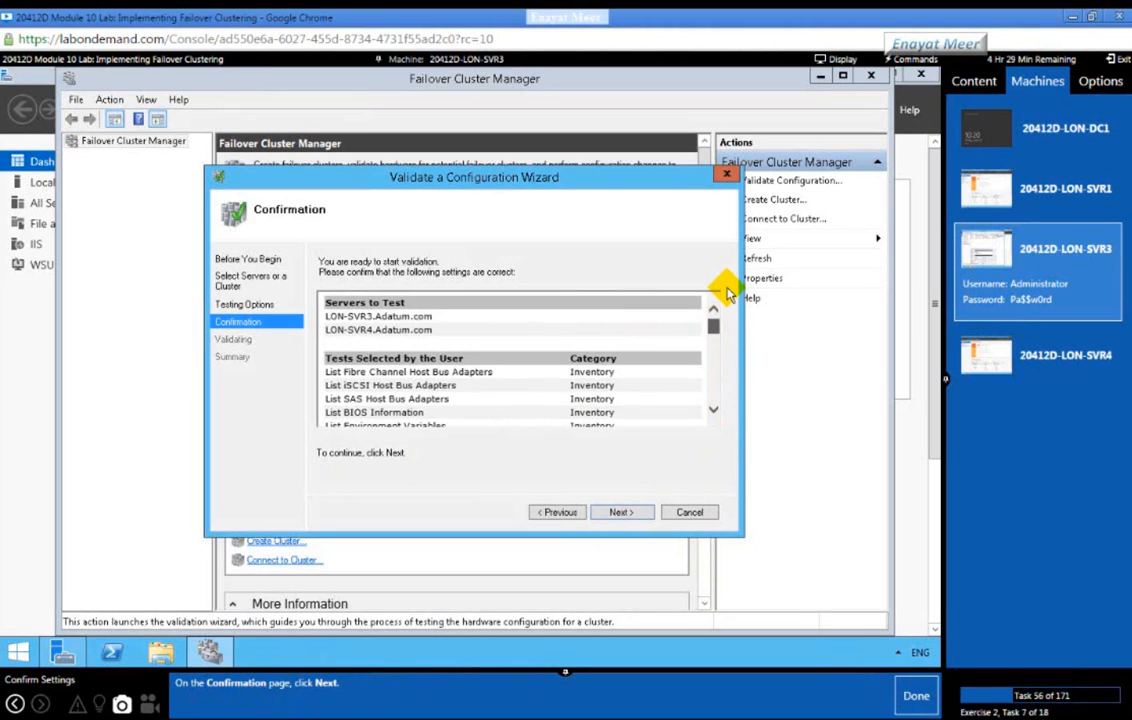
pyautogui.click(620, 511)
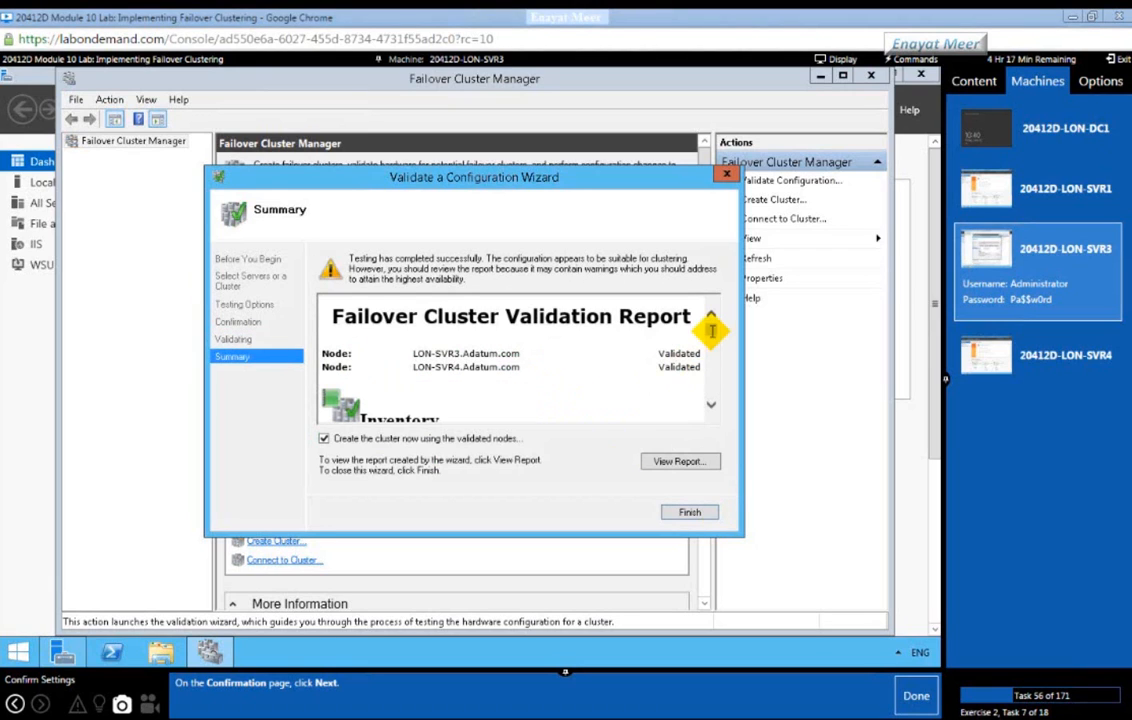
pyautogui.click(712, 369)
pyautogui.click(712, 372)
pyautogui.click(711, 382)
pyautogui.click(712, 408)
pyautogui.click(712, 408)
pyautogui.click(712, 408)
pyautogui.click(712, 408)
pyautogui.click(712, 408)
pyautogui.click(712, 408)
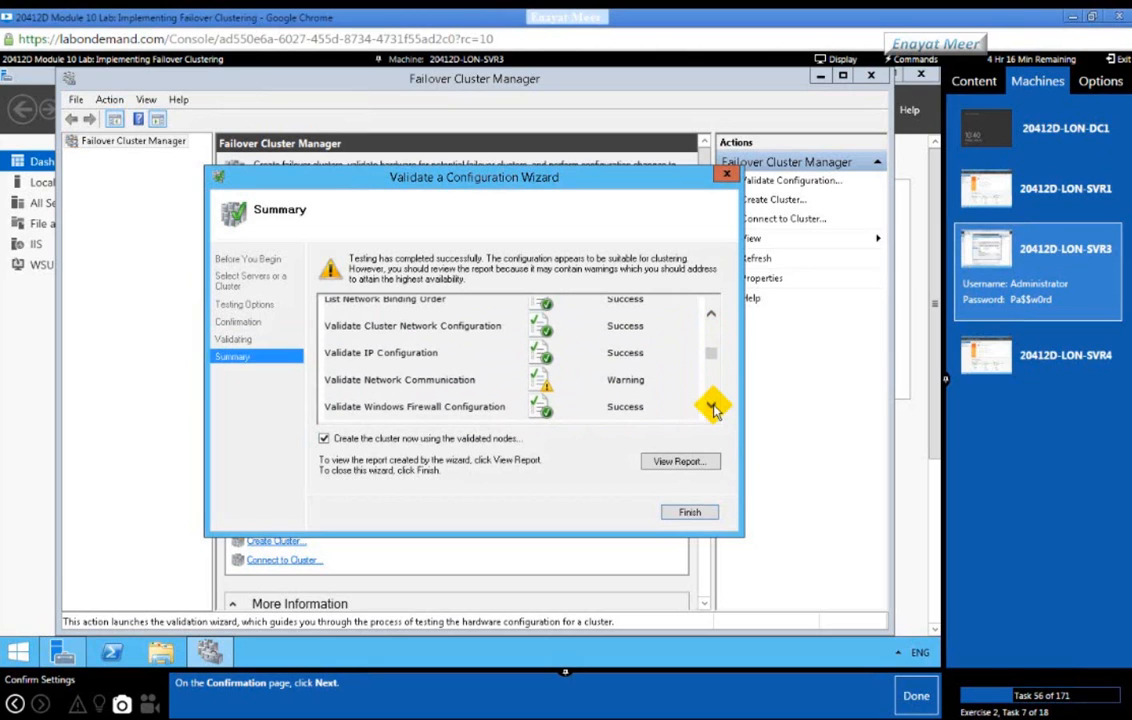
pyautogui.click(712, 408)
pyautogui.click(712, 406)
pyautogui.click(712, 406)
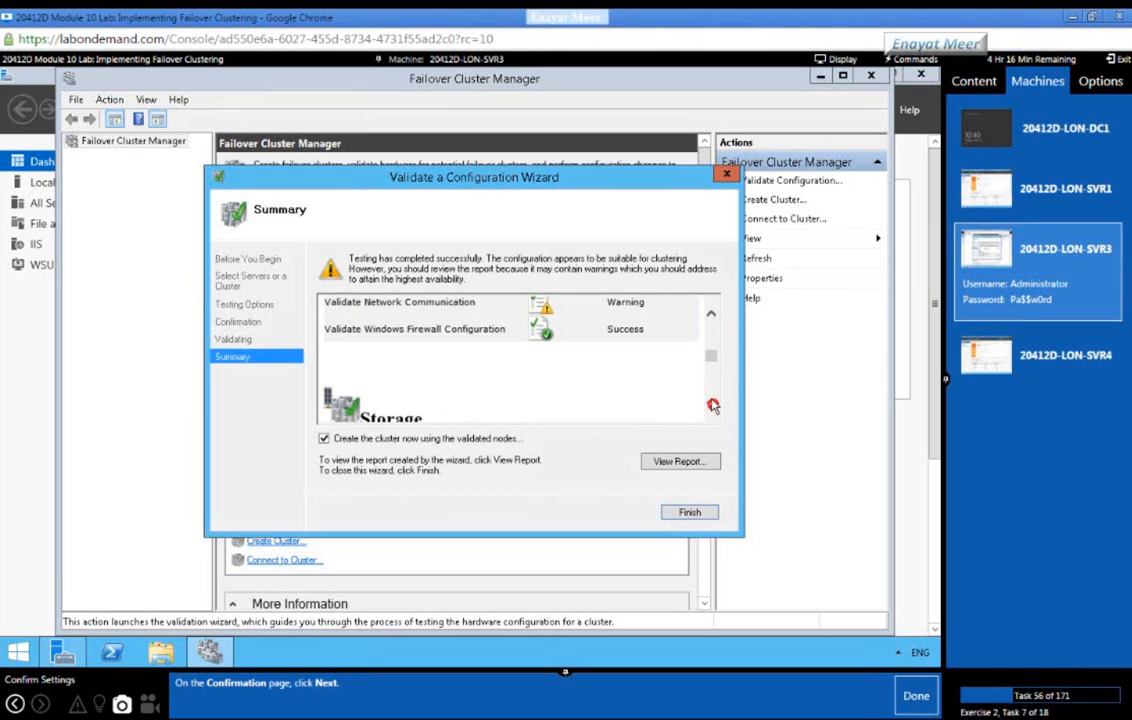
pyautogui.click(712, 406)
pyautogui.click(712, 404)
pyautogui.click(712, 408)
pyautogui.click(712, 408)
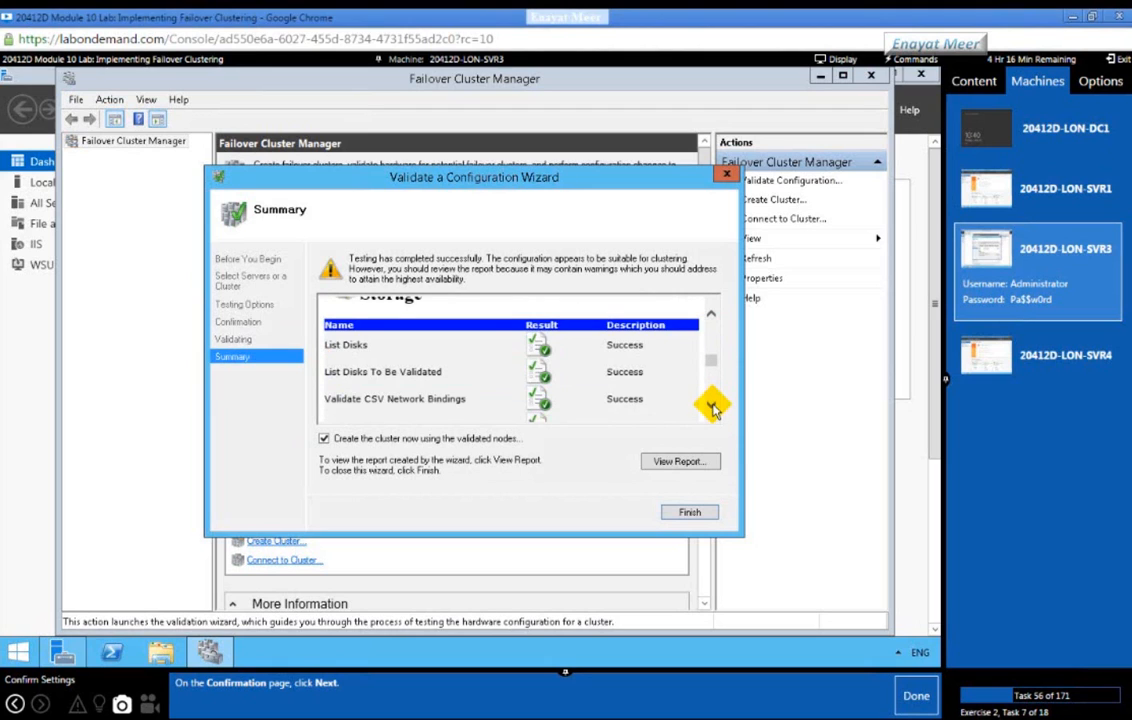
pyautogui.click(712, 407)
pyautogui.click(712, 407)
pyautogui.click(712, 407)
pyautogui.click(712, 407)
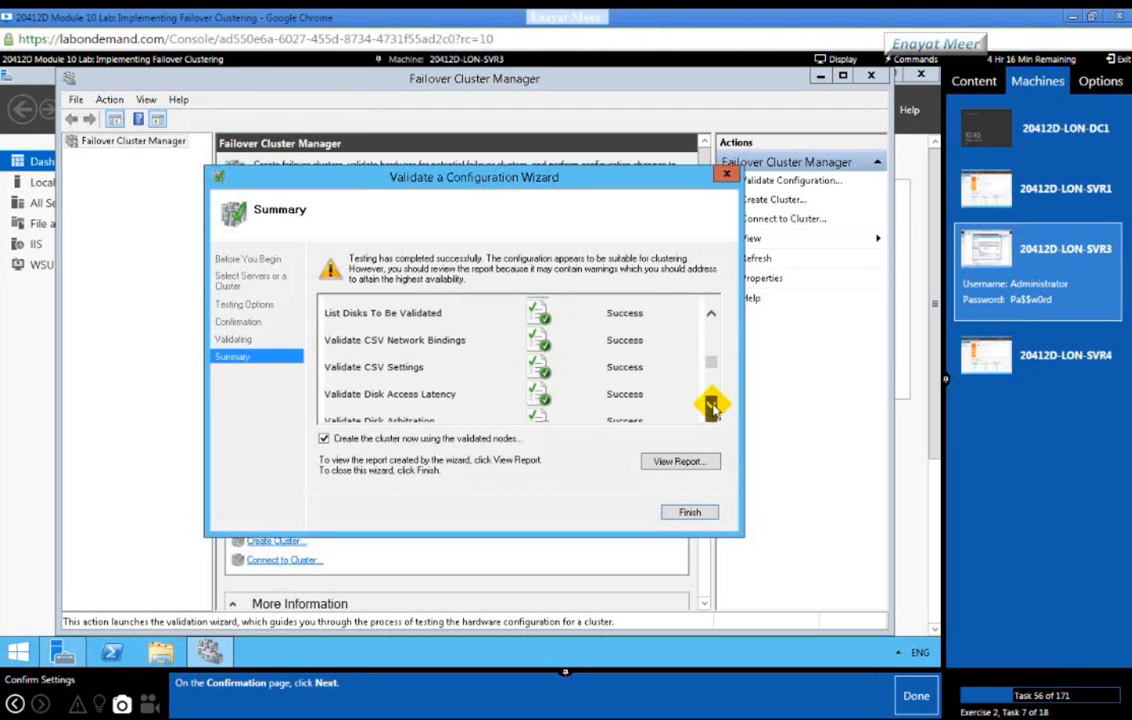
pyautogui.click(712, 407)
pyautogui.click(712, 407)
pyautogui.click(712, 407)
pyautogui.click(712, 407)
pyautogui.click(712, 407)
pyautogui.click(712, 407)
pyautogui.click(712, 407)
pyautogui.click(712, 407)
pyautogui.click(712, 407)
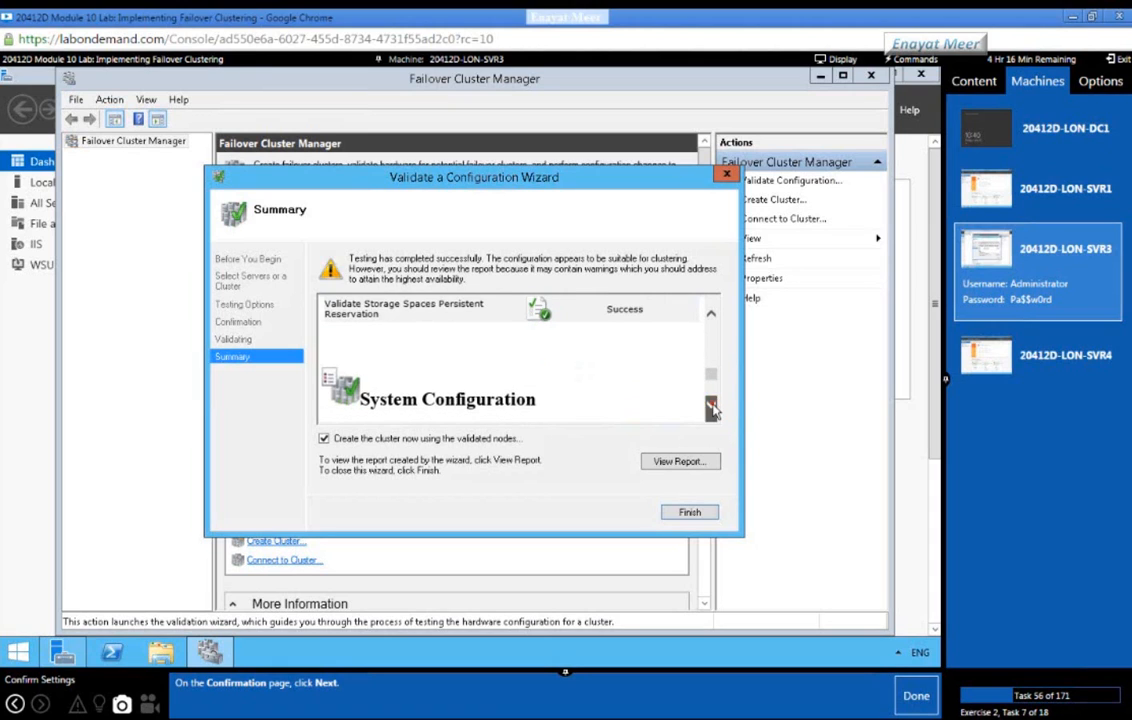
pyautogui.click(712, 407)
pyautogui.click(712, 407)
pyautogui.click(712, 407)
pyautogui.click(712, 407)
pyautogui.click(712, 407)
pyautogui.click(712, 407)
pyautogui.click(712, 407)
pyautogui.click(712, 407)
pyautogui.click(712, 407)
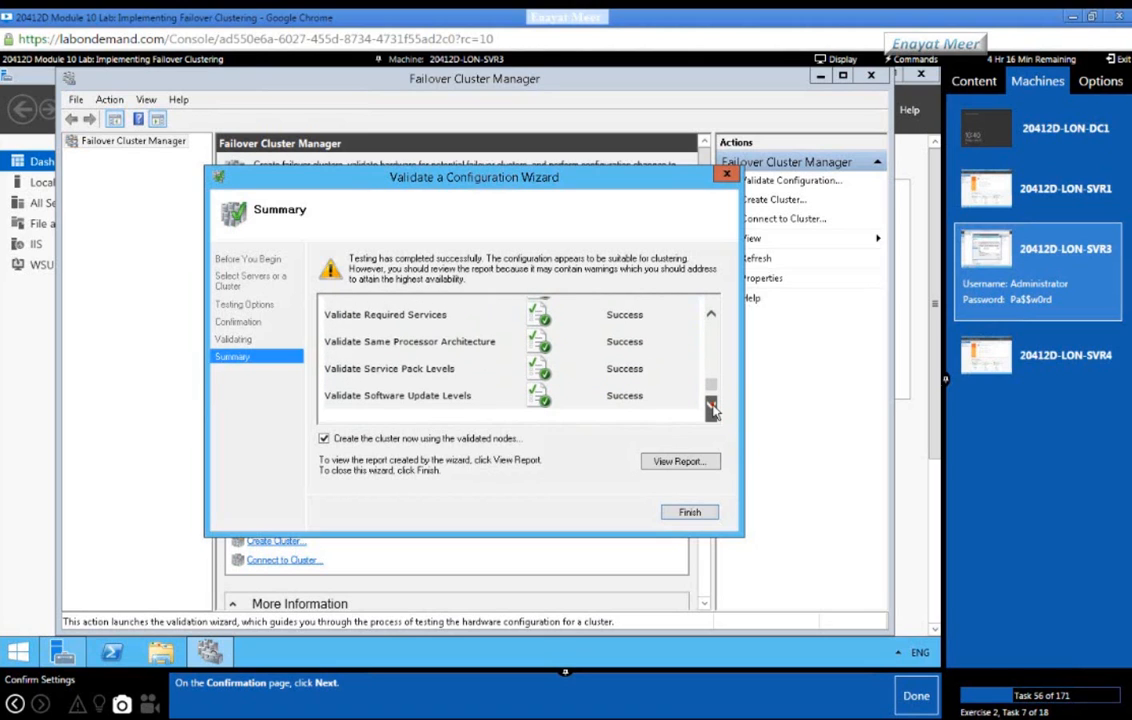
pyautogui.click(711, 409)
pyautogui.click(711, 409)
pyautogui.click(711, 409)
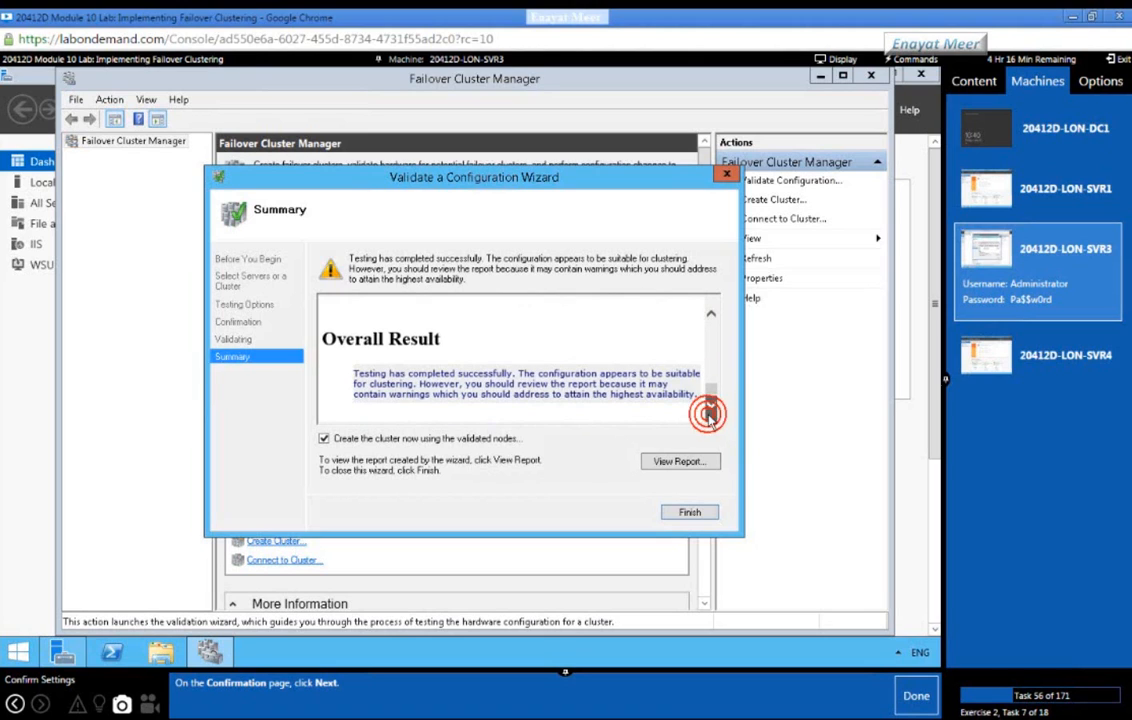
pyautogui.moveTo(945, 379)
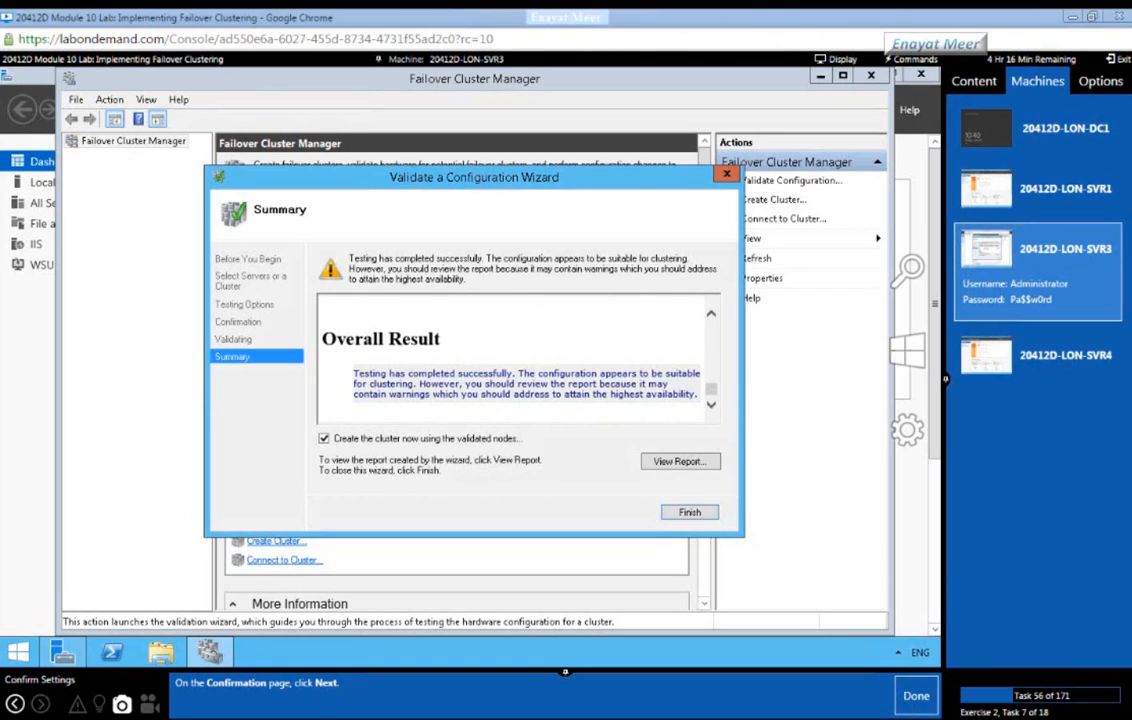
# Step: Add the line 'This process may take about 10 MInutes..' to the Notepad note, then minimize it
pyautogui.hotkey('alt', 'Tab')
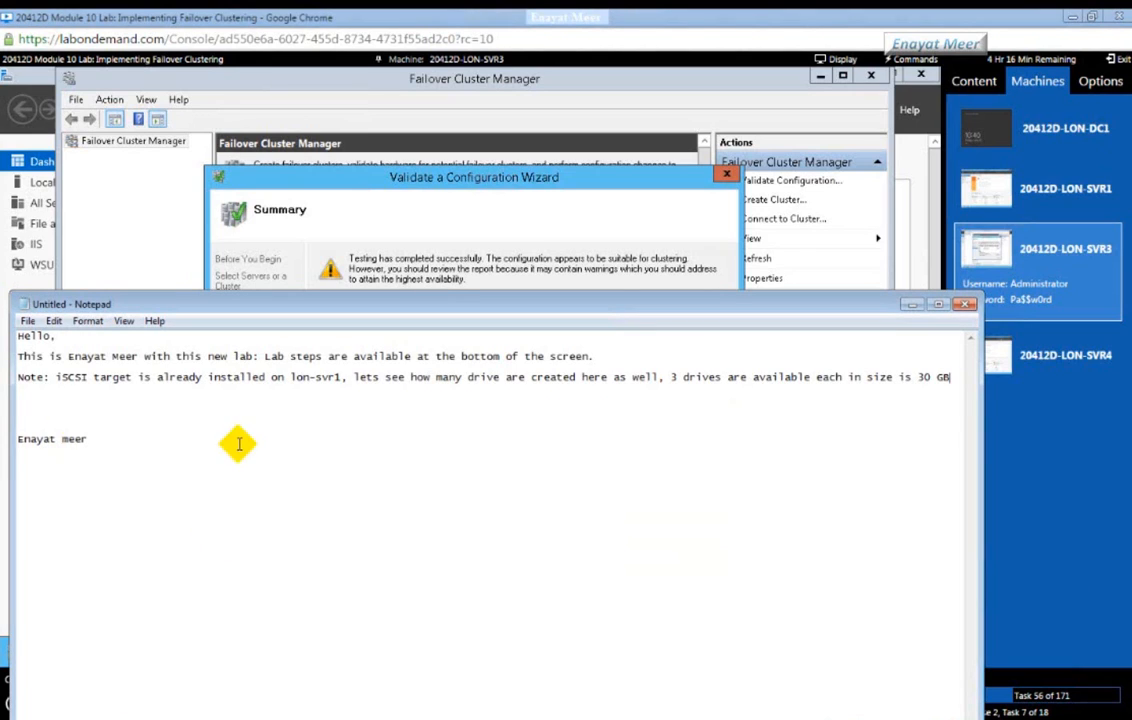
pyautogui.click(33, 399)
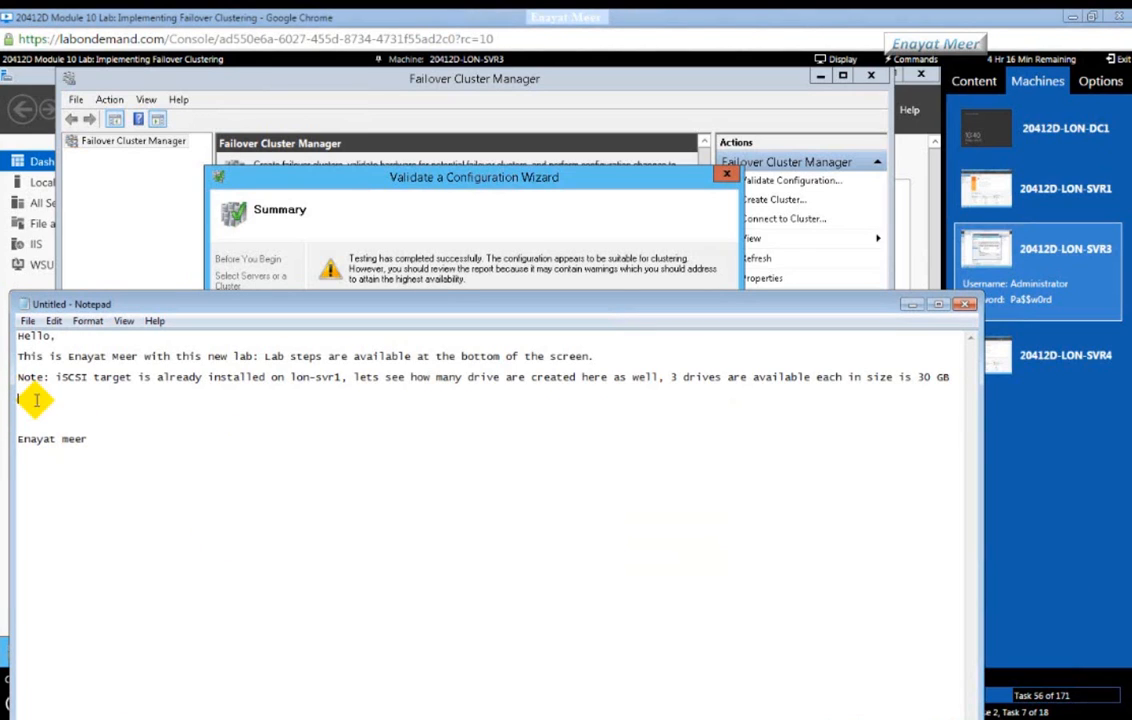
pyautogui.write('This pro')
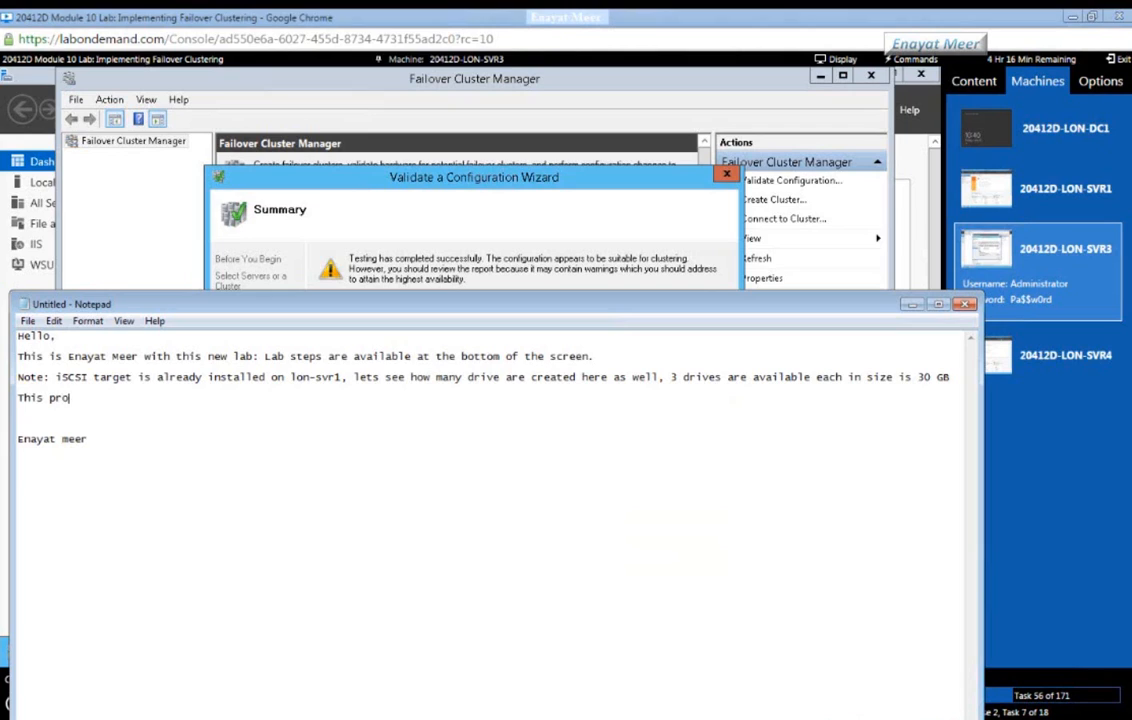
pyautogui.write('cess may take about 10 MI')
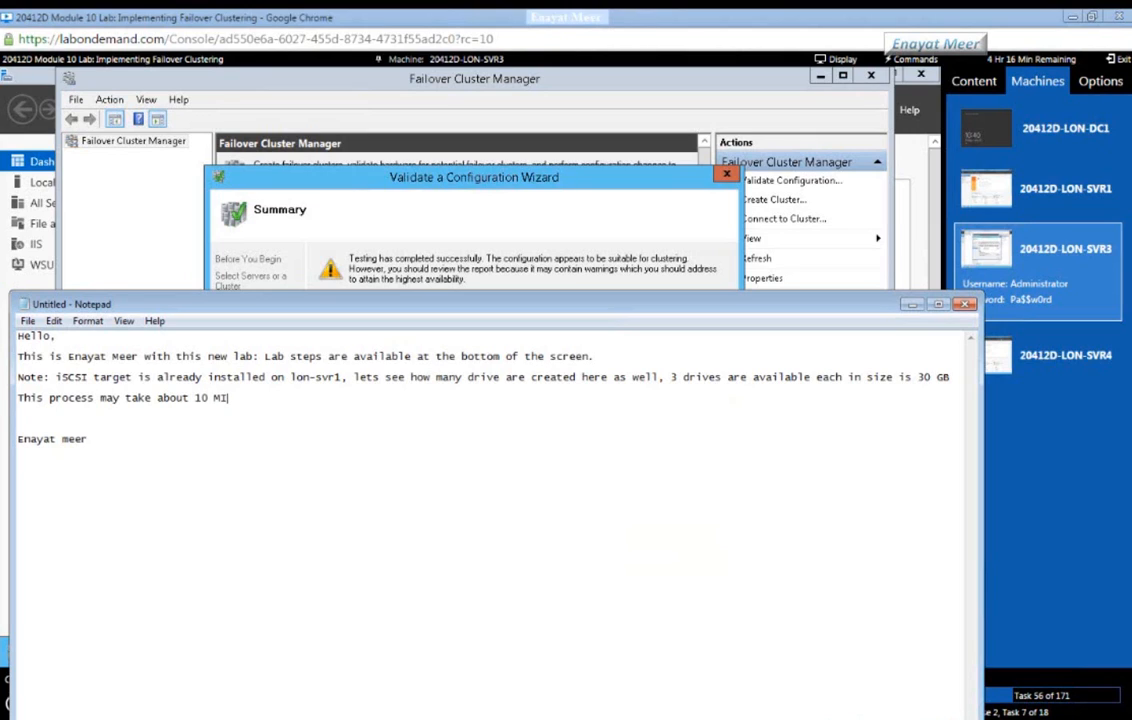
pyautogui.write('nutes..')
pyautogui.click(909, 305)
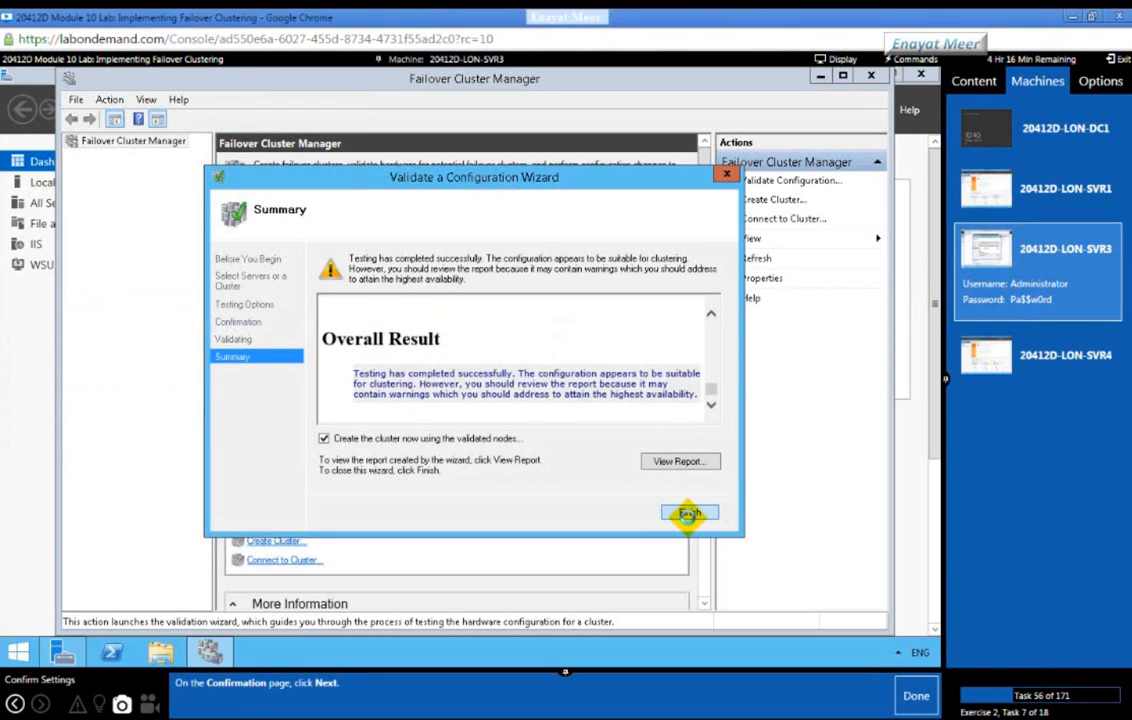
# Step: Close the validation wizard without creating the cluster yet
pyautogui.click(552, 445)
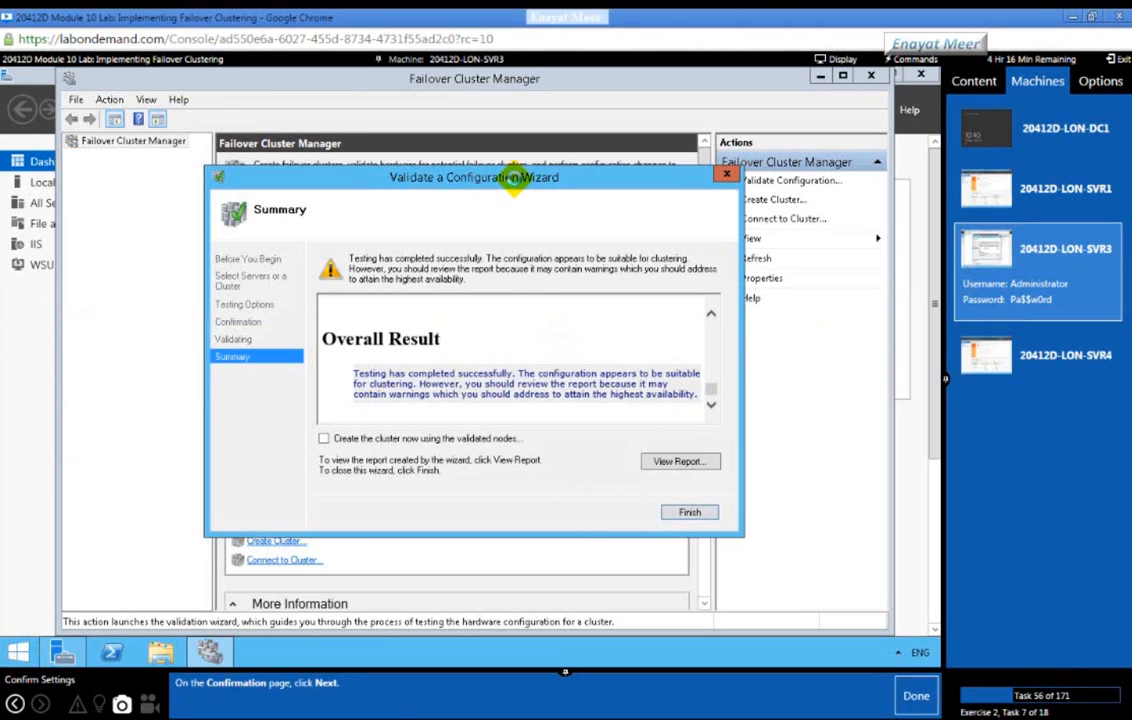
pyautogui.moveTo(514, 179); pyautogui.dragTo(573, 155)
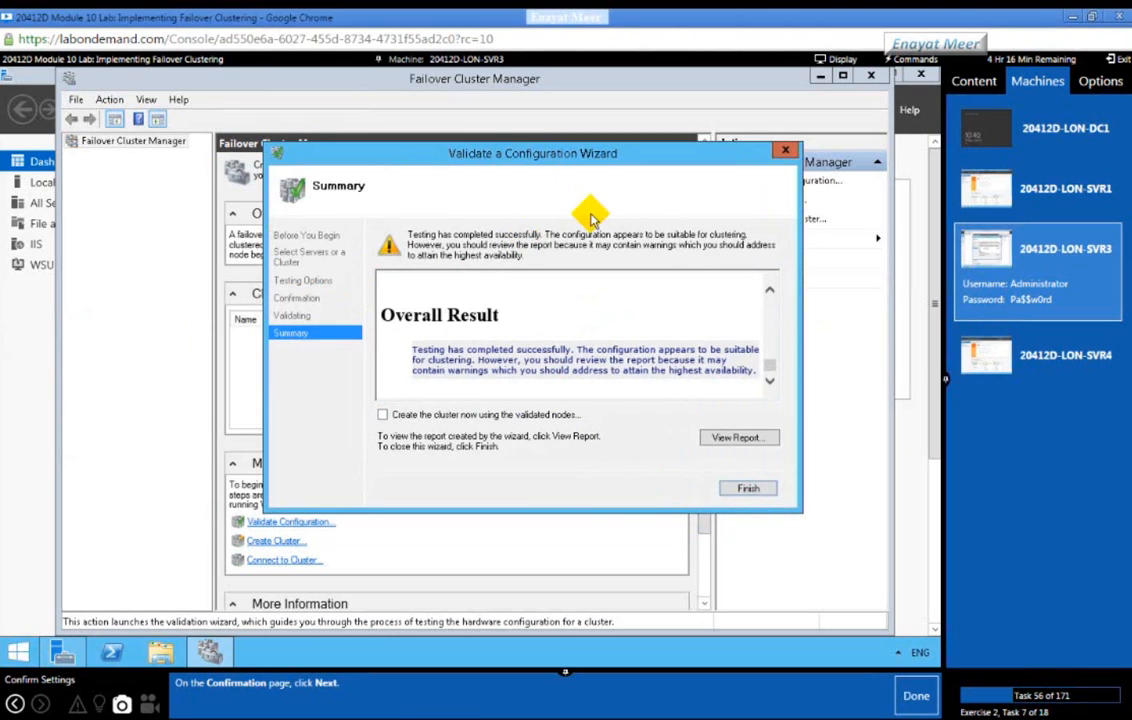
pyautogui.click(748, 488)
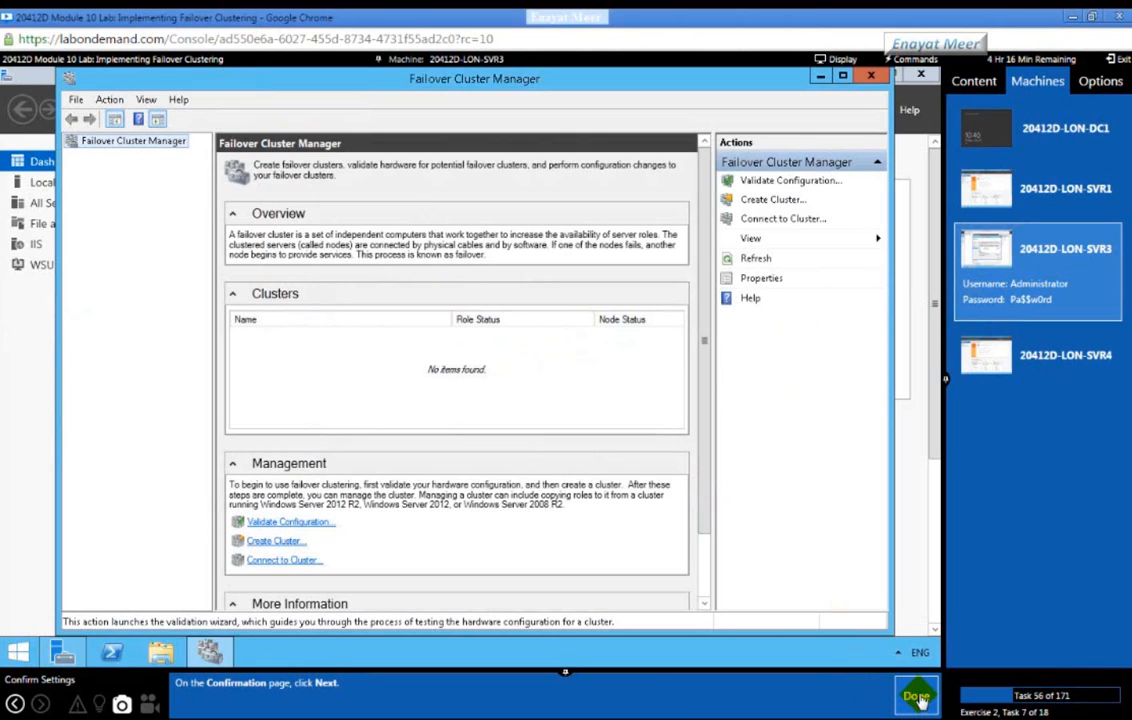
# Step: Advance the lab guide to Task 60 and select the Failover Cluster Manager node
pyautogui.click(917, 698)
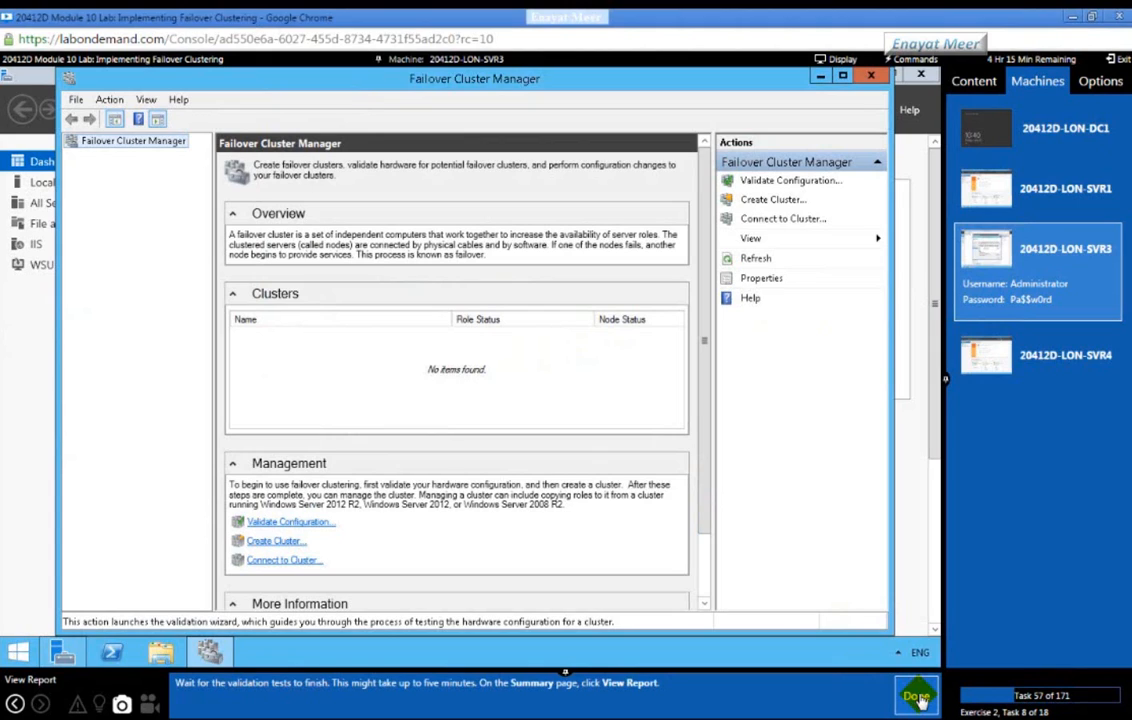
pyautogui.click(918, 698)
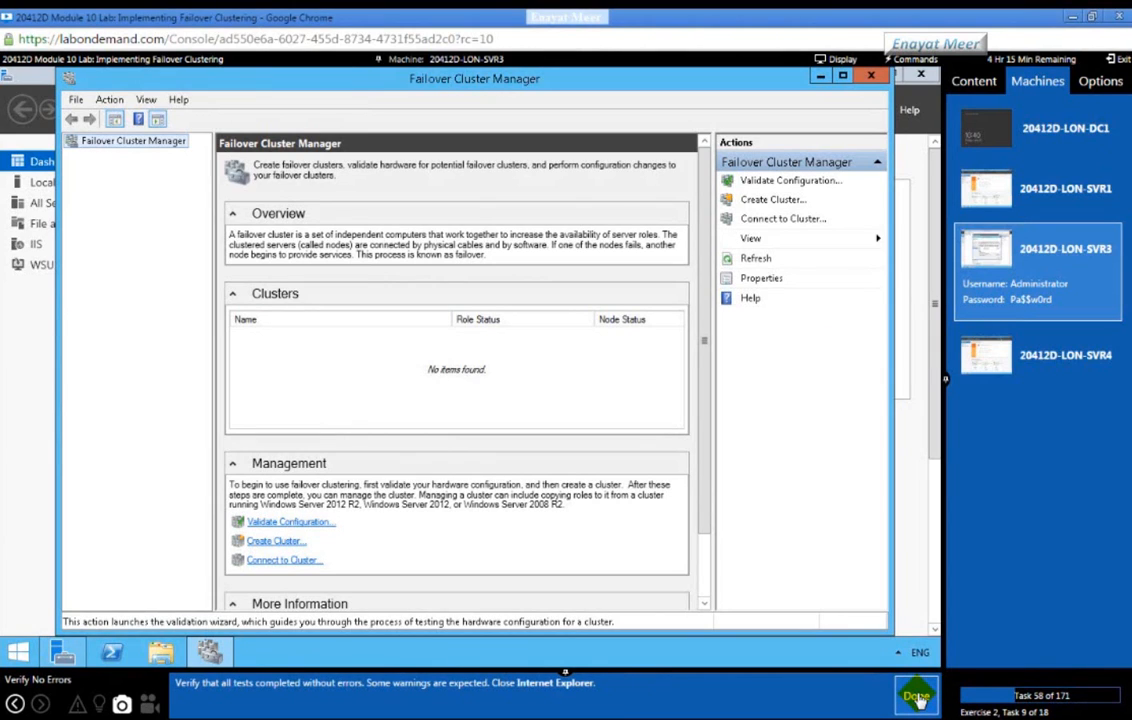
pyautogui.click(918, 698)
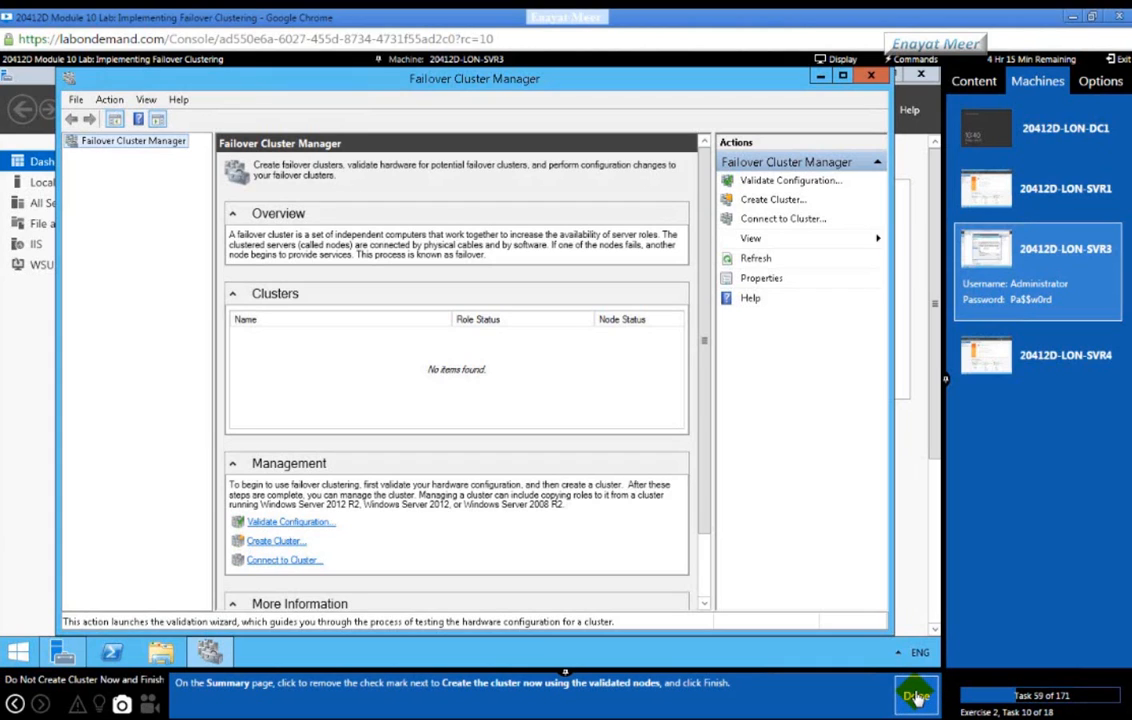
pyautogui.click(916, 697)
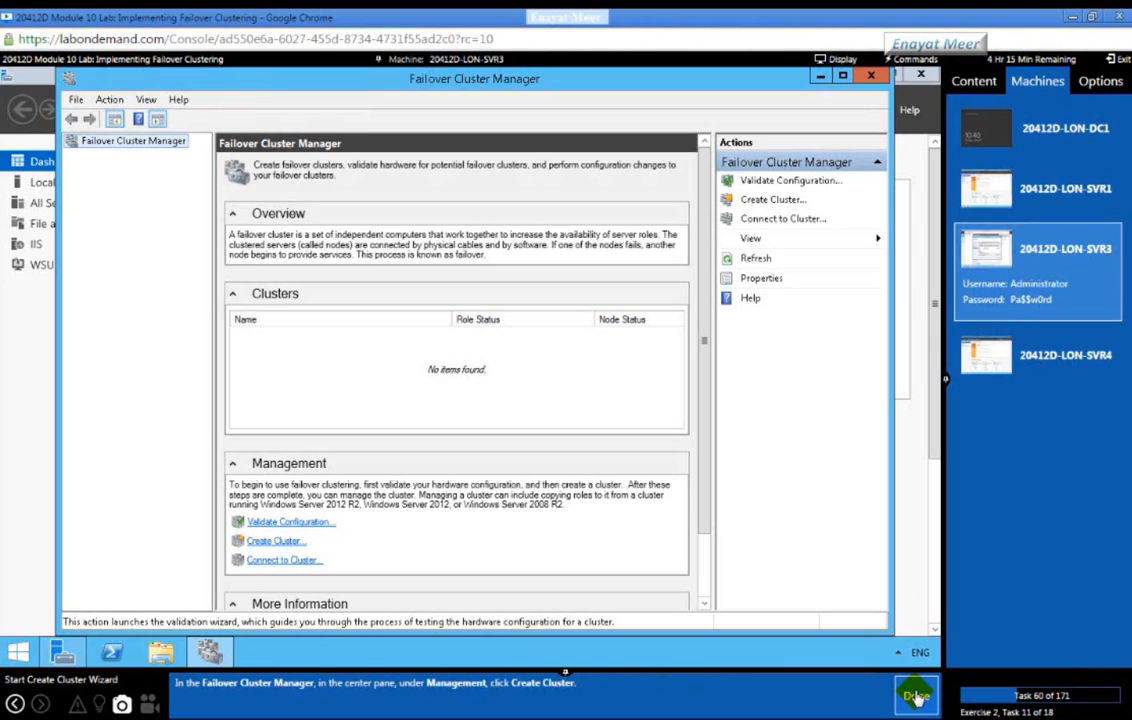
pyautogui.click(136, 142)
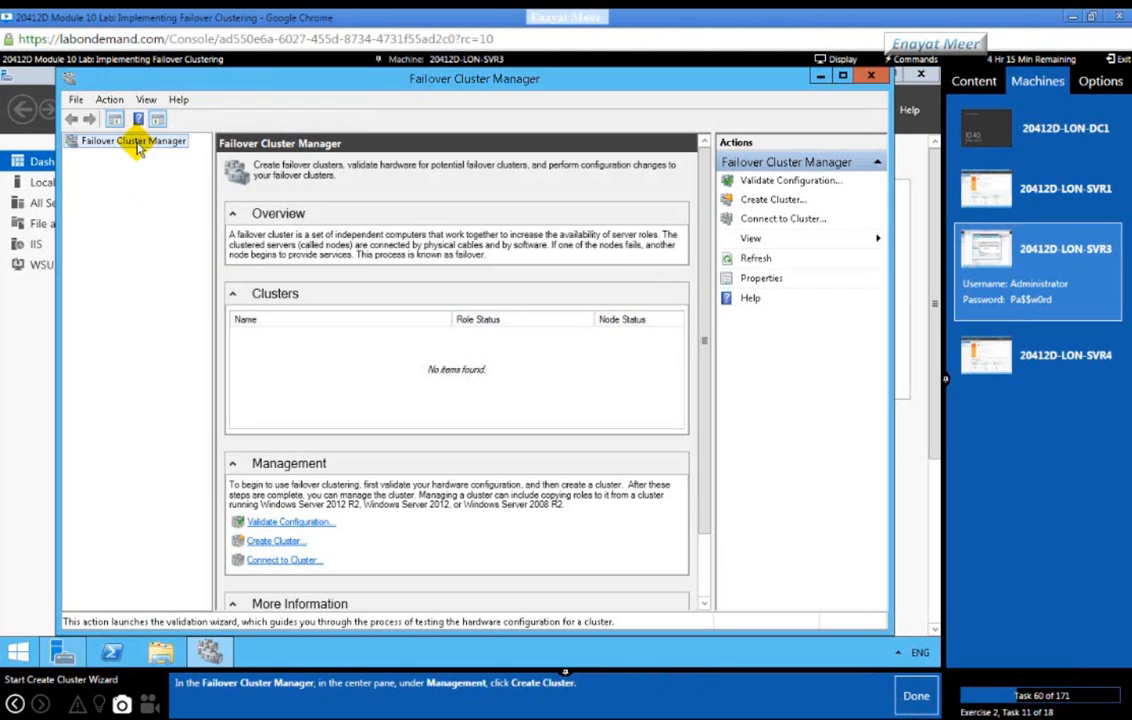
# Step: Start the Create Cluster Wizard and move past its introduction page
pyautogui.click(258, 541)
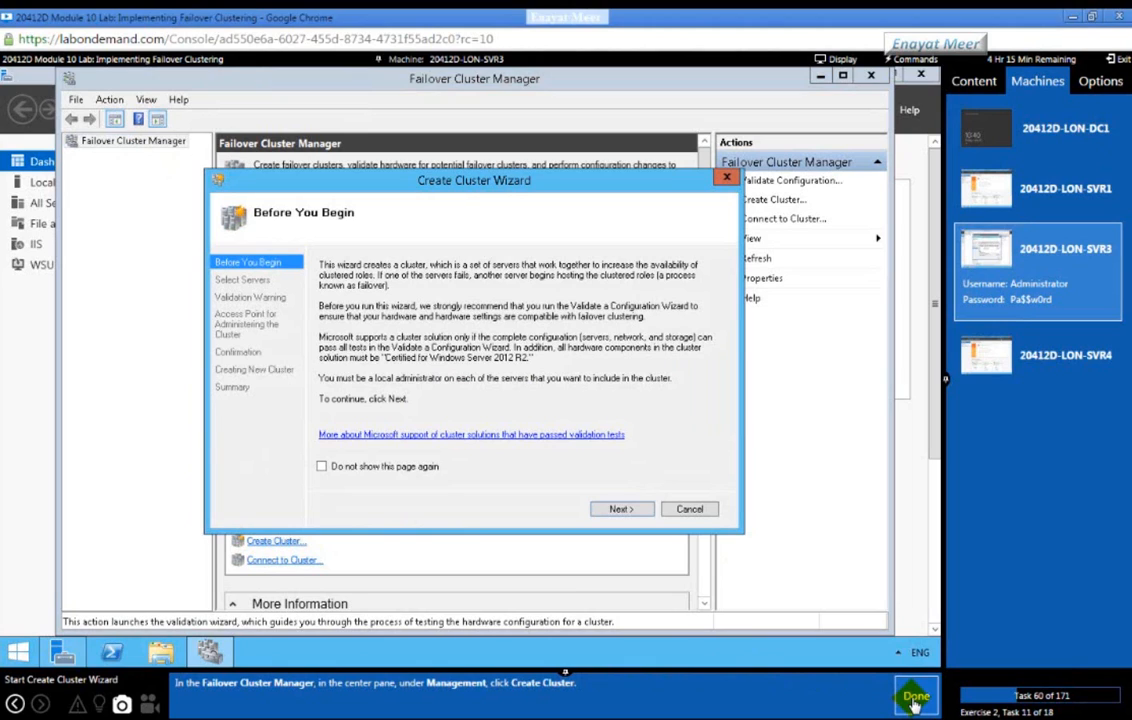
pyautogui.click(915, 700)
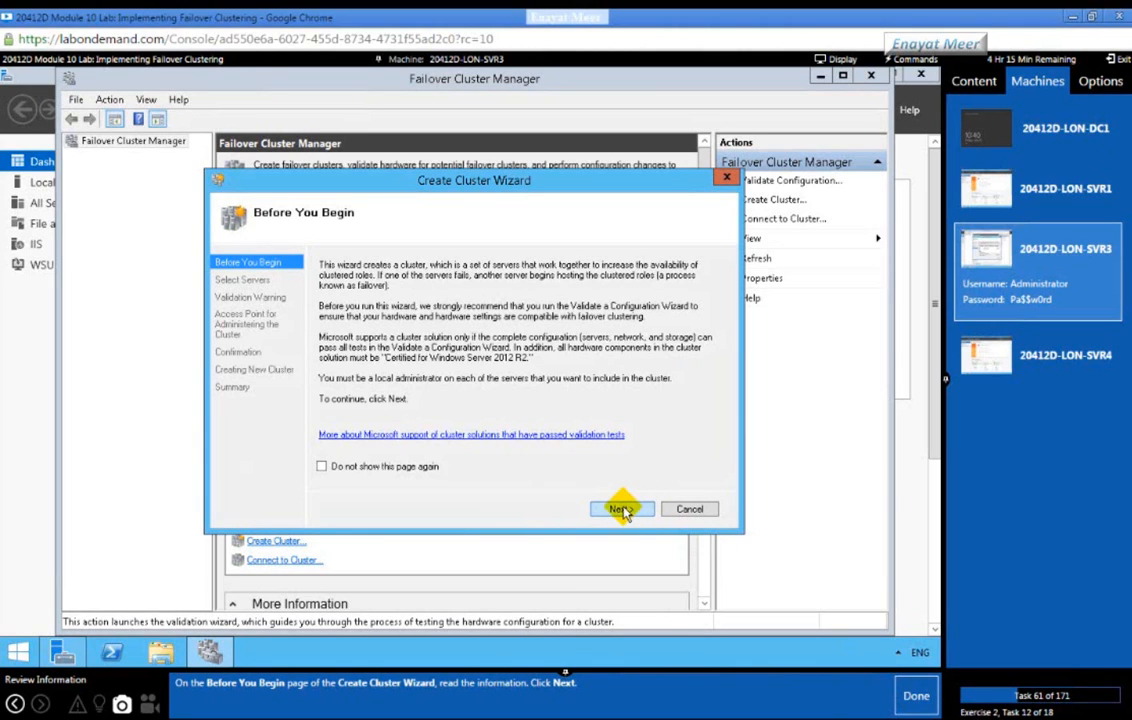
pyautogui.click(619, 510)
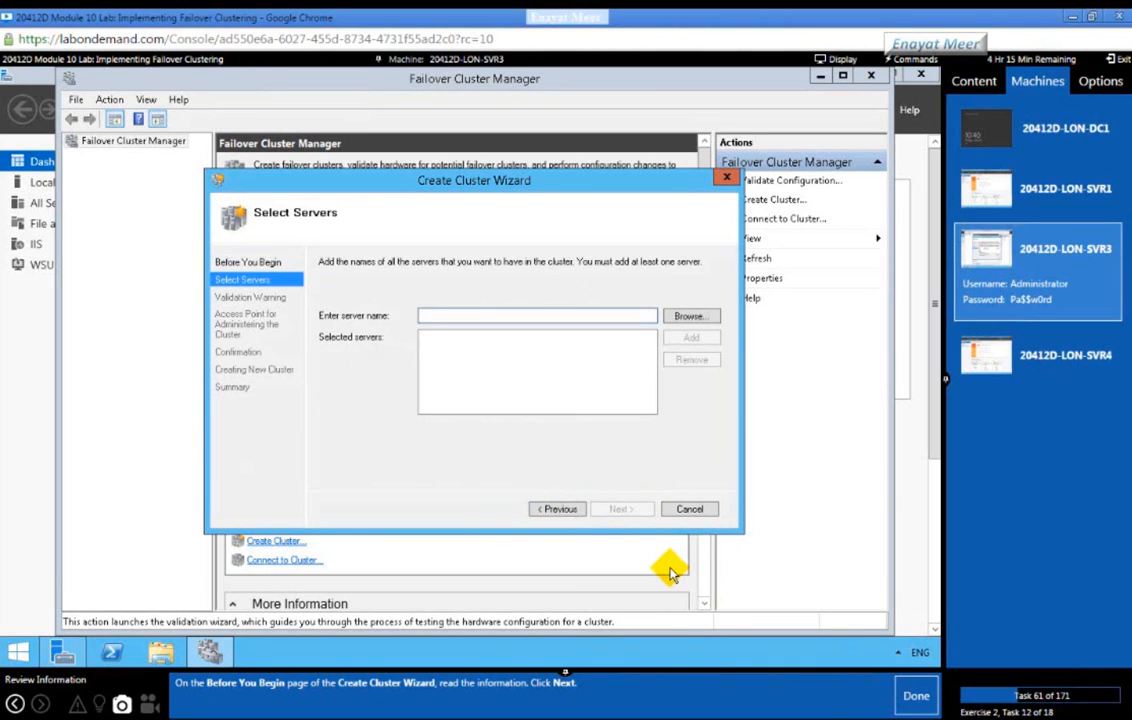
pyautogui.click(917, 698)
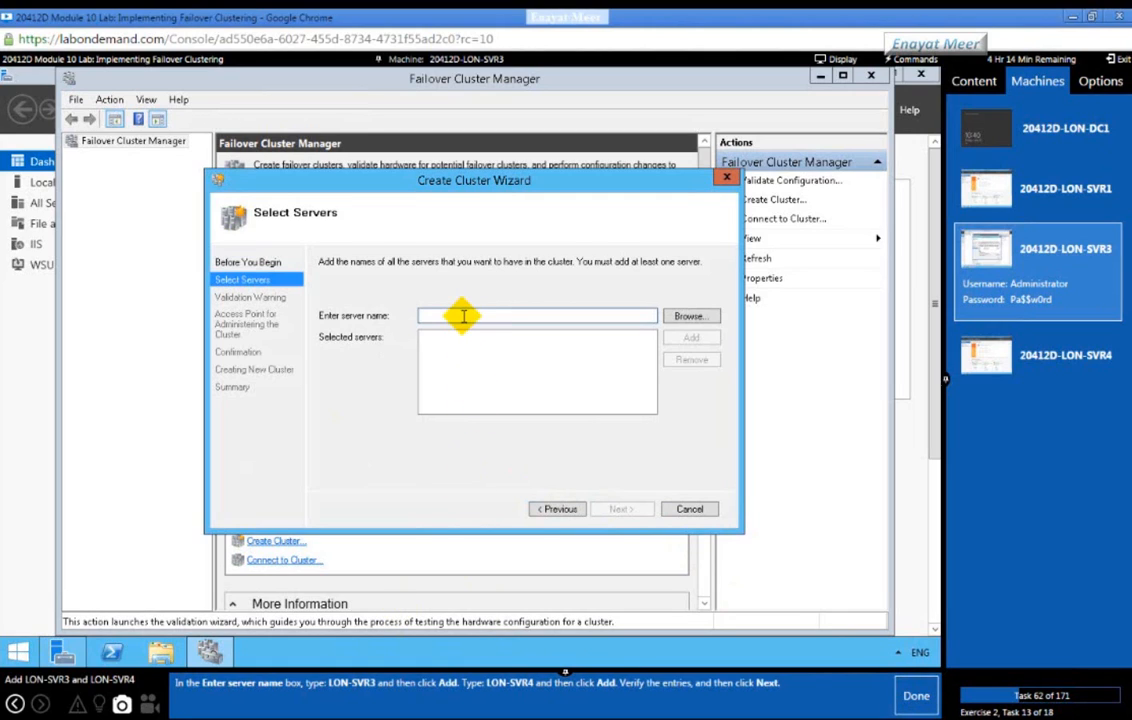
# Step: Add LON-SVR3 and LON-SVR4 to the wizard's selected servers
pyautogui.write('LON')
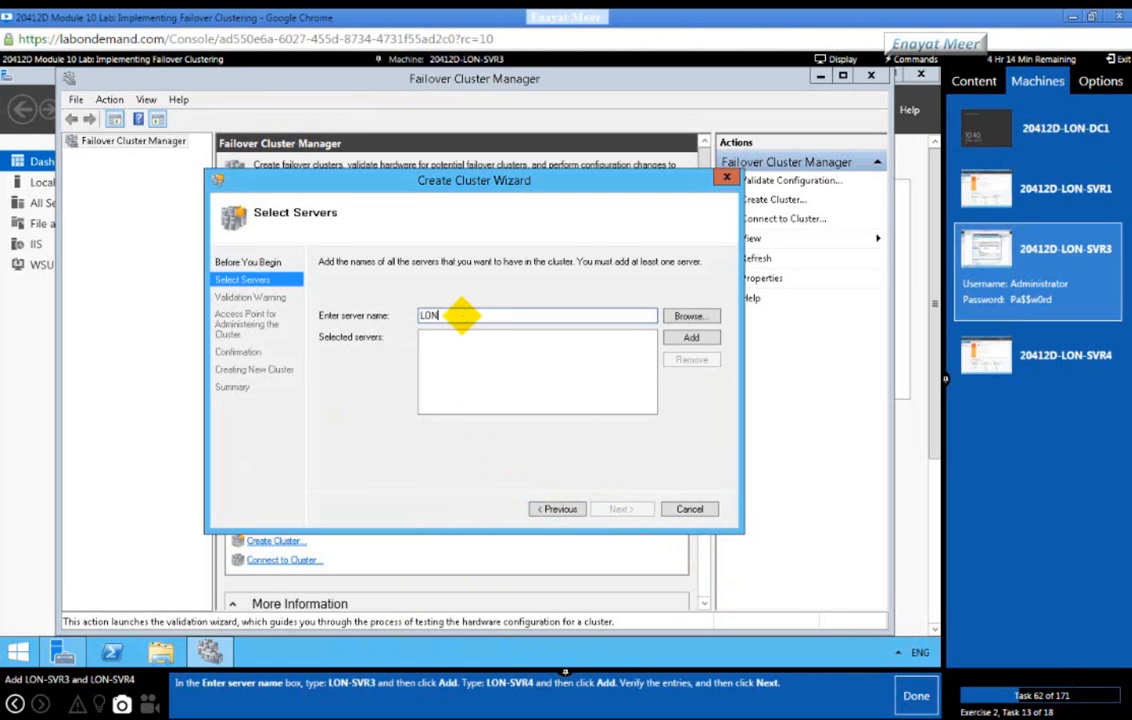
pyautogui.write('-SVR33')
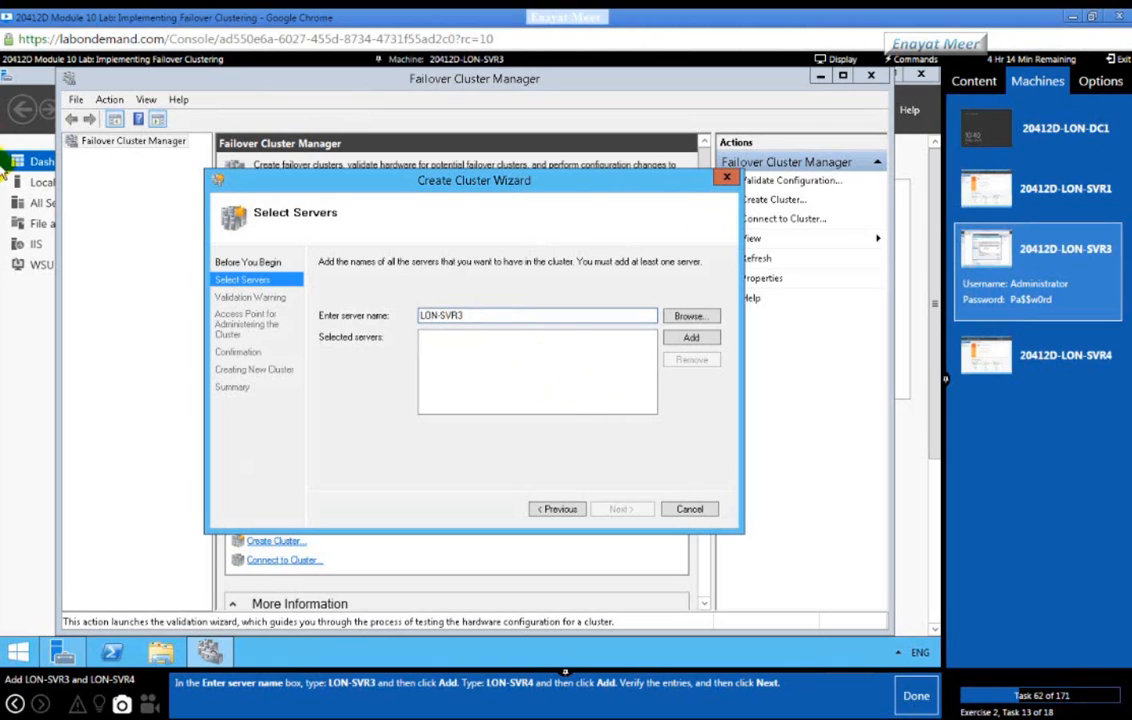
pyautogui.click(691, 339)
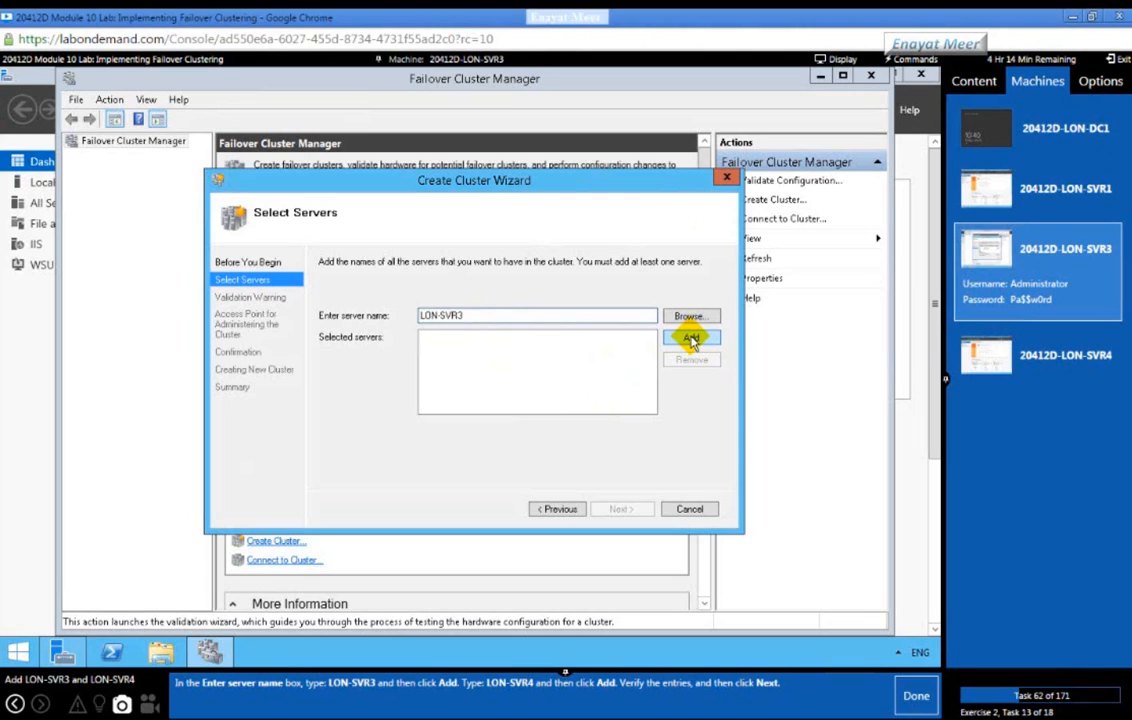
pyautogui.click(691, 339)
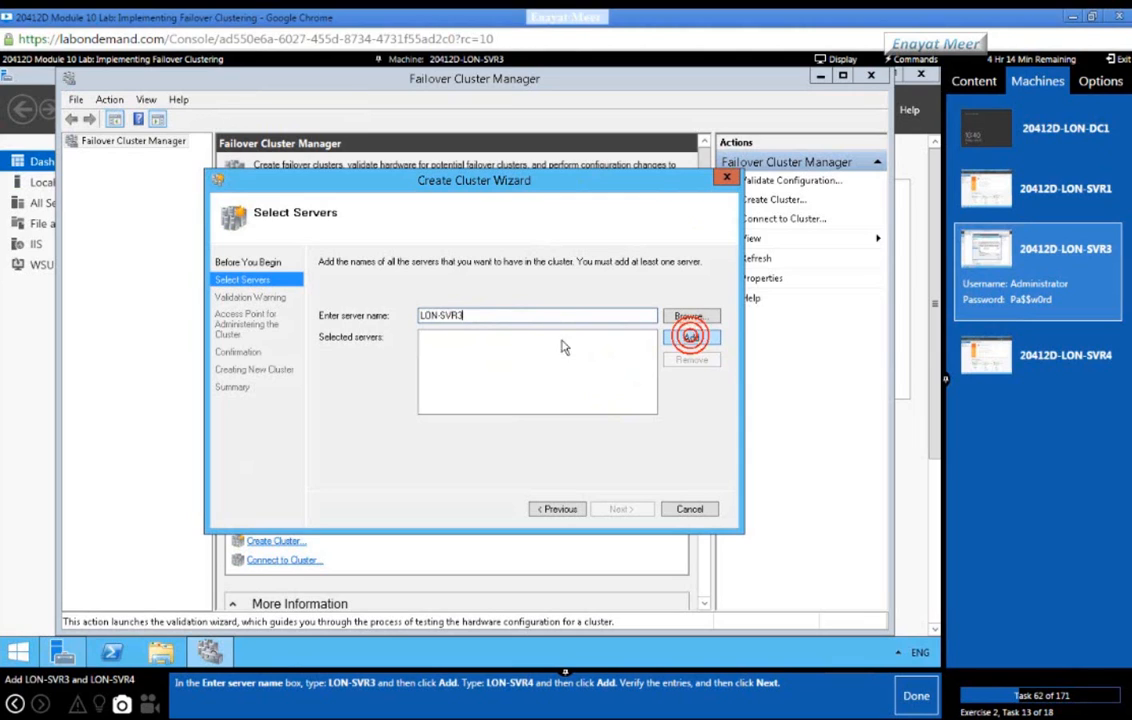
pyautogui.click(524, 312)
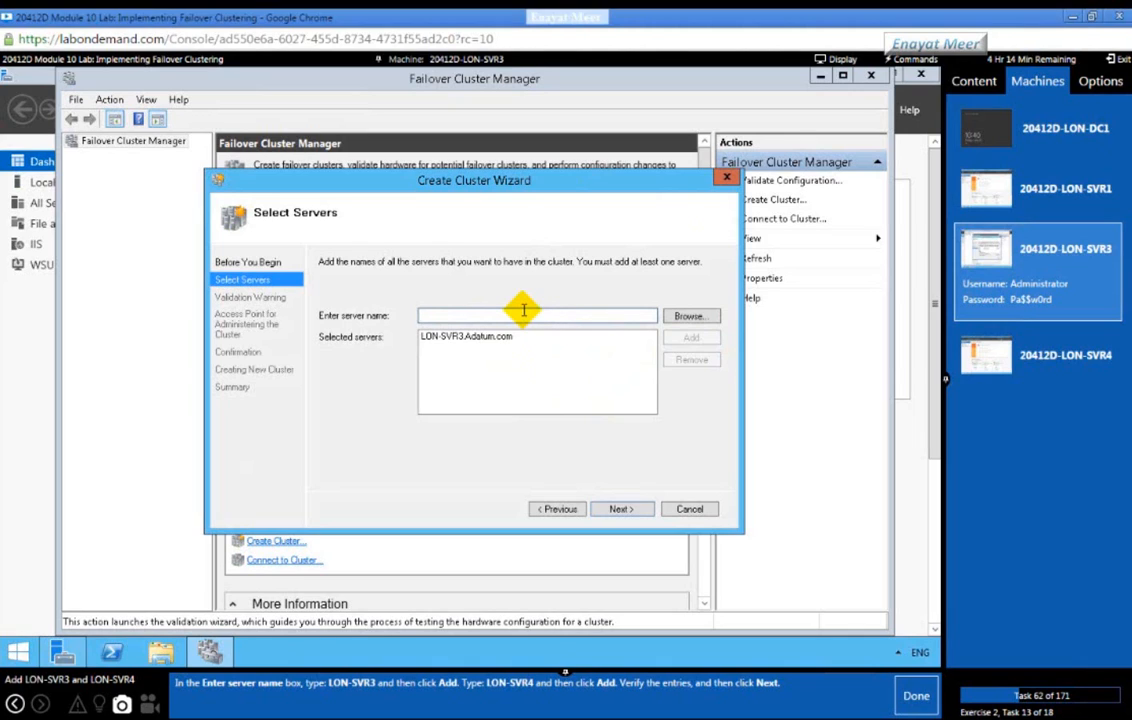
pyautogui.write('LON-SVR')
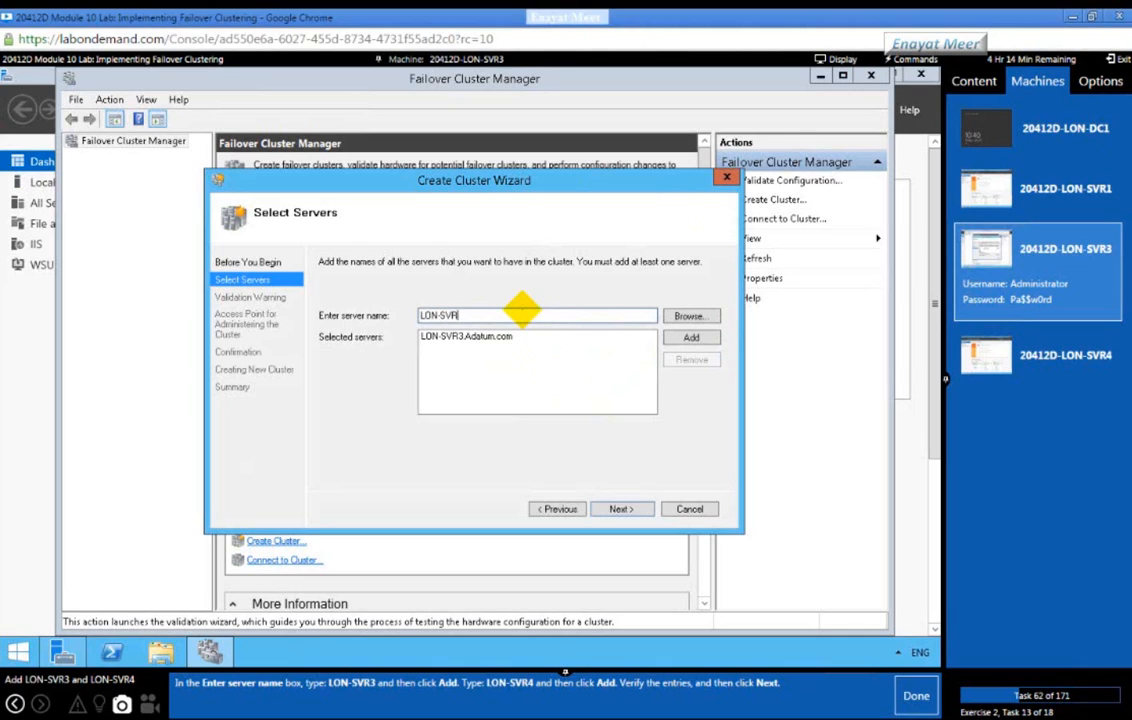
pyautogui.write('4')
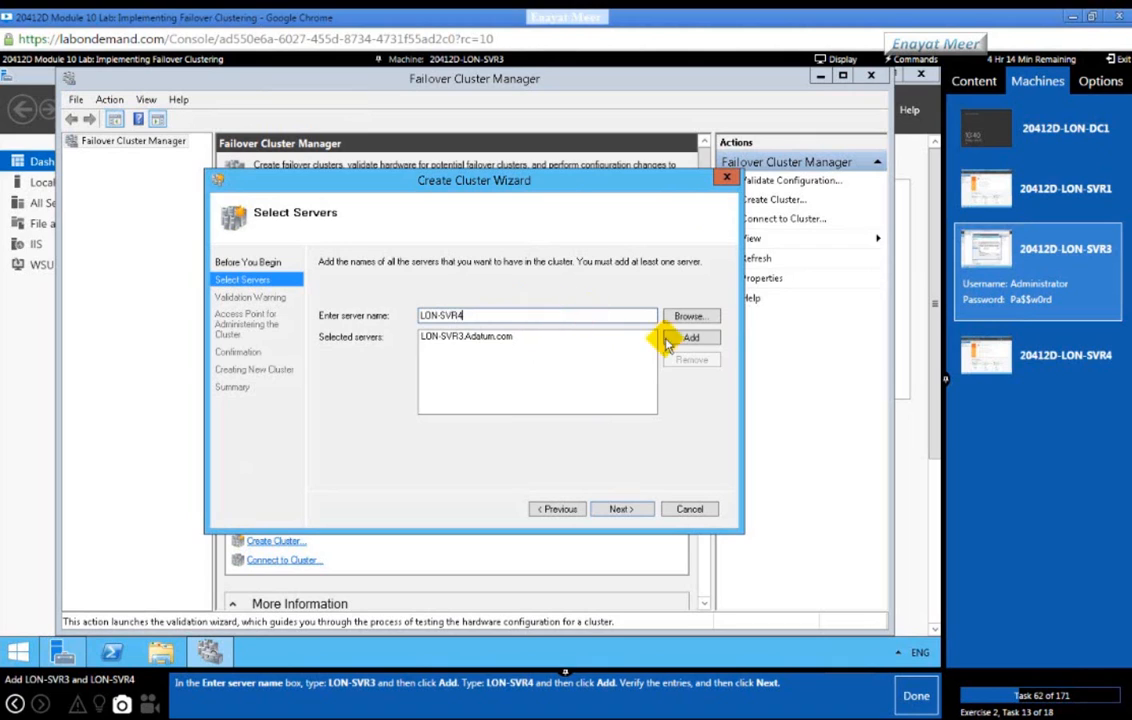
pyautogui.click(692, 338)
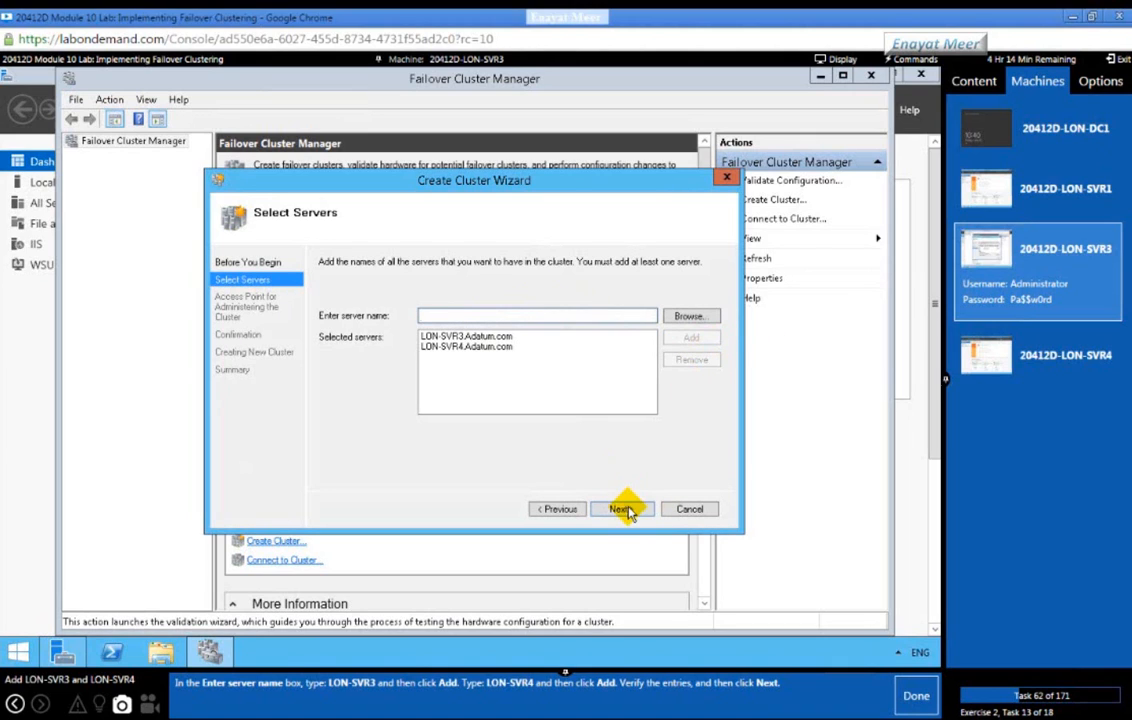
# Step: Name the cluster Cluster1 with address 172.16.0.125 on the 172.16.0.0/16 network
pyautogui.click(623, 509)
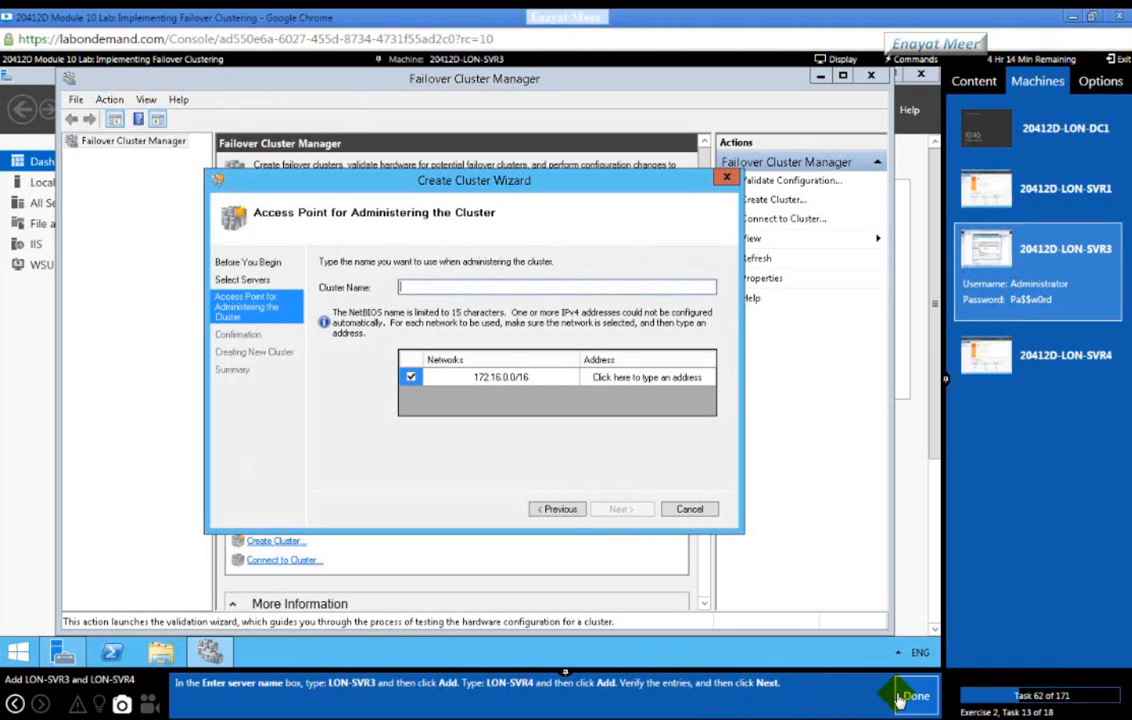
pyautogui.click(902, 701)
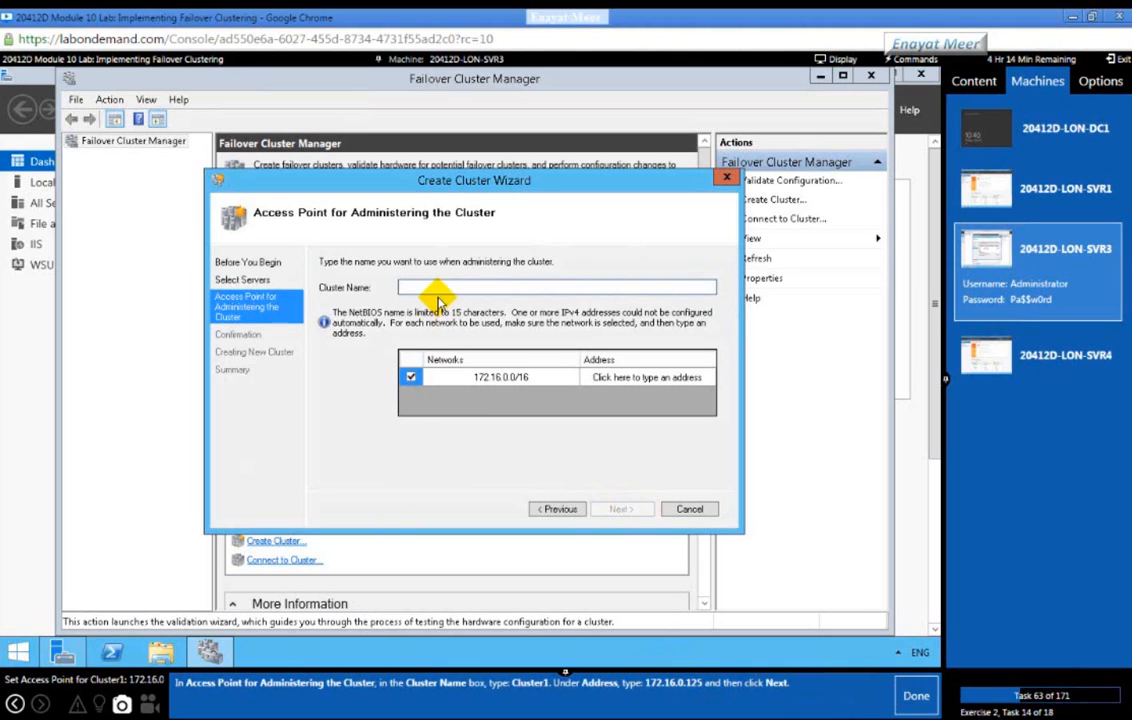
pyautogui.write('Cluster1')
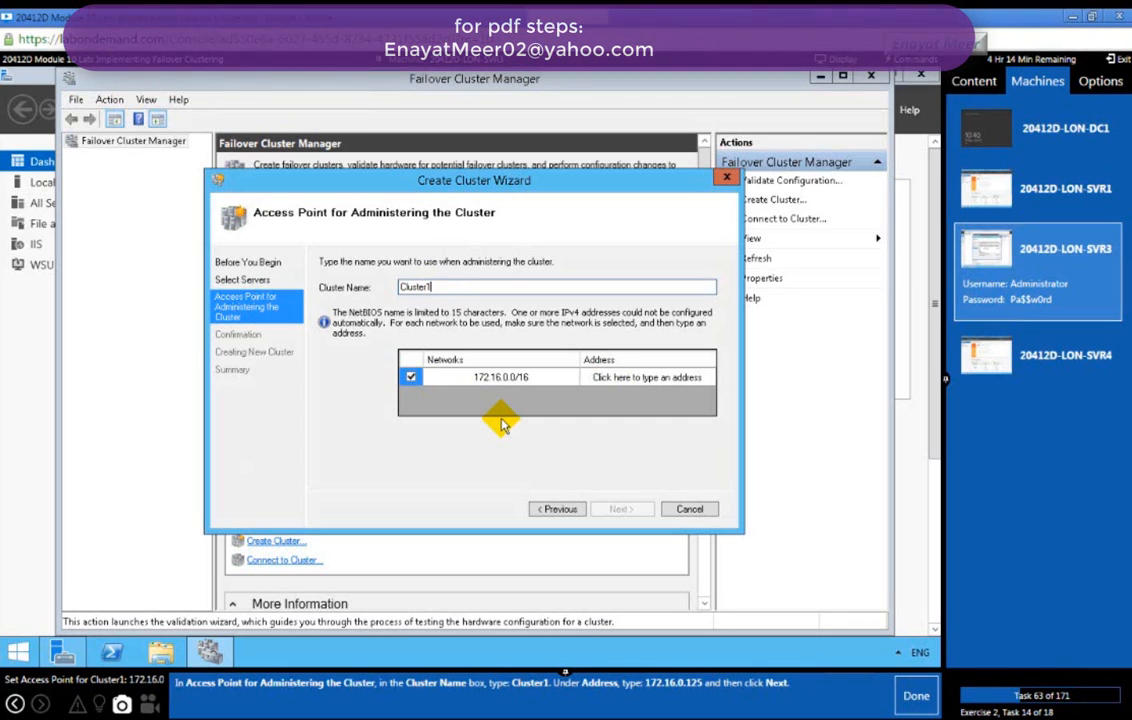
pyautogui.click(513, 377)
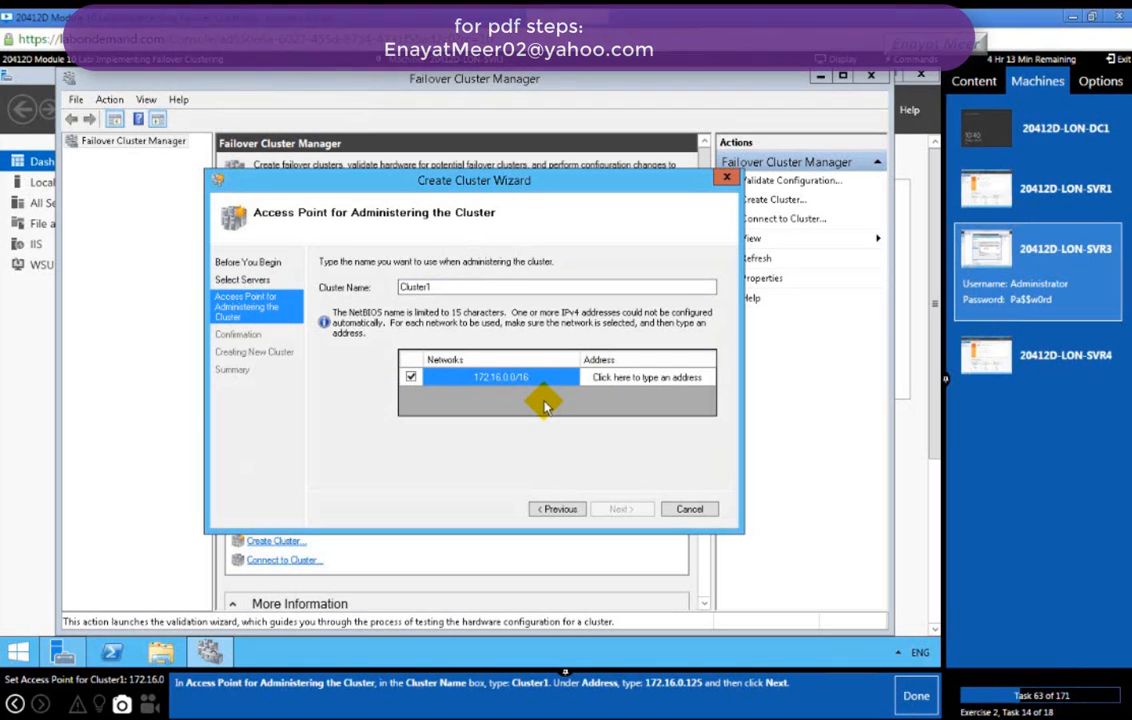
pyautogui.click(652, 376)
pyautogui.write('172.16.0.')
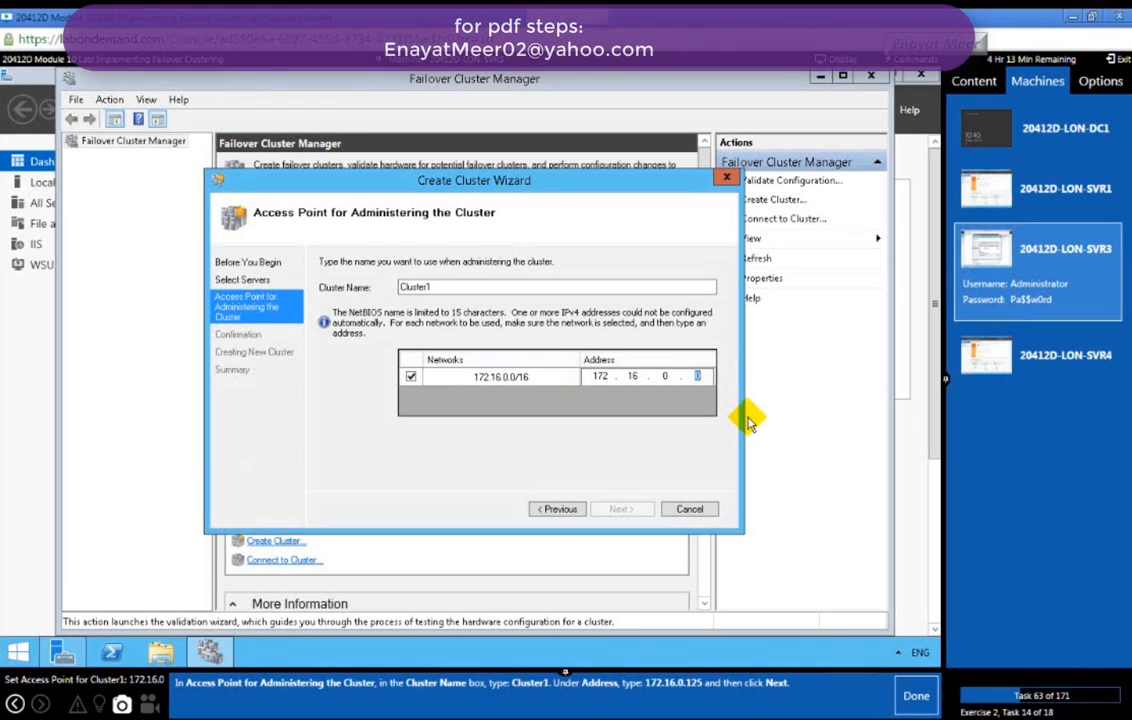
pyautogui.write('125')
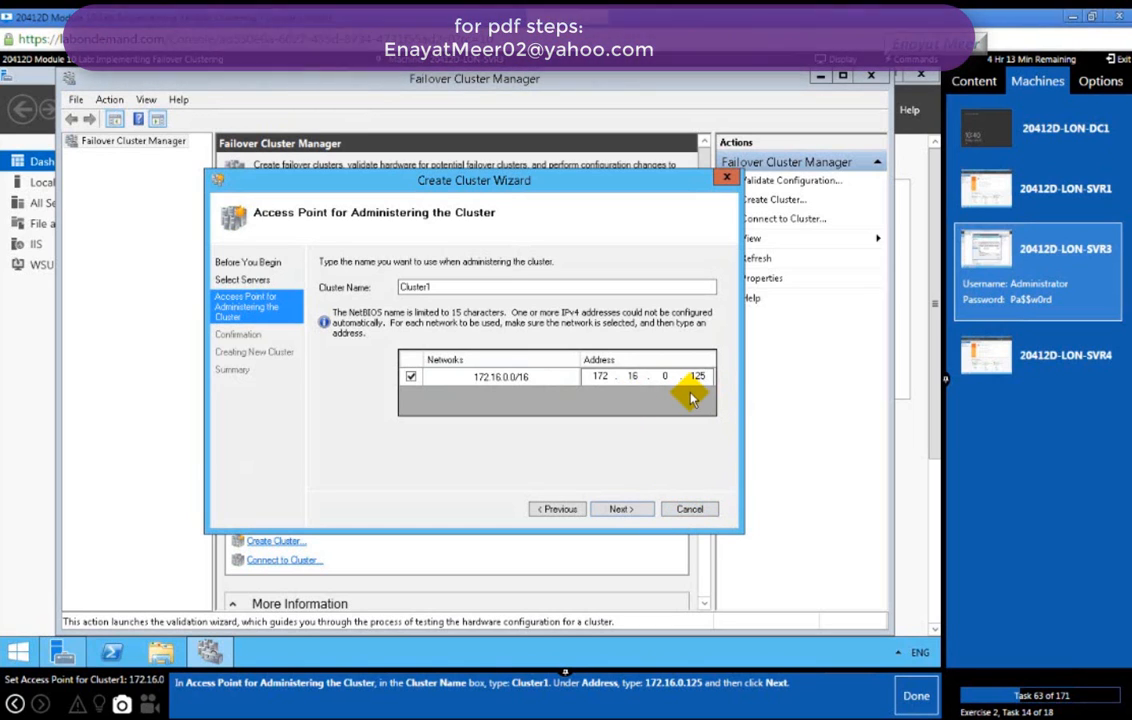
pyautogui.click(622, 510)
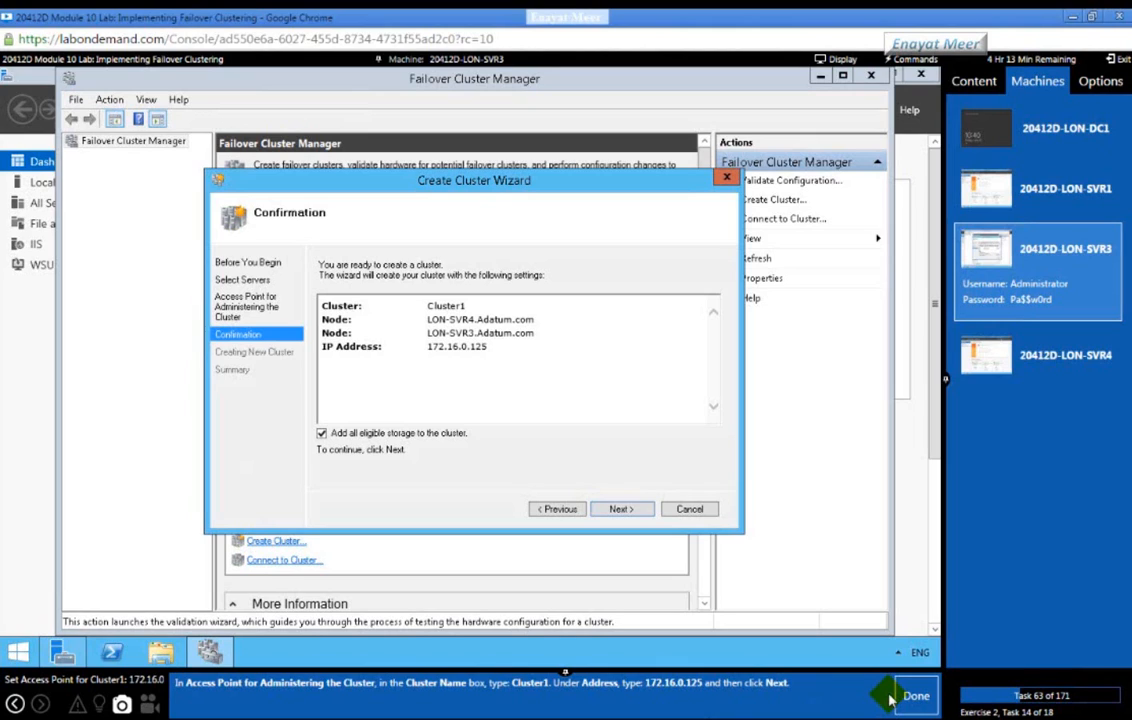
# Step: Confirm the settings and start creating Cluster1 from LON-SVR3 and LON-SVR4
pyautogui.click(889, 700)
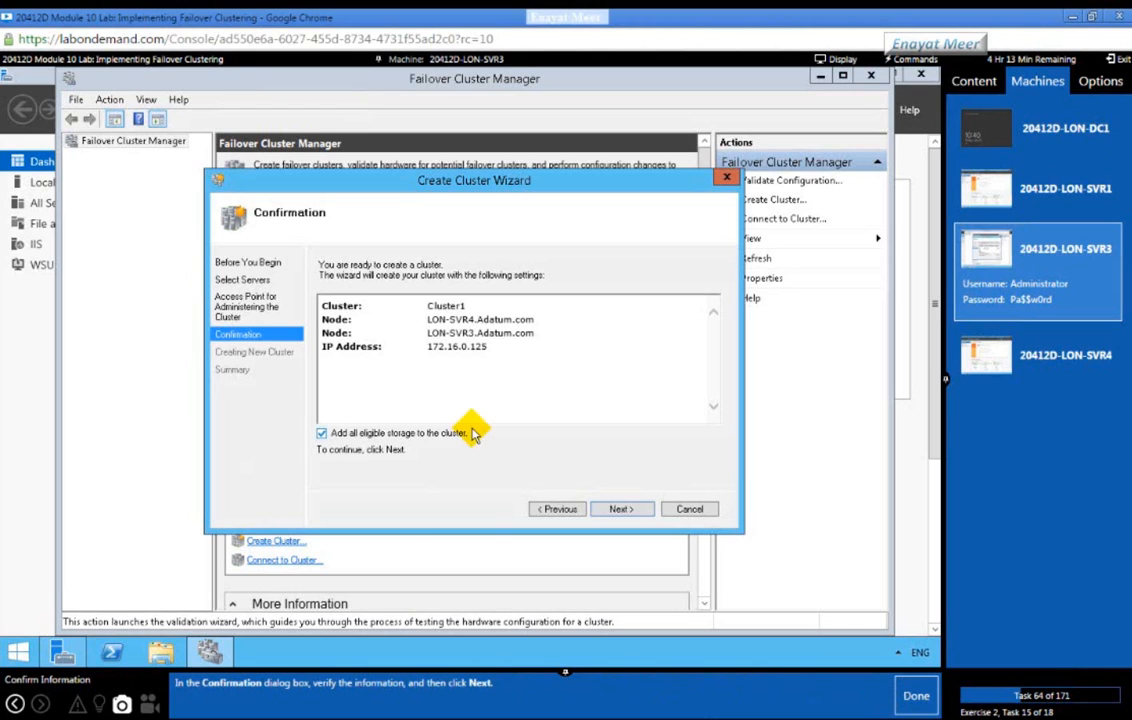
pyautogui.click(621, 509)
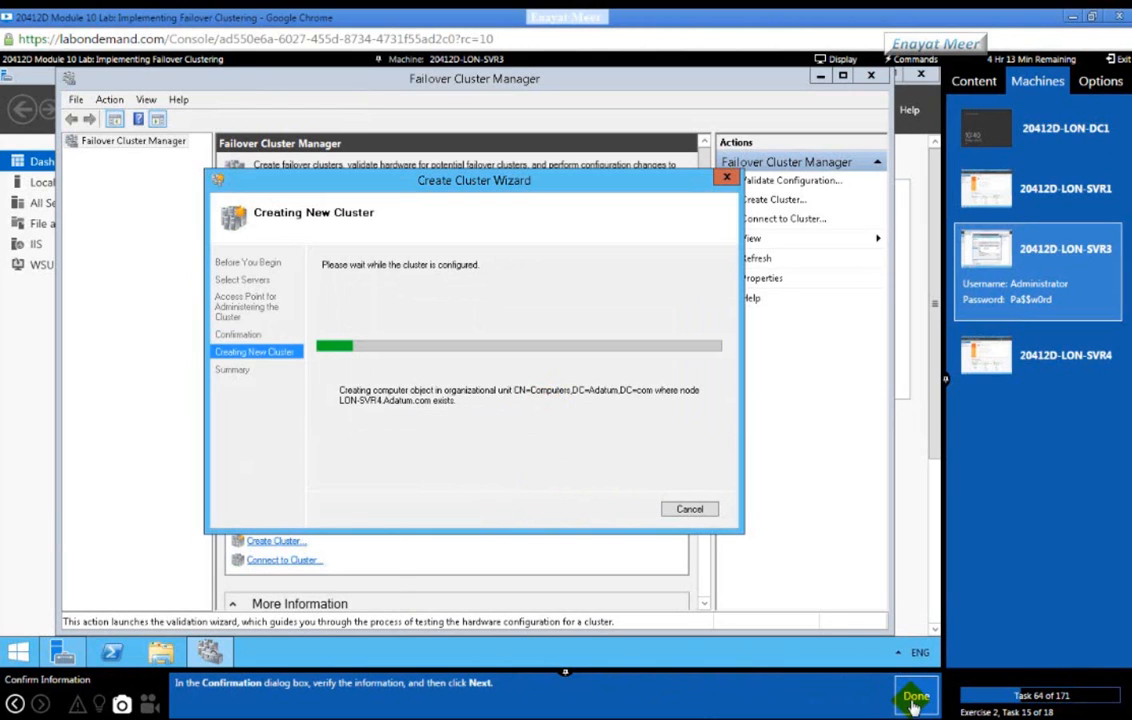
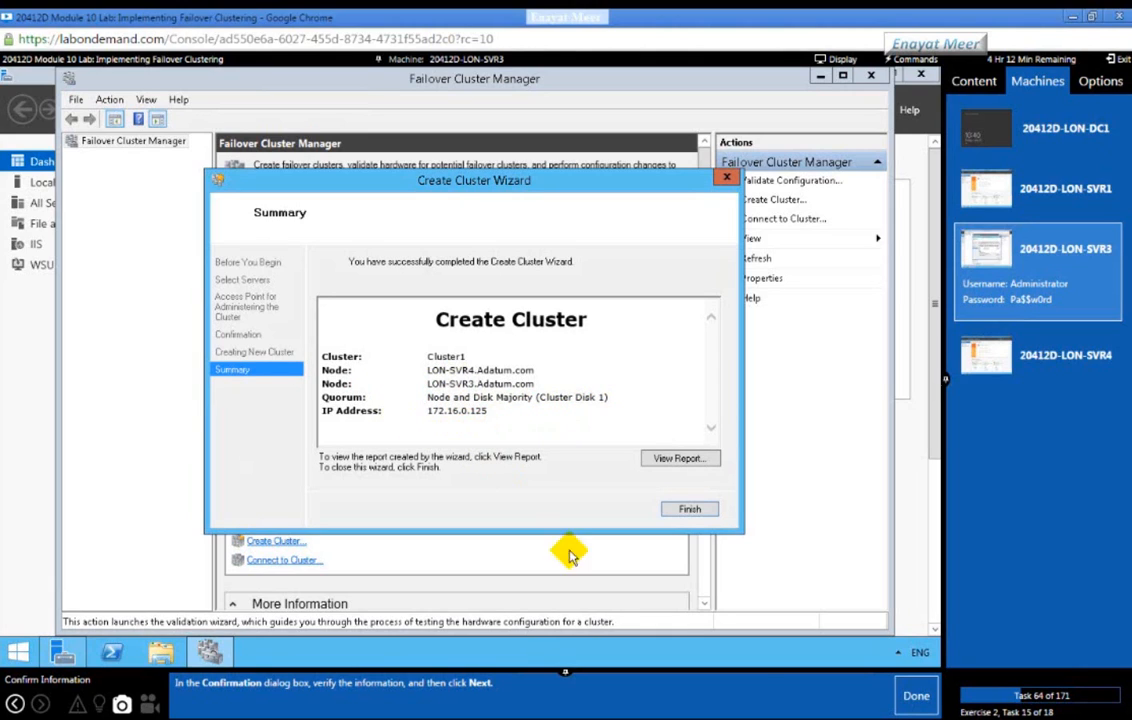
# Step: Mark the confirmation task done and open the Create Cluster report for Cluster1
pyautogui.click(912, 698)
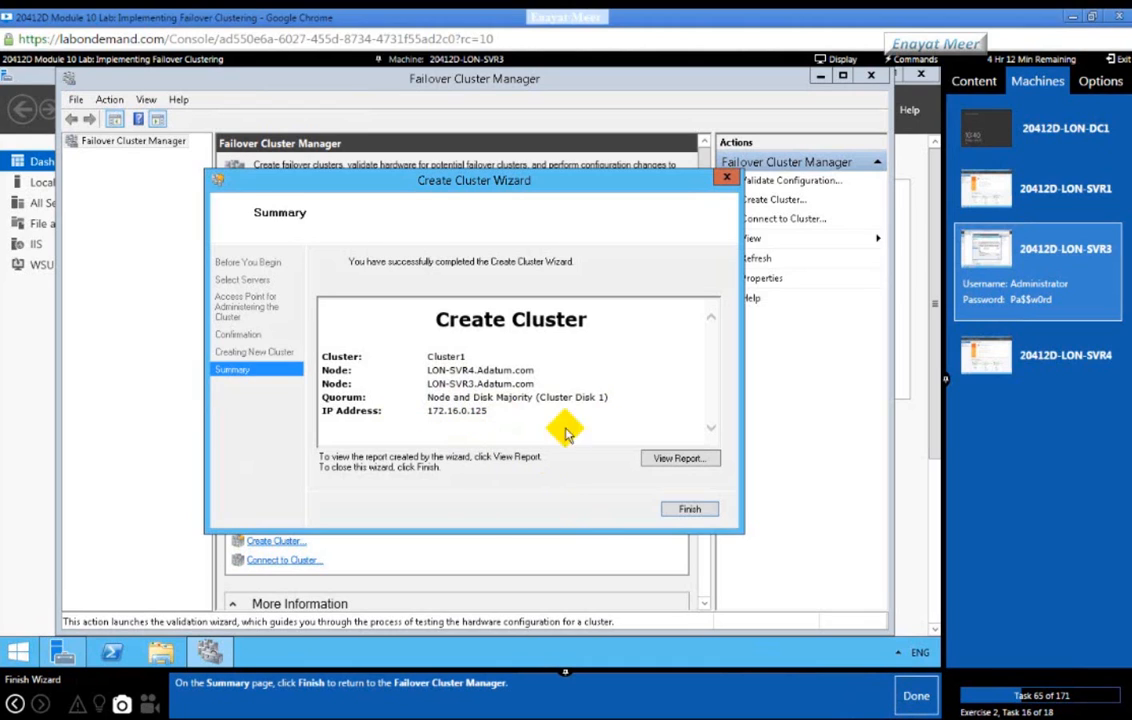
pyautogui.click(660, 462)
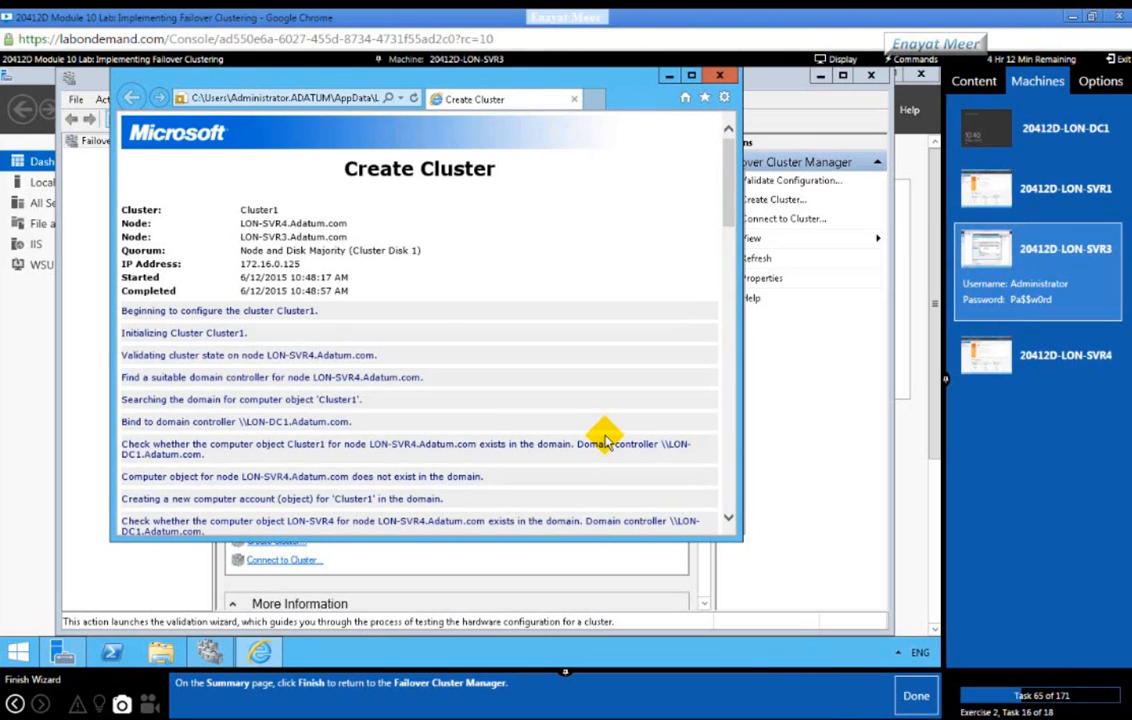
# Step: Scroll through the Create Cluster report and highlight the Computers organizational unit path
pyautogui.click(728, 518)
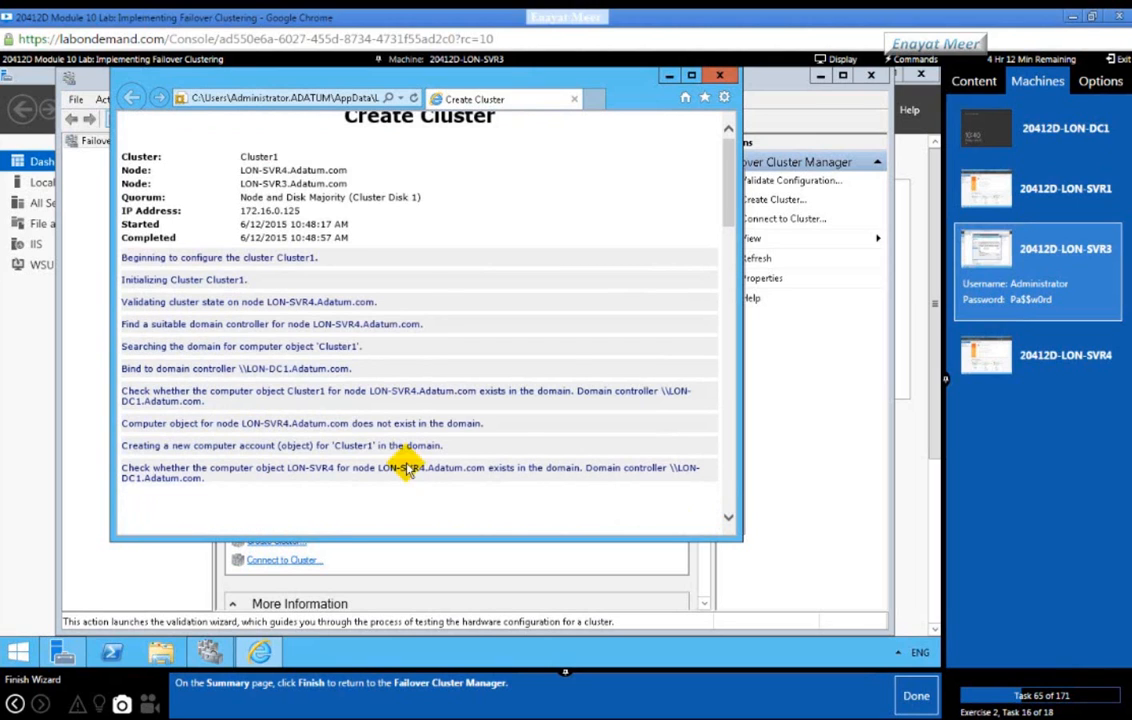
pyautogui.scroll(-2, 265, 360)
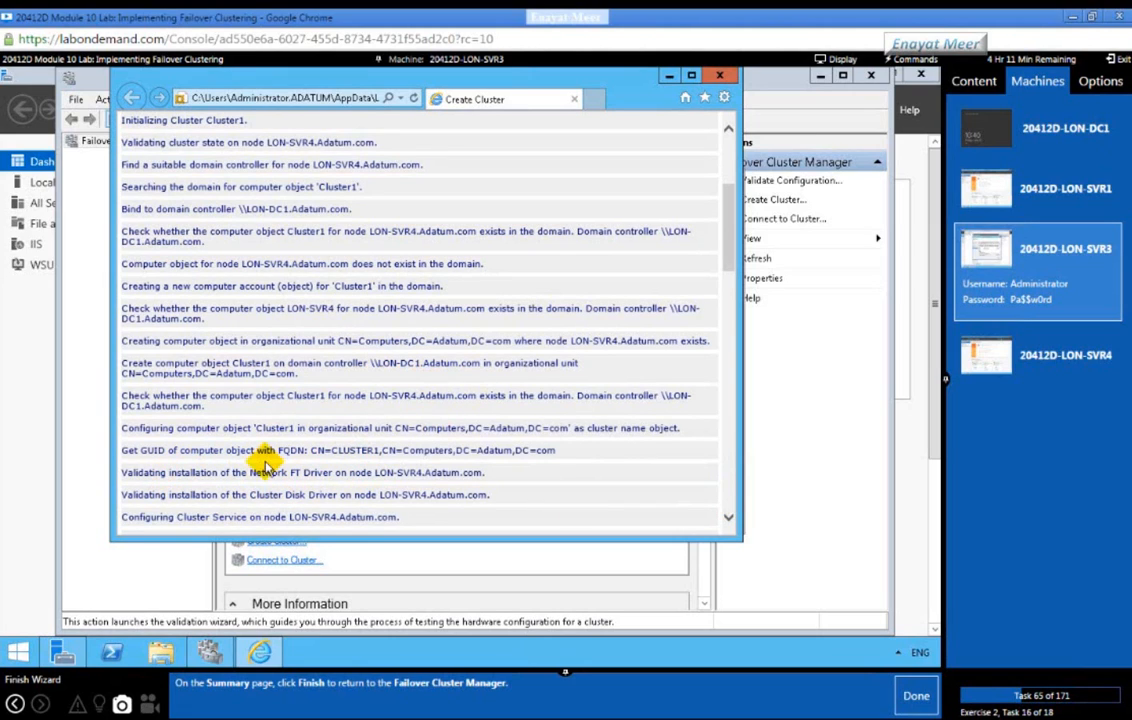
pyautogui.click(146, 374)
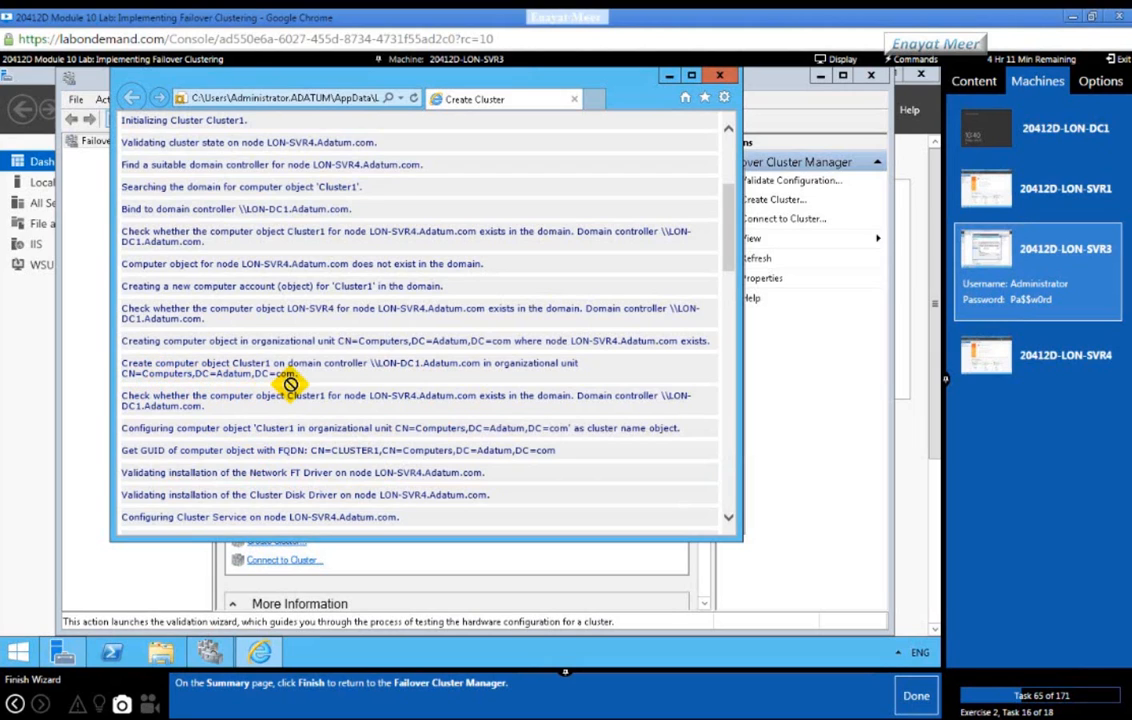
pyautogui.moveTo(142, 374); pyautogui.dragTo(472, 379)
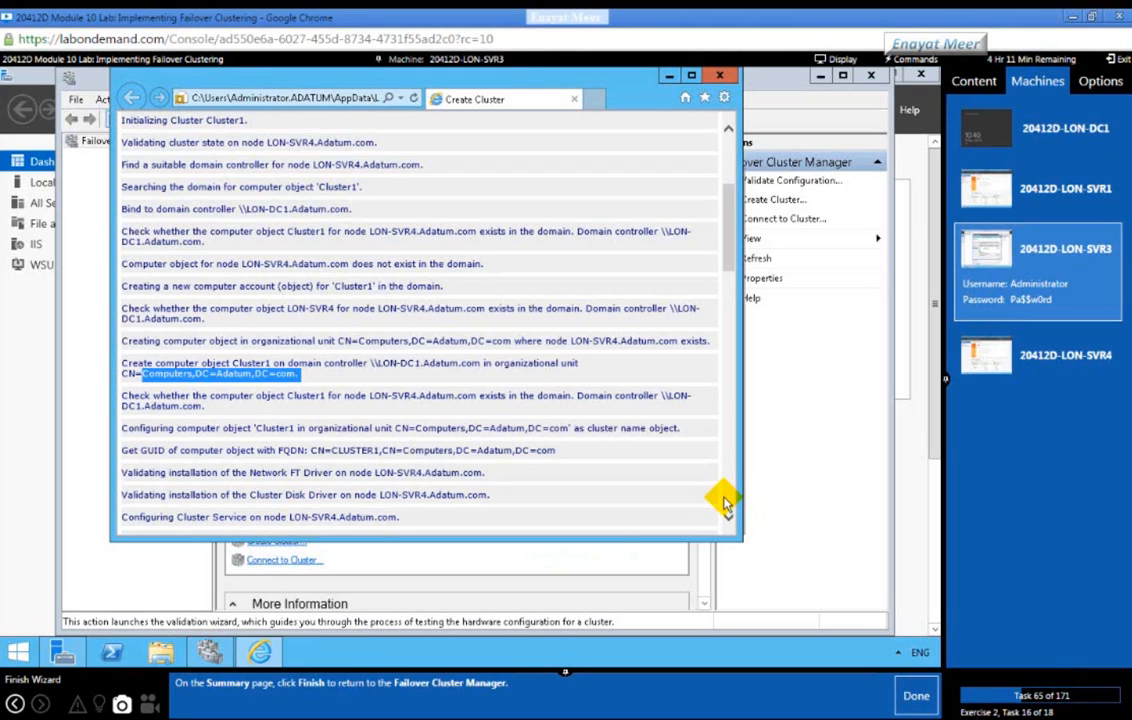
# Step: Close the report and finish the Create Cluster Wizard
pyautogui.click(725, 503)
pyautogui.click(725, 503)
pyautogui.click(725, 503)
pyautogui.click(720, 76)
pyautogui.click(688, 510)
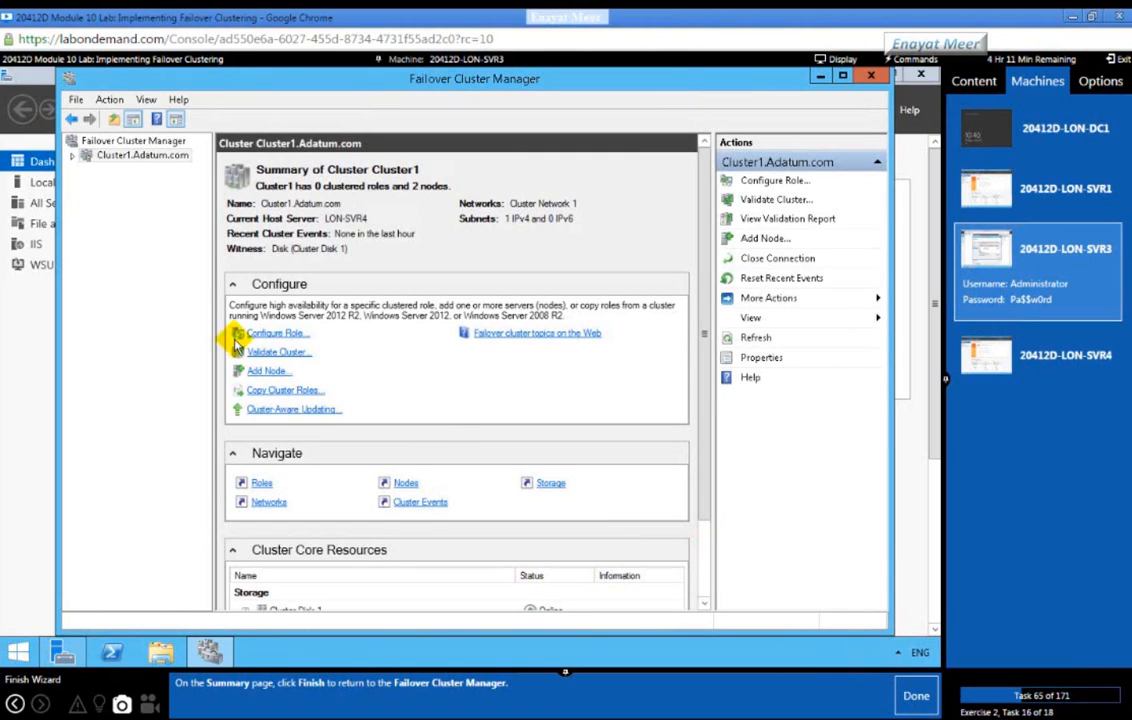
# Step: Expand Cluster1.Adatum.com, mark the finish task done, and list the disks under Storage
pyautogui.click(73, 158)
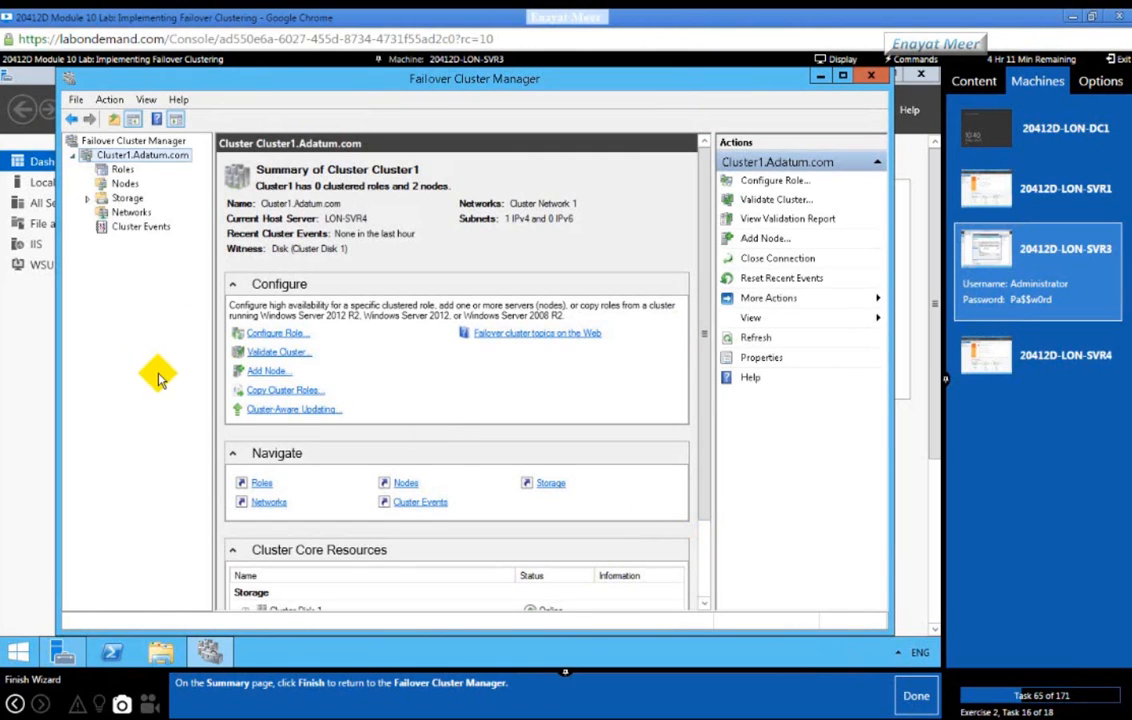
pyautogui.click(916, 695)
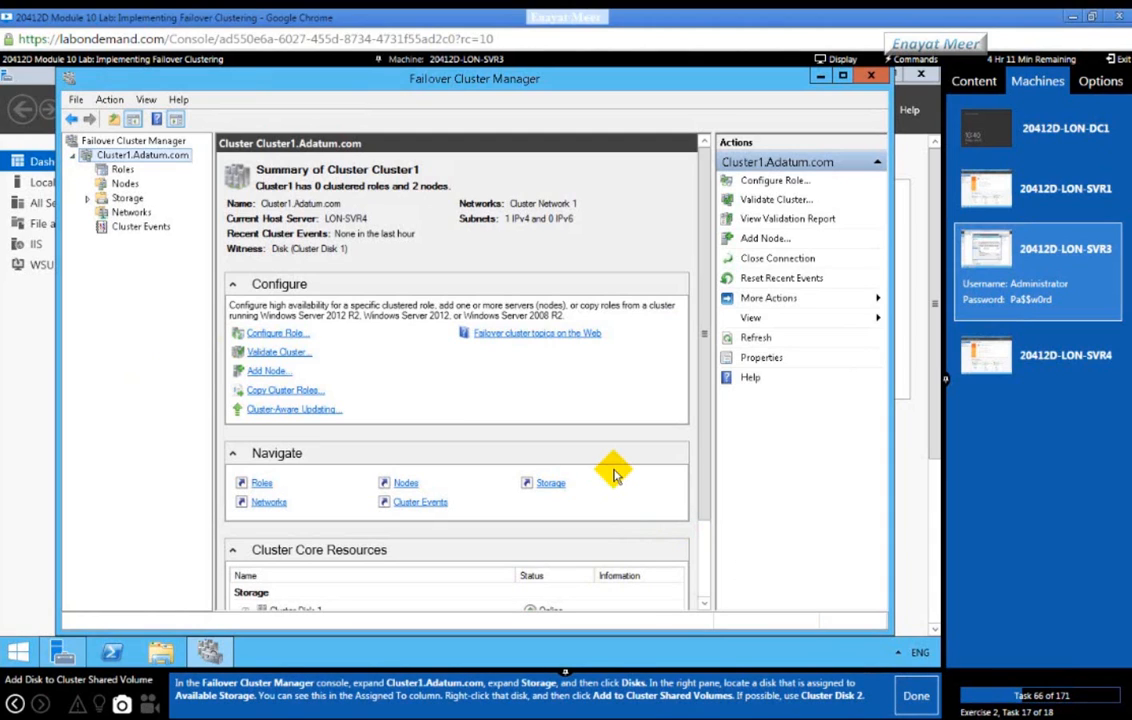
pyautogui.click(88, 199)
pyautogui.click(135, 213)
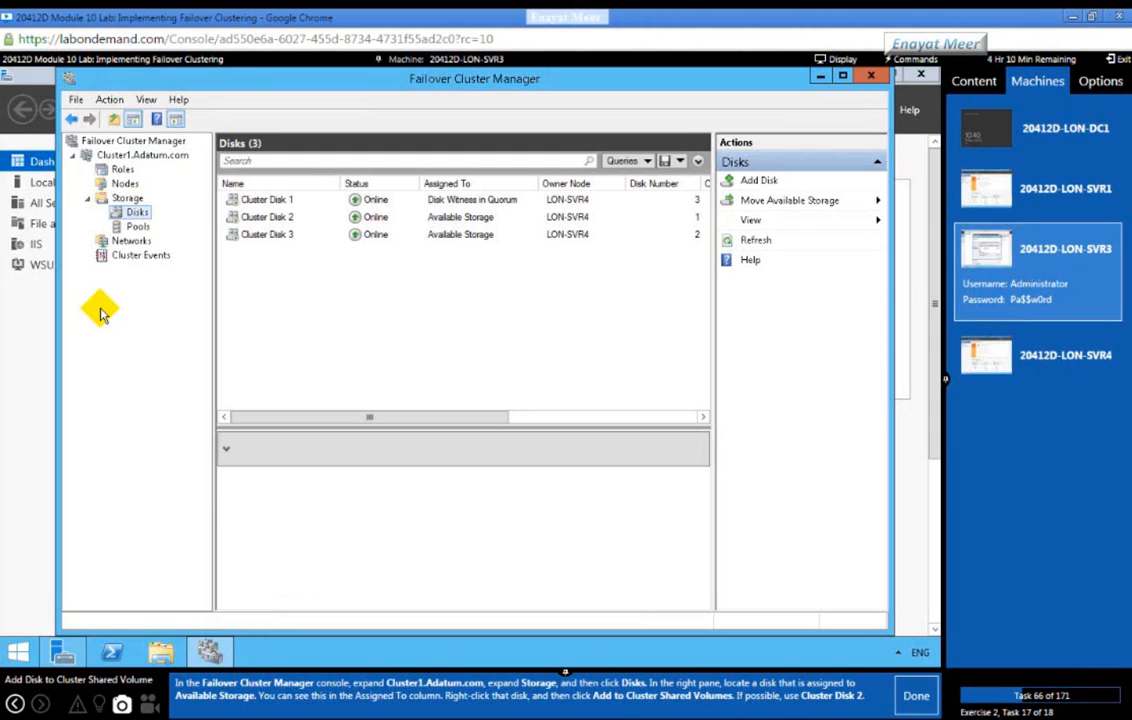
pyautogui.click(256, 199)
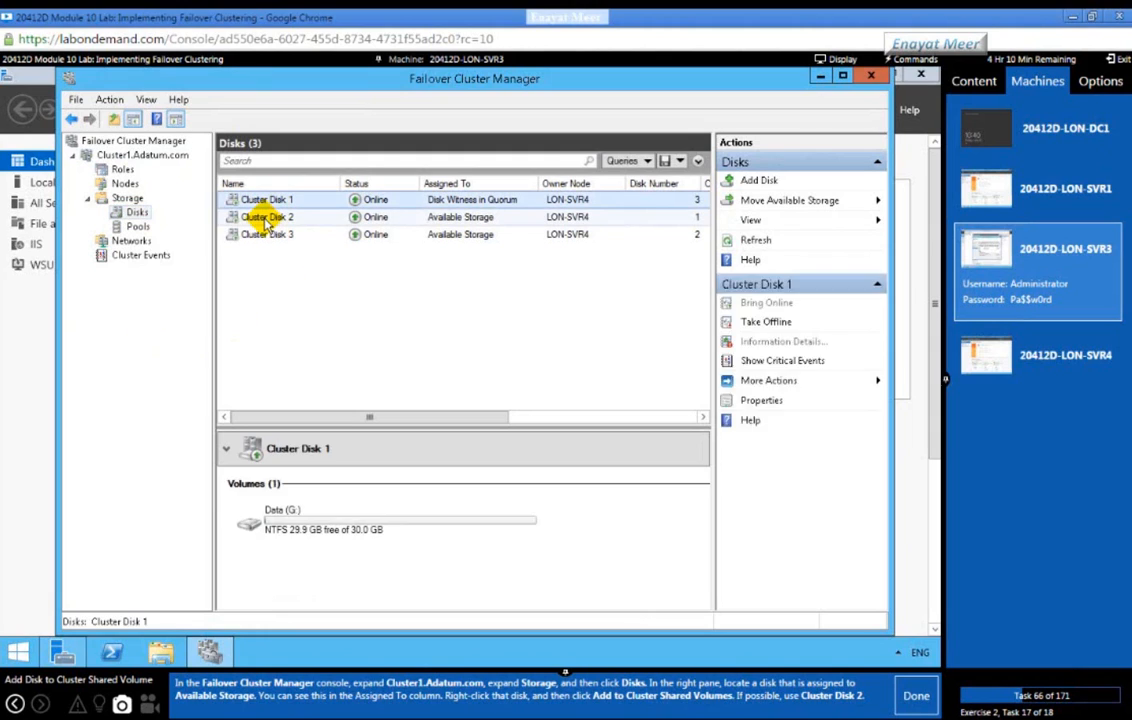
pyautogui.click(255, 217)
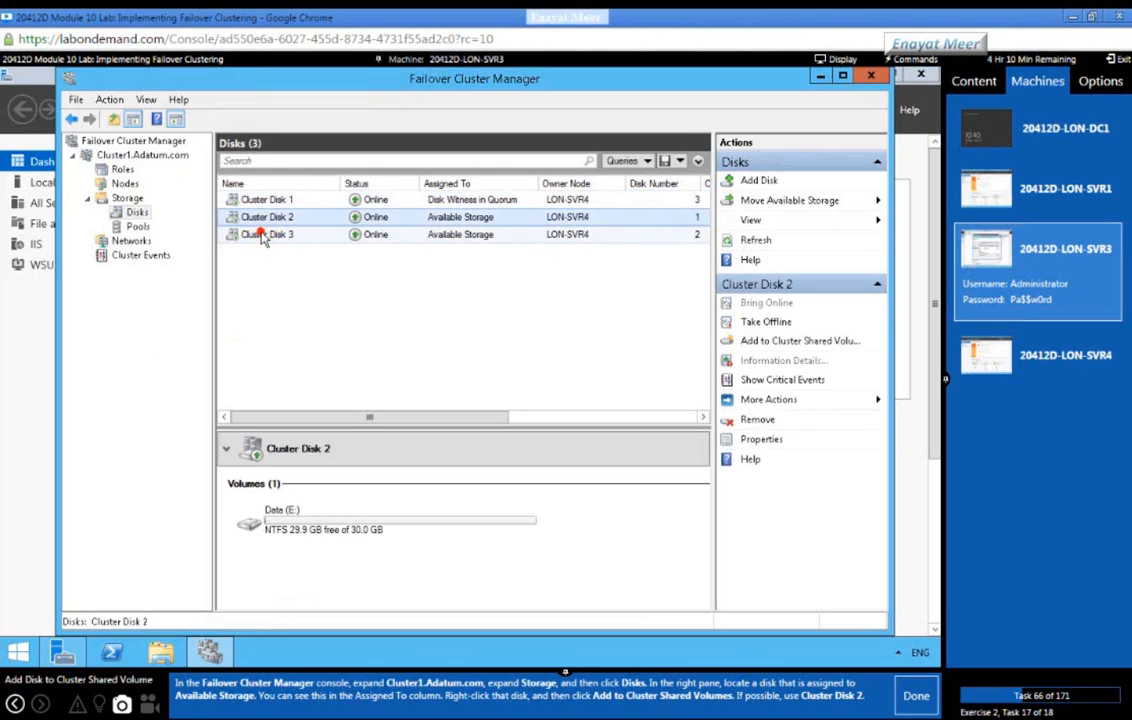
pyautogui.click(255, 234)
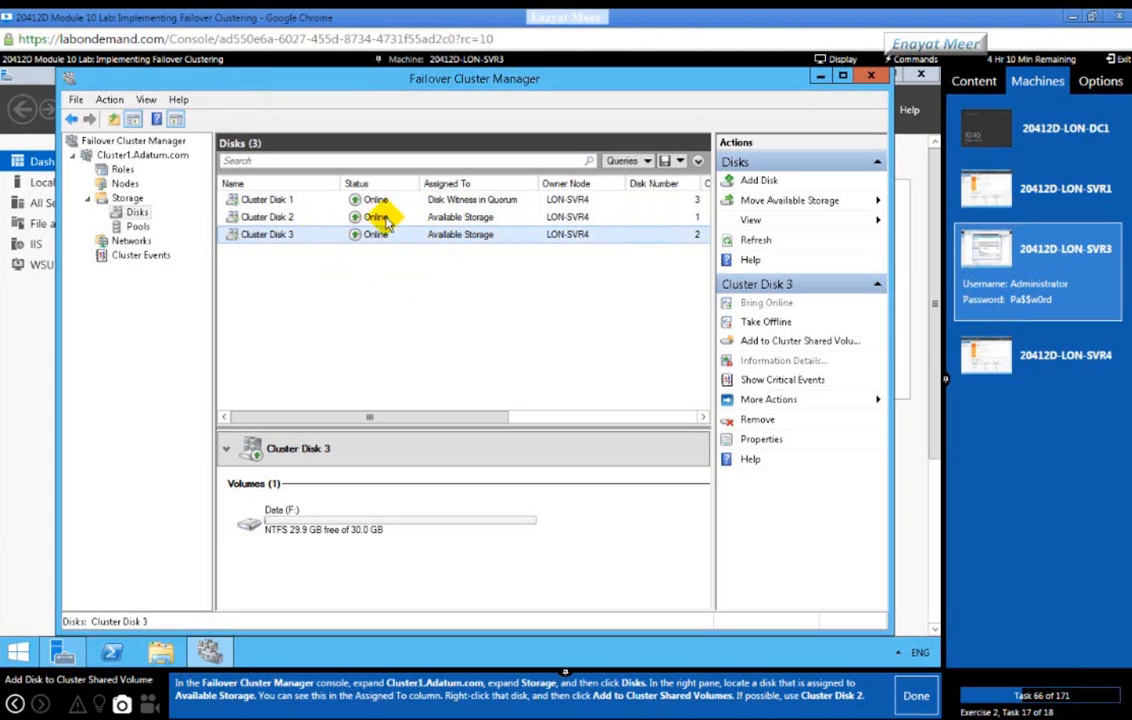
pyautogui.click(278, 217)
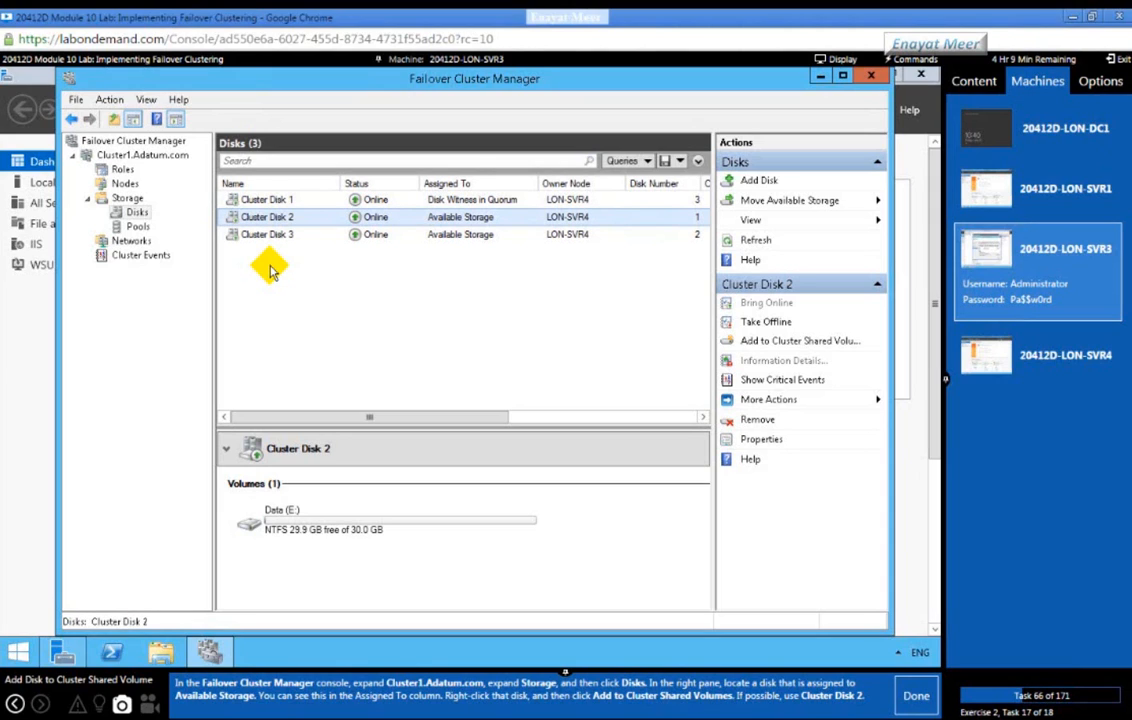
pyautogui.click(447, 201)
pyautogui.click(448, 217)
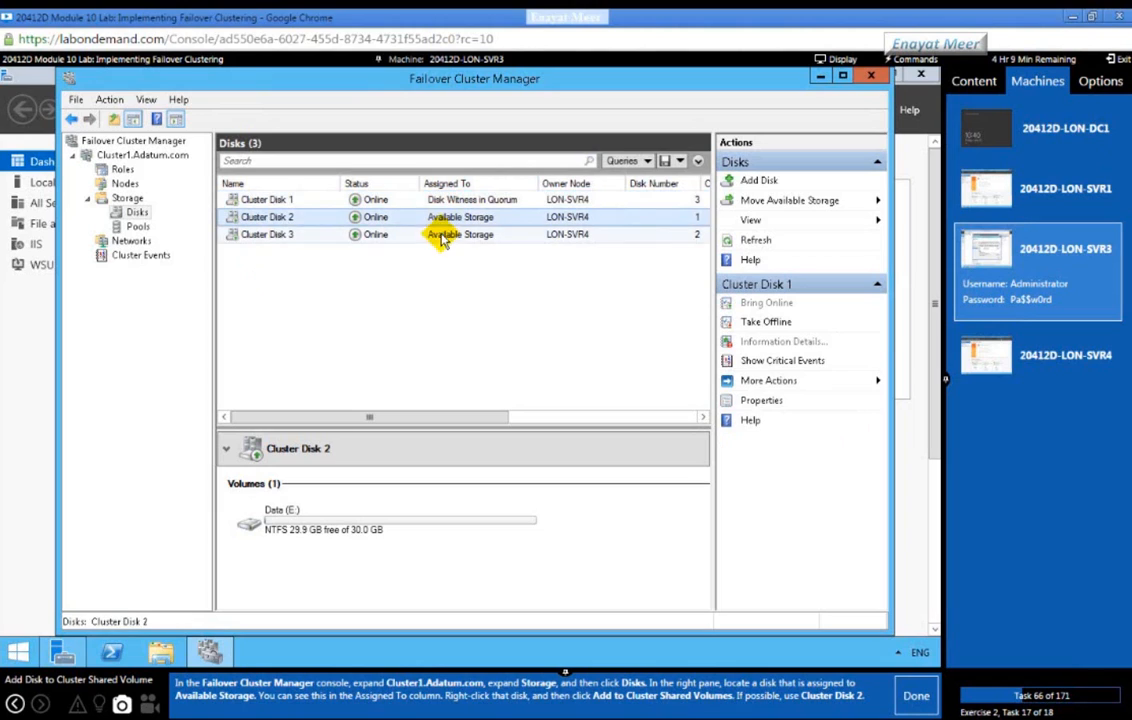
pyautogui.click(440, 234)
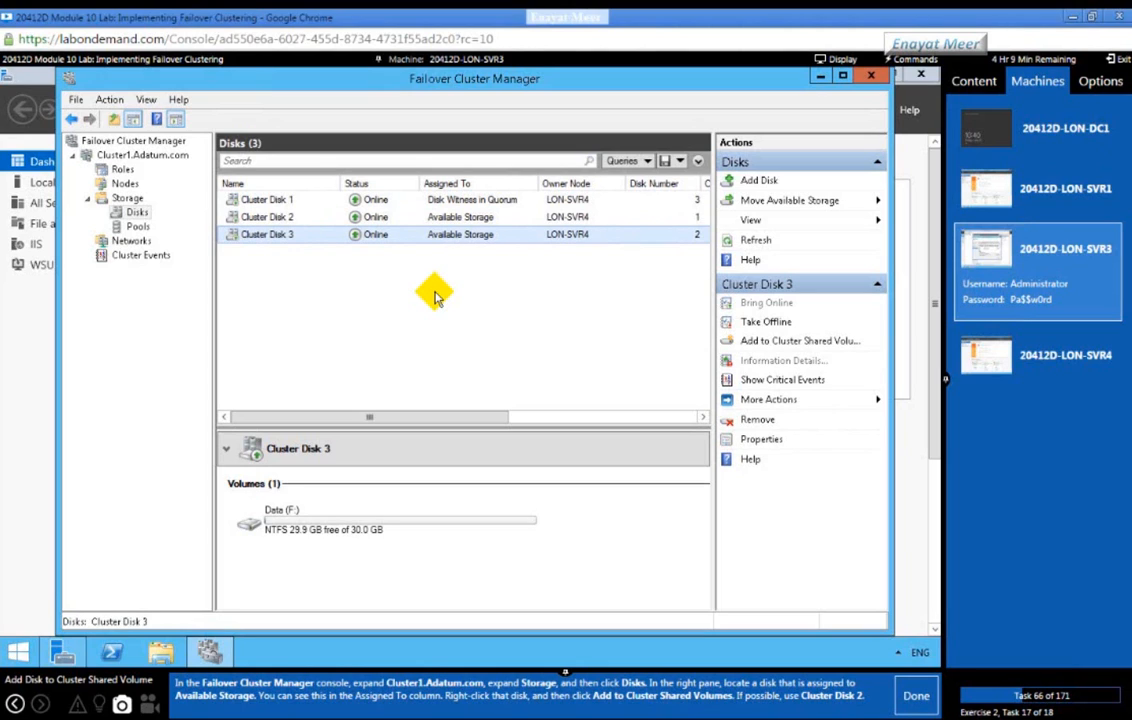
pyautogui.click(280, 218)
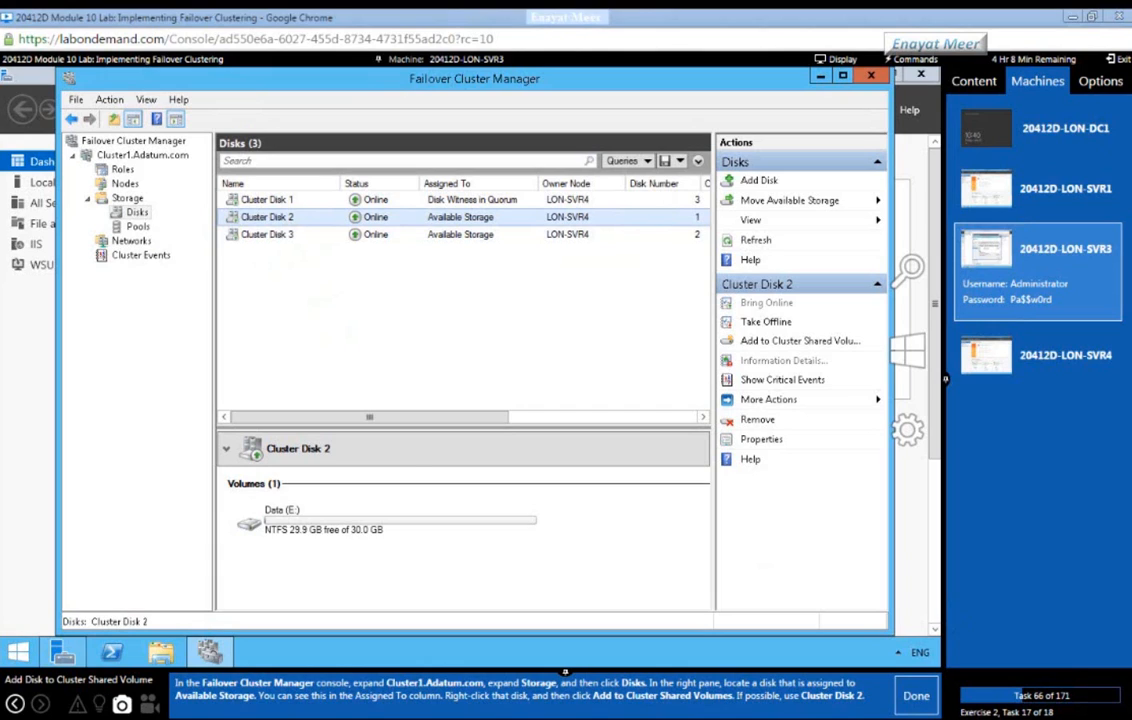
# Step: Add Cluster Disk 2 to Cluster Shared Volumes and verify its new volume details
pyautogui.rightClick(321, 221)
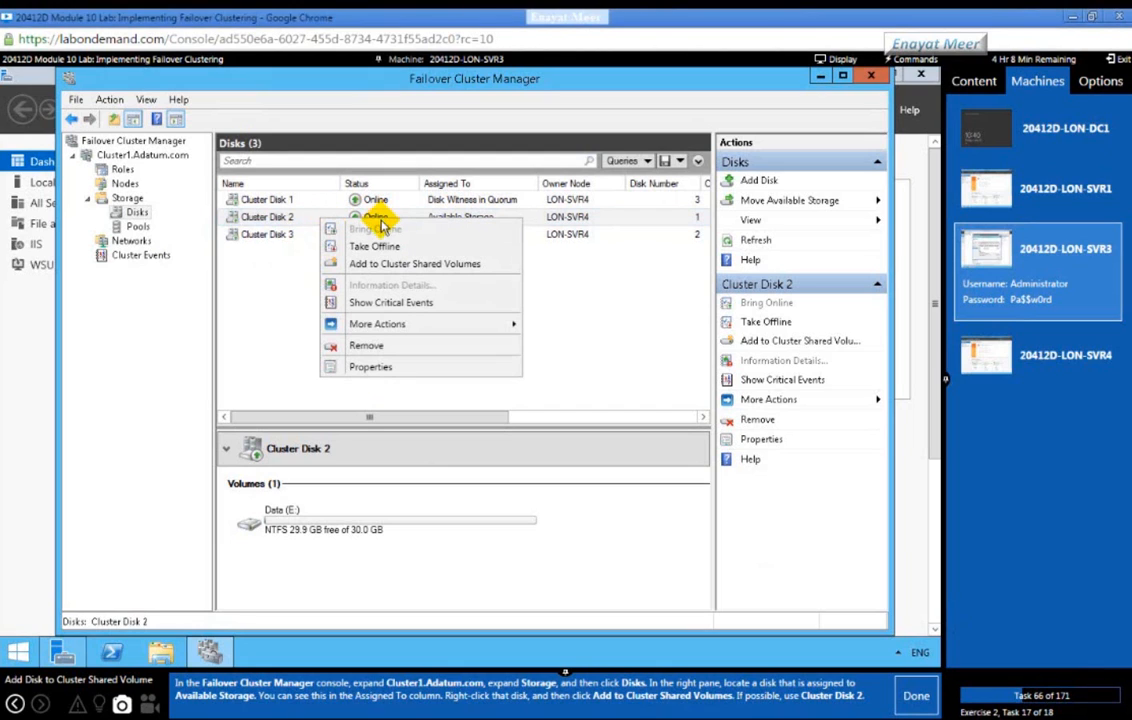
pyautogui.click(348, 264)
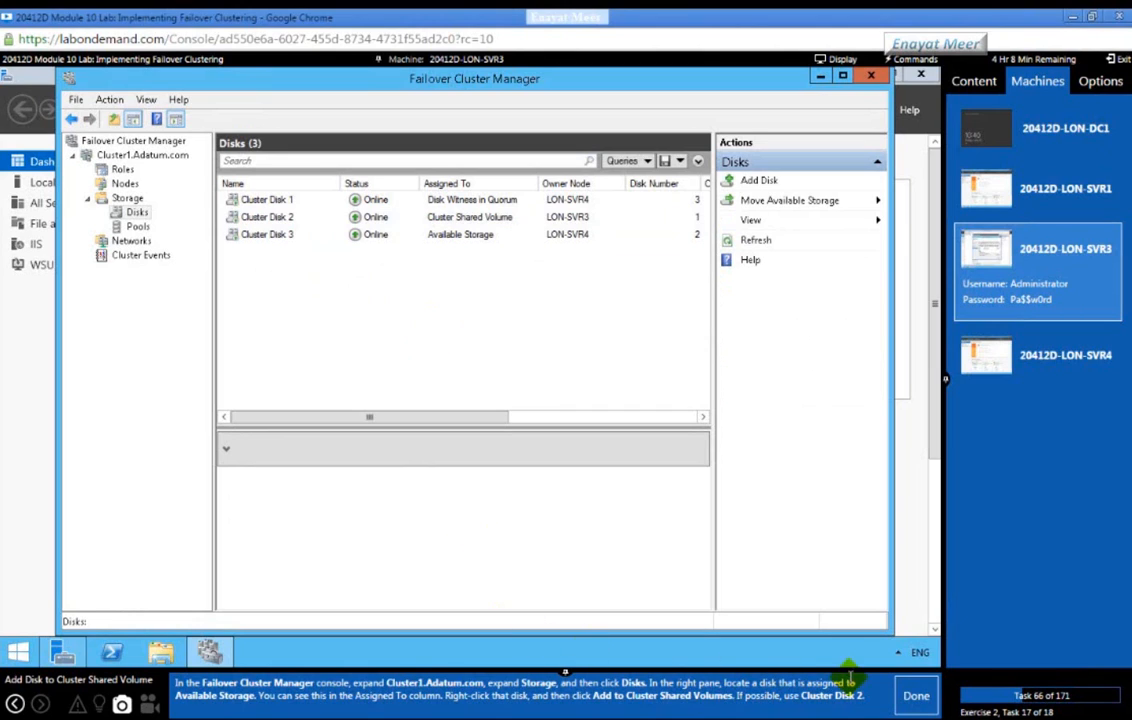
pyautogui.click(907, 702)
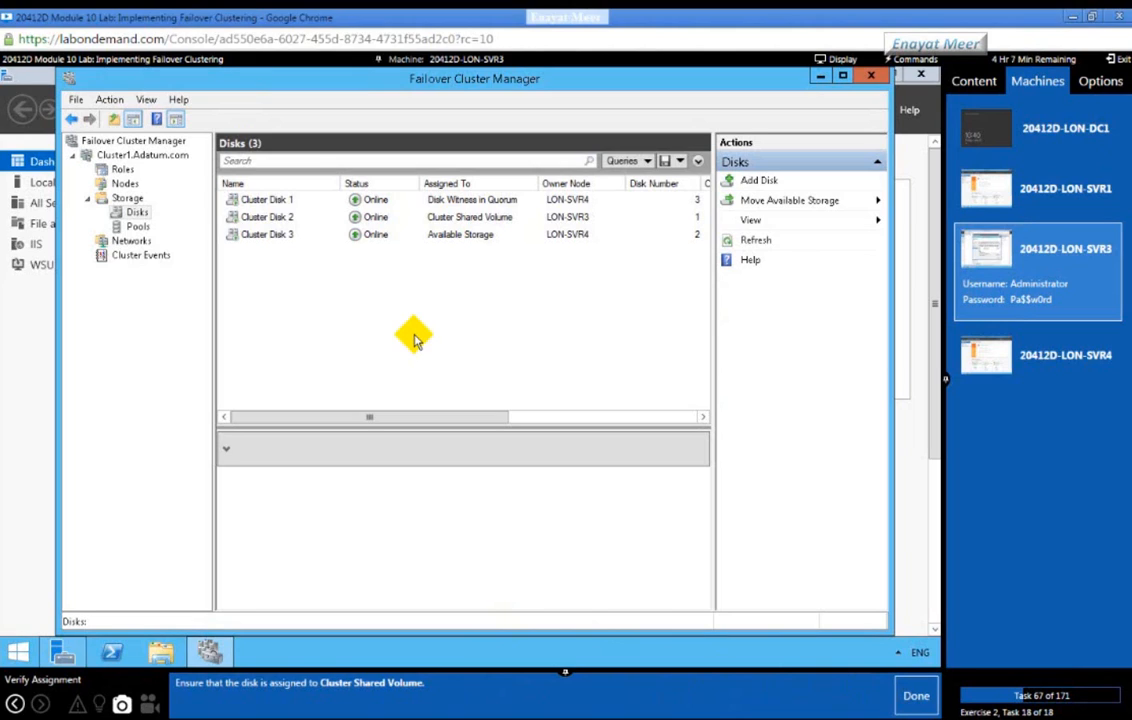
pyautogui.click(267, 218)
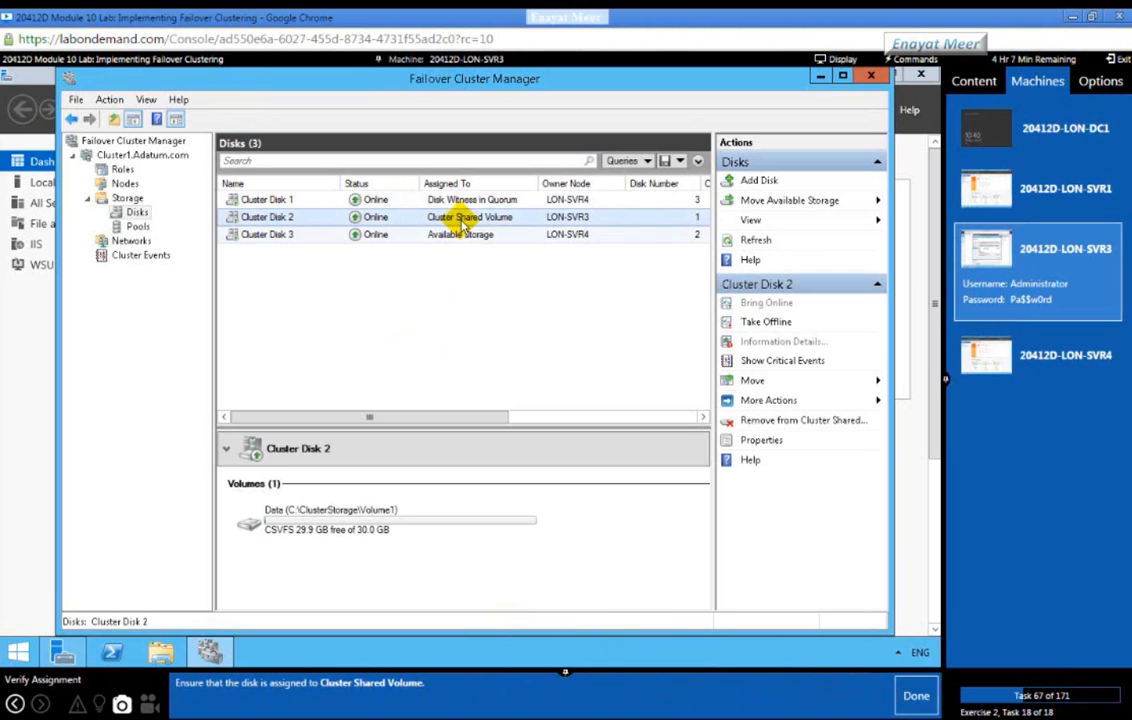
pyautogui.click(911, 697)
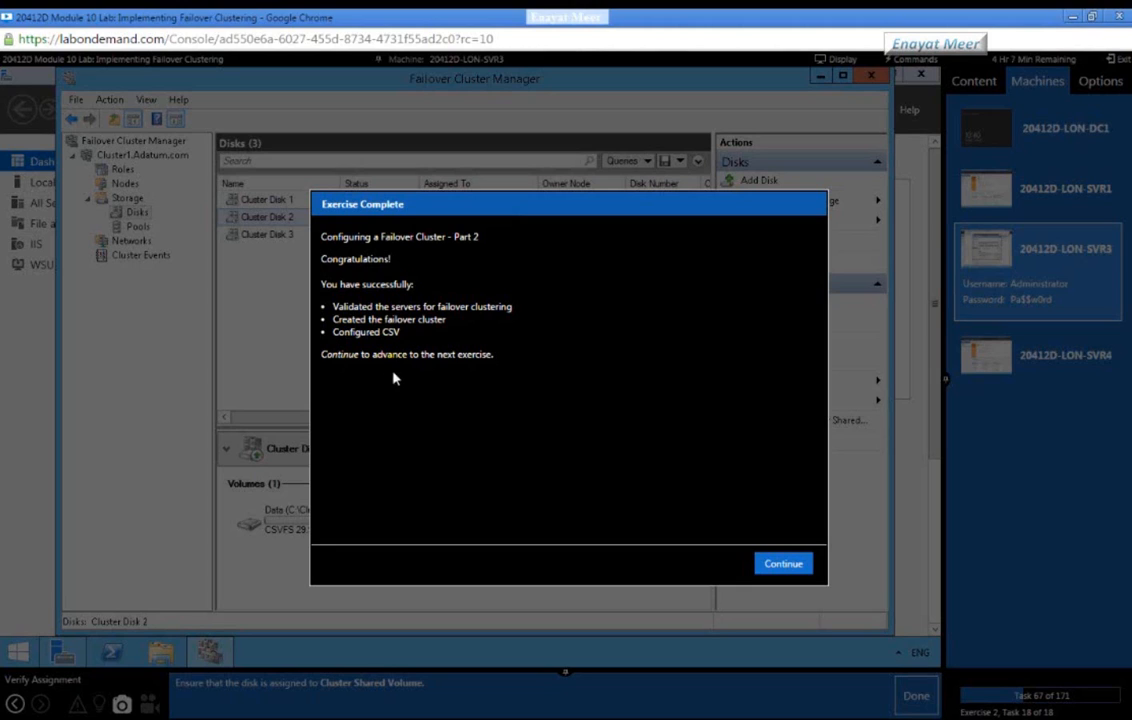
# Step: Continue into Exercise 3, the highly available file server, and switch to 20412D-LON-SVR4
pyautogui.click(779, 566)
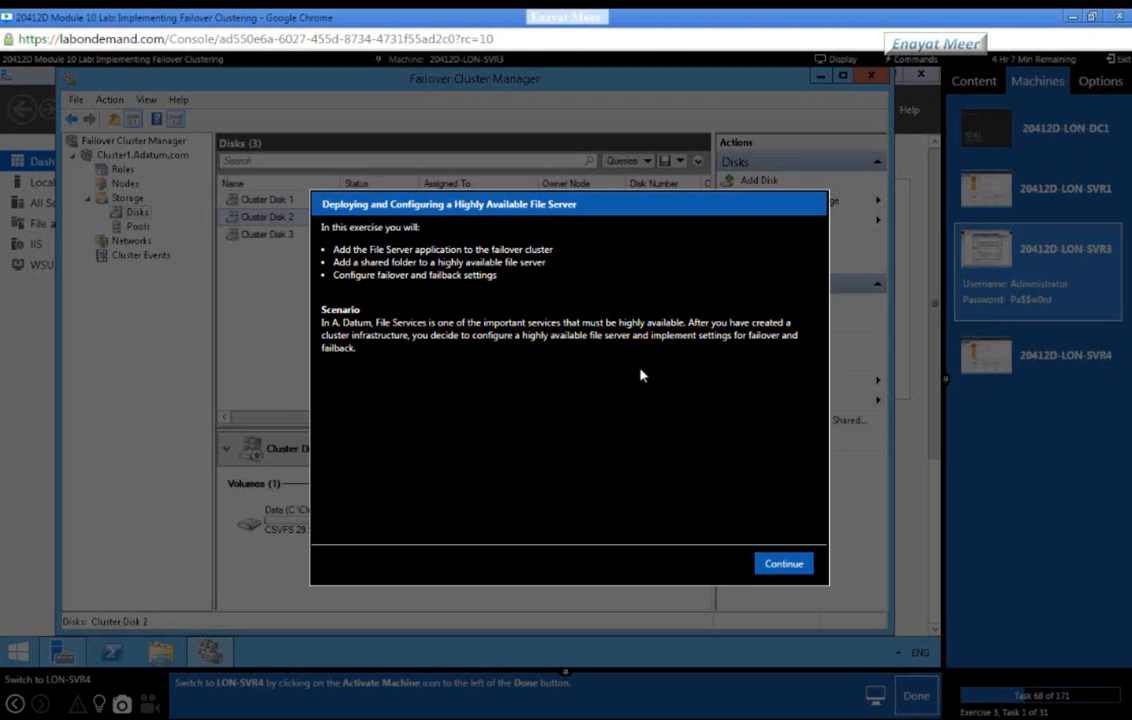
pyautogui.click(786, 564)
pyautogui.click(786, 563)
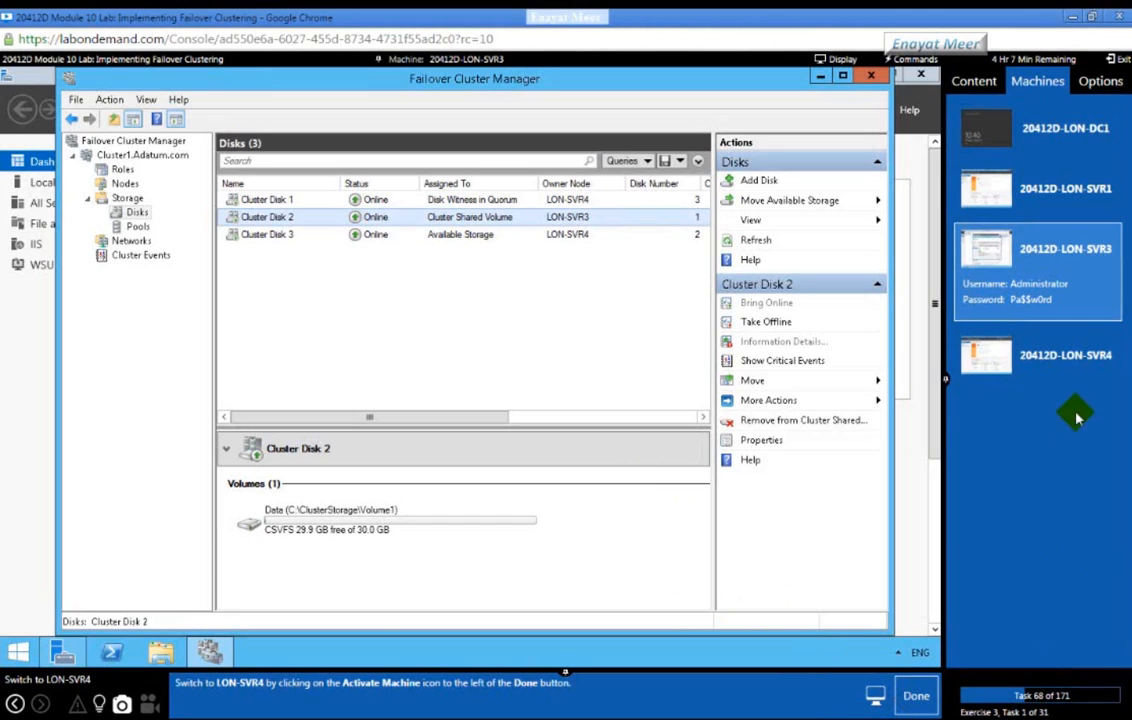
pyautogui.click(1065, 355)
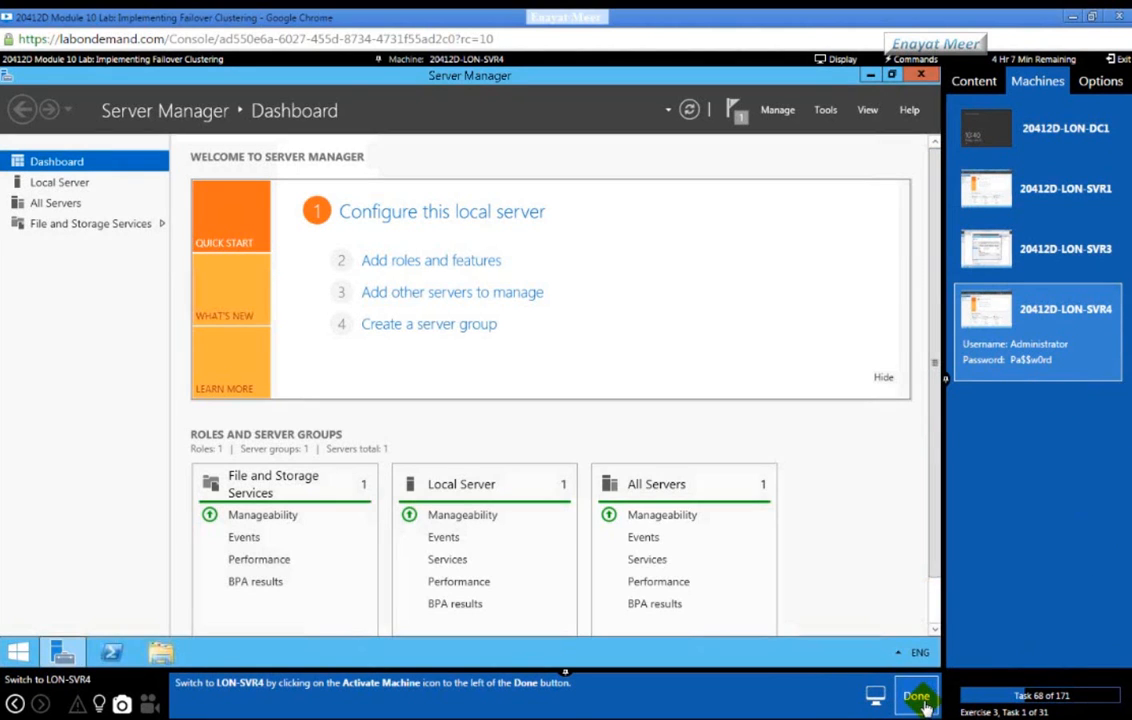
# Step: Mark the machine switch done and launch Add Roles and Features on LON-SVR4
pyautogui.click(917, 698)
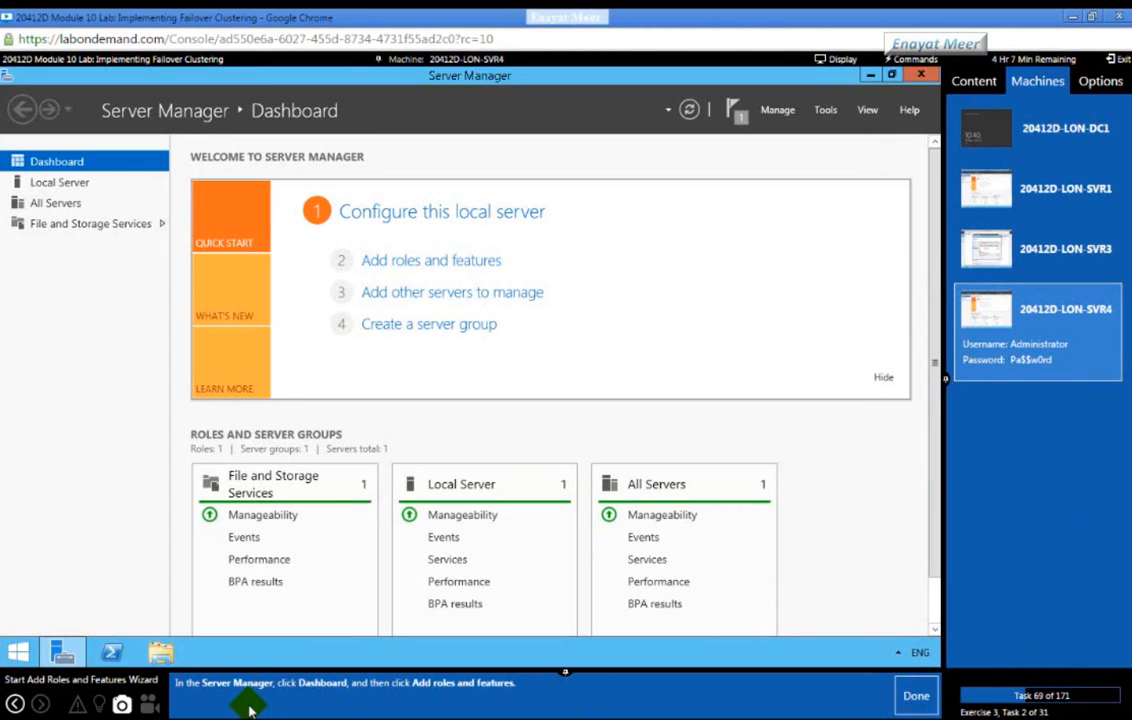
pyautogui.click(394, 261)
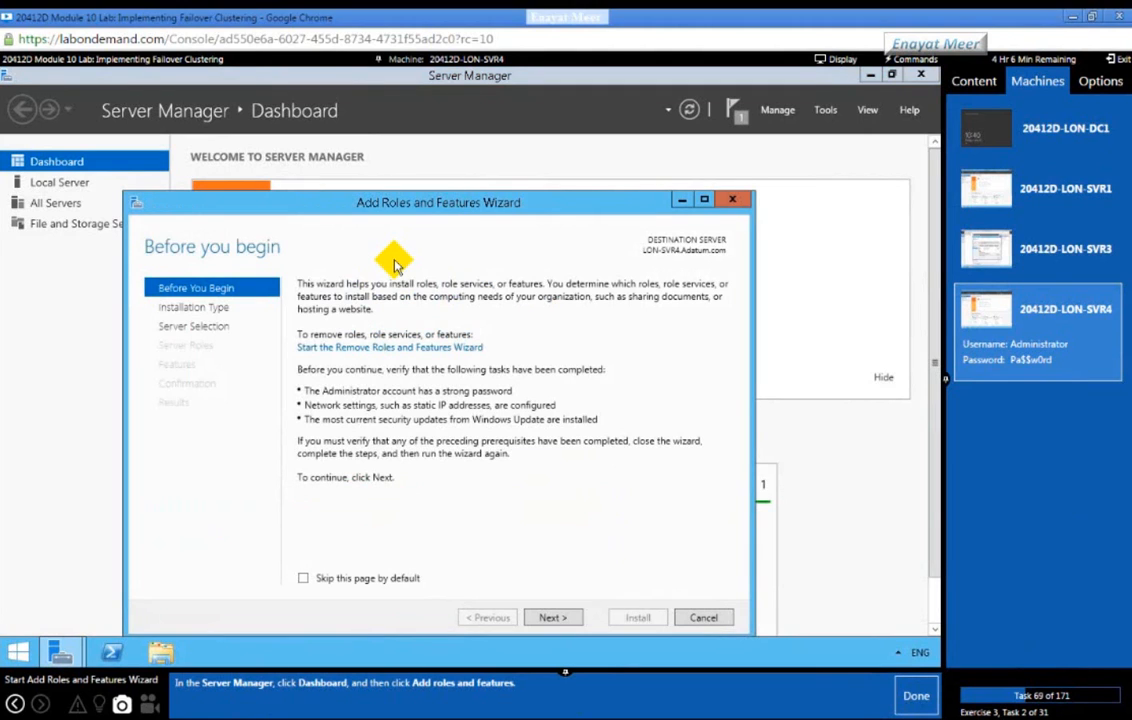
# Step: Choose a role-based installation with LON-SVR4 as the destination server
pyautogui.click(914, 693)
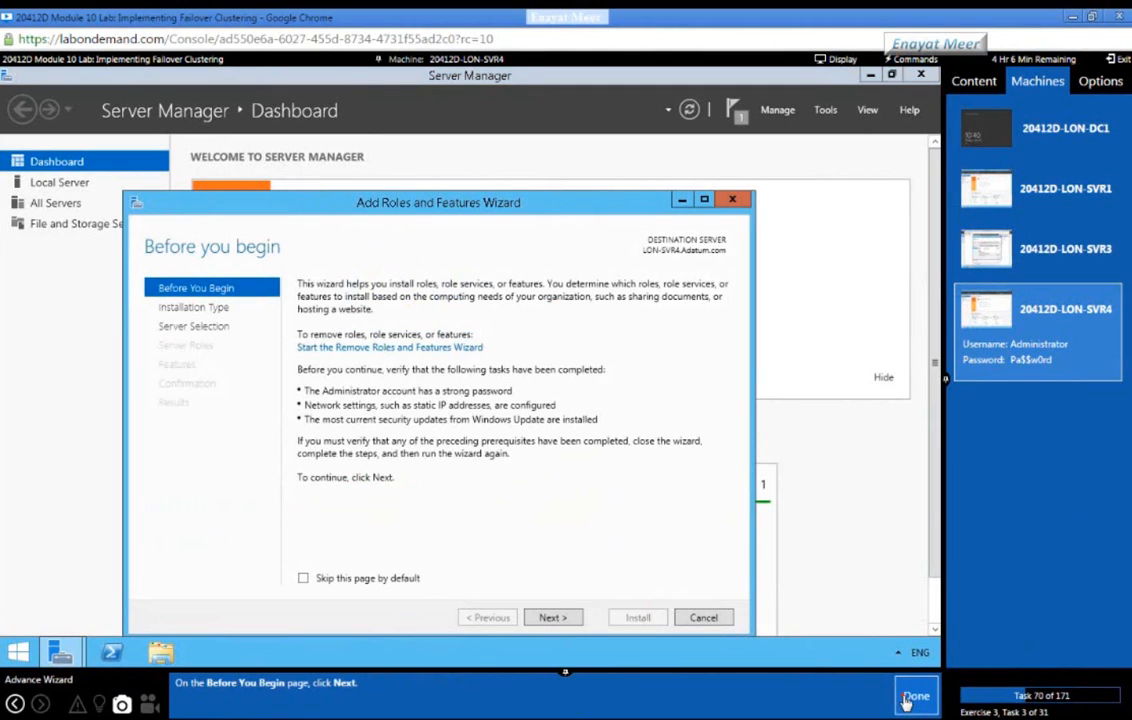
pyautogui.click(552, 617)
pyautogui.click(910, 697)
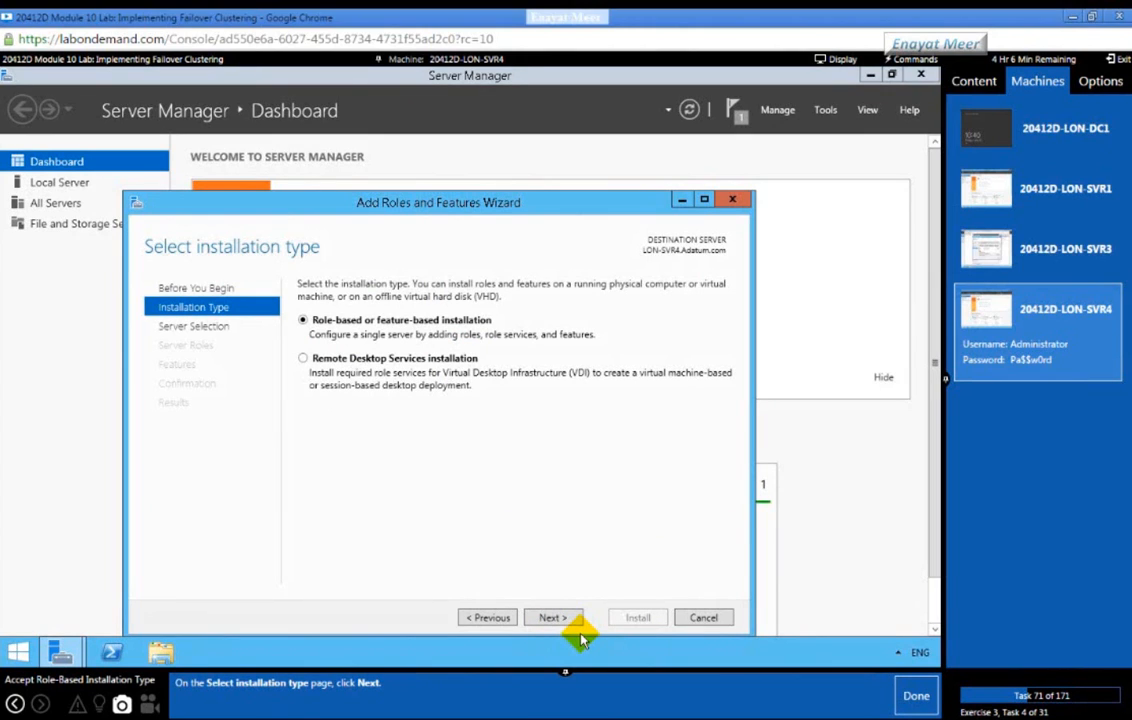
pyautogui.click(548, 617)
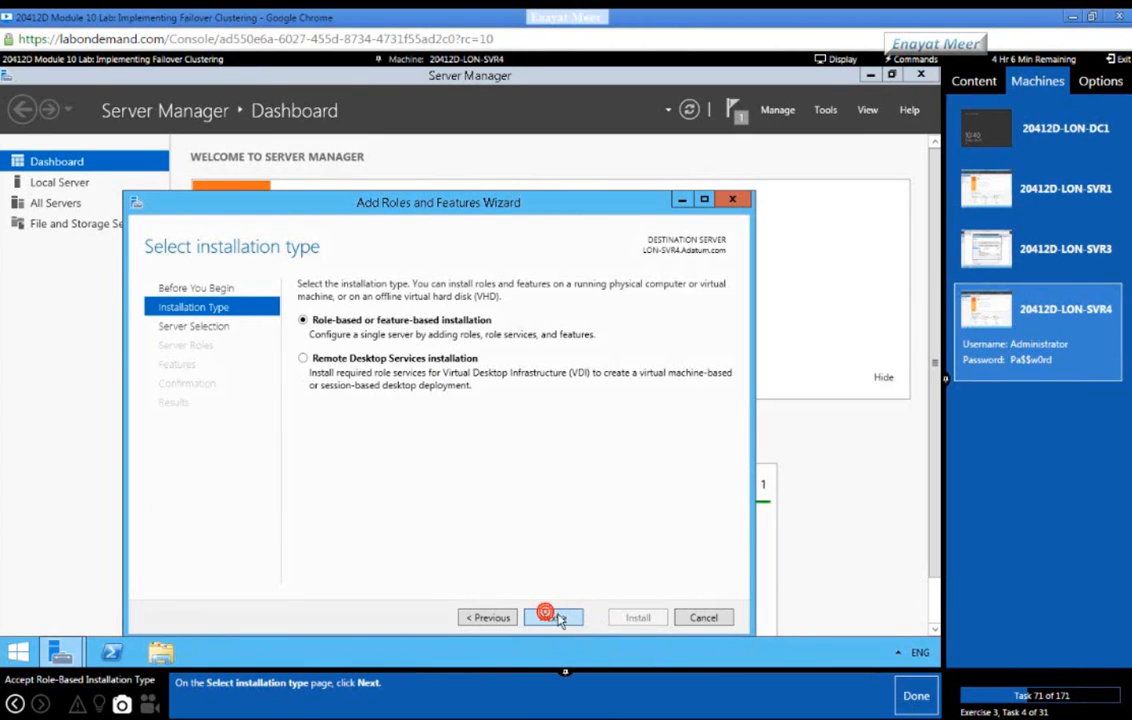
pyautogui.click(908, 697)
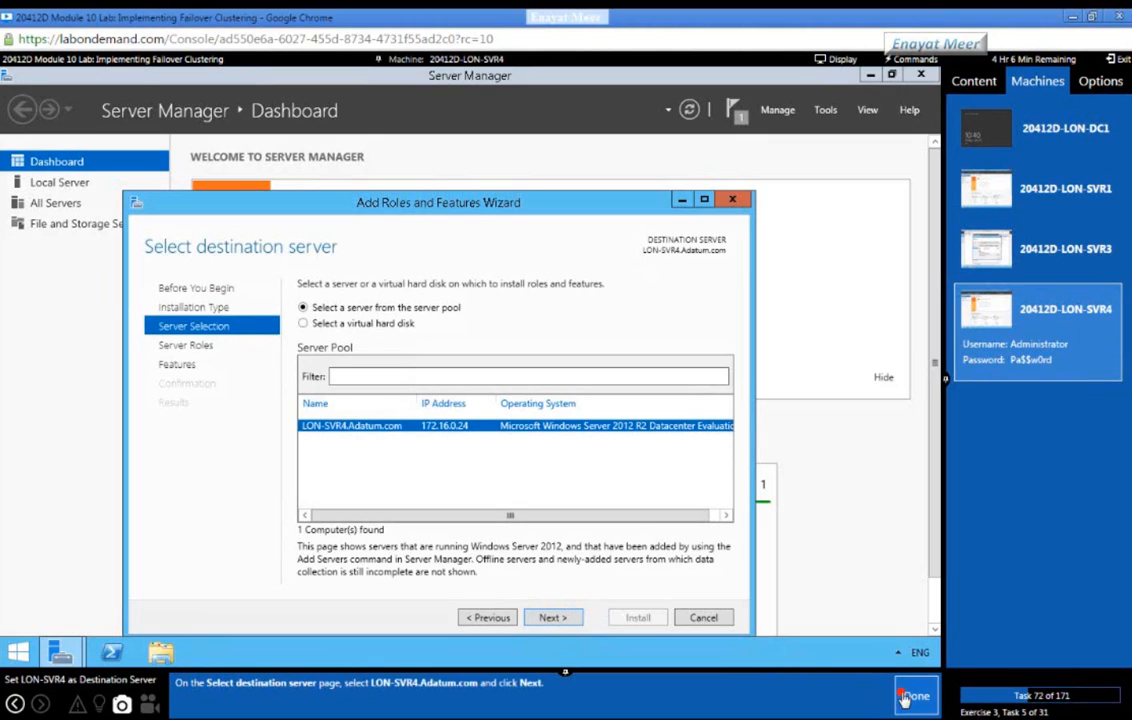
pyautogui.click(553, 618)
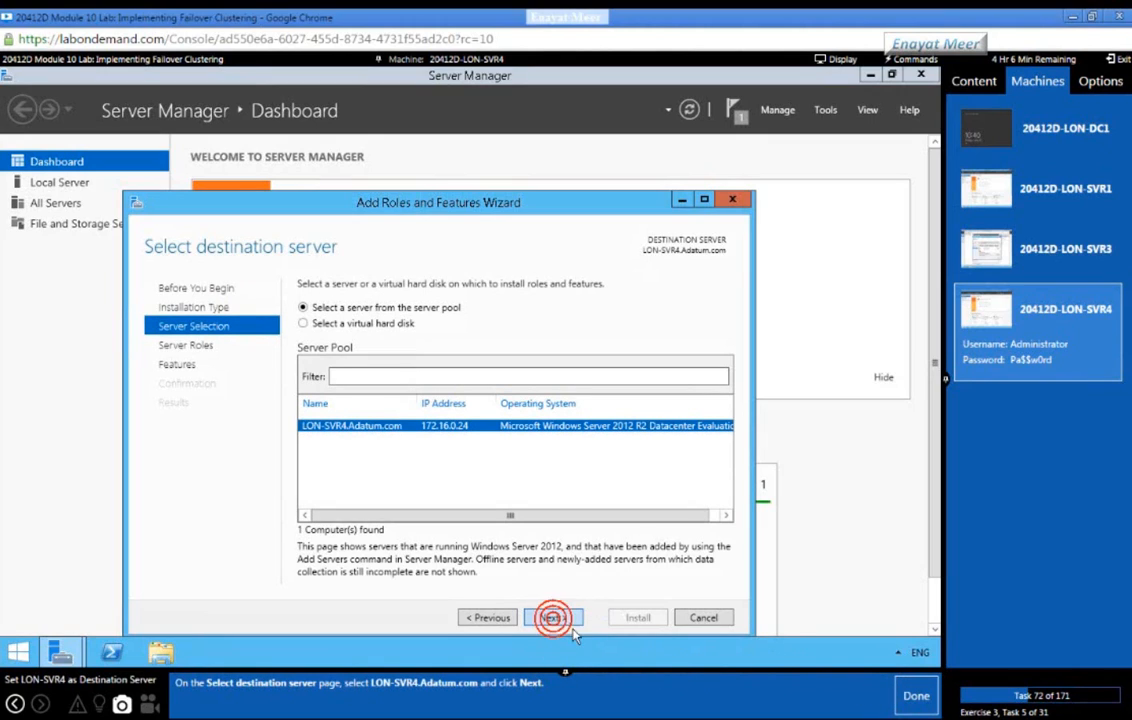
pyautogui.click(908, 700)
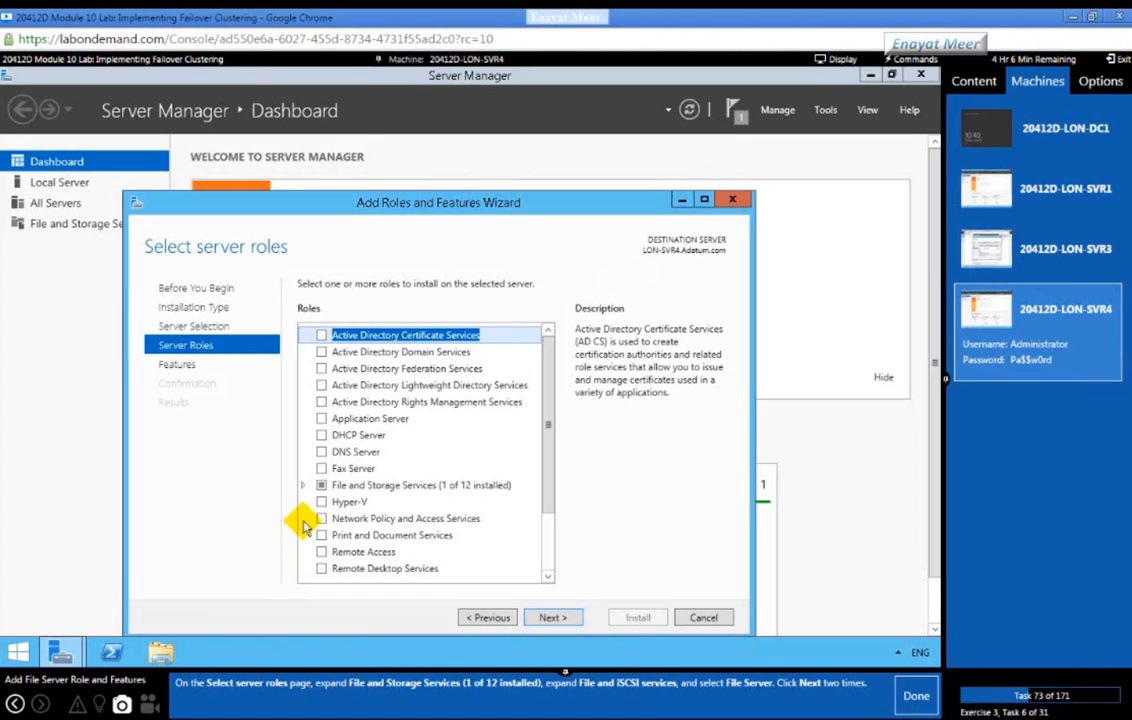
# Step: Select the File Server role service under File and Storage Services > File and iSCSI Services
pyautogui.click(303, 485)
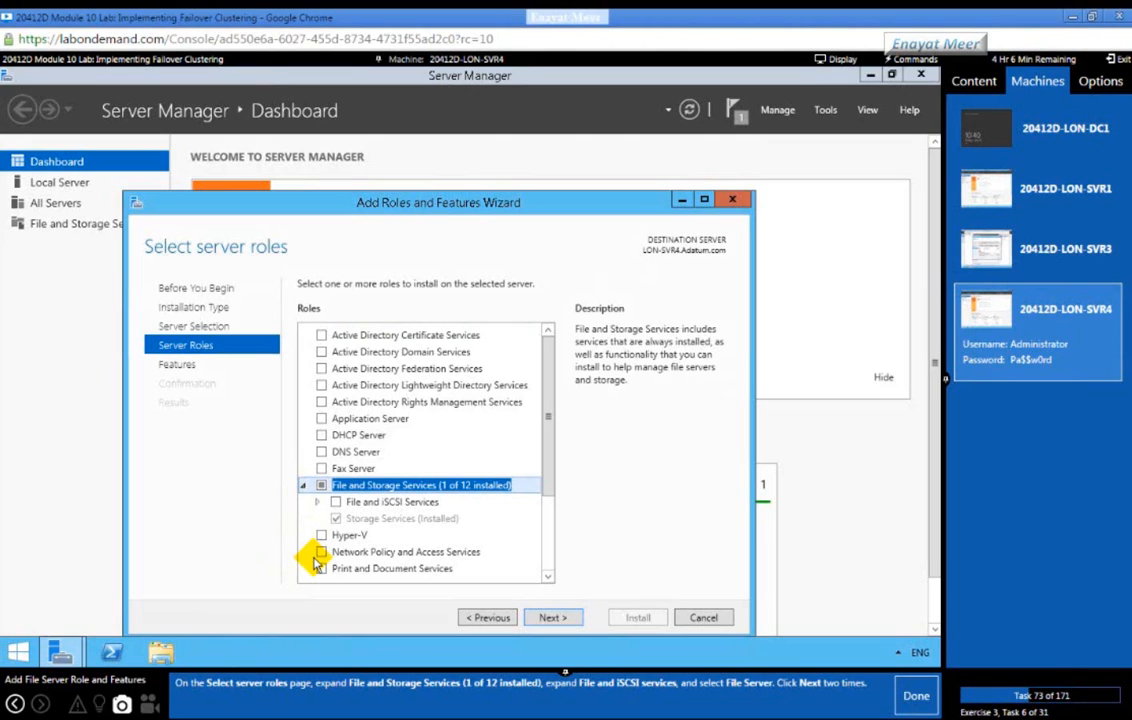
pyautogui.click(317, 503)
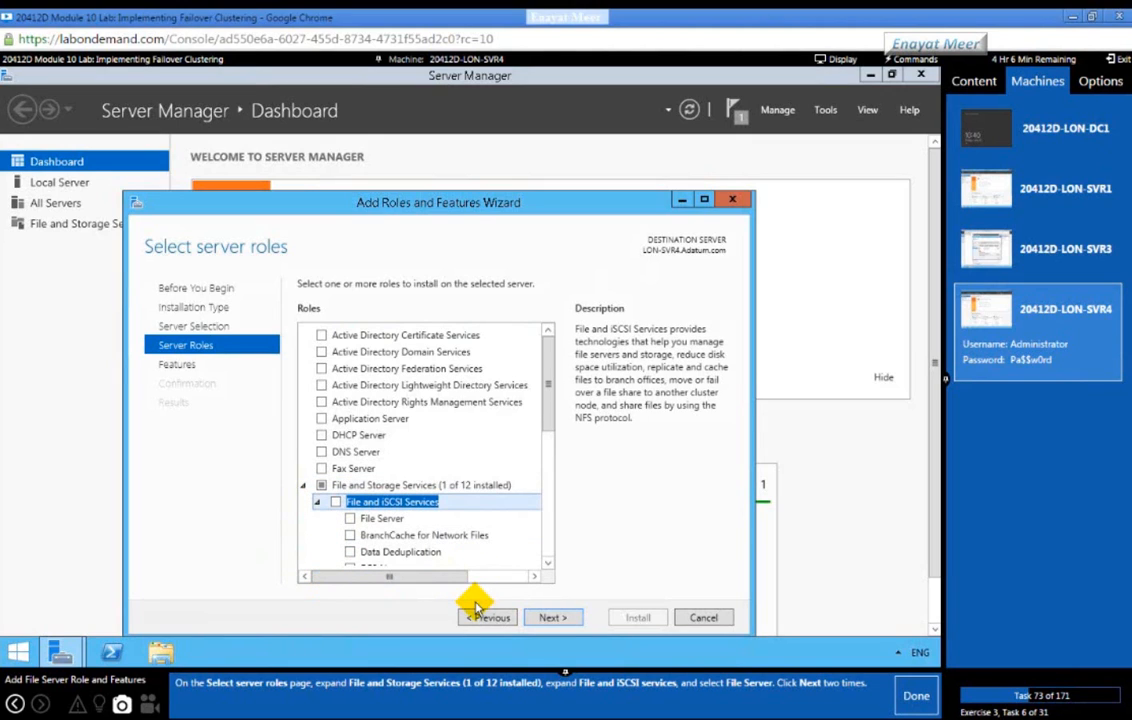
pyautogui.click(351, 519)
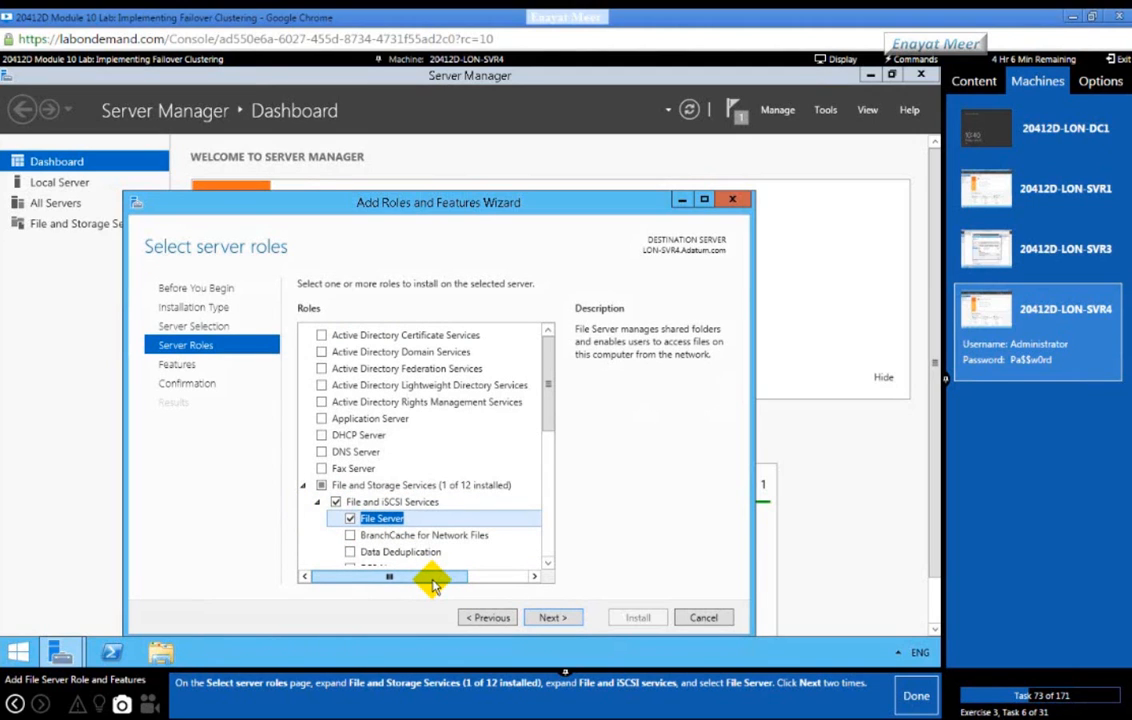
pyautogui.click(546, 618)
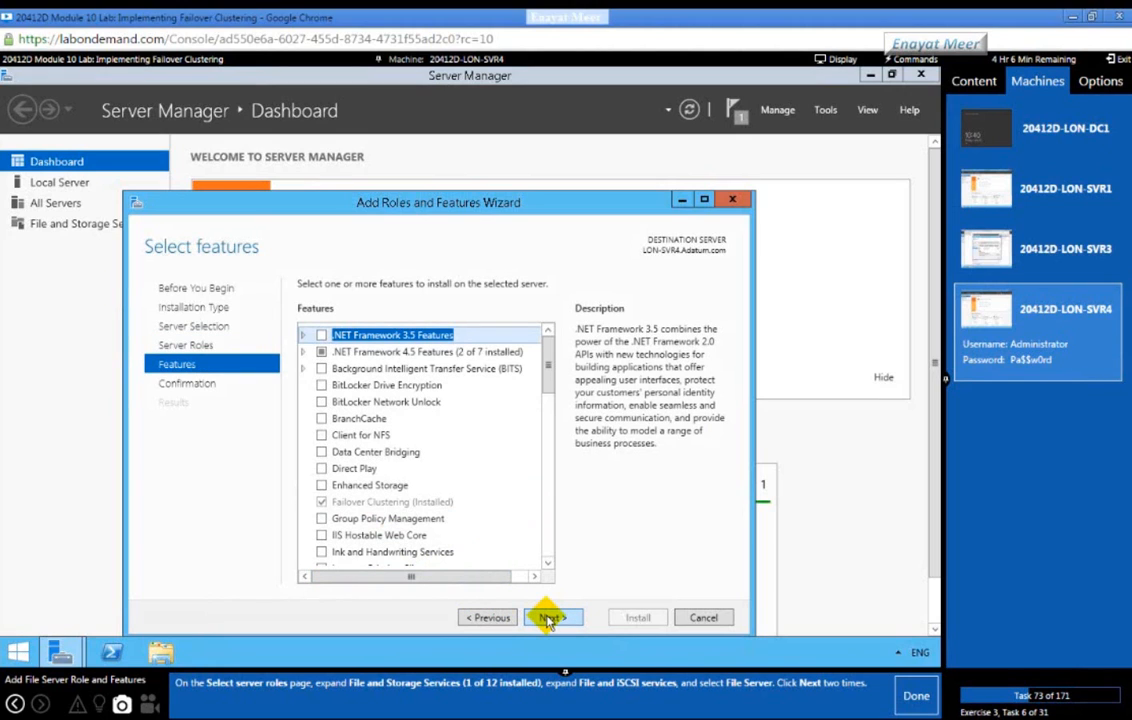
pyautogui.click(548, 618)
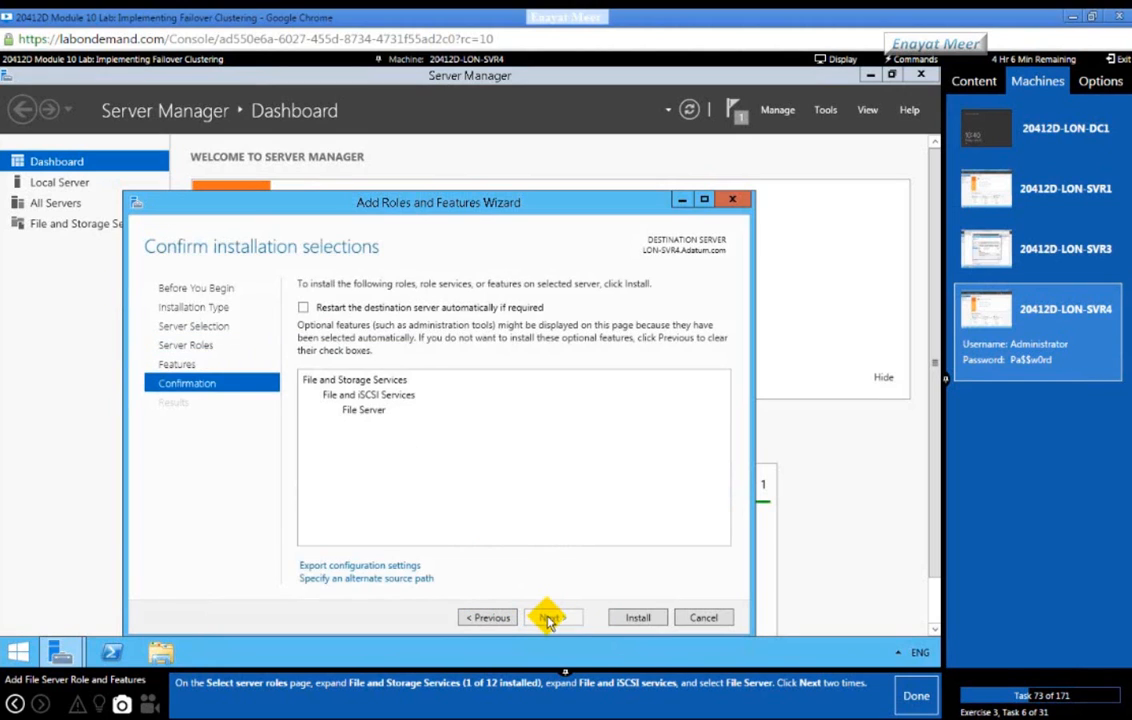
pyautogui.click(915, 697)
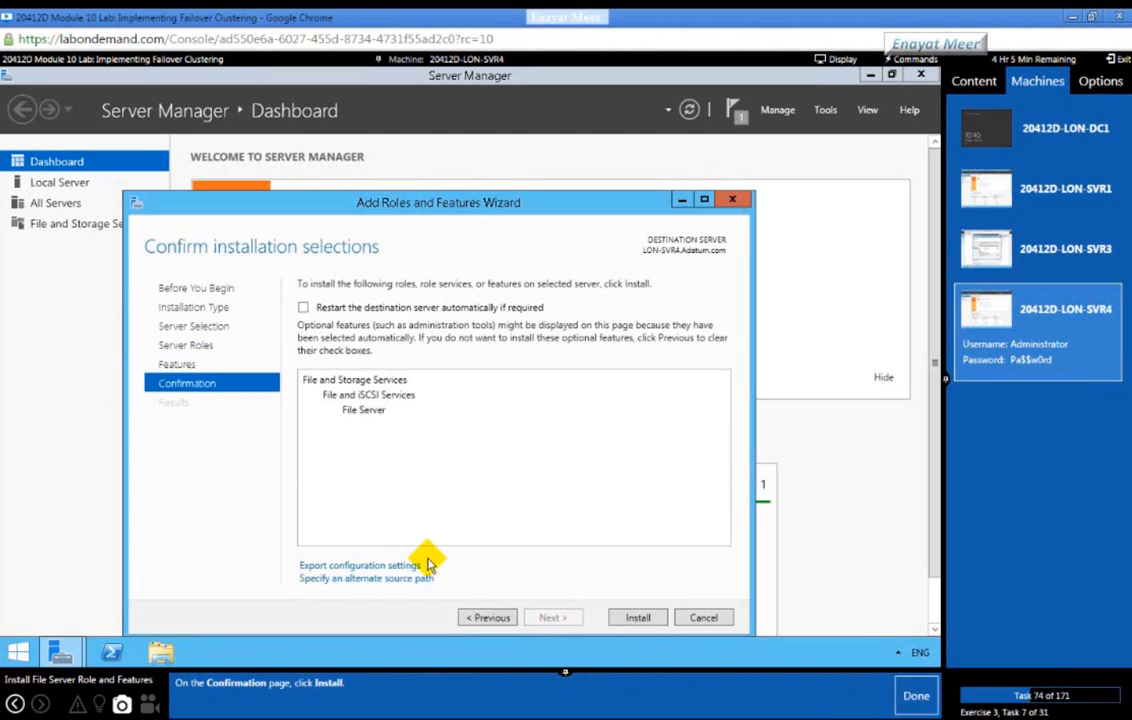
# Step: Install the File Server role and close the completed wizard
pyautogui.click(630, 617)
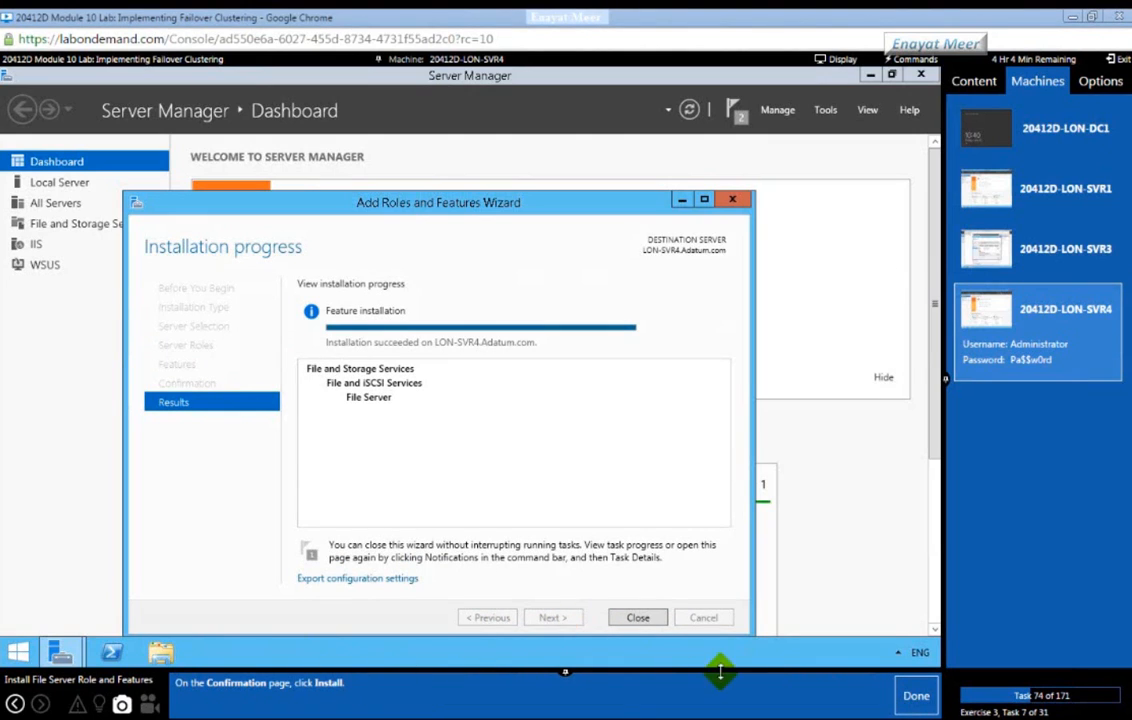
pyautogui.click(913, 699)
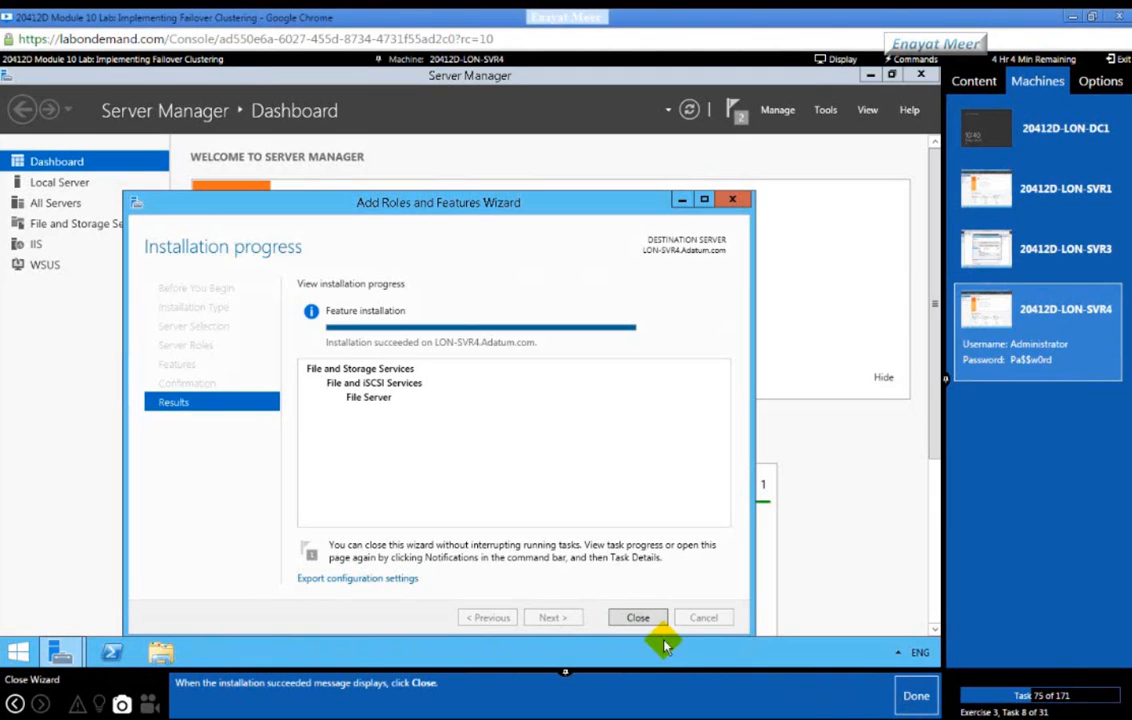
pyautogui.click(640, 618)
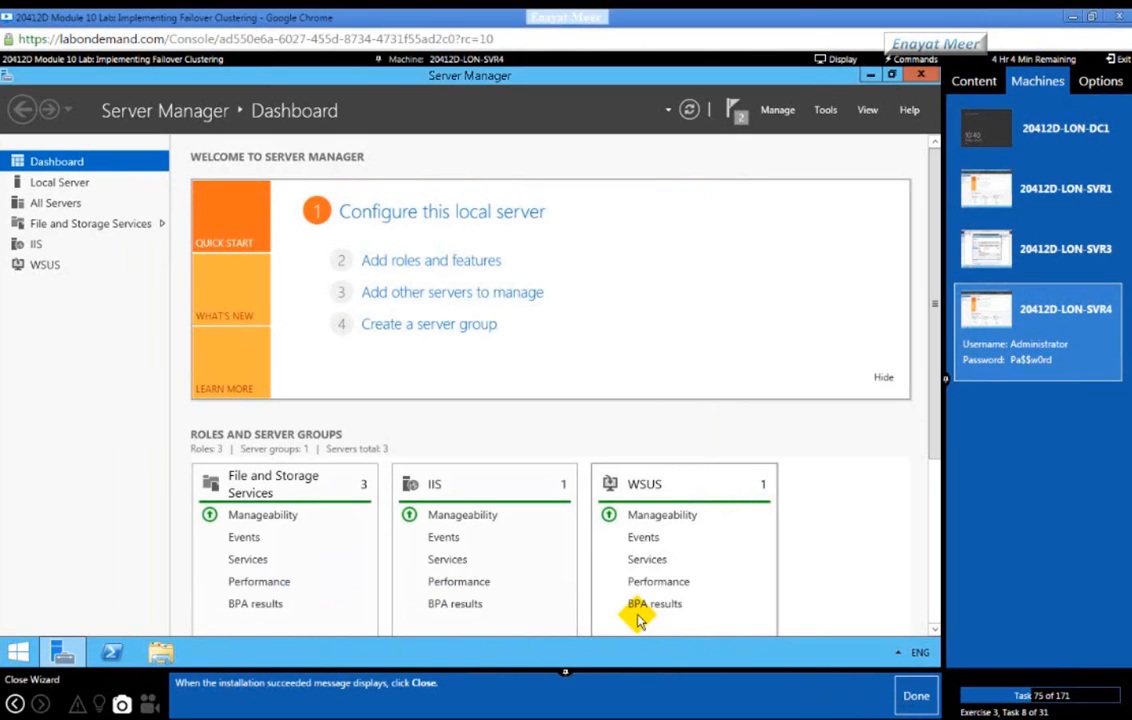
pyautogui.click(907, 702)
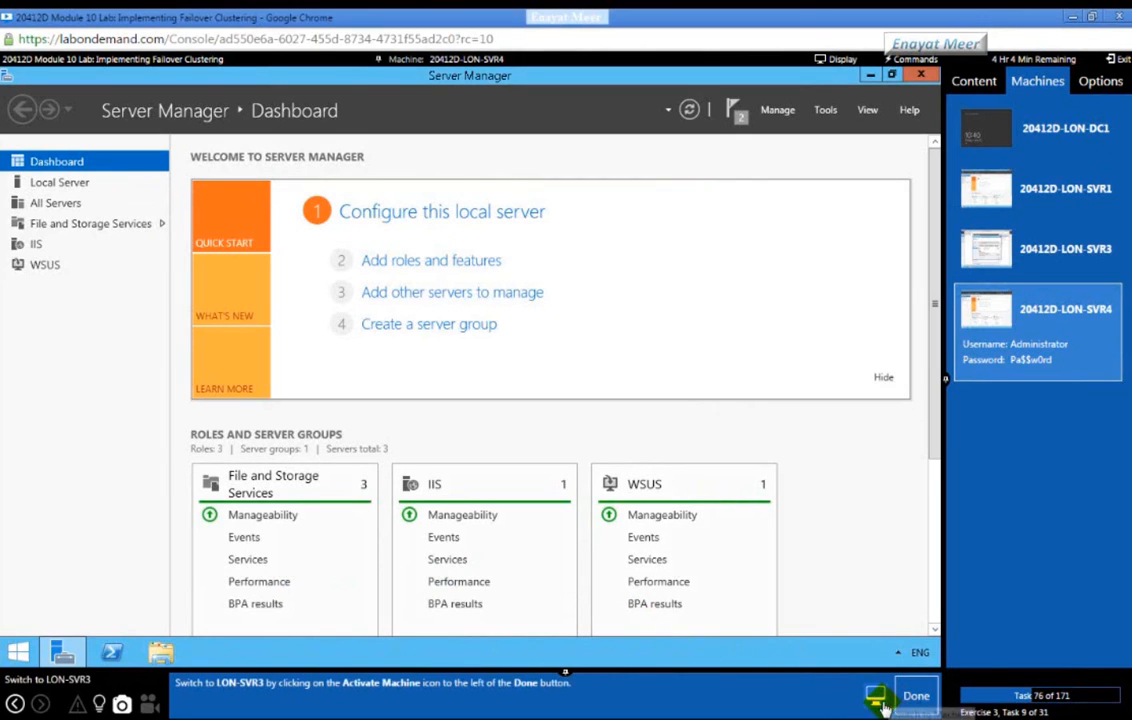
# Step: Switch to LON-SVR3 and confirm Cluster Disks 1, 2 and 3 are all Online
pyautogui.click(1069, 261)
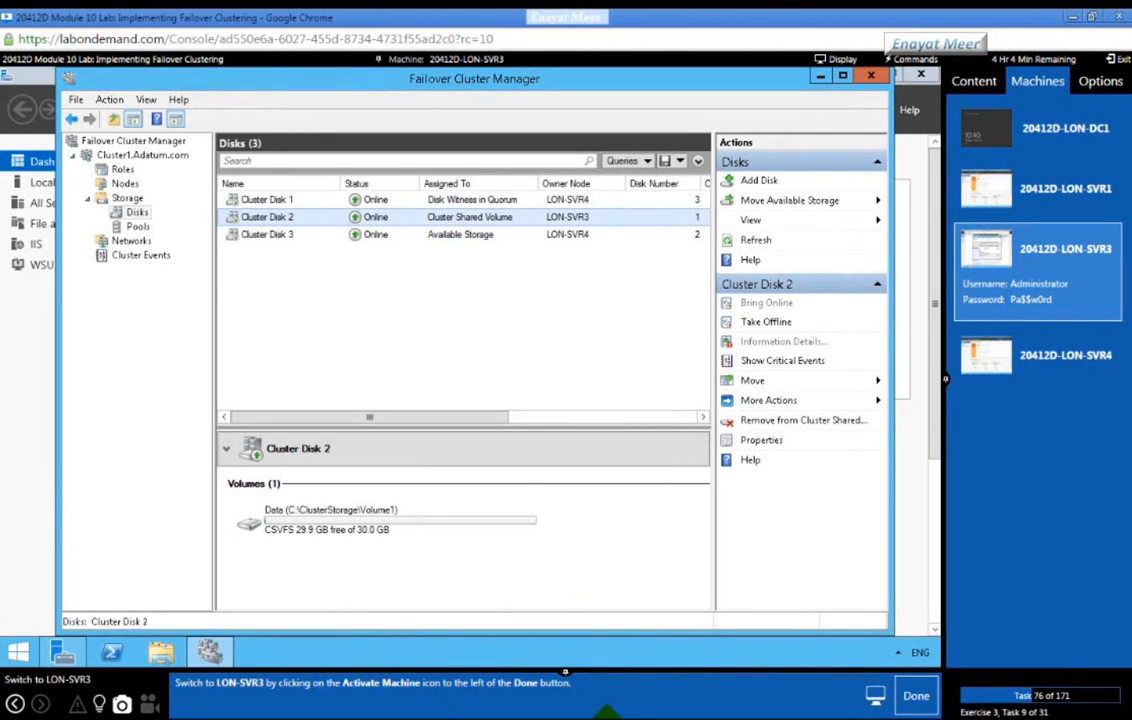
pyautogui.click(916, 697)
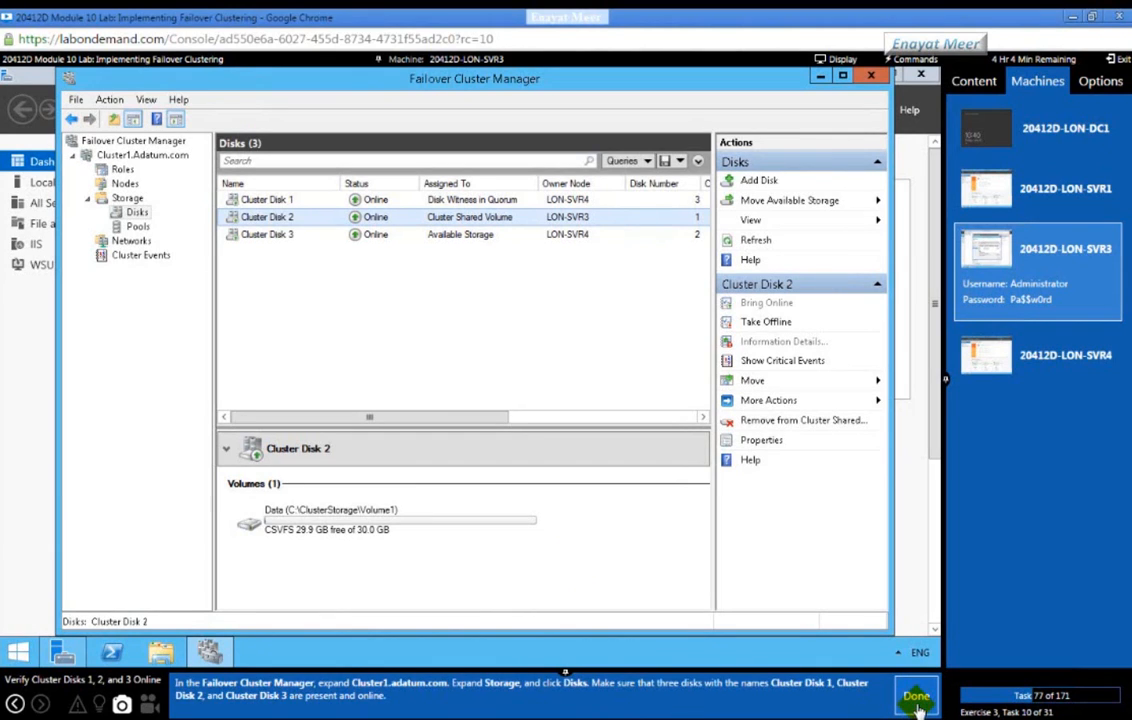
pyautogui.click(138, 214)
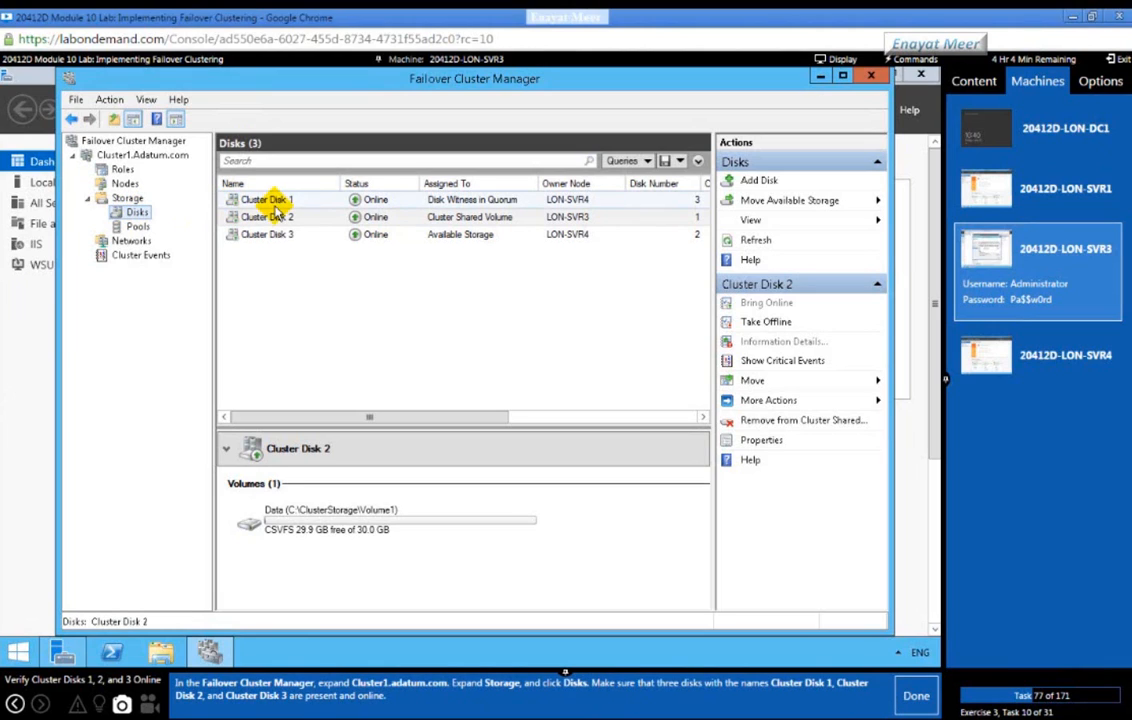
pyautogui.click(913, 705)
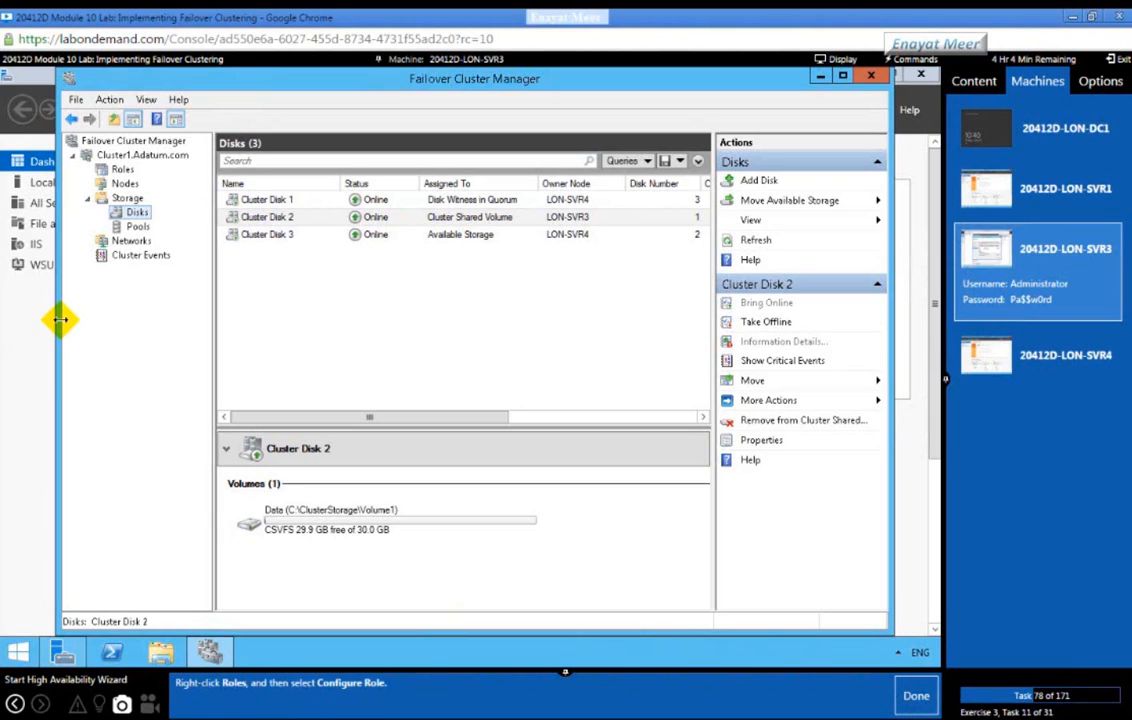
# Step: Start the Configure Role wizard from Cluster1's Roles and move past its introduction
pyautogui.click(120, 170)
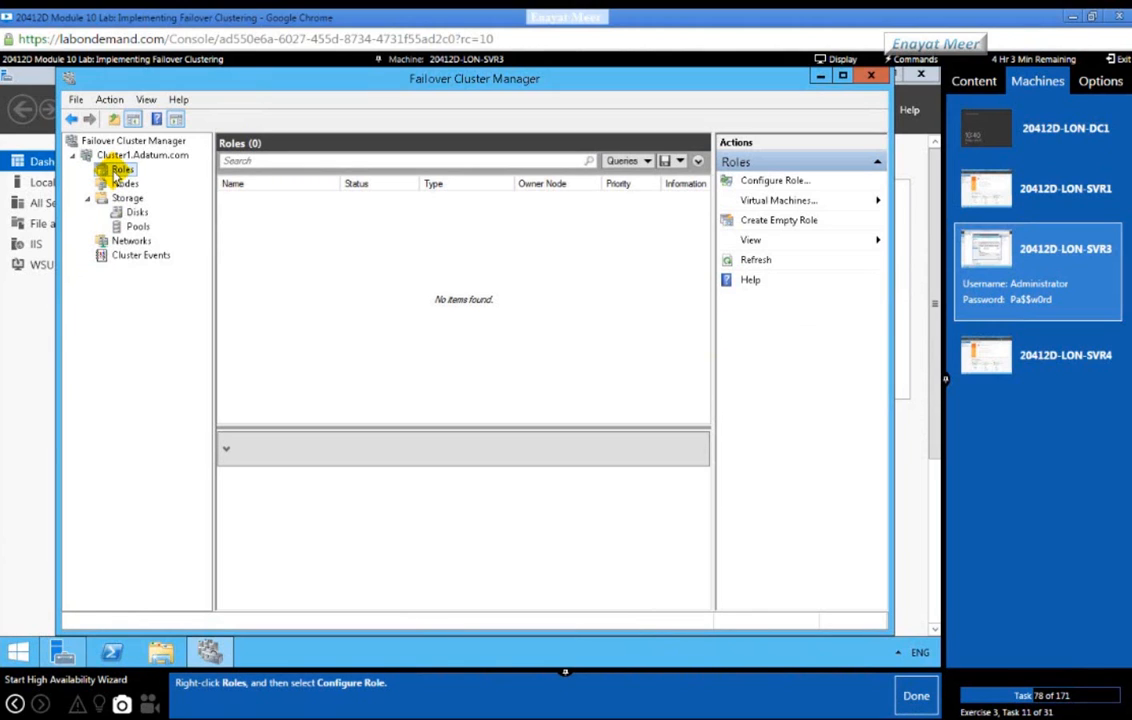
pyautogui.rightClick(115, 174)
pyautogui.click(157, 183)
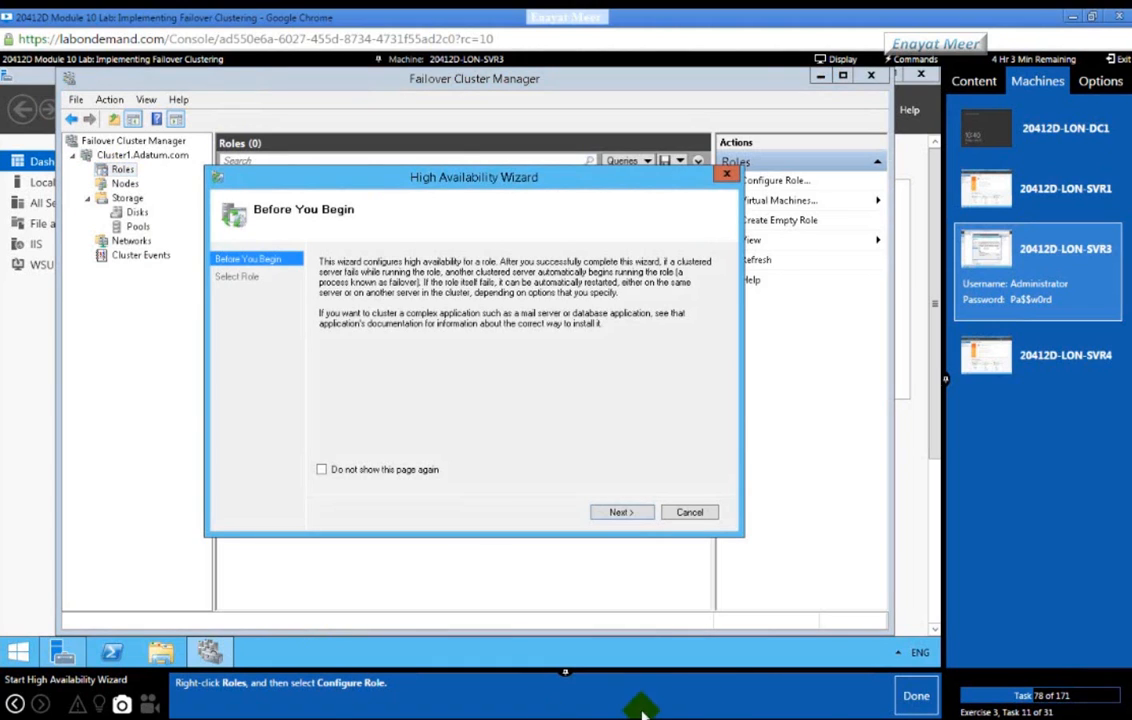
pyautogui.click(917, 697)
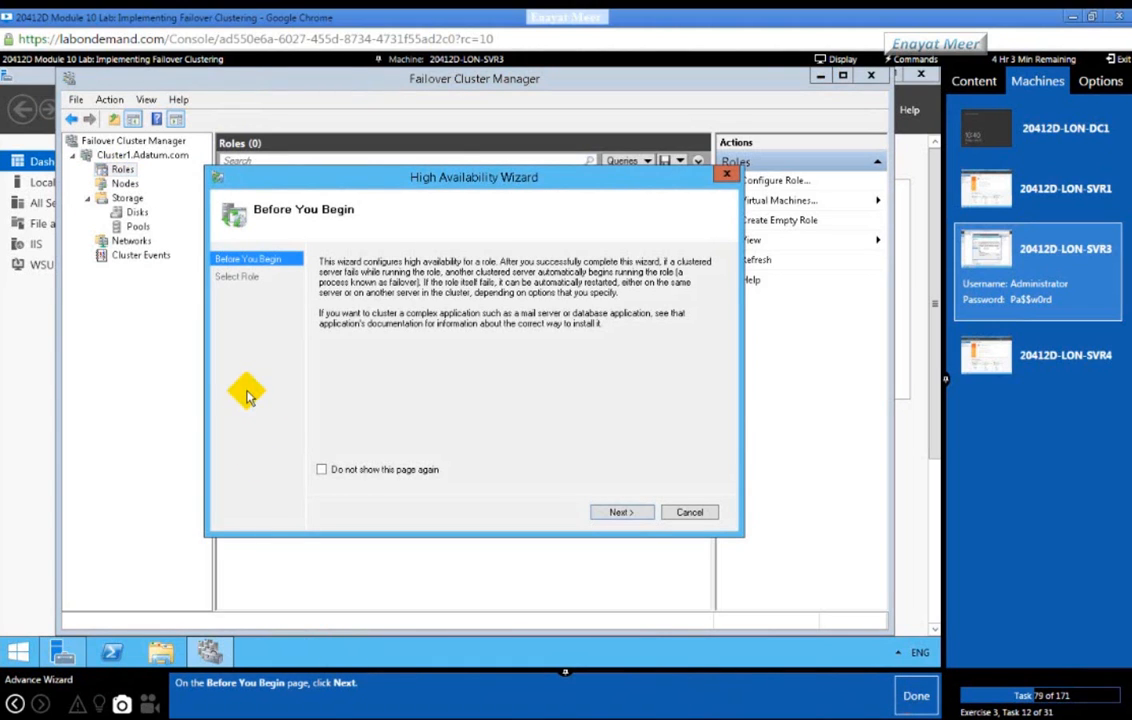
pyautogui.click(620, 513)
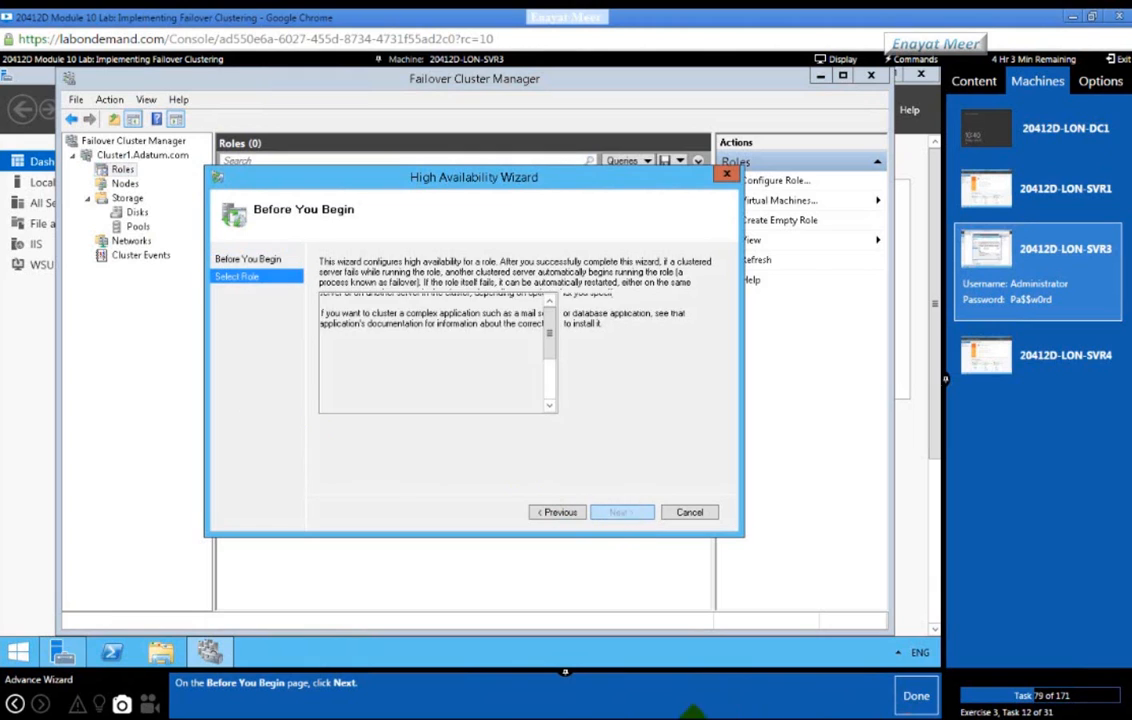
pyautogui.click(917, 697)
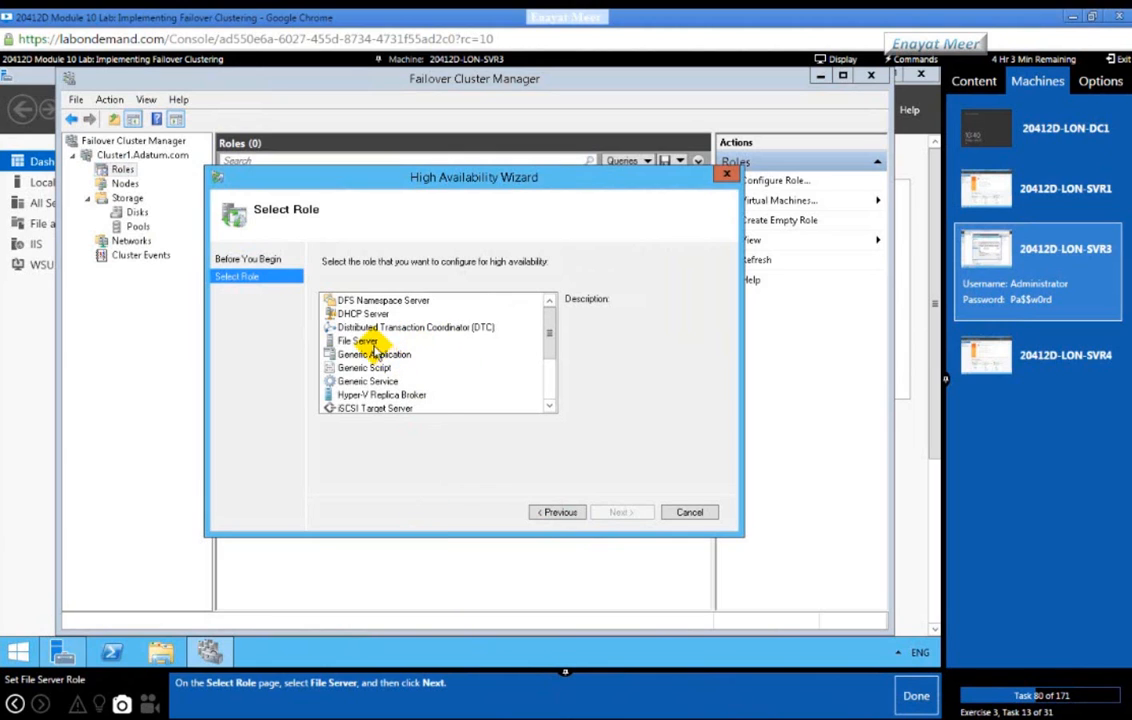
# Step: Choose File Server as the clustered role, keeping File Server for general use
pyautogui.click(362, 341)
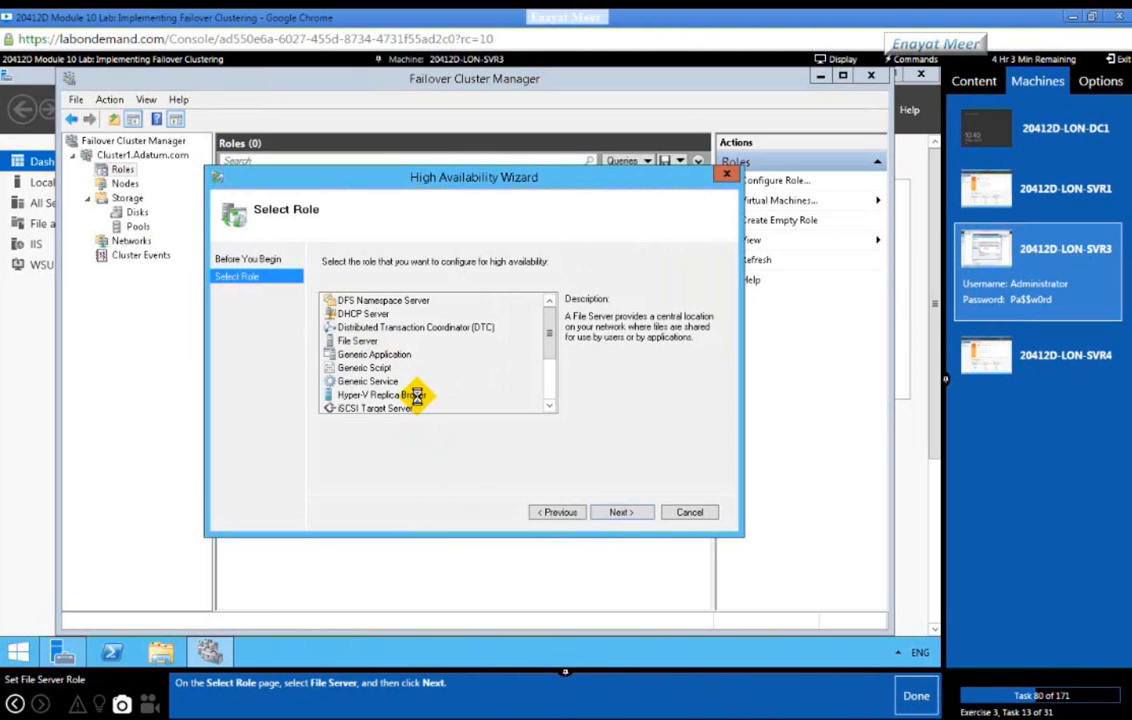
pyautogui.click(617, 512)
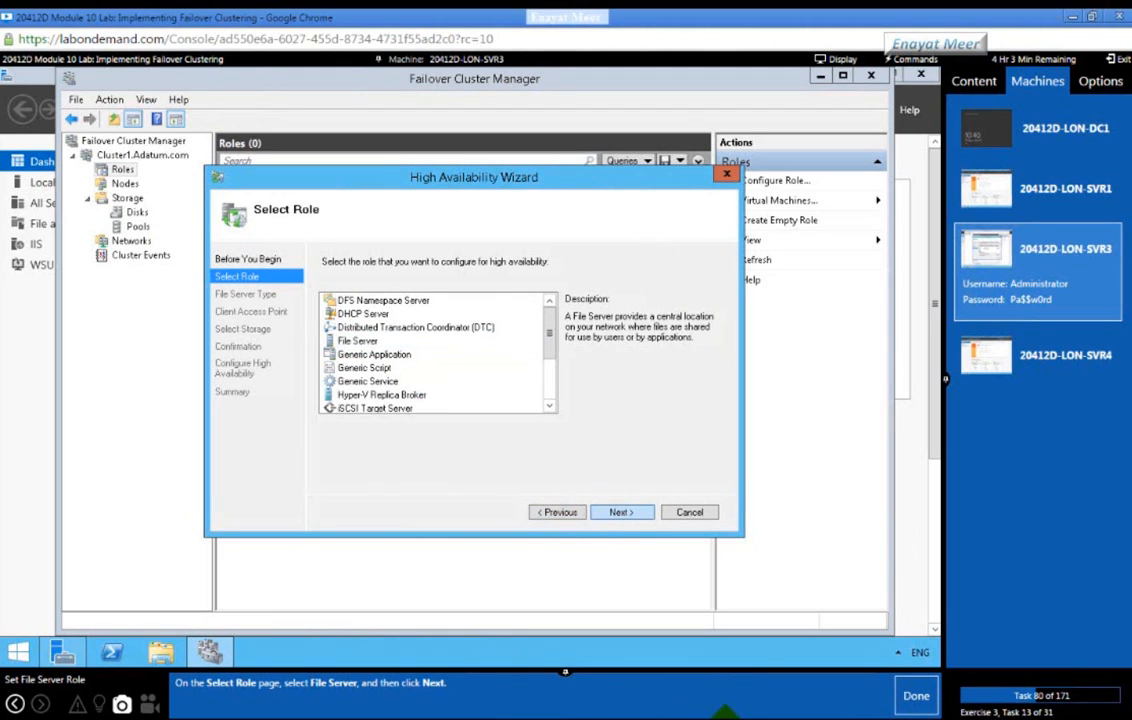
pyautogui.click(912, 700)
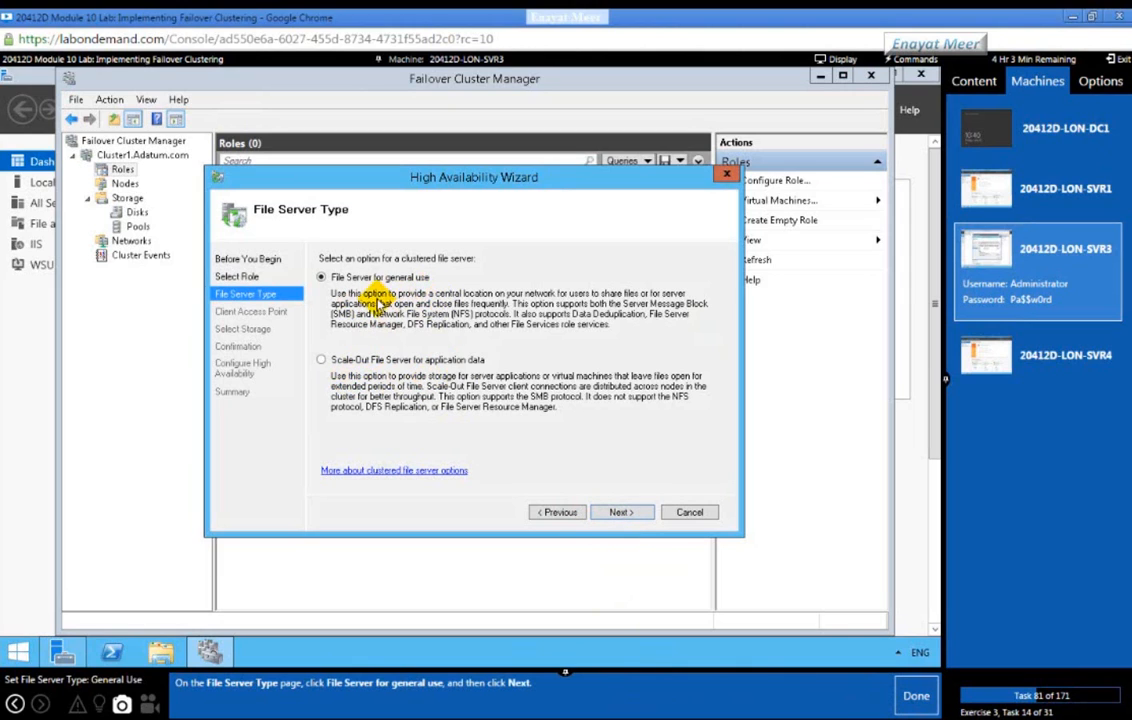
pyautogui.click(620, 512)
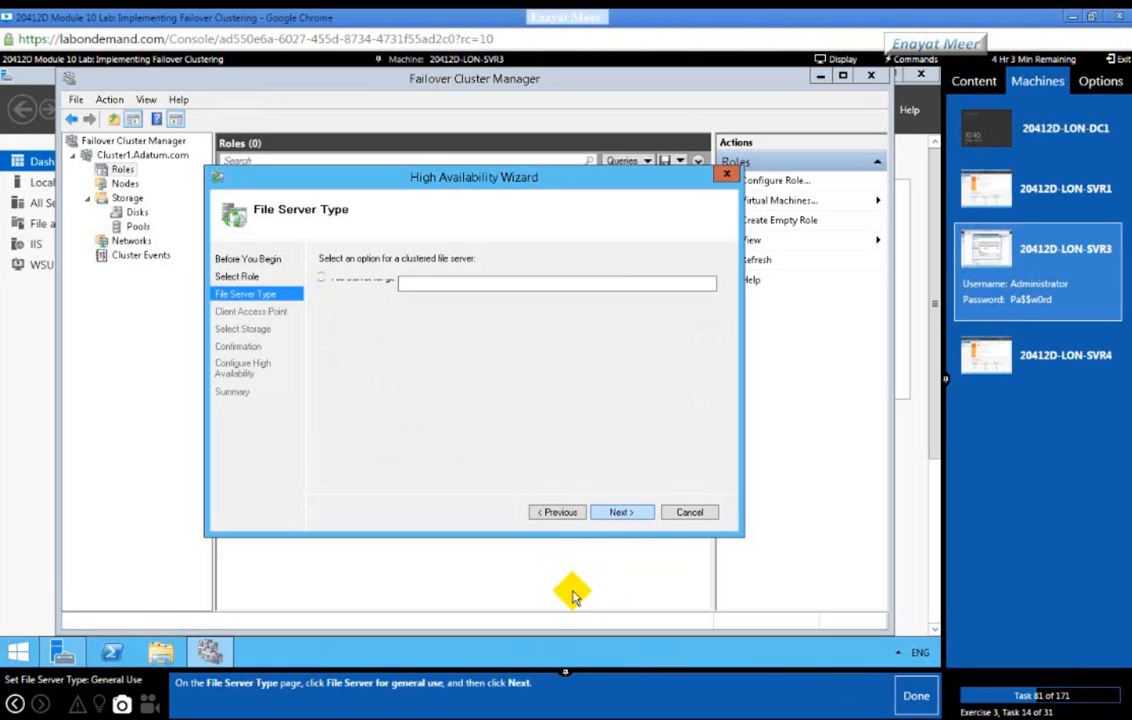
# Step: Name the client access point AdatumFS with address 172.16.0.130 and continue to storage
pyautogui.click(910, 697)
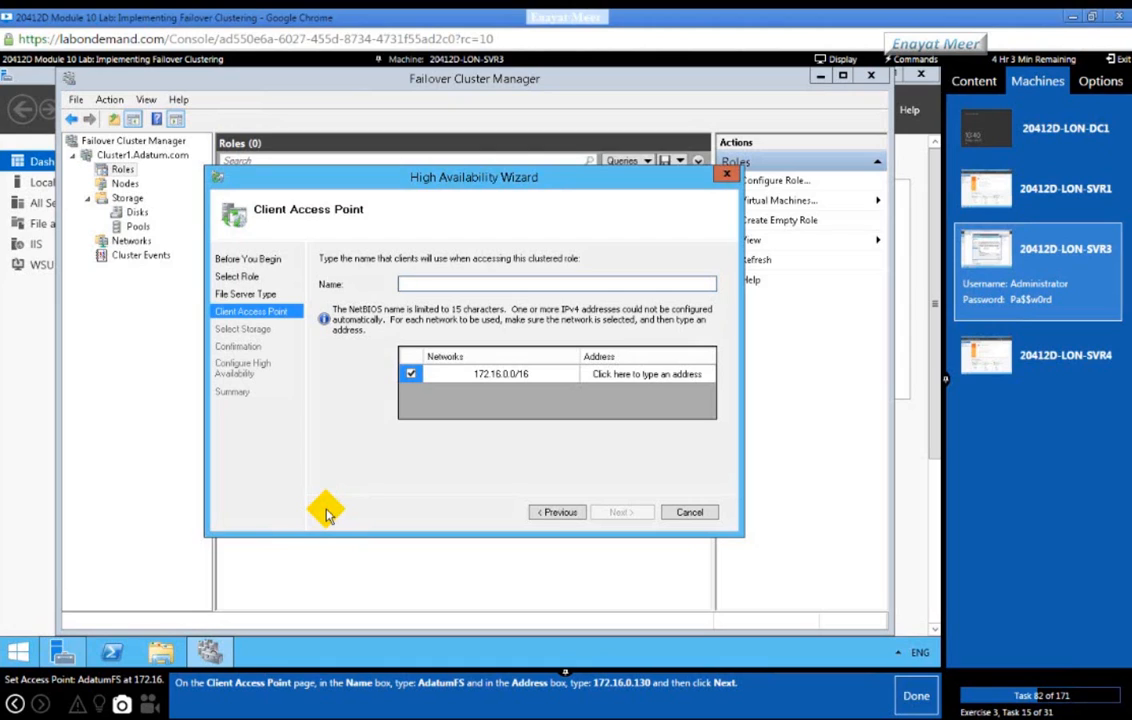
pyautogui.click(418, 283)
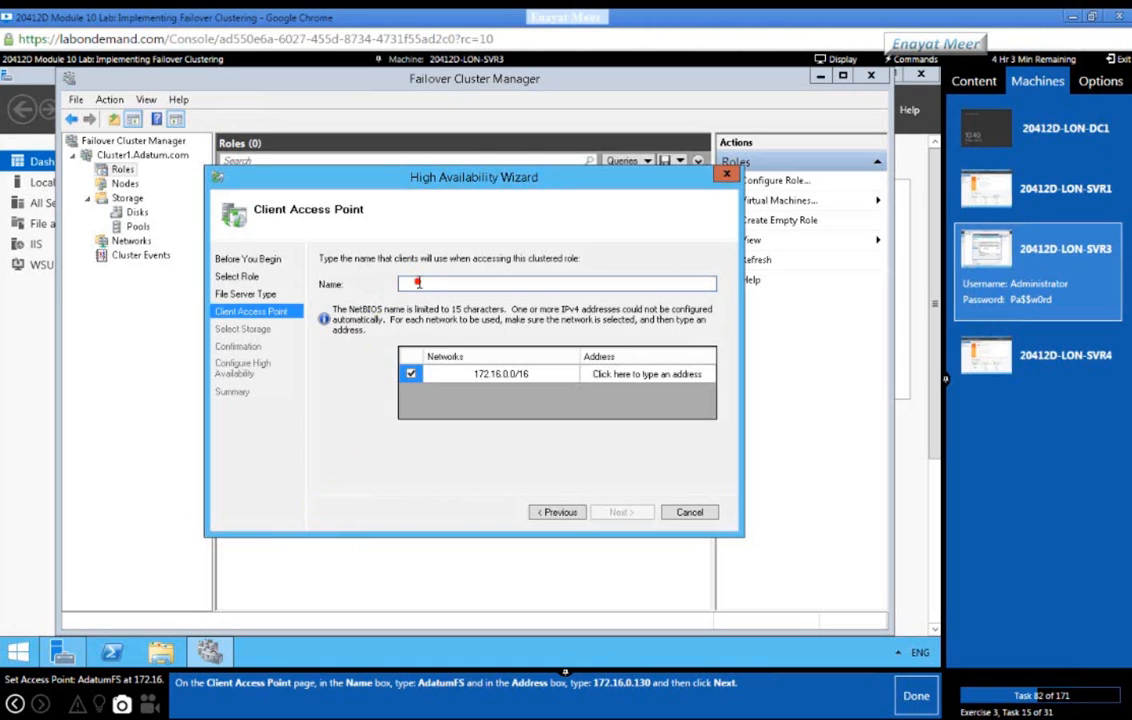
pyautogui.write('A')
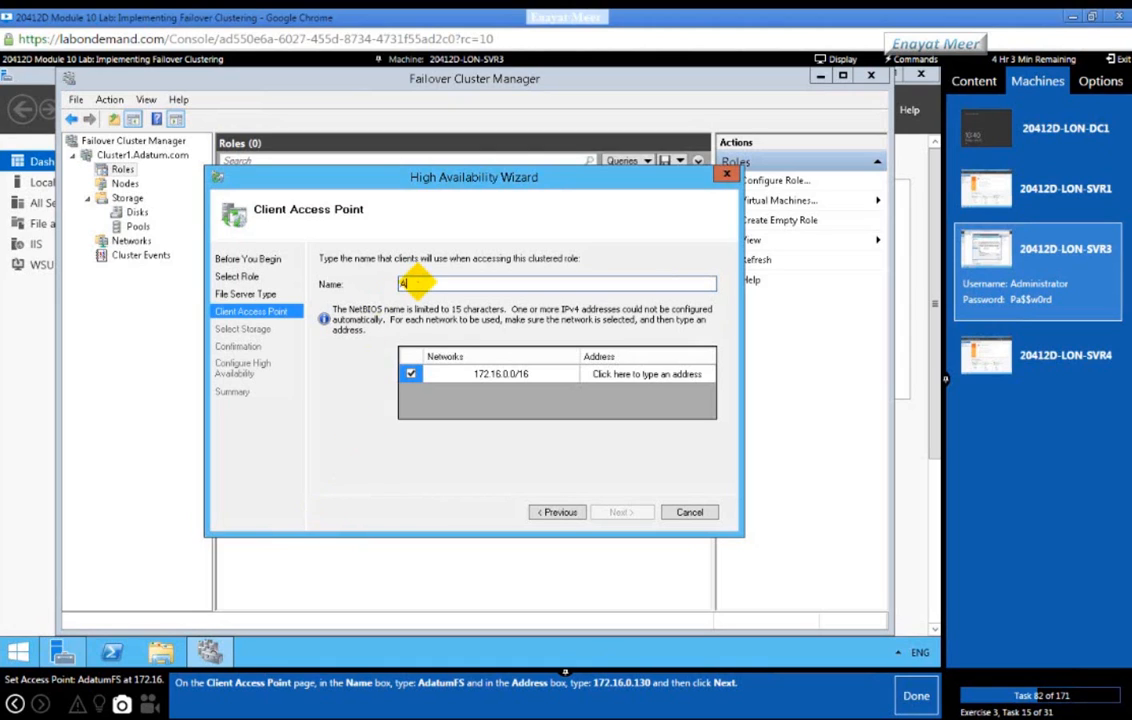
pyautogui.write('datumFS')
pyautogui.click(660, 378)
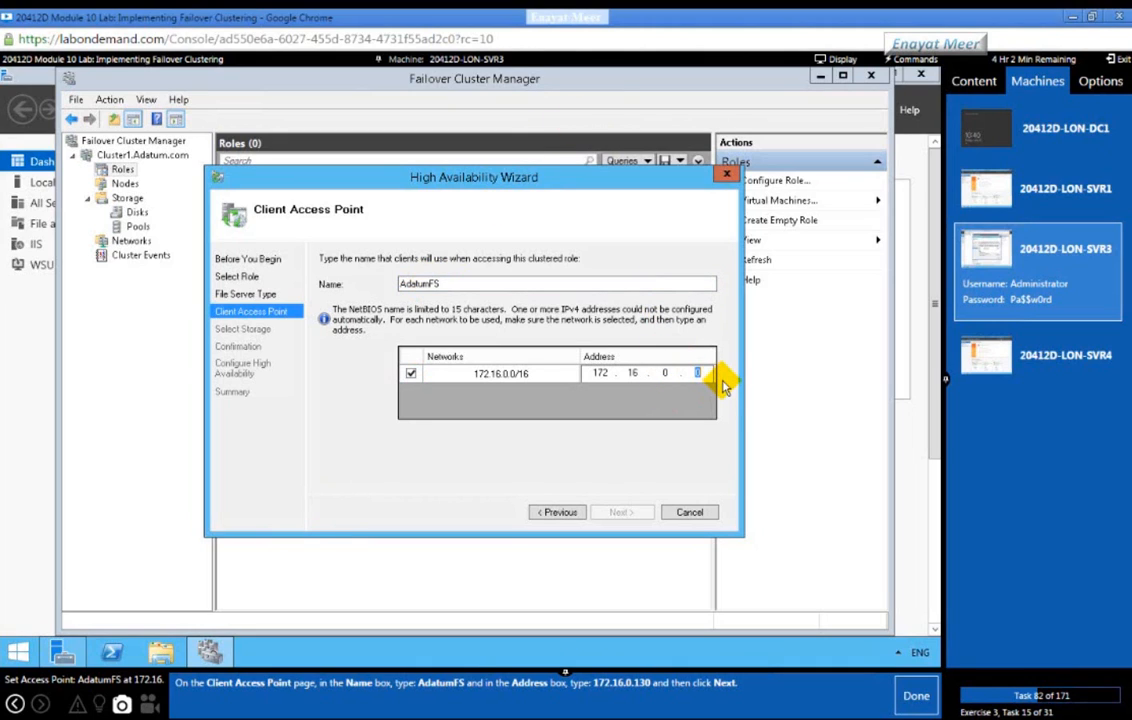
pyautogui.write('130')
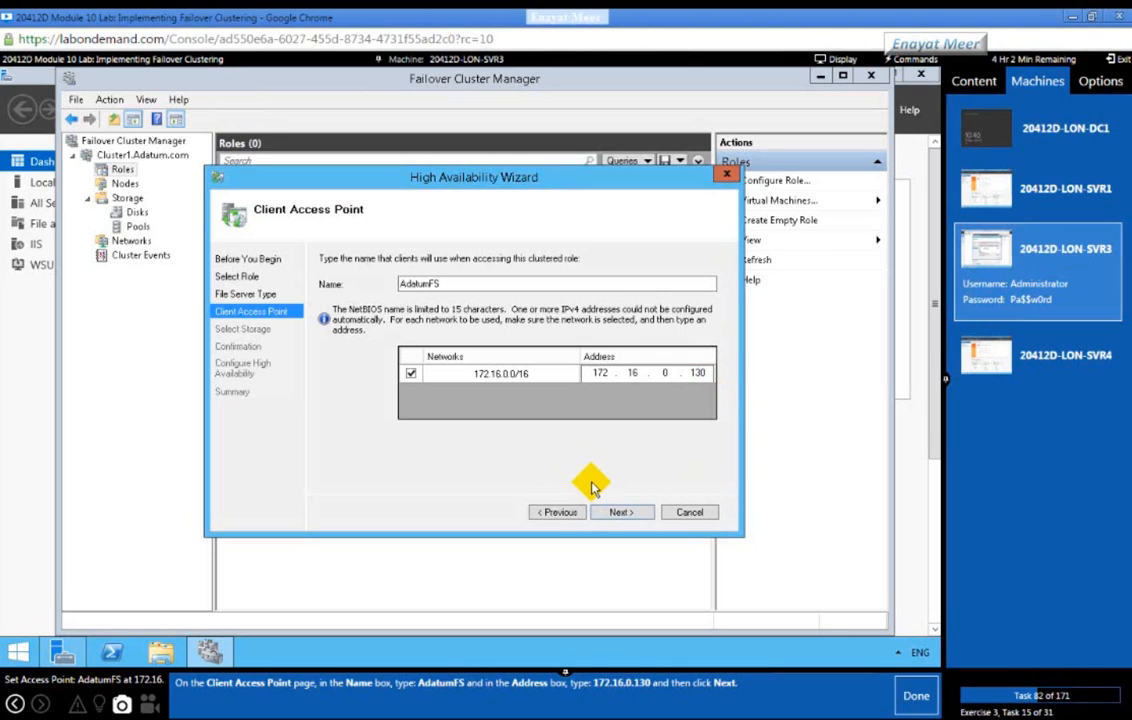
pyautogui.click(620, 512)
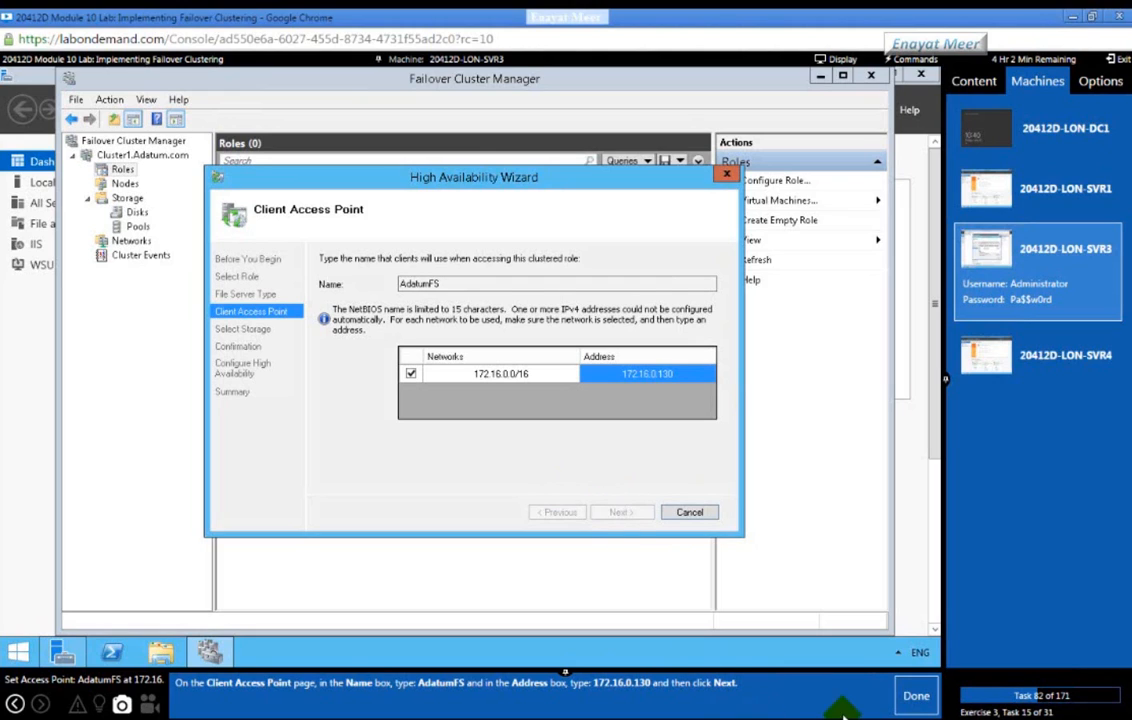
pyautogui.click(910, 697)
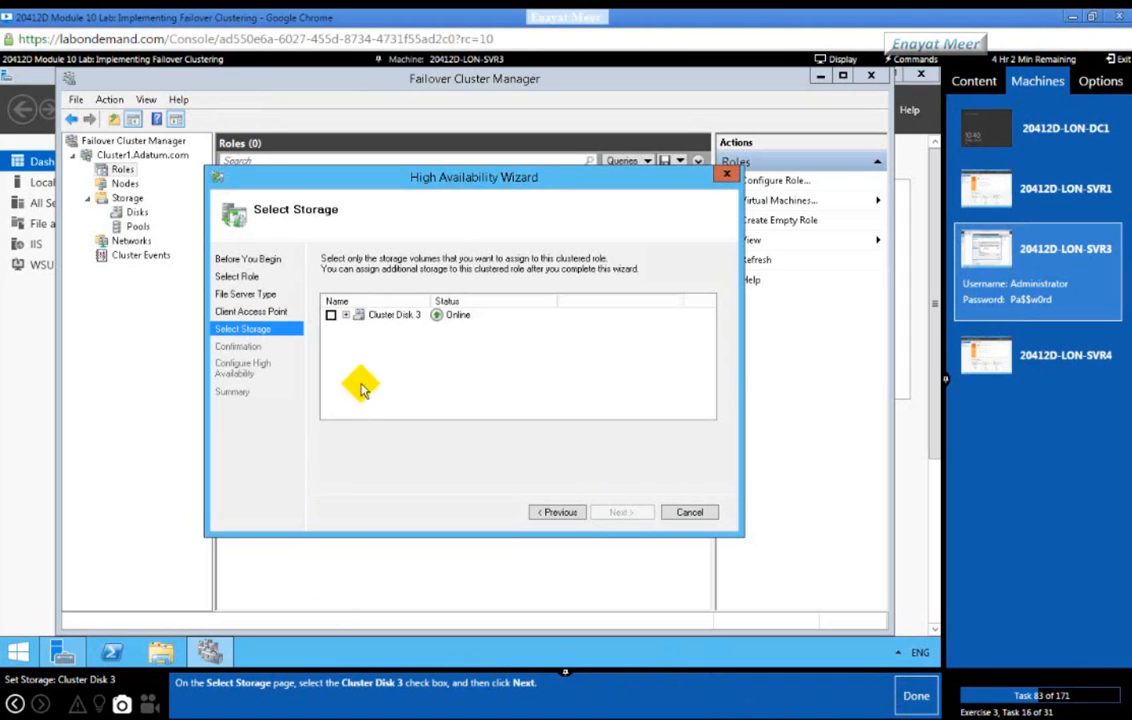
# Step: Assign Cluster Disk 3 to AdatumFS, confirm, and finish the High Availability Wizard
pyautogui.click(331, 315)
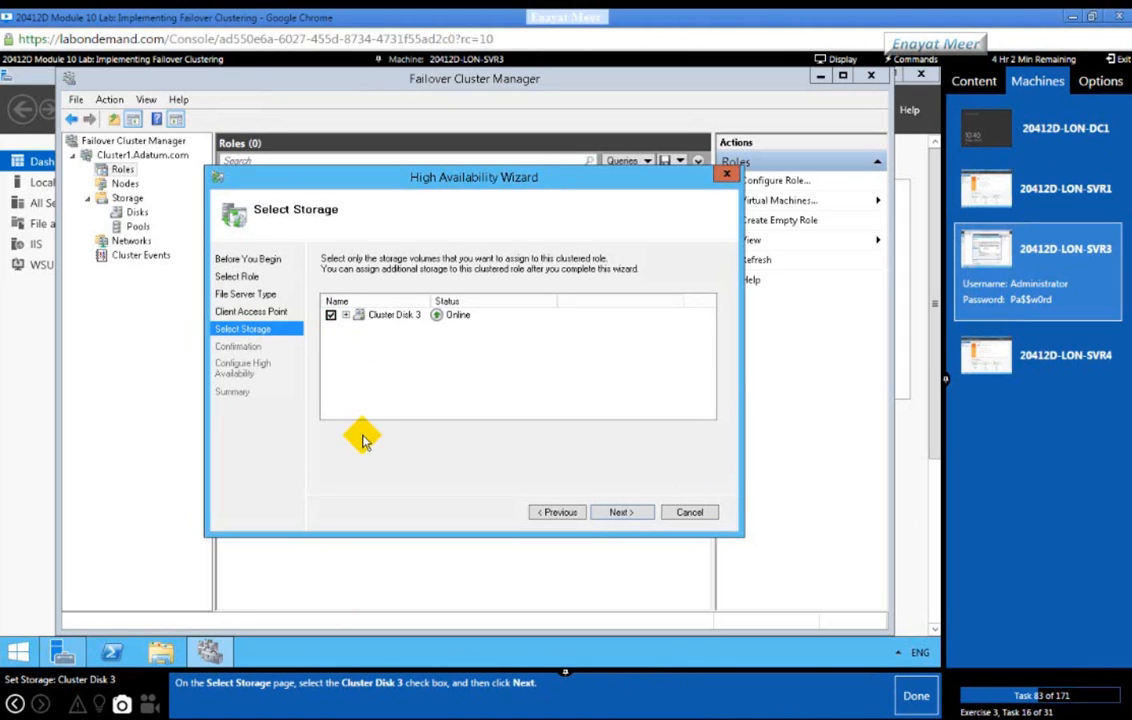
pyautogui.click(617, 513)
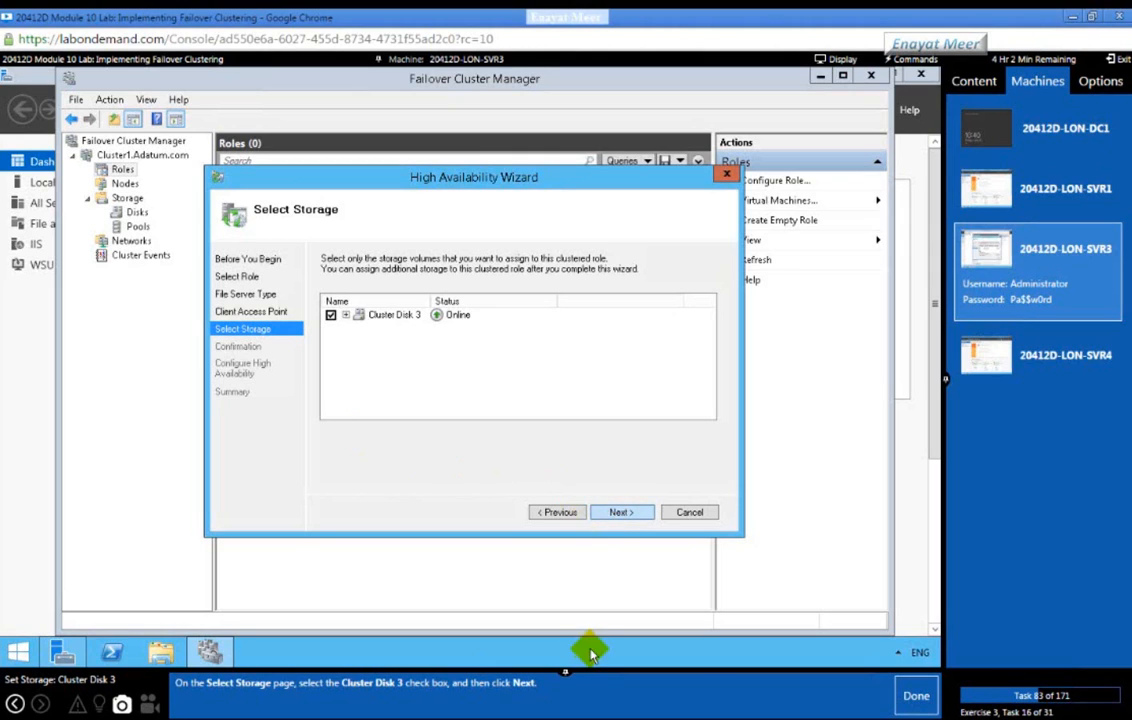
pyautogui.click(915, 695)
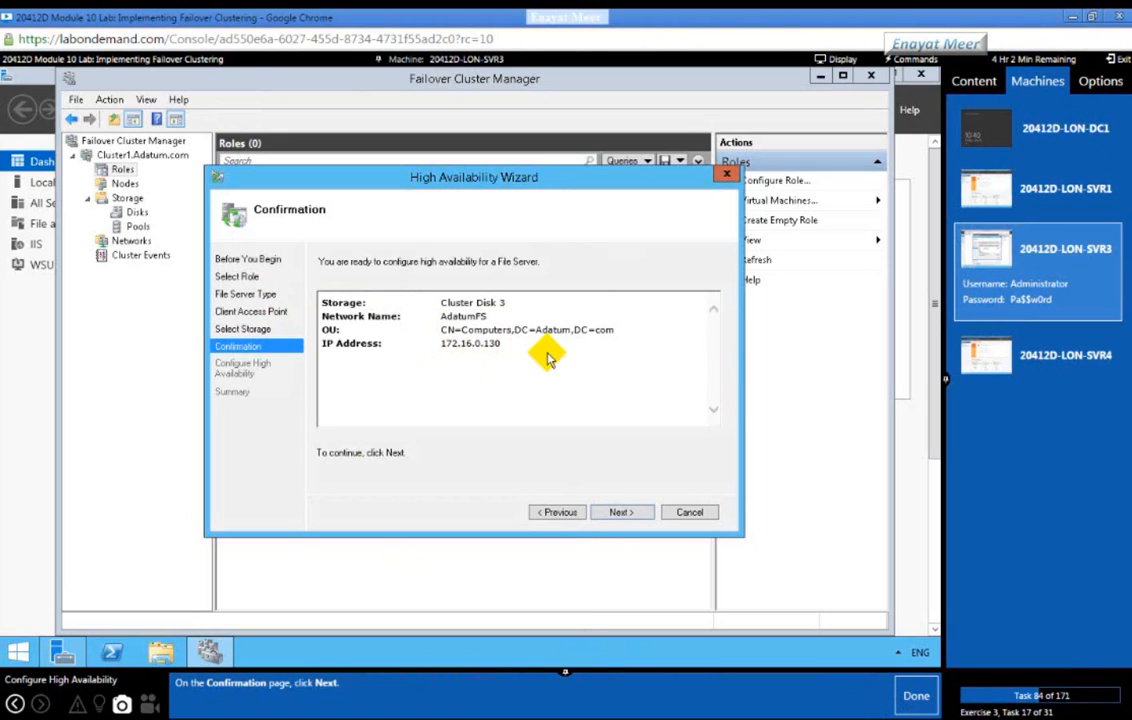
pyautogui.click(621, 512)
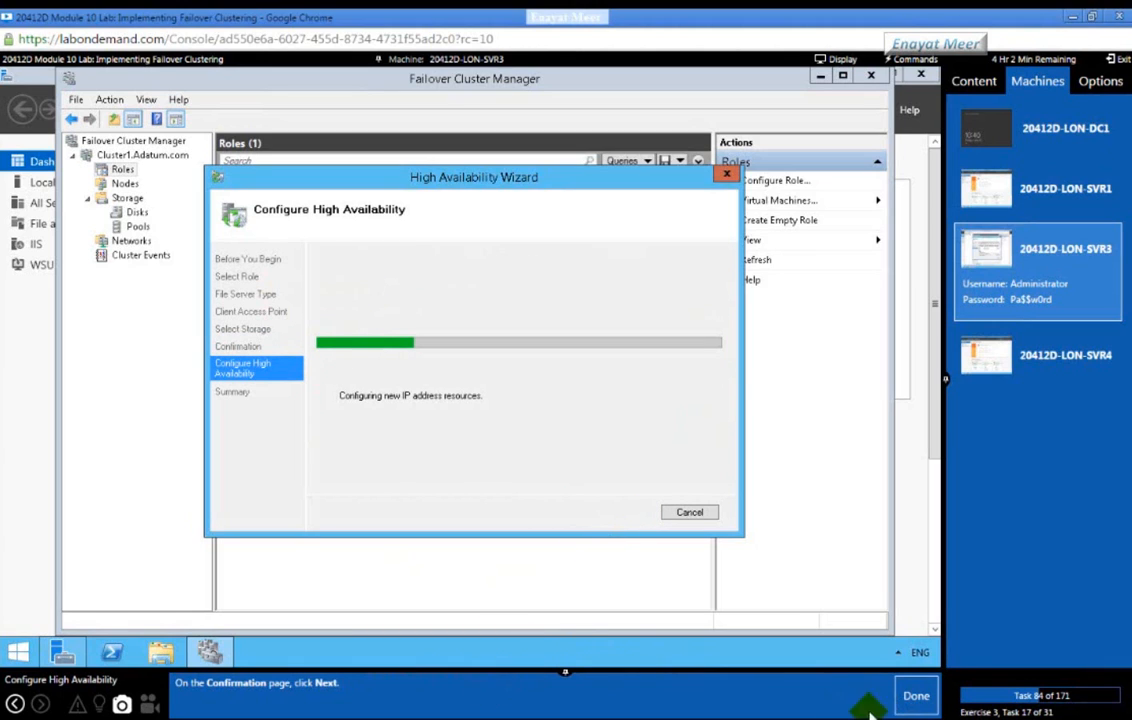
pyautogui.click(917, 697)
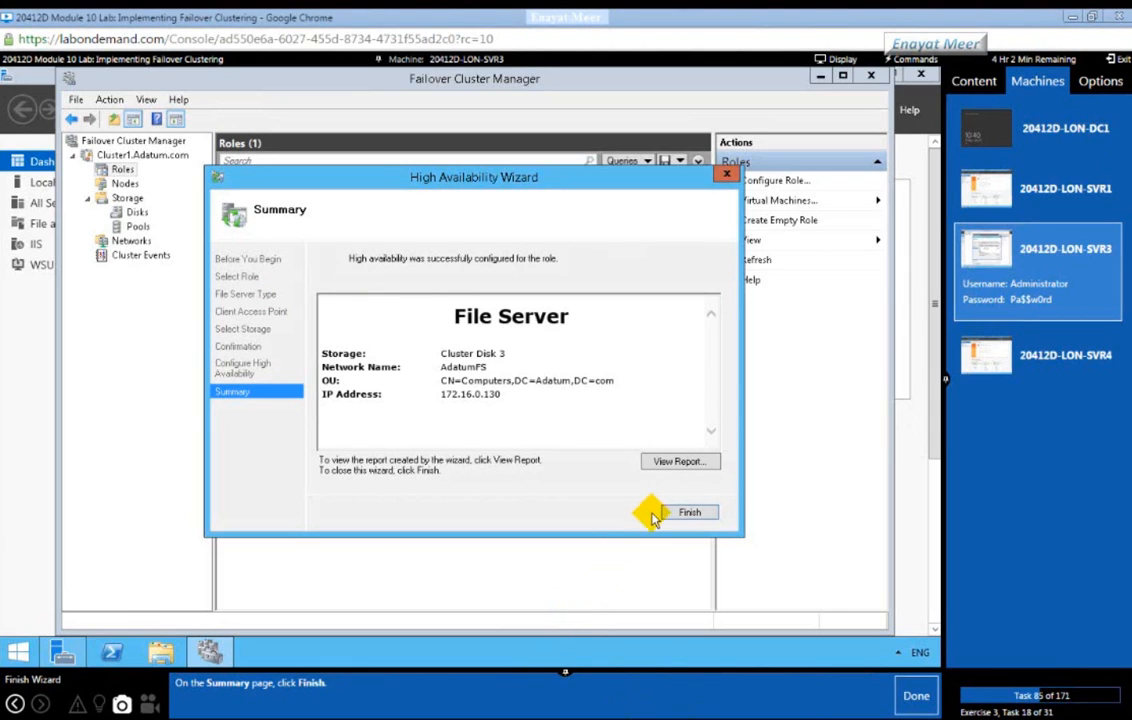
pyautogui.click(917, 699)
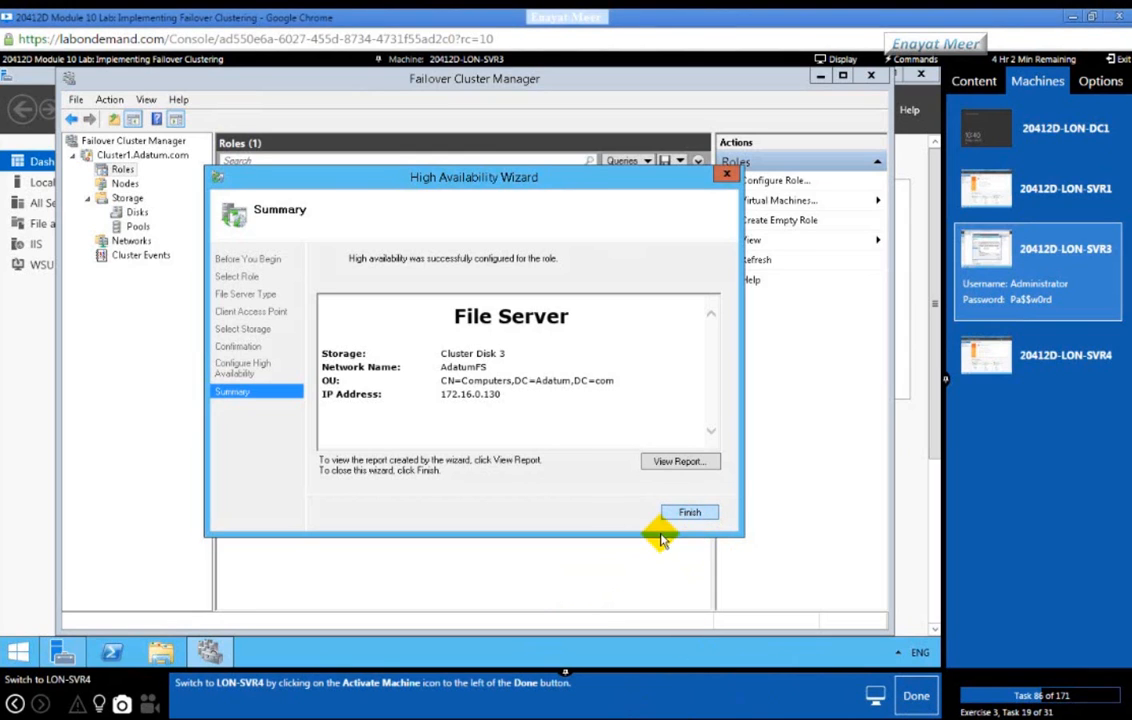
pyautogui.click(685, 514)
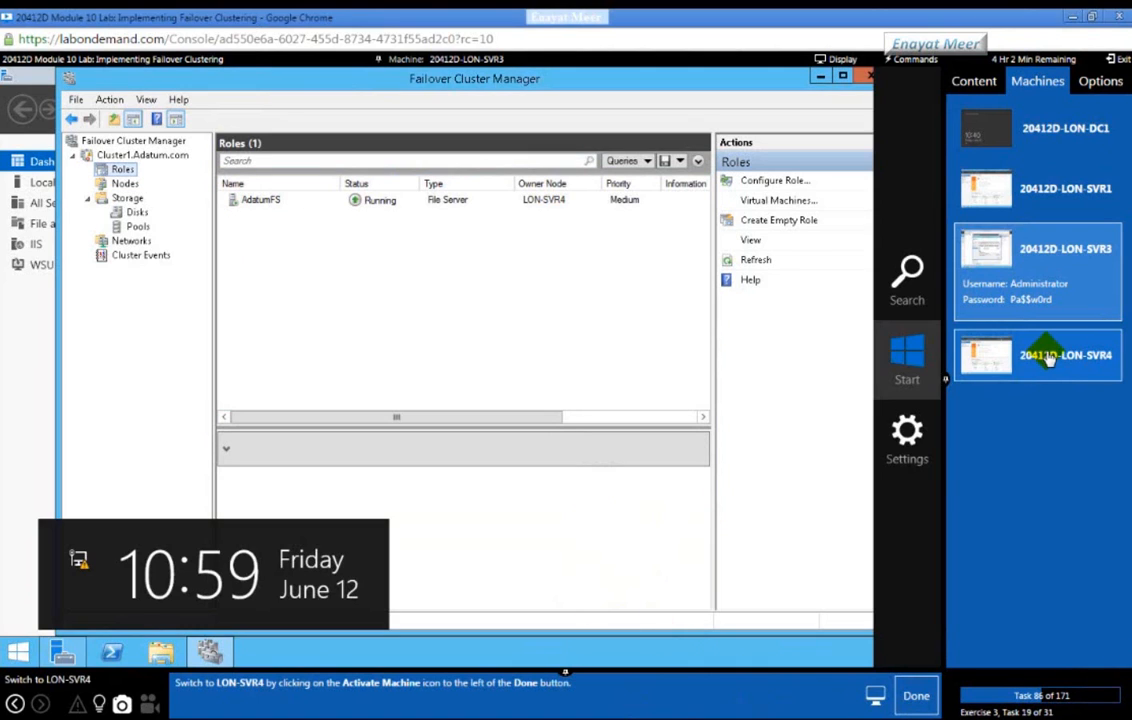
# Step: Switch to LON-SVR4 and launch Failover Cluster Manager from Server Manager's Tools menu
pyautogui.click(1040, 354)
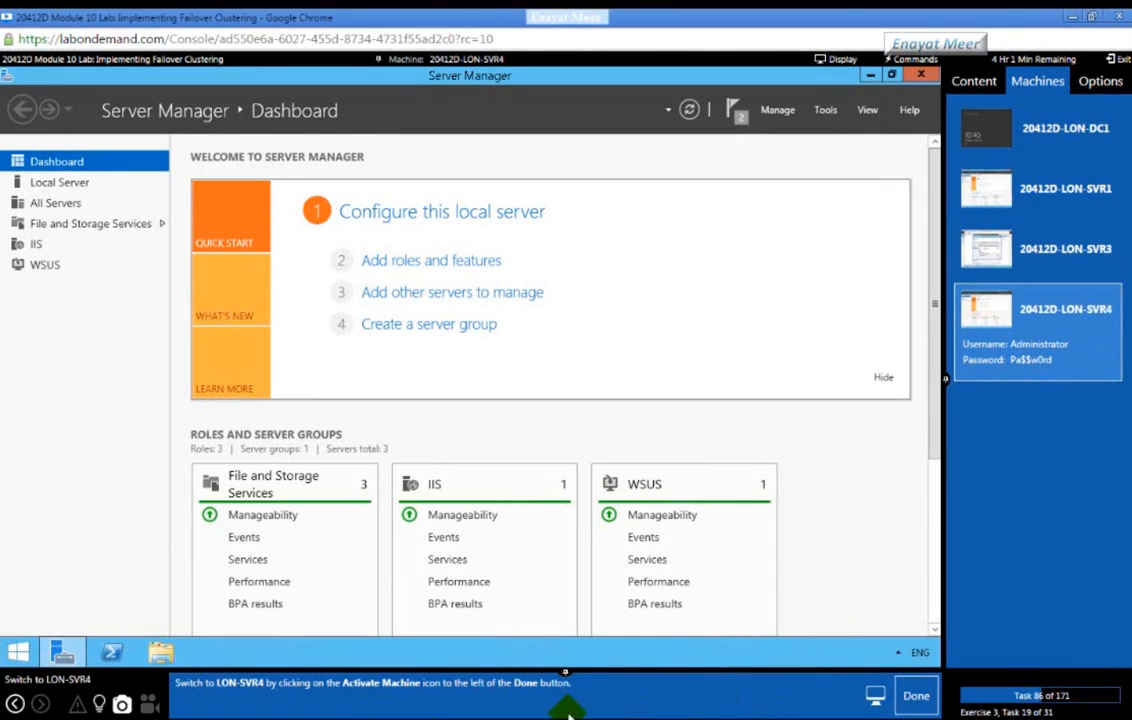
pyautogui.click(916, 696)
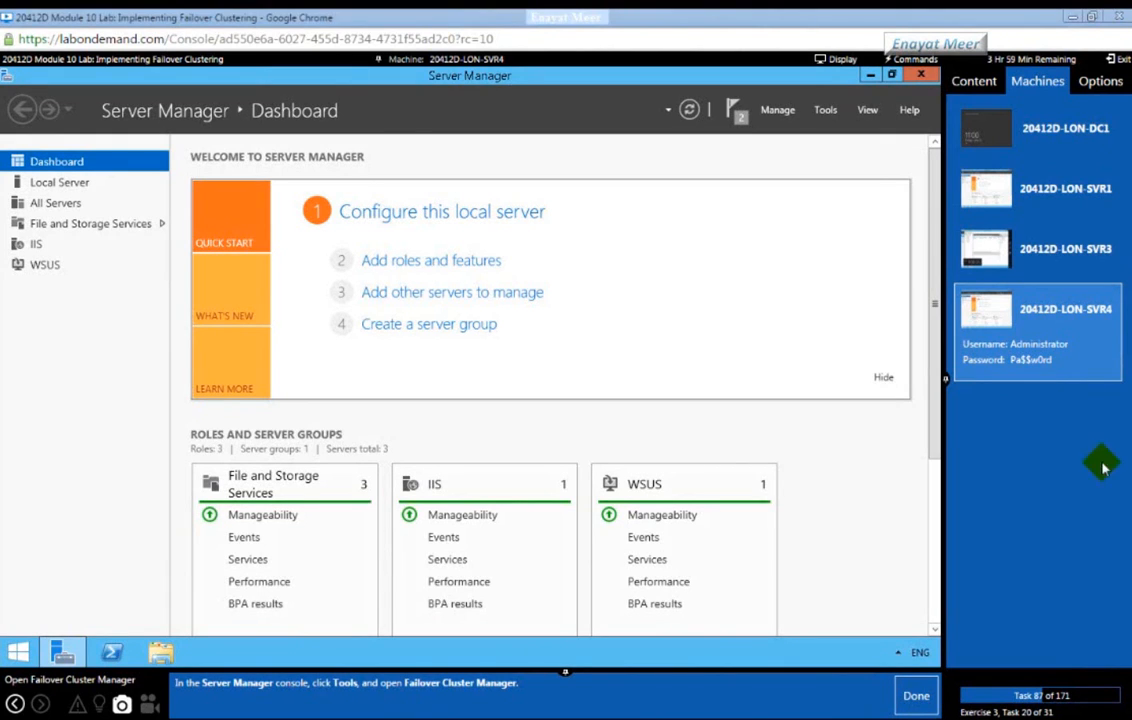
pyautogui.click(825, 112)
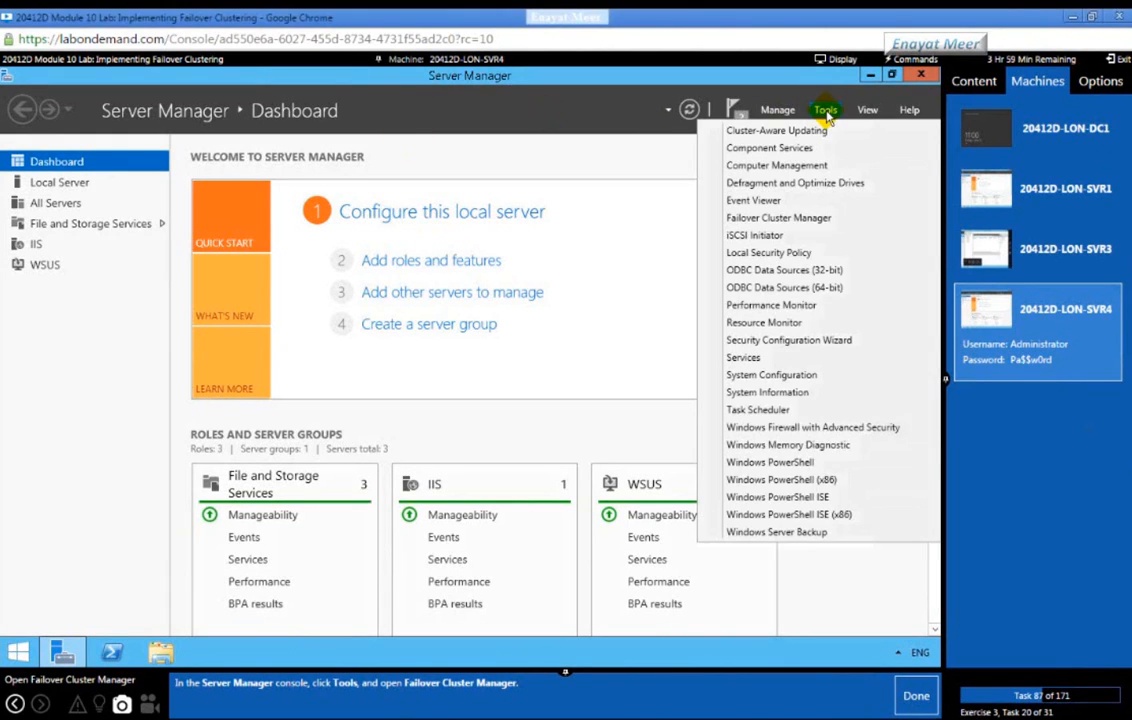
pyautogui.click(803, 220)
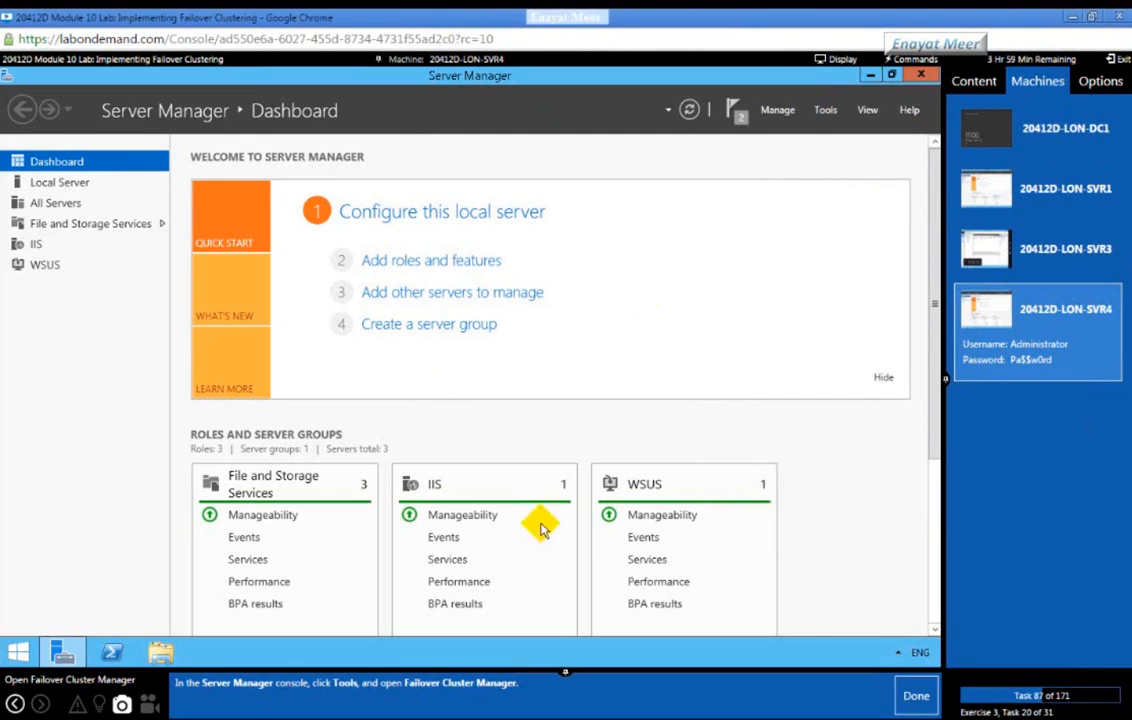
pyautogui.click(910, 705)
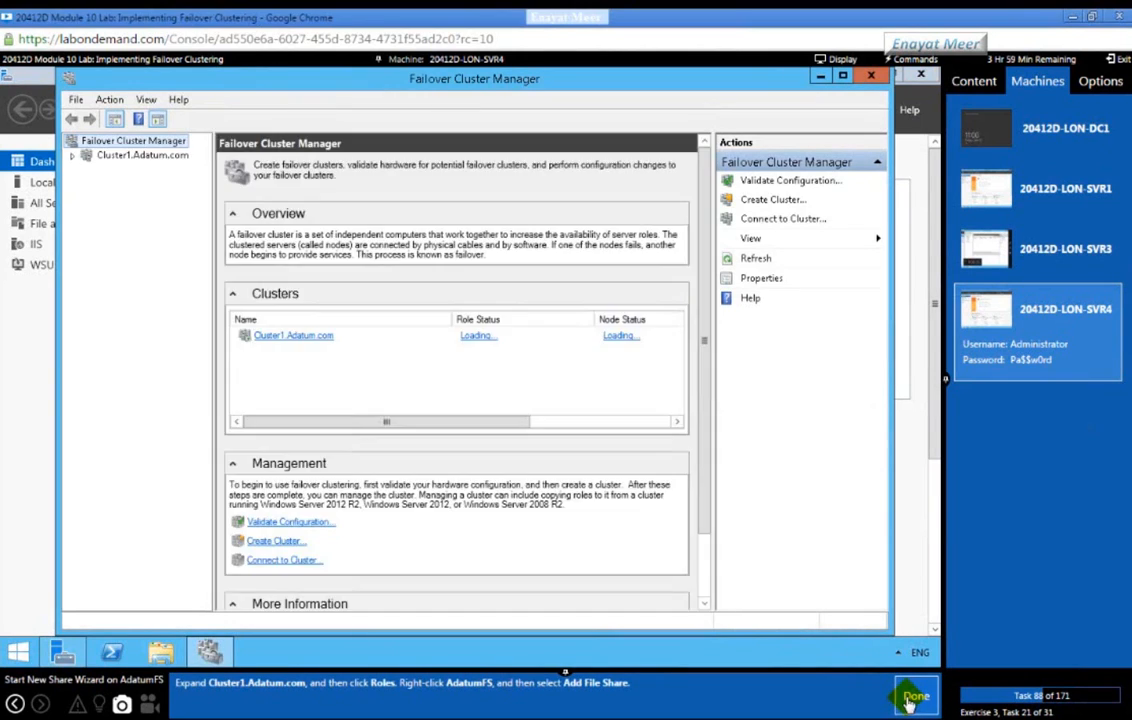
# Step: Expand Cluster1.Adatum.com, list its Roles, and bring up the AdatumFS role's context menu
pyautogui.click(76, 157)
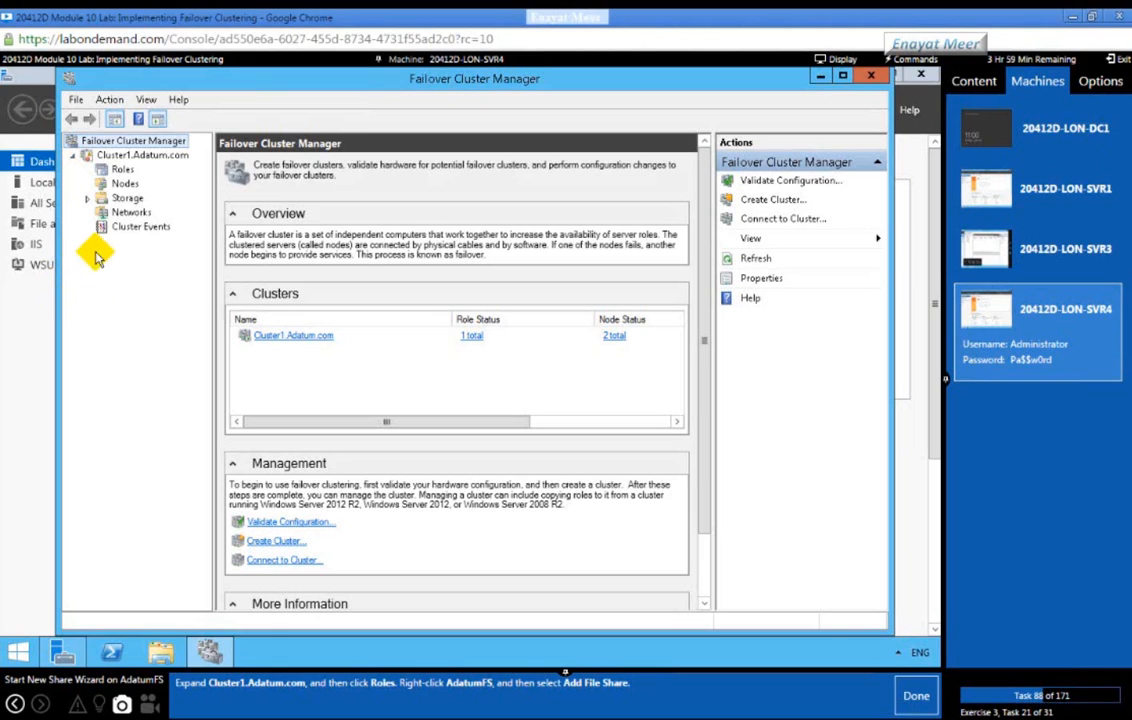
pyautogui.click(110, 170)
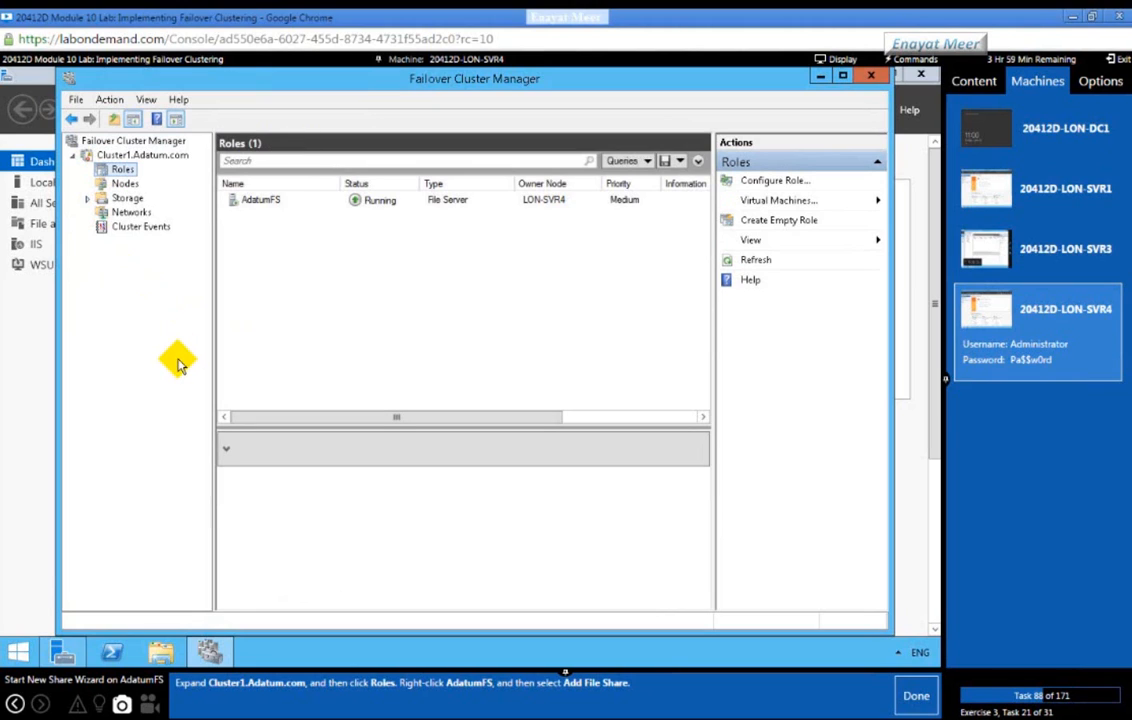
pyautogui.click(256, 202)
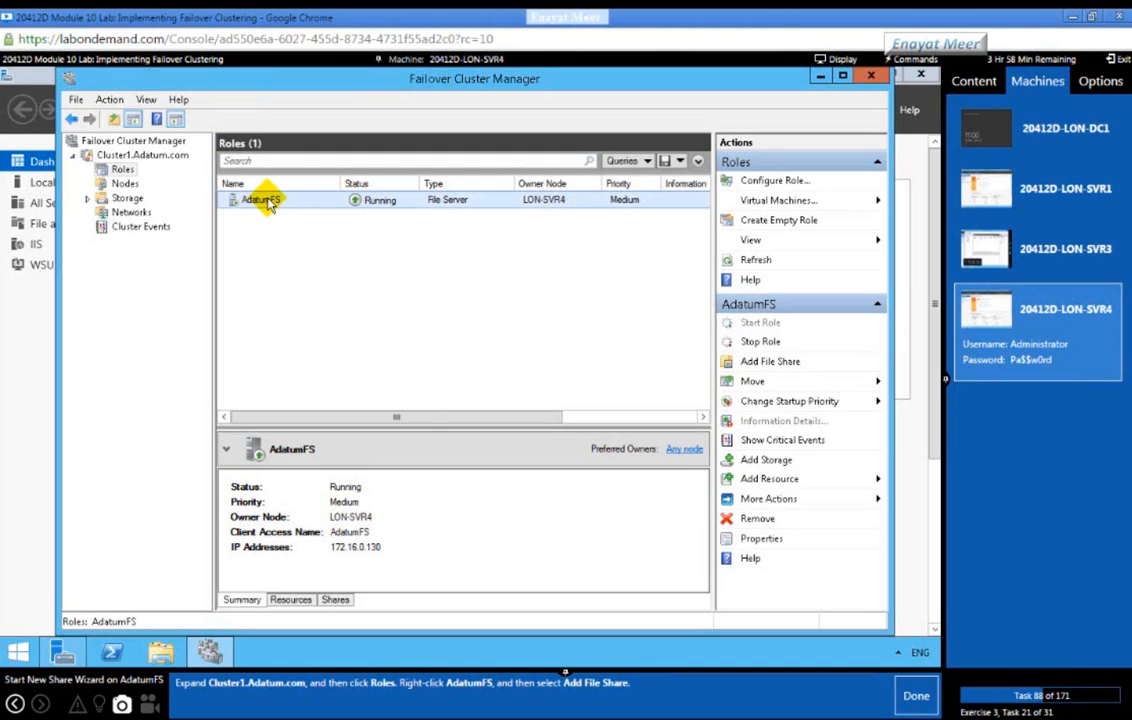
pyautogui.rightClick(269, 204)
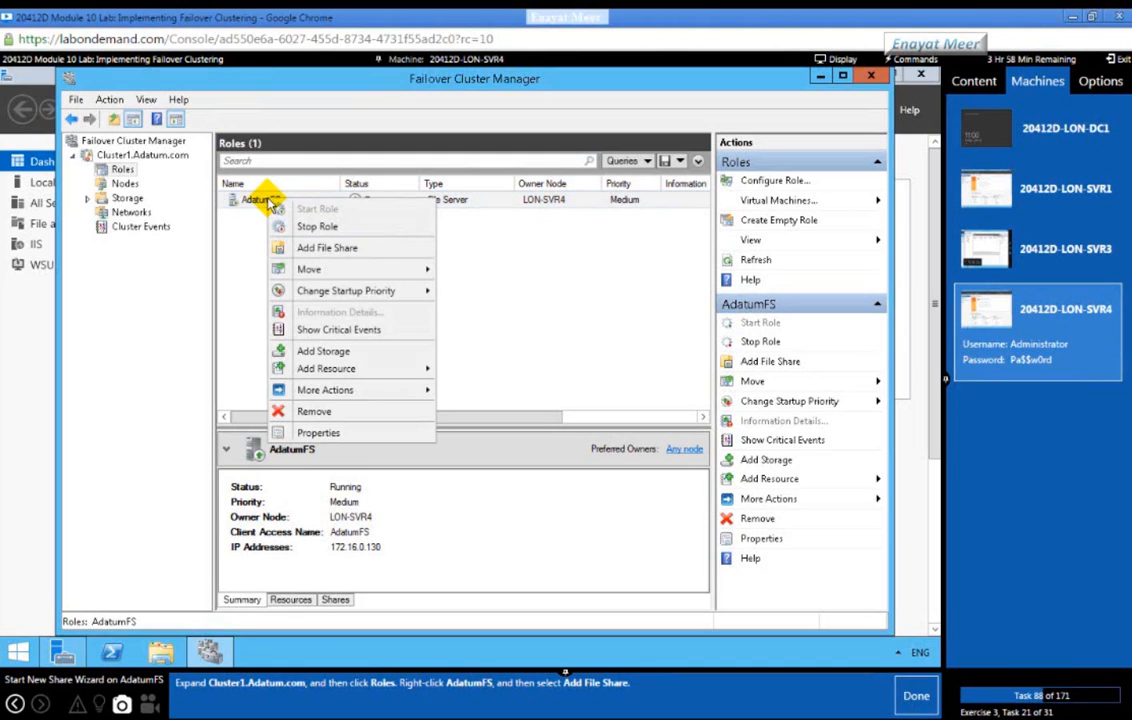
# Step: Add an SMB Share - Quick share to AdatumFS, accepting the default server and F: volume path
pyautogui.click(320, 249)
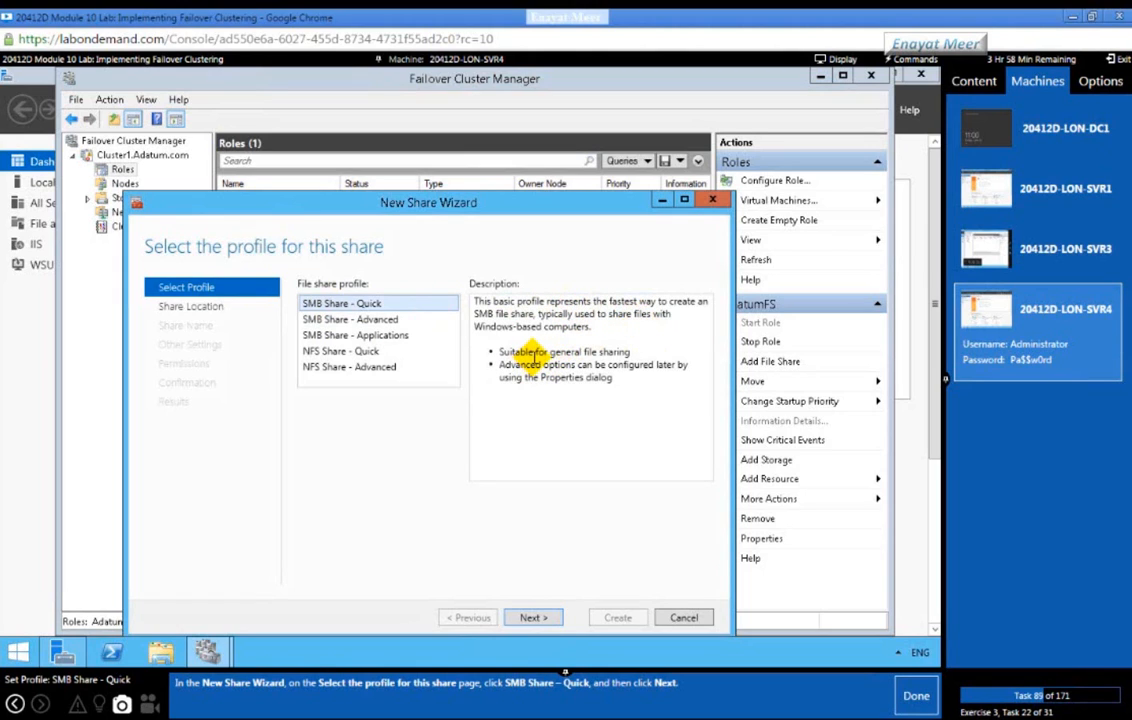
pyautogui.click(529, 616)
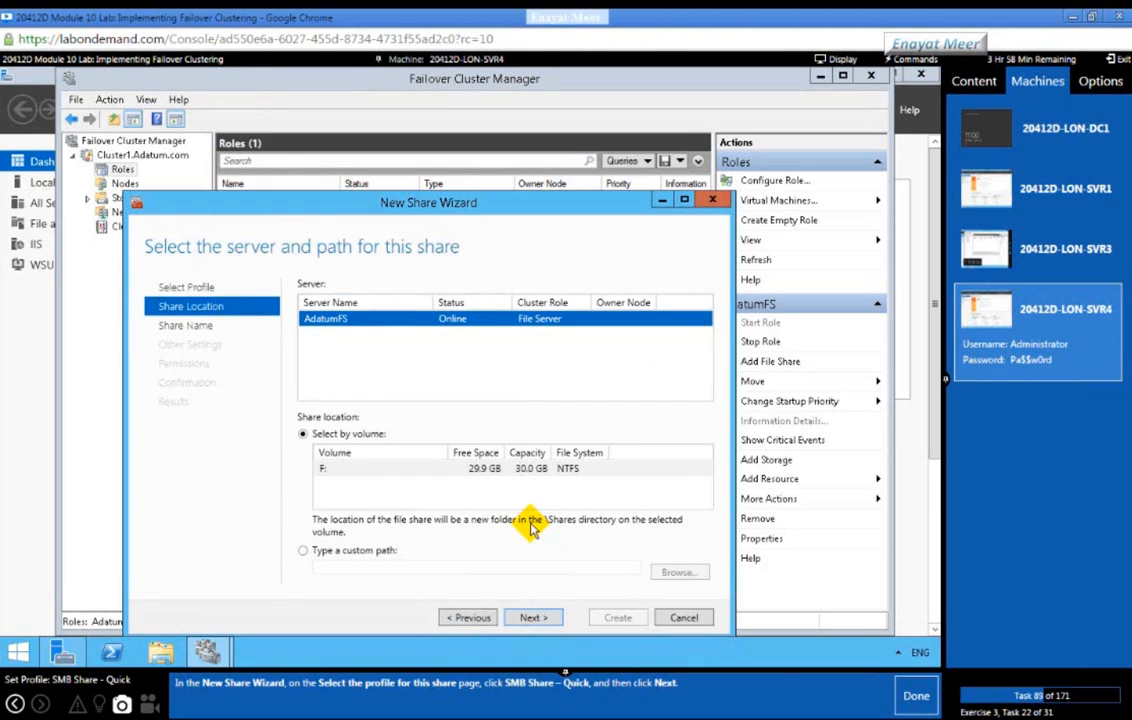
pyautogui.click(903, 700)
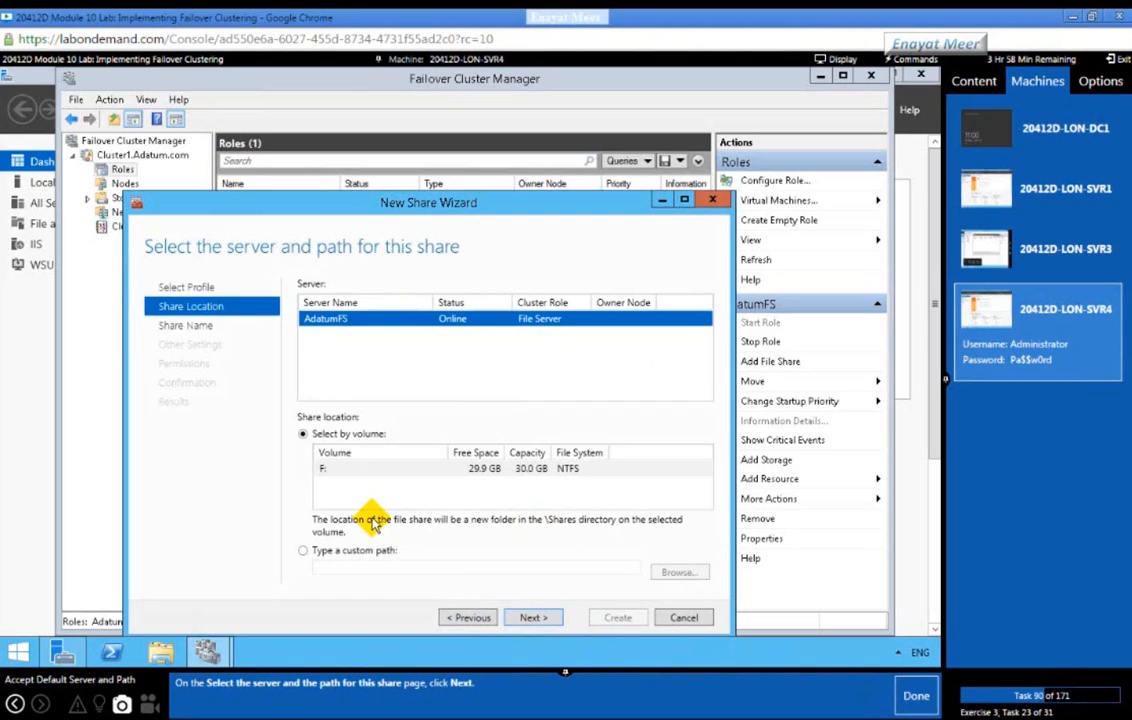
pyautogui.click(533, 618)
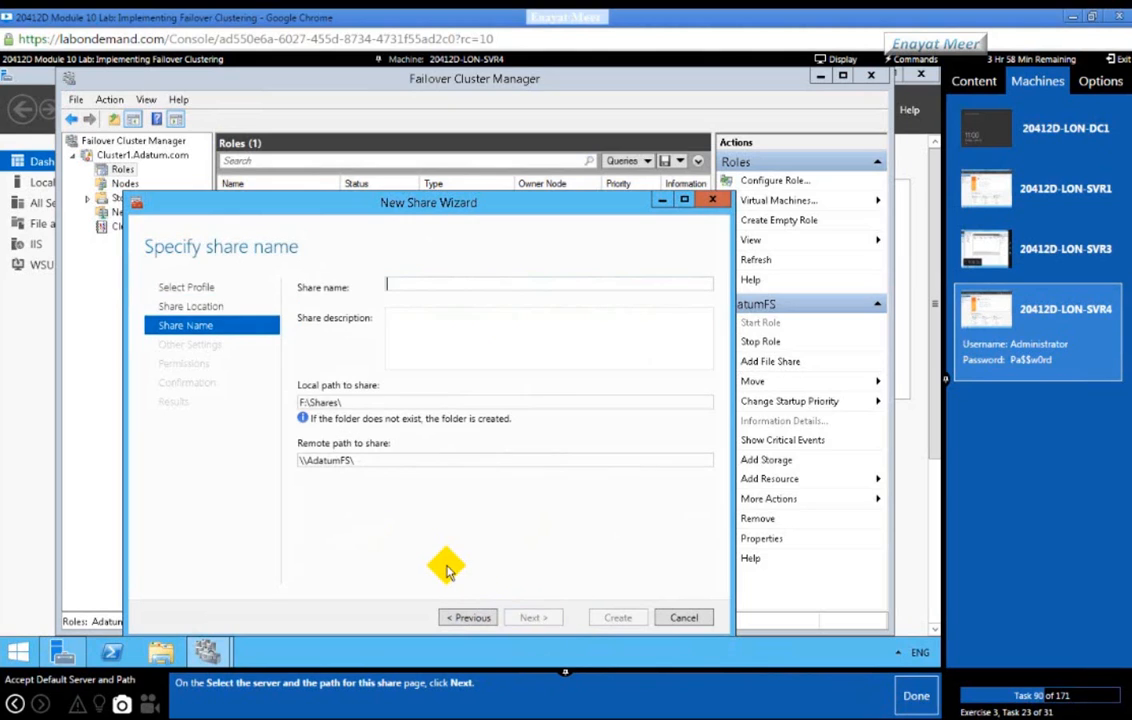
# Step: Name the new share 'Docs'
pyautogui.click(903, 706)
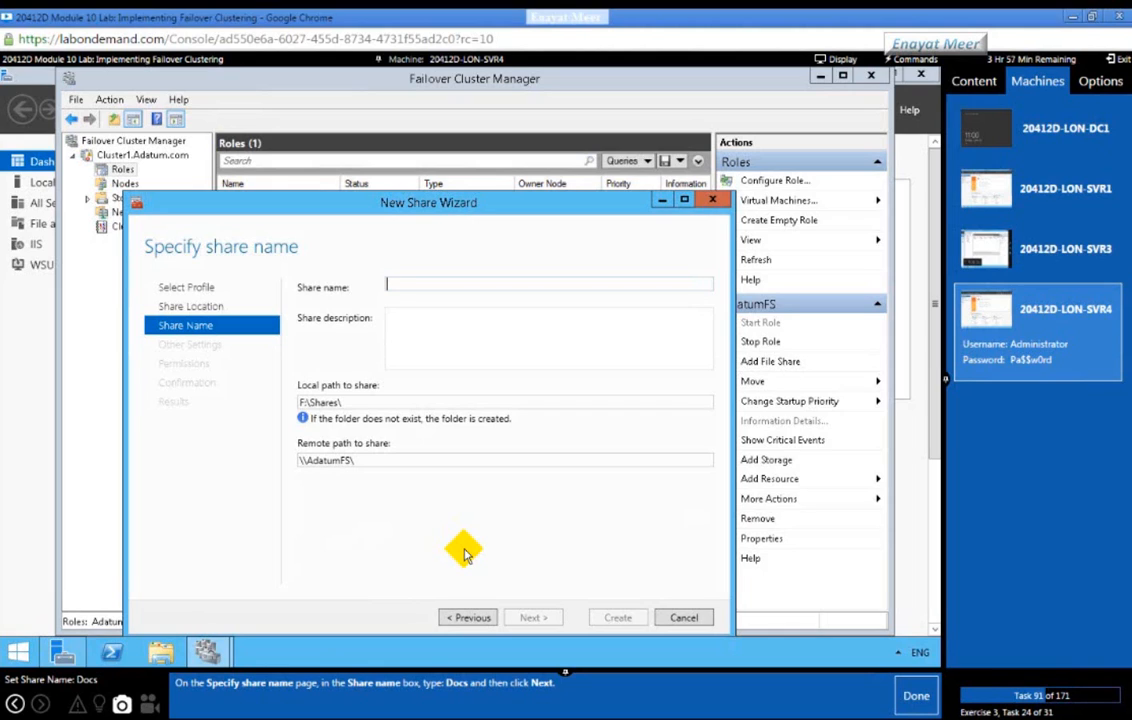
pyautogui.click(411, 285)
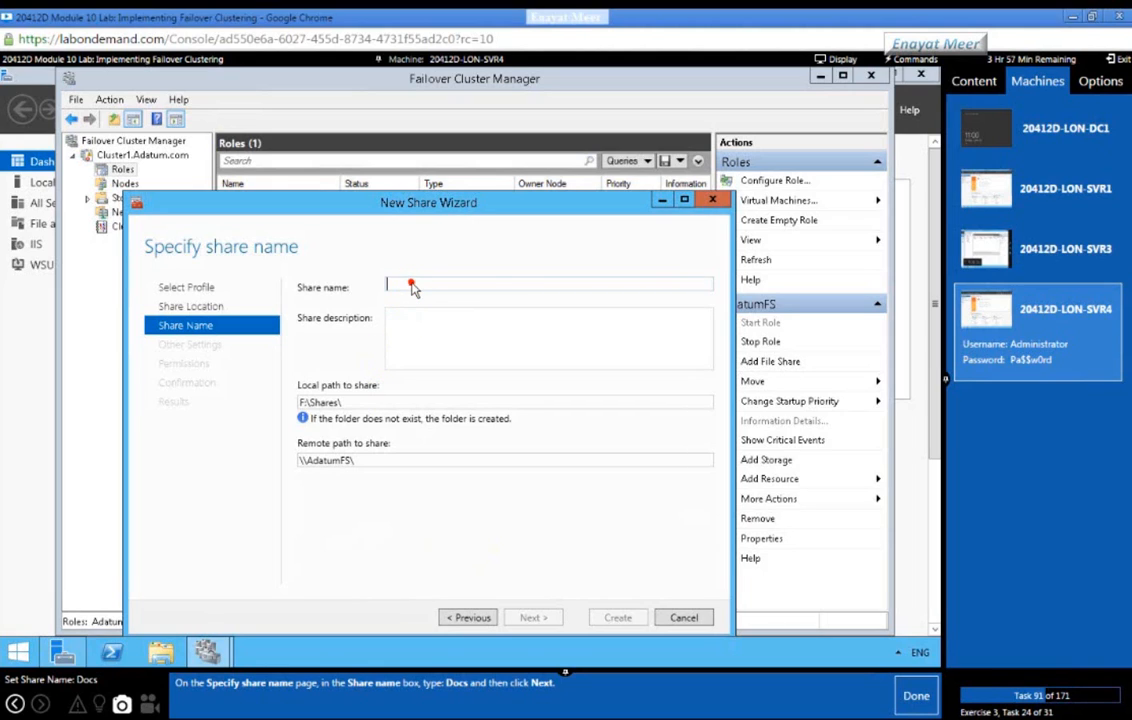
pyautogui.write('D')
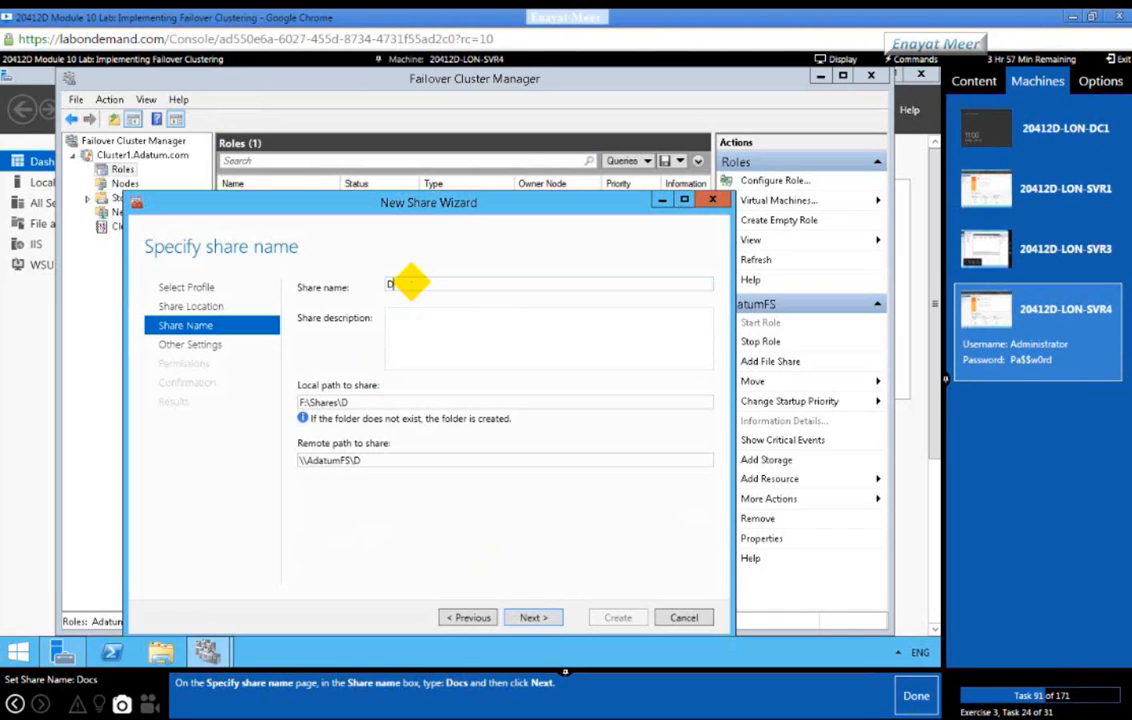
pyautogui.write('ocs')
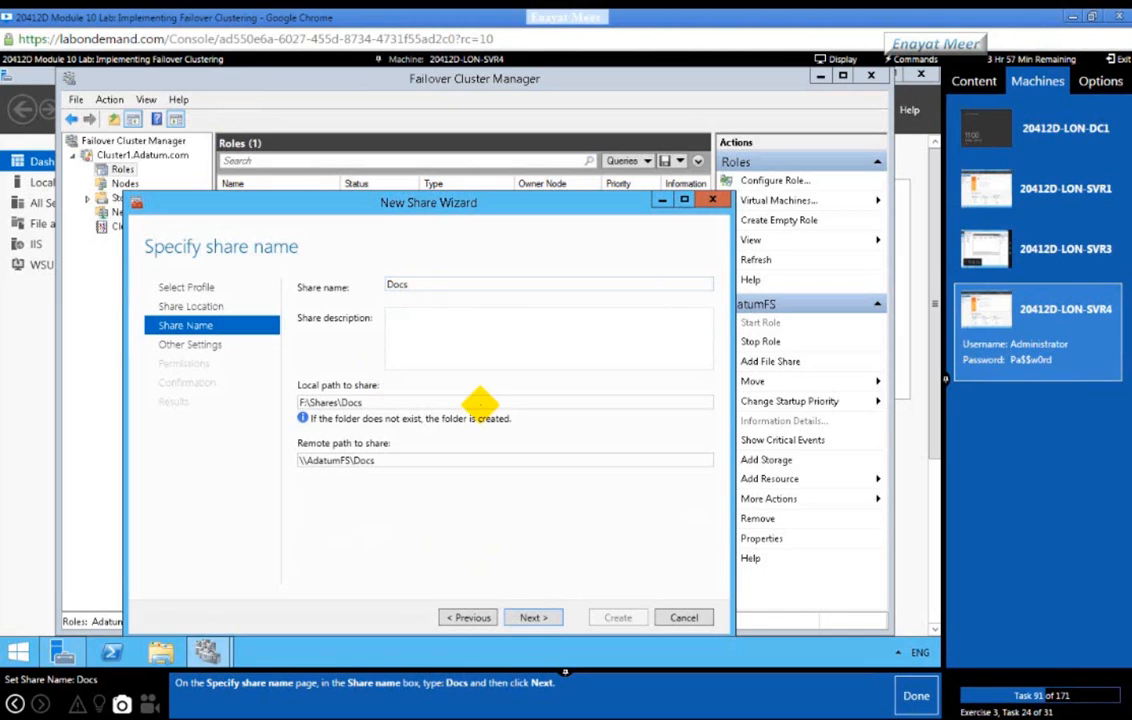
pyautogui.click(537, 617)
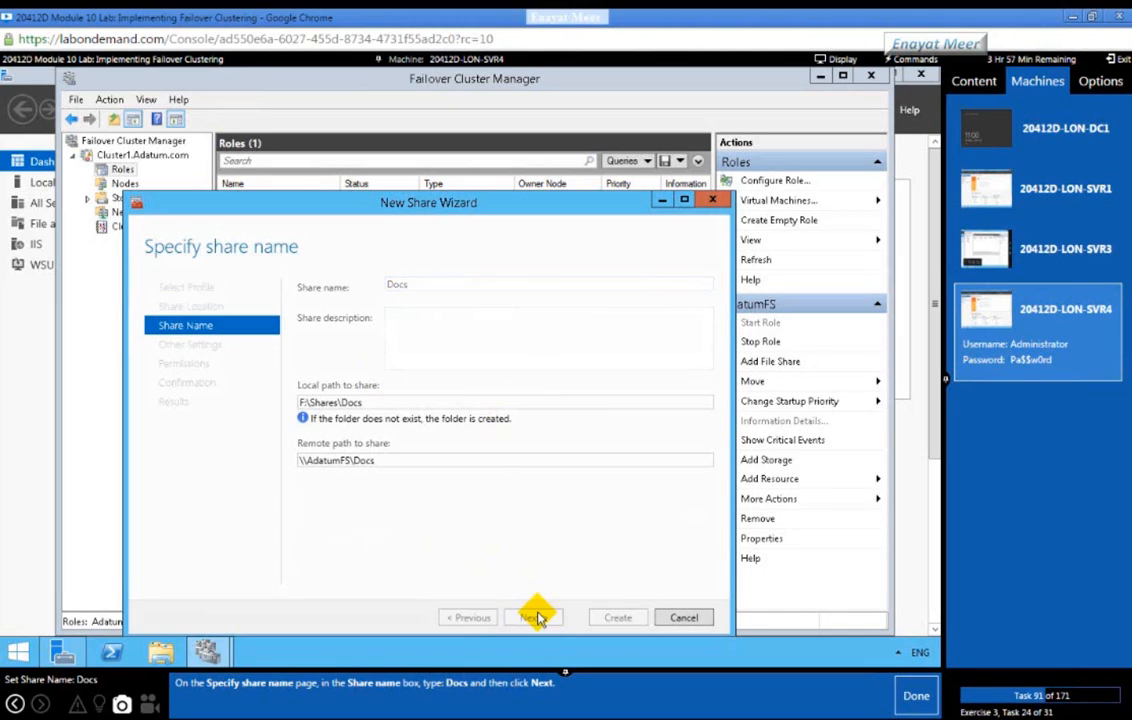
pyautogui.click(915, 695)
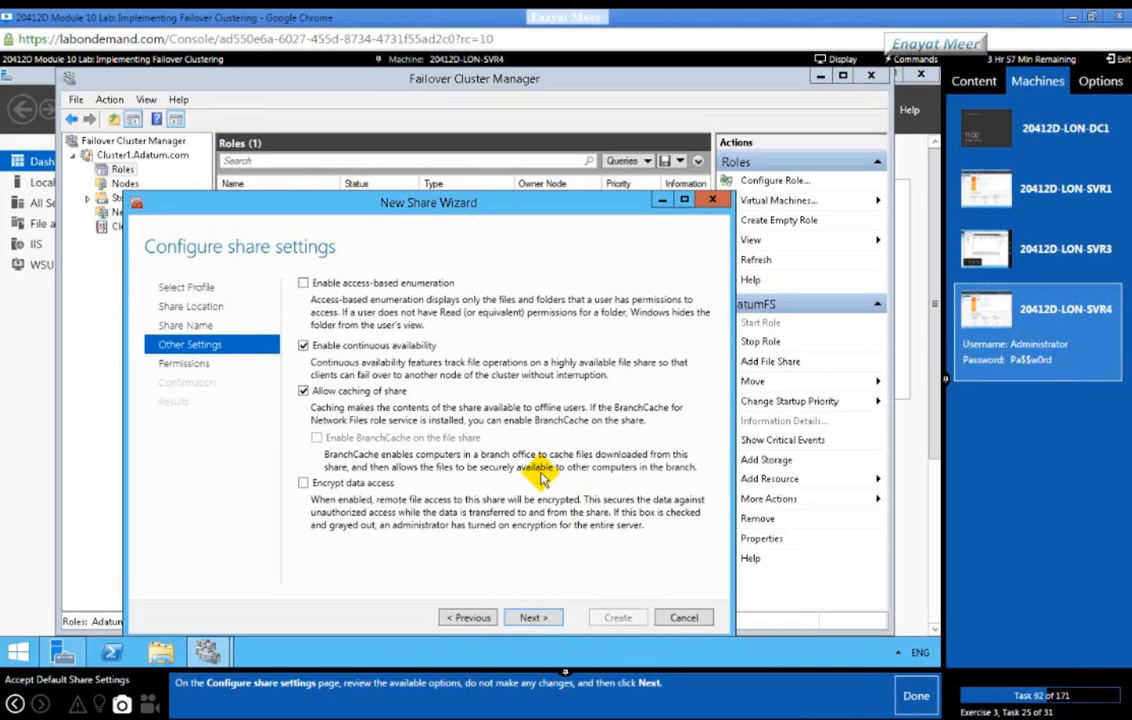
# Step: Keep the default share settings and Everyone Full Control permissions
pyautogui.click(533, 617)
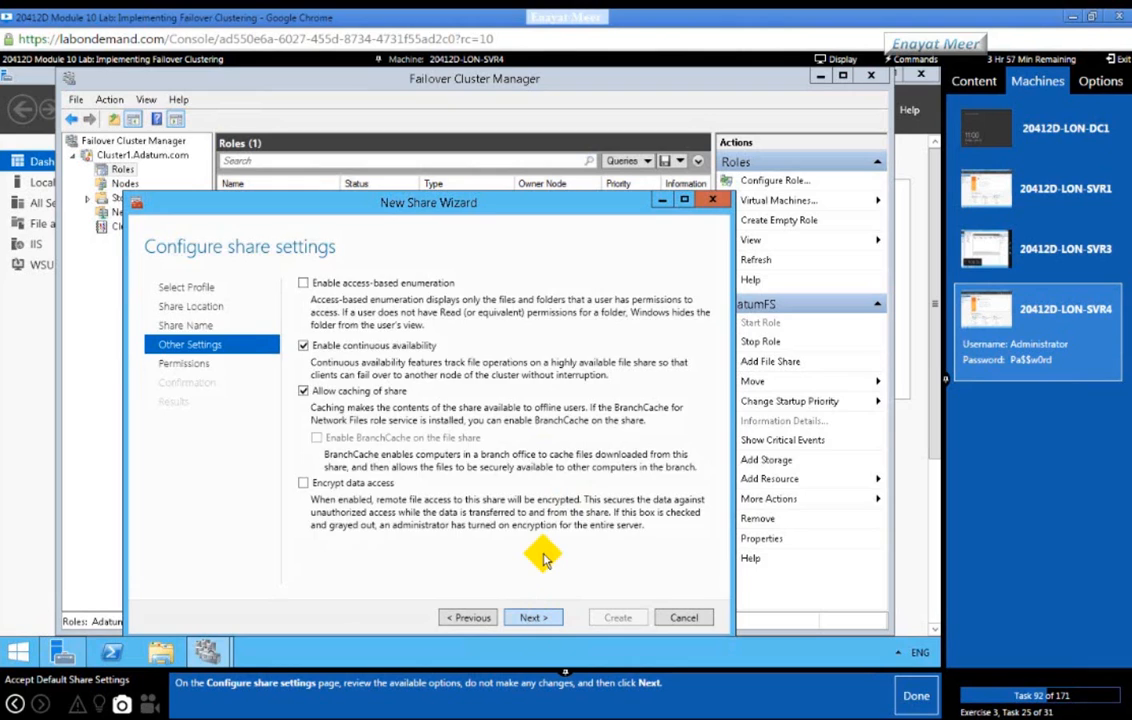
pyautogui.click(917, 703)
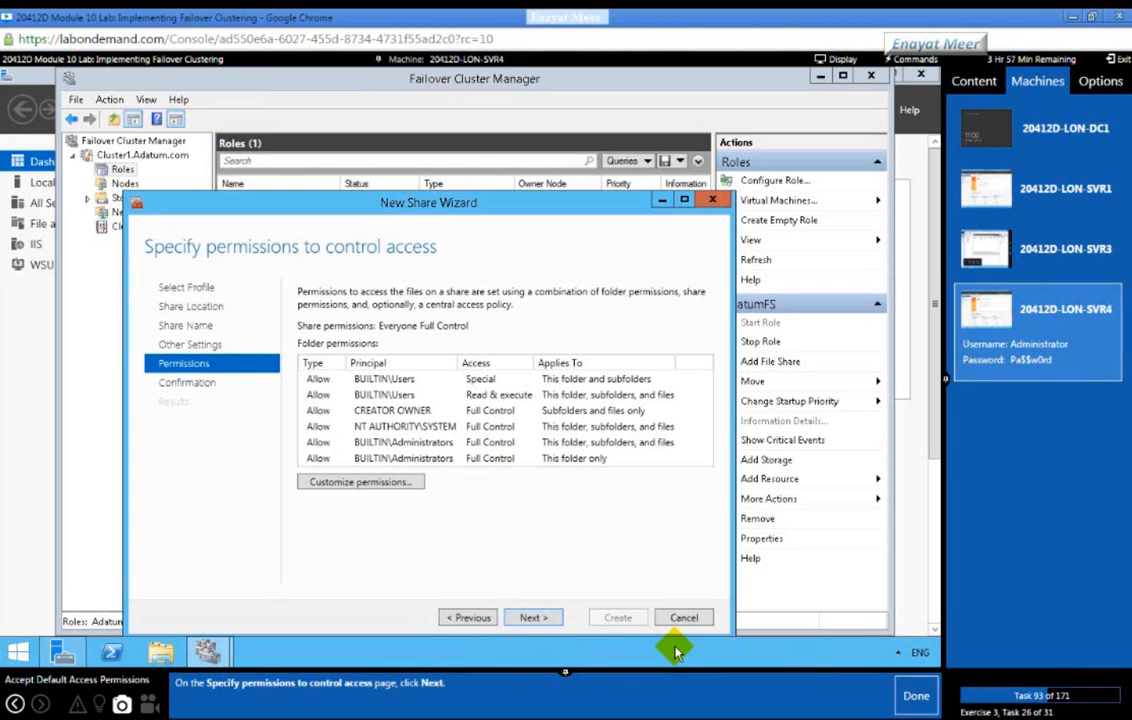
pyautogui.click(534, 618)
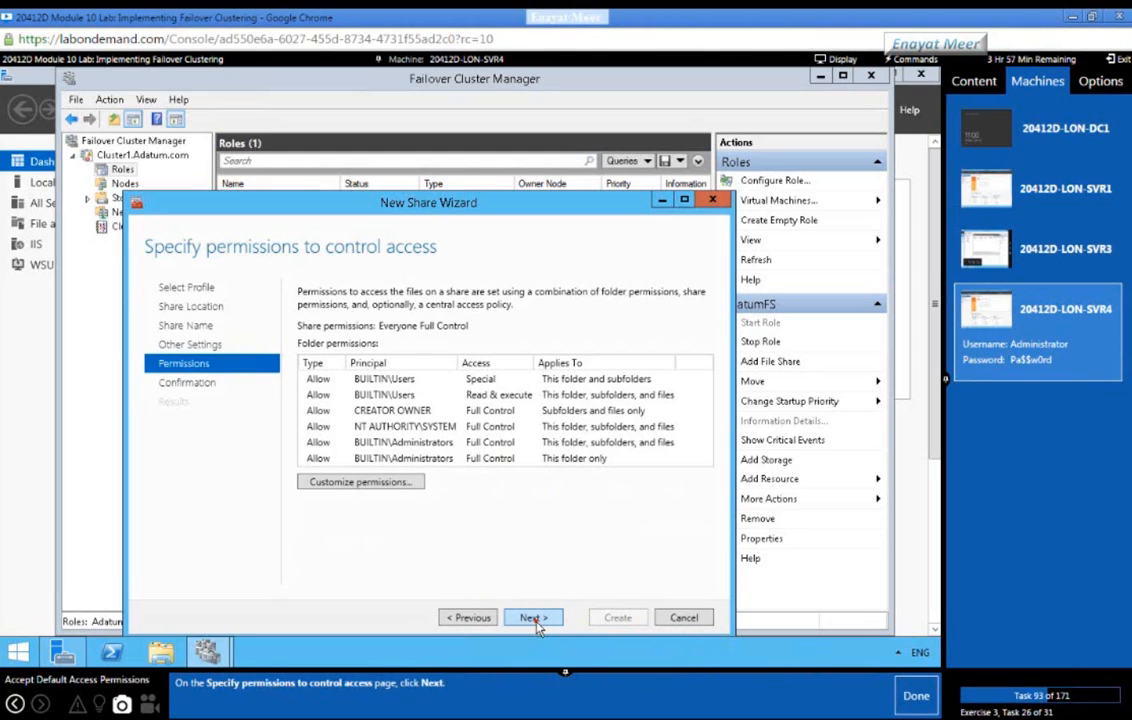
# Step: Create the Docs share at F:\Shares\Docs and close the wizard once it succeeds
pyautogui.click(912, 700)
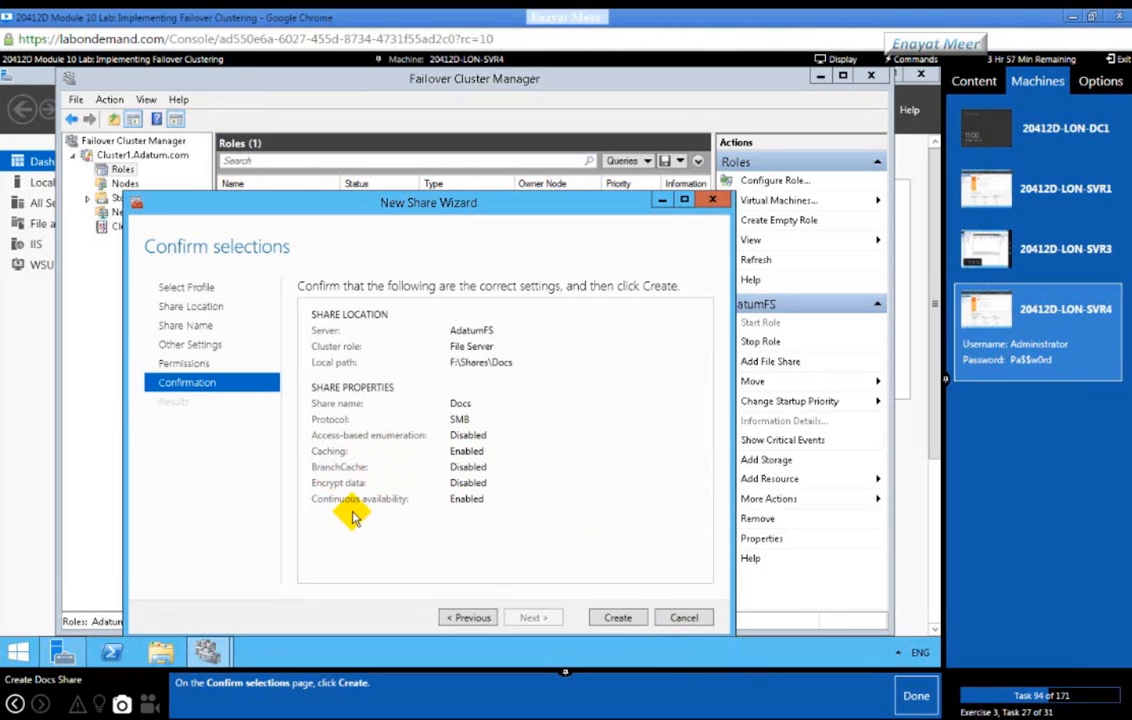
pyautogui.click(619, 618)
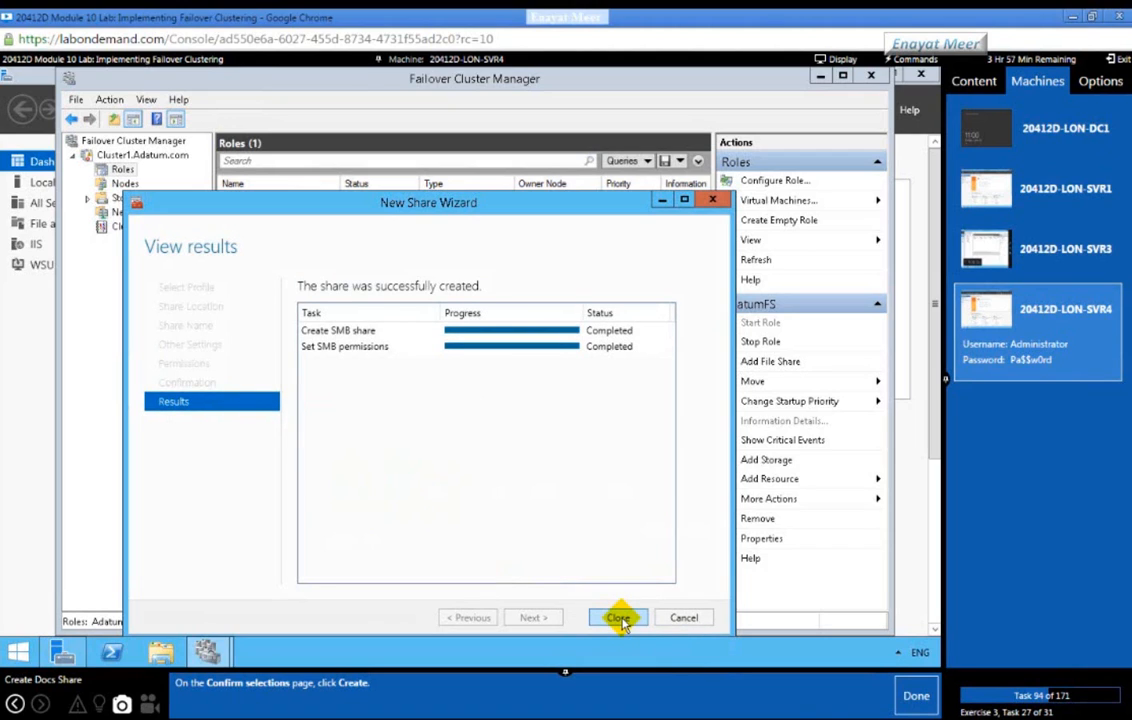
pyautogui.click(915, 698)
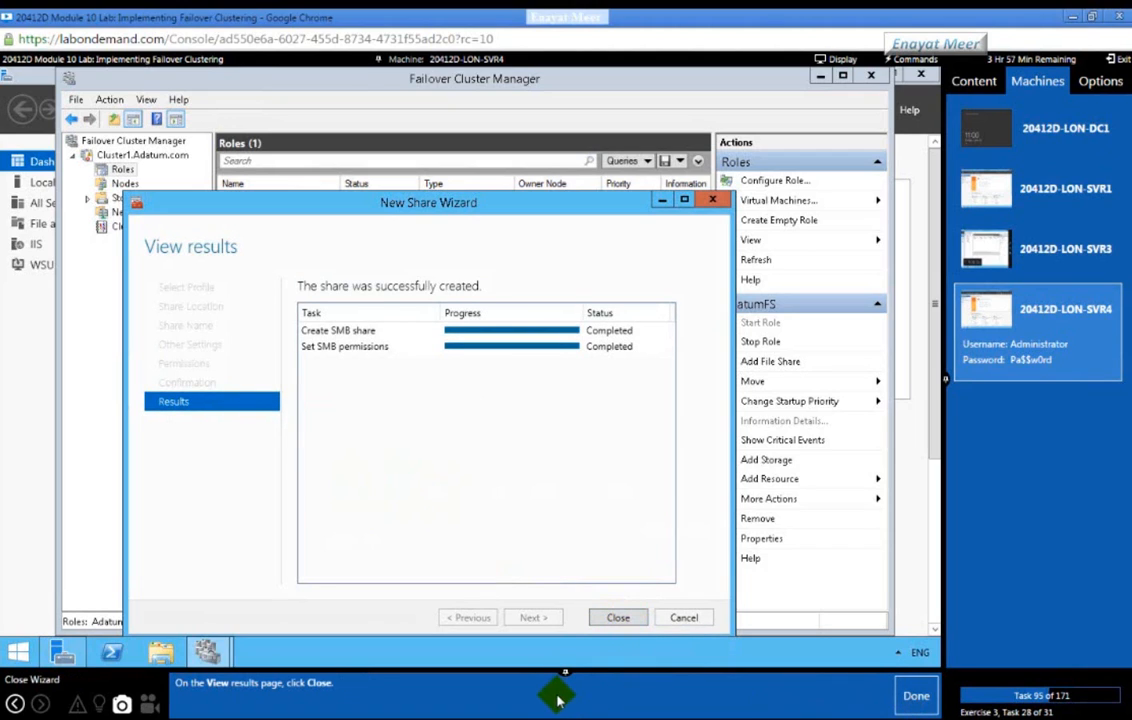
pyautogui.click(617, 617)
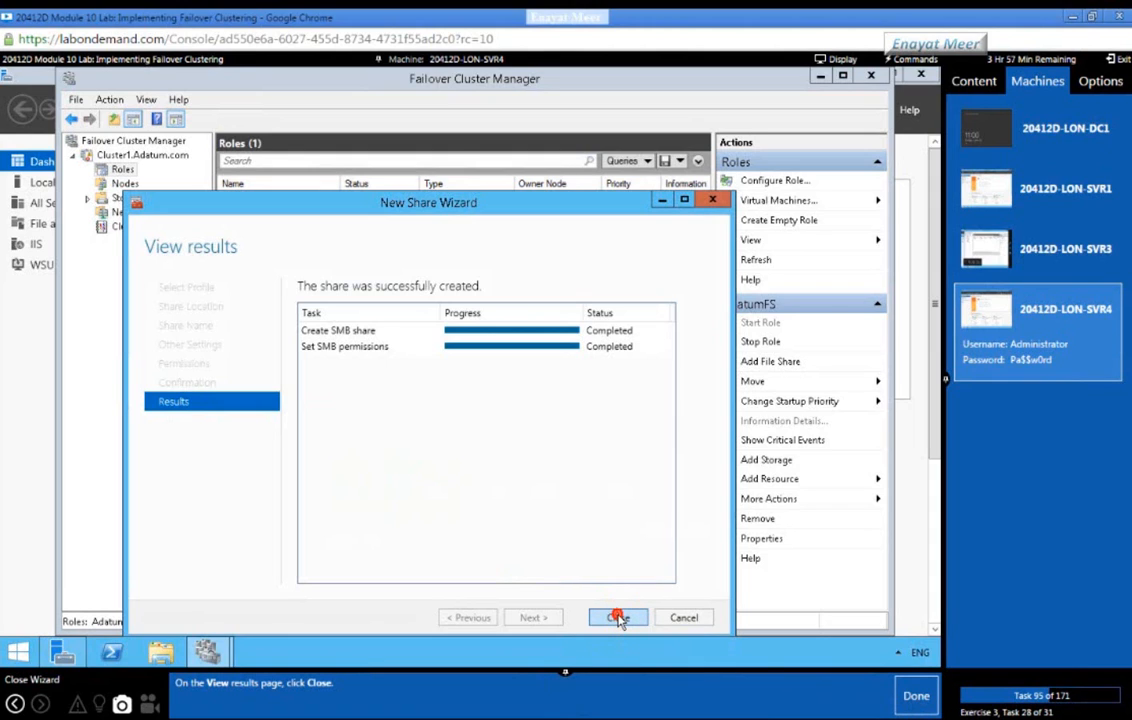
pyautogui.click(913, 695)
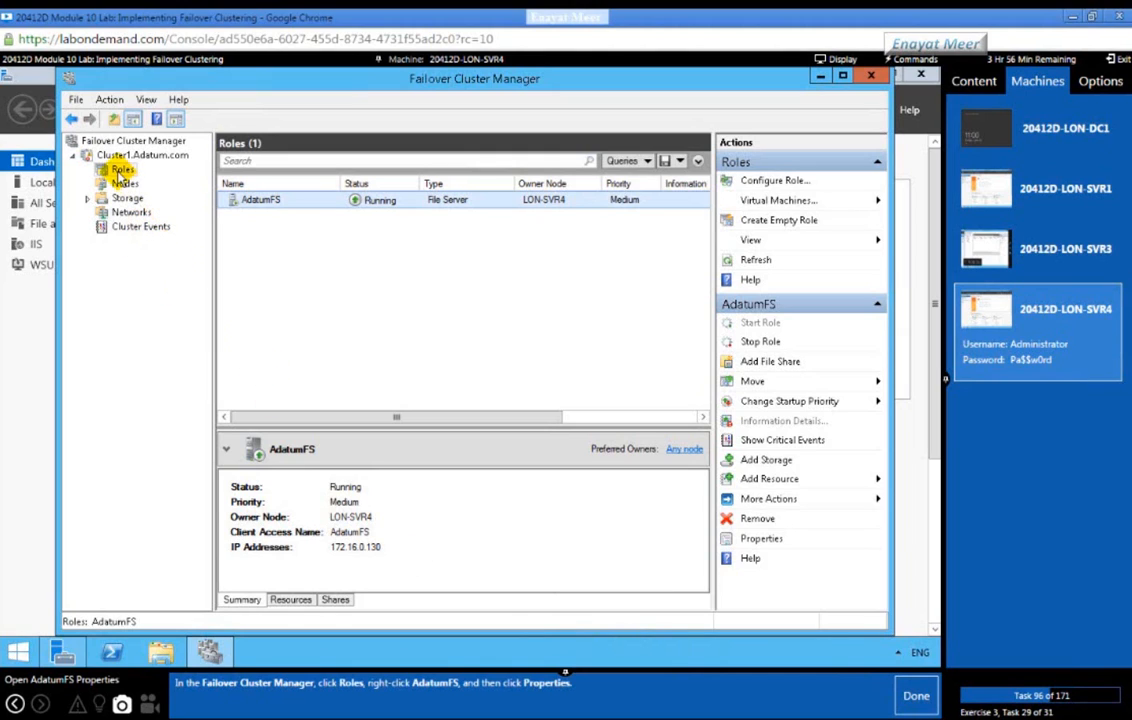
# Step: Open the Properties dialog for the AdatumFS role from the Roles list
pyautogui.click(119, 157)
pyautogui.click(117, 168)
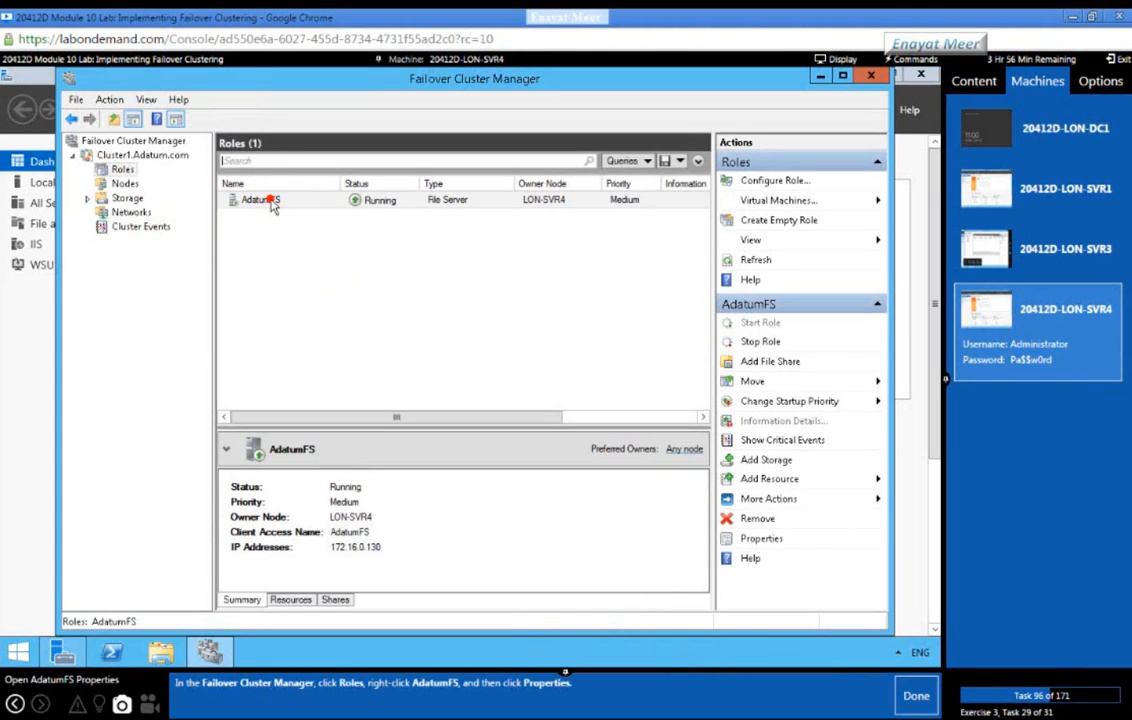
pyautogui.click(272, 202)
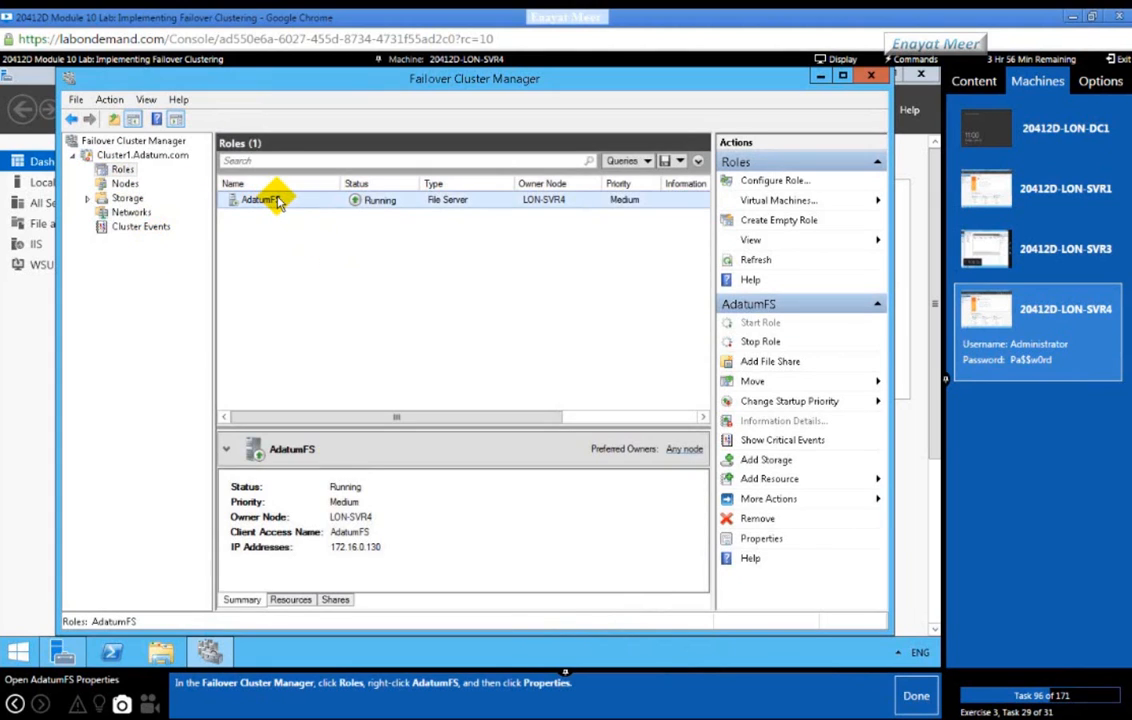
pyautogui.rightClick(280, 203)
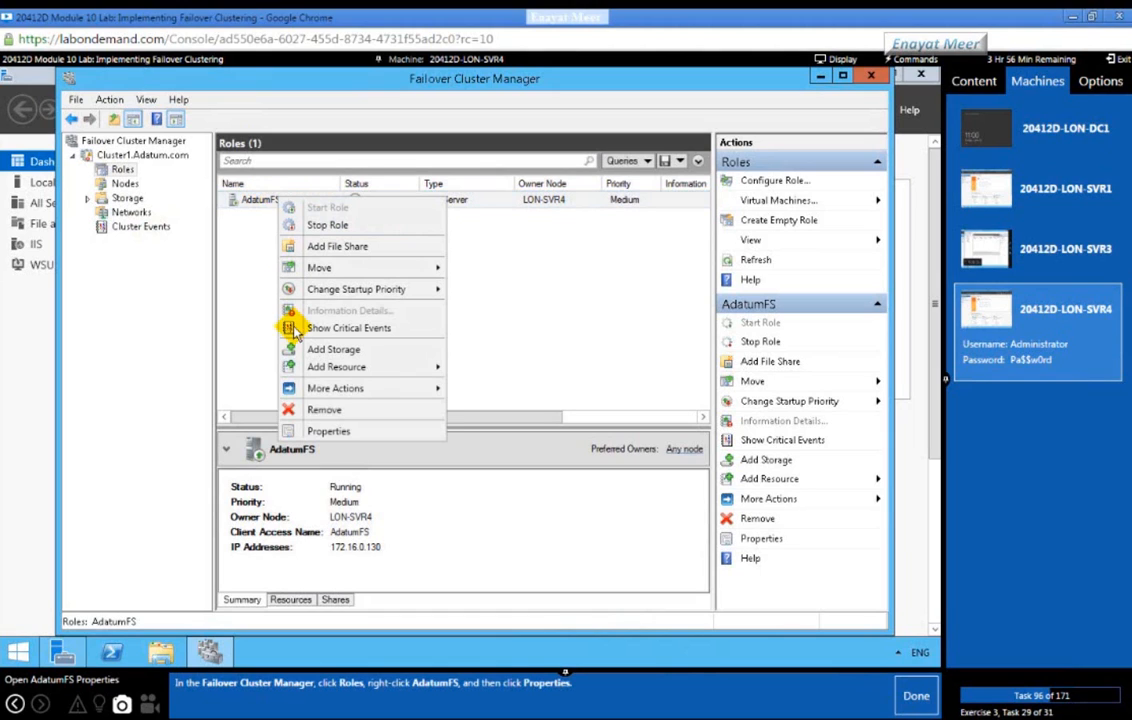
pyautogui.click(314, 430)
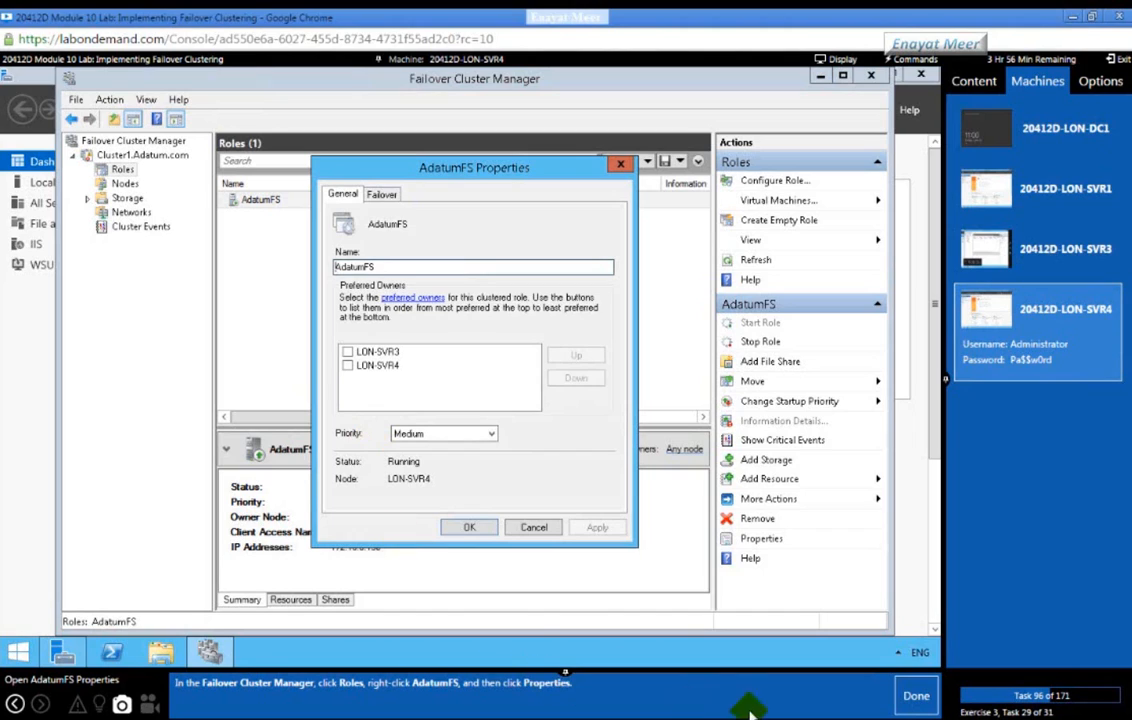
# Step: On the Failover tab, allow AdatumFS failback only between hours 4 and 5
pyautogui.click(900, 706)
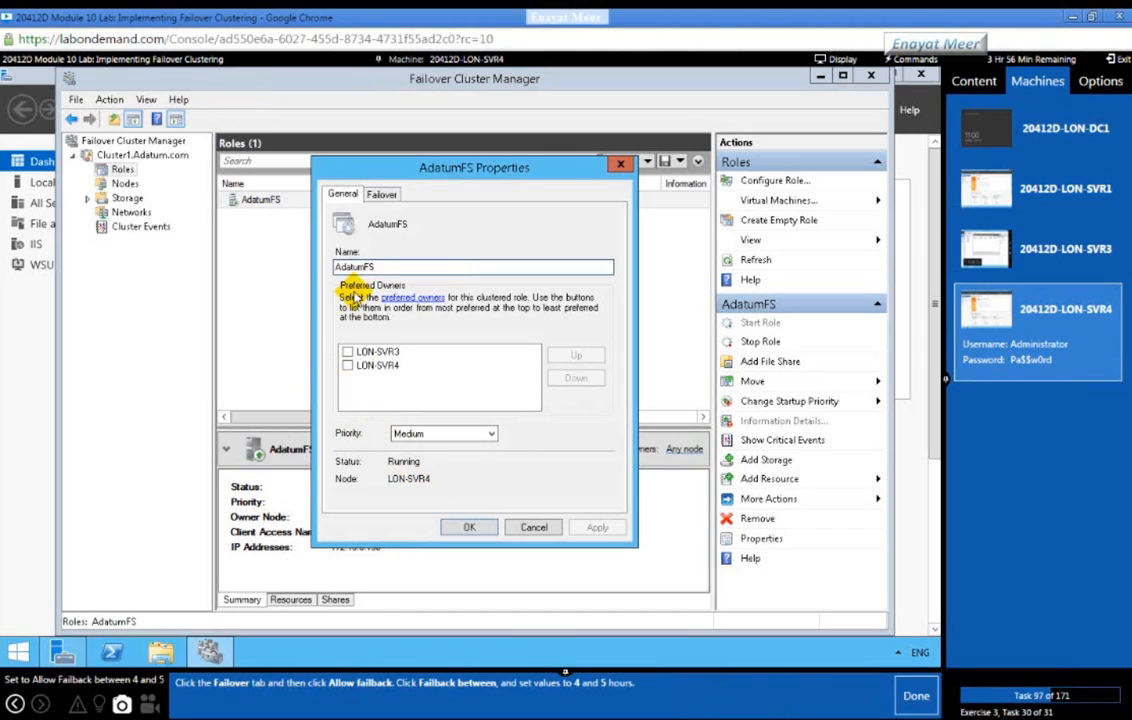
pyautogui.click(388, 195)
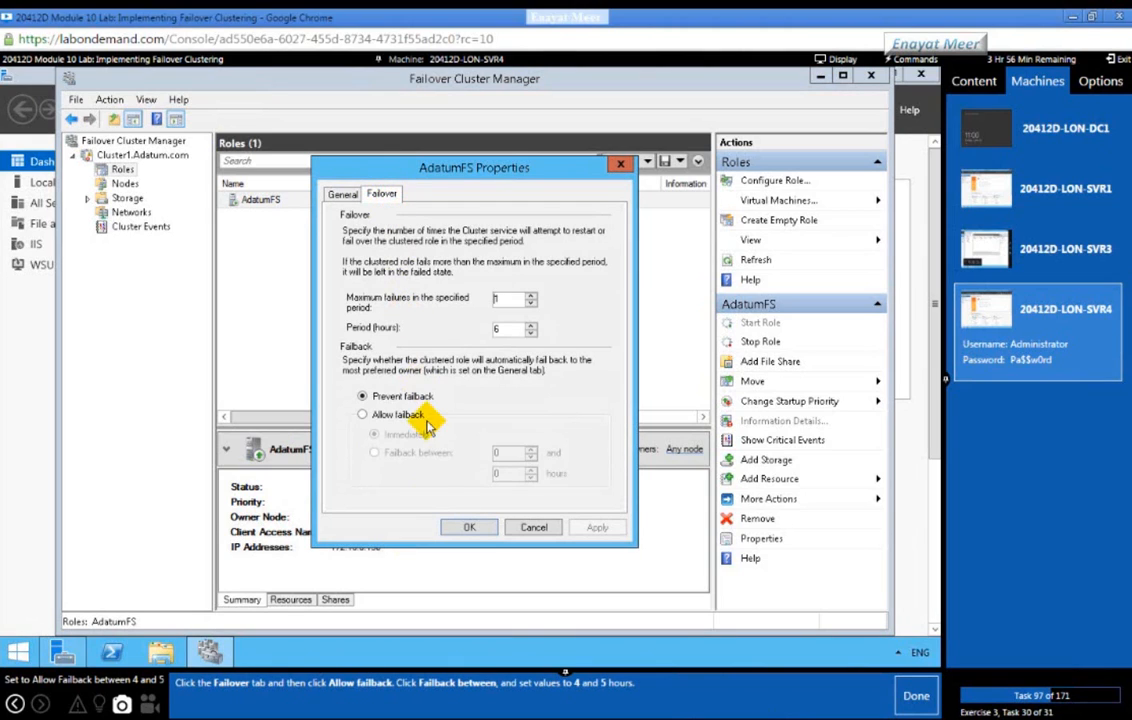
pyautogui.click(362, 415)
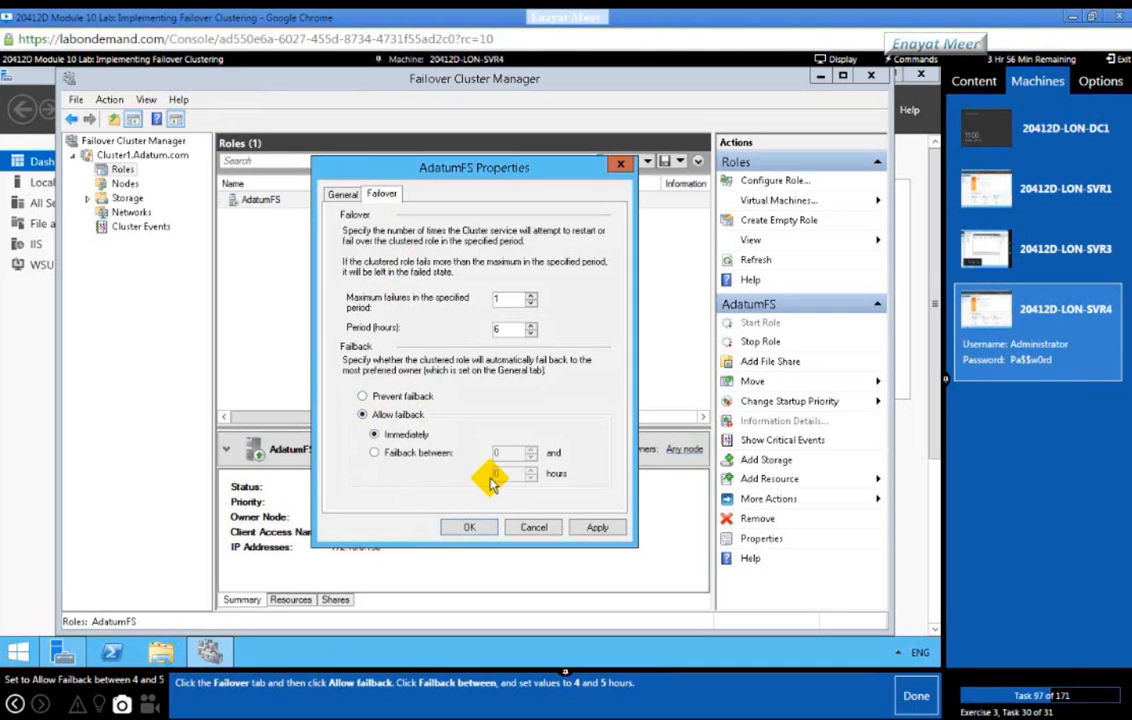
pyautogui.click(375, 452)
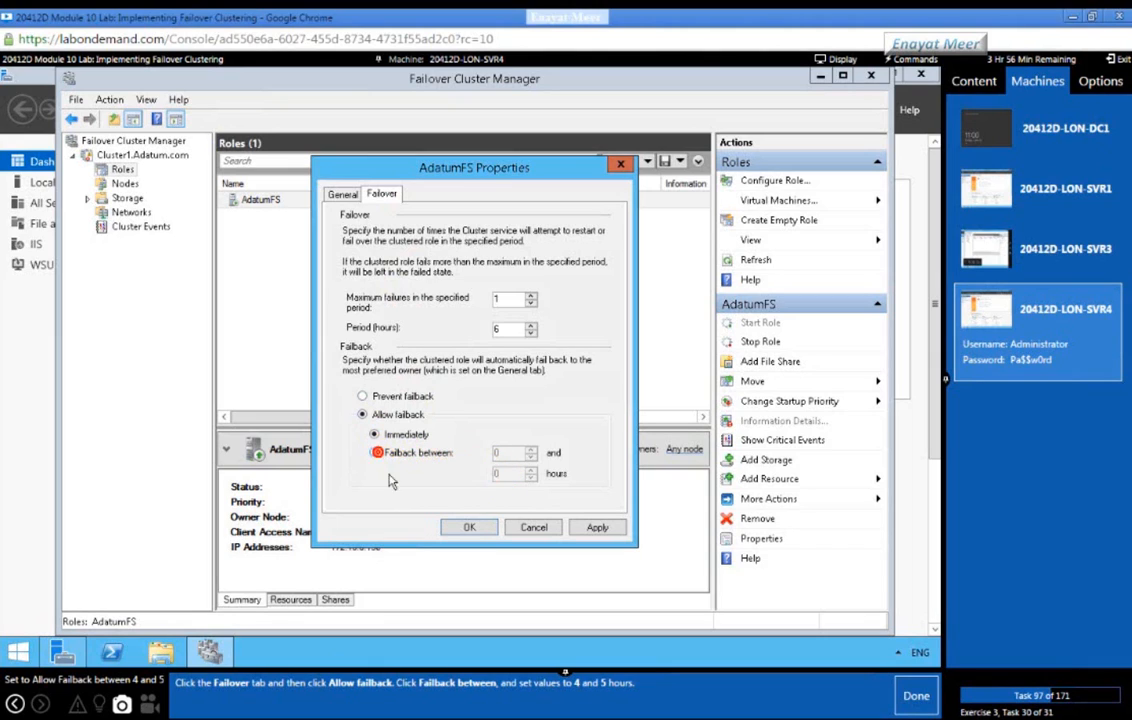
pyautogui.click(531, 449)
pyautogui.click(531, 449)
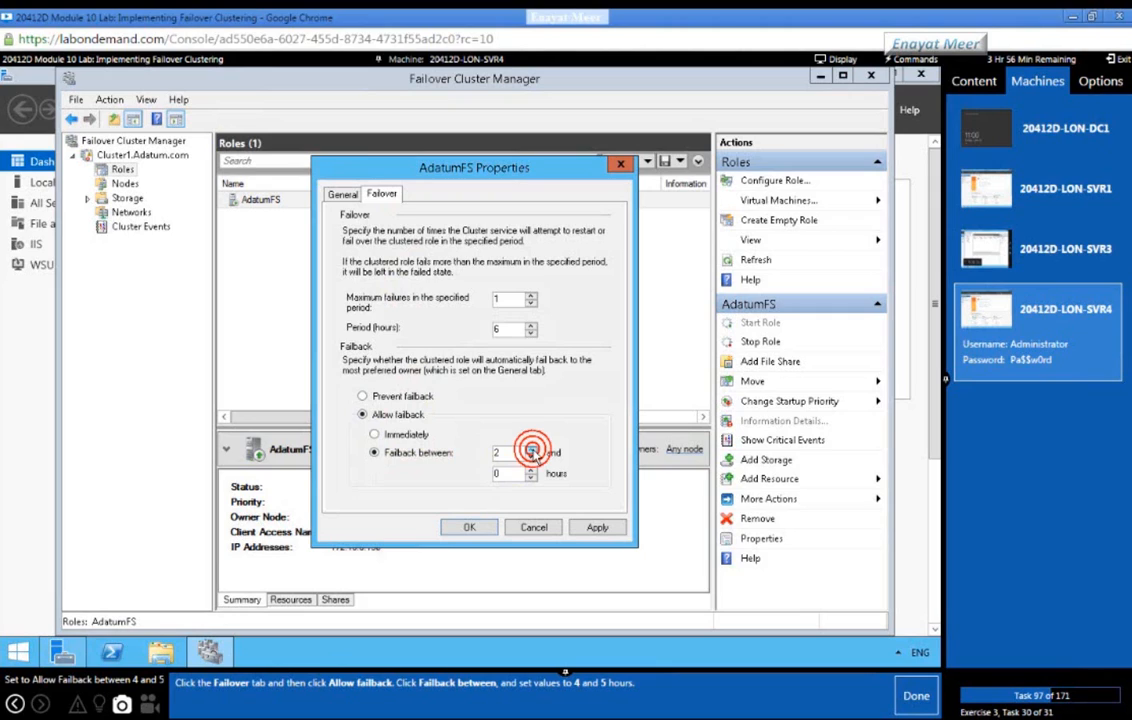
pyautogui.click(531, 449)
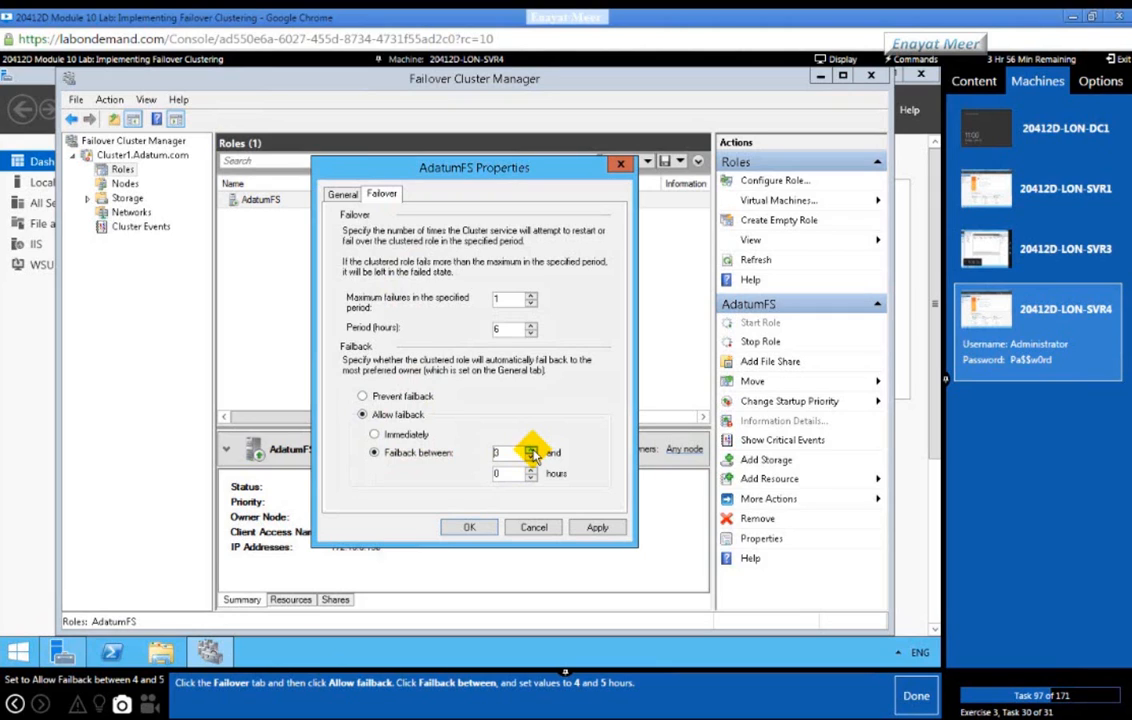
pyautogui.click(531, 449)
pyautogui.moveTo(512, 475); pyautogui.dragTo(447, 480)
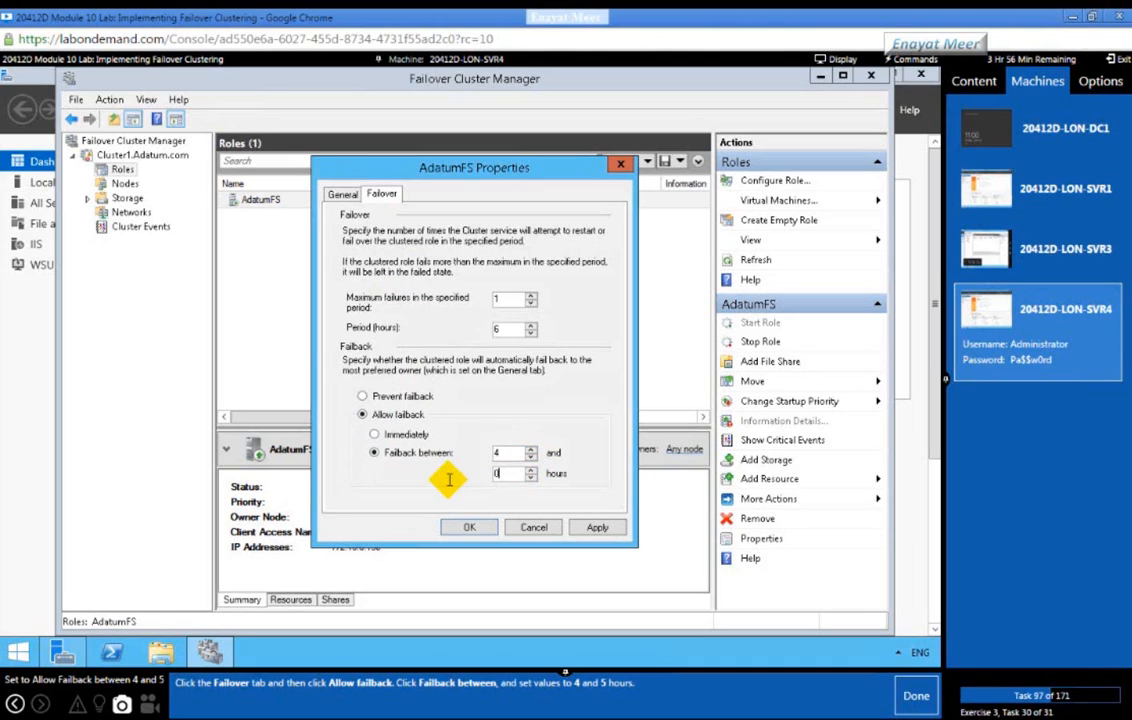
pyautogui.write('5')
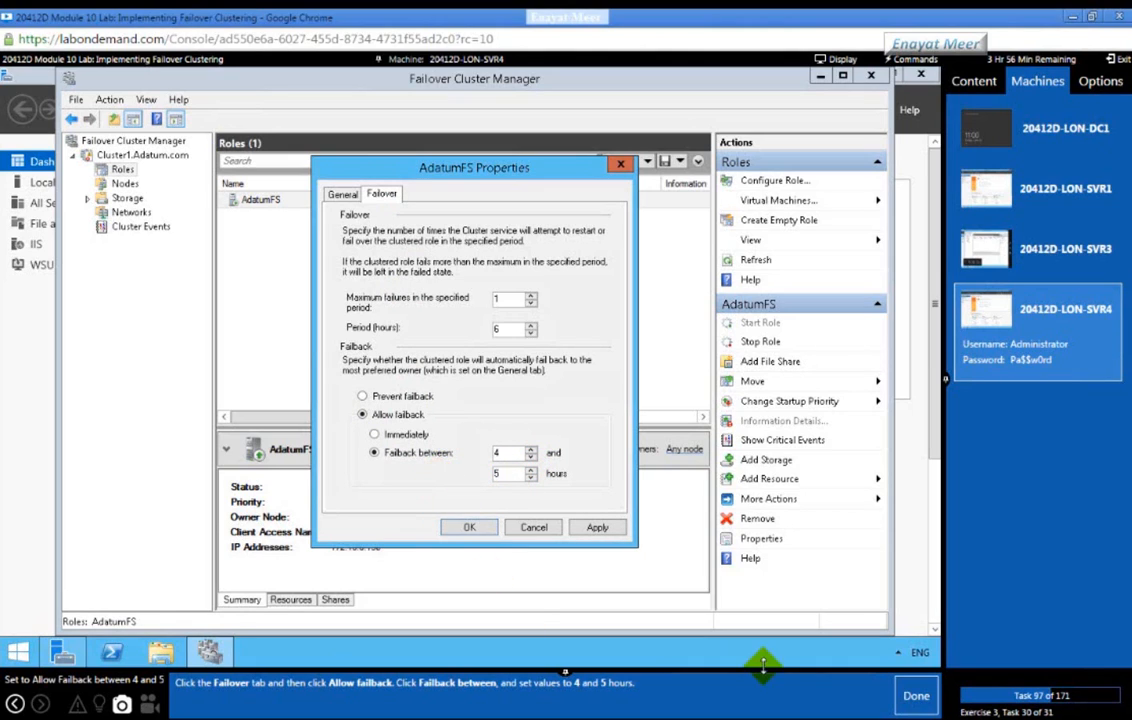
pyautogui.click(905, 697)
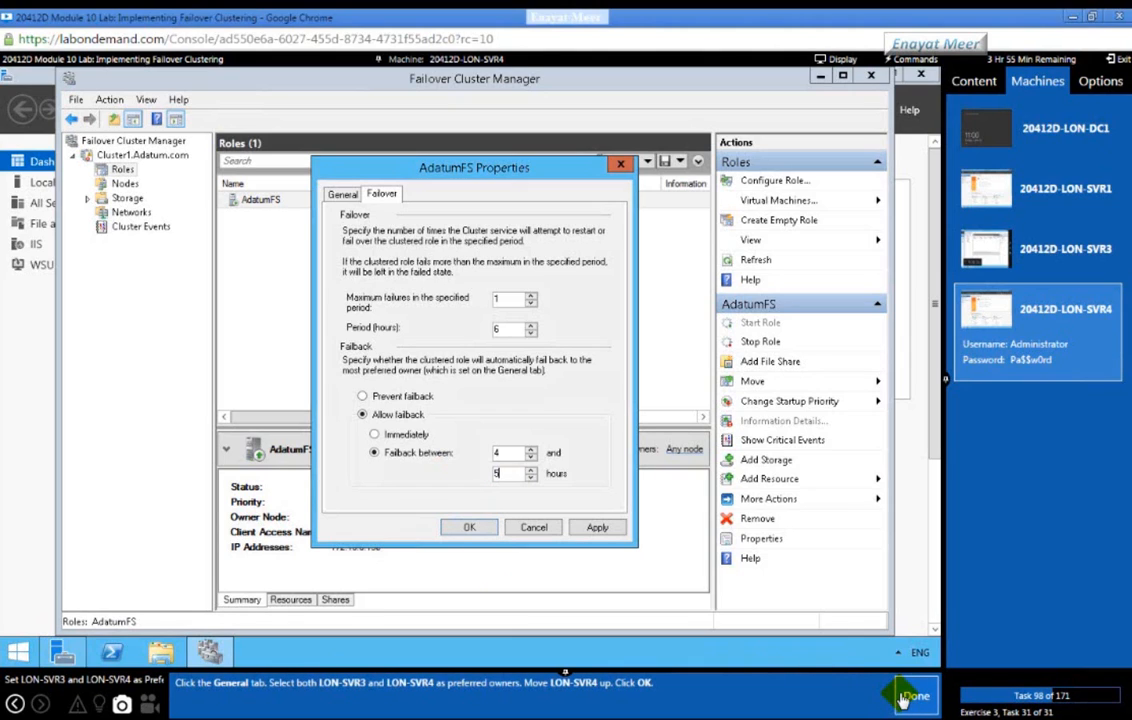
pyautogui.click(345, 196)
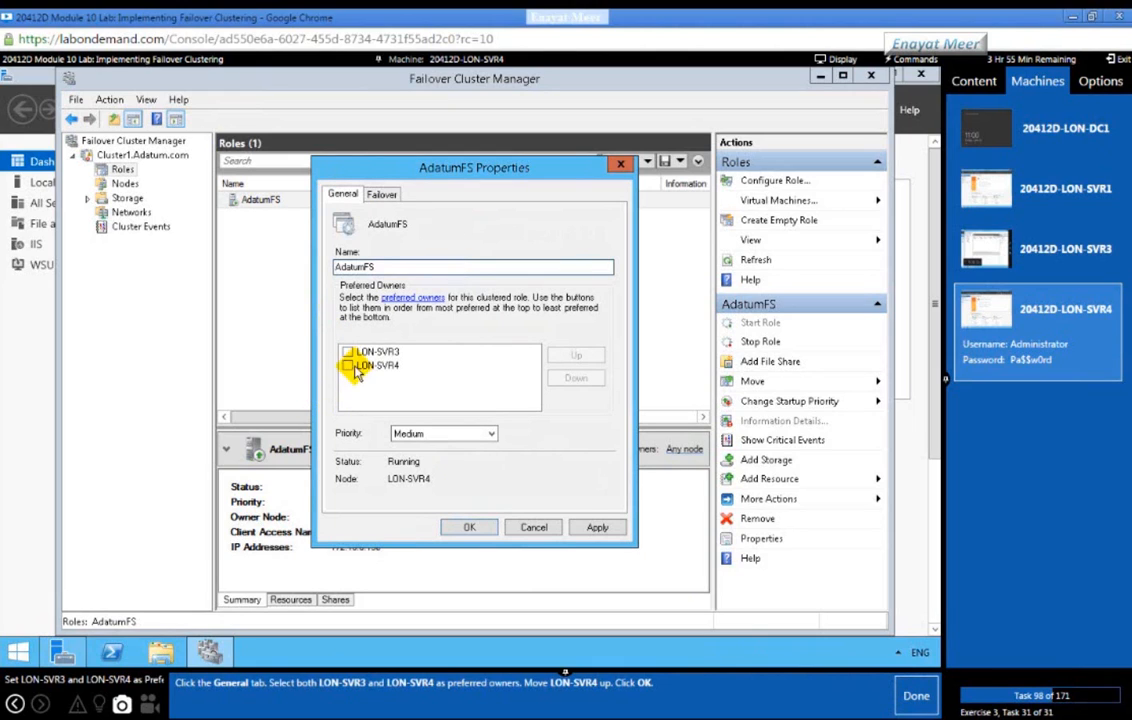
# Step: Check LON-SVR3 and LON-SVR4 as preferred owners, move LON-SVR4 first, and save with OK
pyautogui.click(347, 352)
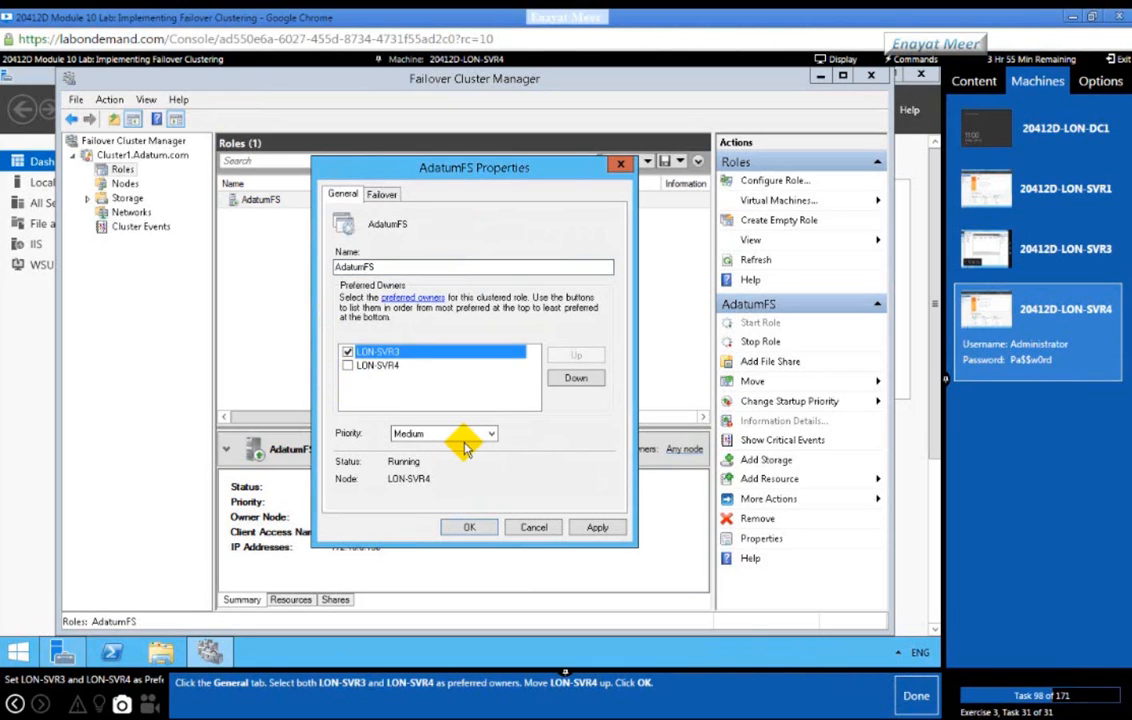
pyautogui.click(347, 365)
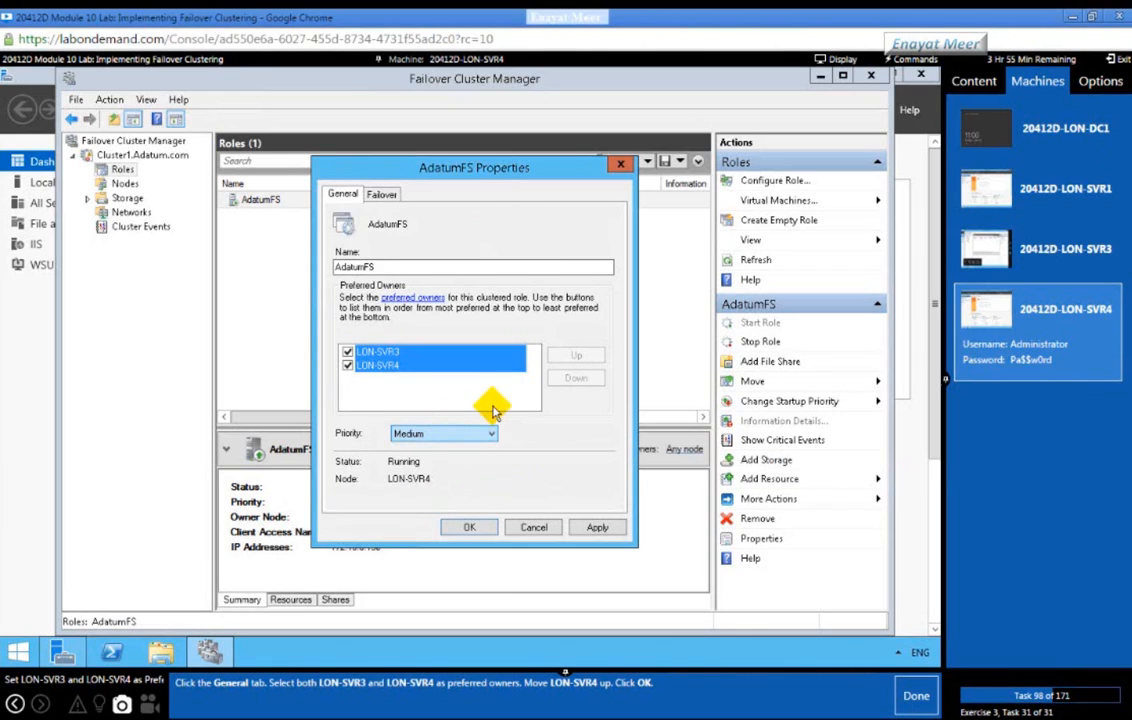
pyautogui.click(390, 366)
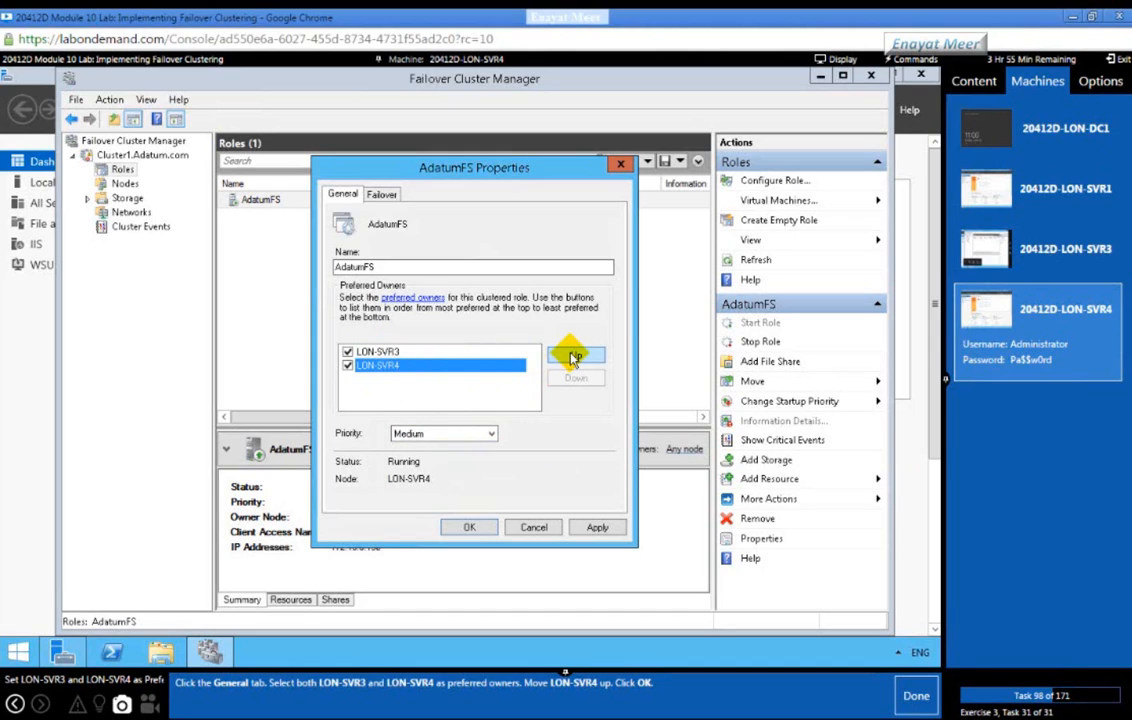
pyautogui.click(574, 358)
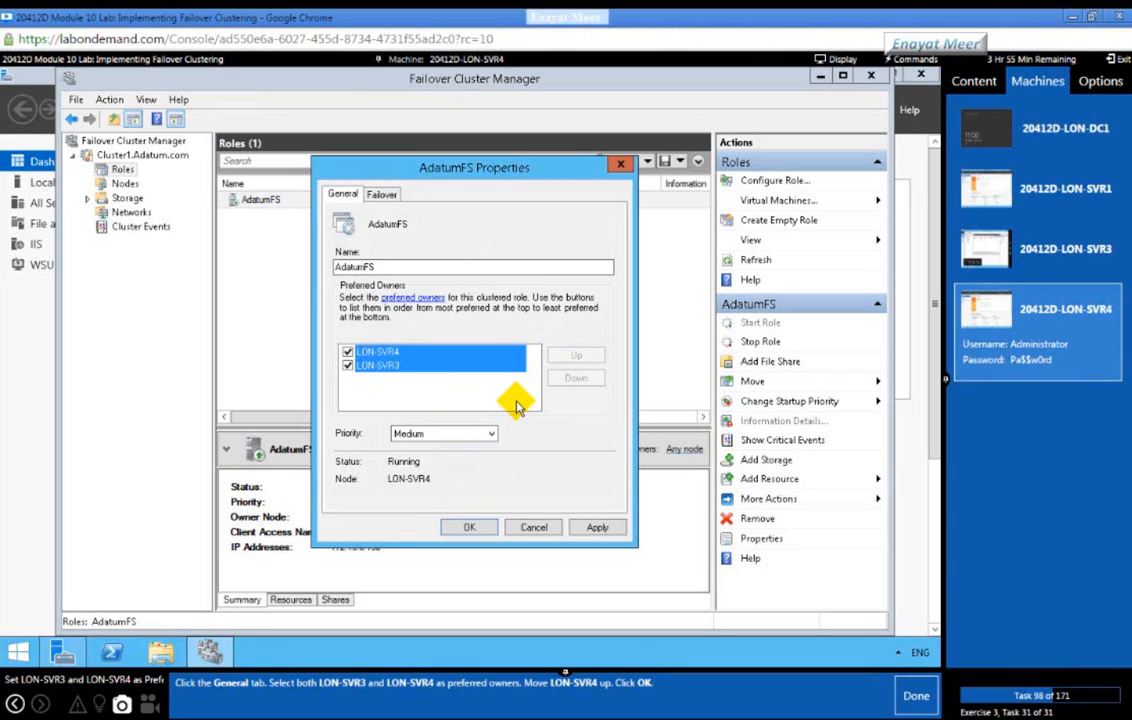
pyautogui.click(473, 526)
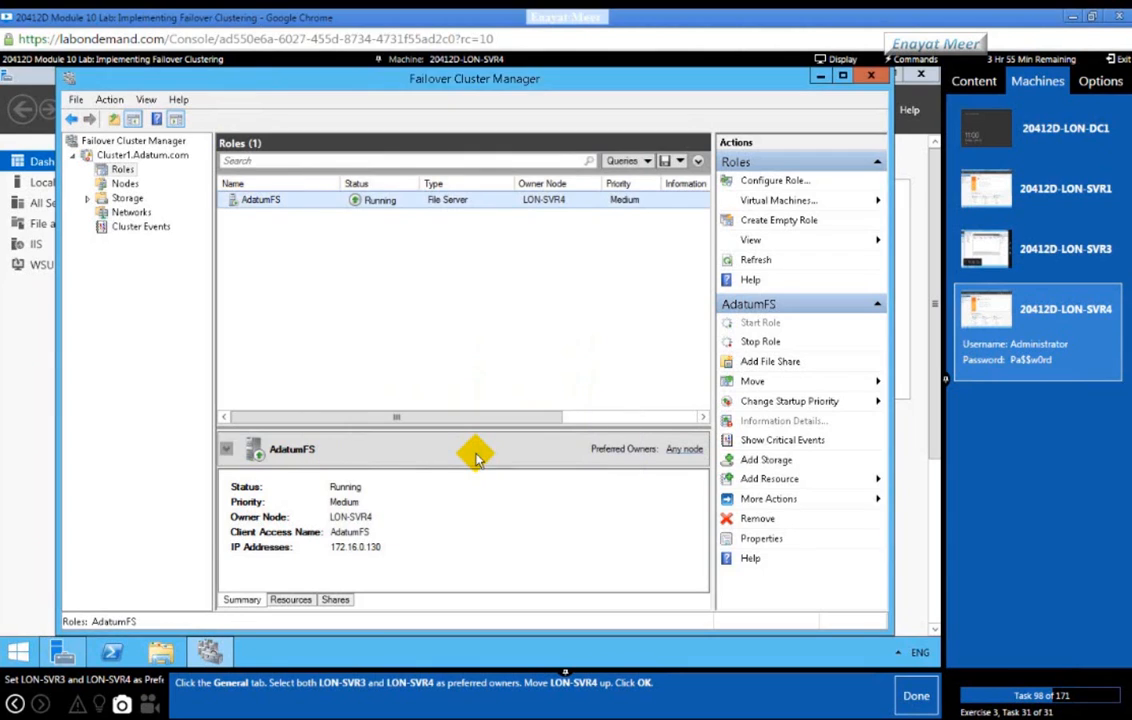
pyautogui.click(914, 694)
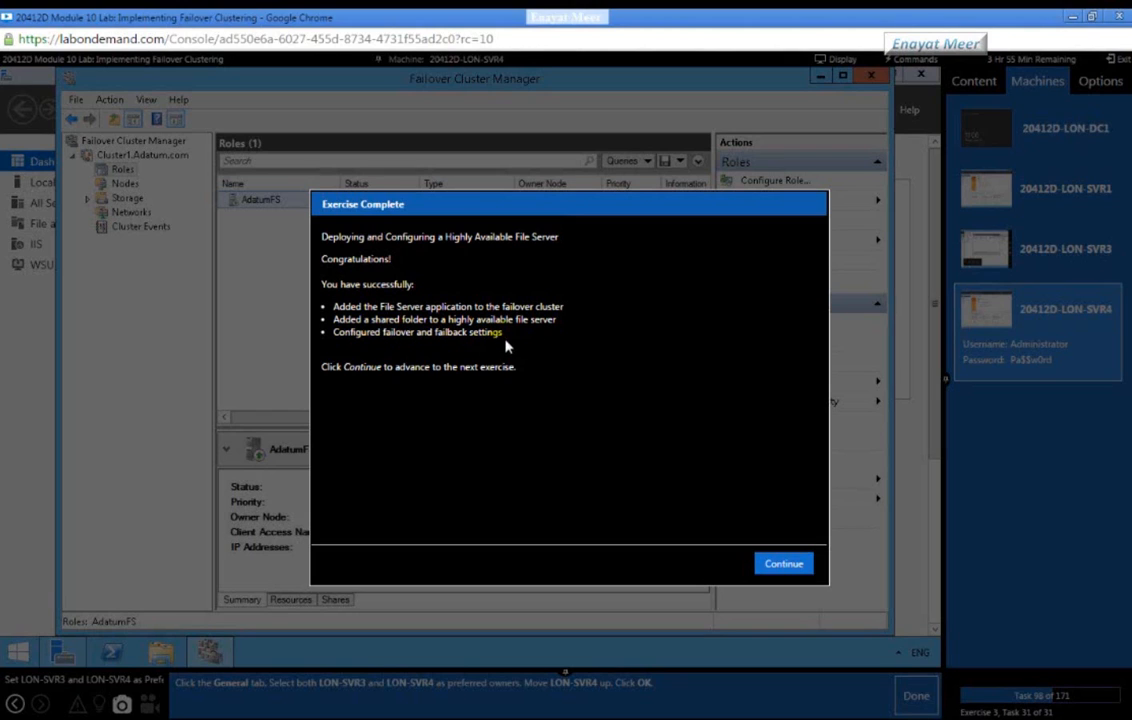
# Step: Continue past Exercise Complete into Exercise 4, Validate the Deployment
pyautogui.click(790, 564)
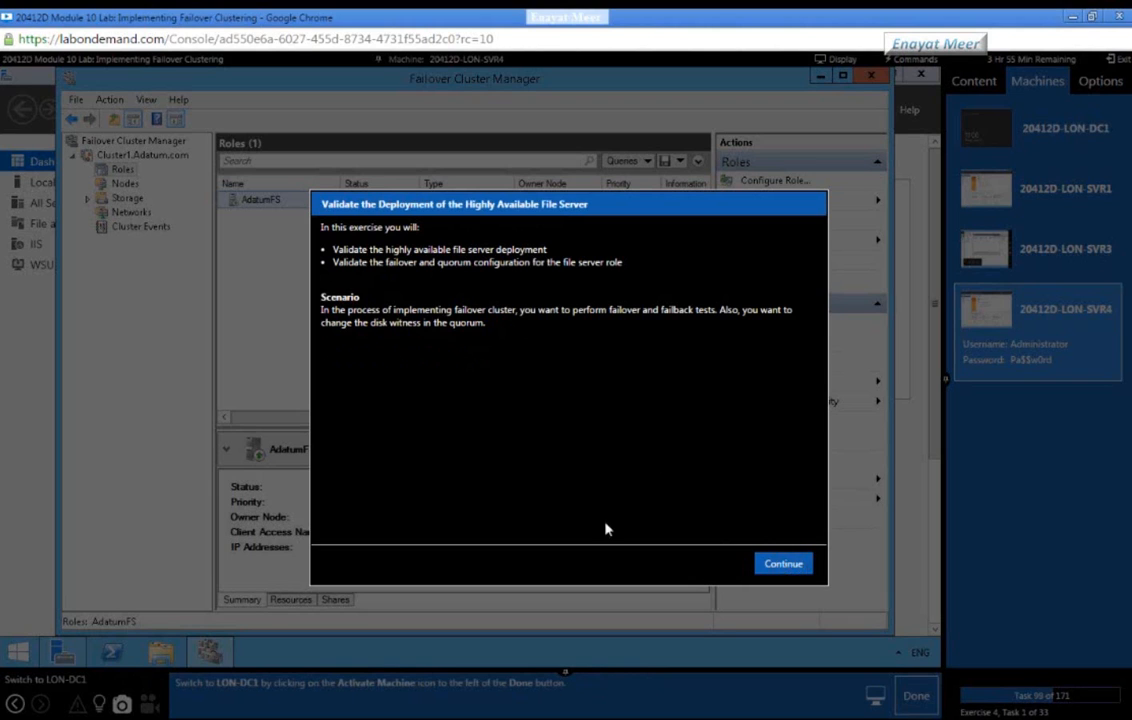
pyautogui.click(783, 566)
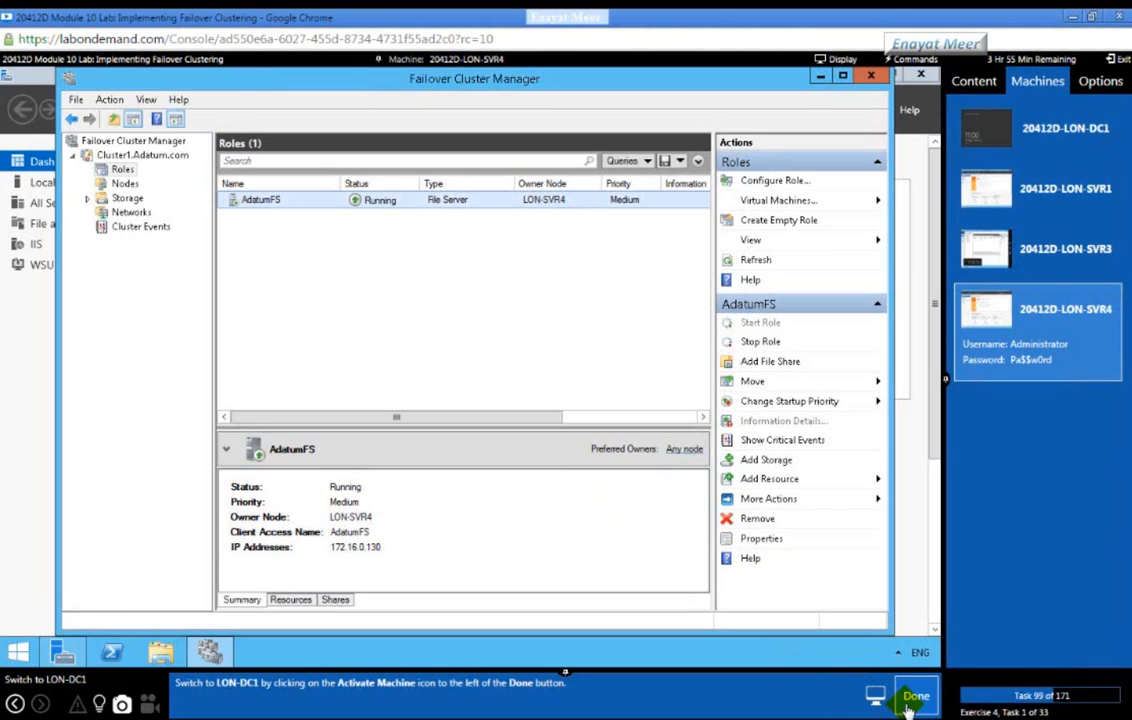
# Step: Switch the console to LON-DC1 and bring up its sign-in screen with Ctrl+Alt+Delete
pyautogui.click(1089, 145)
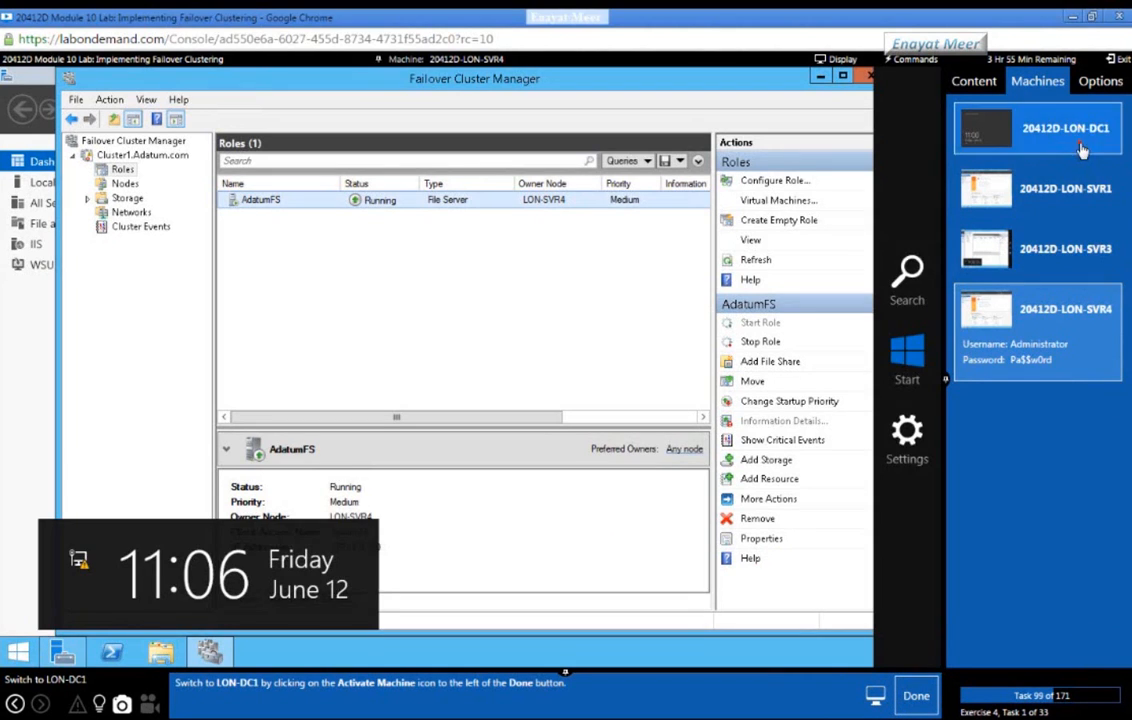
pyautogui.click(916, 696)
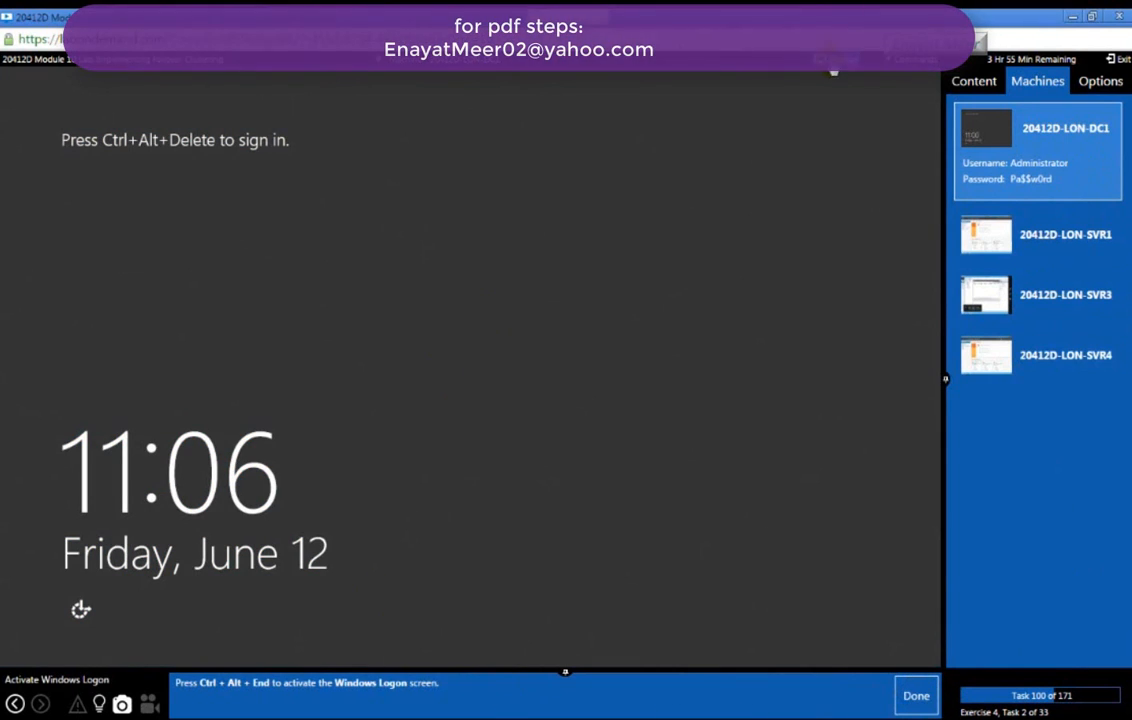
pyautogui.click(900, 60)
pyautogui.click(903, 80)
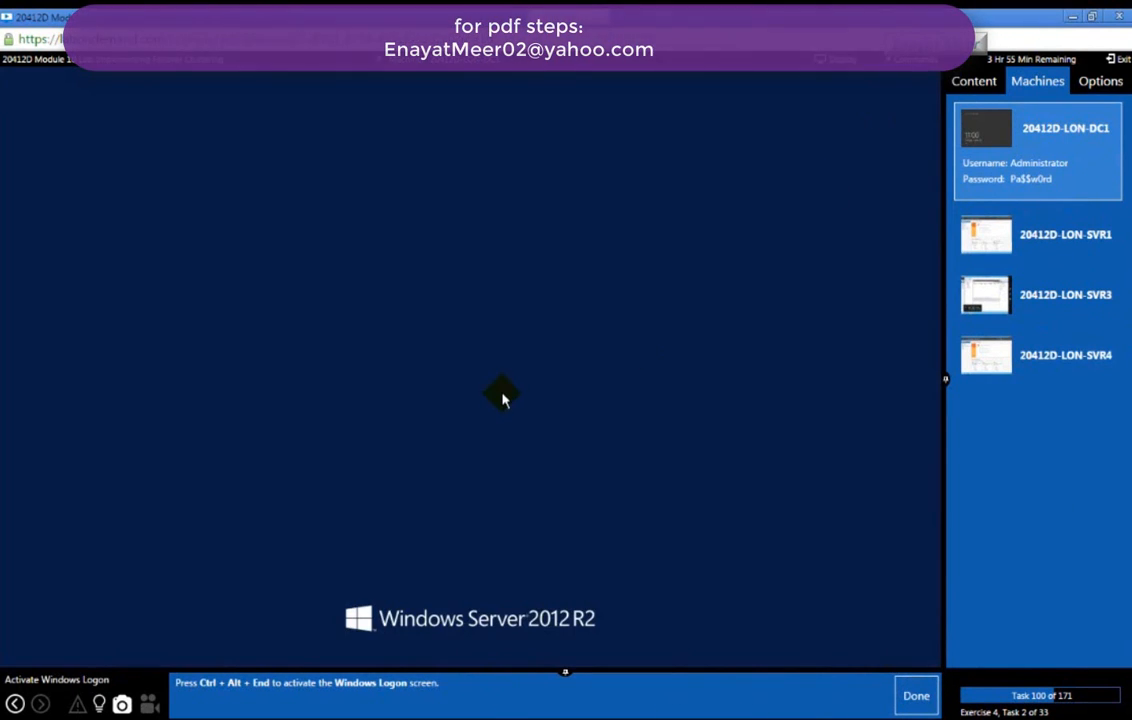
pyautogui.click(912, 699)
# Step: Enter the Administrator password to sign in to LON-DC1 and mark the task done
pyautogui.click(576, 259)
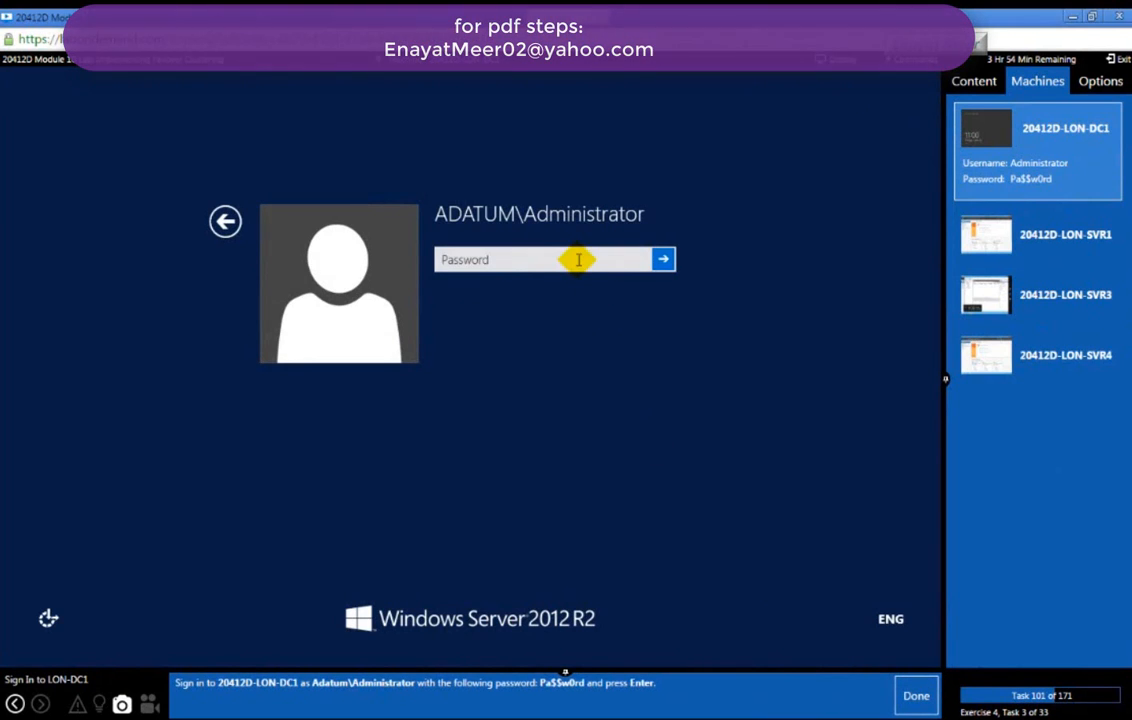
pyautogui.click(576, 259)
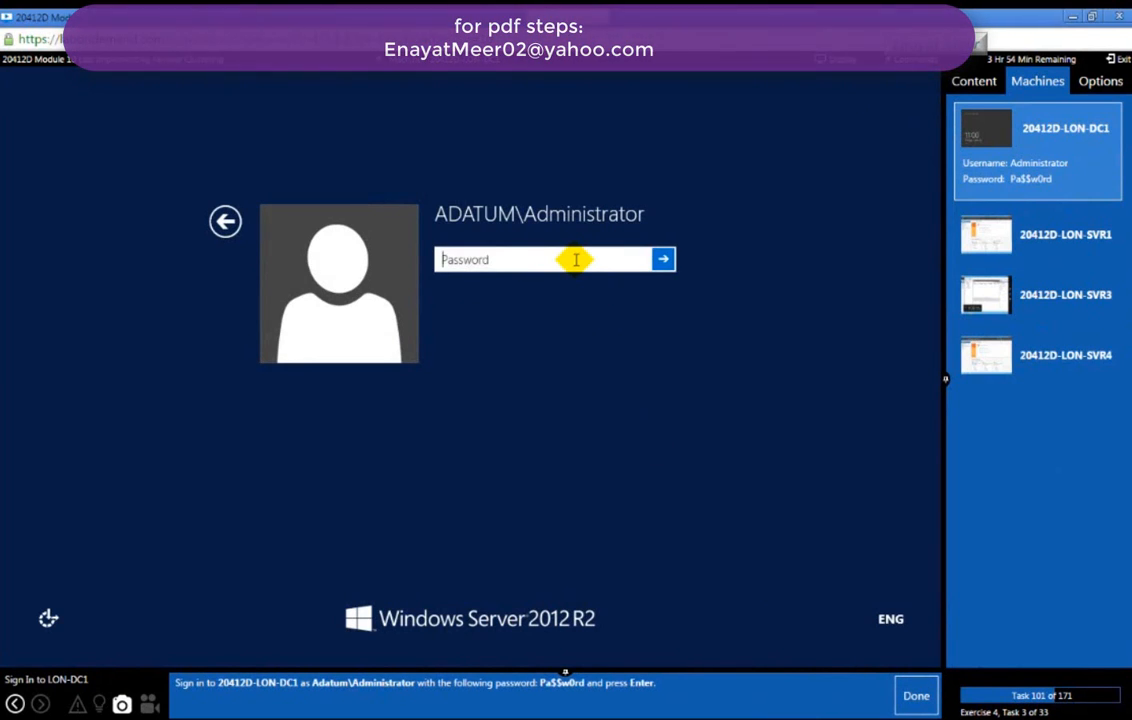
pyautogui.write('Pa$$w0rd')
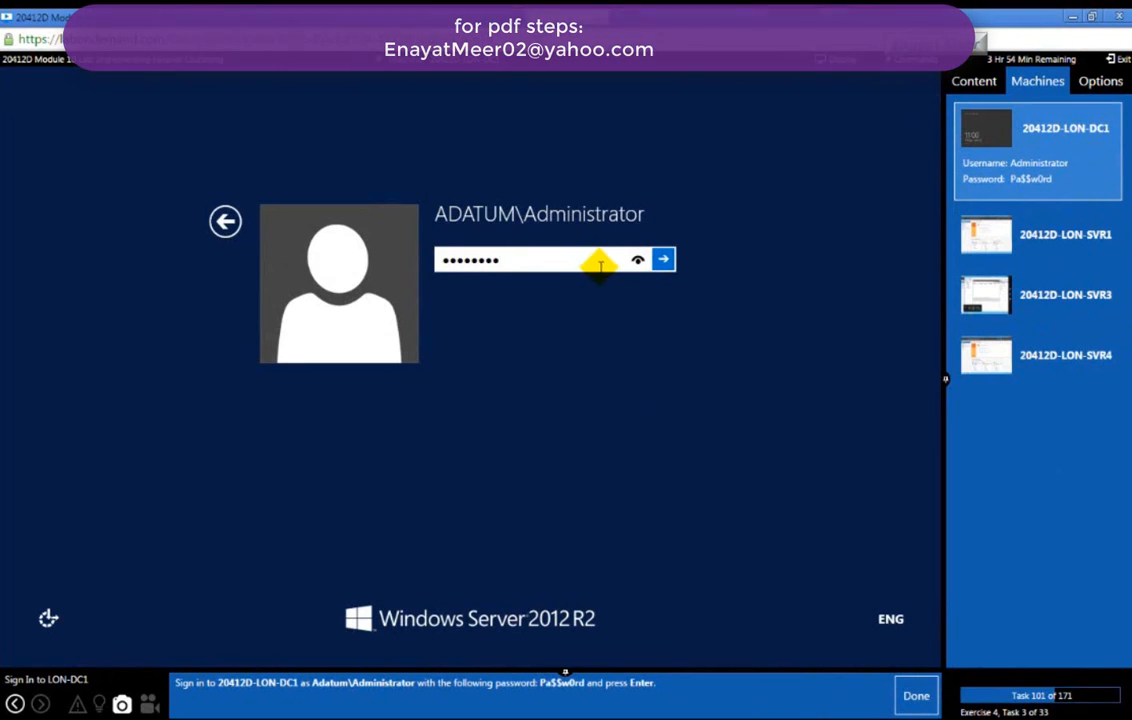
pyautogui.click(662, 259)
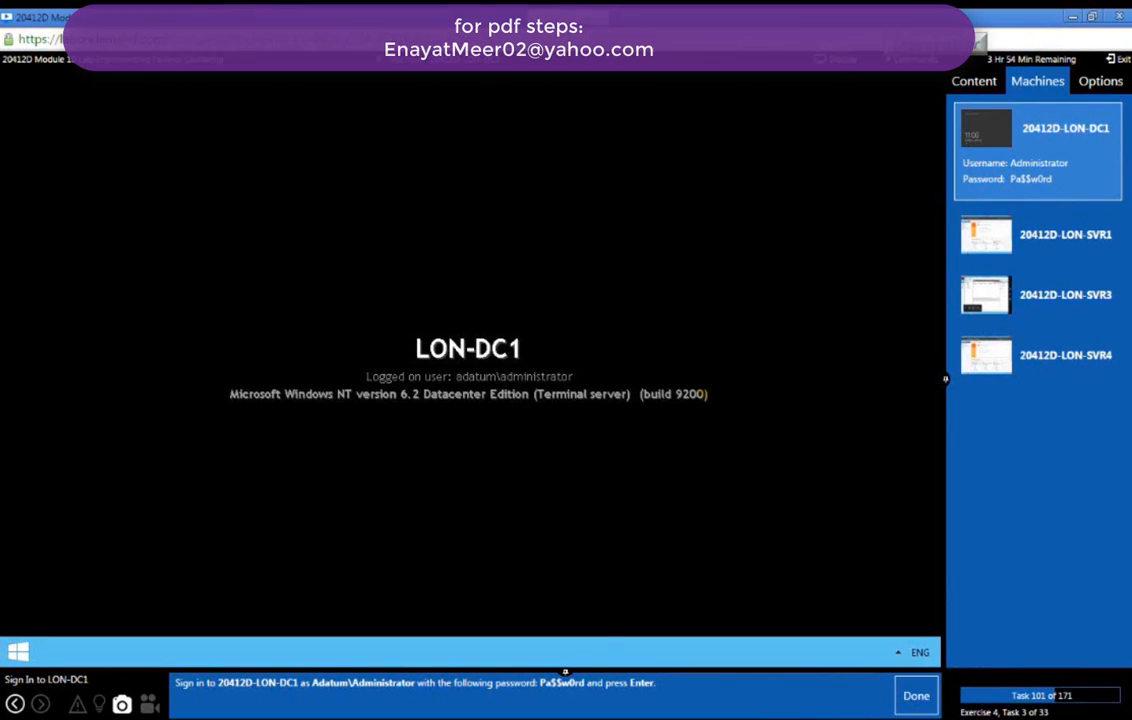
pyautogui.click(914, 700)
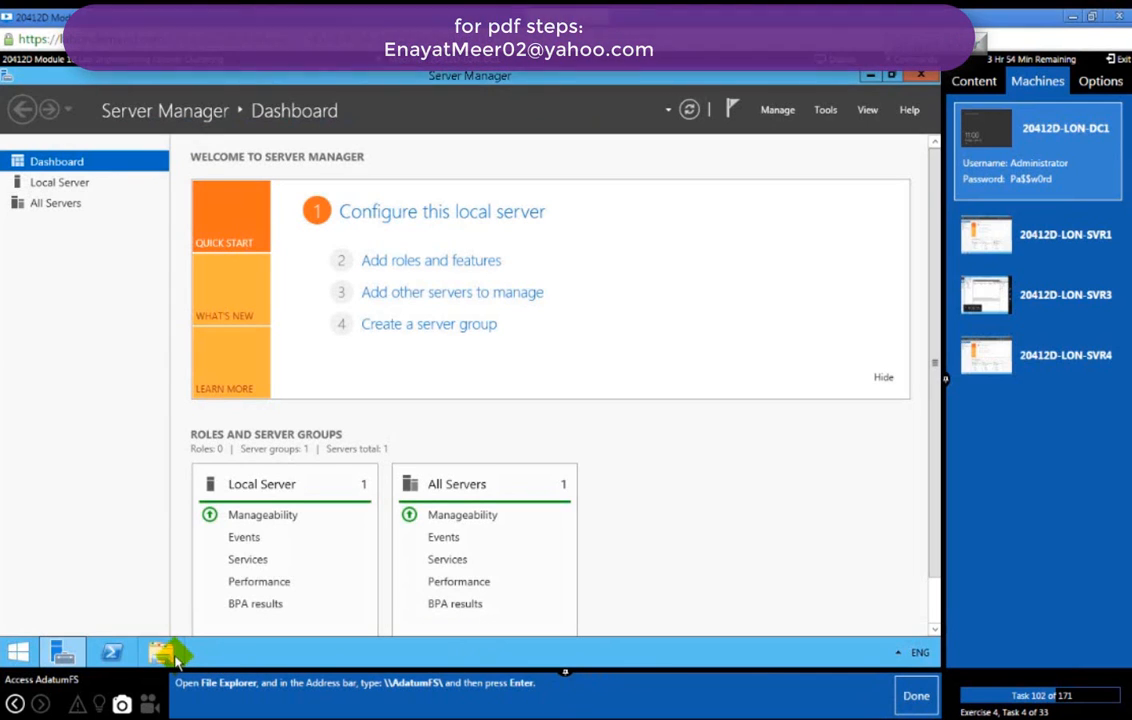
# Step: On LON-DC1, browse File Explorer to \\AdatumFS\ to list its Docs share
pyautogui.click(163, 652)
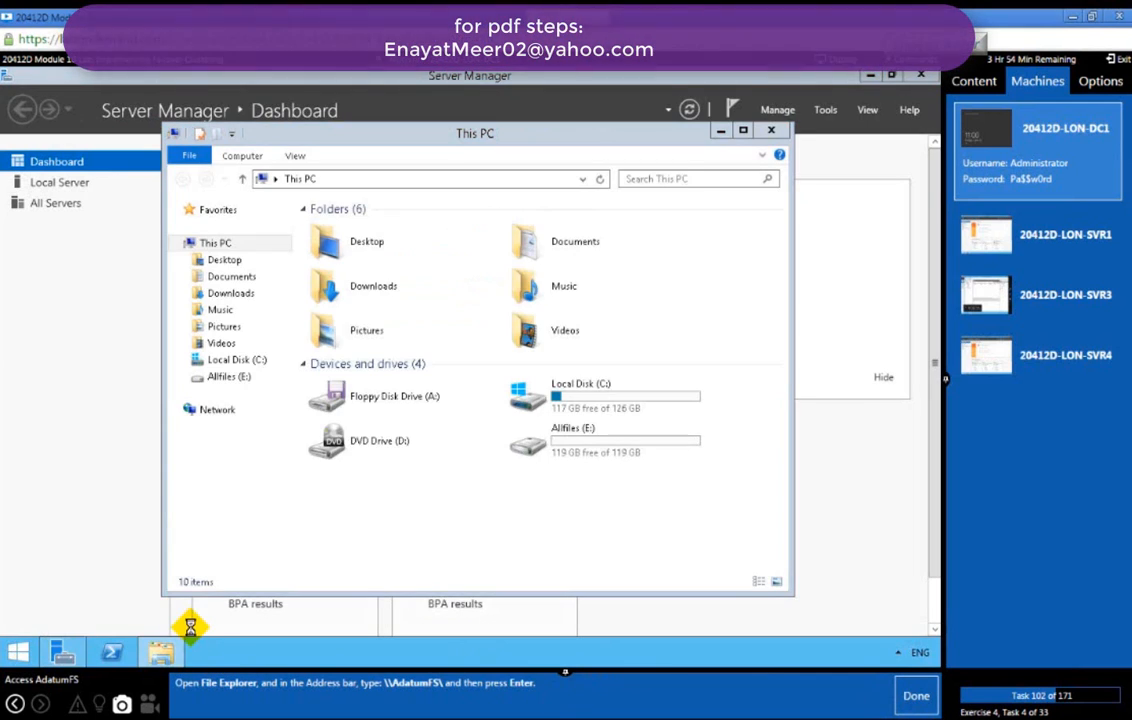
pyautogui.click(393, 181)
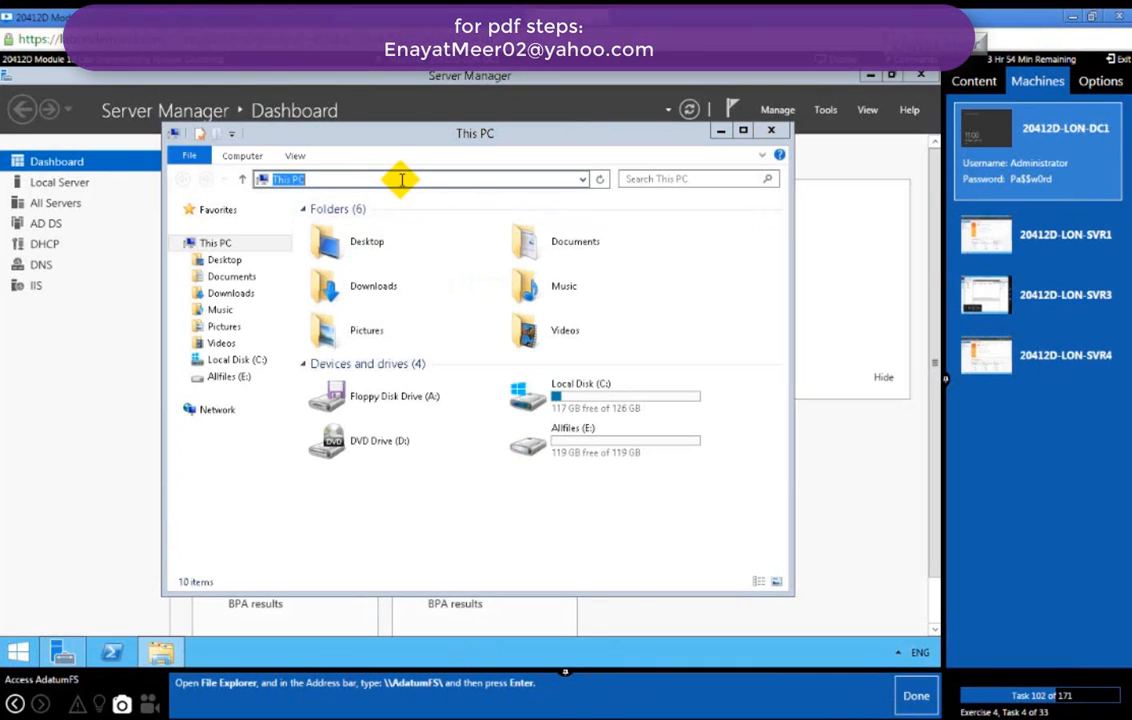
pyautogui.write('\\\\')
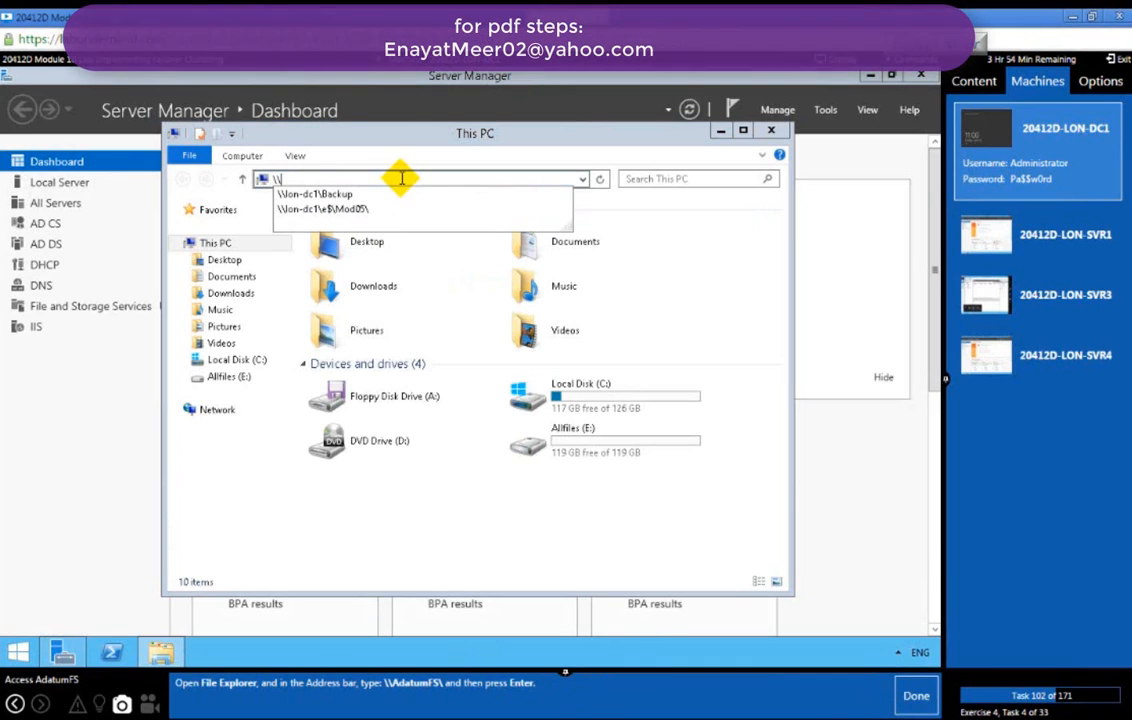
pyautogui.write('Adatum')
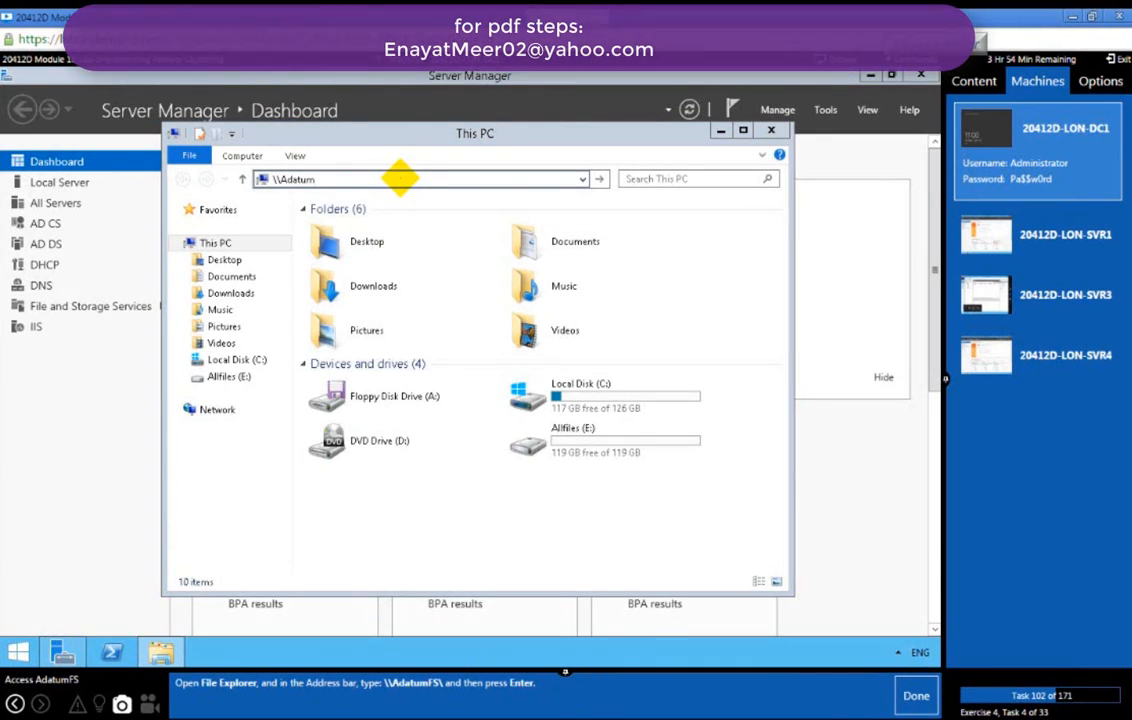
pyautogui.write('FS\\')
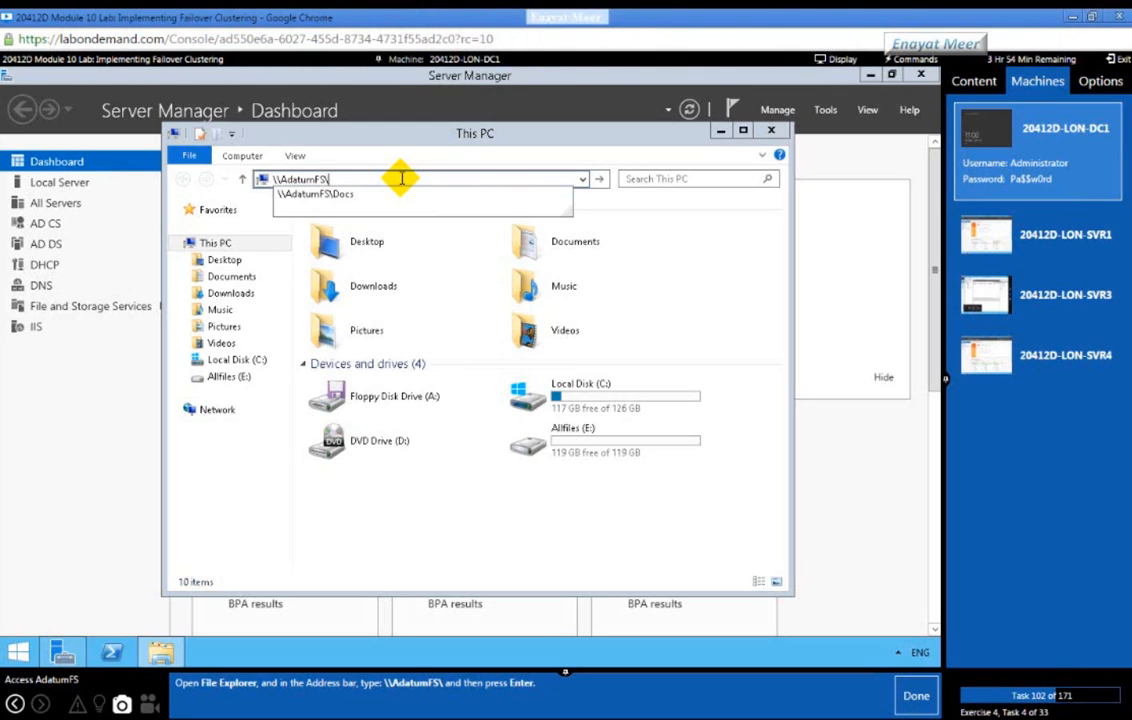
pyautogui.press('Return')
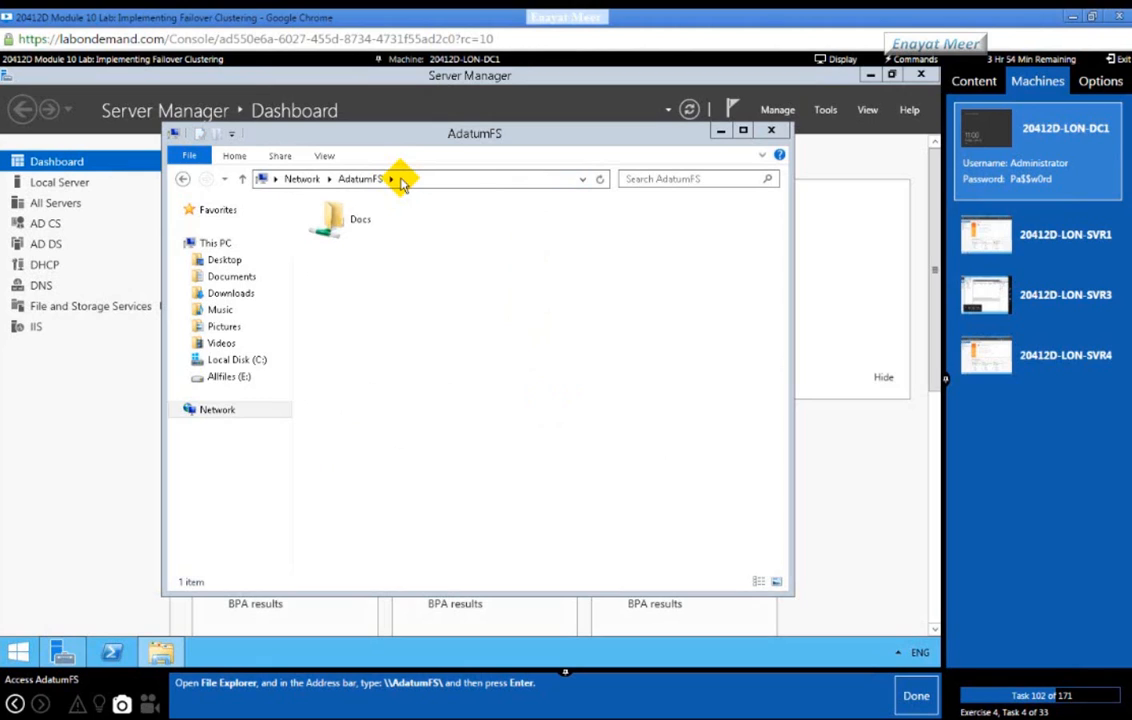
pyautogui.click(913, 693)
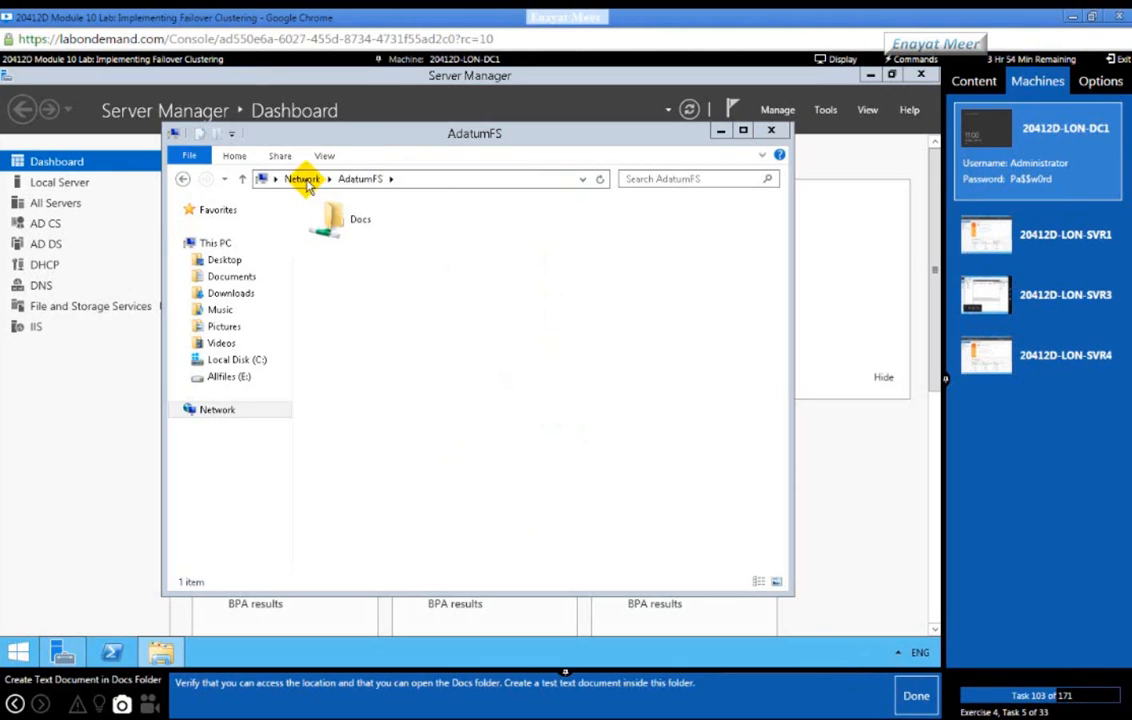
# Step: Create New Text Document.txt inside the AdatumFS Docs folder
pyautogui.doubleClick(330, 218)
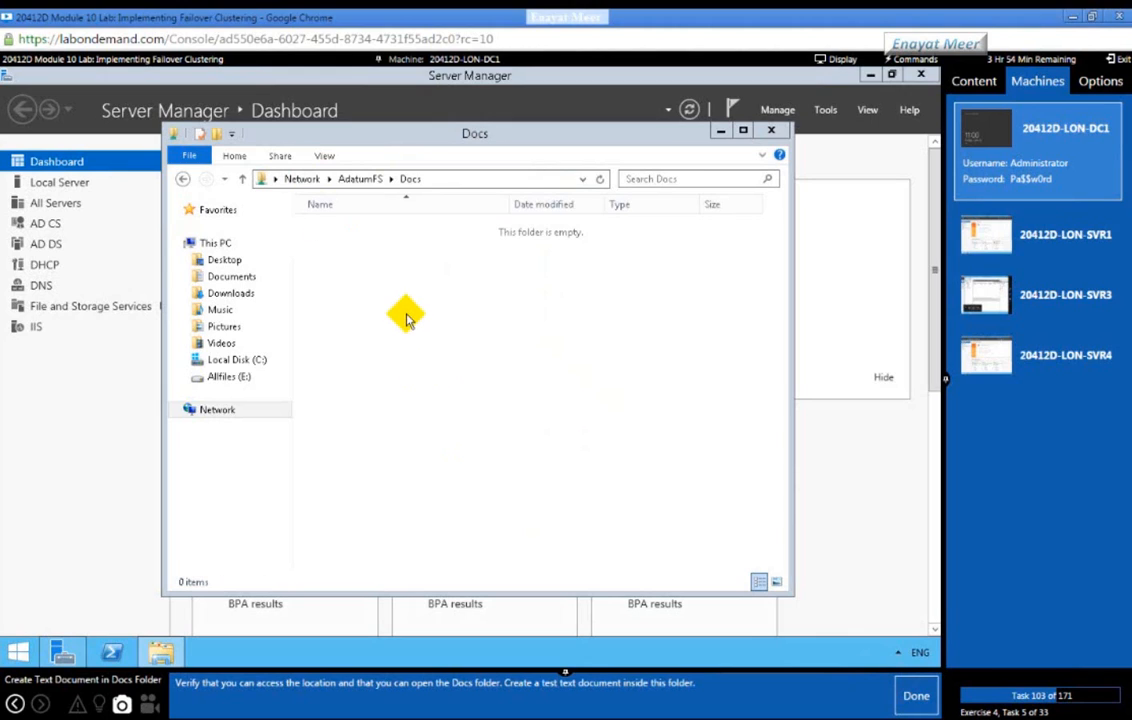
pyautogui.rightClick(406, 319)
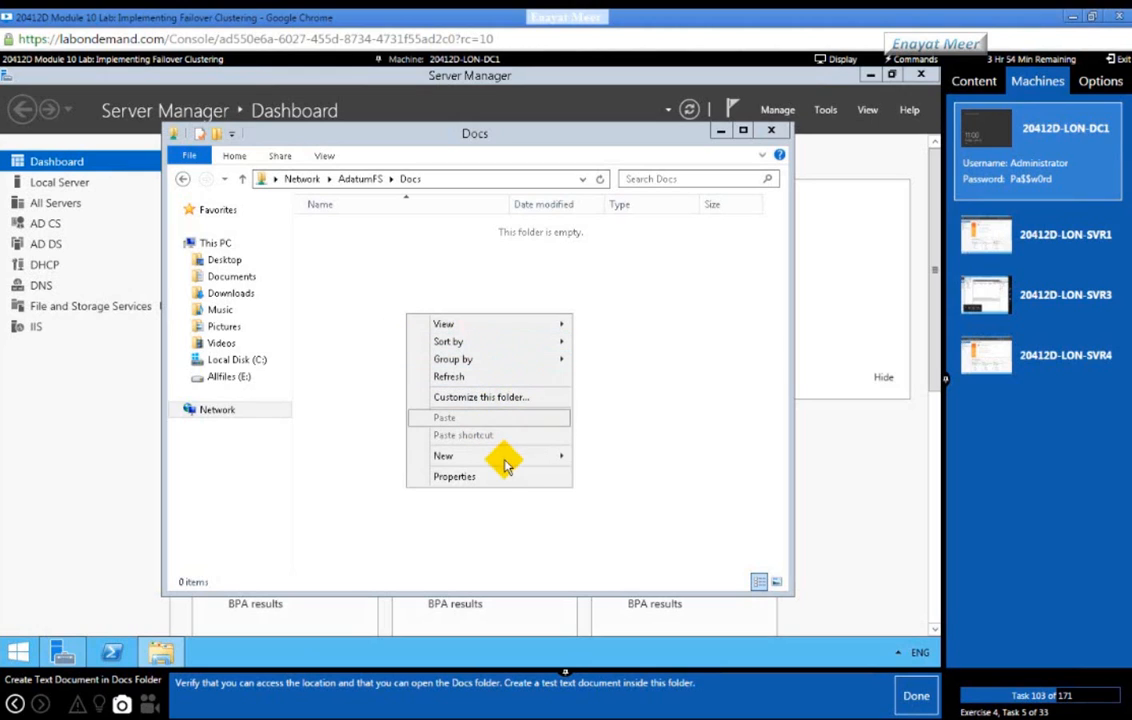
pyautogui.moveTo(505, 463)
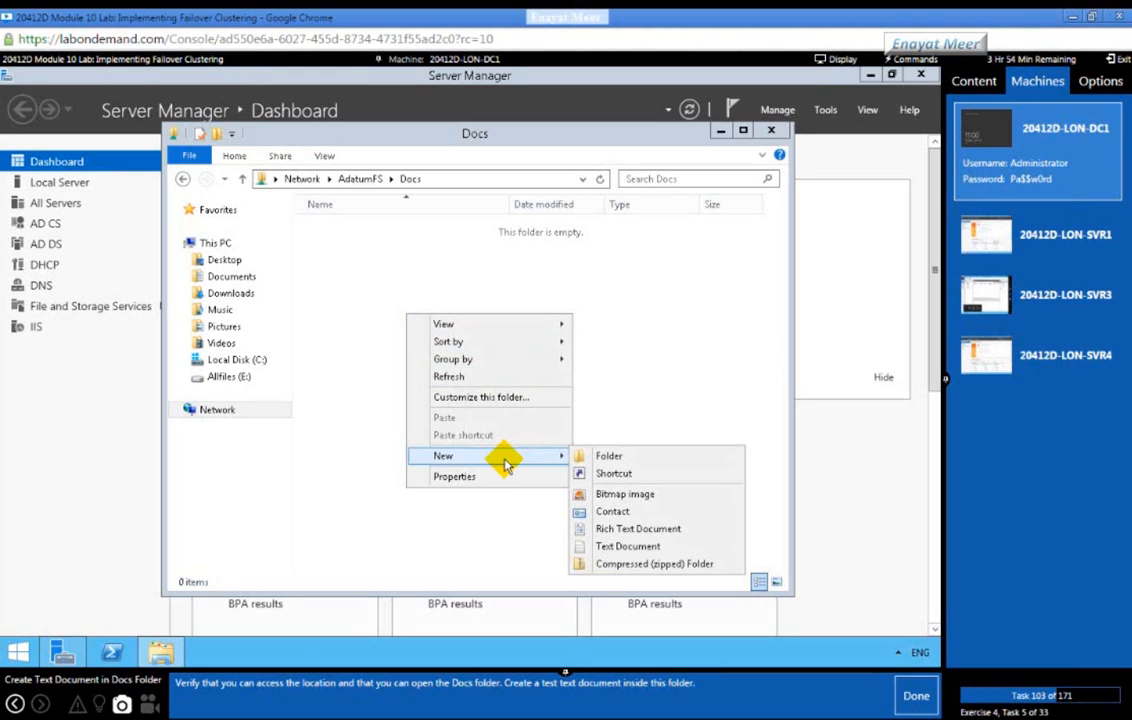
pyautogui.click(618, 546)
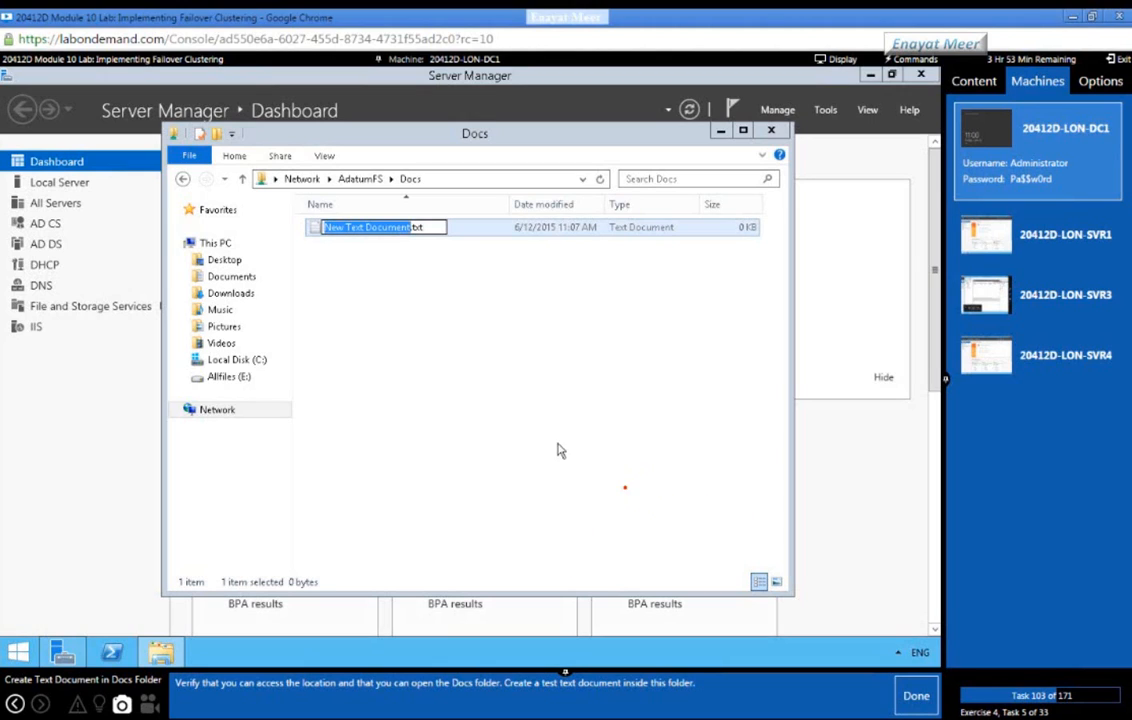
pyautogui.press('Return')
# Step: Add test text to New Text Document.txt in Notepad and save it
pyautogui.doubleClick(368, 228)
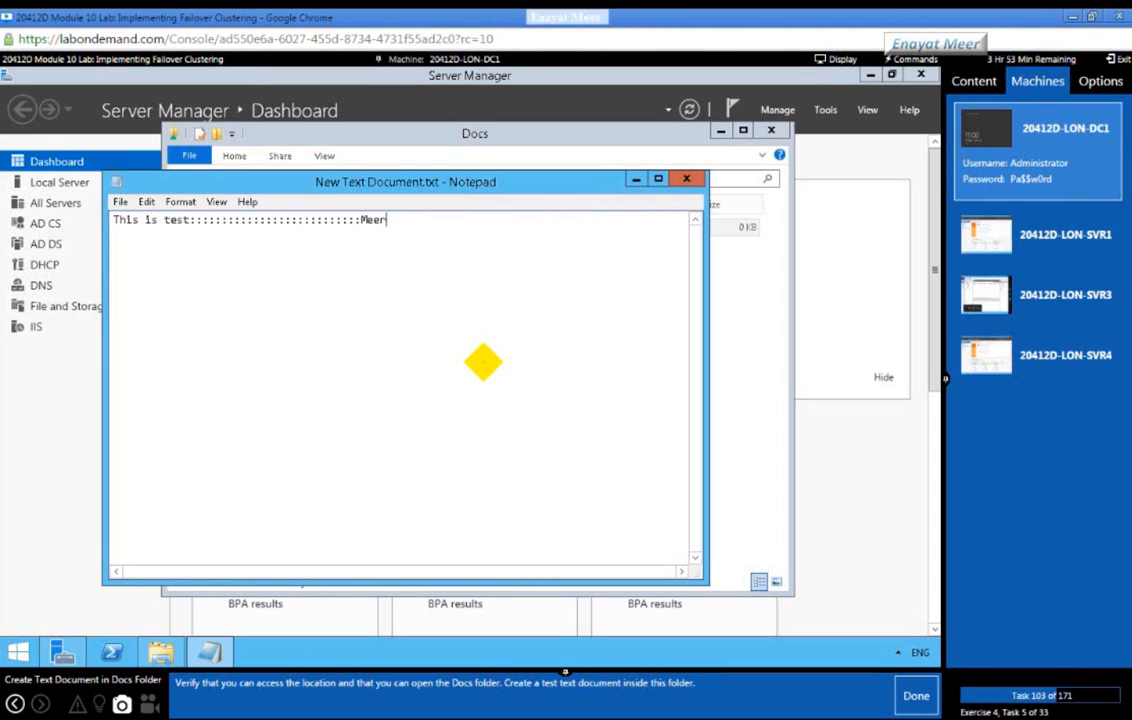
pyautogui.click(688, 183)
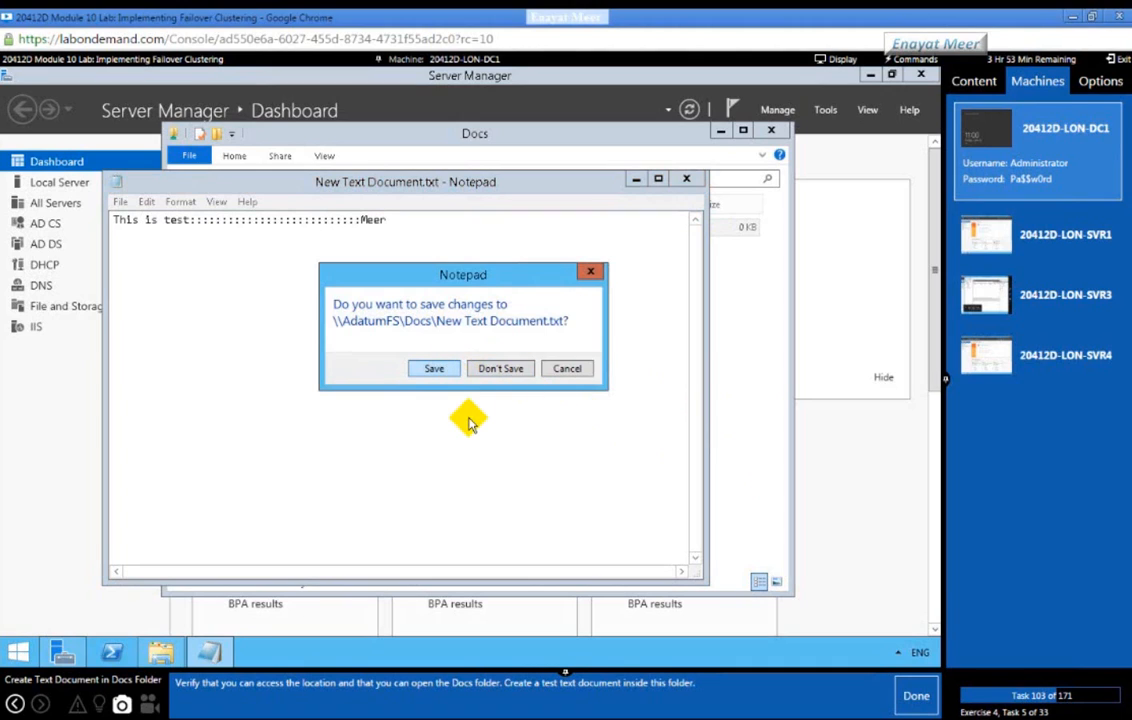
pyautogui.press('Return')
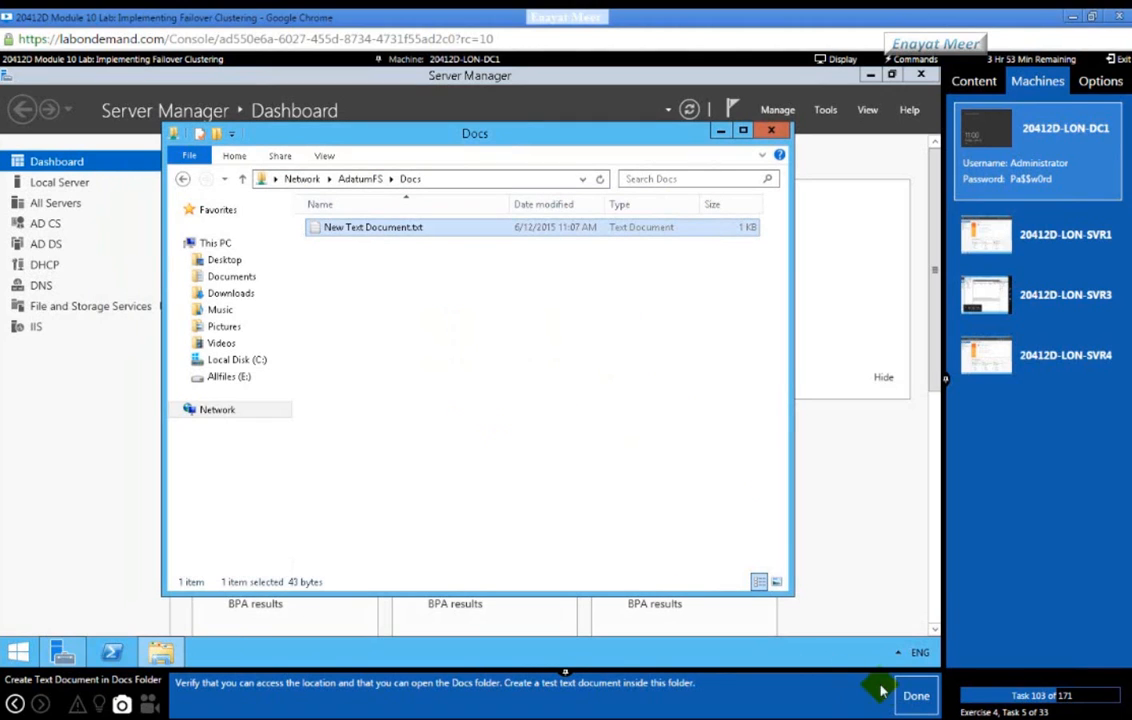
pyautogui.click(910, 697)
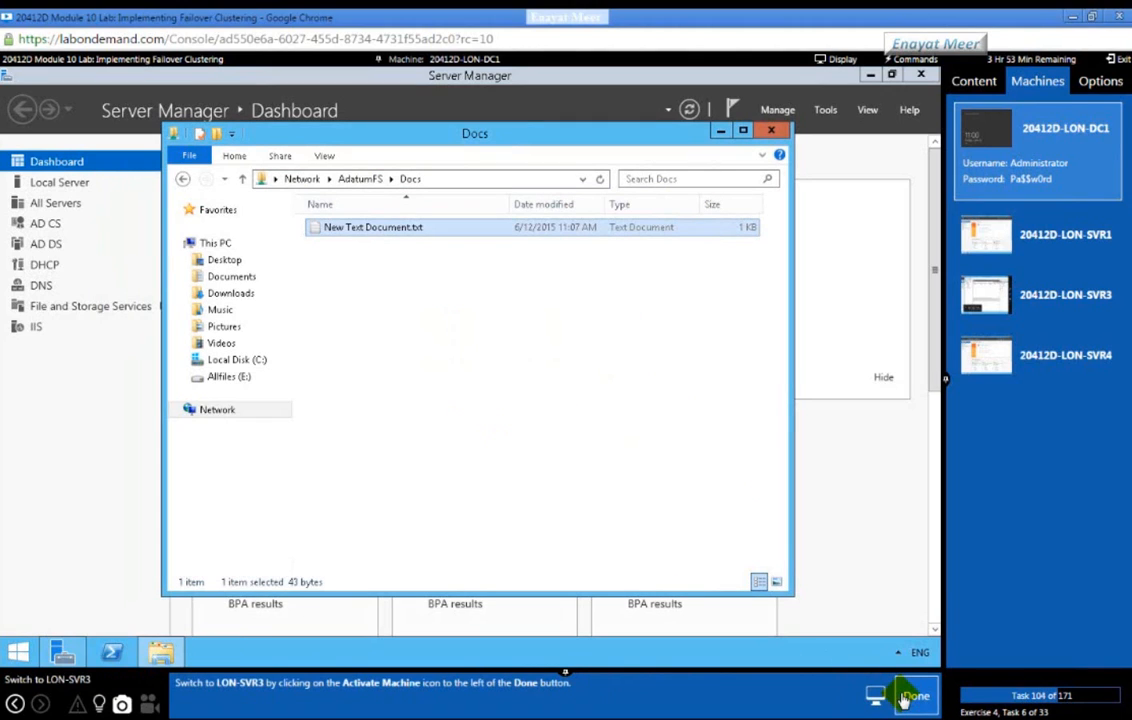
# Step: On LON-SVR3, check in Cluster1's Roles that AdatumFS is running with owner node LON-SVR4
pyautogui.click(1040, 295)
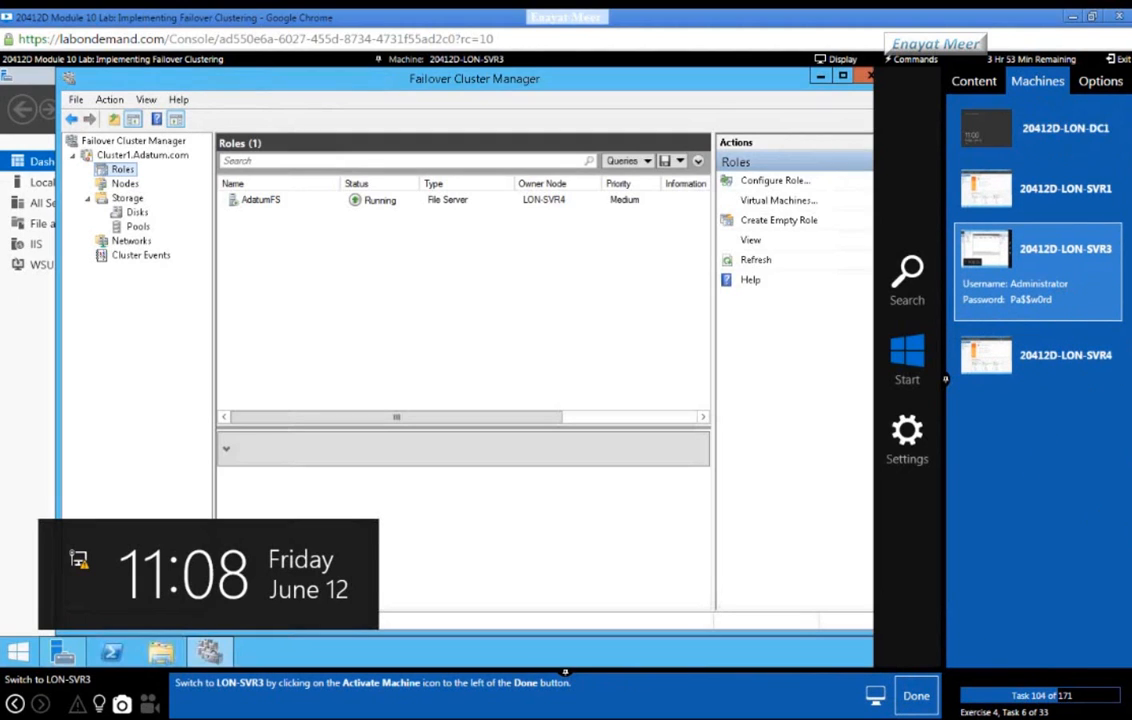
pyautogui.click(916, 694)
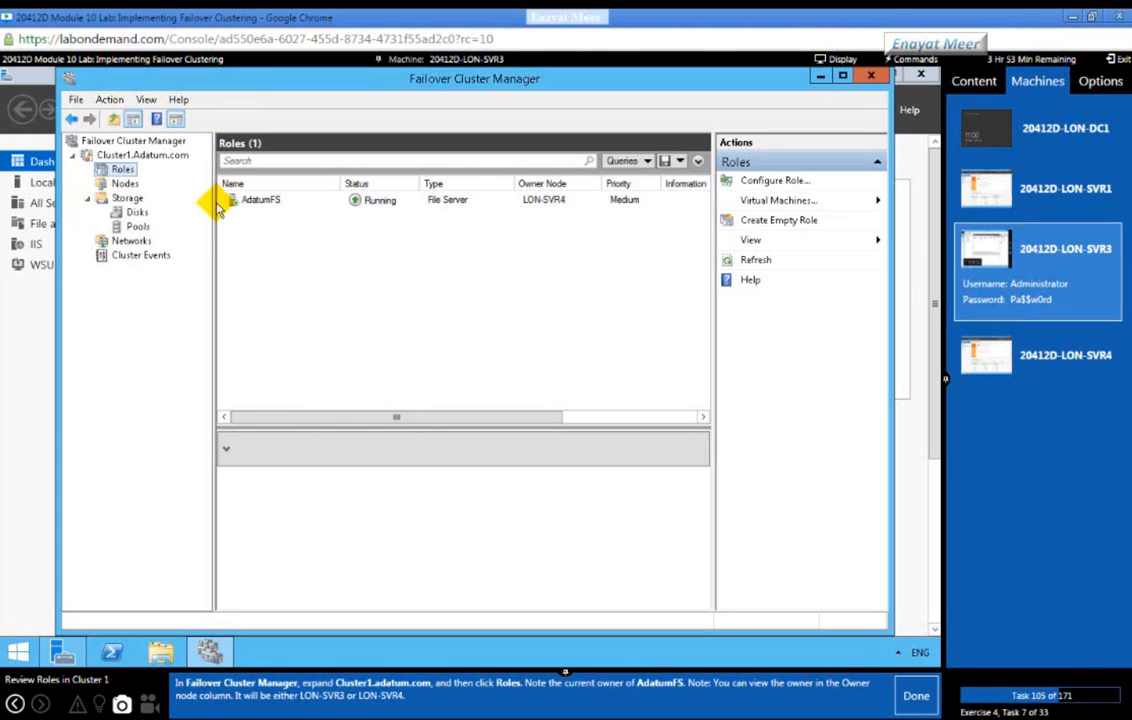
pyautogui.click(124, 183)
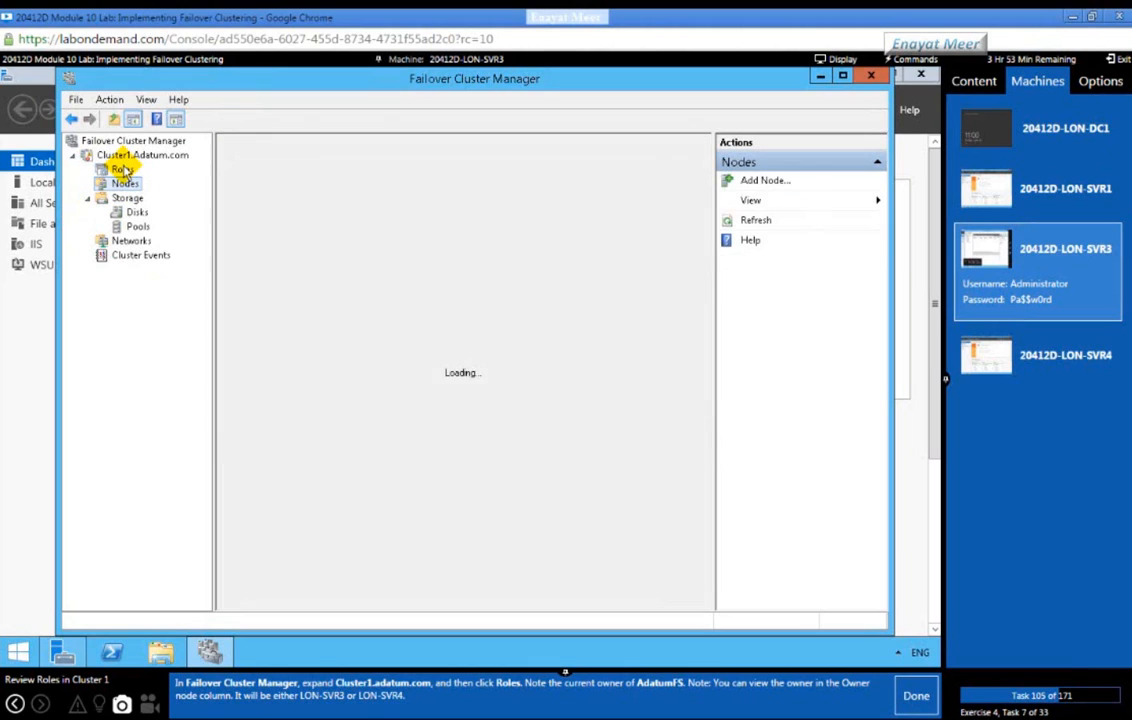
pyautogui.click(122, 170)
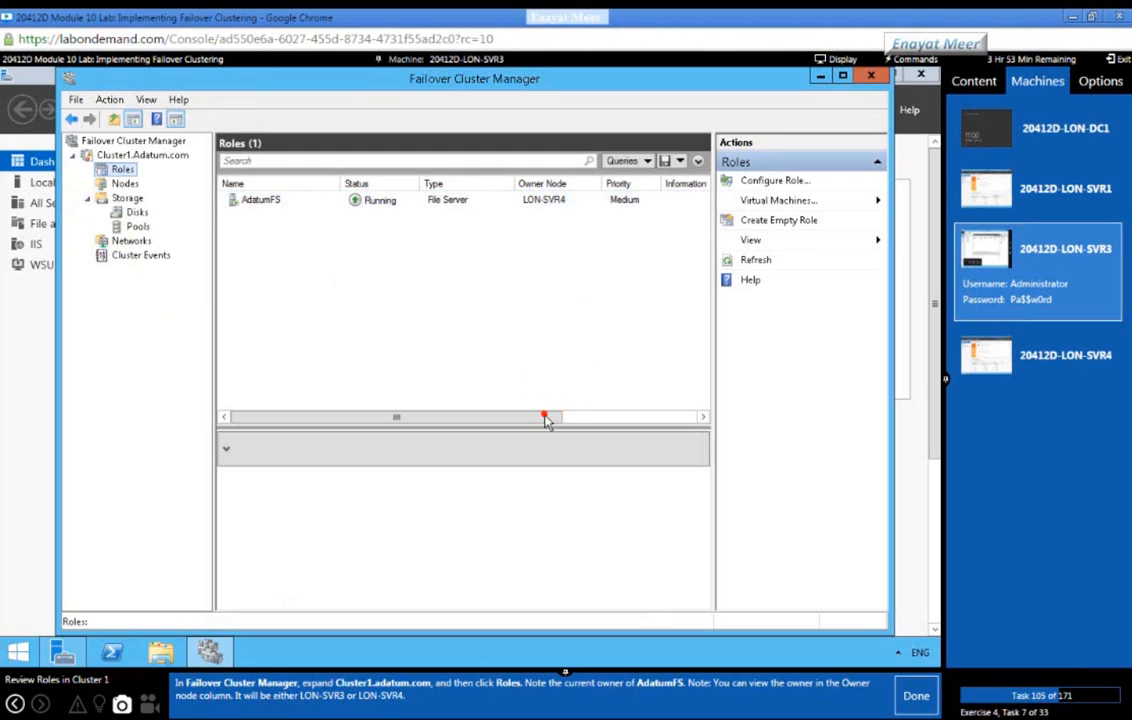
pyautogui.click(704, 417)
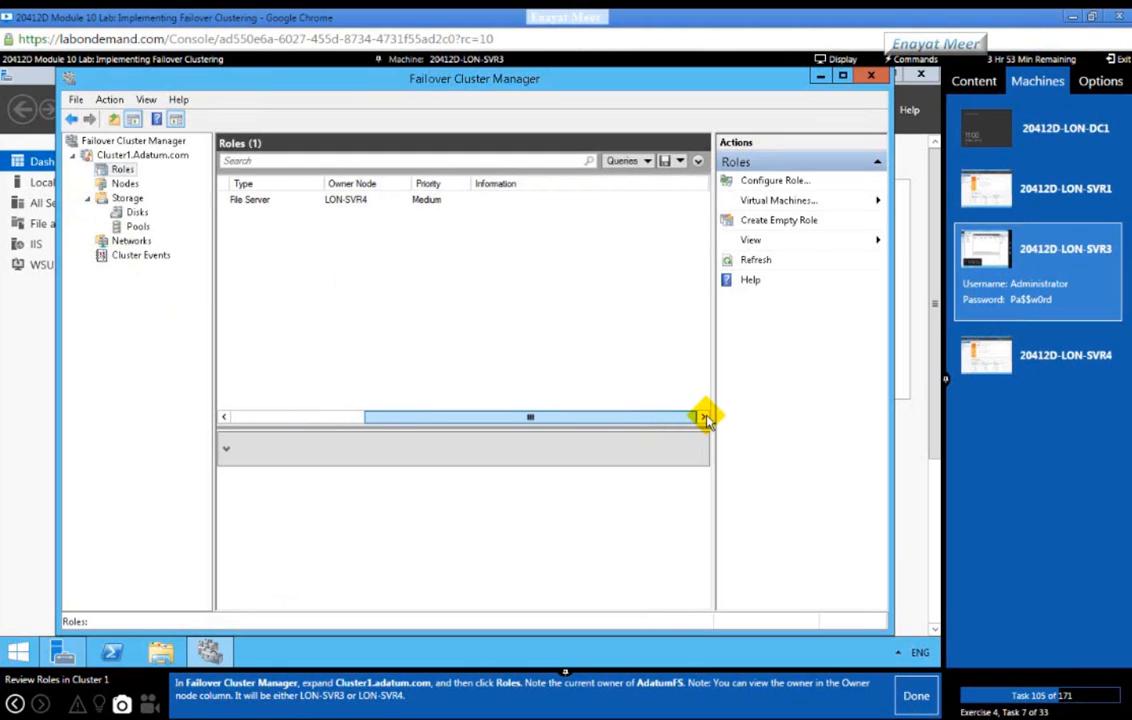
pyautogui.click(328, 416)
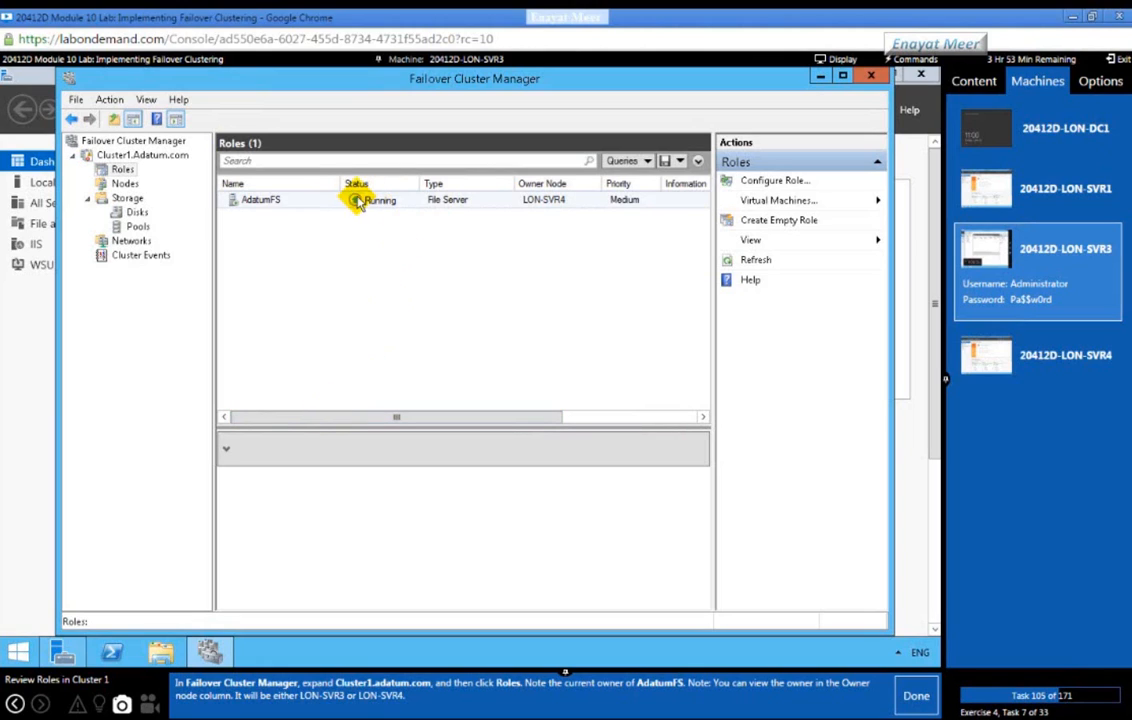
pyautogui.click(121, 171)
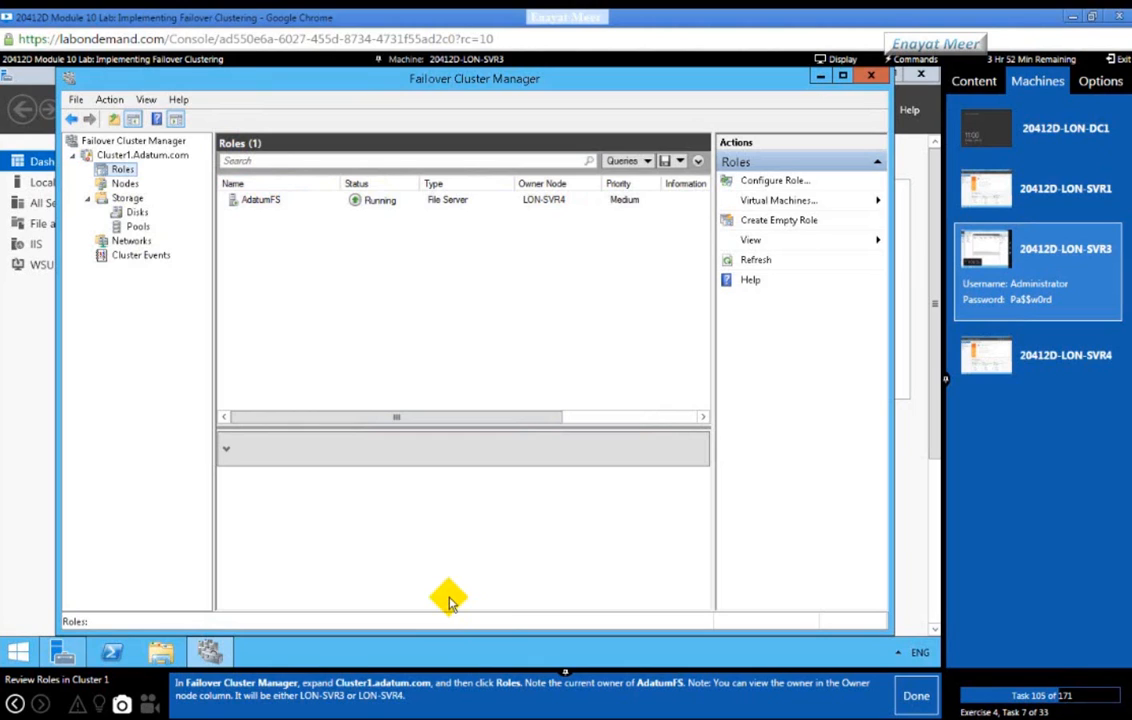
pyautogui.click(253, 202)
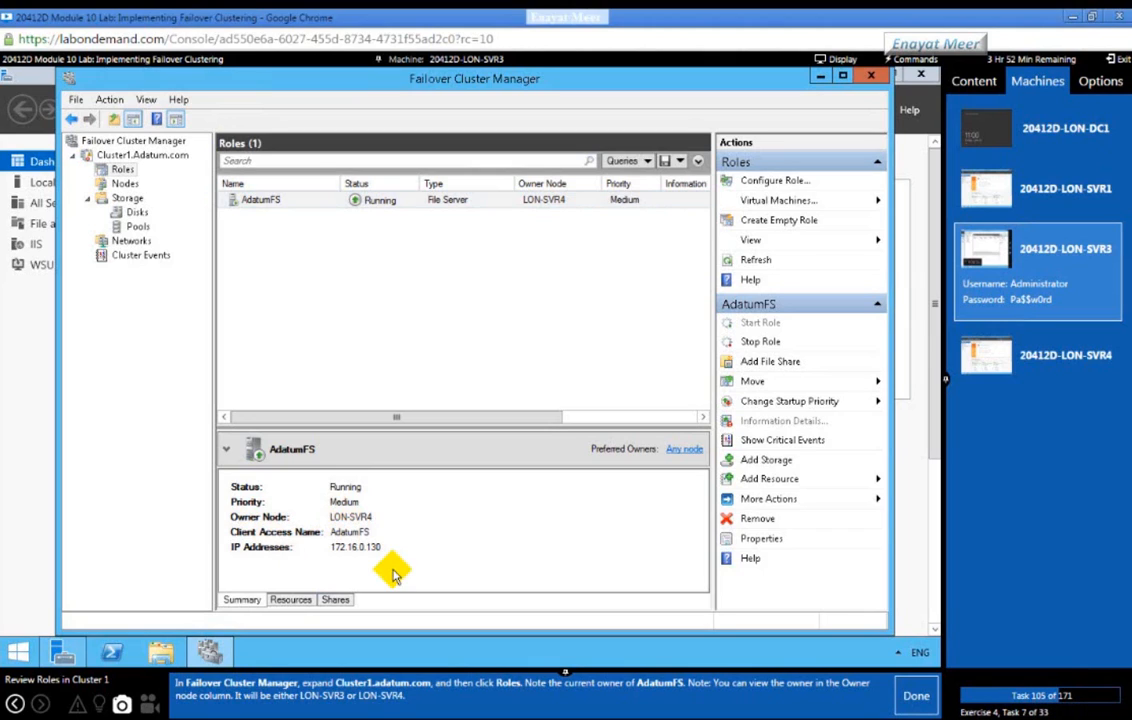
pyautogui.click(909, 703)
pyautogui.click(909, 703)
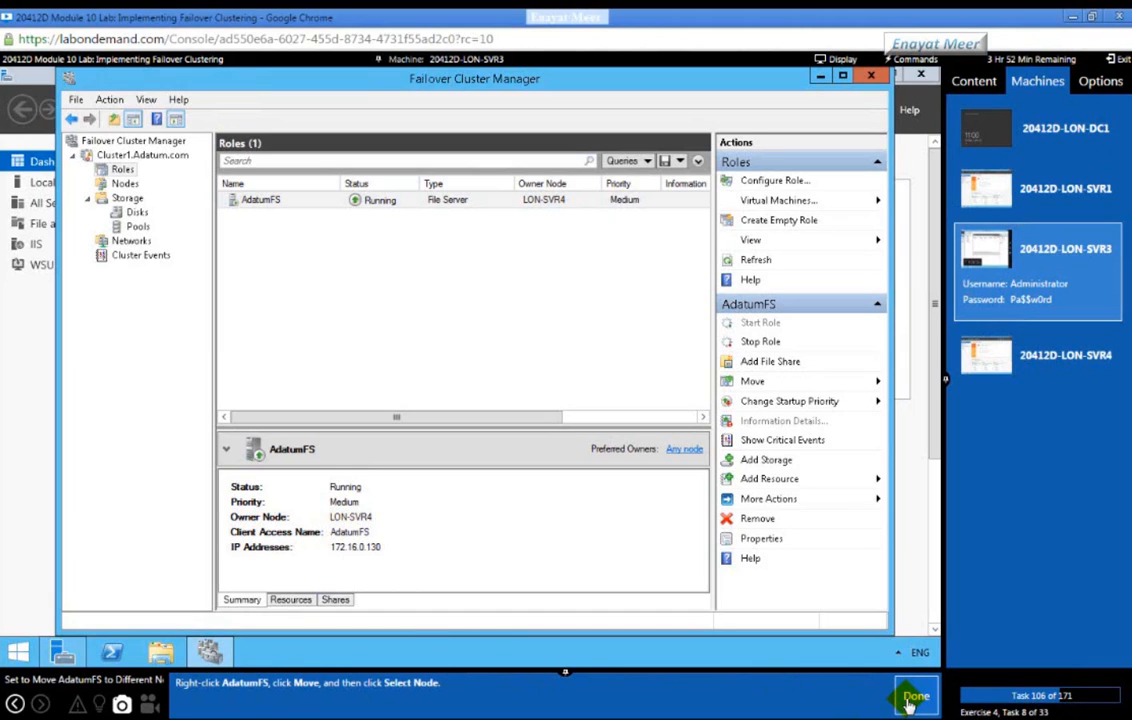
# Step: Move the AdatumFS role to node LON-SVR3 via Move > Select Node
pyautogui.rightClick(265, 200)
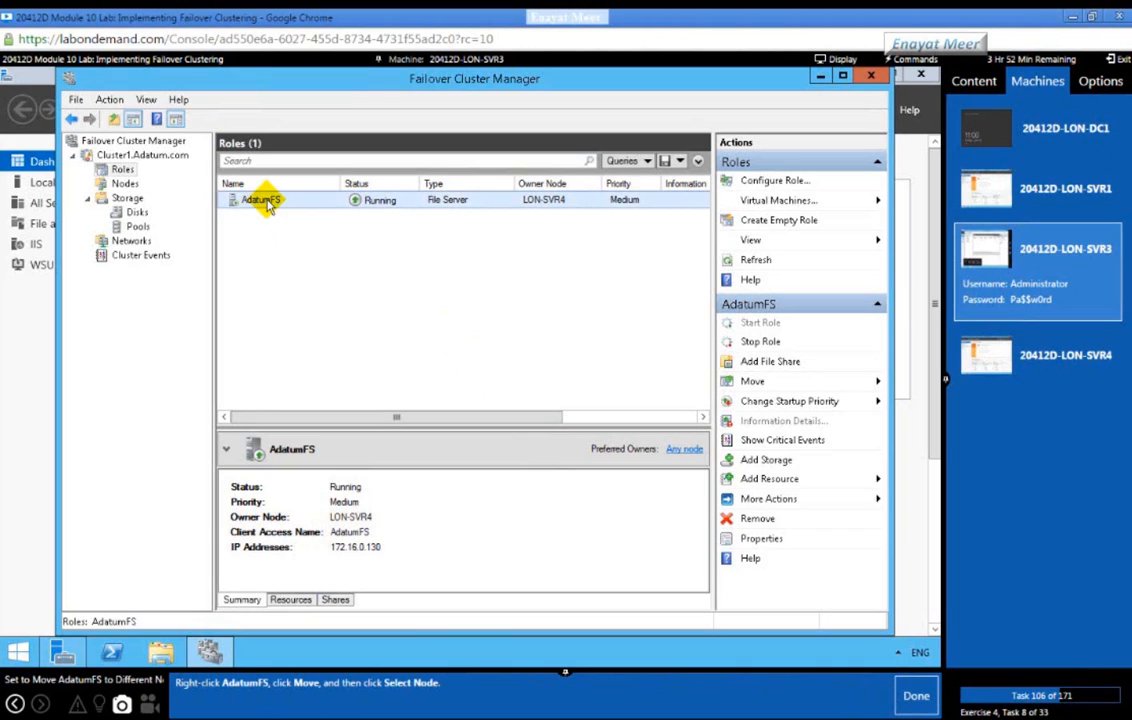
pyautogui.rightClick(268, 204)
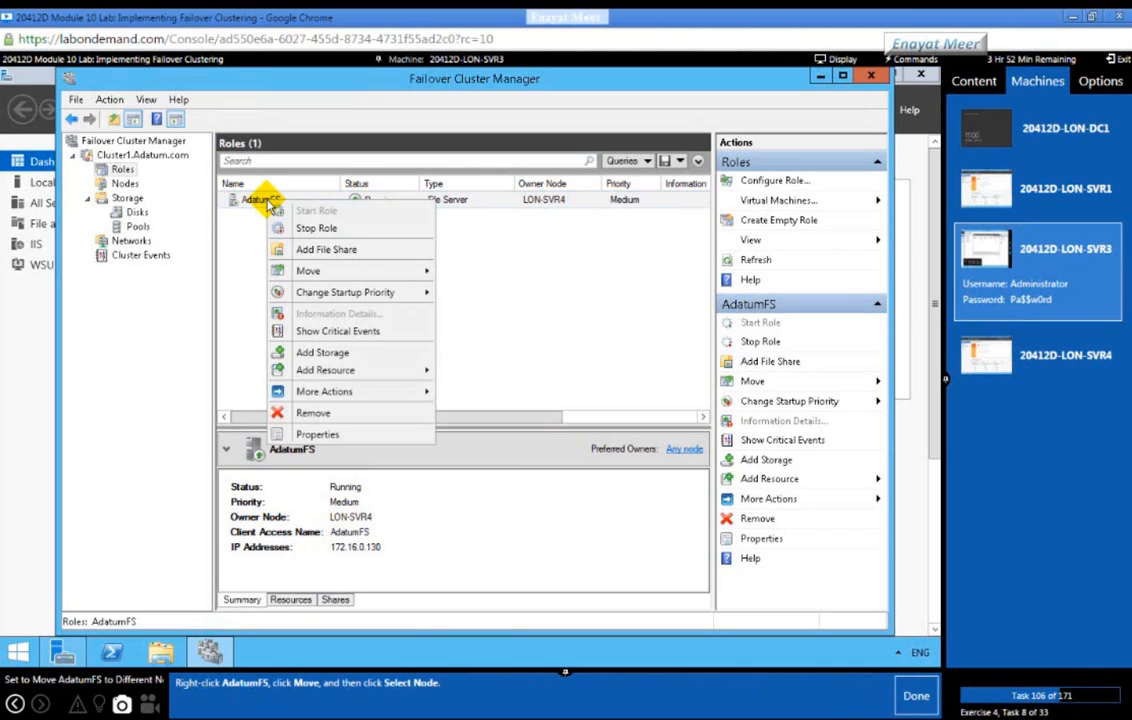
pyautogui.moveTo(322, 278)
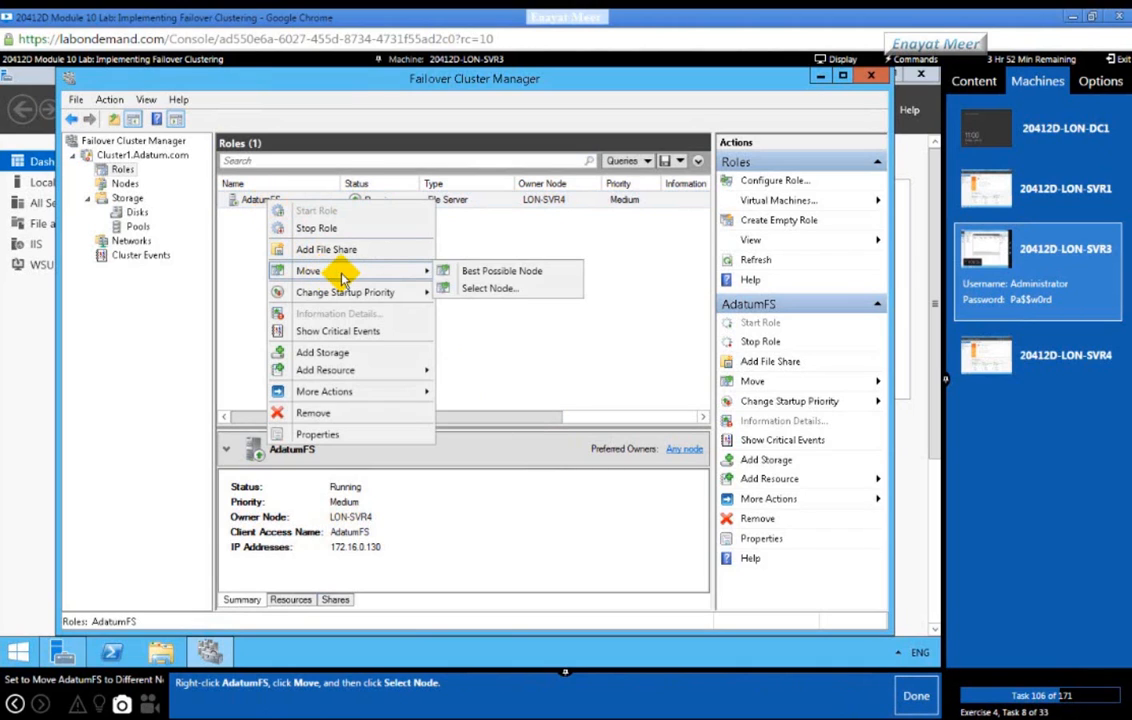
pyautogui.click(501, 292)
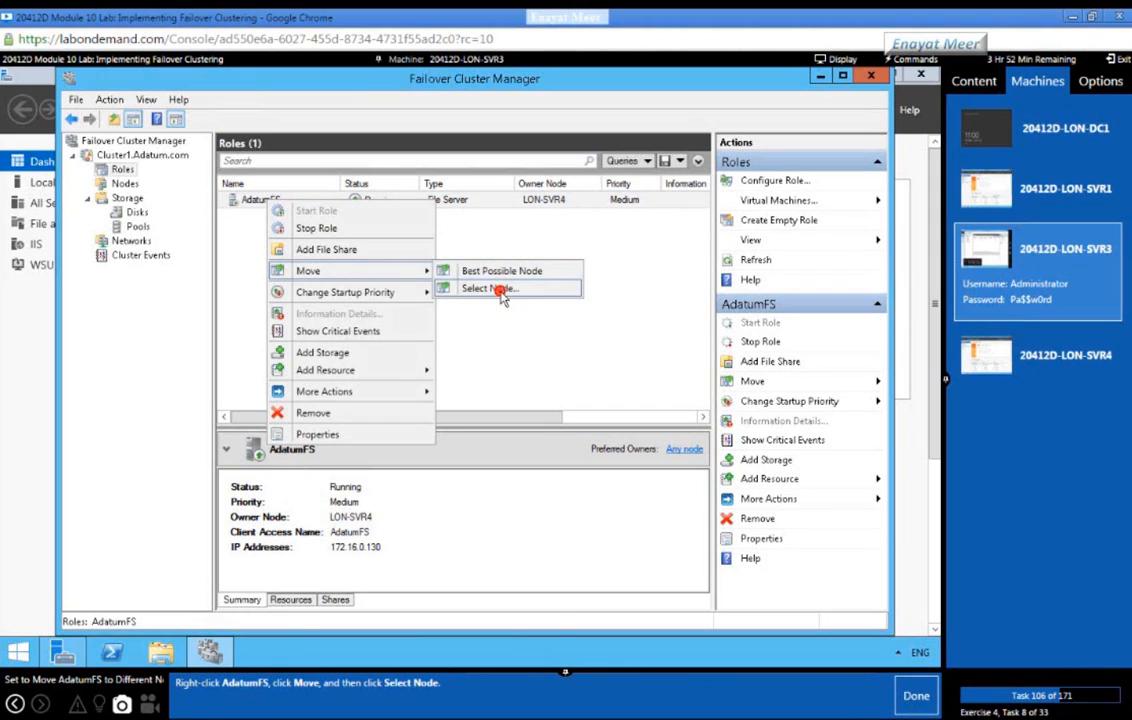
pyautogui.click(918, 698)
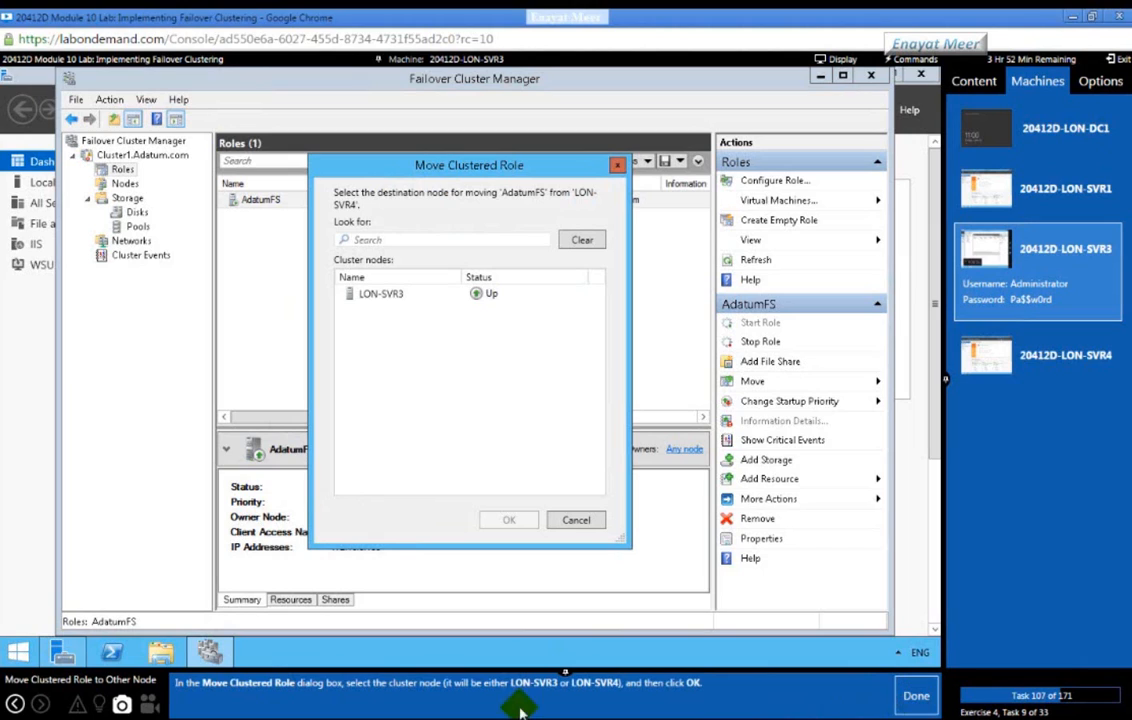
pyautogui.click(377, 300)
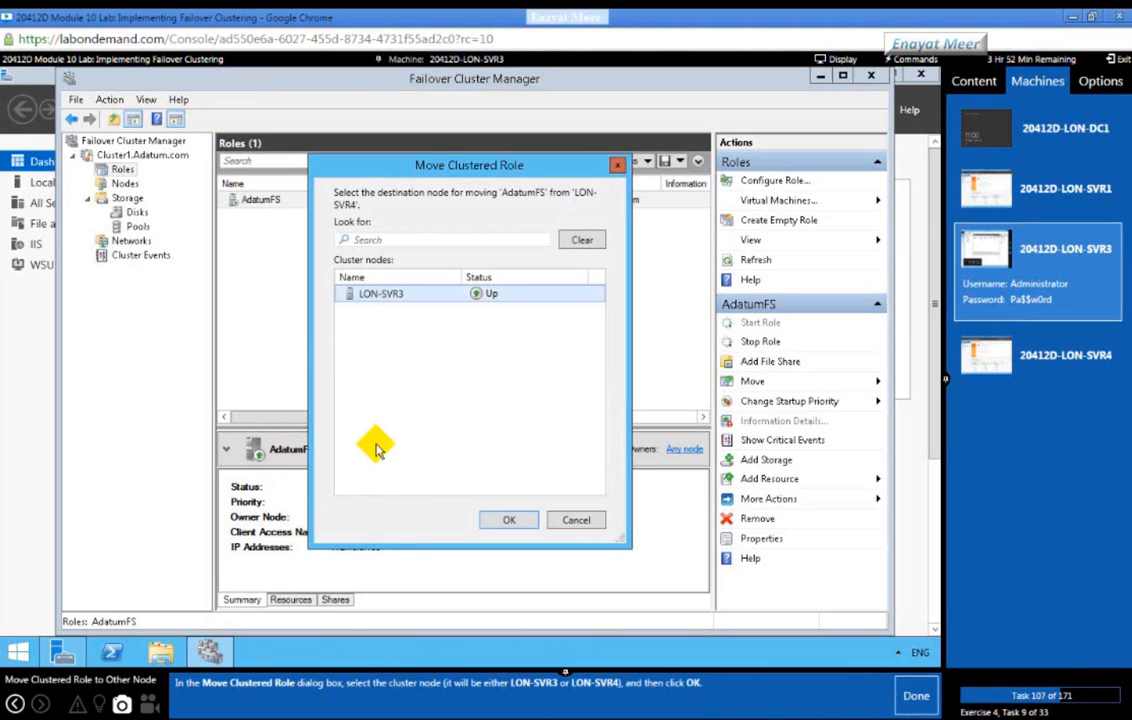
pyautogui.click(507, 521)
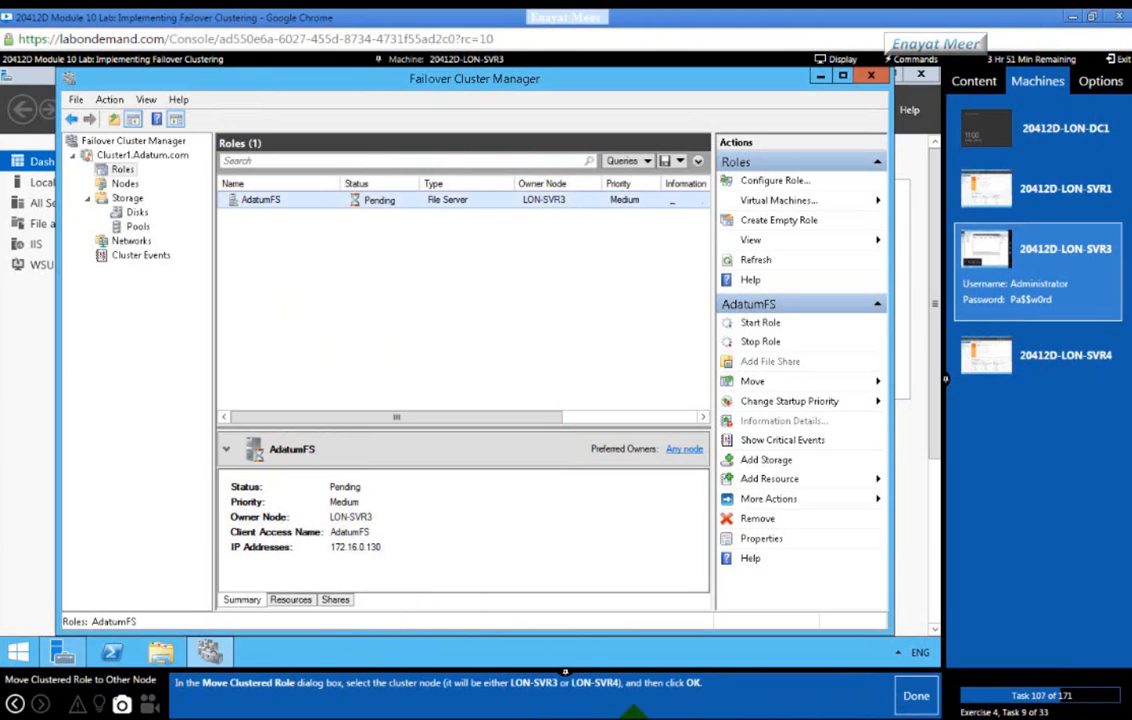
pyautogui.click(910, 698)
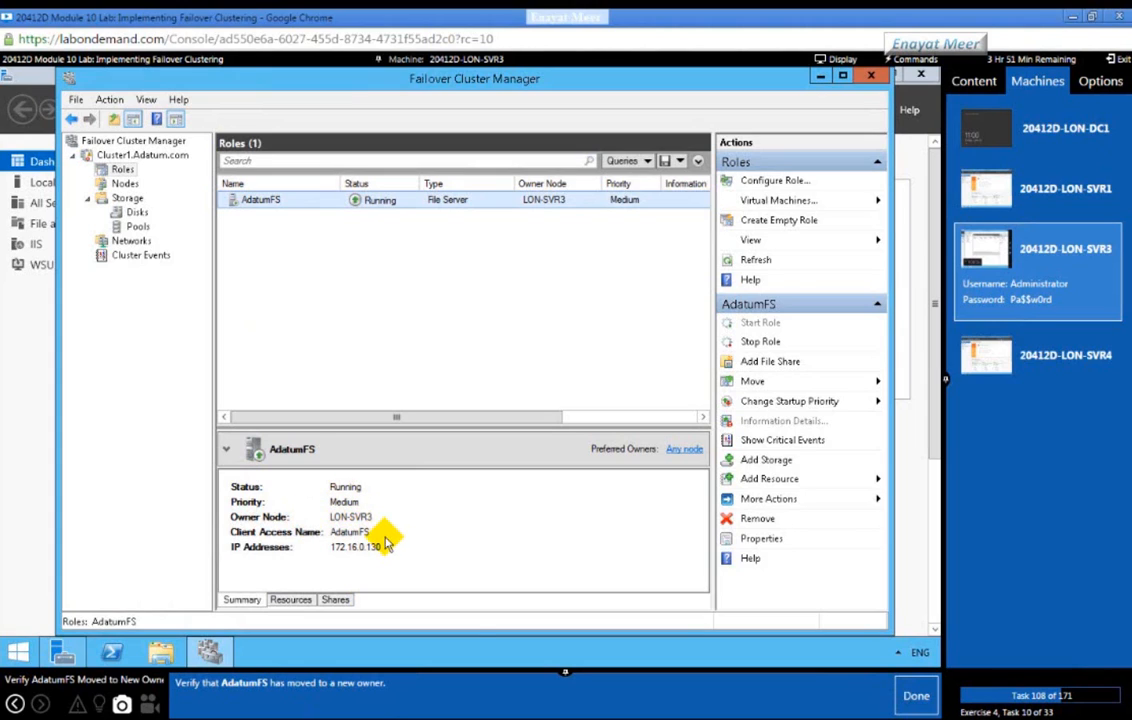
# Step: Advance the lab guide past the owner check and switch the console to LON-DC1
pyautogui.click(910, 702)
pyautogui.click(910, 703)
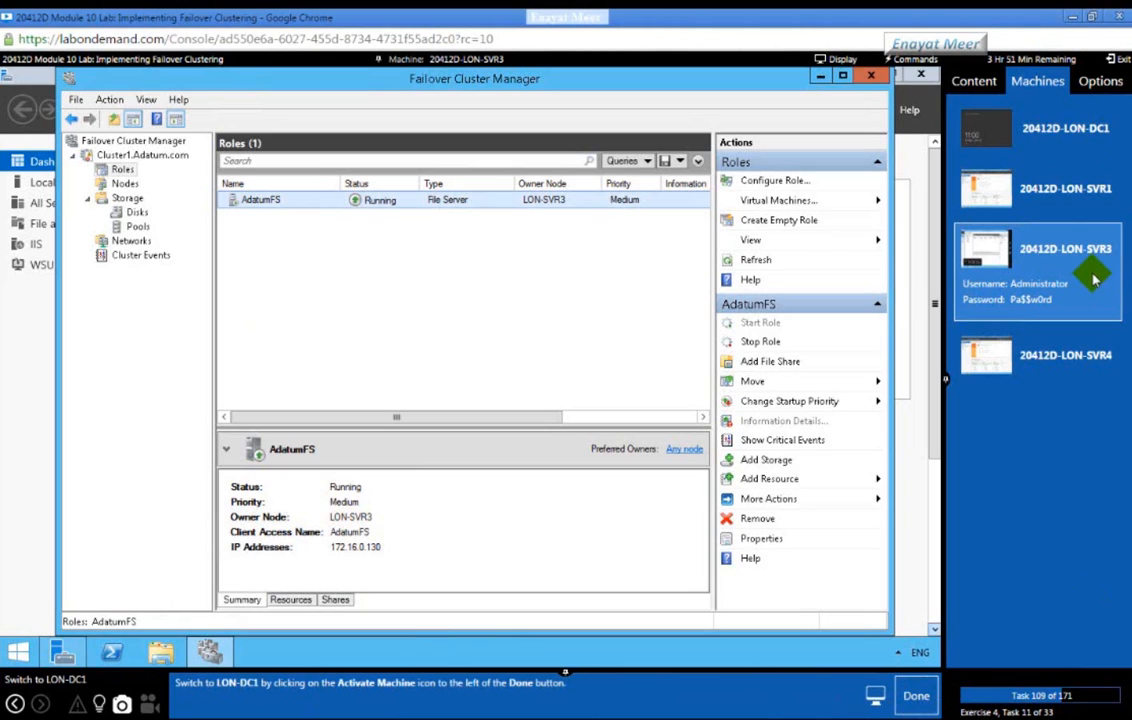
pyautogui.click(1077, 145)
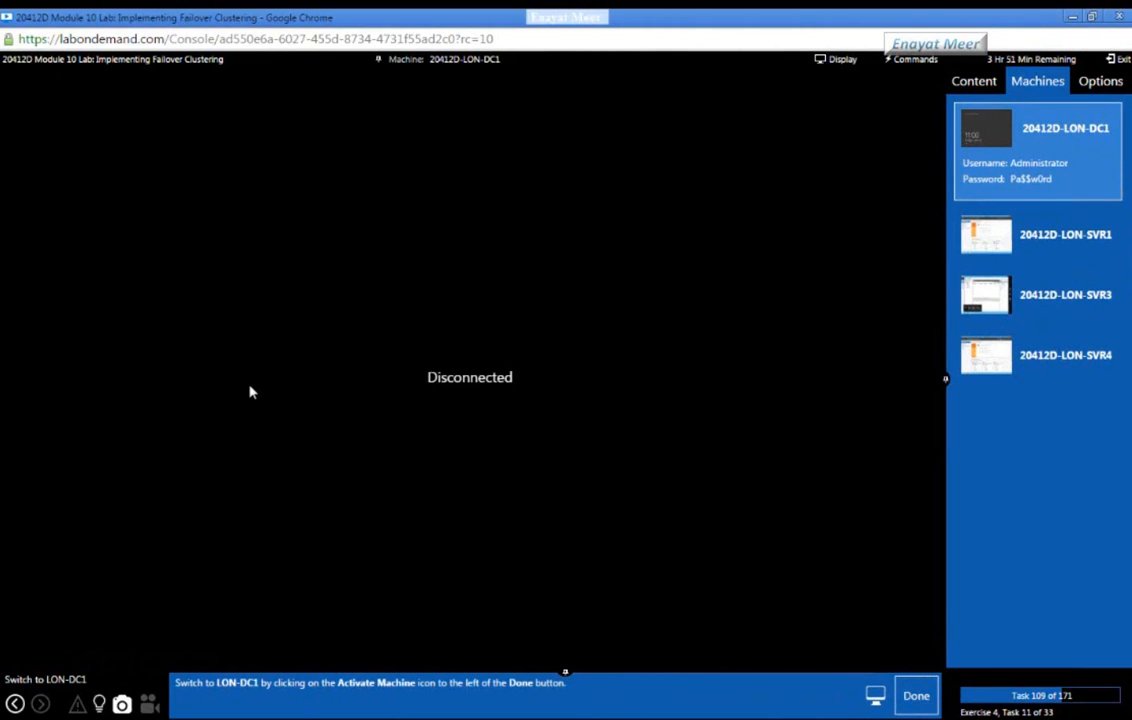
# Step: On LON-DC1, browse to \\AdatumFS\ and open the Docs share
pyautogui.click(919, 699)
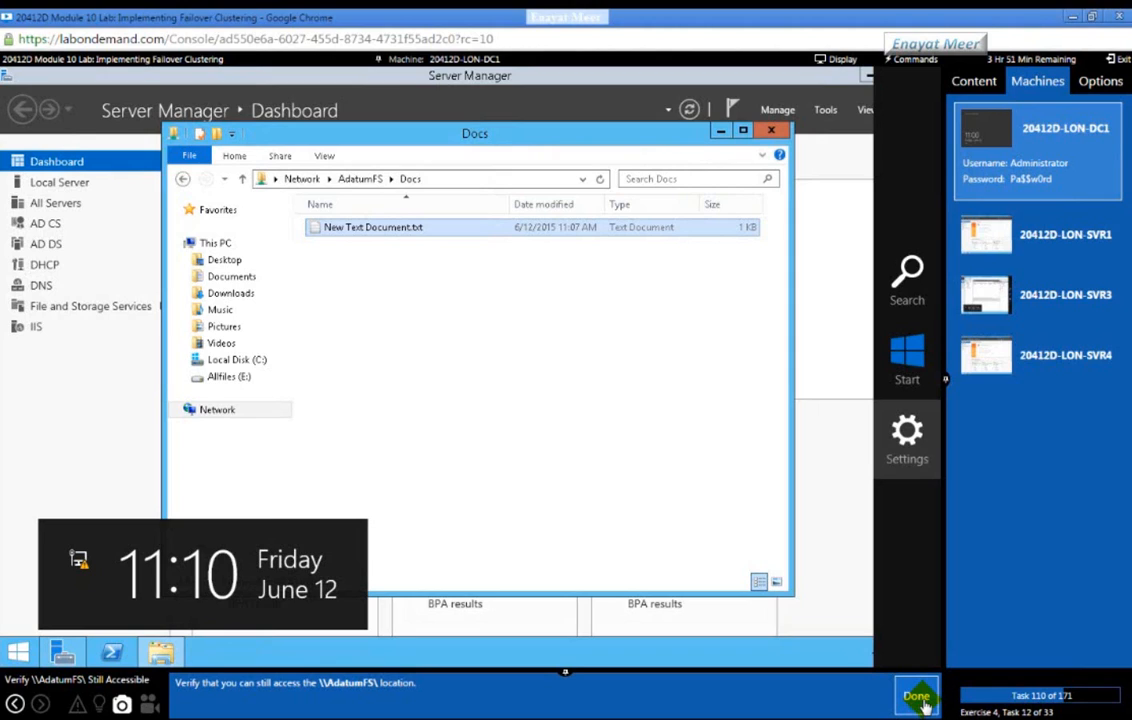
pyautogui.click(456, 178)
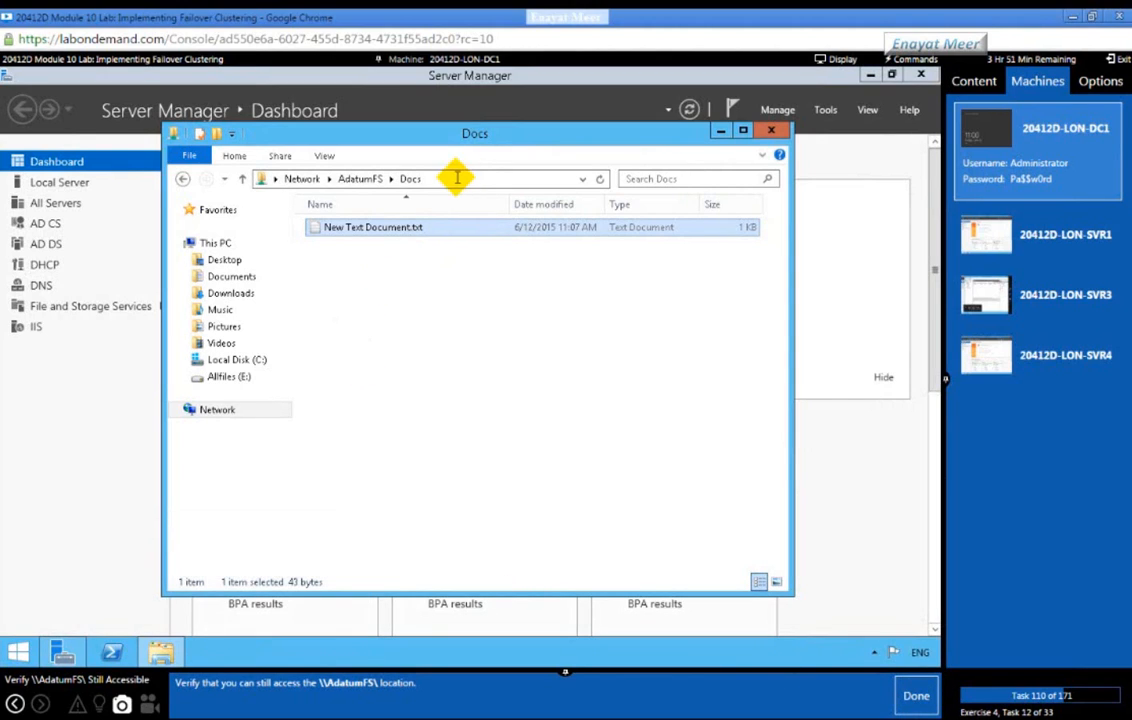
pyautogui.write('\\\\')
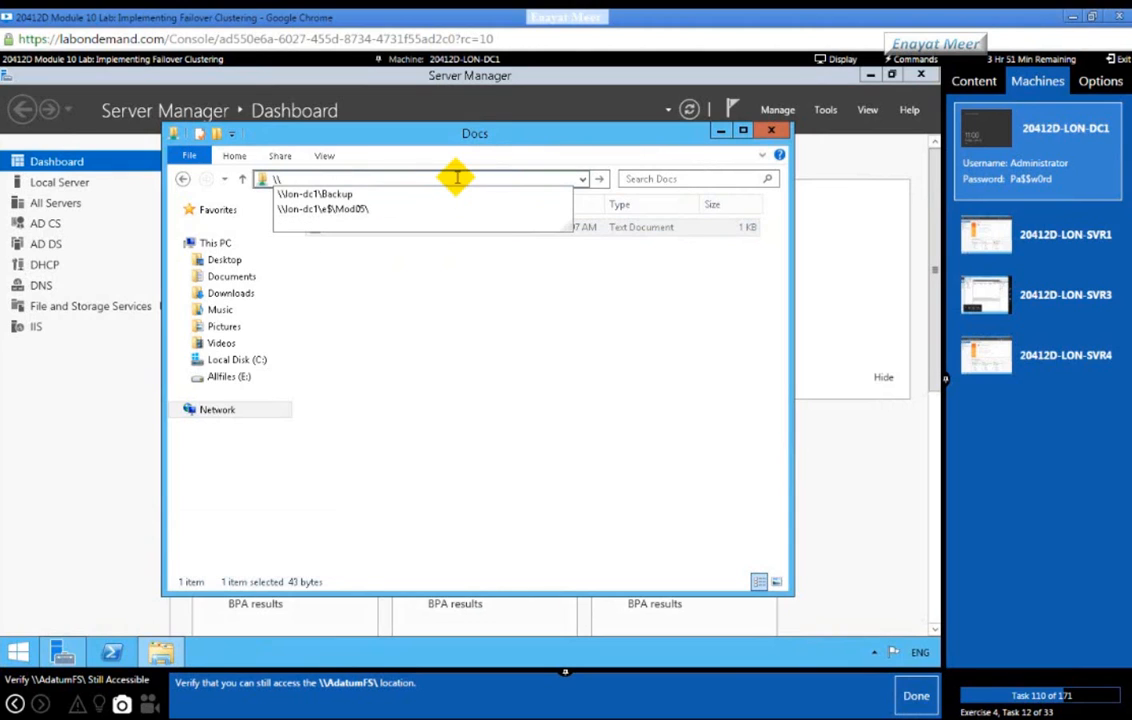
pyautogui.write('AdatumFS')
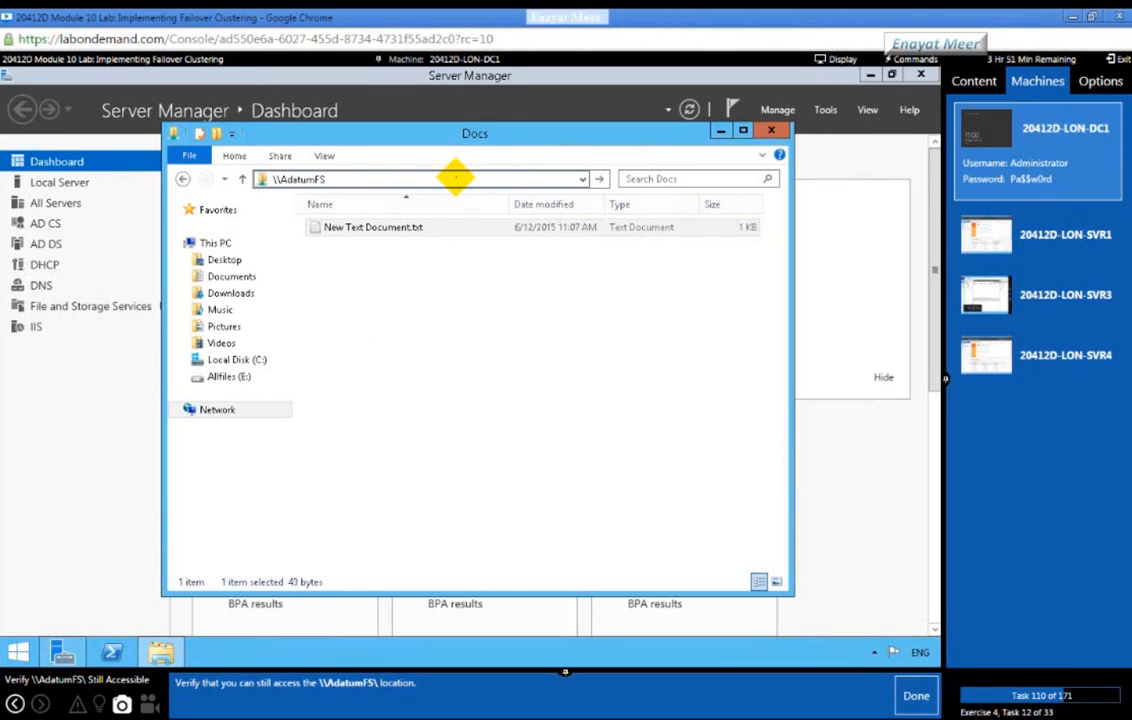
pyautogui.write('\\')
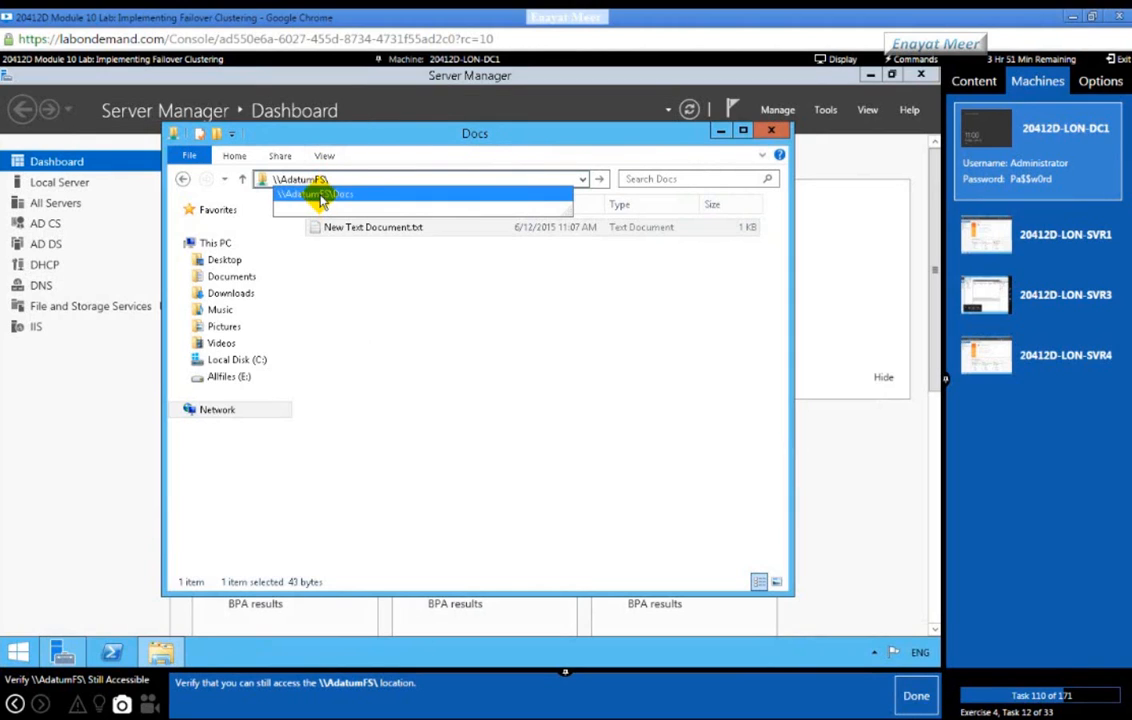
pyautogui.click(318, 193)
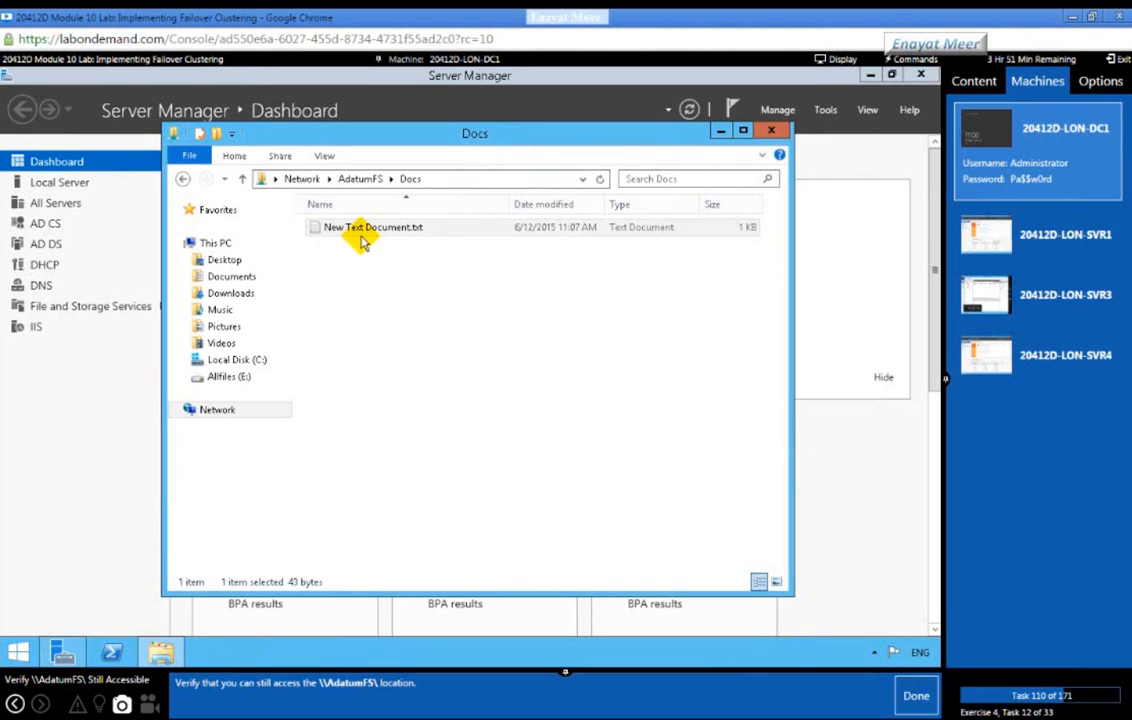
pyautogui.click(771, 130)
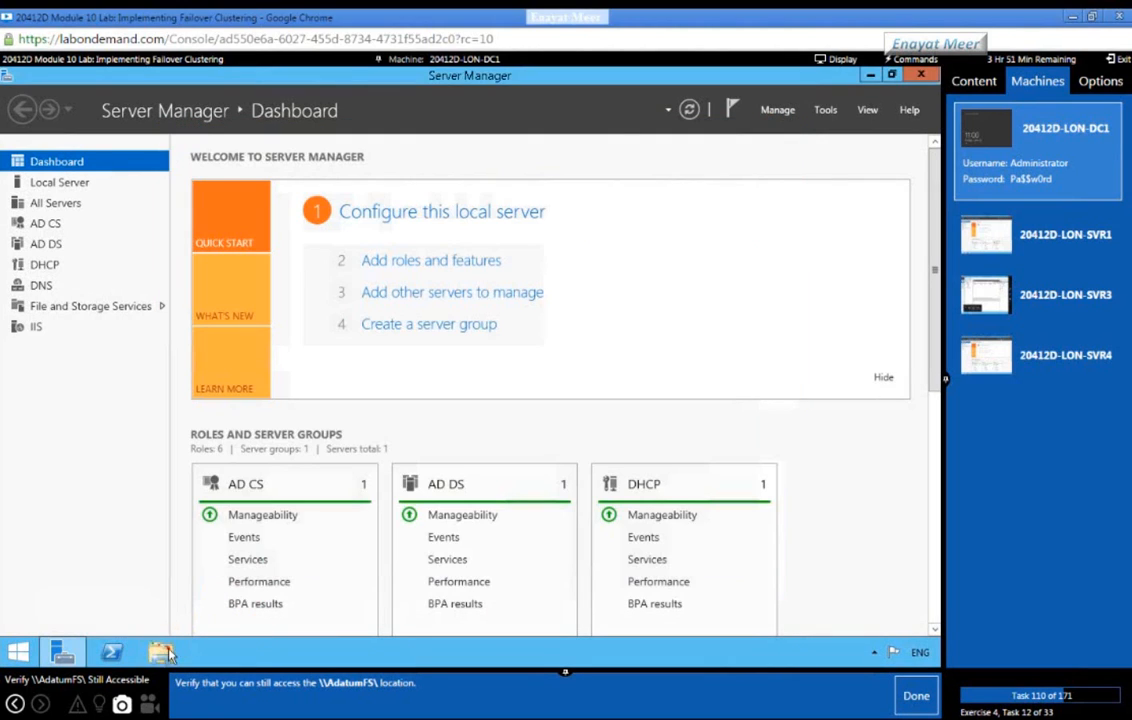
# Step: Reopen \\AdatumFS\Docs in a new File Explorer window and read New Text Document.txt
pyautogui.click(160, 652)
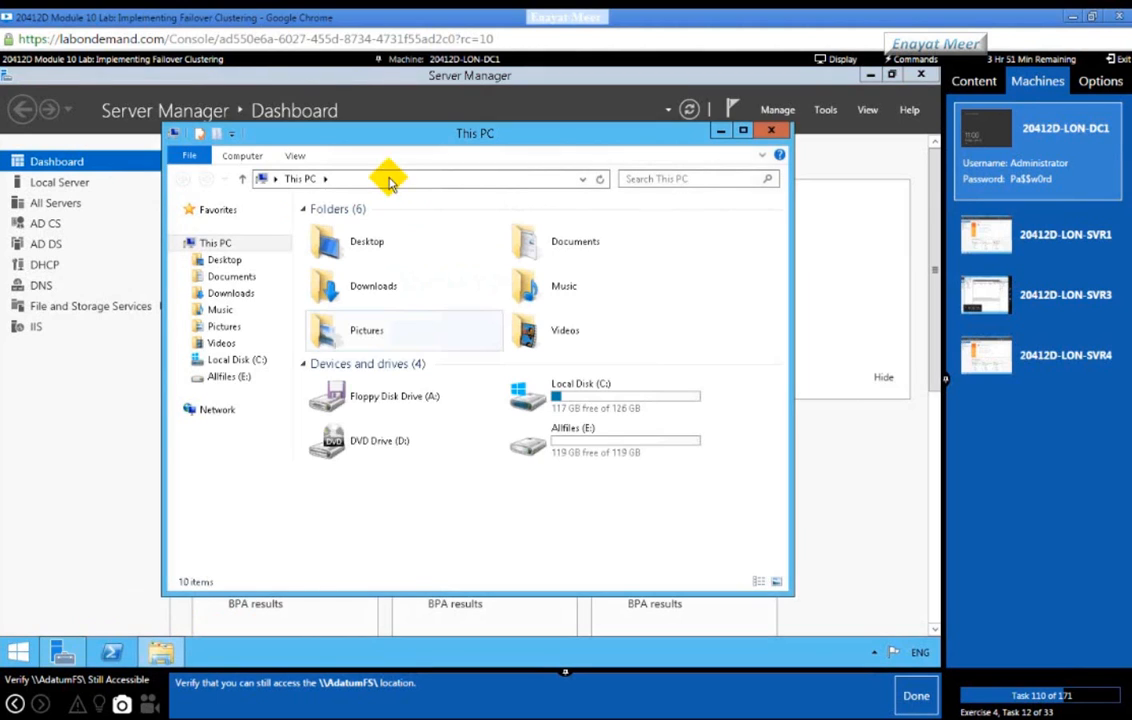
pyautogui.click(390, 178)
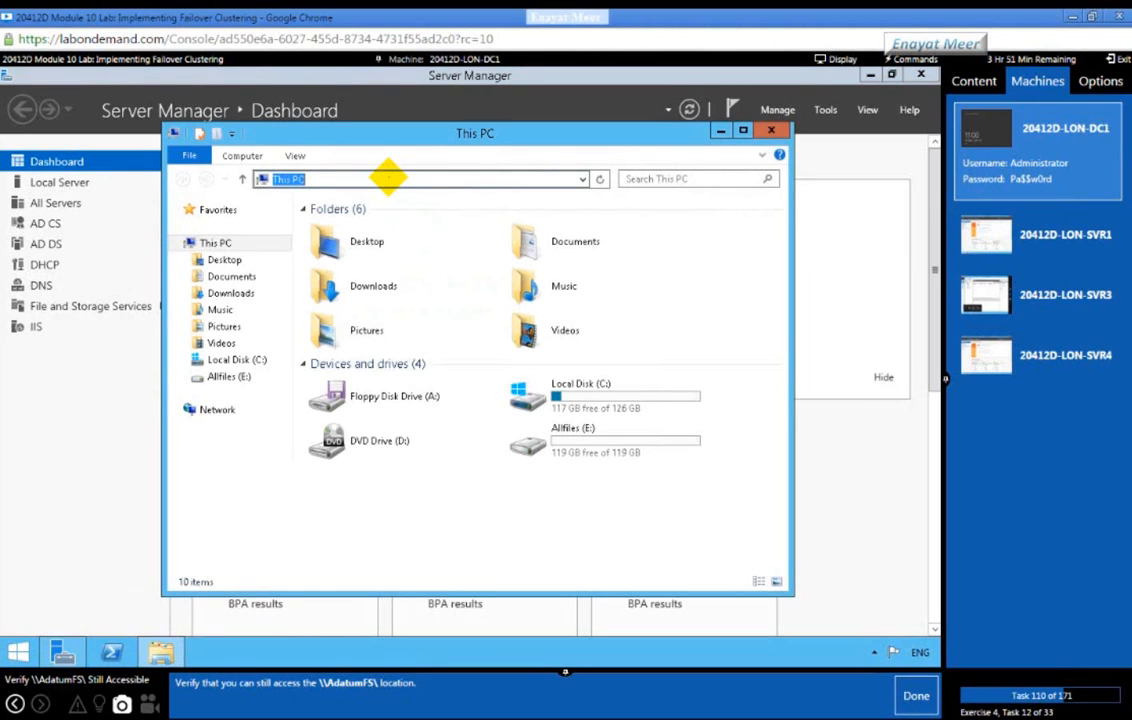
pyautogui.write('\\\\adatum')
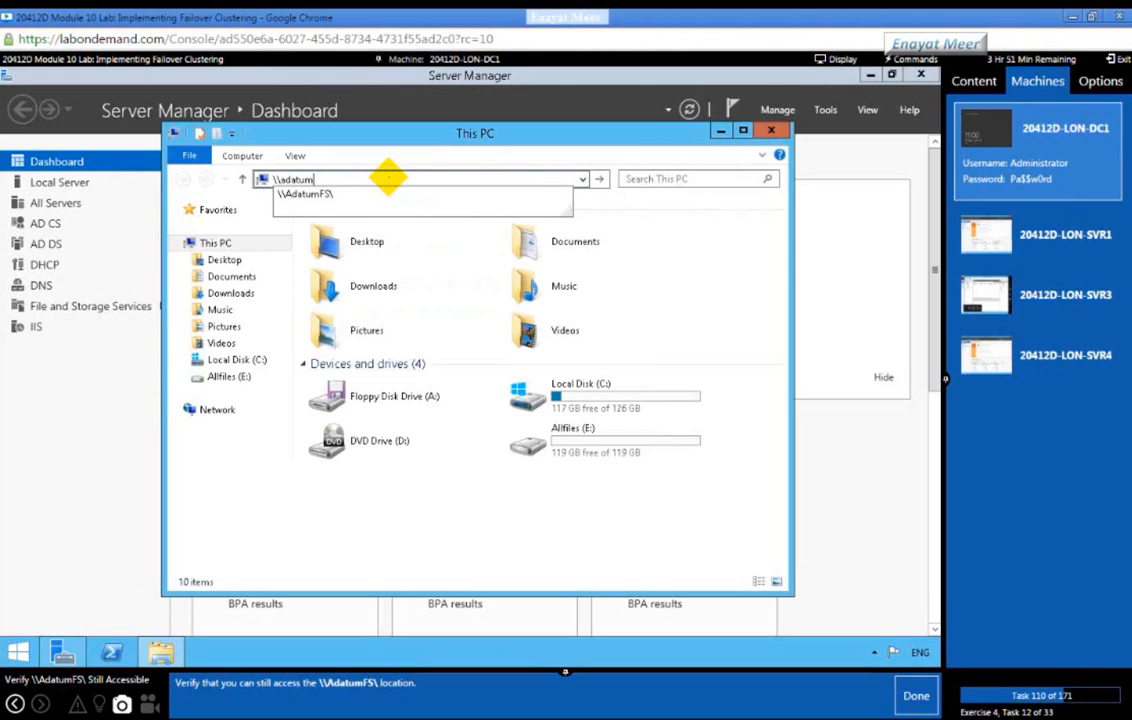
pyautogui.press('Return')
pyautogui.click(350, 220)
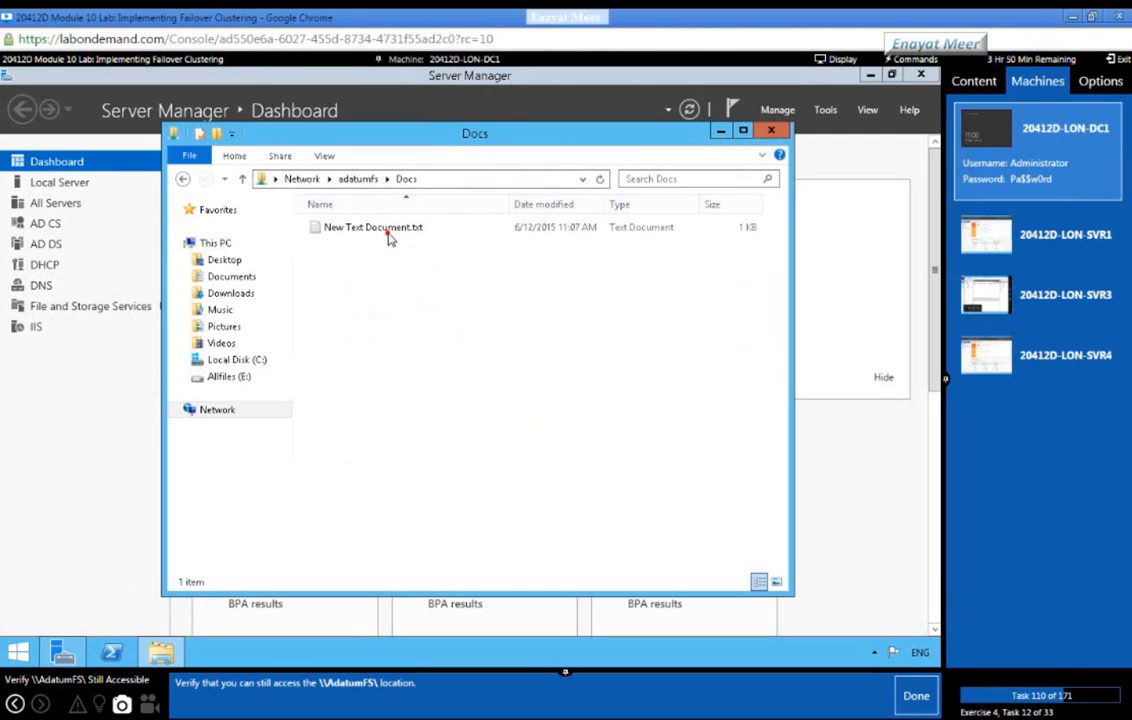
pyautogui.click(390, 230)
pyautogui.doubleClick(390, 230)
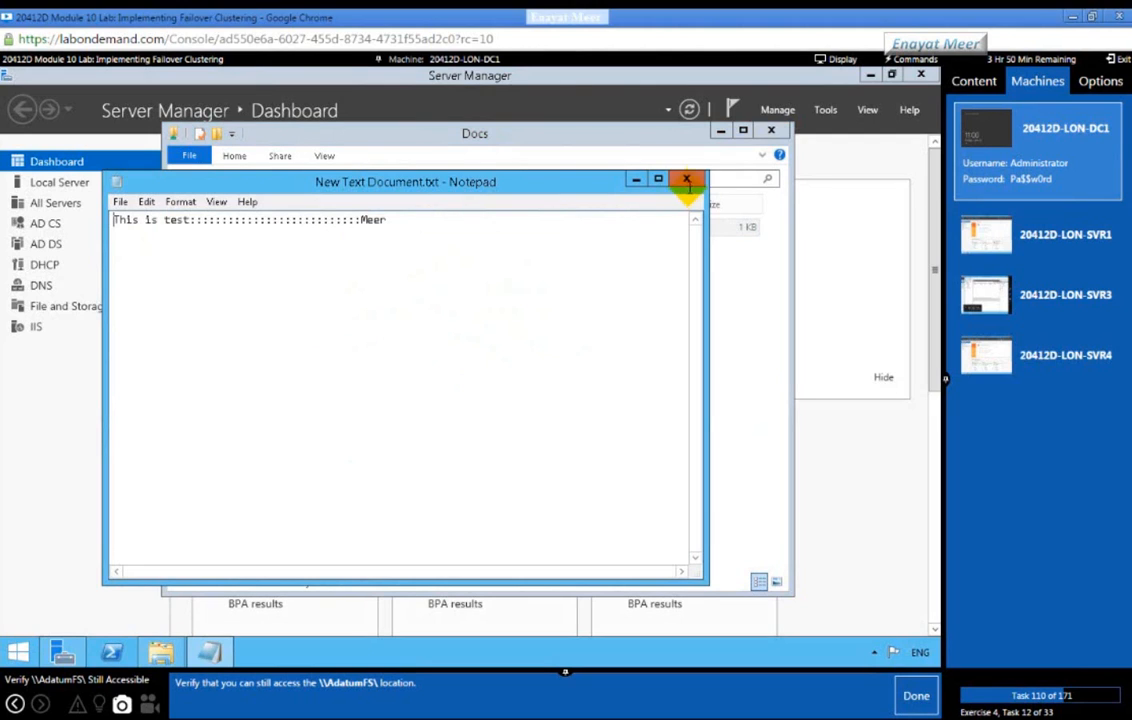
pyautogui.click(687, 181)
pyautogui.click(914, 695)
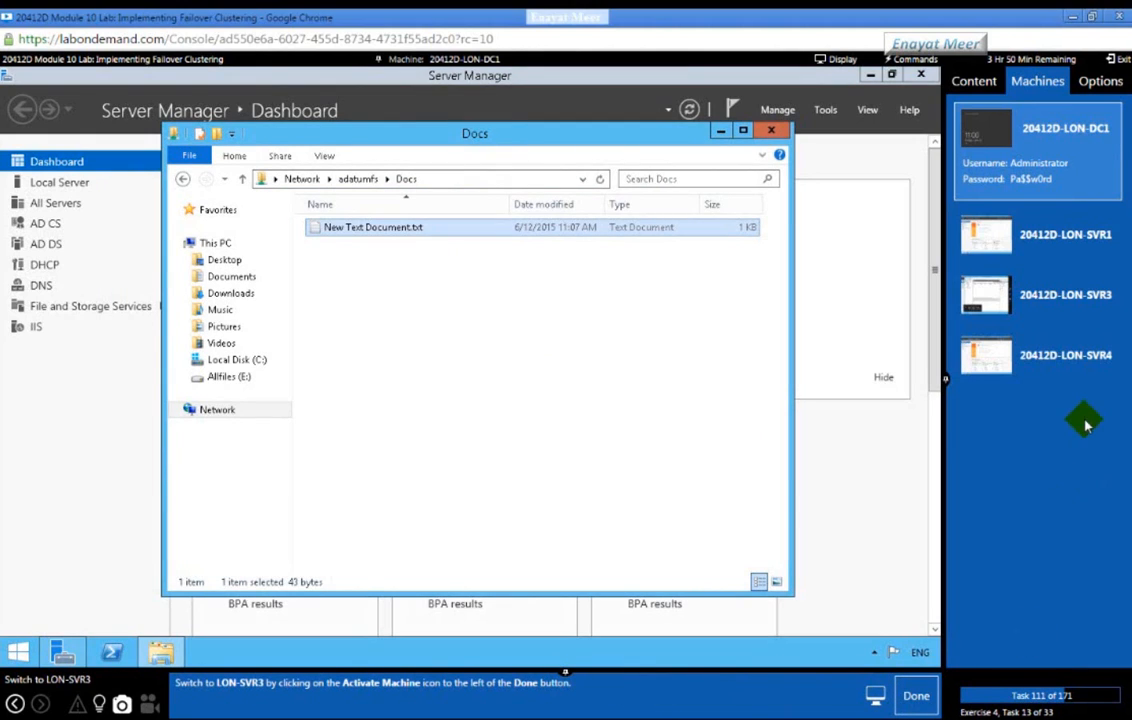
# Step: Switch the console to LON-SVR3 and advance the lab guide to the stop-service task
pyautogui.click(1072, 298)
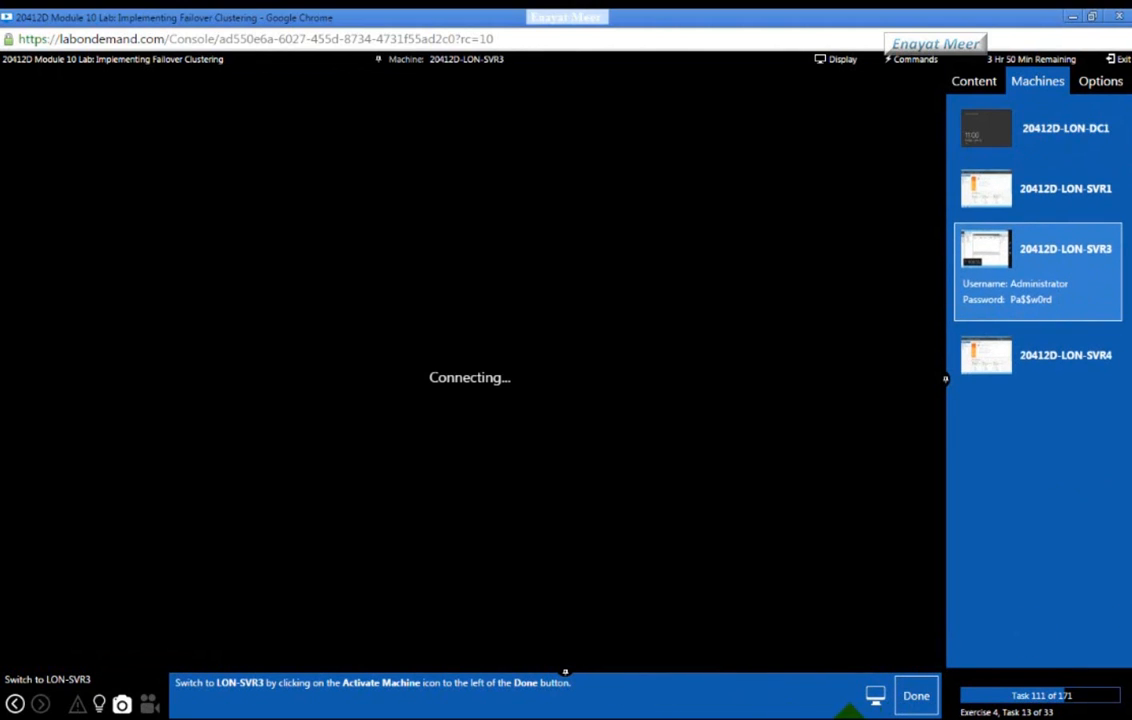
pyautogui.click(914, 695)
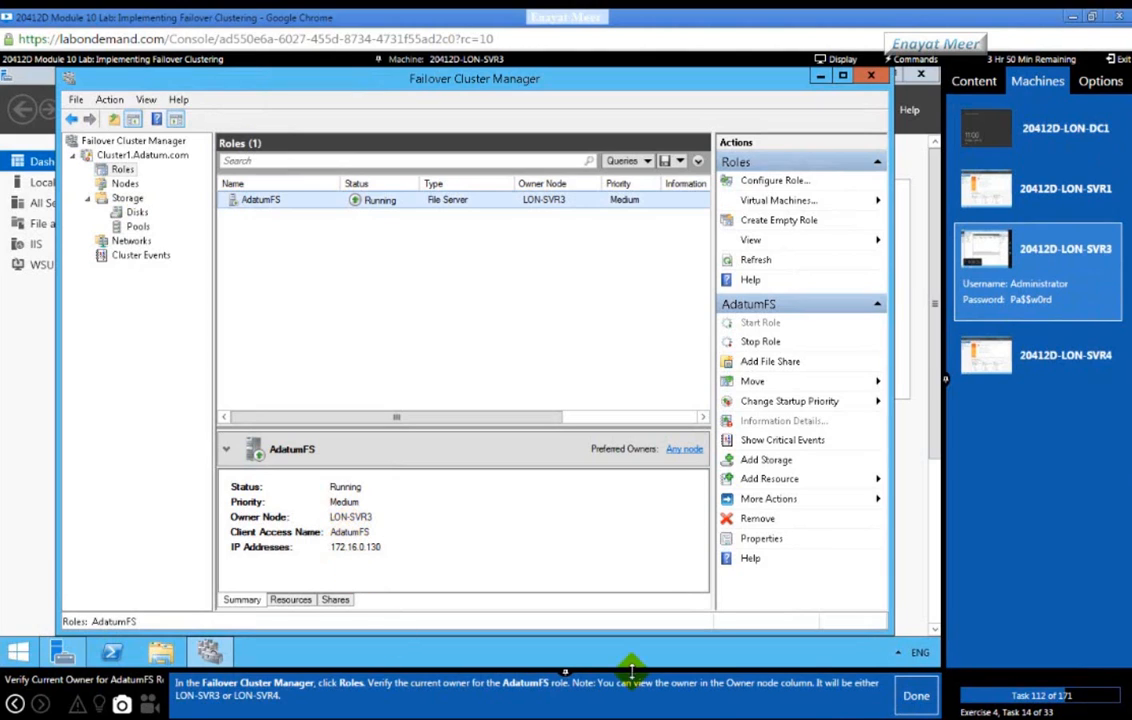
pyautogui.click(912, 702)
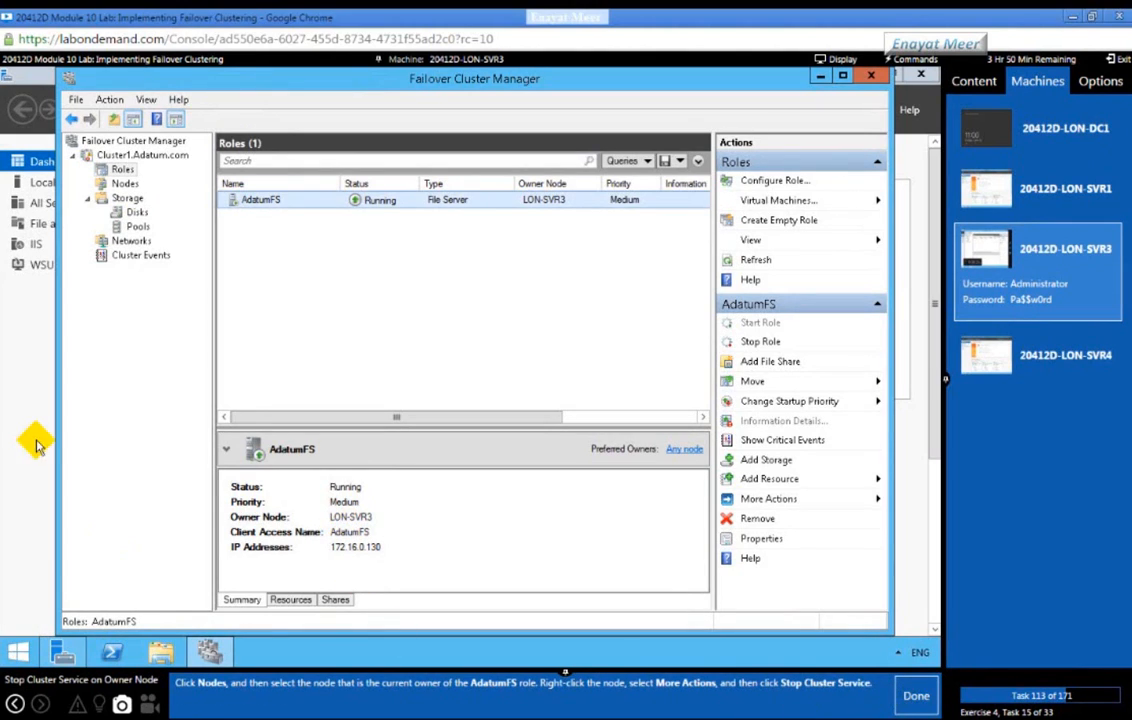
# Step: Stop the cluster service on node LON-SVR3 via More Actions
pyautogui.click(122, 185)
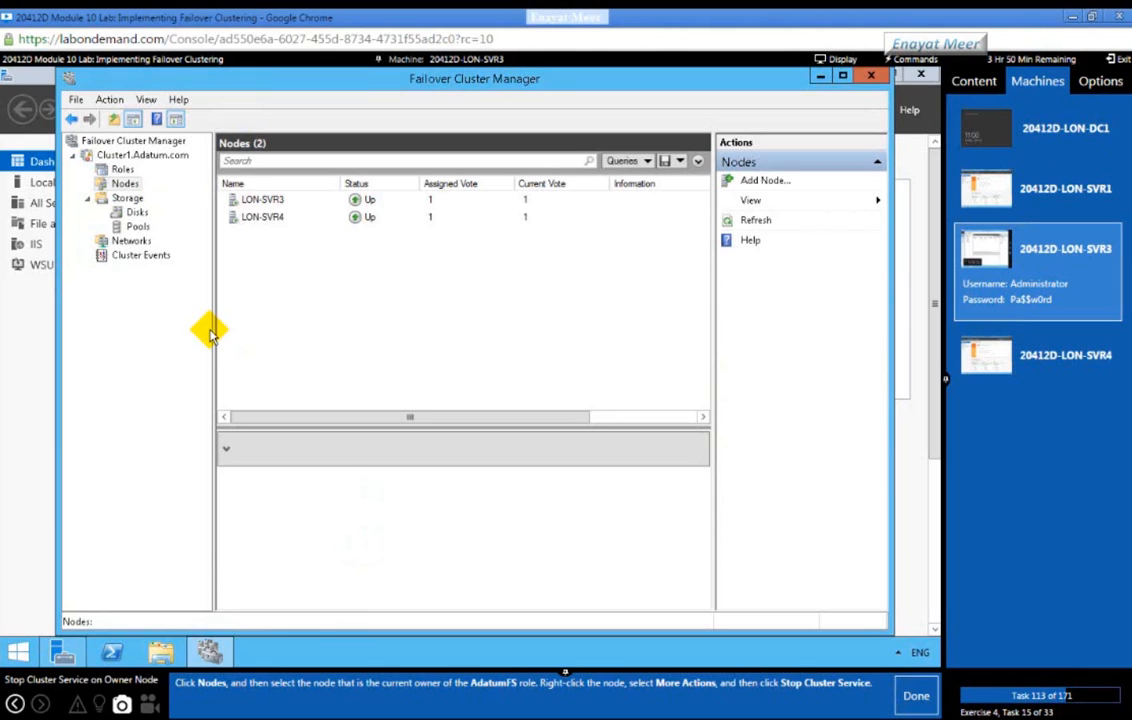
pyautogui.click(262, 200)
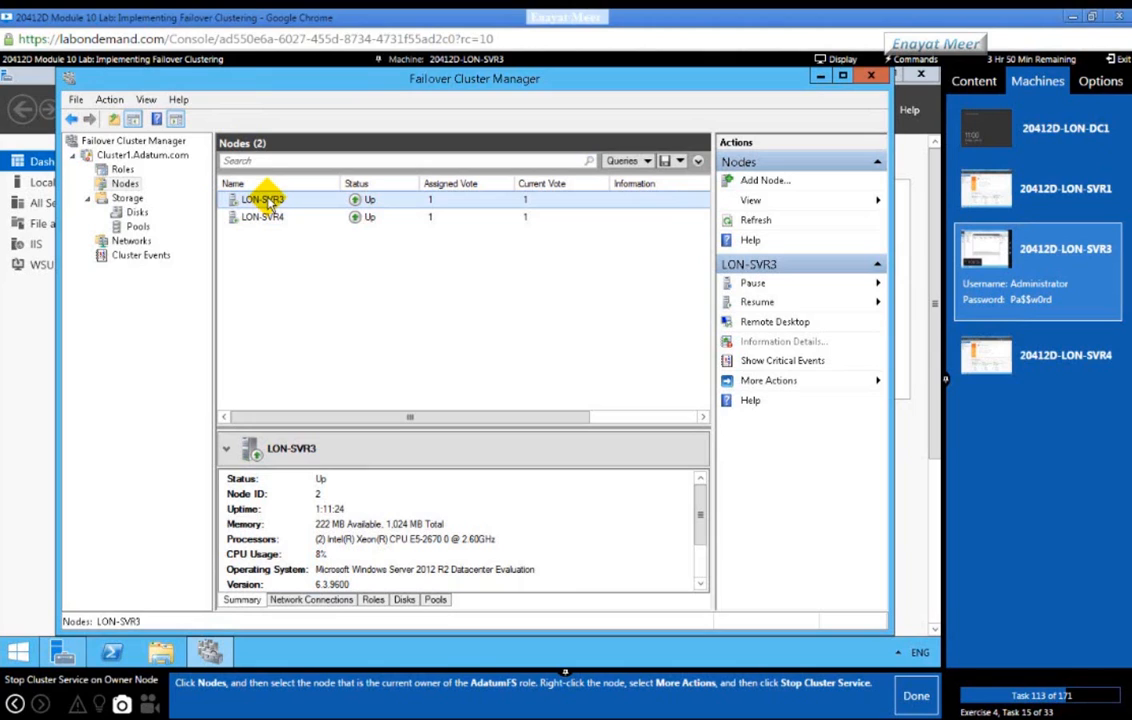
pyautogui.rightClick(269, 204)
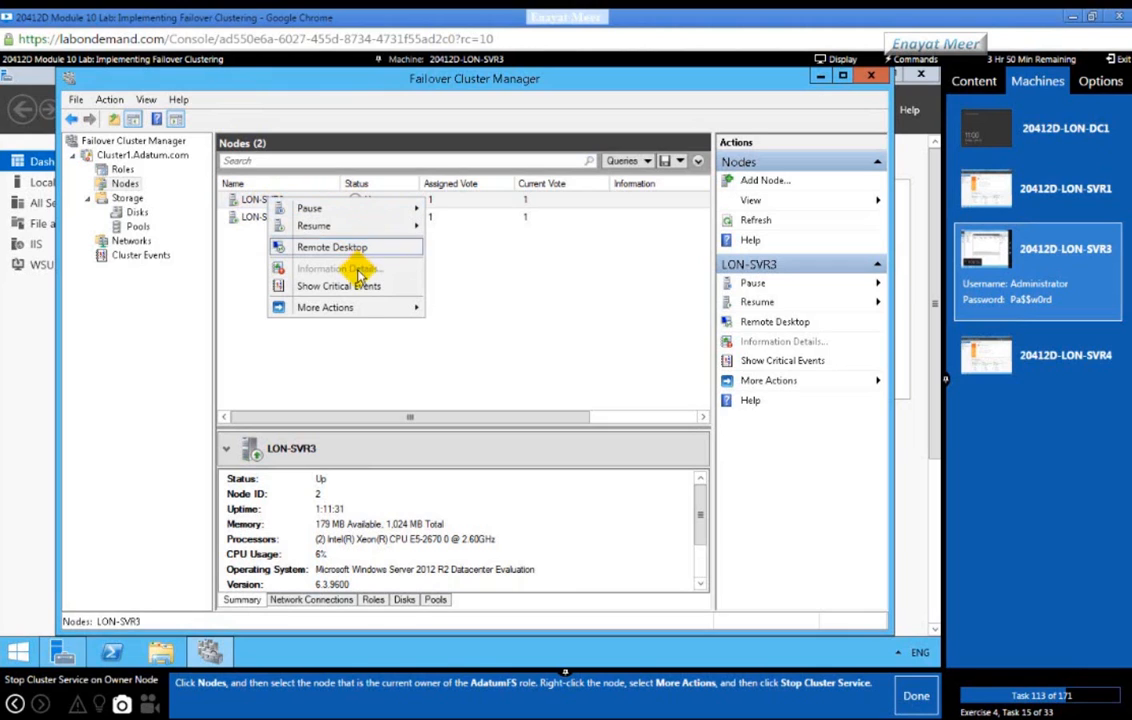
pyautogui.moveTo(354, 309)
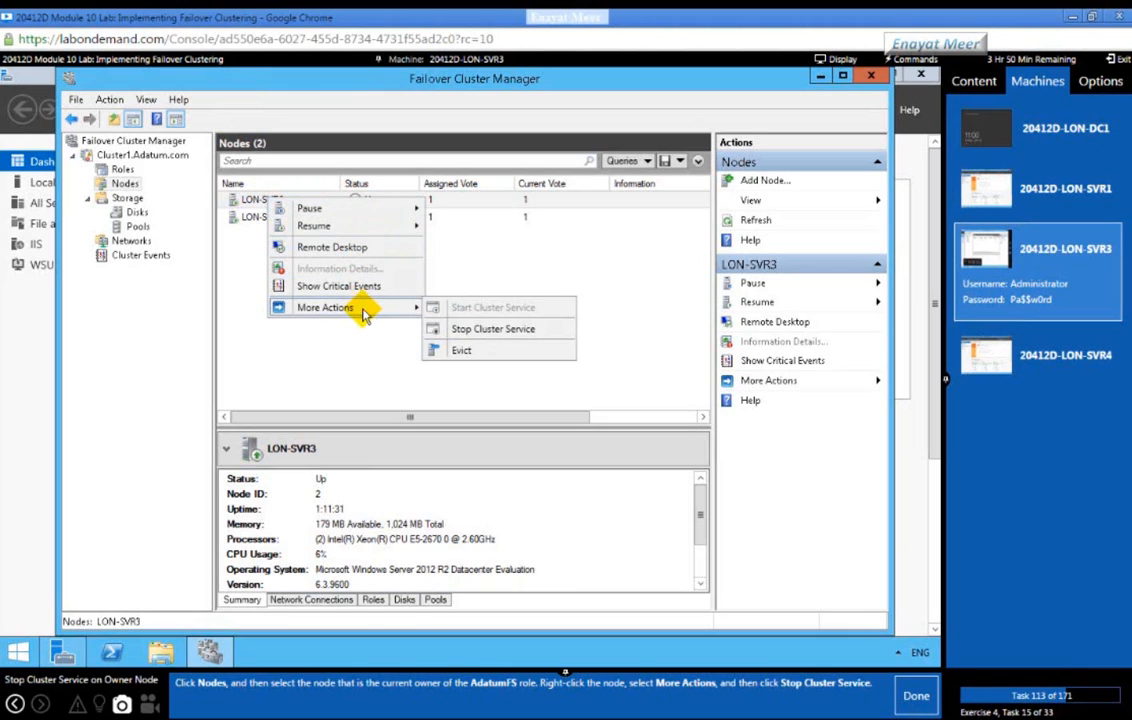
pyautogui.click(492, 334)
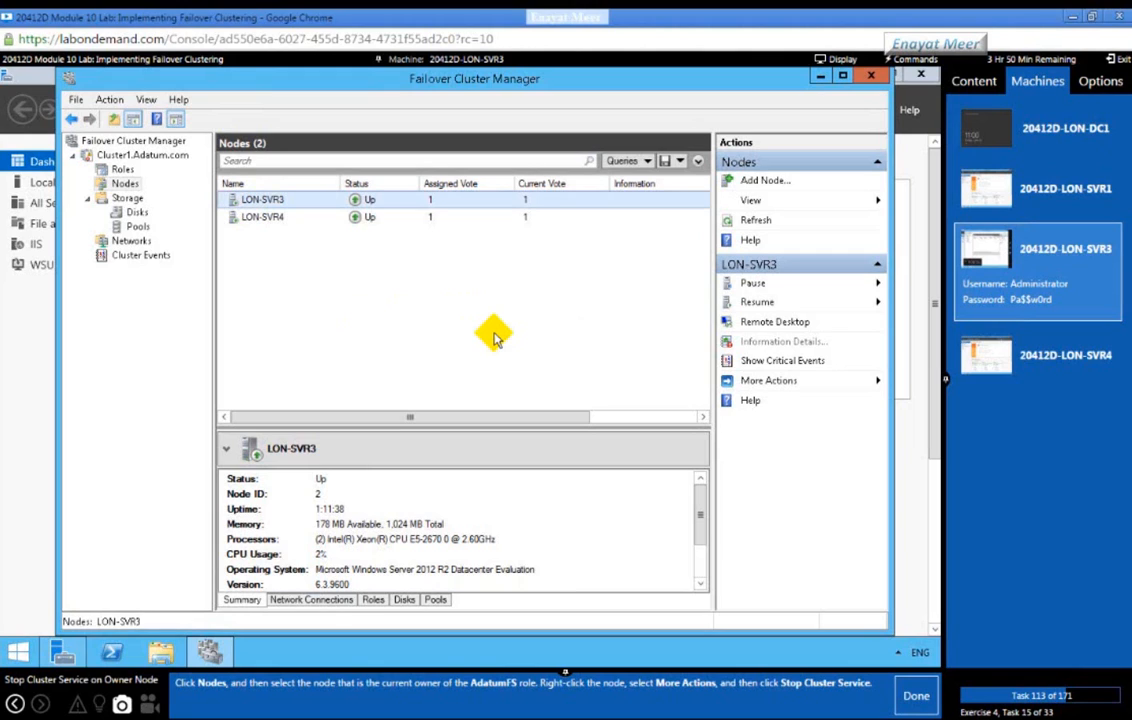
pyautogui.click(914, 697)
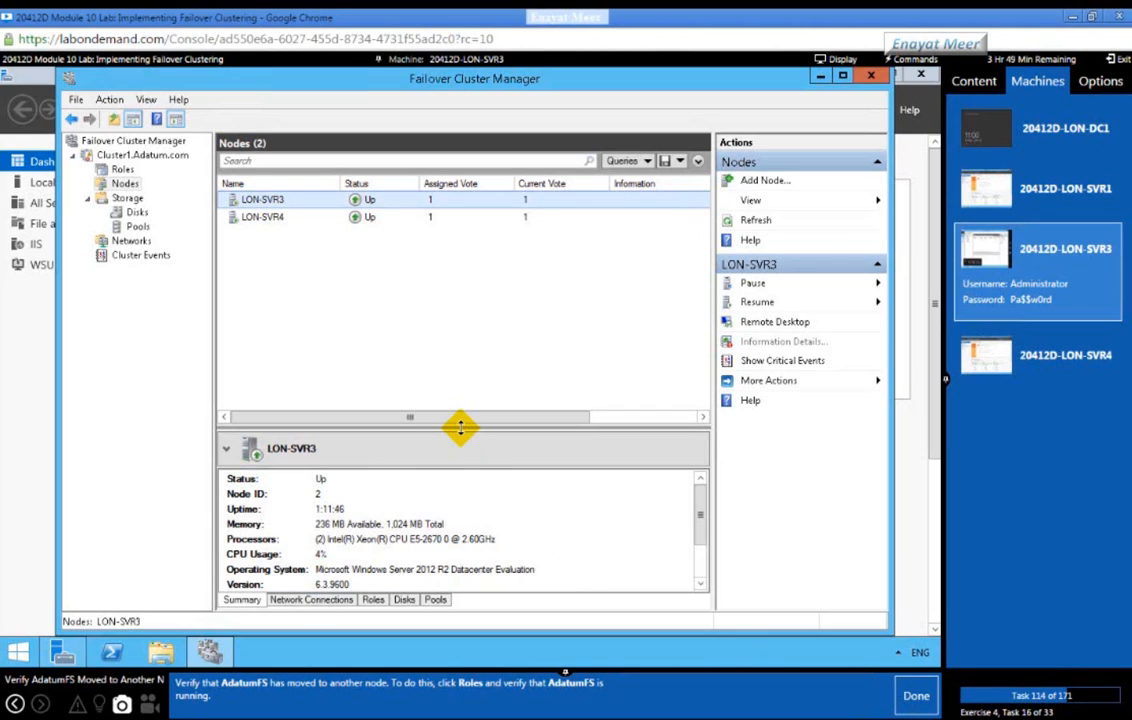
# Step: Check in Cluster1's Roles that AdatumFS now runs on owner node LON-SVR4
pyautogui.click(122, 169)
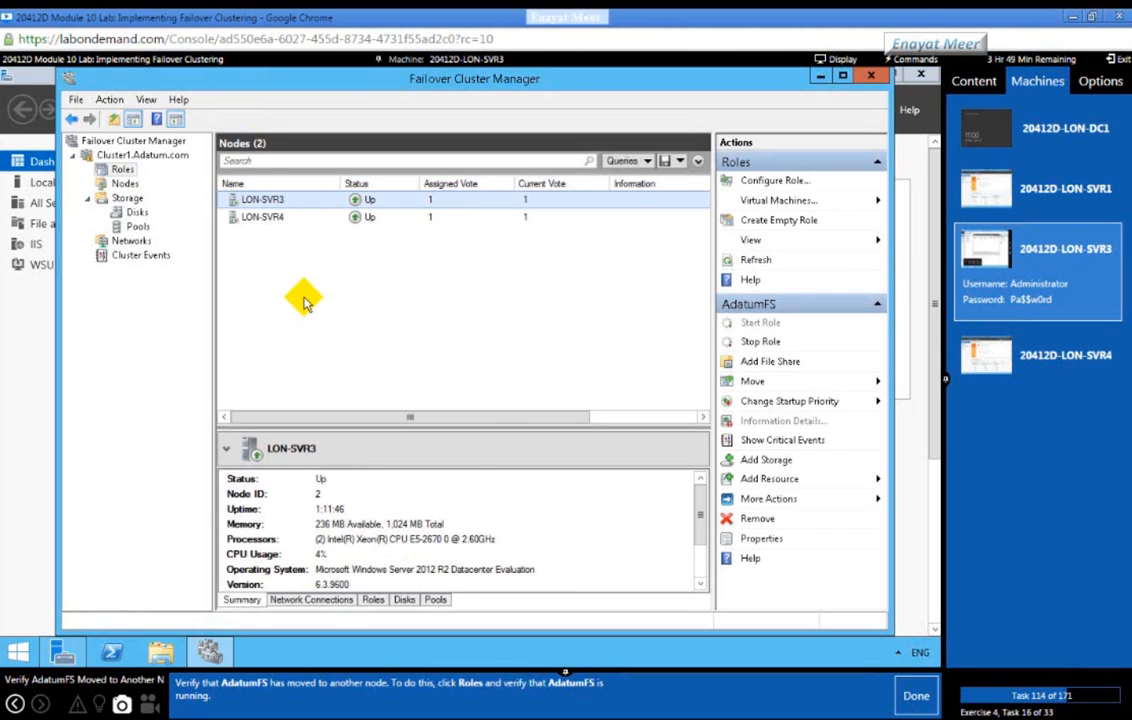
pyautogui.click(257, 199)
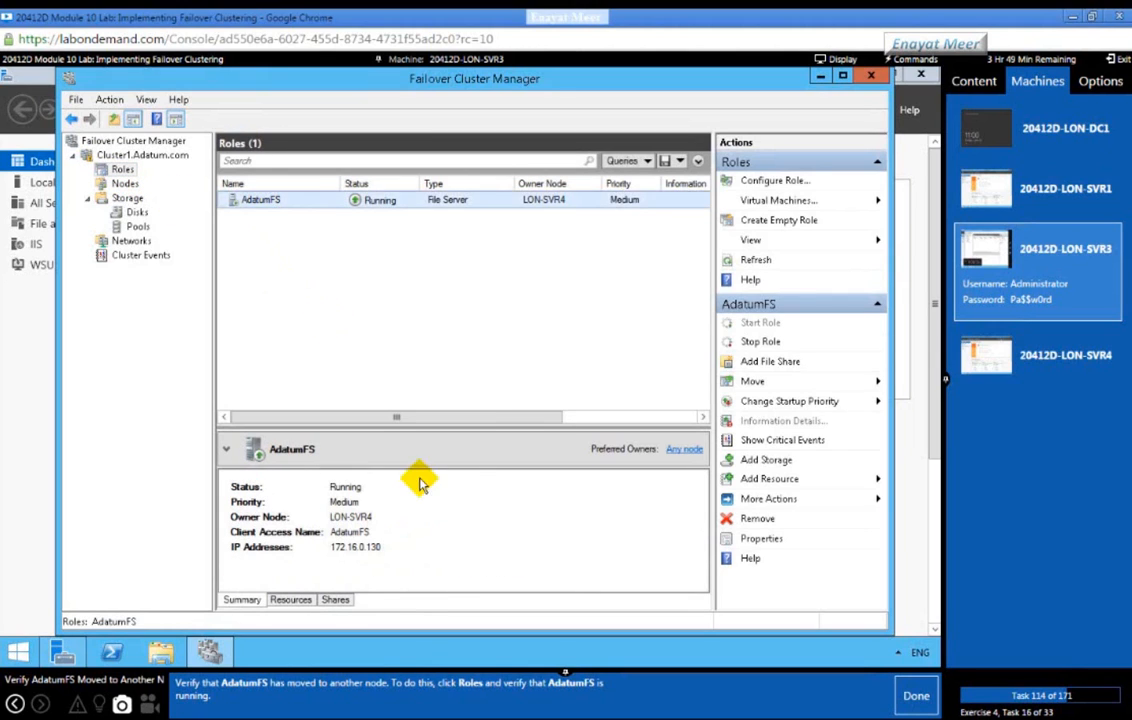
pyautogui.click(916, 696)
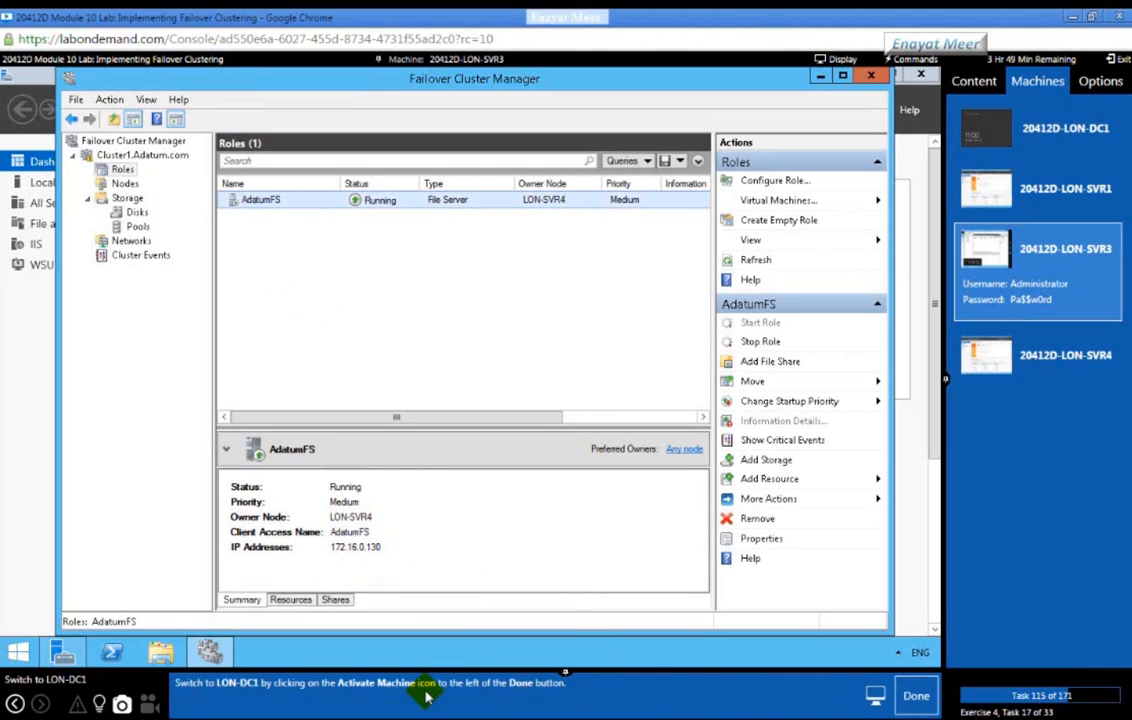
# Step: From LON-DC1, open \\AdatumFS\Docs in a fresh File Explorer window to confirm New Text Document.txt remains
pyautogui.click(1078, 120)
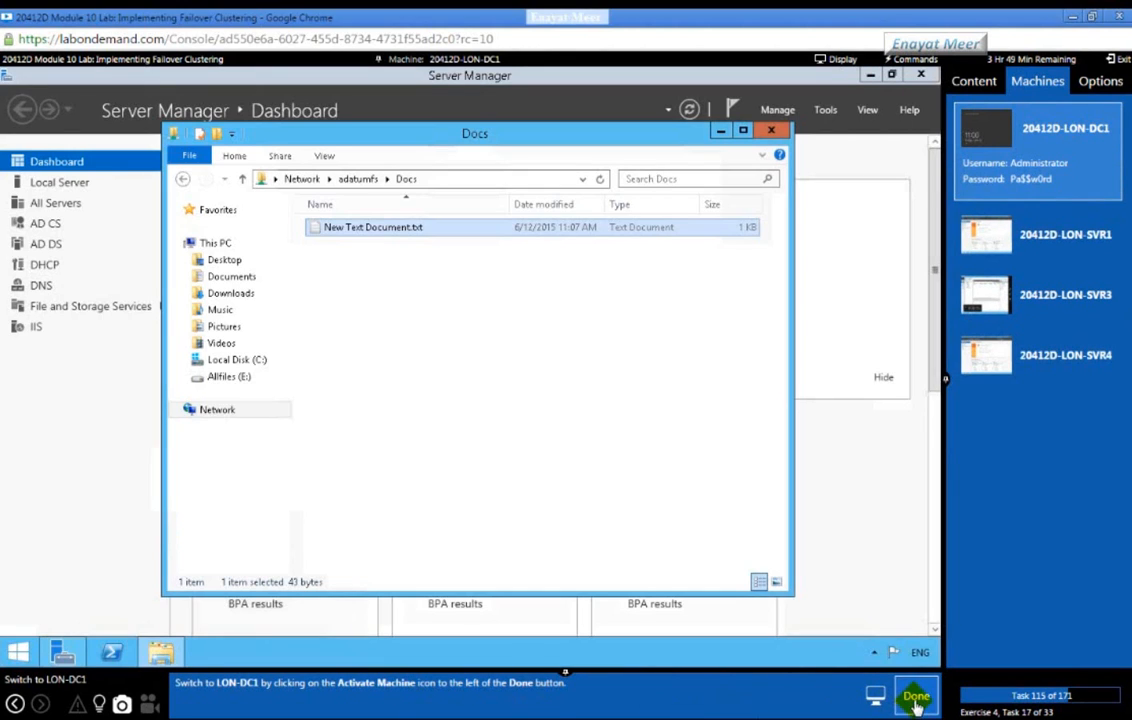
pyautogui.click(910, 697)
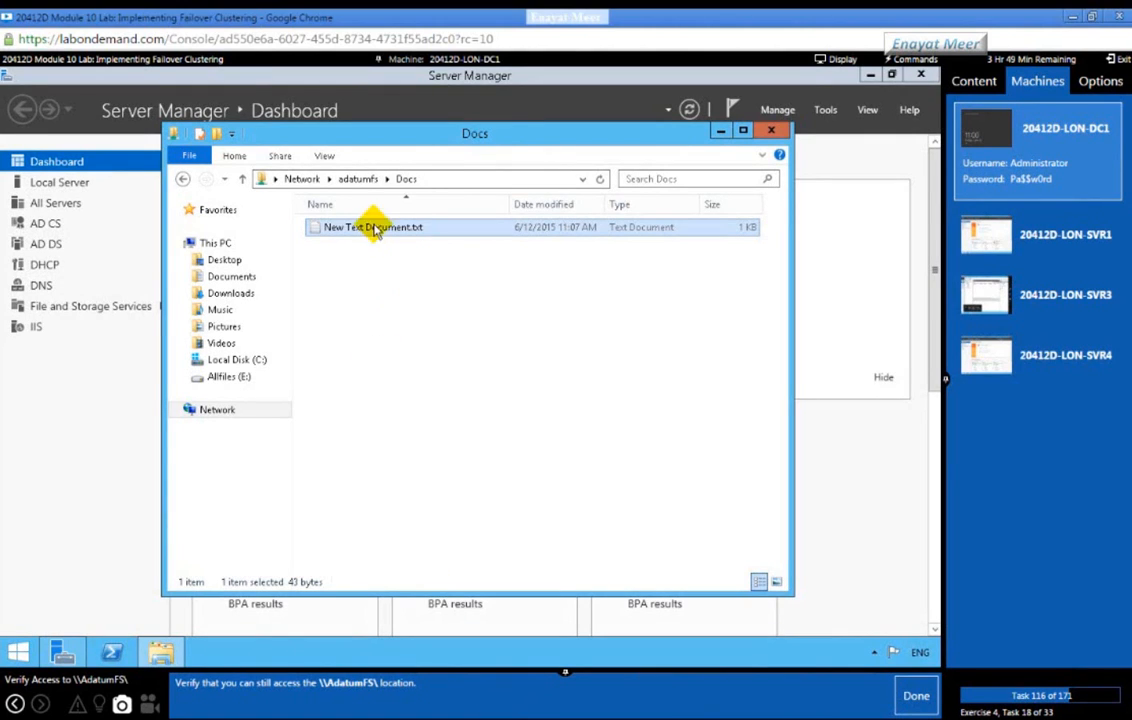
pyautogui.click(775, 132)
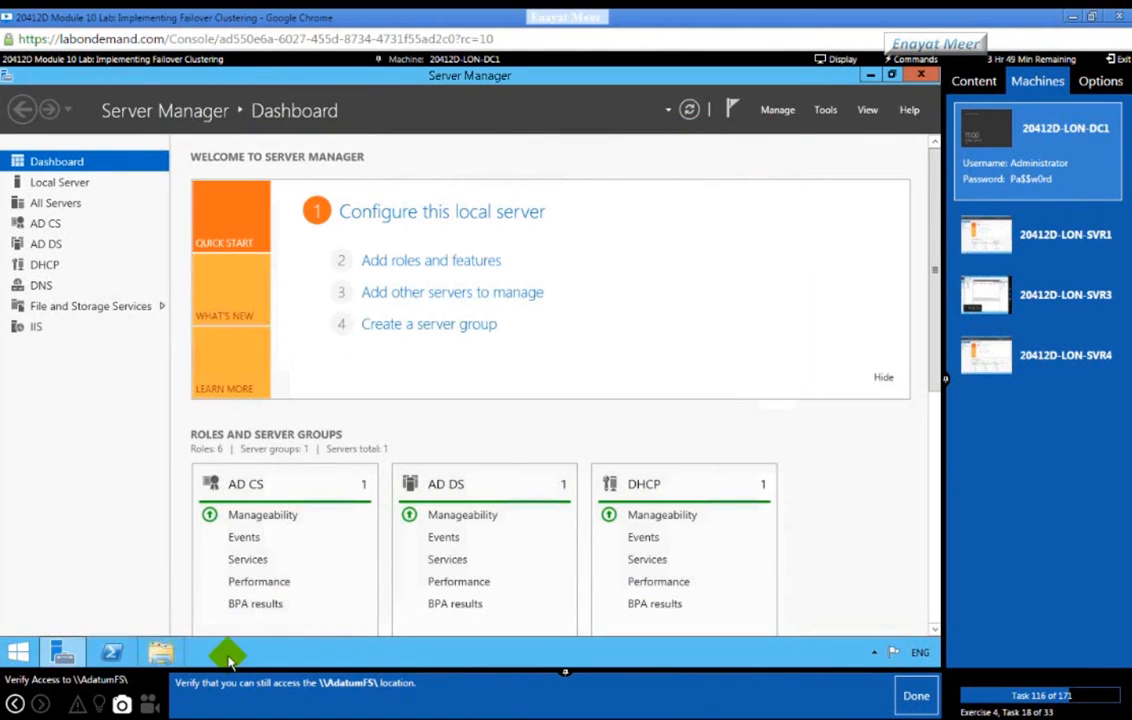
pyautogui.press('super+e')
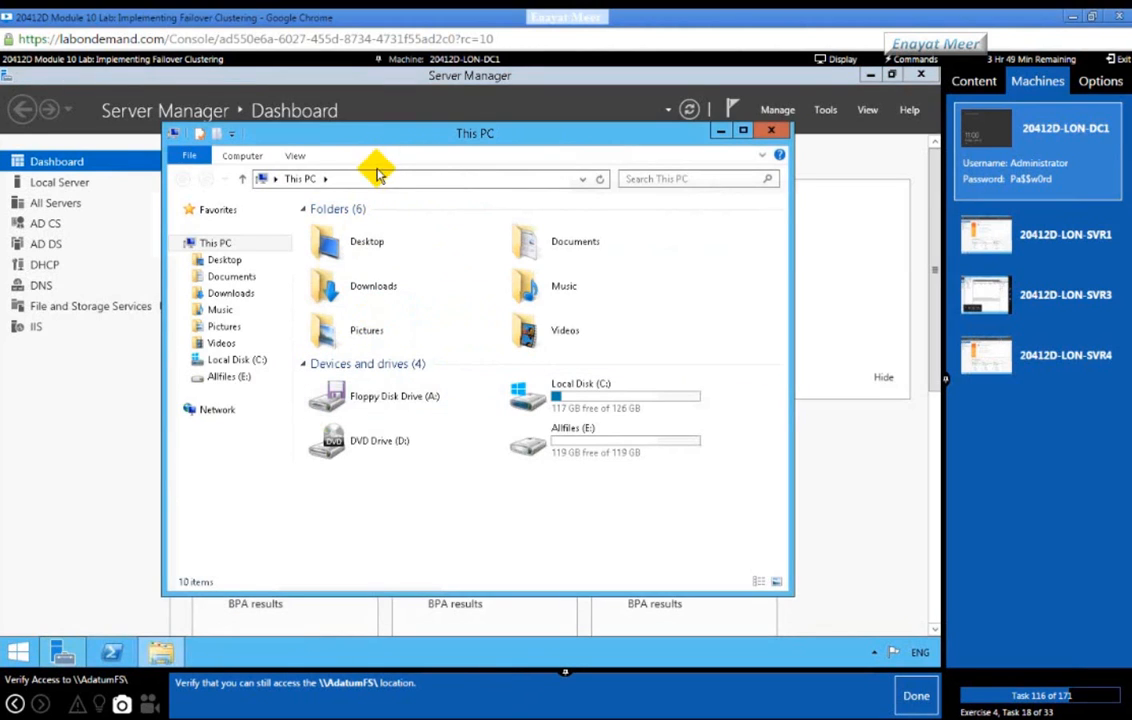
pyautogui.click(378, 177)
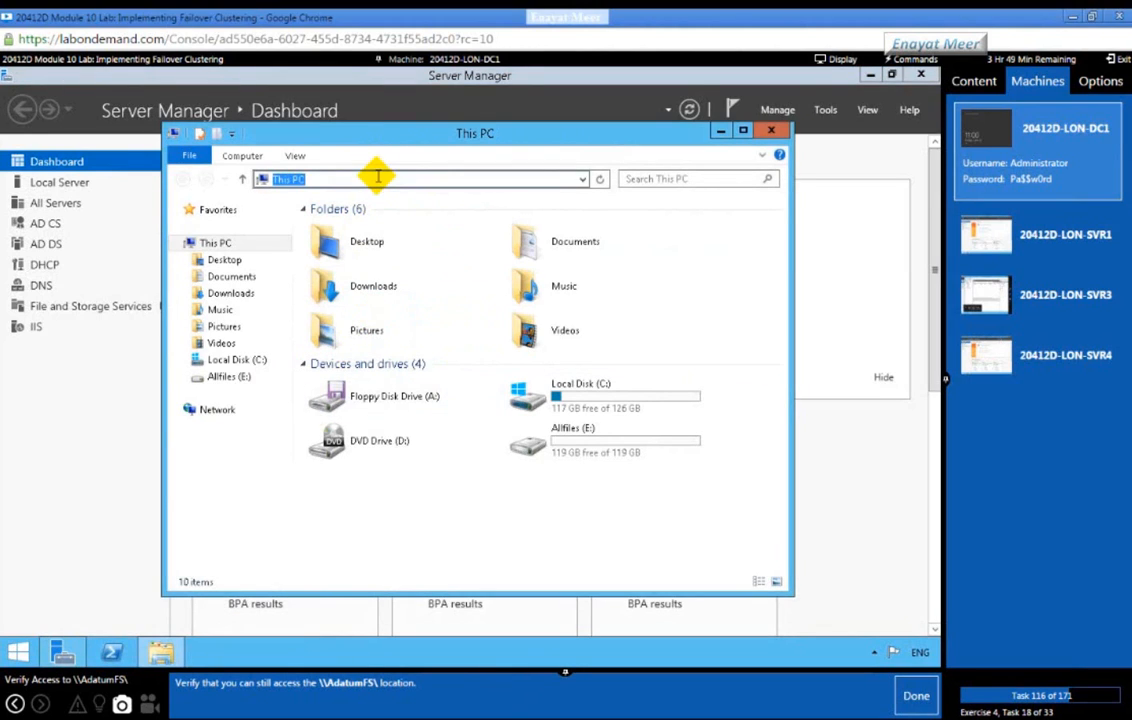
pyautogui.write('\\\\Adatumfs')
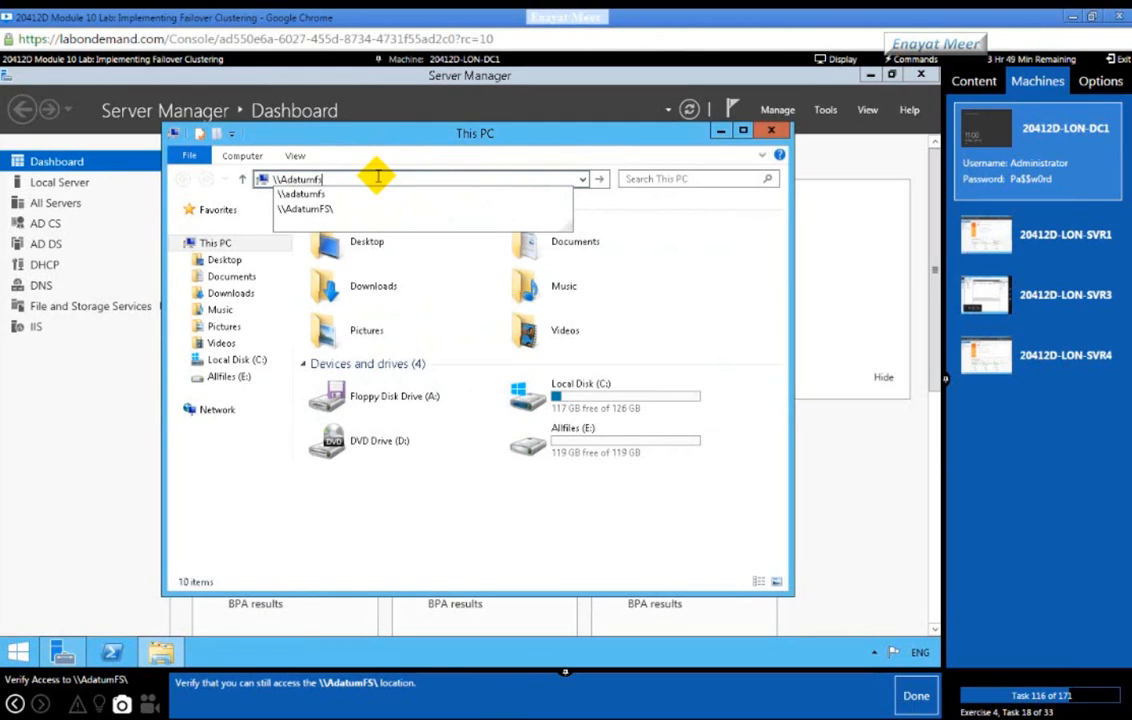
pyautogui.press('Return')
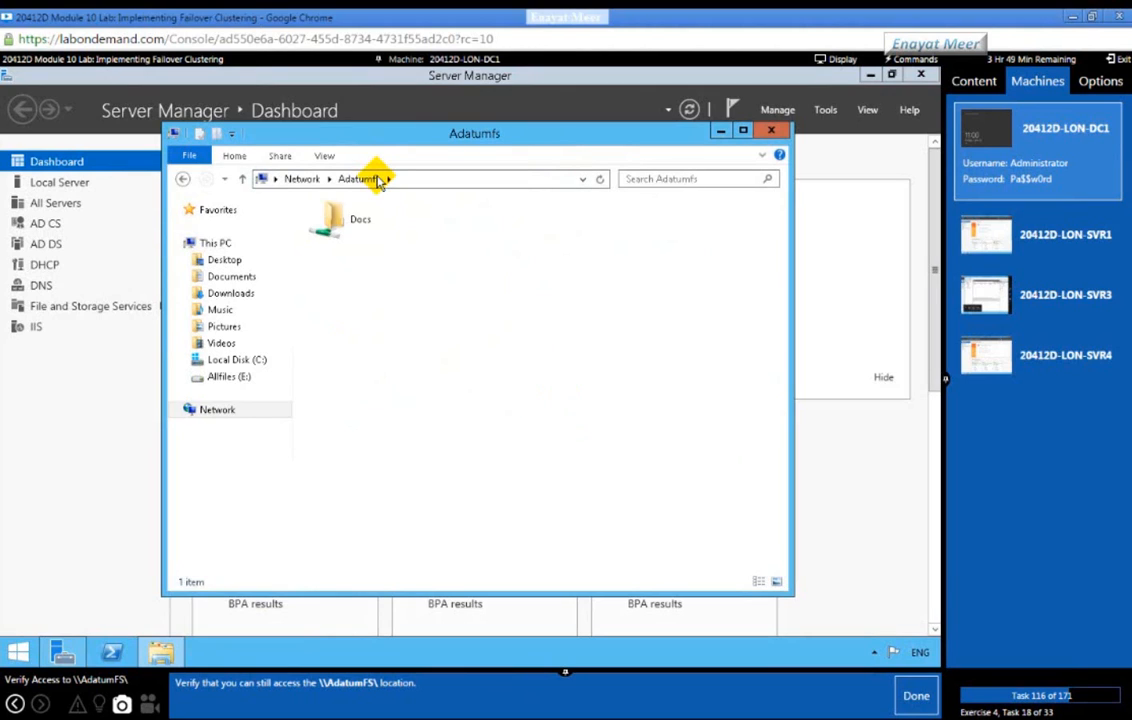
pyautogui.doubleClick(332, 220)
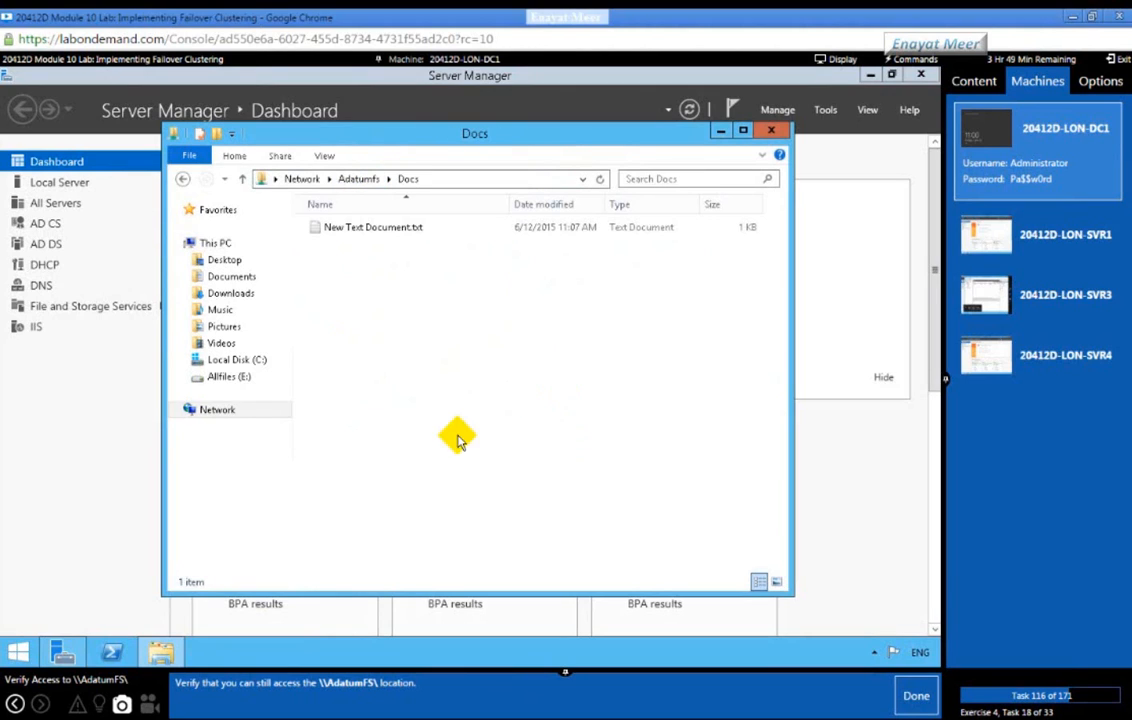
pyautogui.click(915, 696)
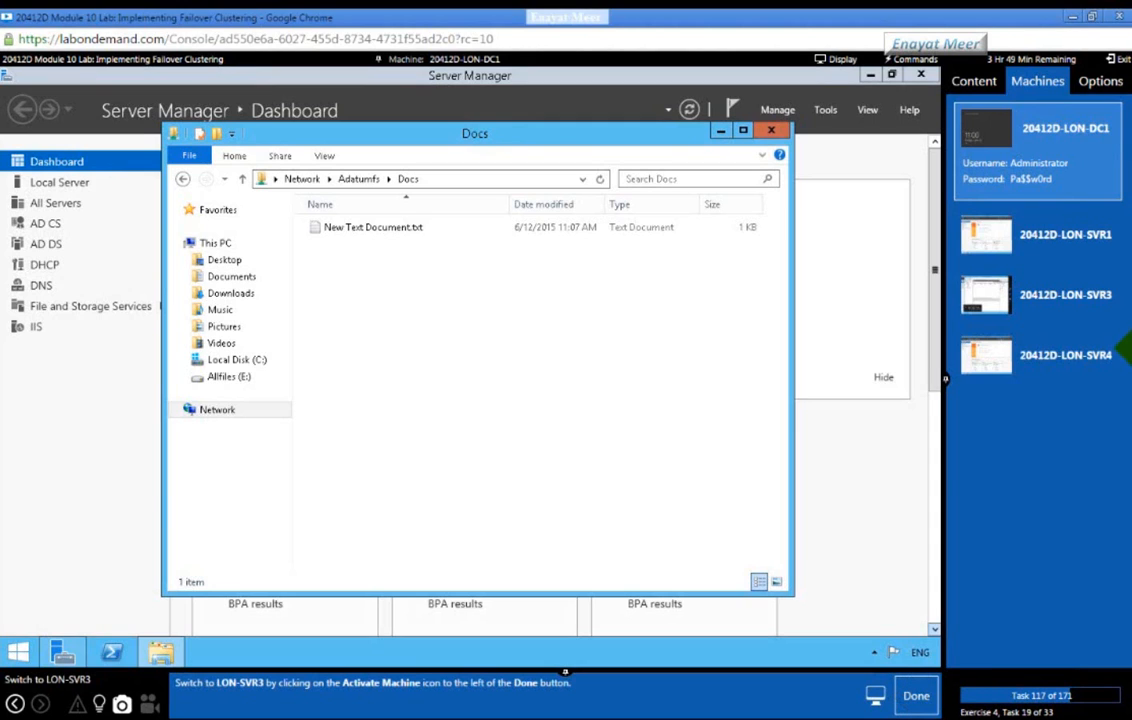
# Step: Switch the console to LON-SVR3 and show Cluster1's Nodes list
pyautogui.click(1052, 313)
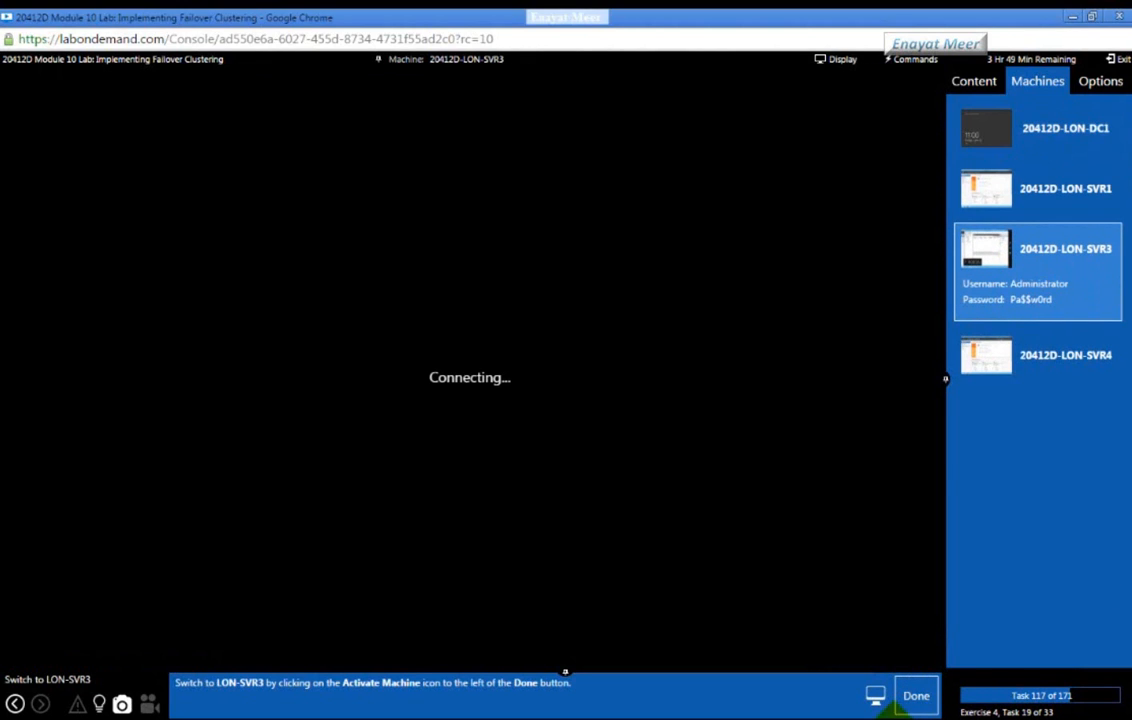
pyautogui.click(917, 698)
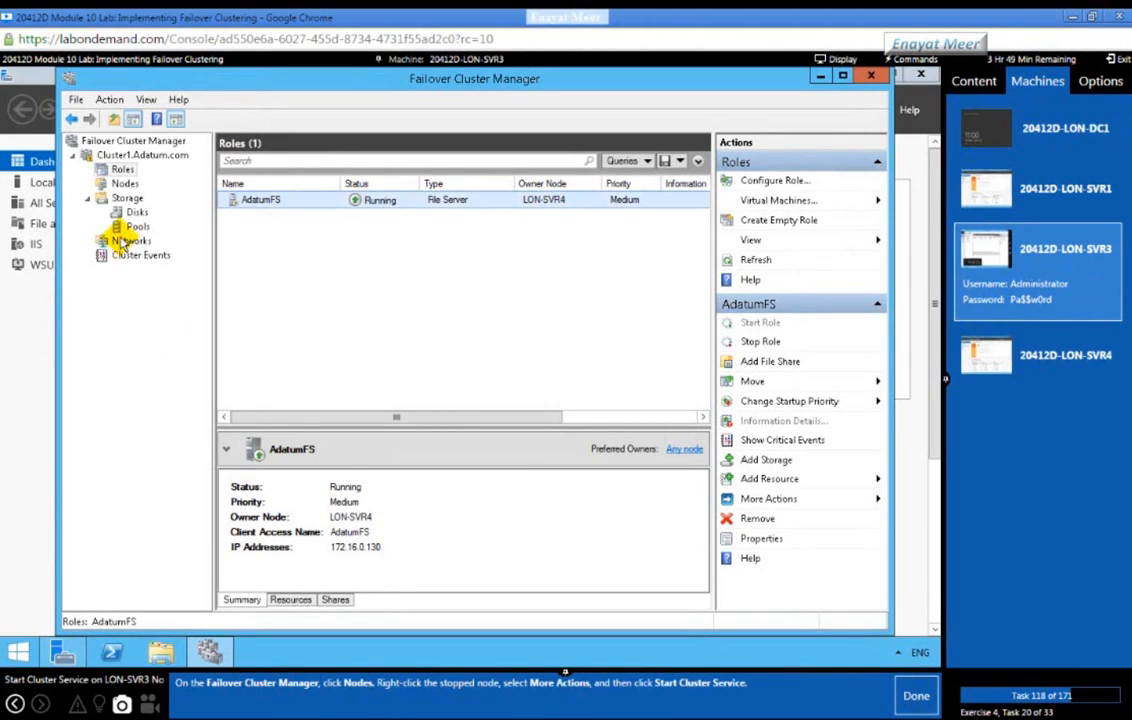
pyautogui.click(123, 184)
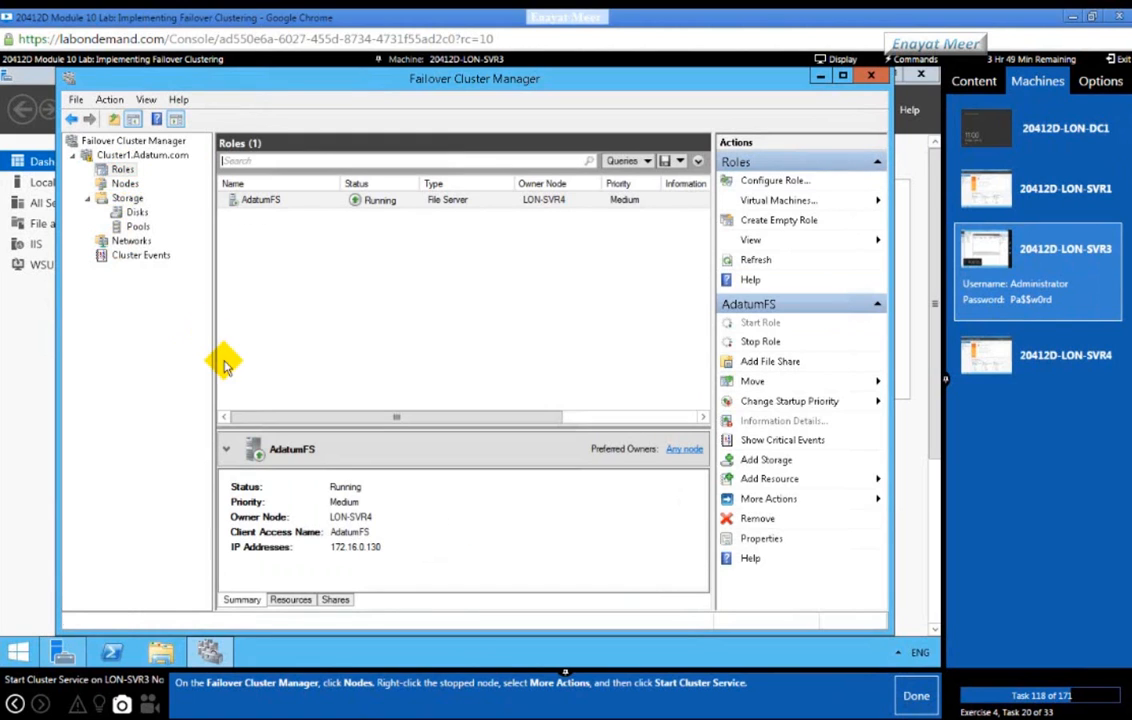
pyautogui.click(123, 184)
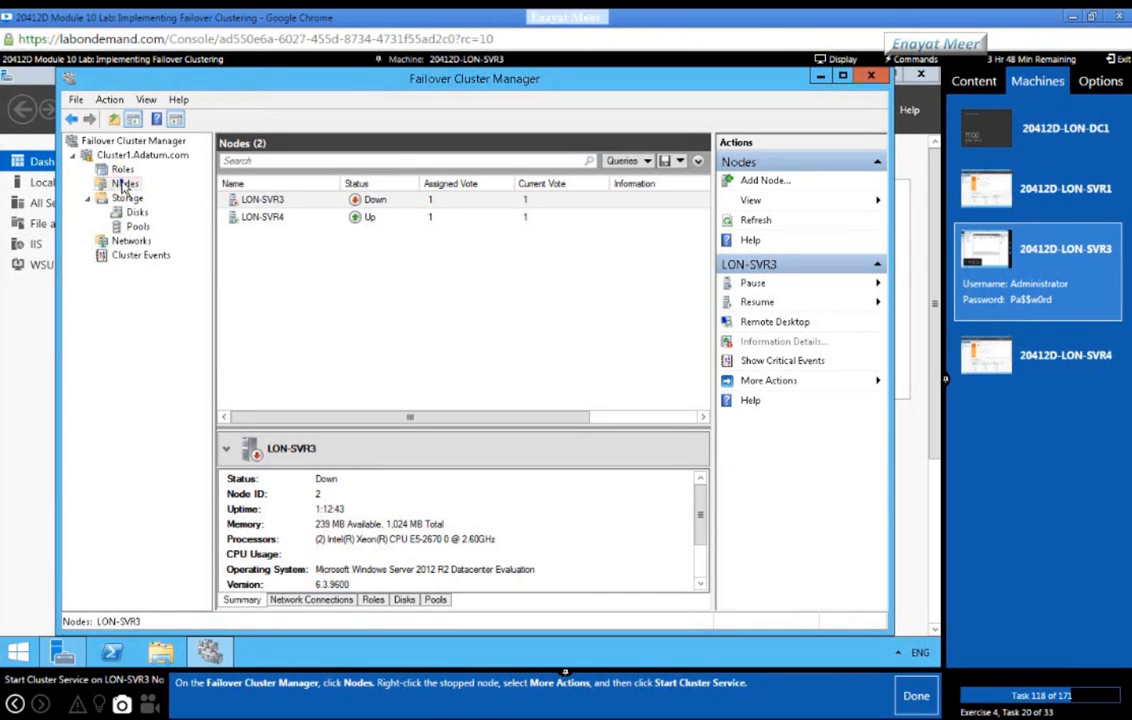
pyautogui.rightClick(123, 186)
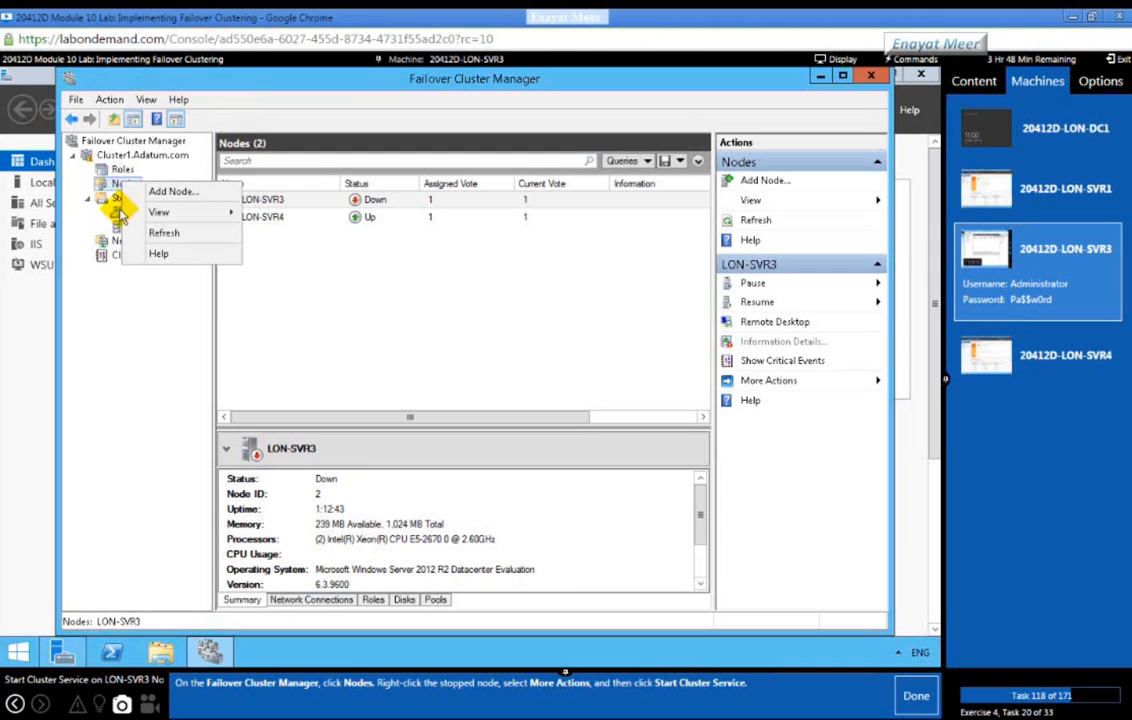
pyautogui.click(110, 296)
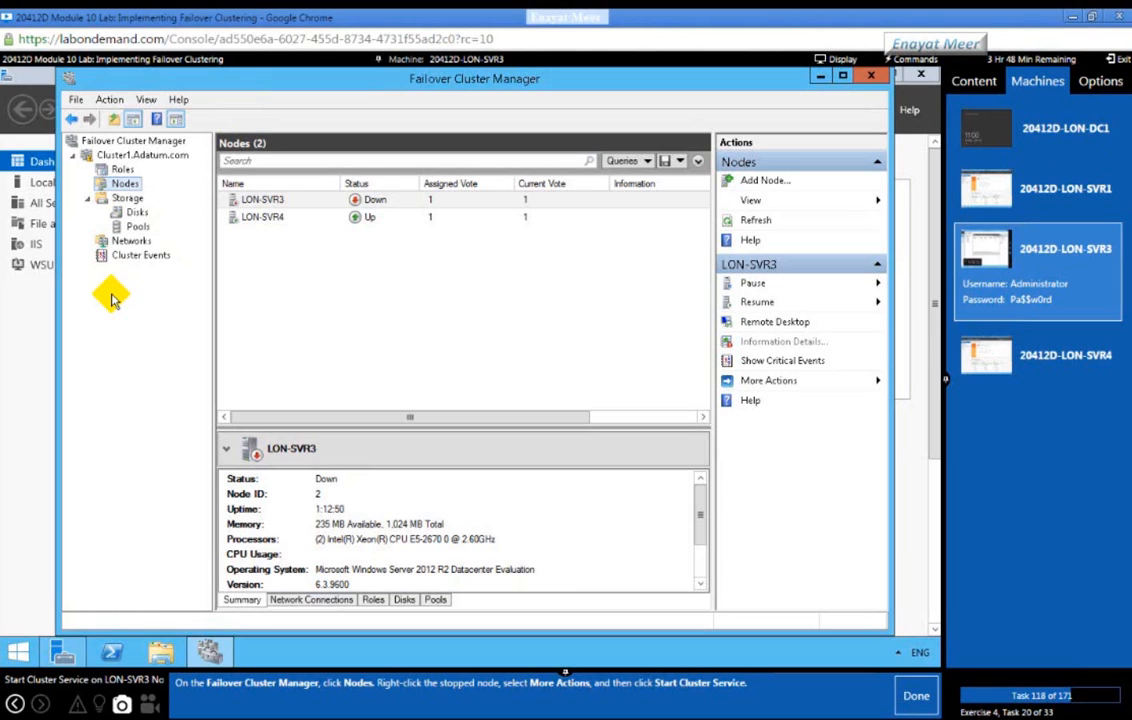
# Step: Start the cluster service on the stopped LON-SVR3 node via More Actions
pyautogui.rightClick(265, 199)
pyautogui.click(269, 201)
pyautogui.rightClick(271, 202)
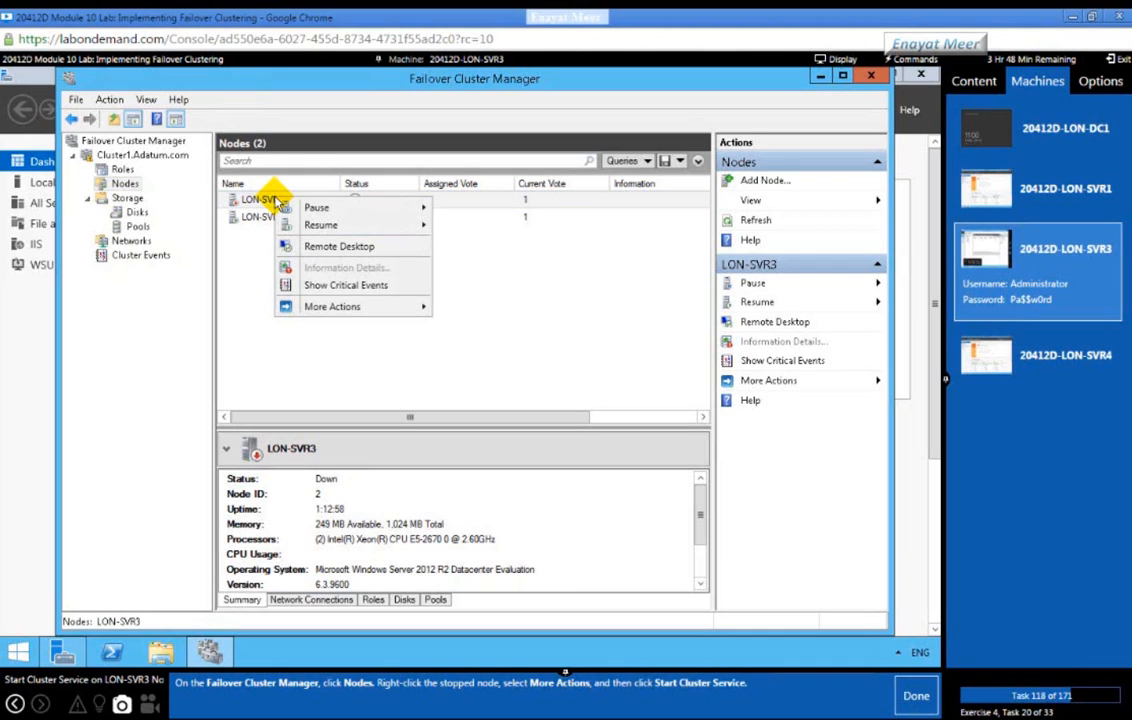
pyautogui.moveTo(350, 309)
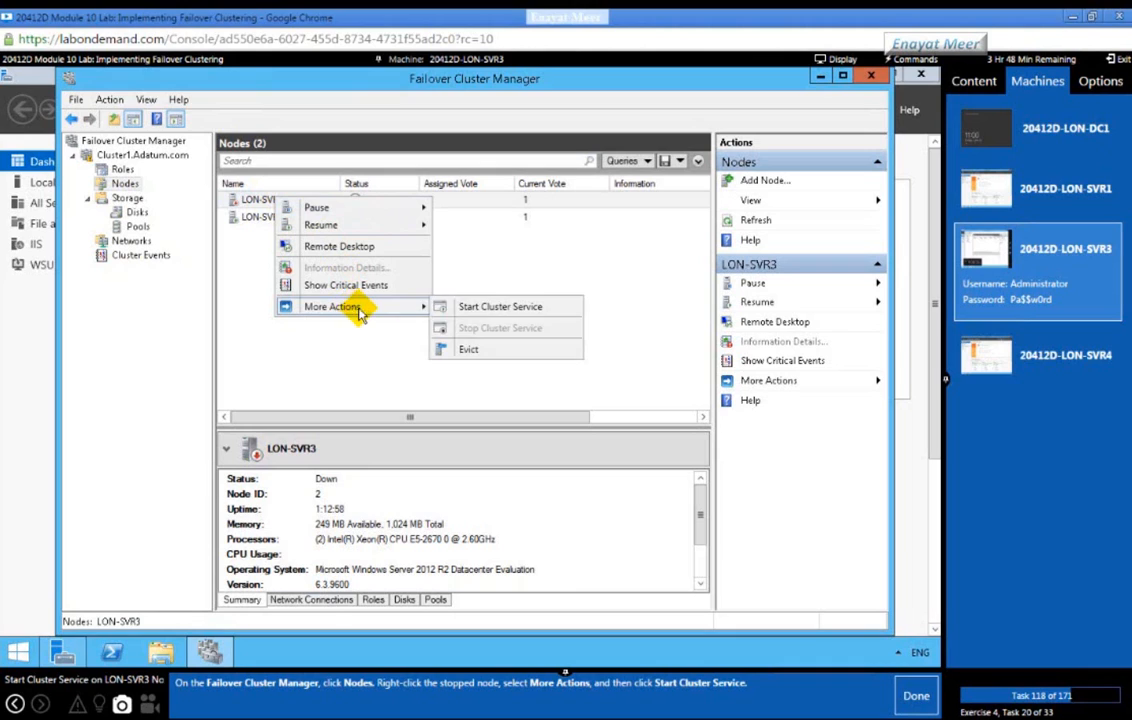
pyautogui.click(498, 309)
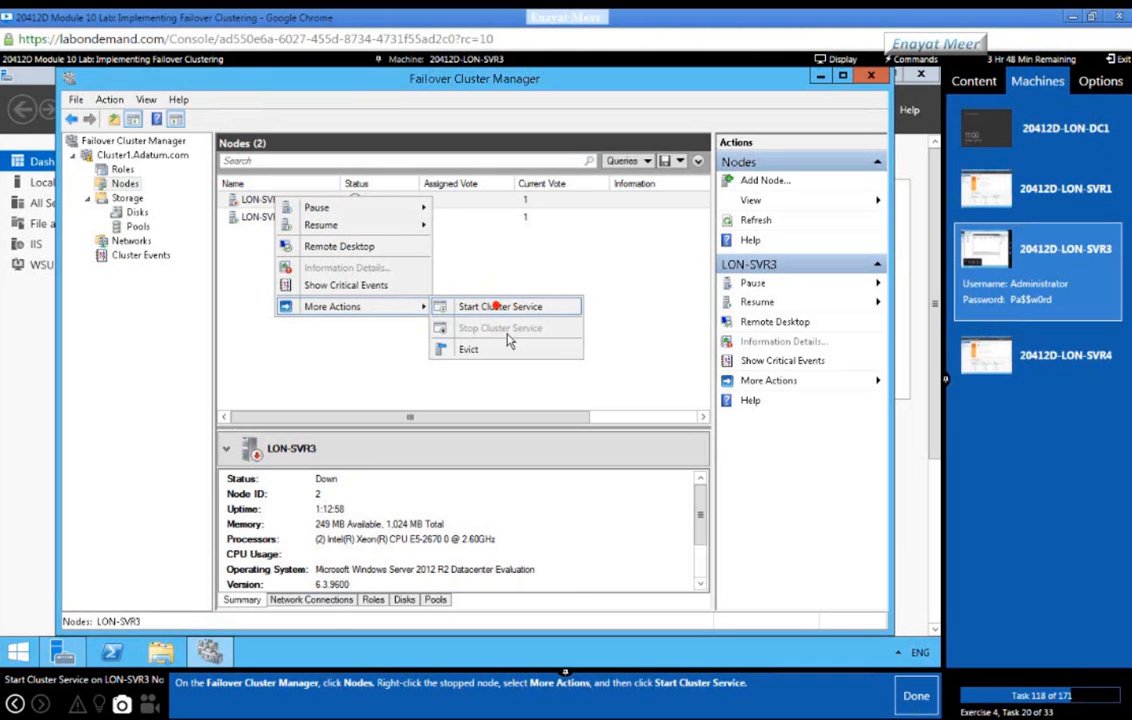
pyautogui.click(916, 697)
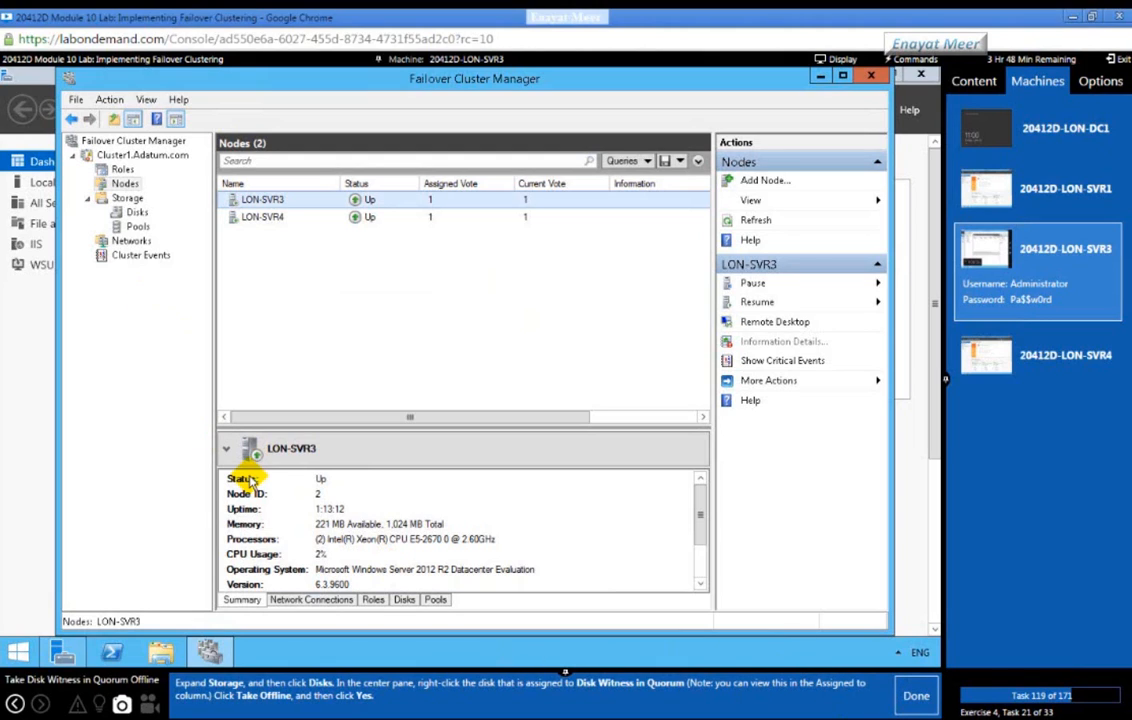
# Step: Take the quorum witness Cluster Disk 1 offline from the cluster's disks and mark the task done
pyautogui.click(135, 212)
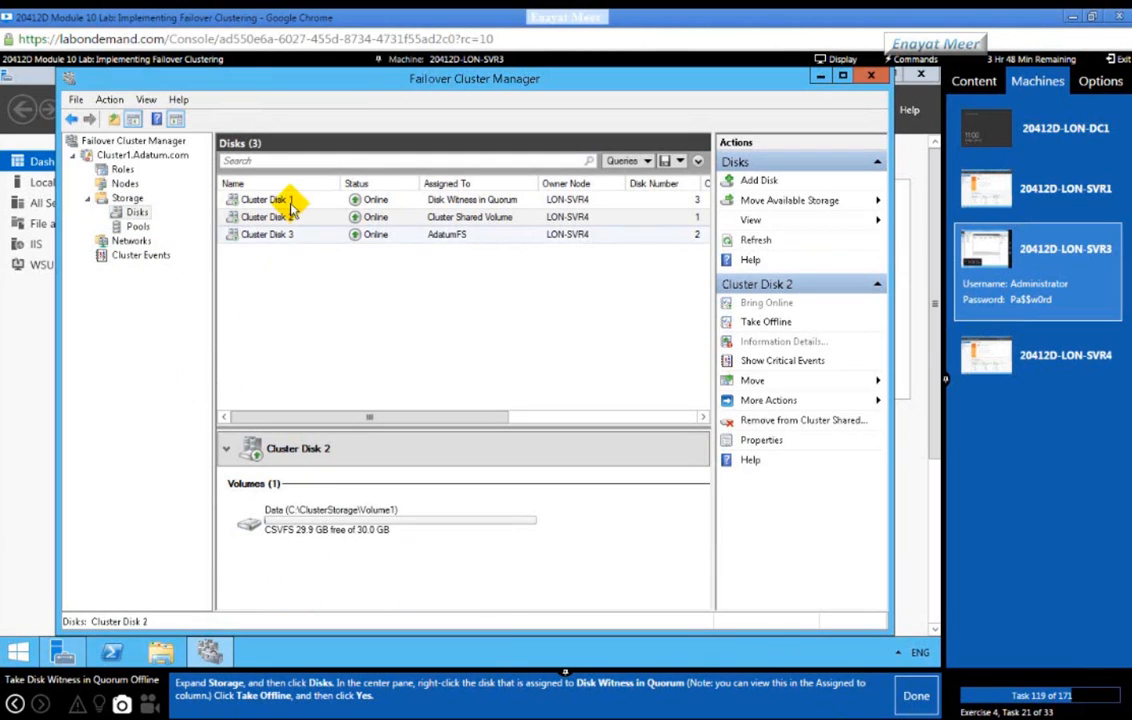
pyautogui.click(441, 200)
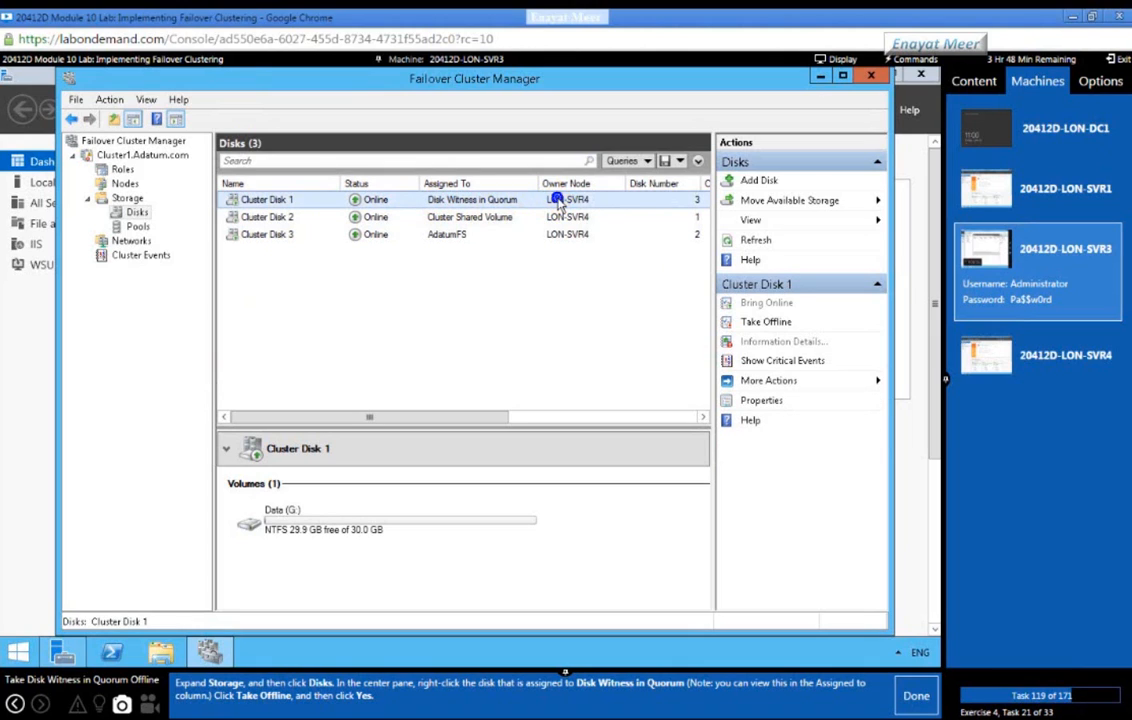
pyautogui.rightClick(557, 204)
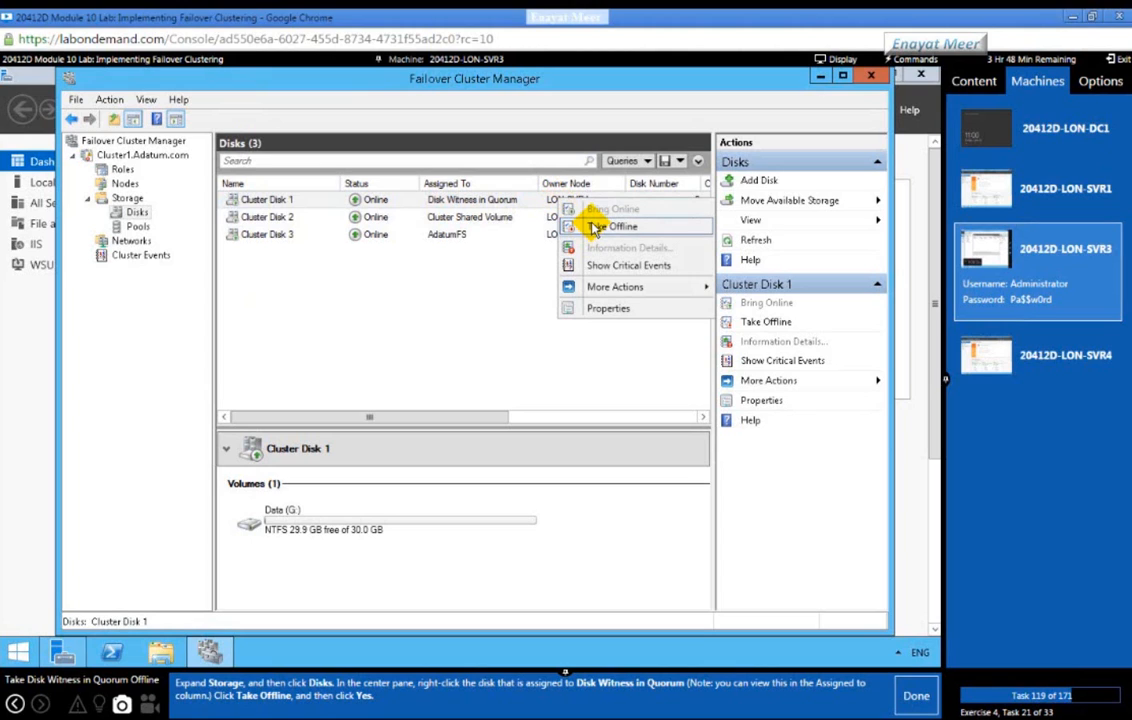
pyautogui.click(593, 228)
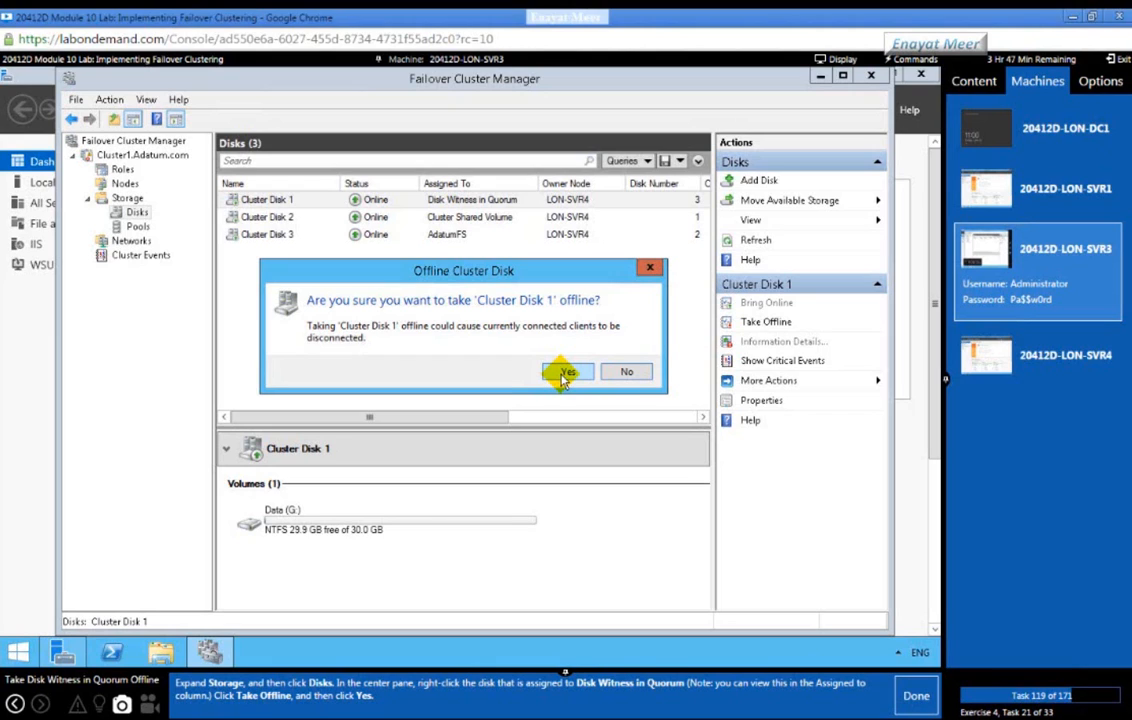
pyautogui.click(565, 374)
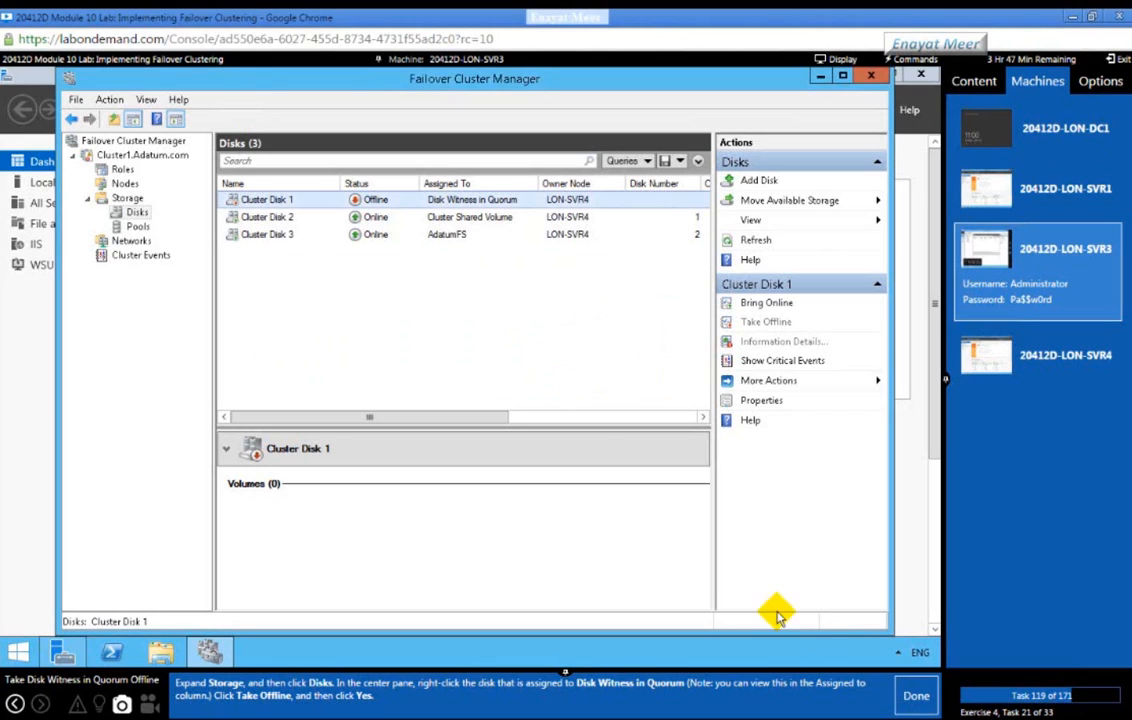
pyautogui.click(915, 697)
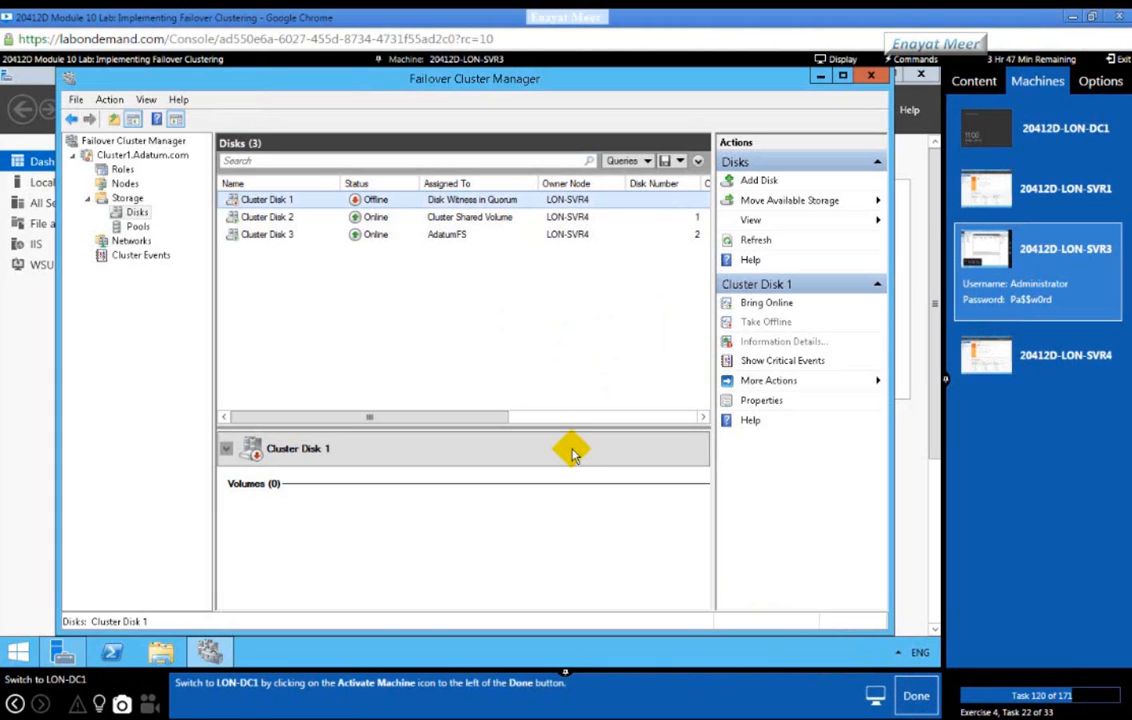
# Step: On LON-DC1, open \\adatumfs to confirm the Docs share is reachable, then return to LON-SVR3
pyautogui.click(1040, 150)
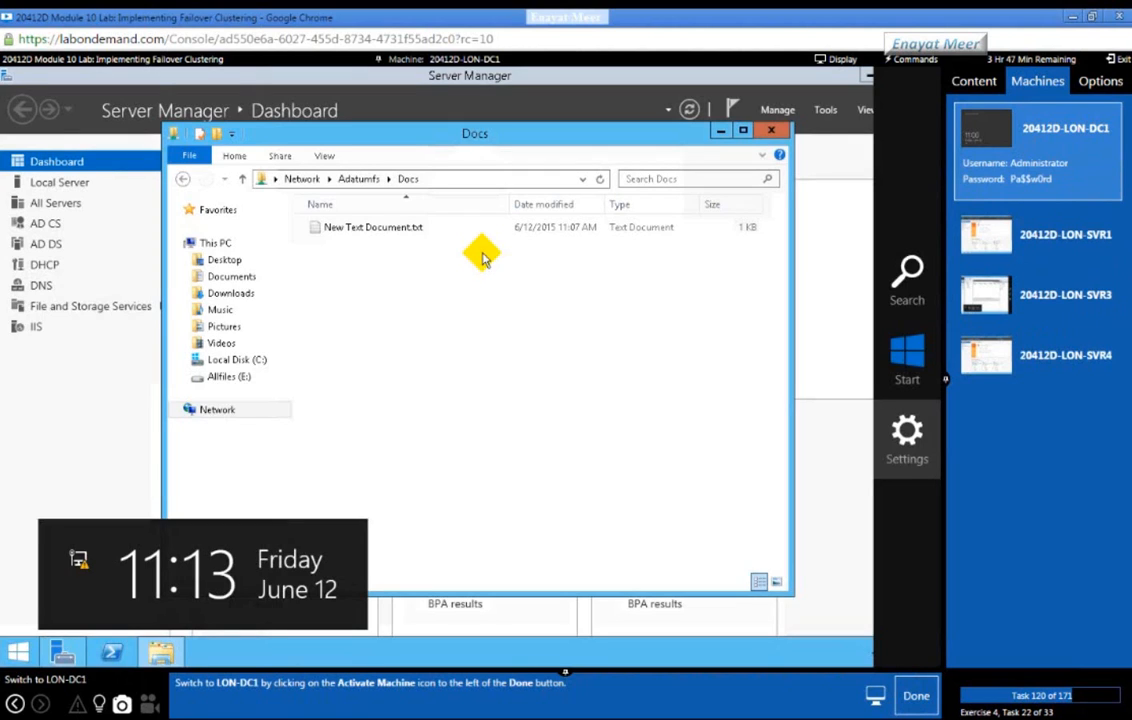
pyautogui.click(917, 698)
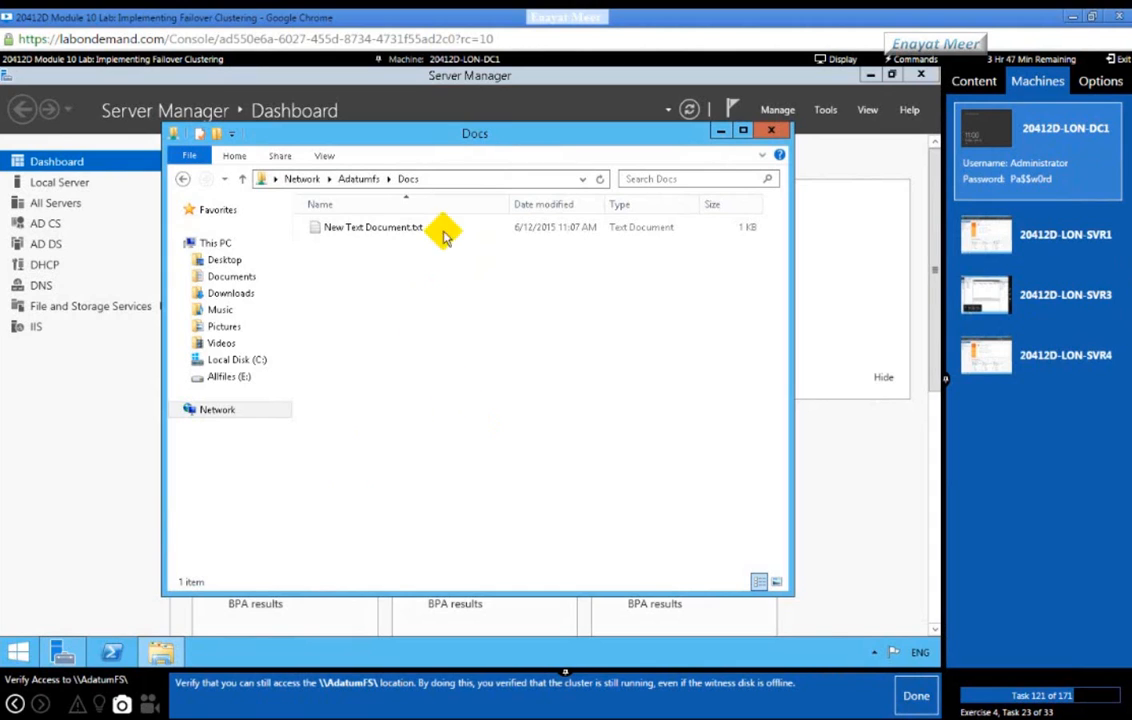
pyautogui.click(536, 180)
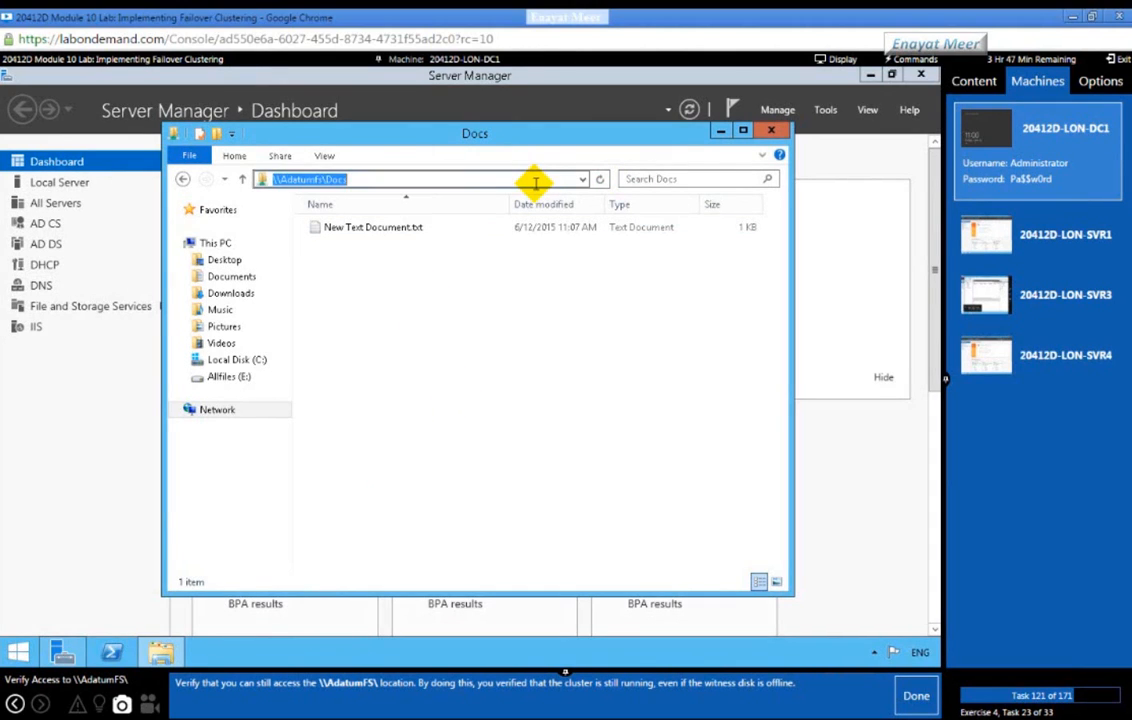
pyautogui.write('\\\\')
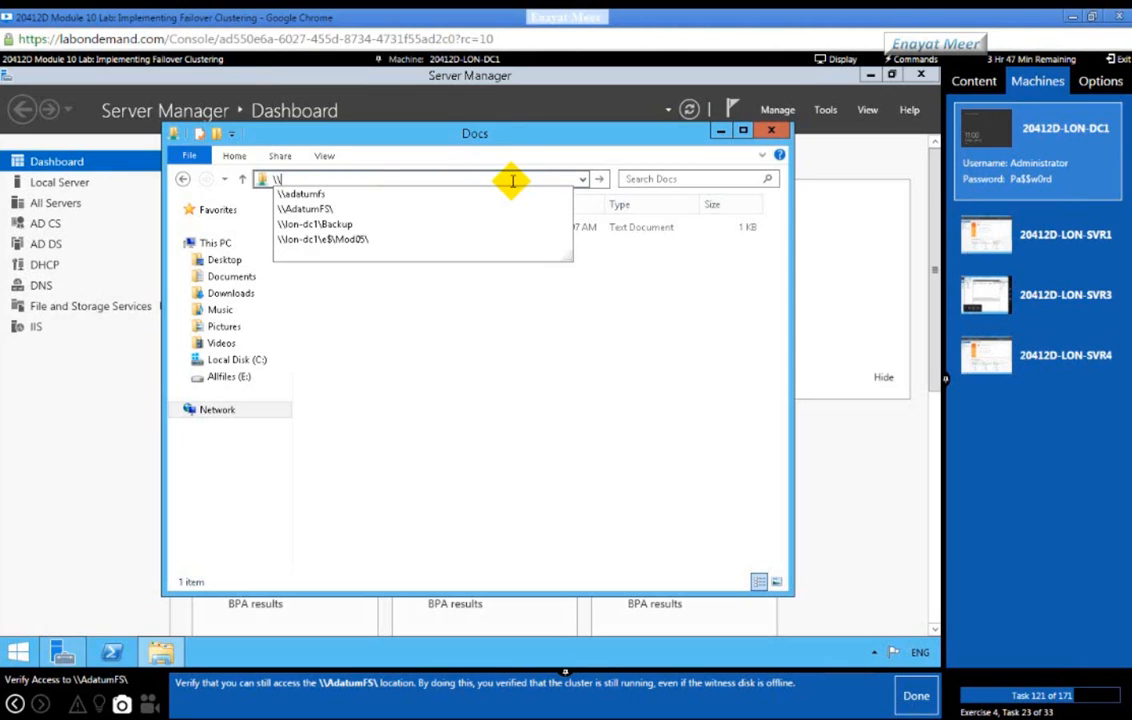
pyautogui.write('adatumfs')
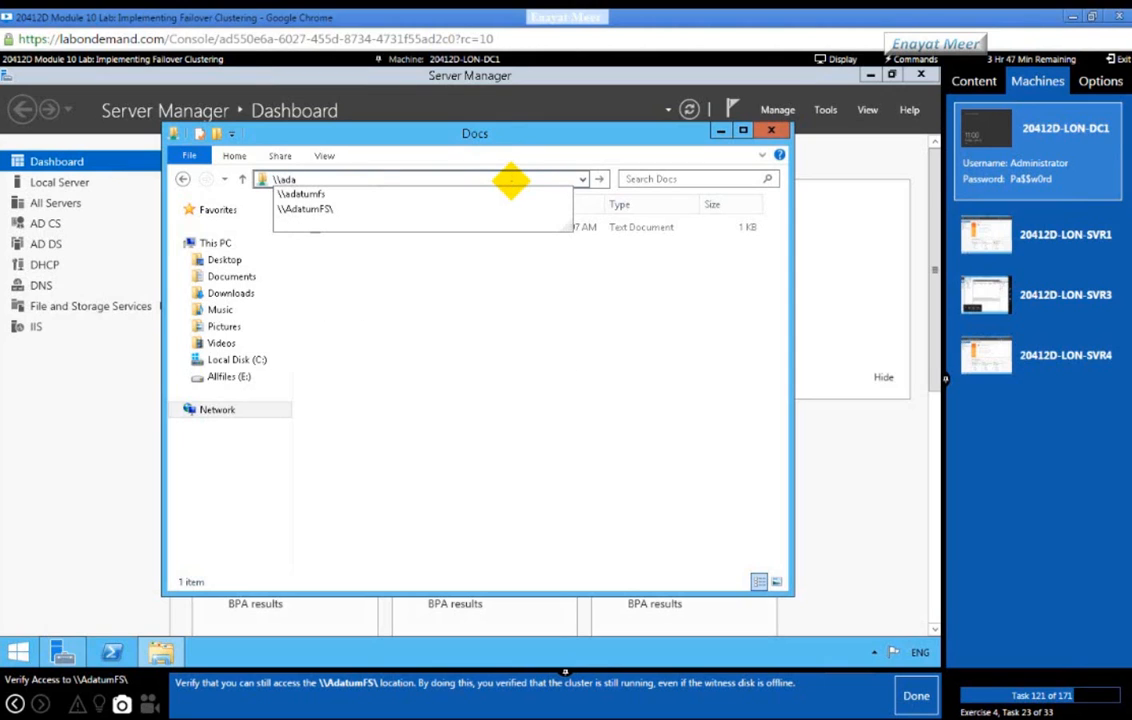
pyautogui.press('Return')
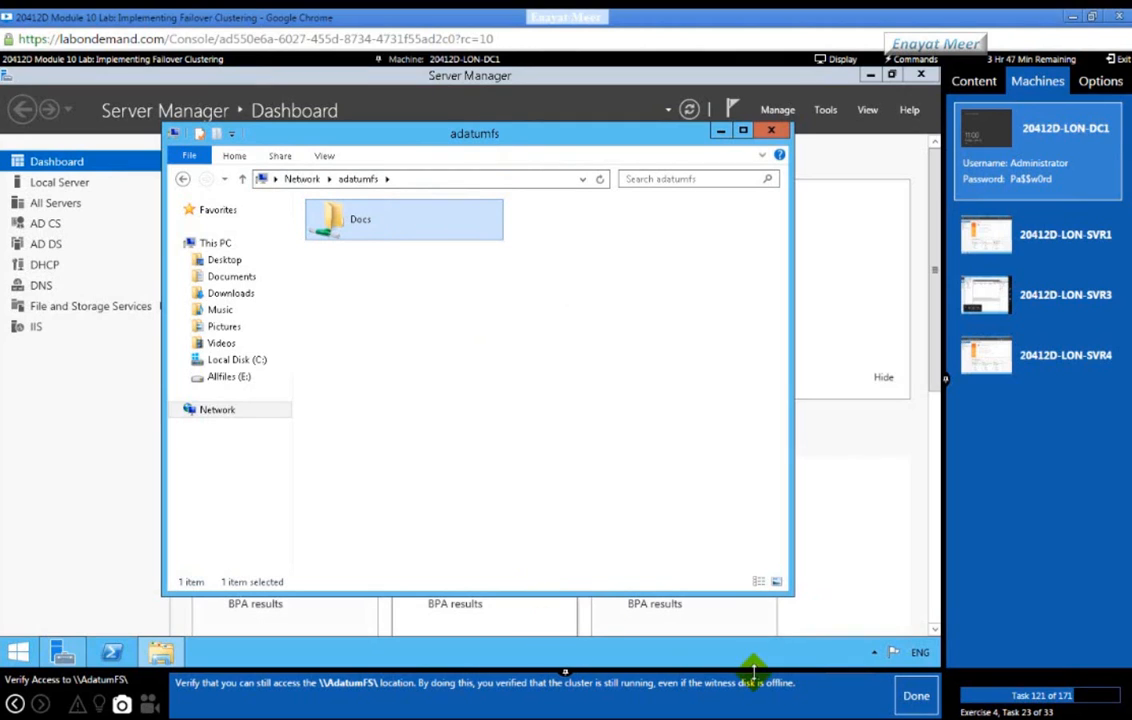
pyautogui.click(907, 700)
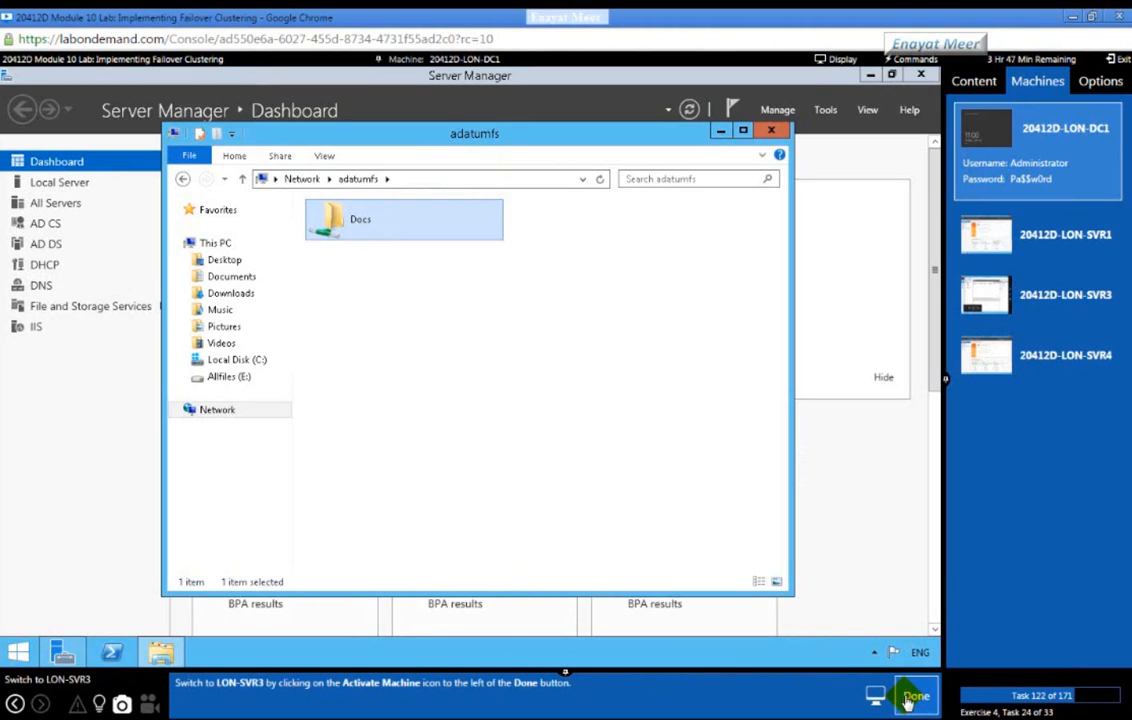
pyautogui.click(1067, 293)
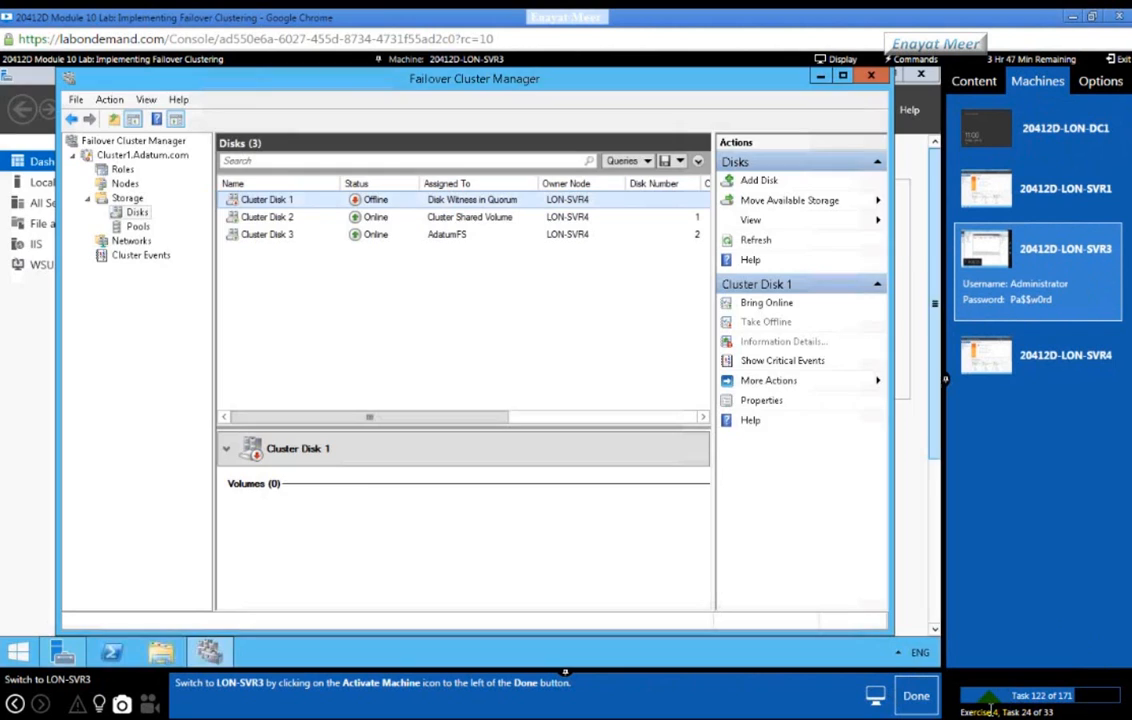
# Step: Bring Cluster Disk 1 back online so Data (G:) is available, marking each lab task done
pyautogui.click(925, 698)
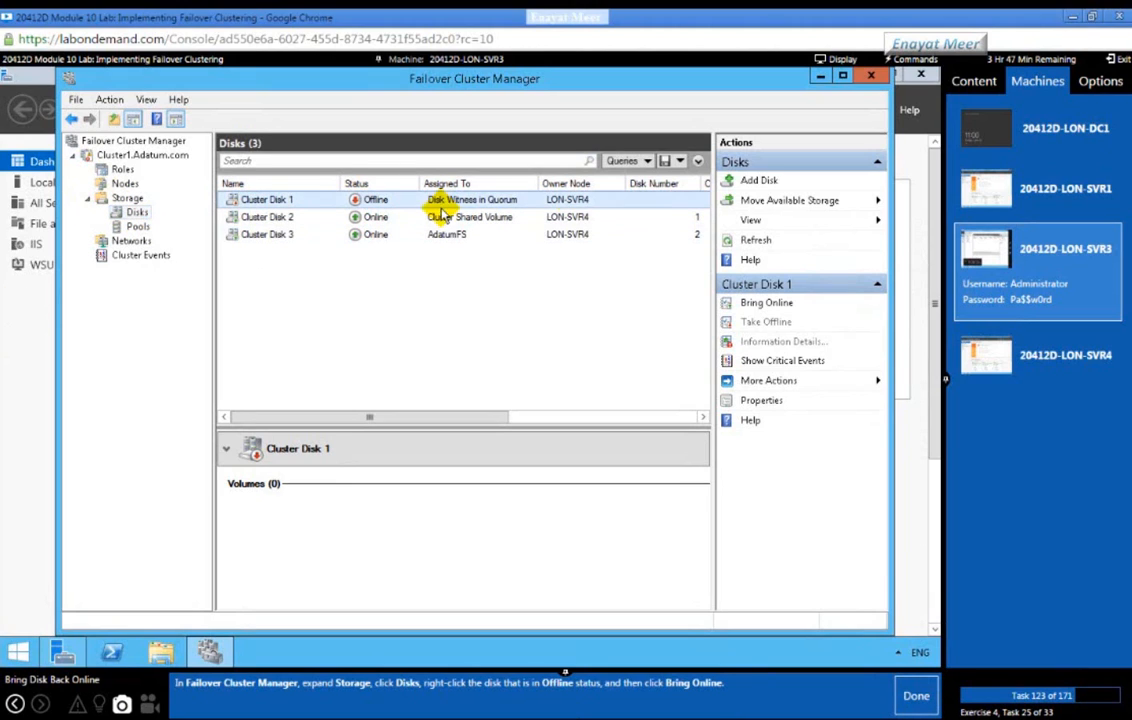
pyautogui.rightClick(586, 199)
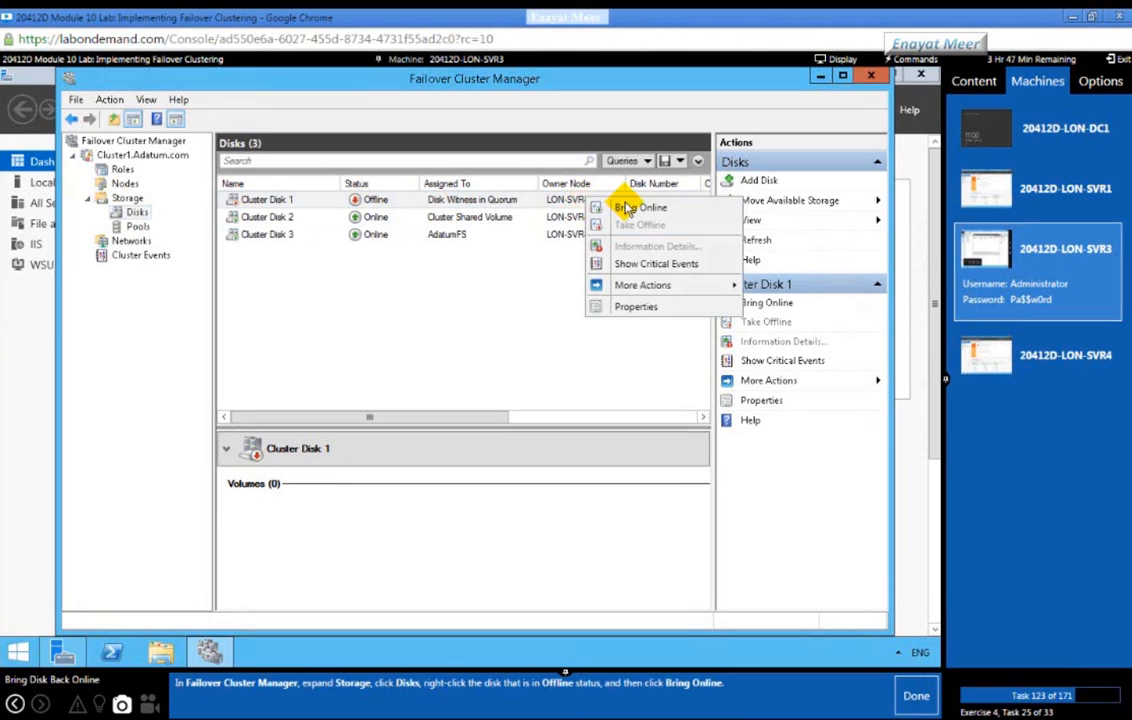
pyautogui.click(629, 210)
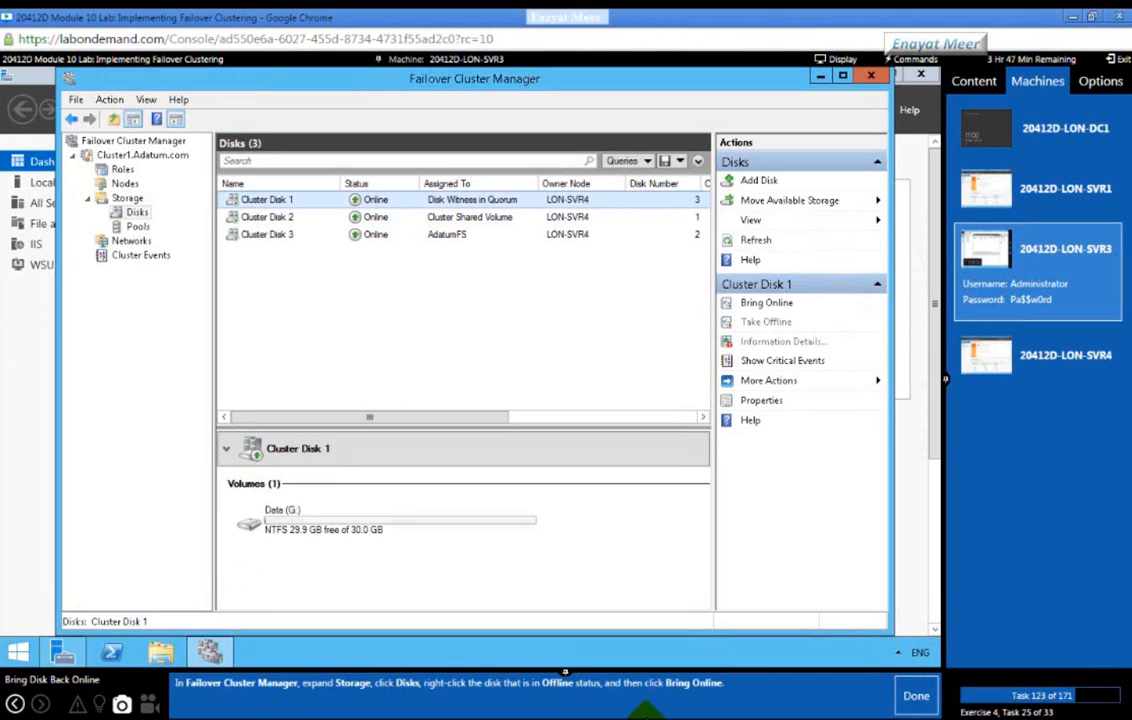
pyautogui.click(916, 700)
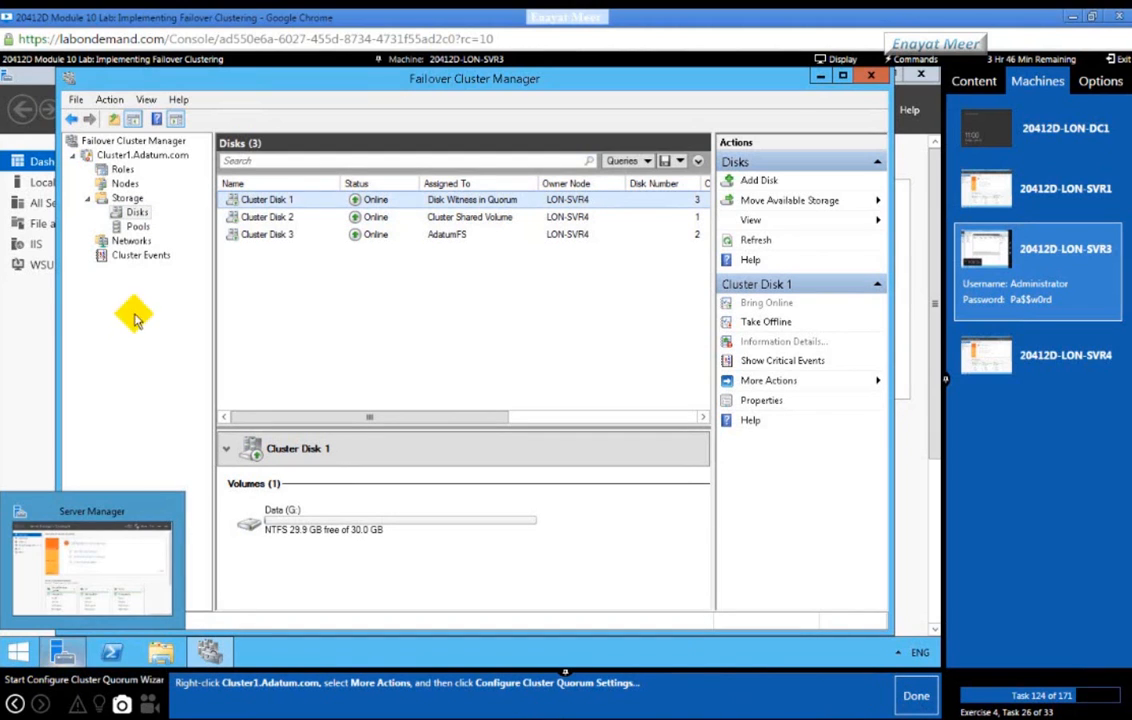
# Step: Check Cluster1's Nodes and Roles to confirm both nodes are up and AdatumFS is running
pyautogui.click(125, 158)
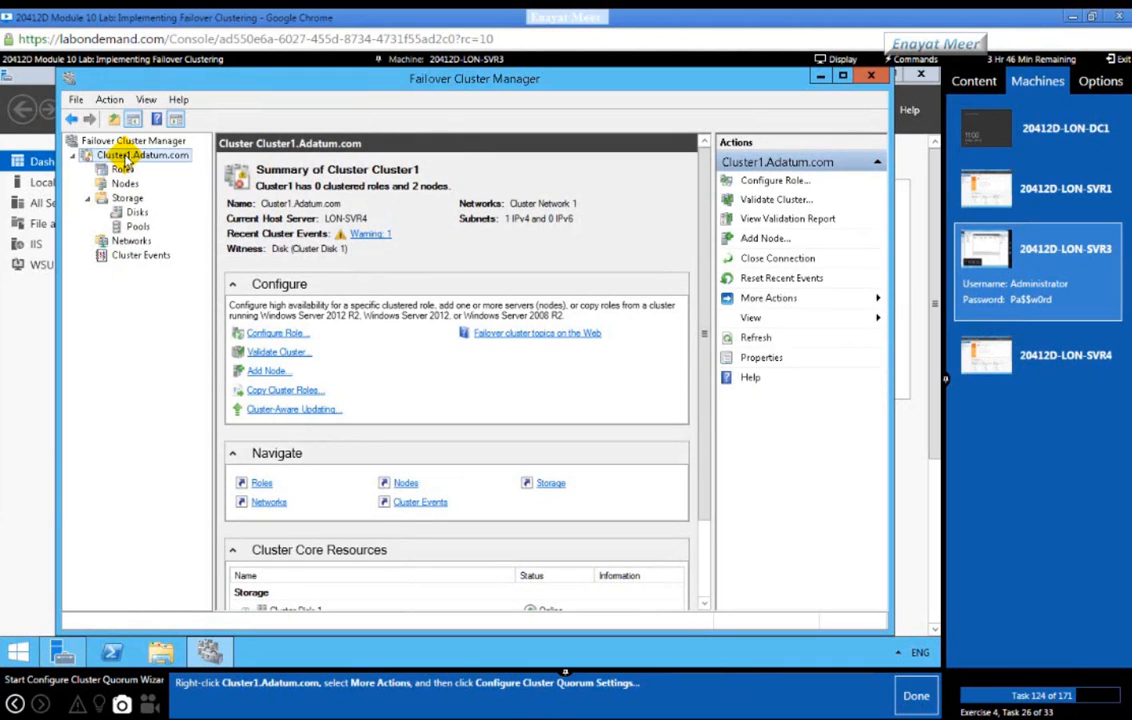
pyautogui.rightClick(125, 158)
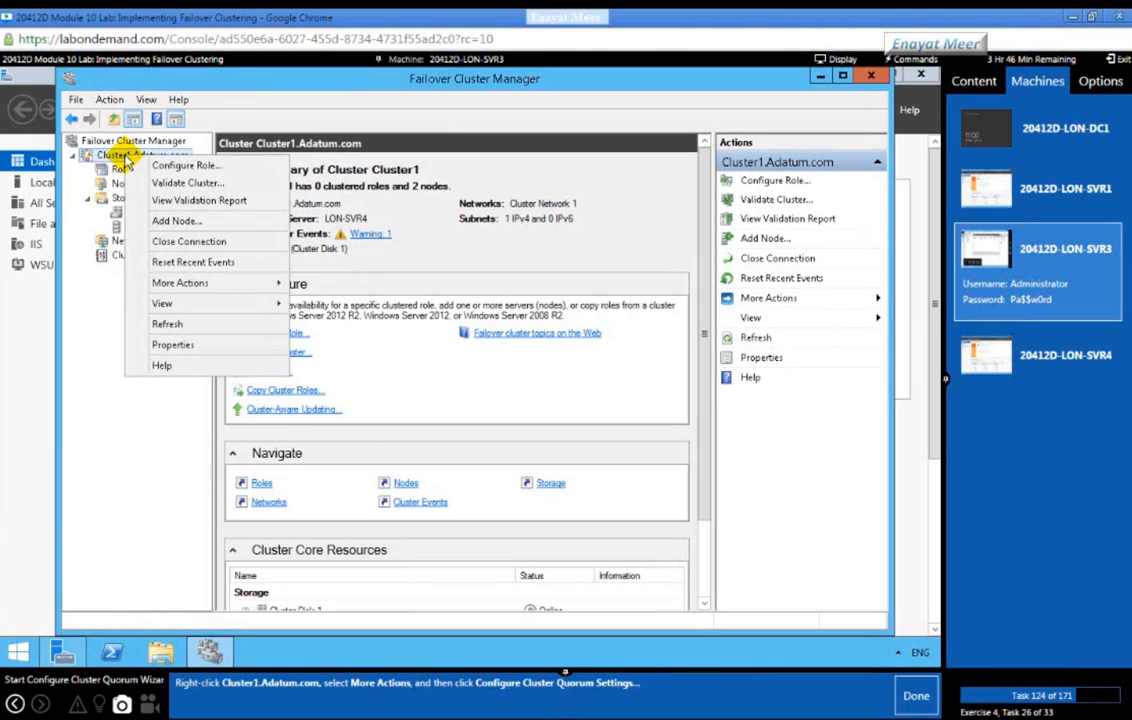
pyautogui.click(104, 386)
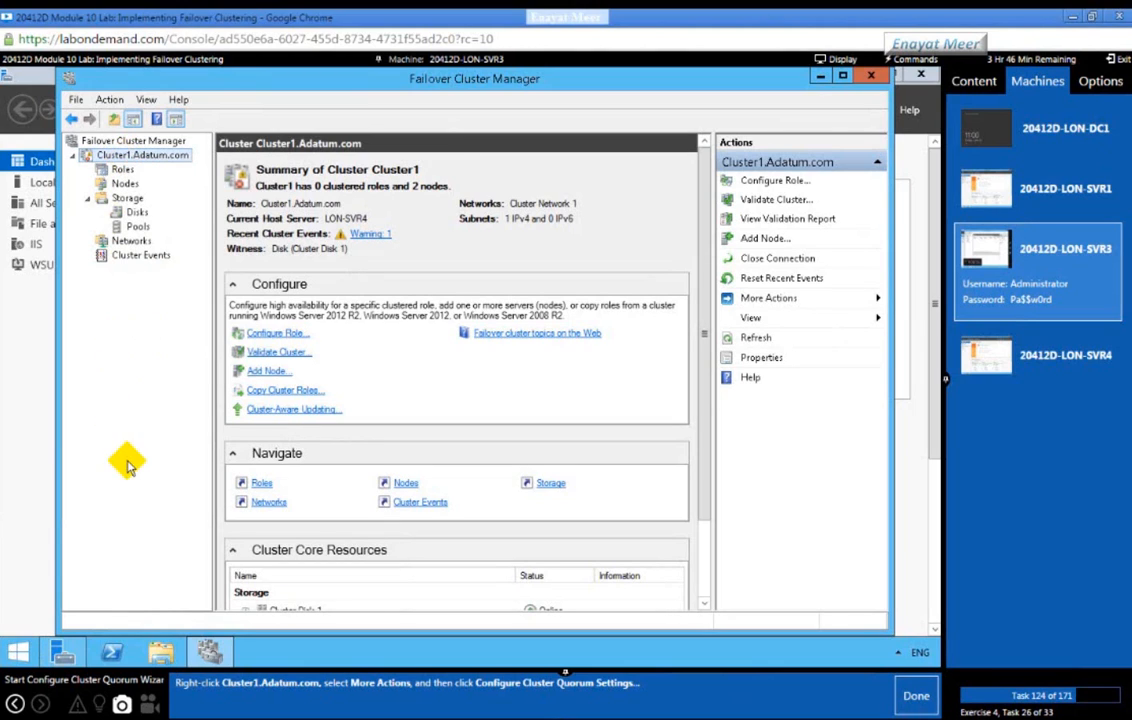
pyautogui.click(124, 184)
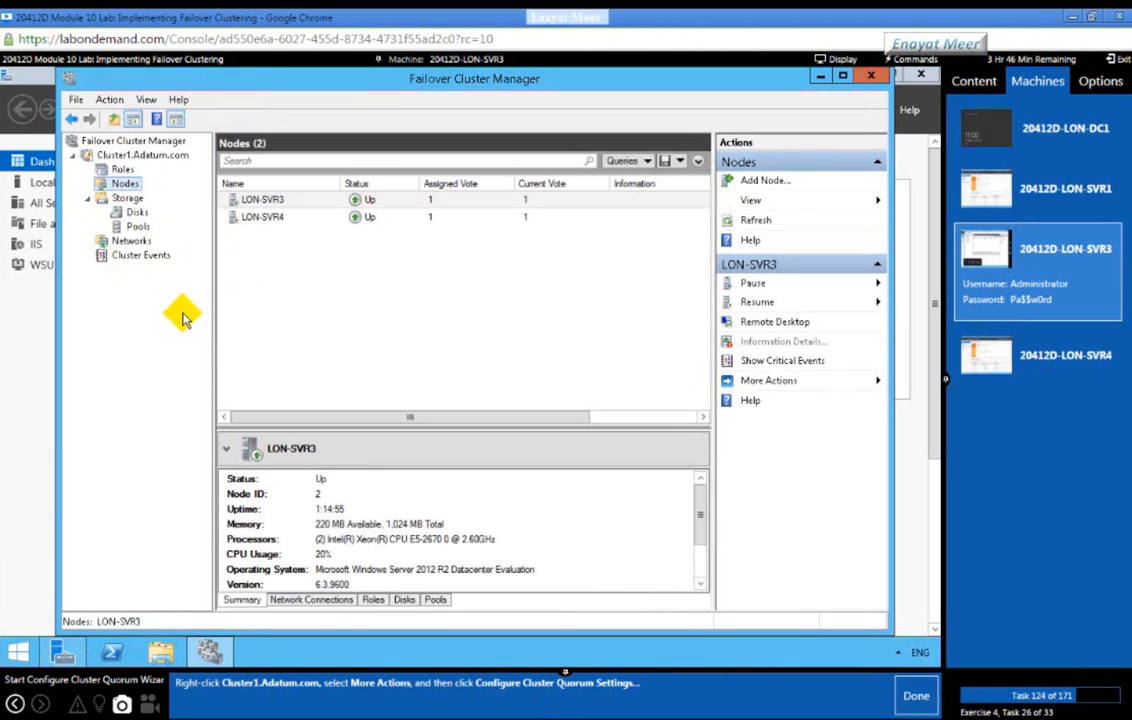
pyautogui.click(121, 171)
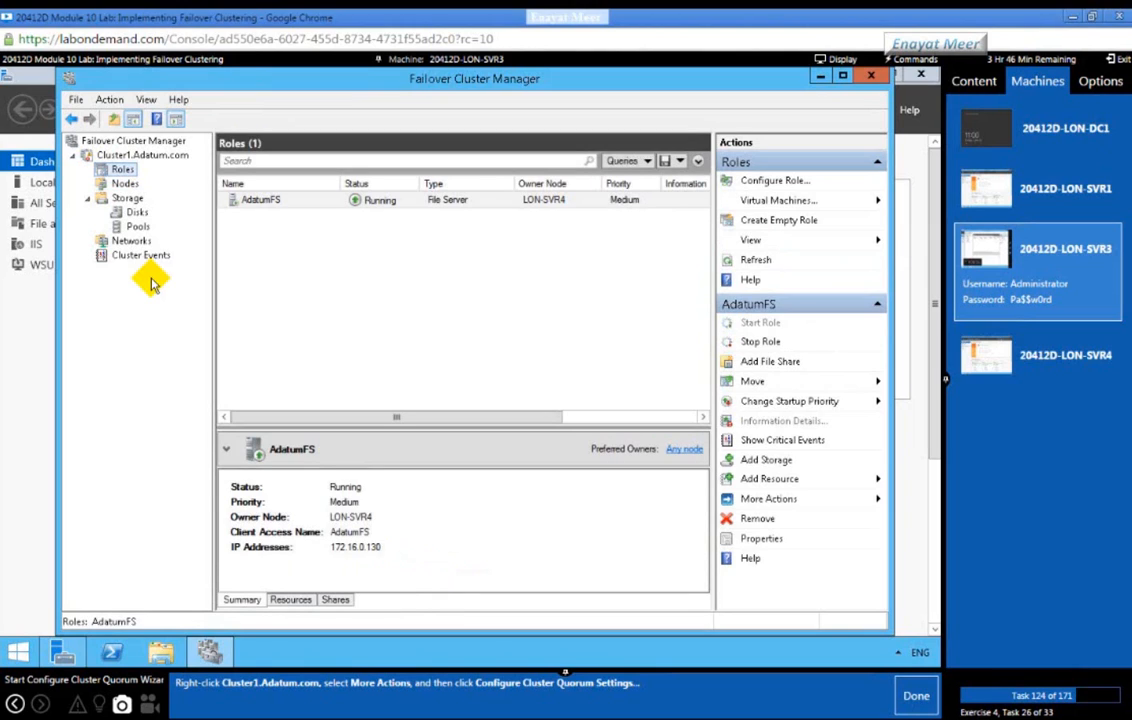
pyautogui.click(140, 155)
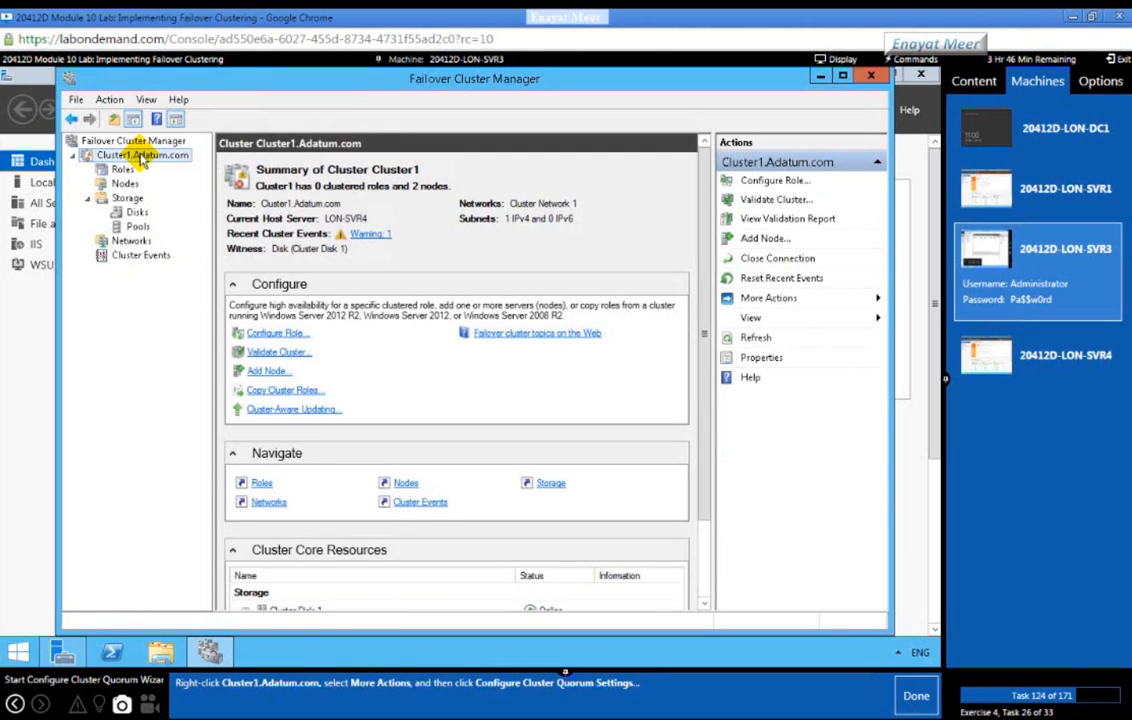
# Step: Launch Configure Cluster Quorum Settings for Cluster1.Adatum.com from More Actions
pyautogui.rightClick(141, 158)
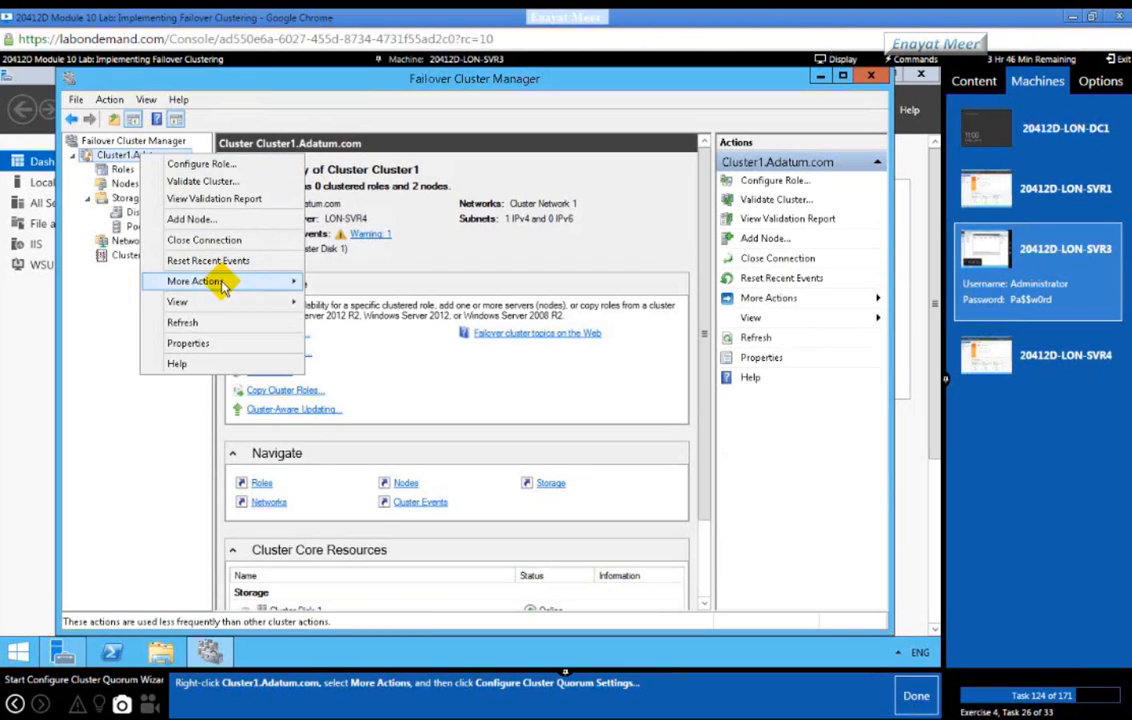
pyautogui.moveTo(222, 284)
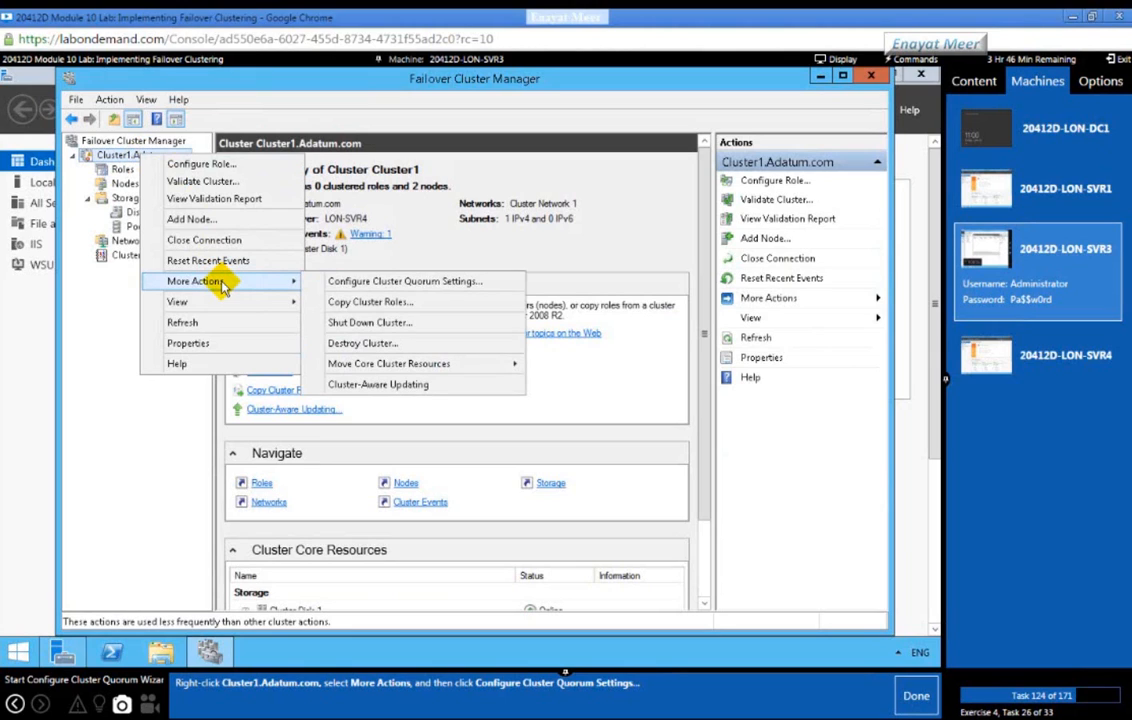
pyautogui.click(381, 285)
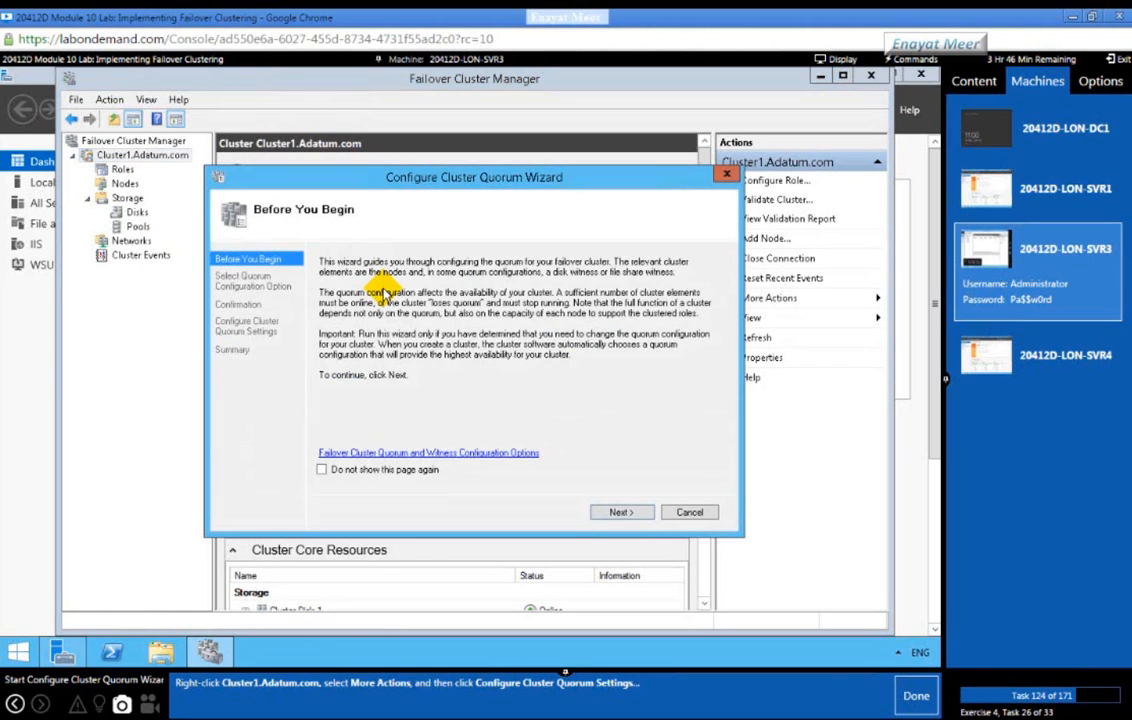
# Step: Select Advanced quorum configuration in the wizard and proceed to voting configuration with All Nodes voting
pyautogui.click(916, 697)
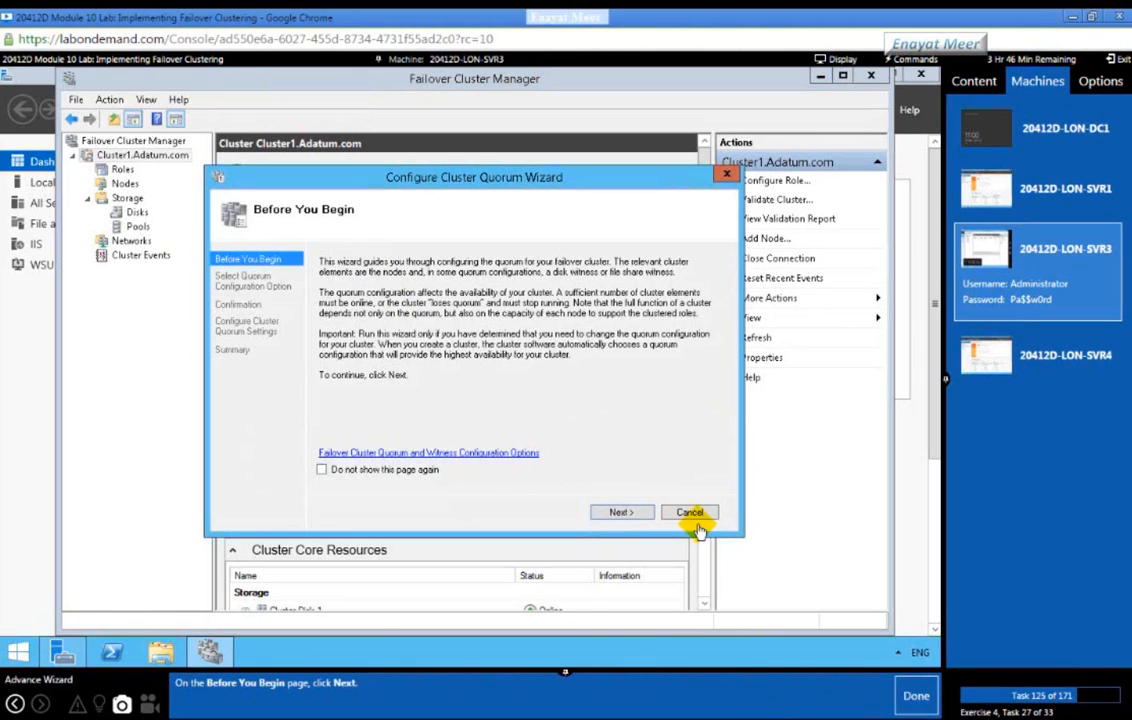
pyautogui.click(638, 513)
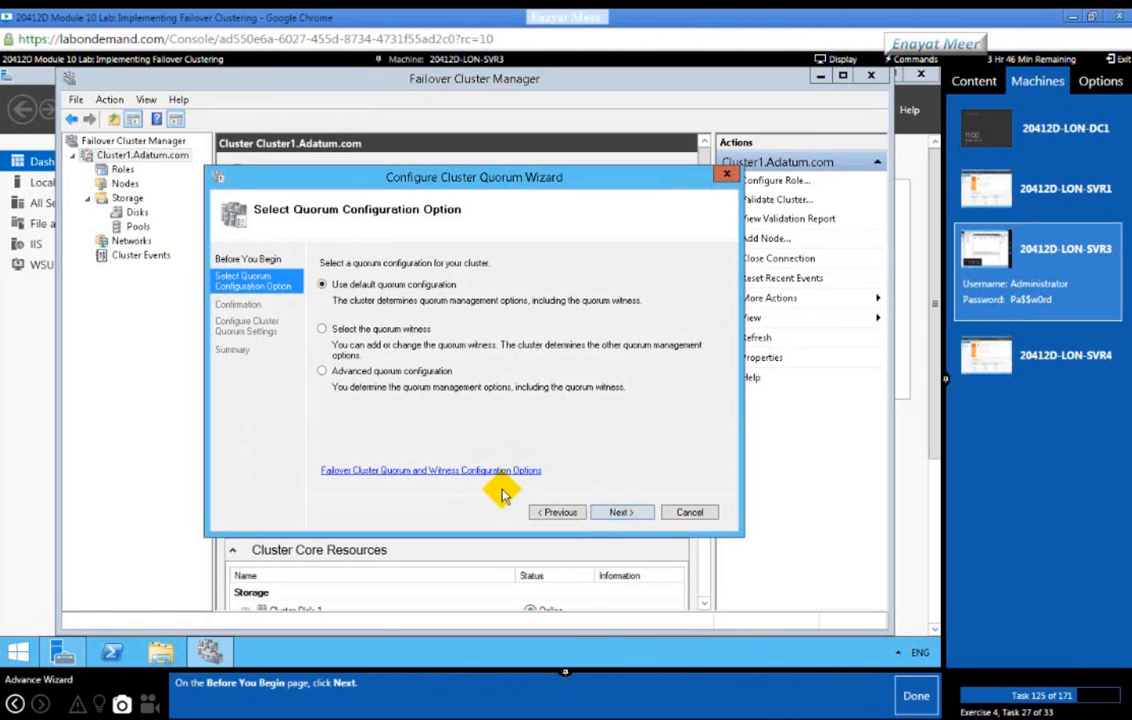
pyautogui.click(916, 697)
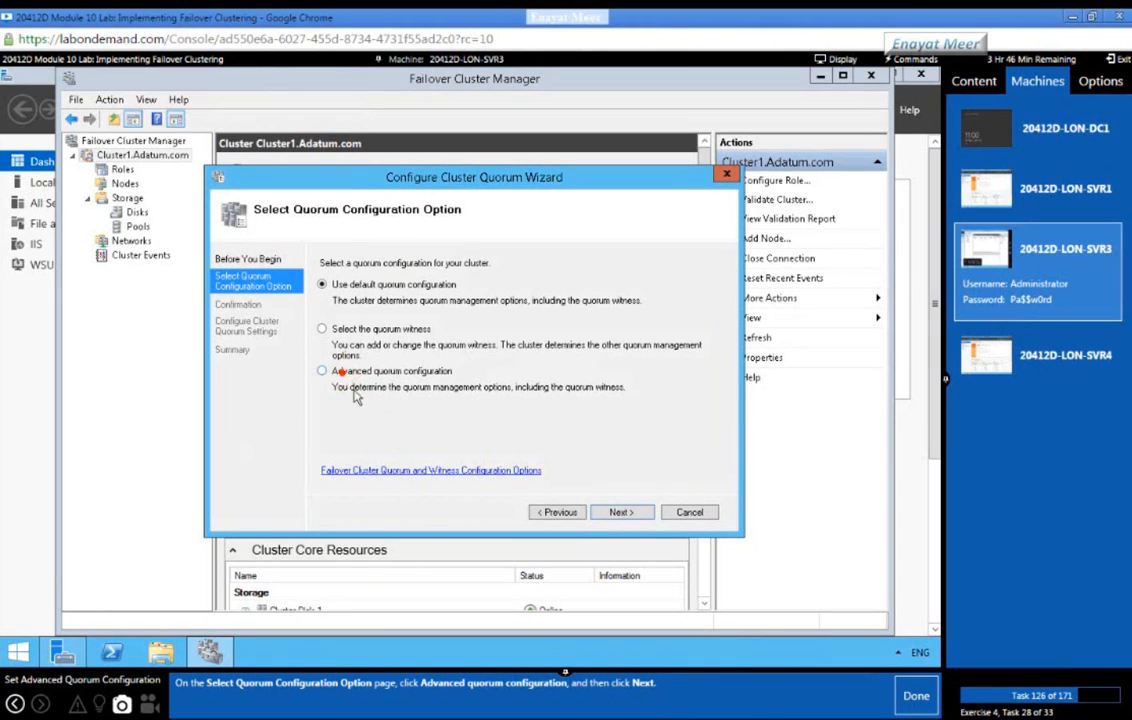
pyautogui.click(322, 371)
pyautogui.click(618, 512)
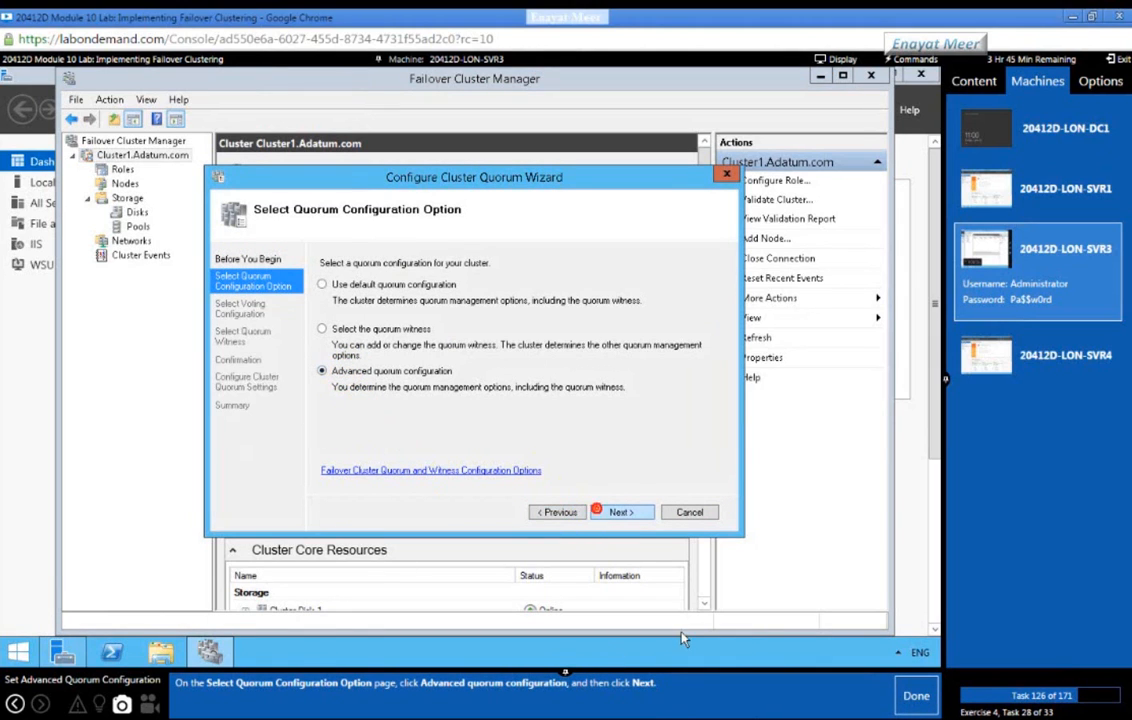
pyautogui.click(914, 698)
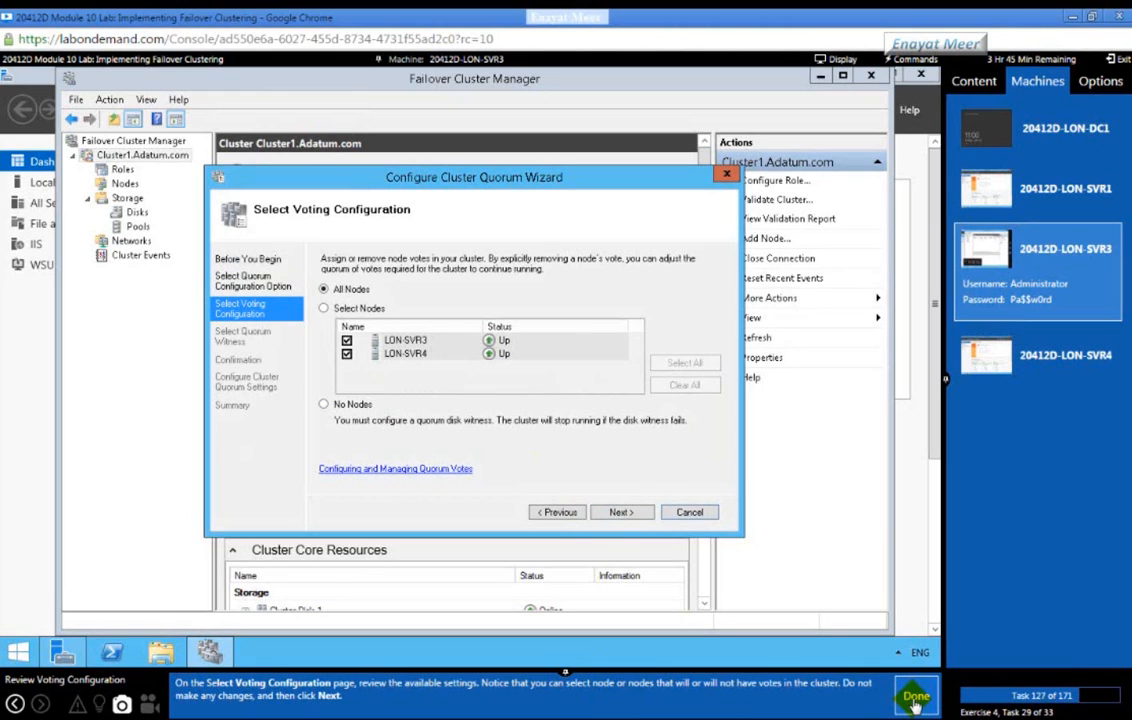
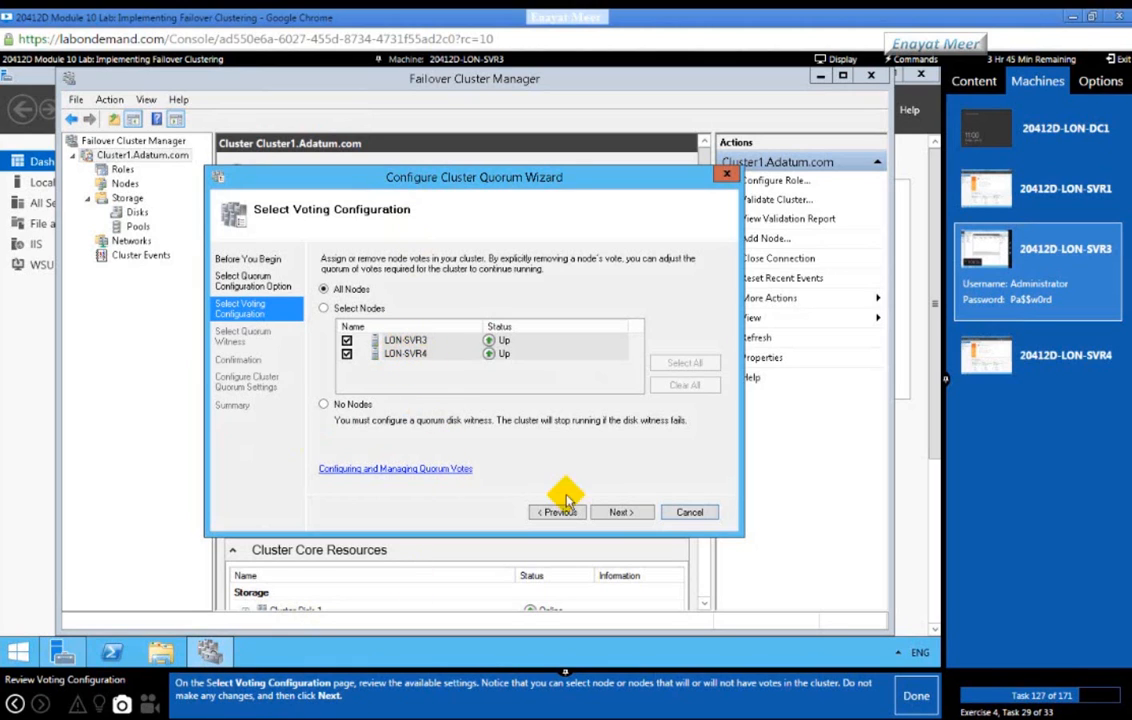
# Step: Keep all nodes voting and choose to configure a disk witness for the quorum
pyautogui.click(621, 513)
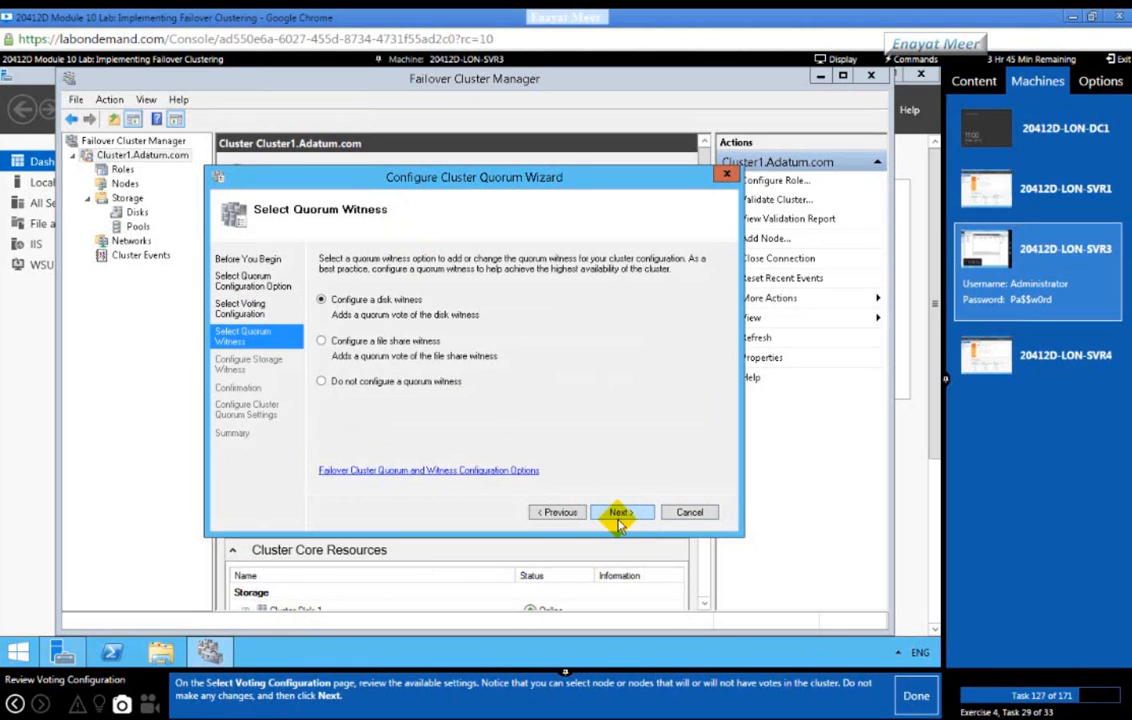
pyautogui.click(905, 706)
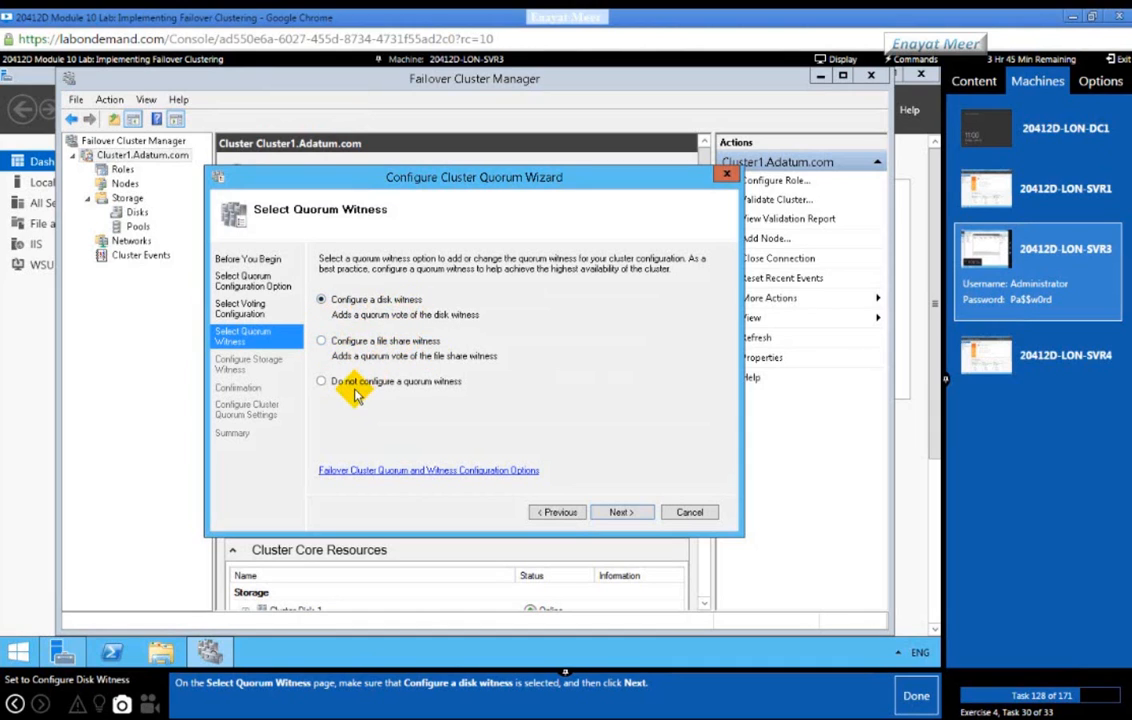
pyautogui.click(618, 515)
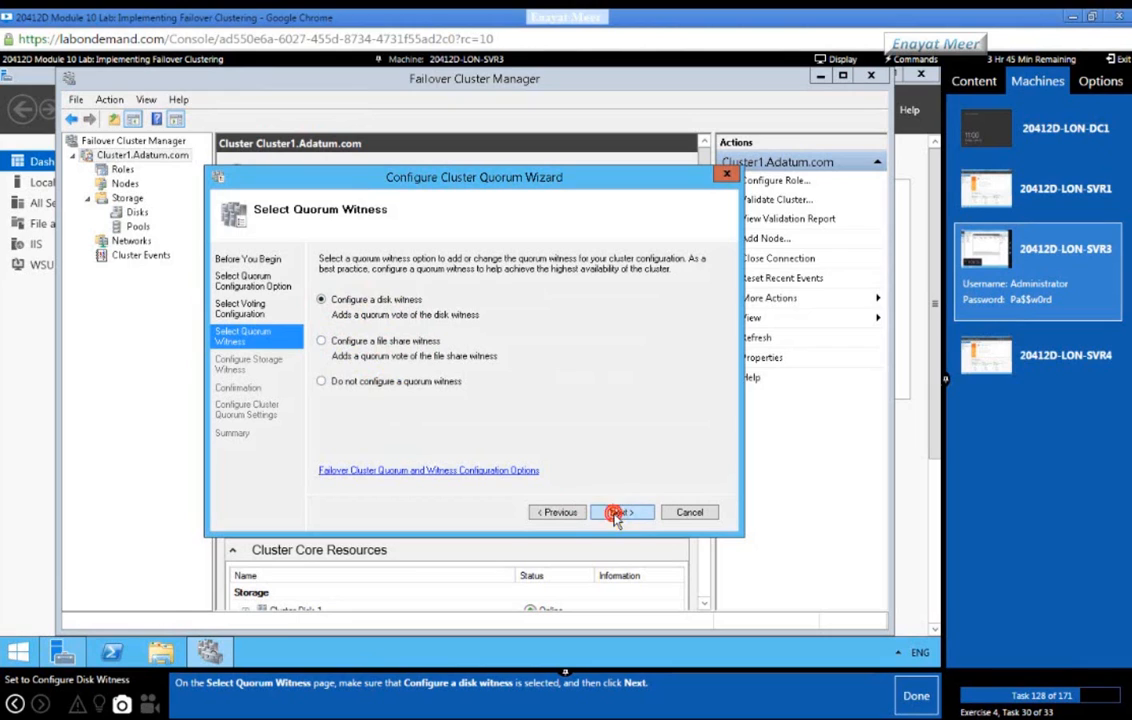
pyautogui.click(905, 706)
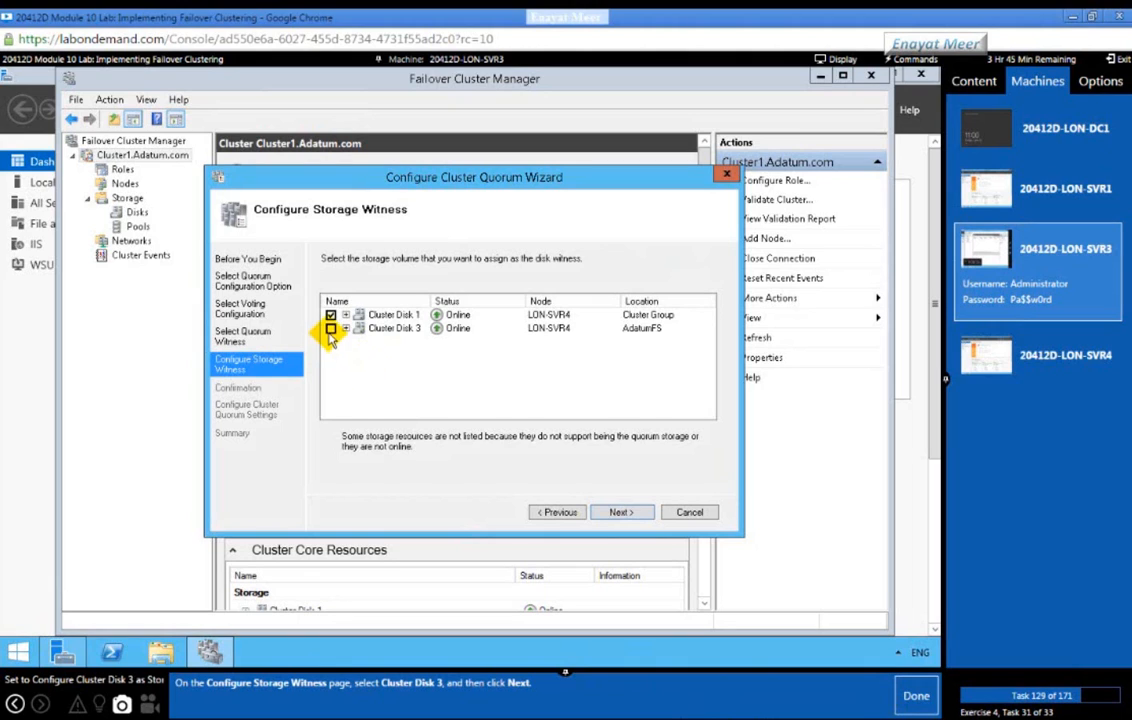
# Step: Select Cluster Disk 3 as the disk witness, apply the configuration, and finish the wizard
pyautogui.click(331, 328)
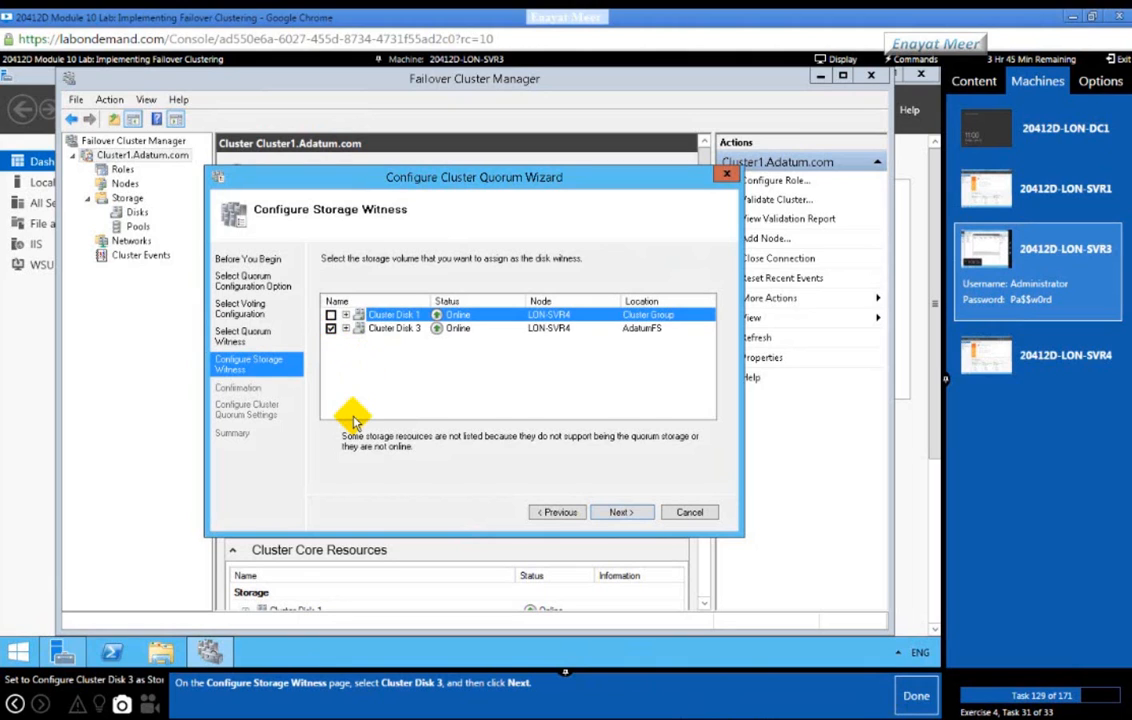
pyautogui.click(620, 512)
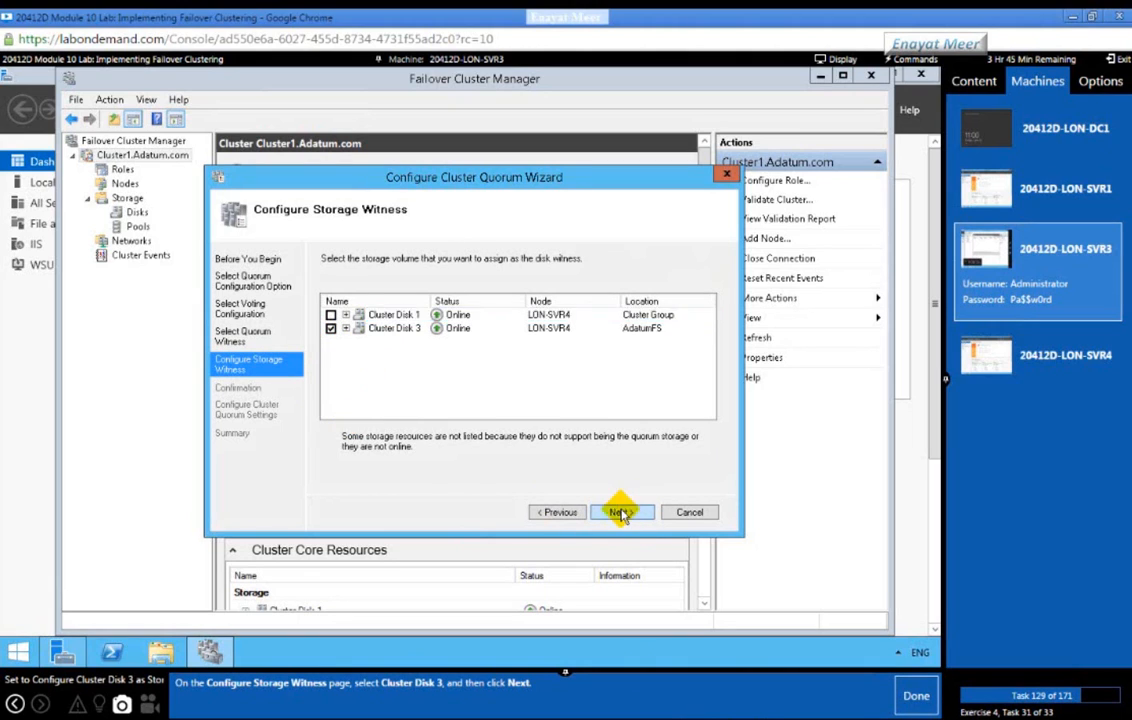
pyautogui.click(911, 696)
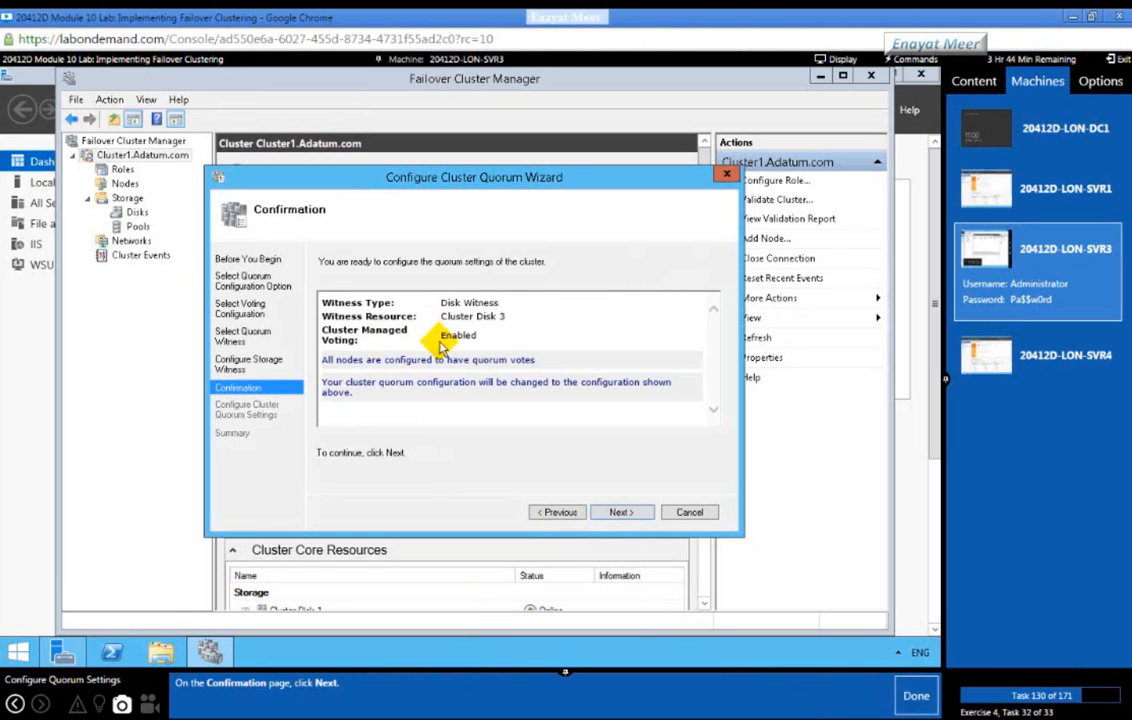
pyautogui.click(619, 513)
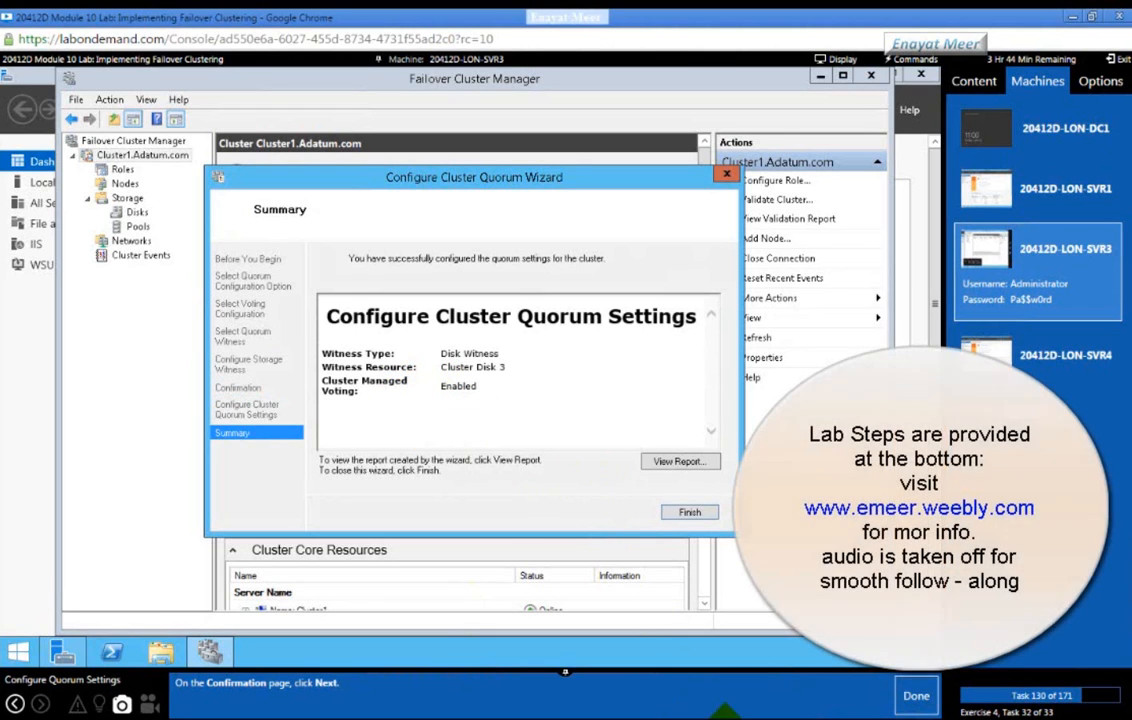
pyautogui.click(916, 695)
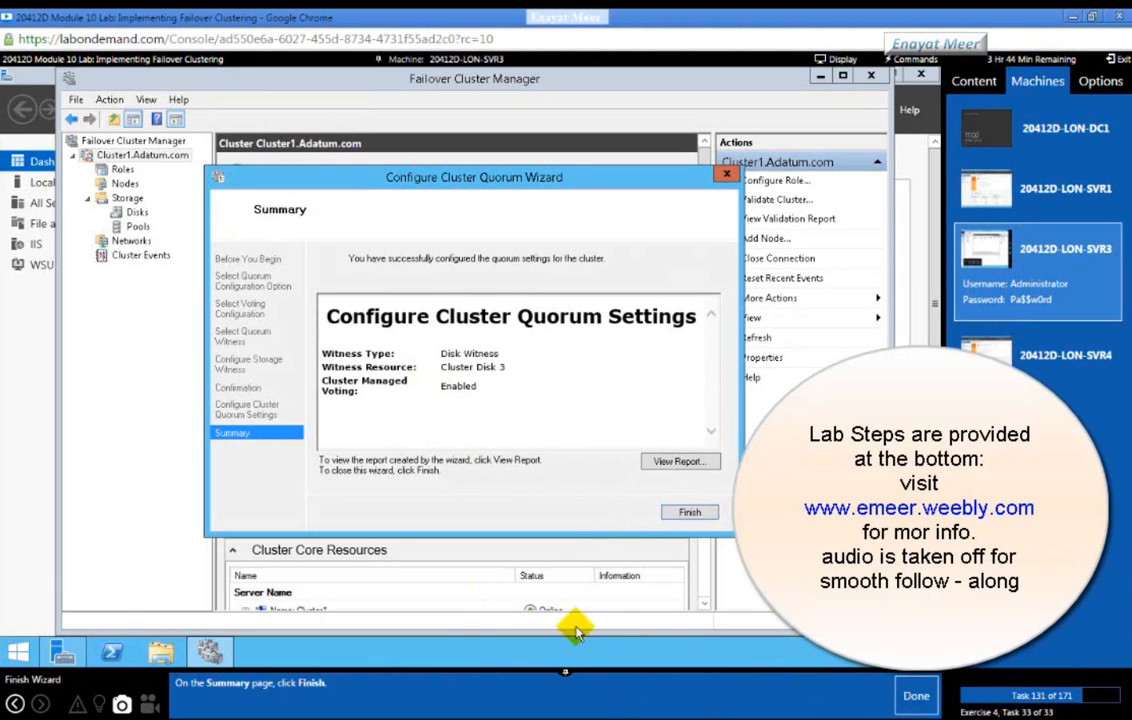
pyautogui.click(688, 512)
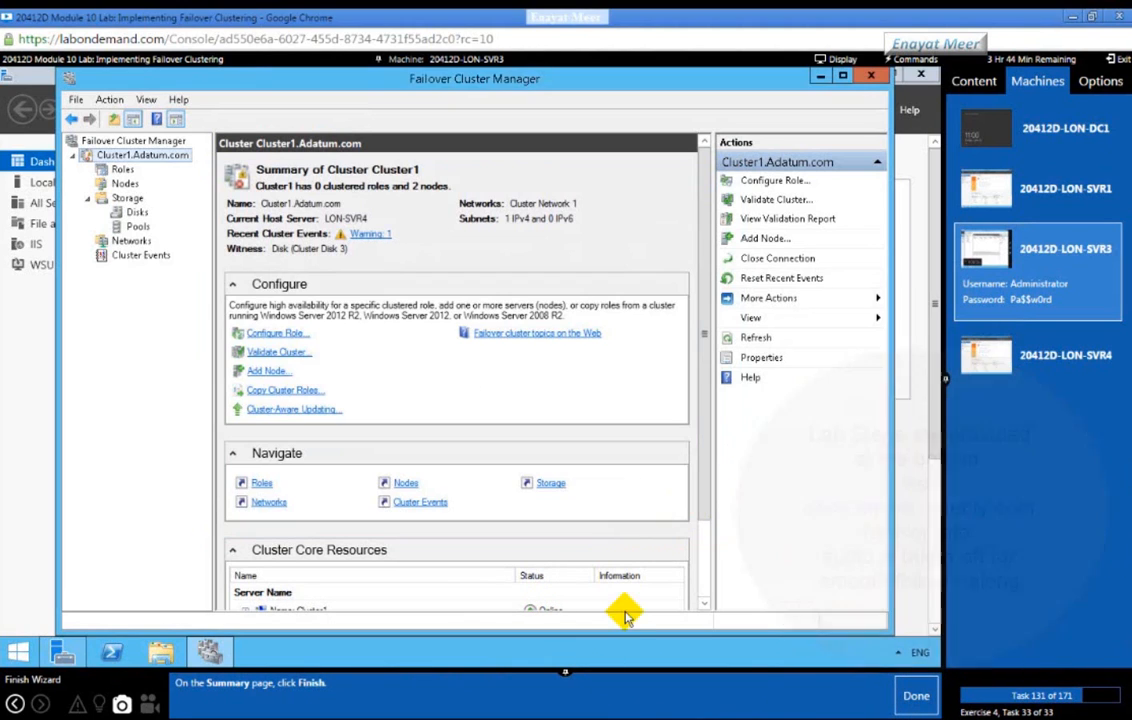
# Step: Complete the quorum exercise and continue past the Configuring CAU exercise introduction
pyautogui.click(900, 697)
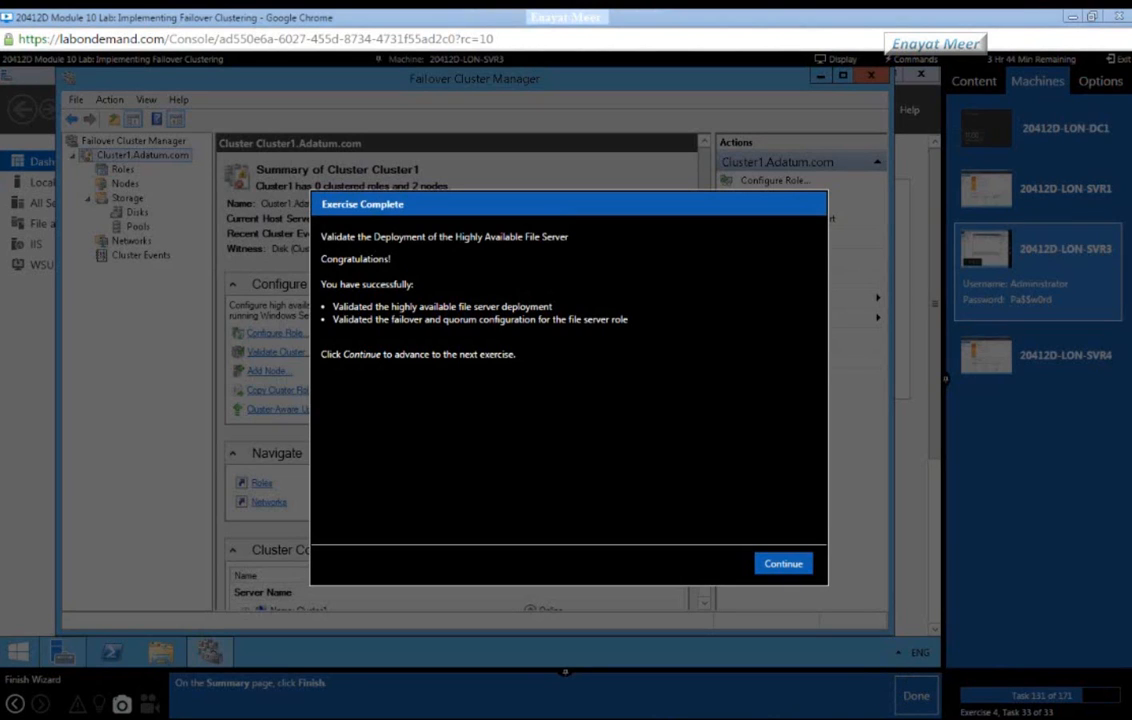
pyautogui.click(604, 400)
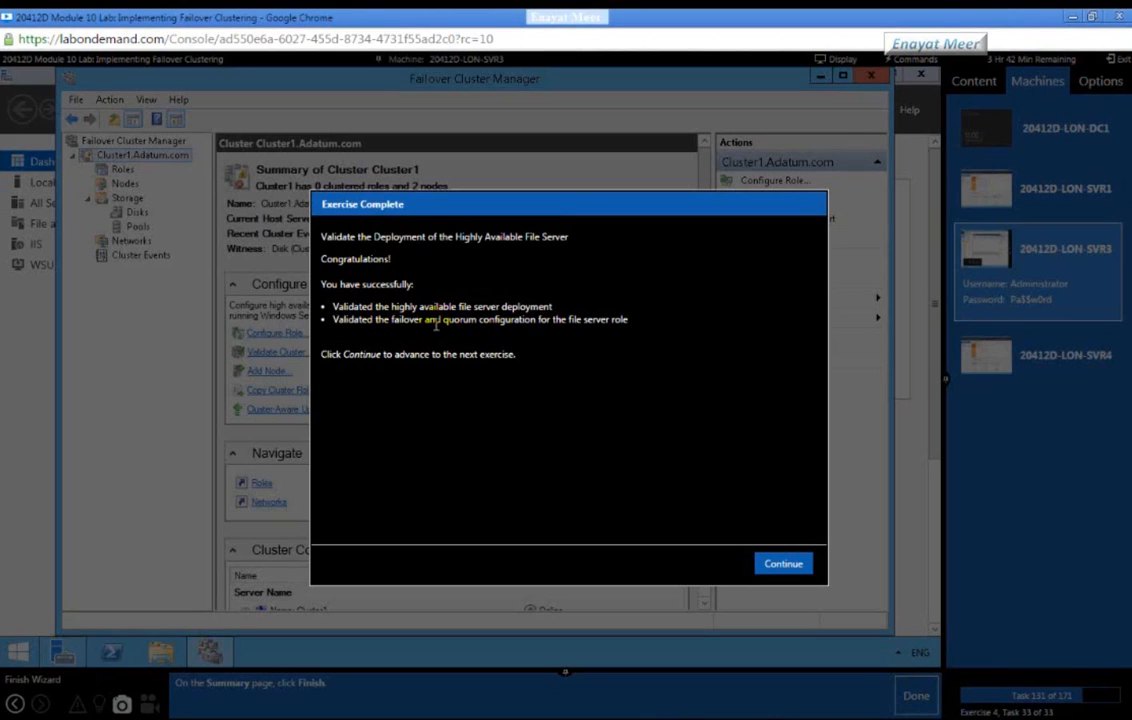
pyautogui.moveTo(321, 236); pyautogui.dragTo(526, 378)
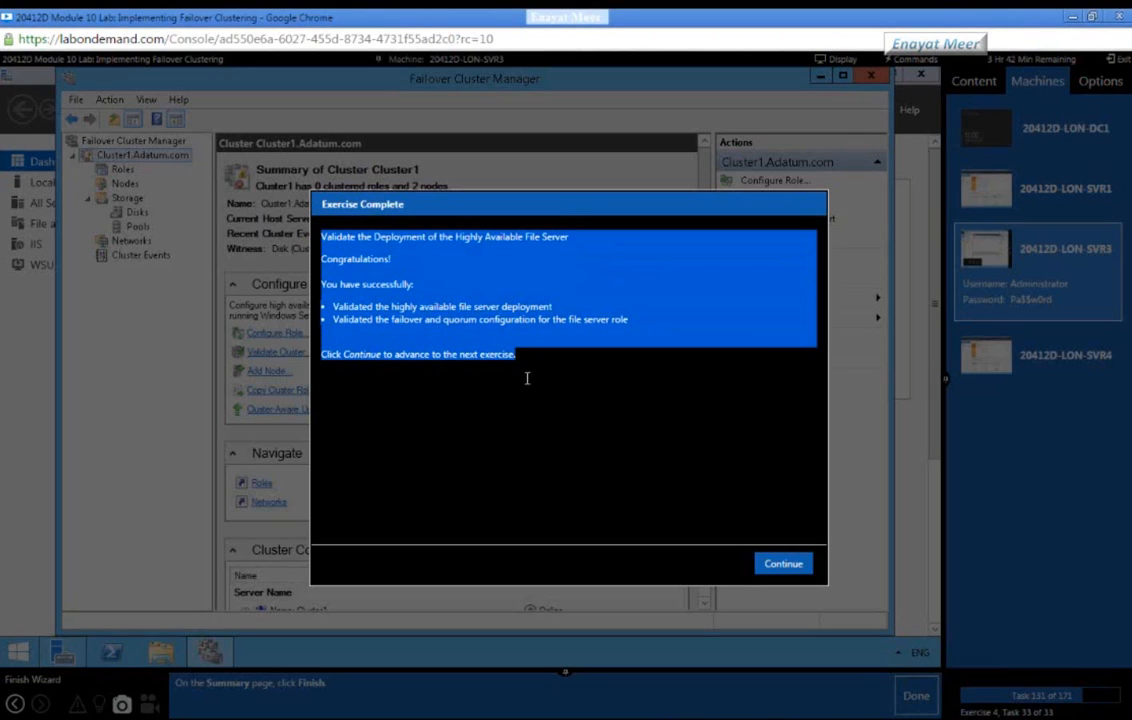
pyautogui.click(546, 450)
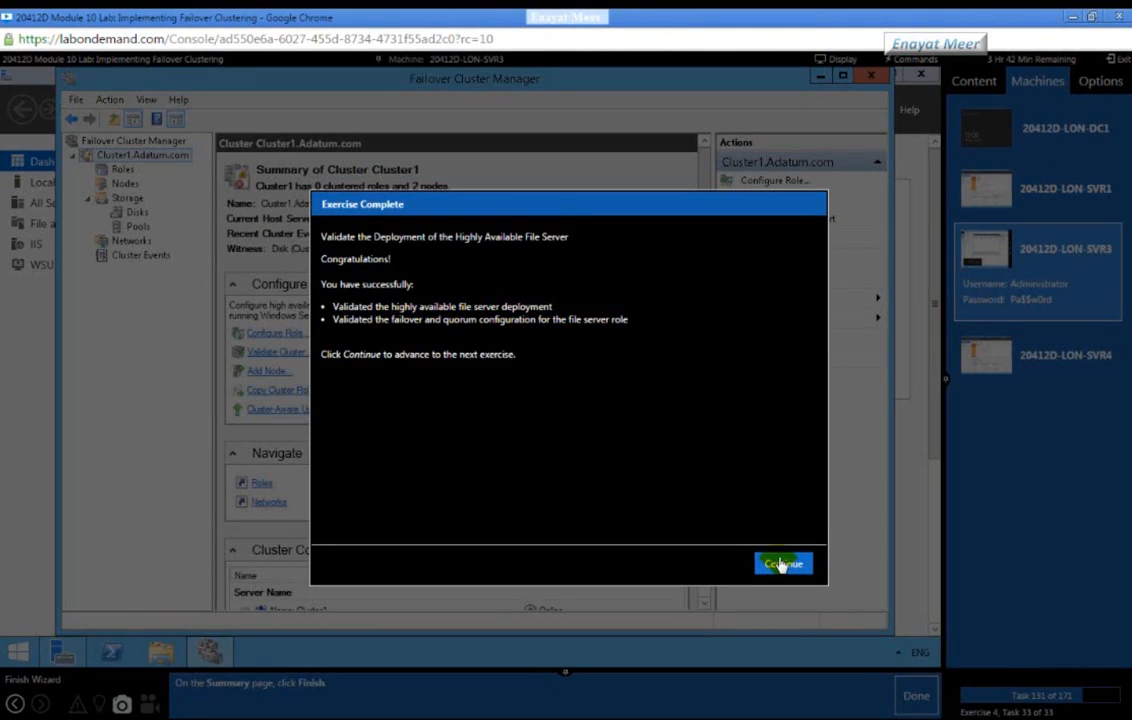
pyautogui.click(782, 565)
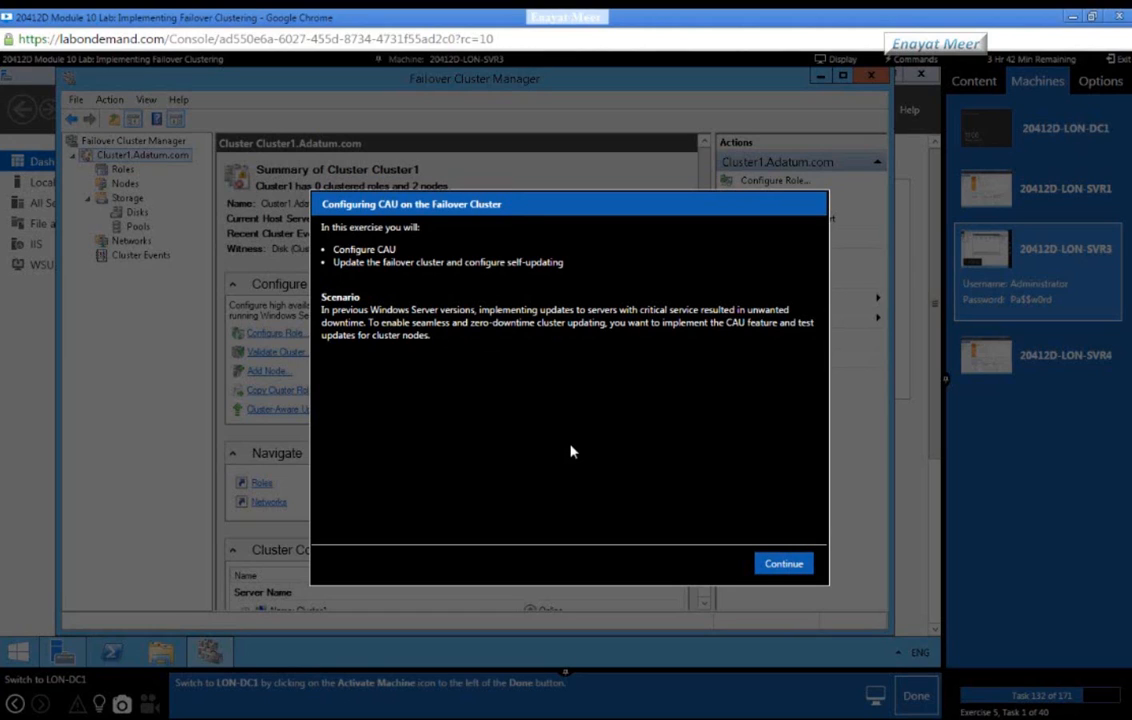
pyautogui.click(783, 562)
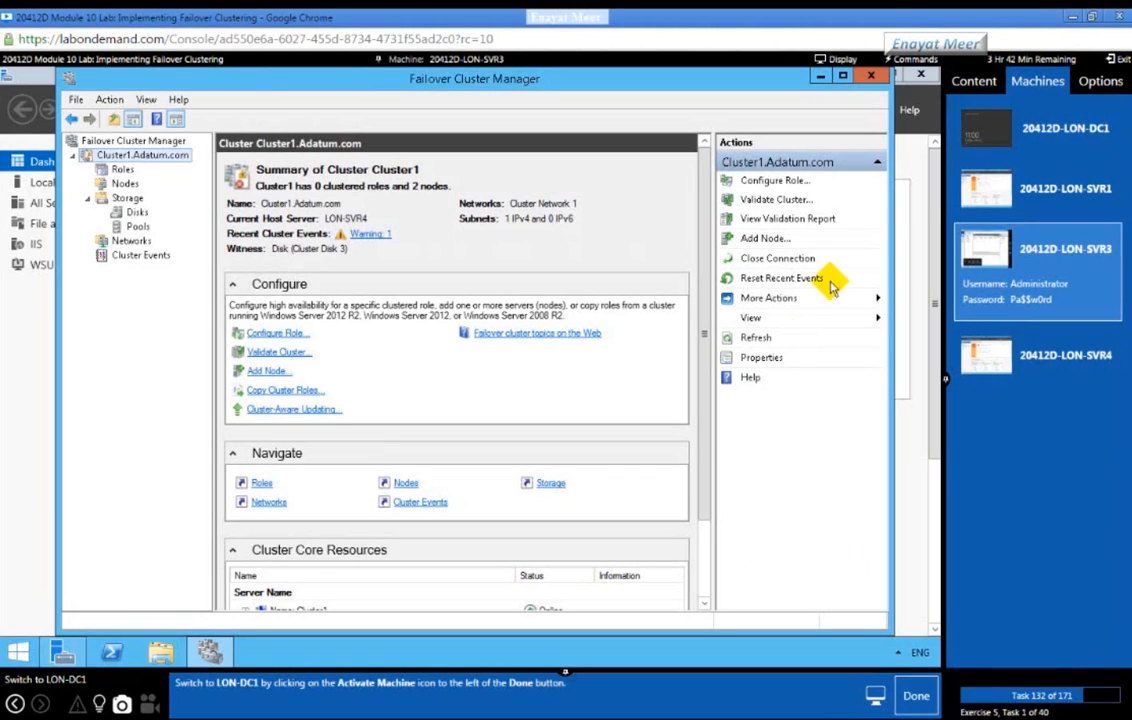
# Step: Switch the lab console to LON-DC1 and close the adatumfs folder window
pyautogui.click(1045, 140)
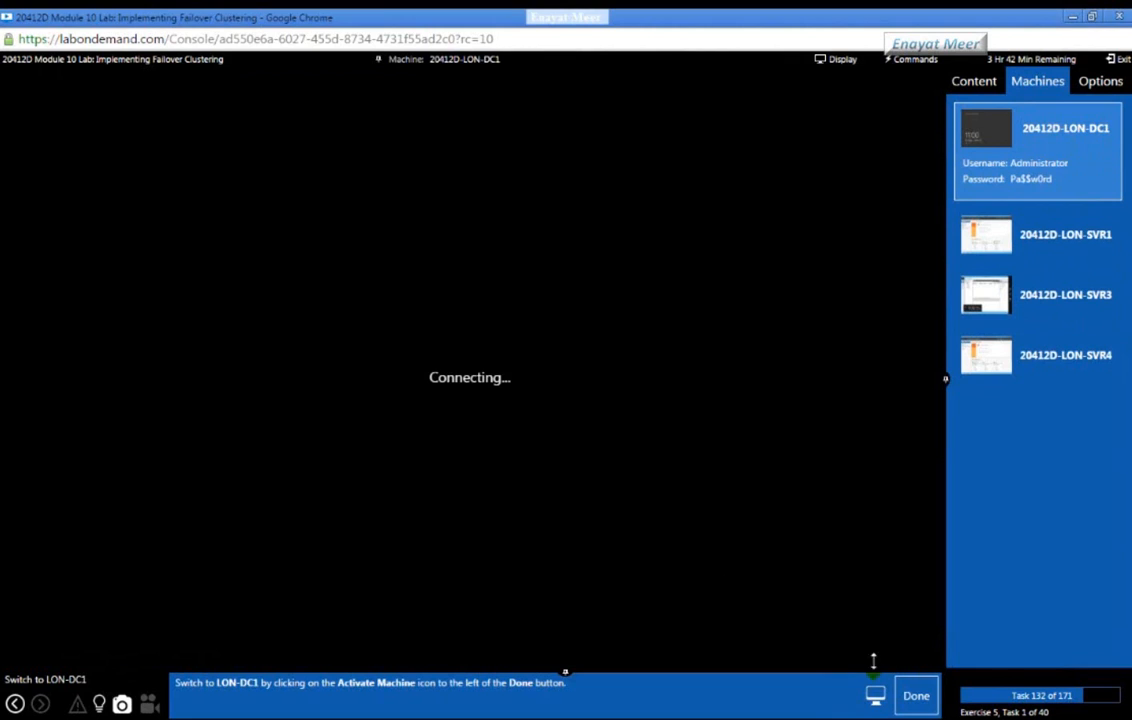
pyautogui.click(916, 695)
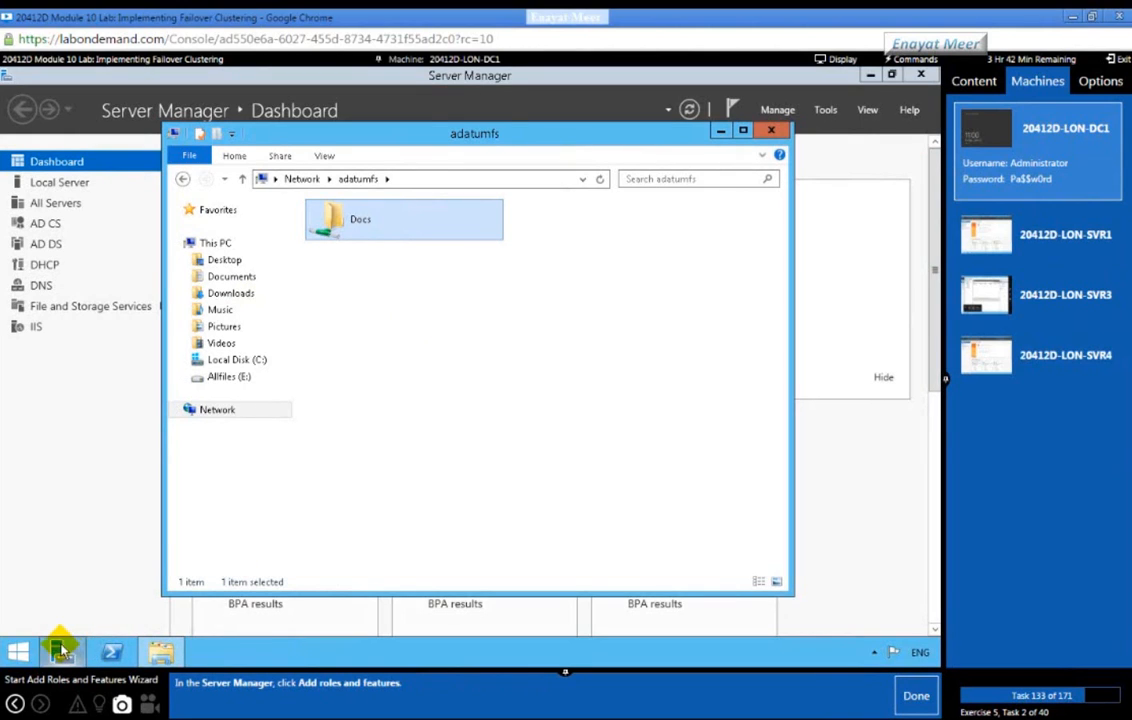
pyautogui.click(771, 130)
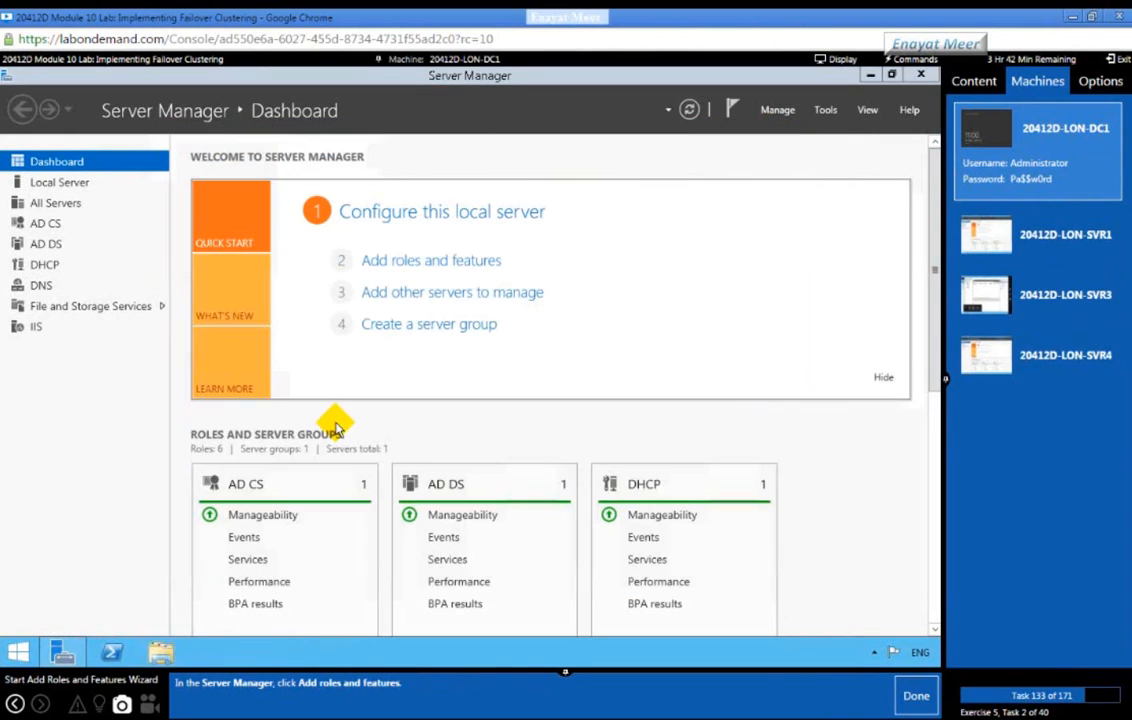
# Step: Run Add Roles and Features with role-based installation on LON-DC1, leaving server roles unchanged
pyautogui.click(418, 268)
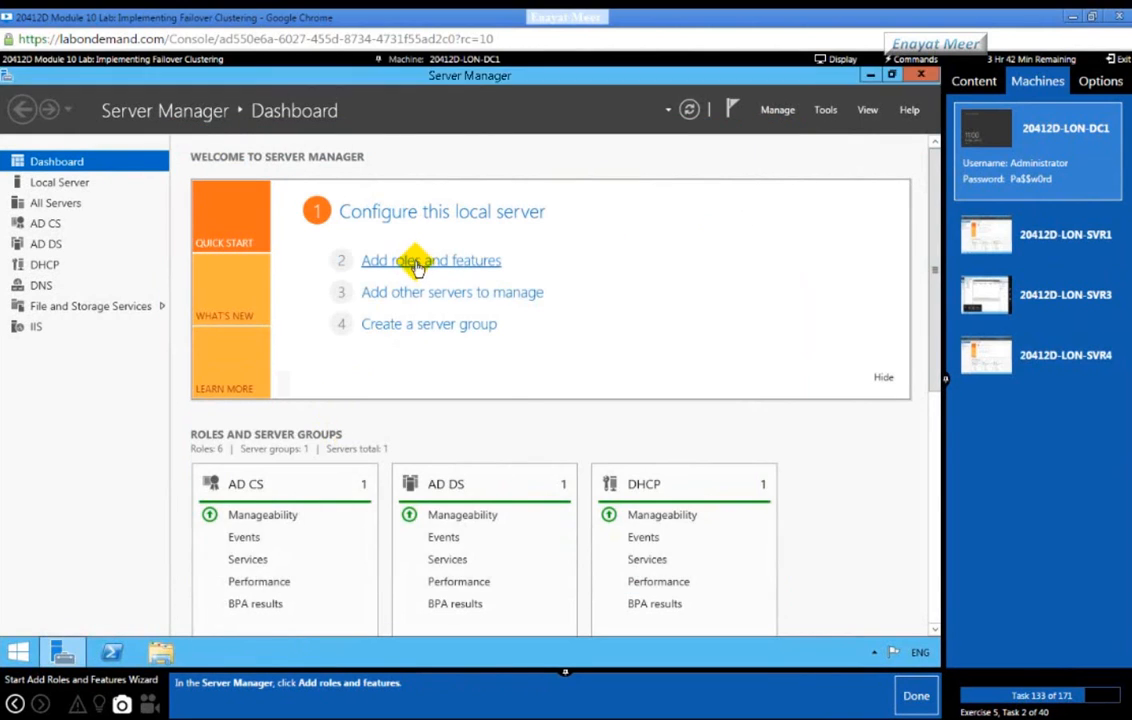
pyautogui.click(912, 692)
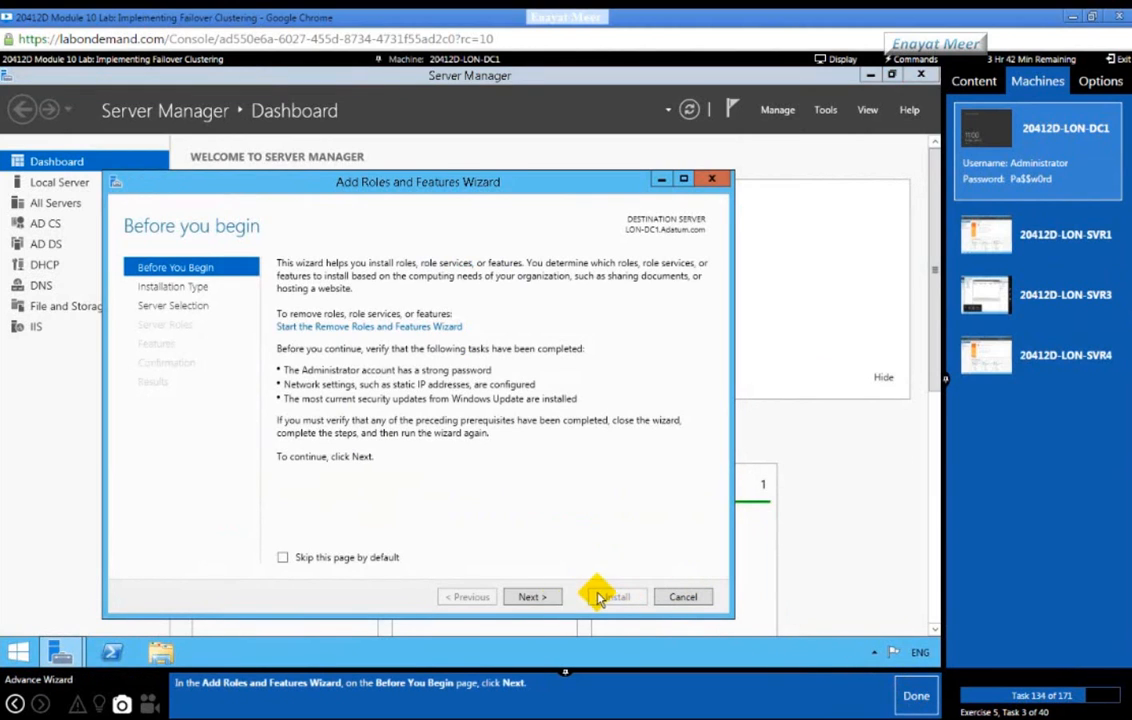
pyautogui.click(532, 597)
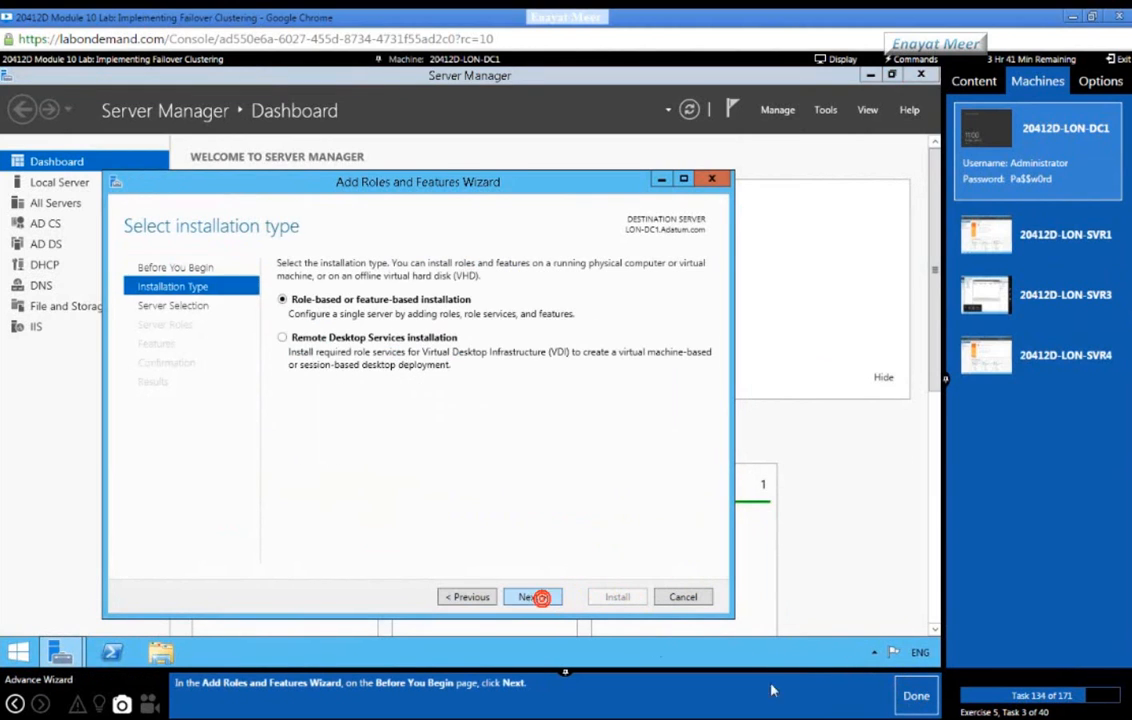
pyautogui.click(916, 695)
pyautogui.click(532, 597)
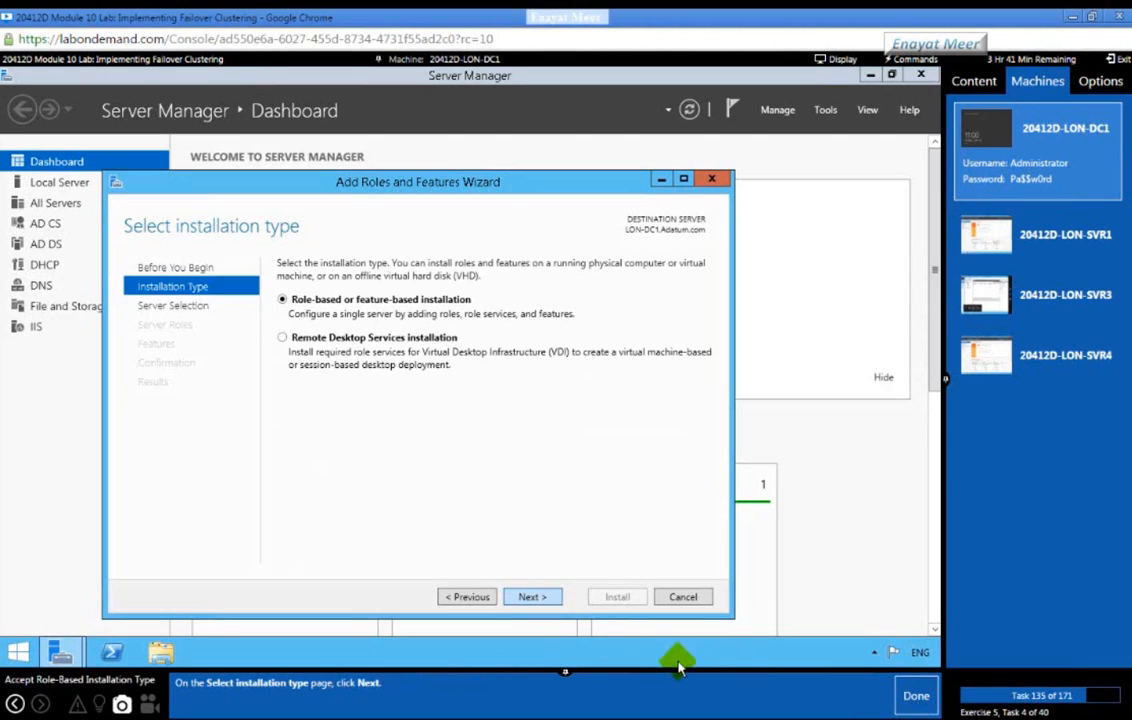
pyautogui.click(912, 695)
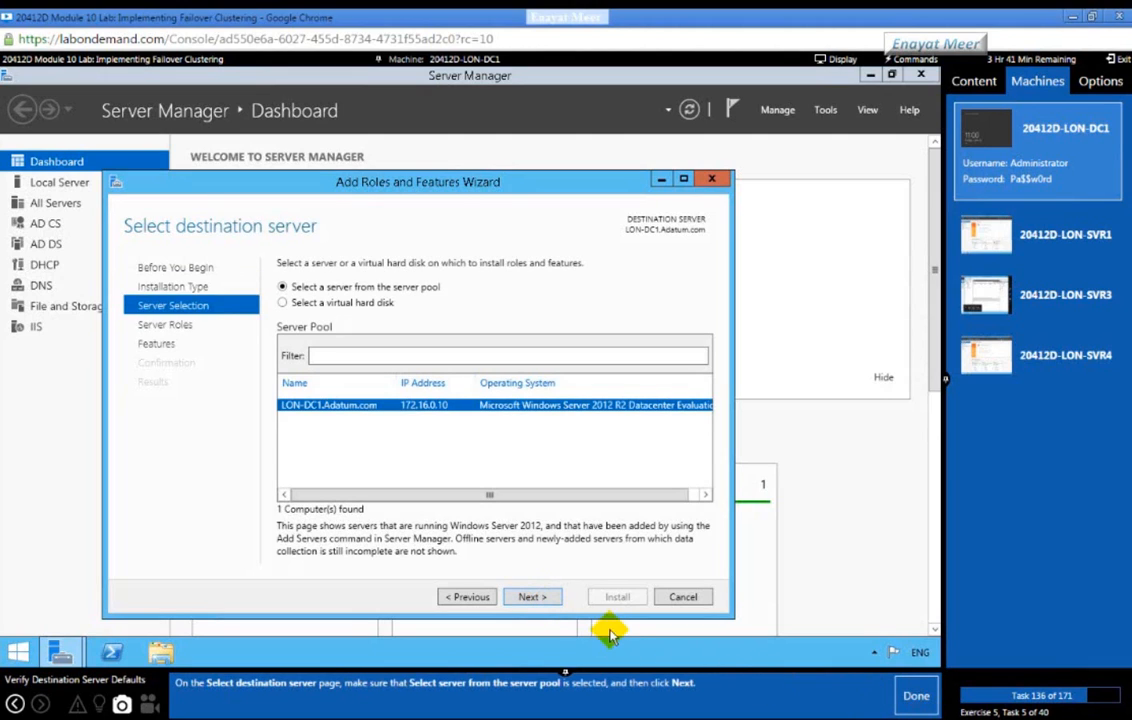
pyautogui.click(534, 600)
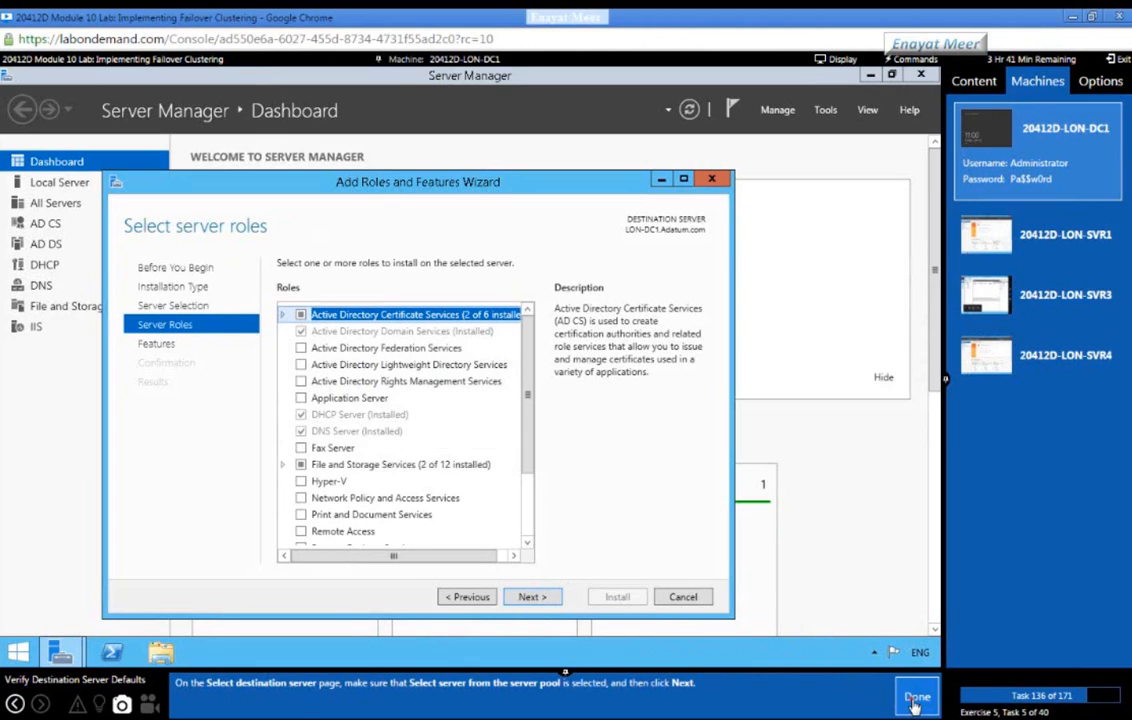
pyautogui.click(913, 700)
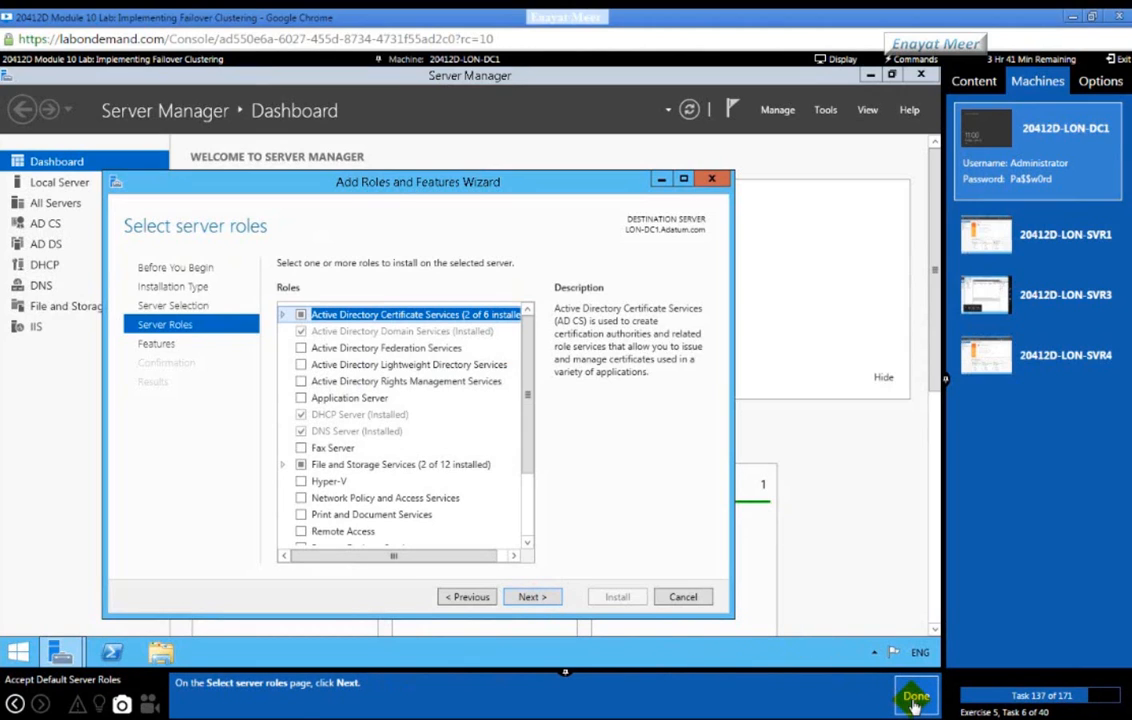
pyautogui.click(530, 597)
pyautogui.click(914, 697)
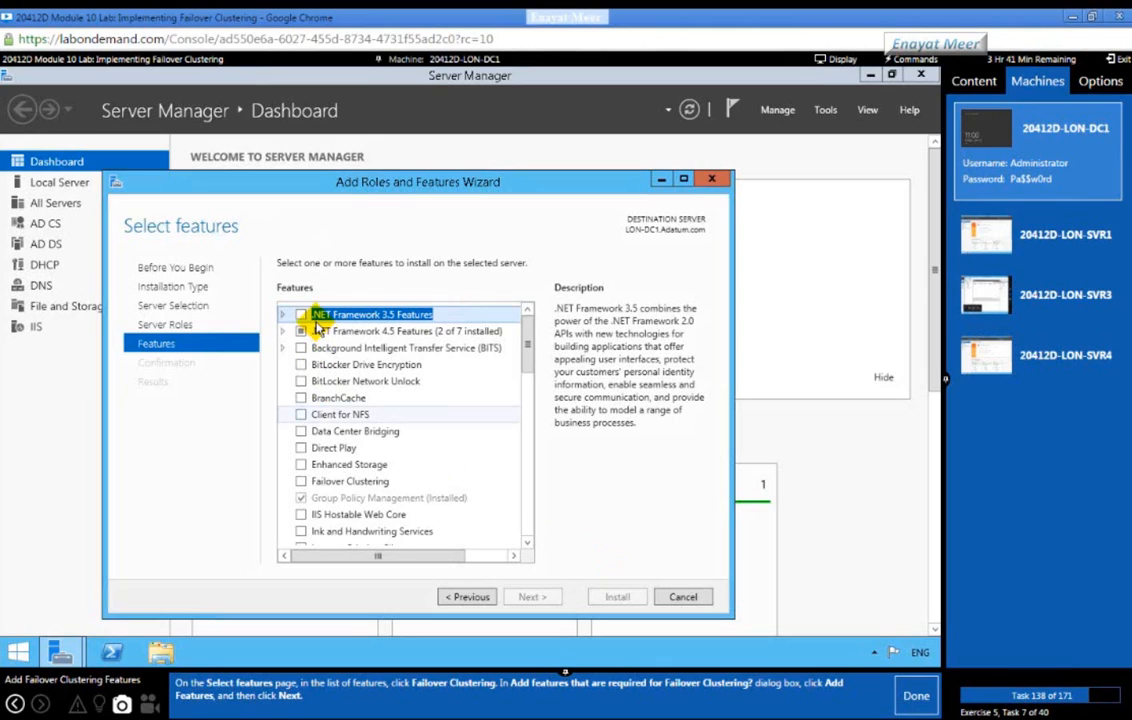
# Step: Install Failover Clustering with its required management tools on LON-DC1 and close the wizard
pyautogui.click(301, 482)
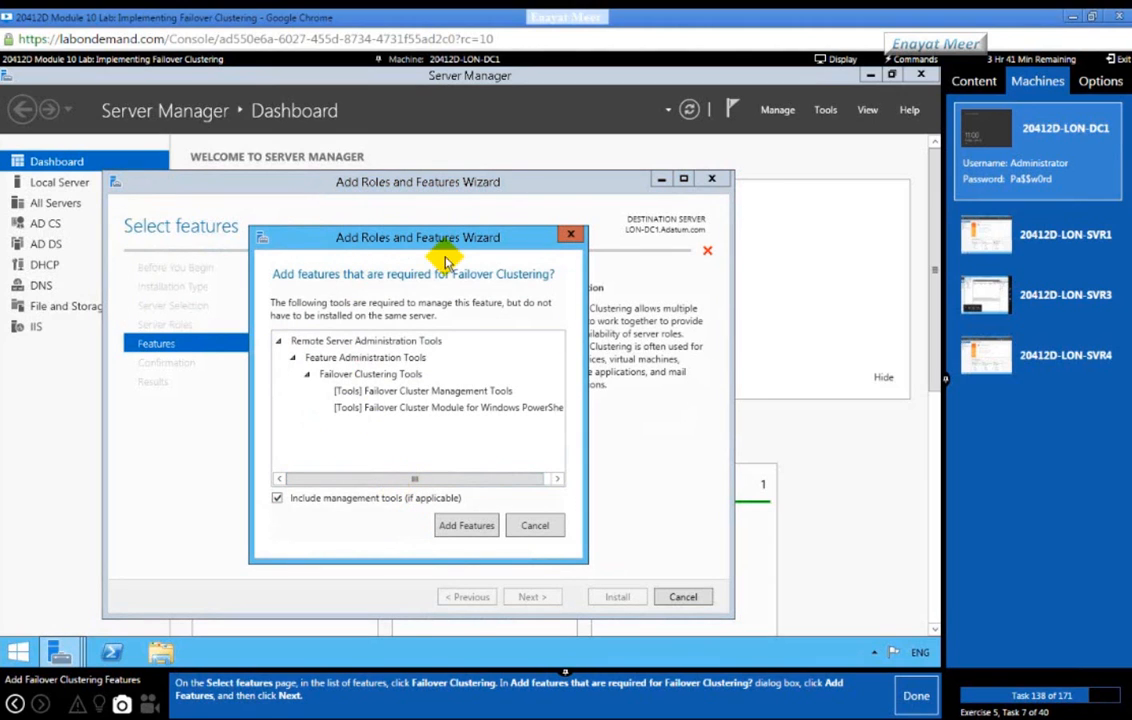
pyautogui.click(465, 527)
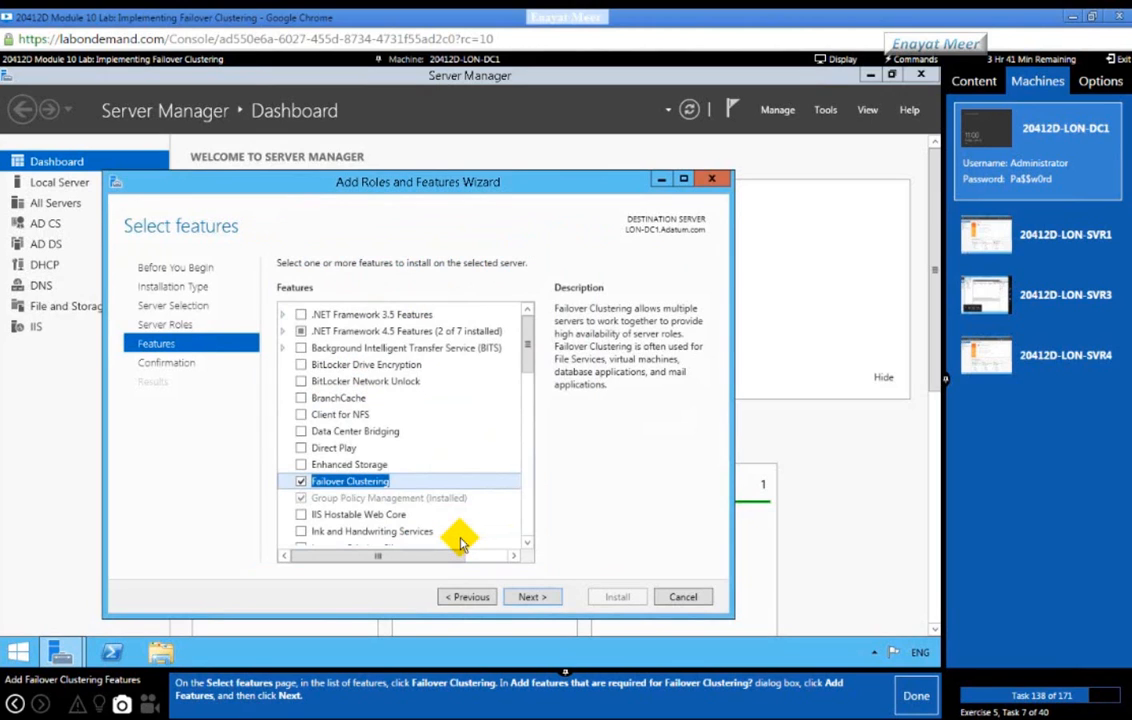
pyautogui.click(528, 596)
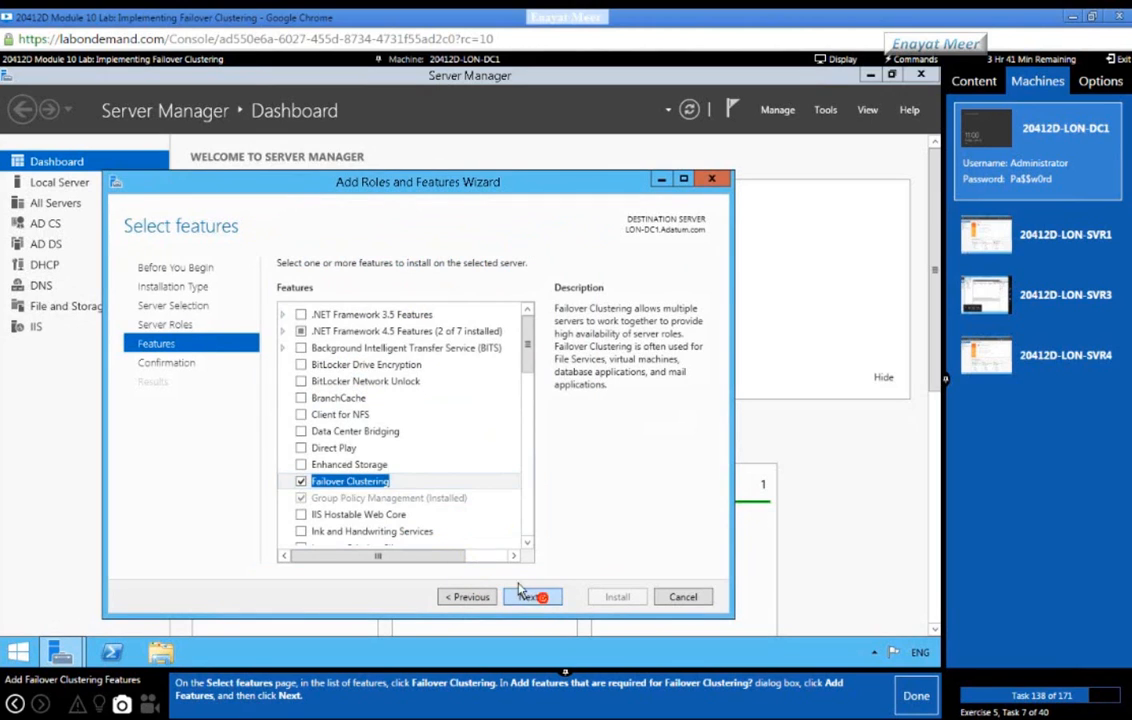
pyautogui.click(915, 696)
pyautogui.click(612, 597)
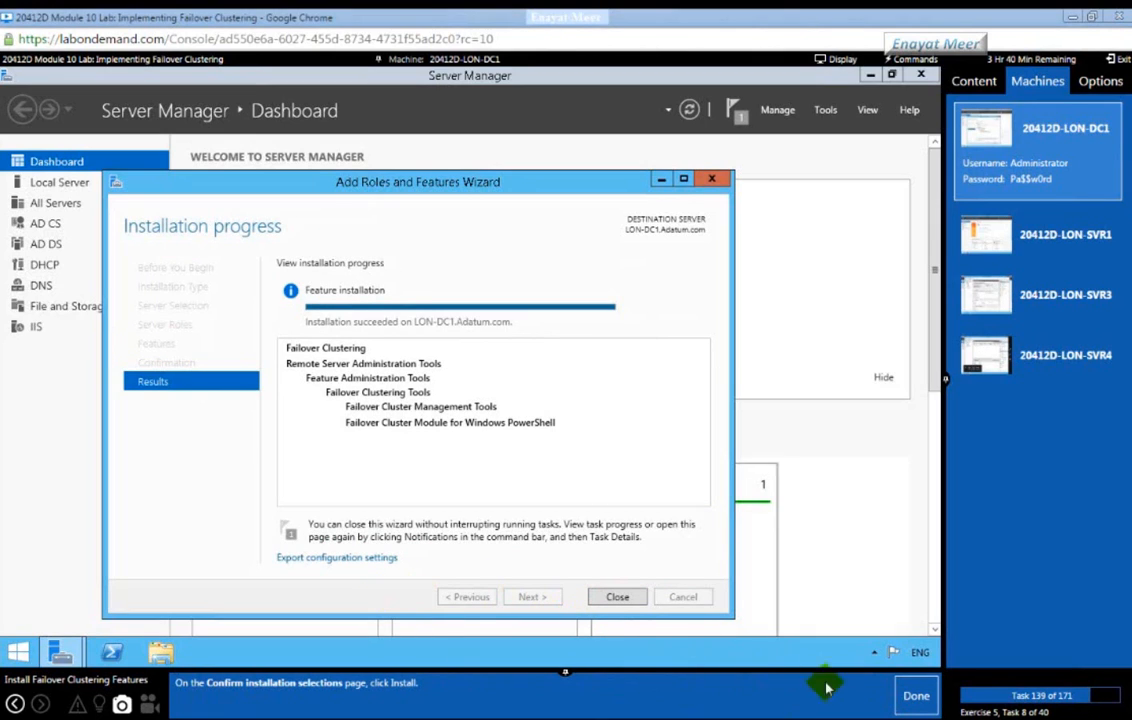
pyautogui.click(906, 700)
pyautogui.click(619, 599)
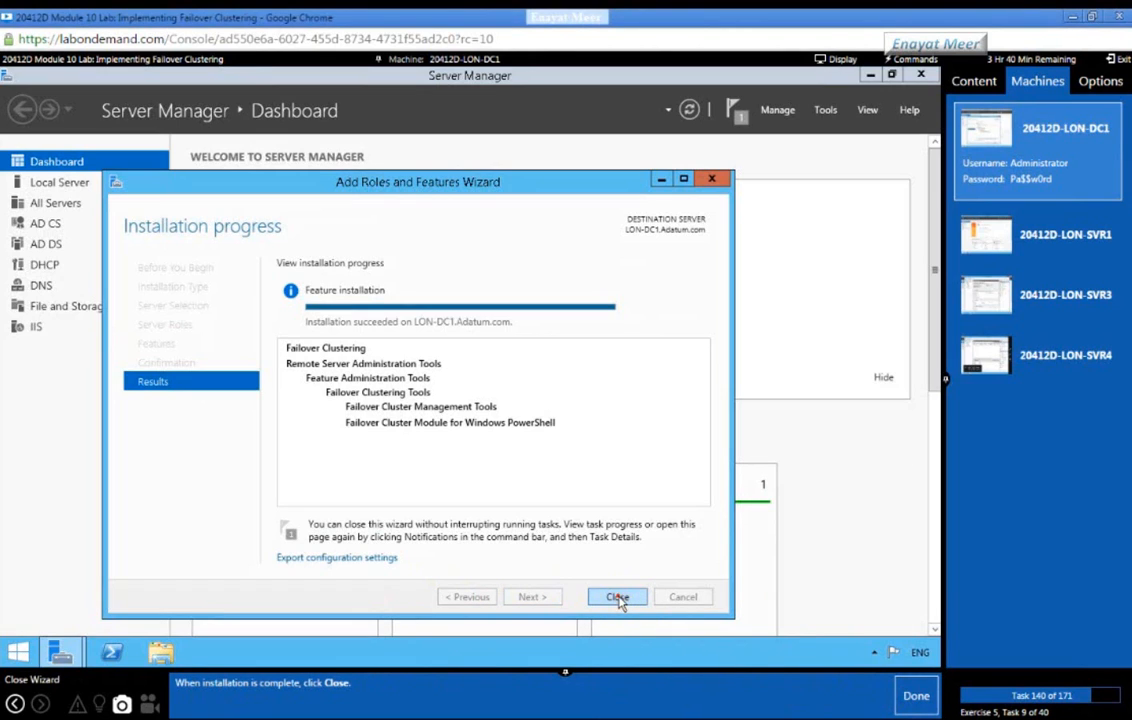
pyautogui.click(615, 598)
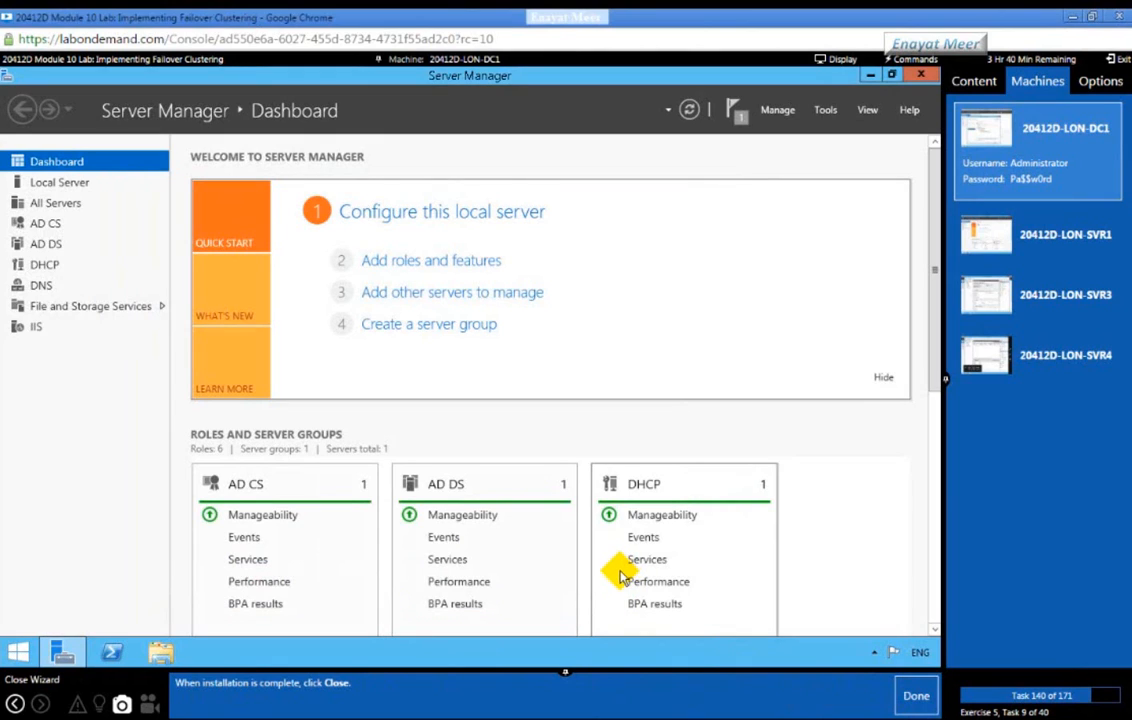
# Step: Launch Windows Firewall with Advanced Security from Server Manager's Tools menu on LON-DC1
pyautogui.click(914, 697)
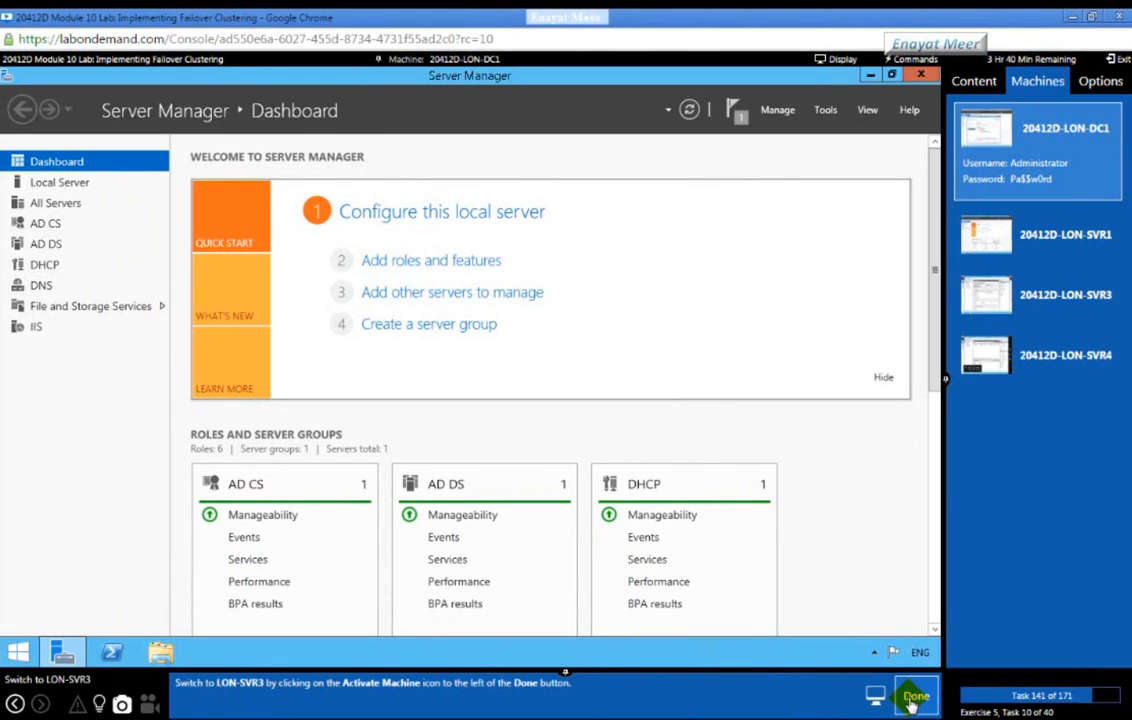
pyautogui.click(914, 698)
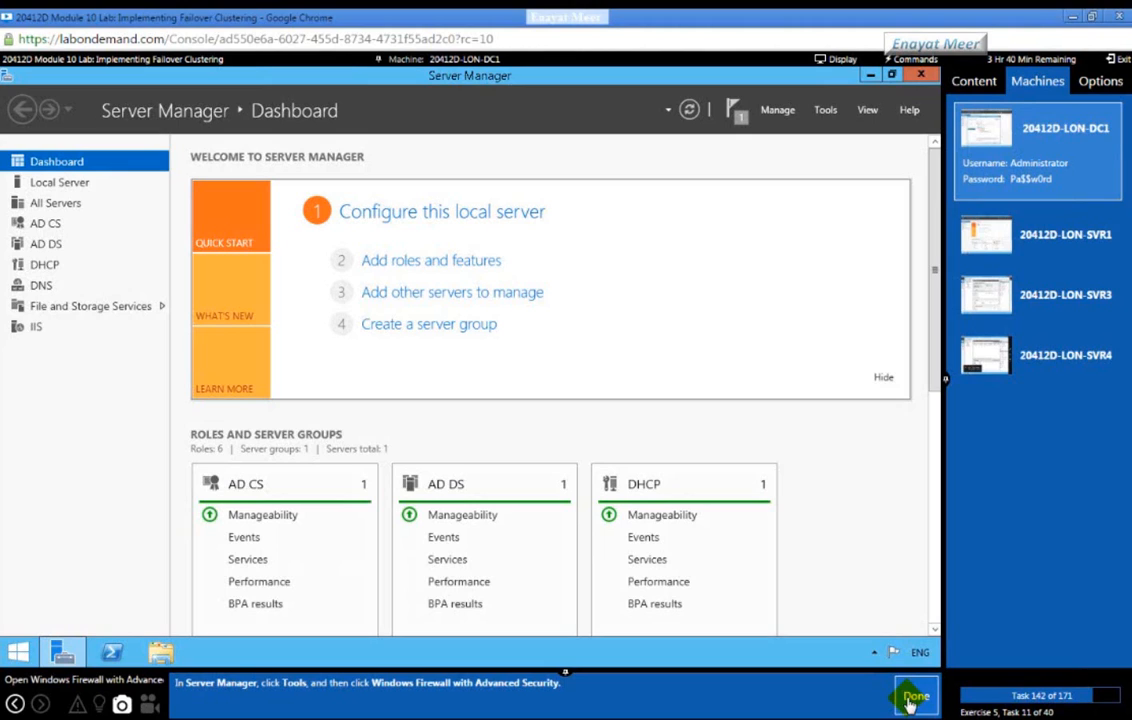
pyautogui.click(823, 112)
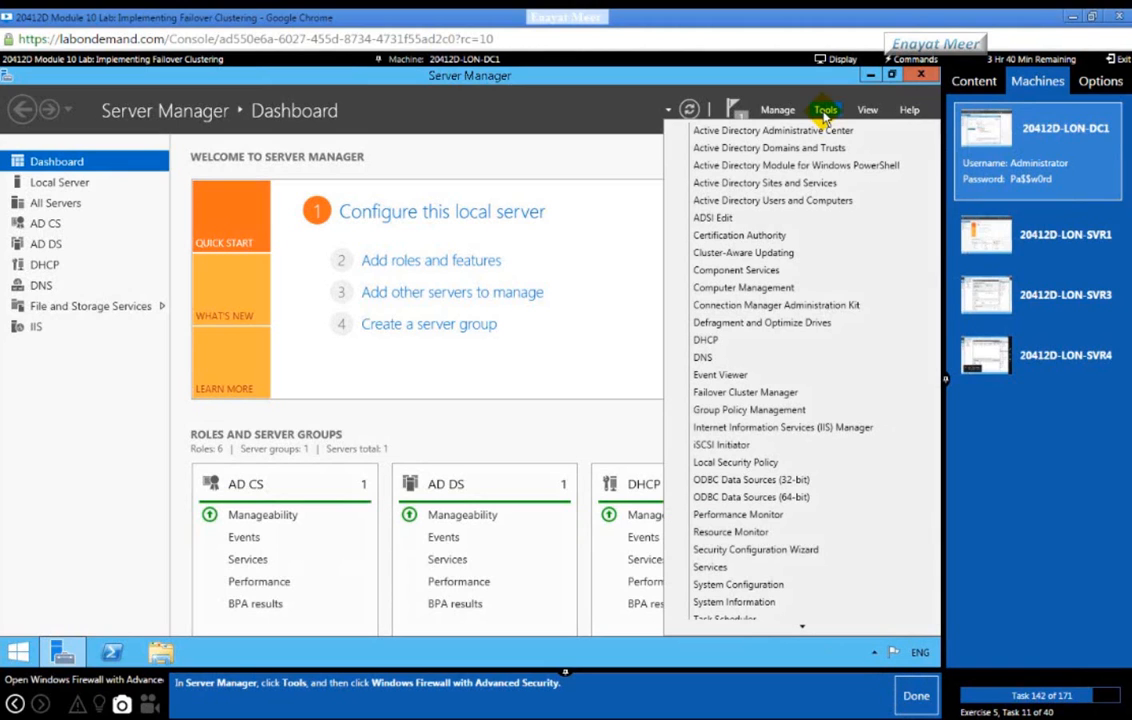
pyautogui.moveTo(803, 629)
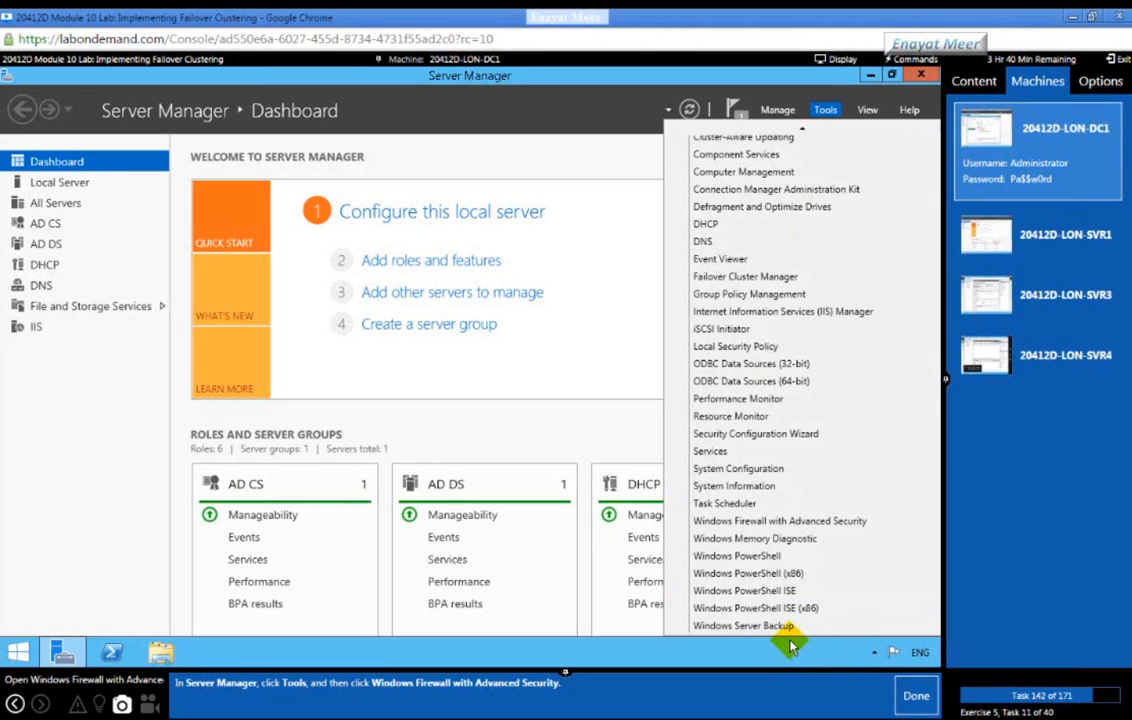
pyautogui.click(779, 522)
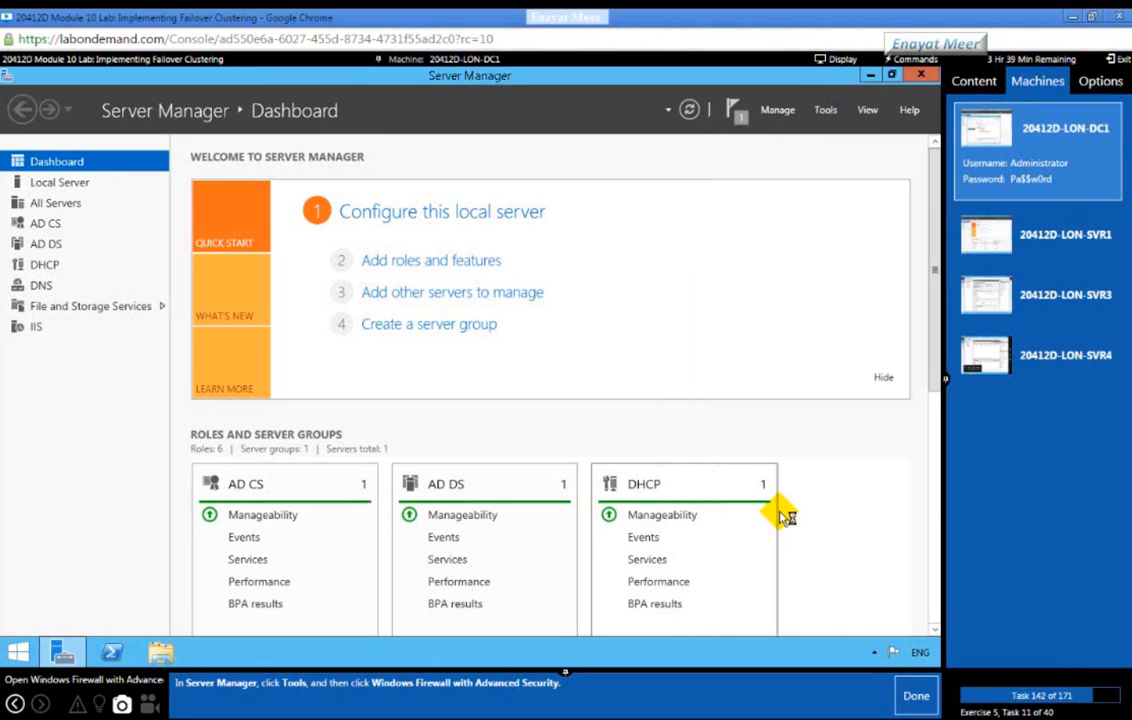
pyautogui.click(916, 695)
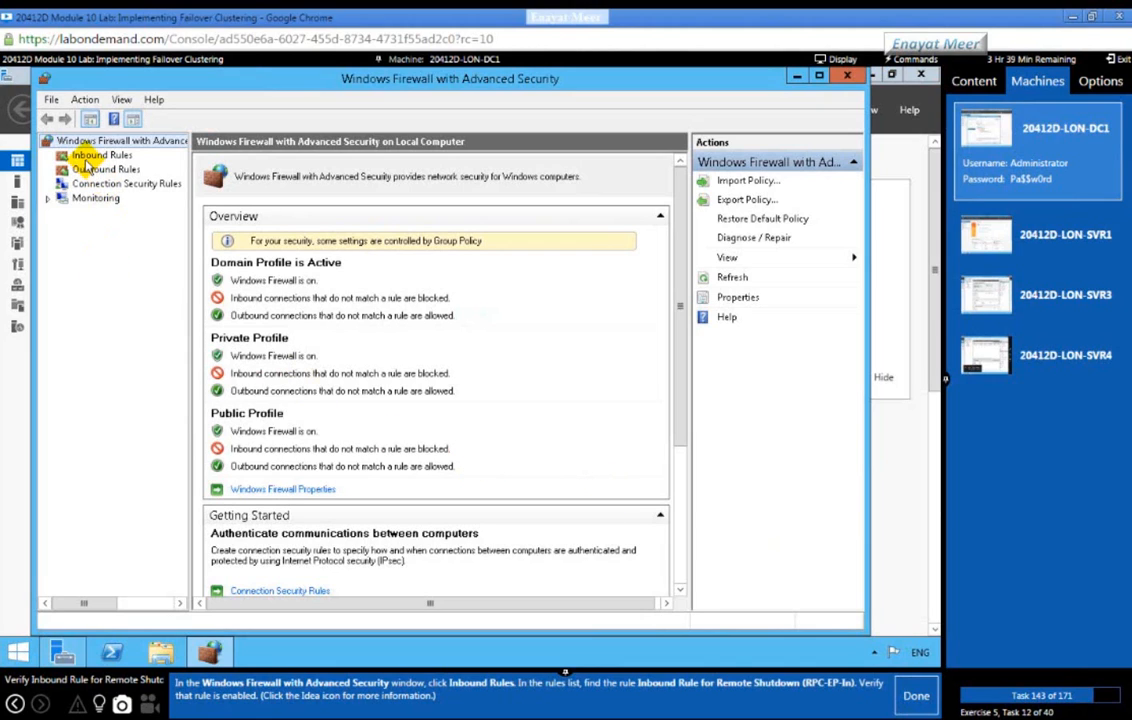
# Step: In Inbound Rules, enable the Remote Shutdown (RPC-EP-In) rule
pyautogui.click(95, 155)
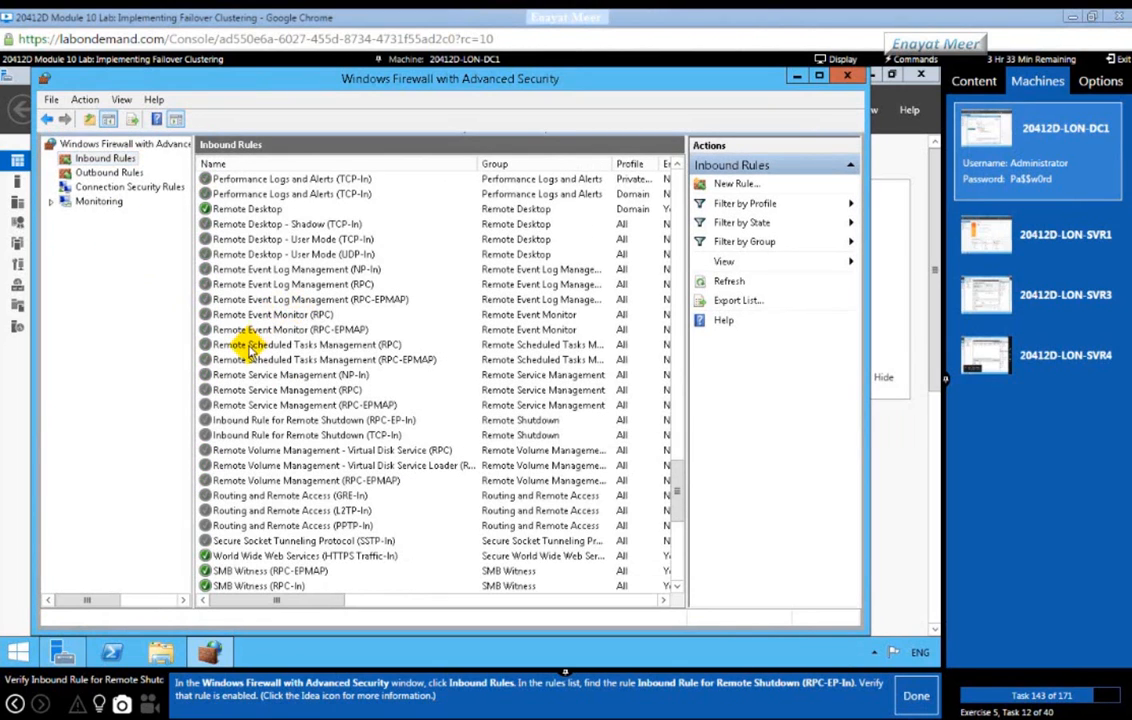
pyautogui.click(240, 433)
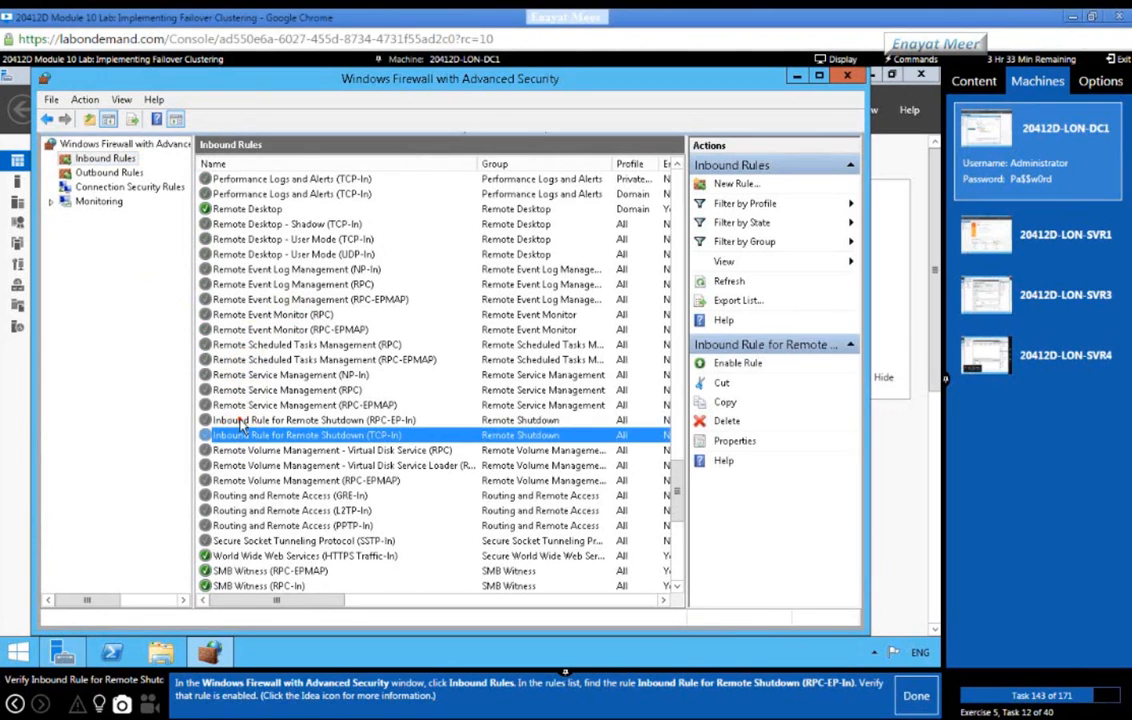
pyautogui.click(240, 421)
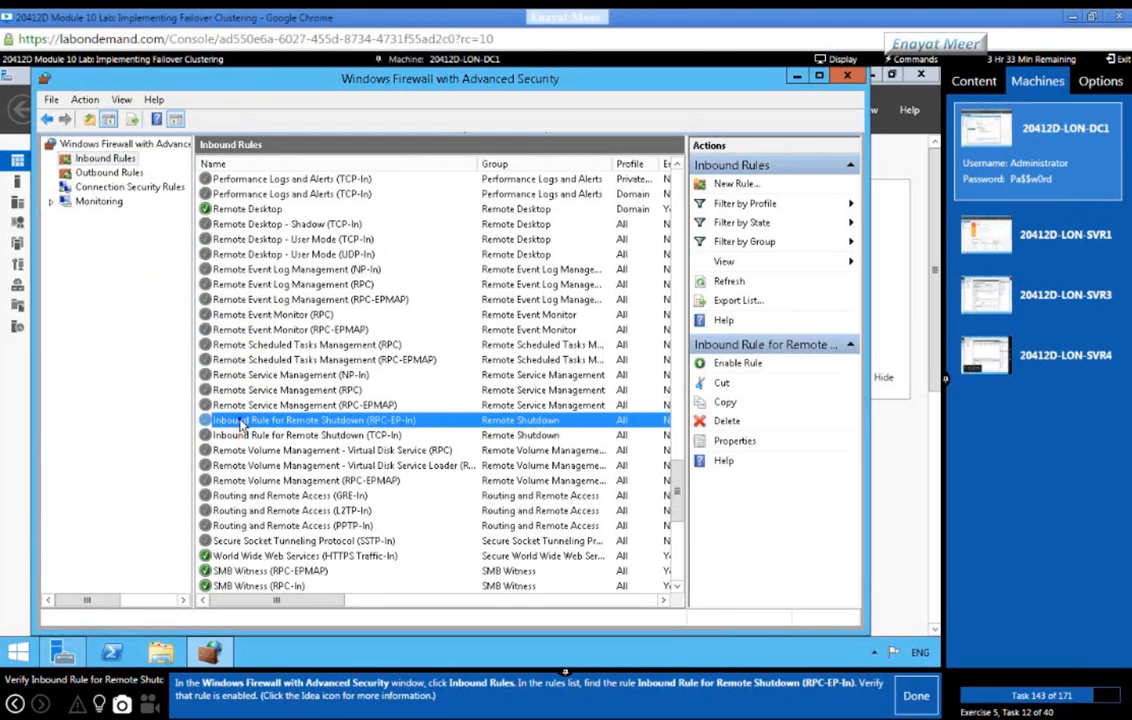
pyautogui.rightClick(262, 423)
pyautogui.click(268, 428)
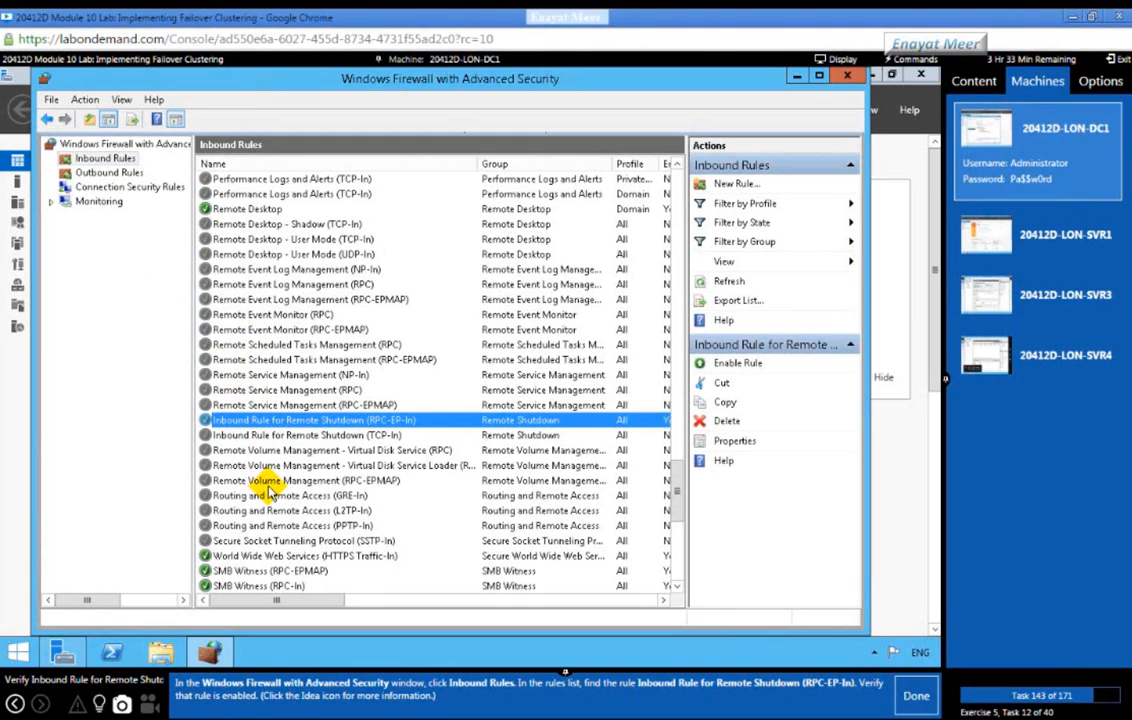
pyautogui.click(251, 435)
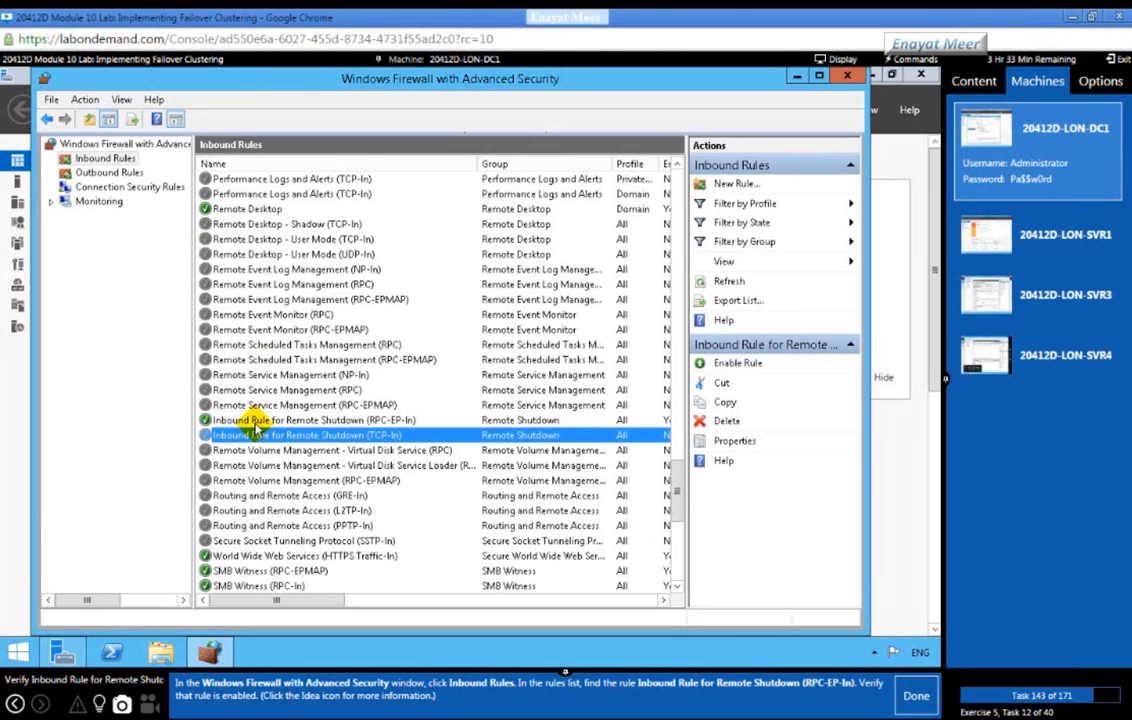
pyautogui.click(250, 421)
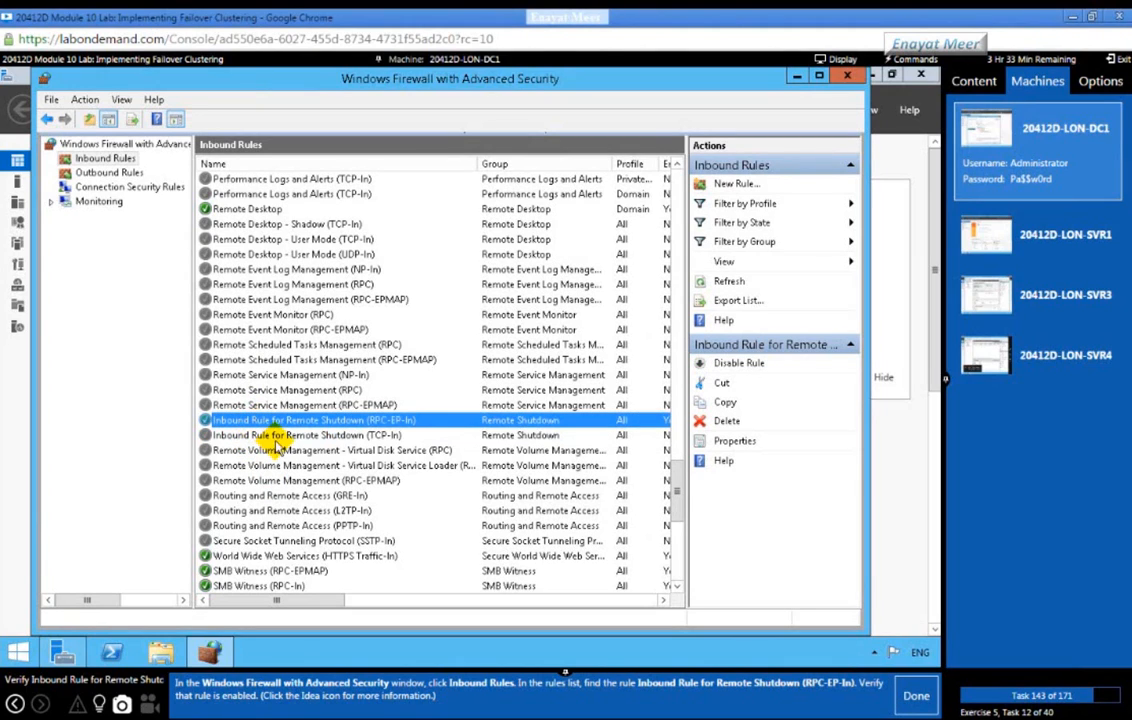
pyautogui.click(98, 704)
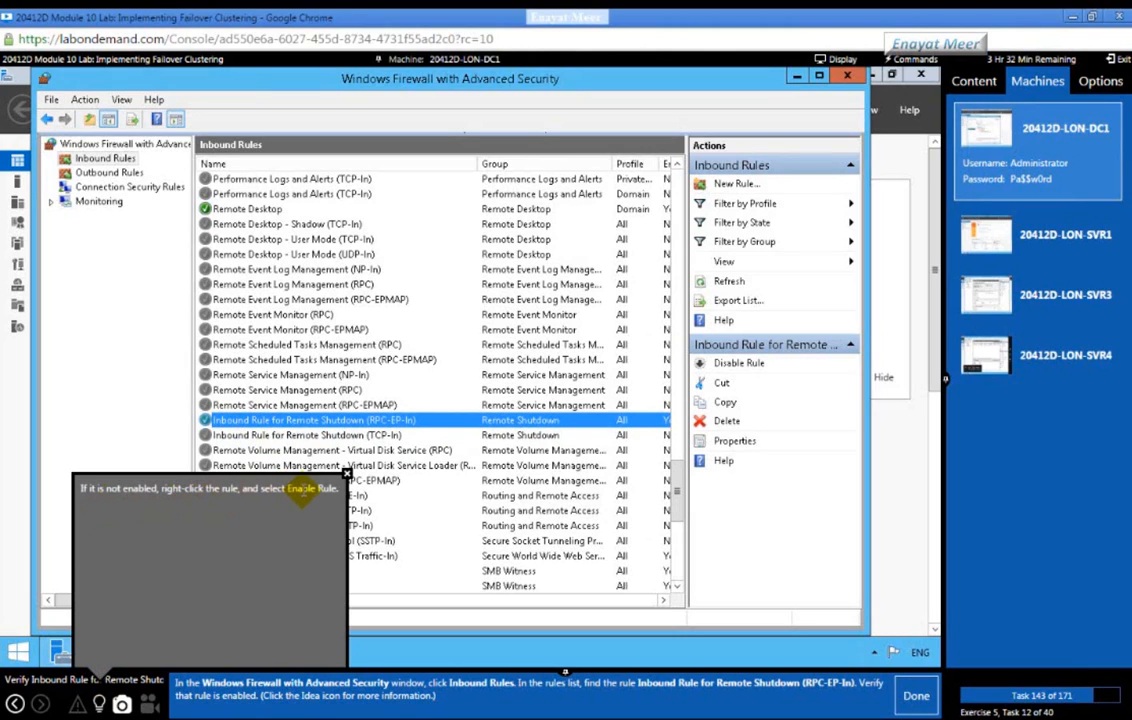
pyautogui.click(347, 475)
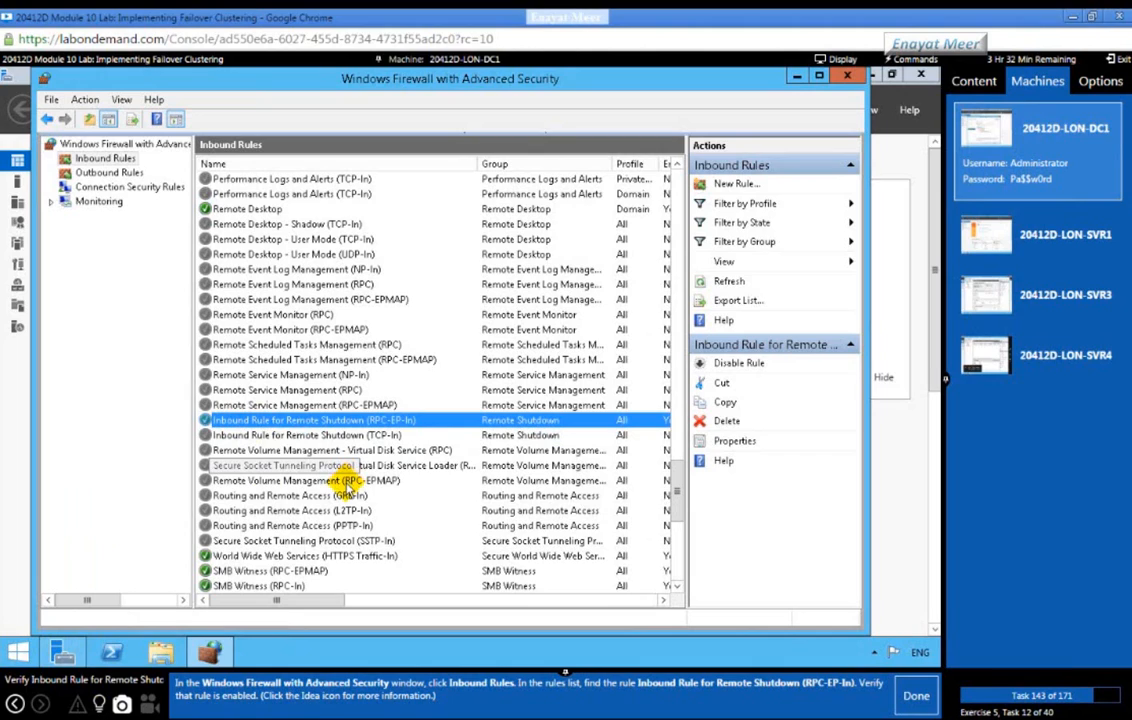
pyautogui.click(905, 693)
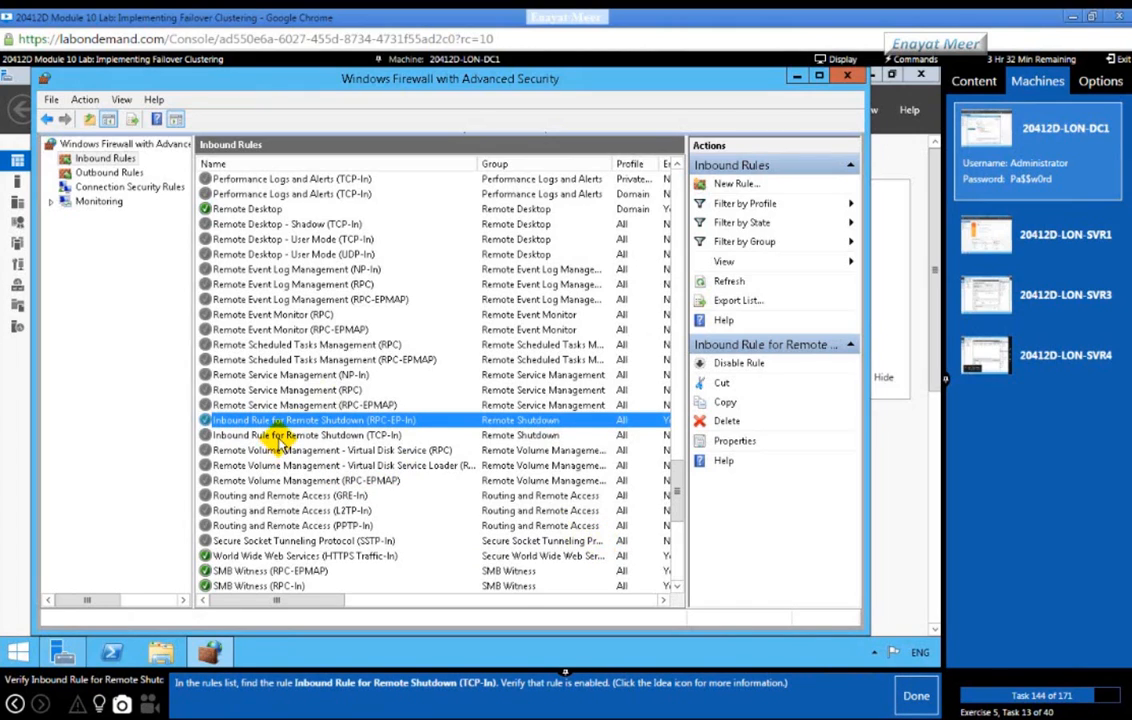
# Step: Enable the Remote Shutdown (TCP-In) inbound rule as well
pyautogui.click(283, 437)
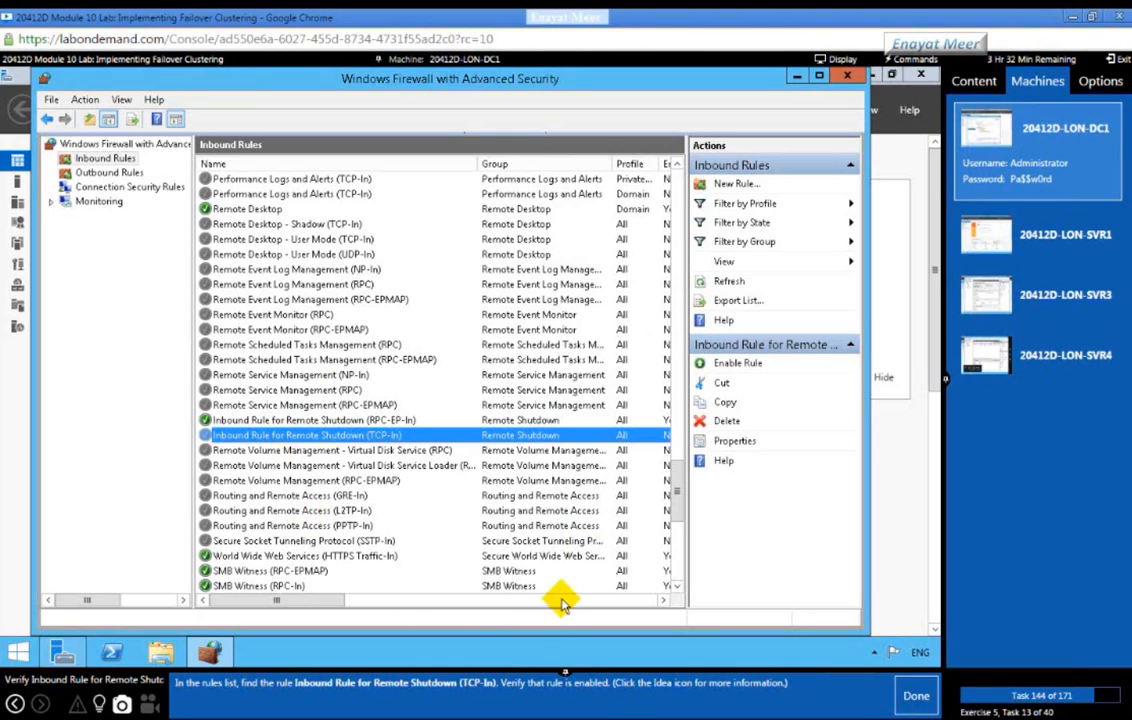
pyautogui.rightClick(287, 438)
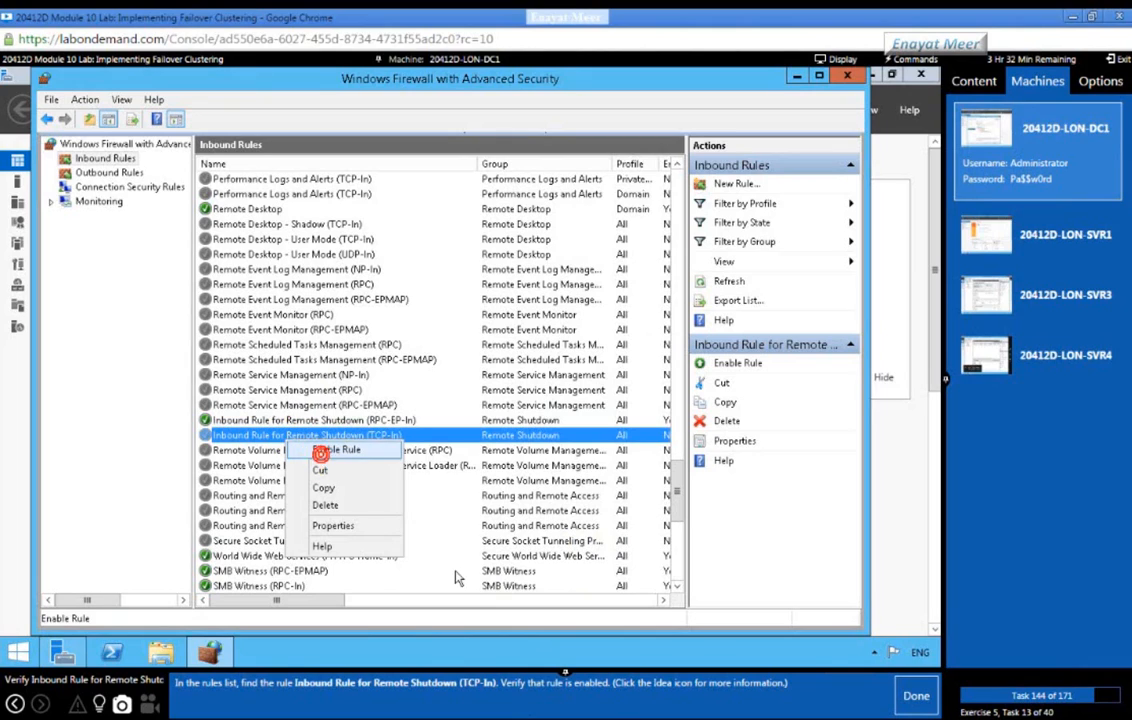
pyautogui.click(336, 450)
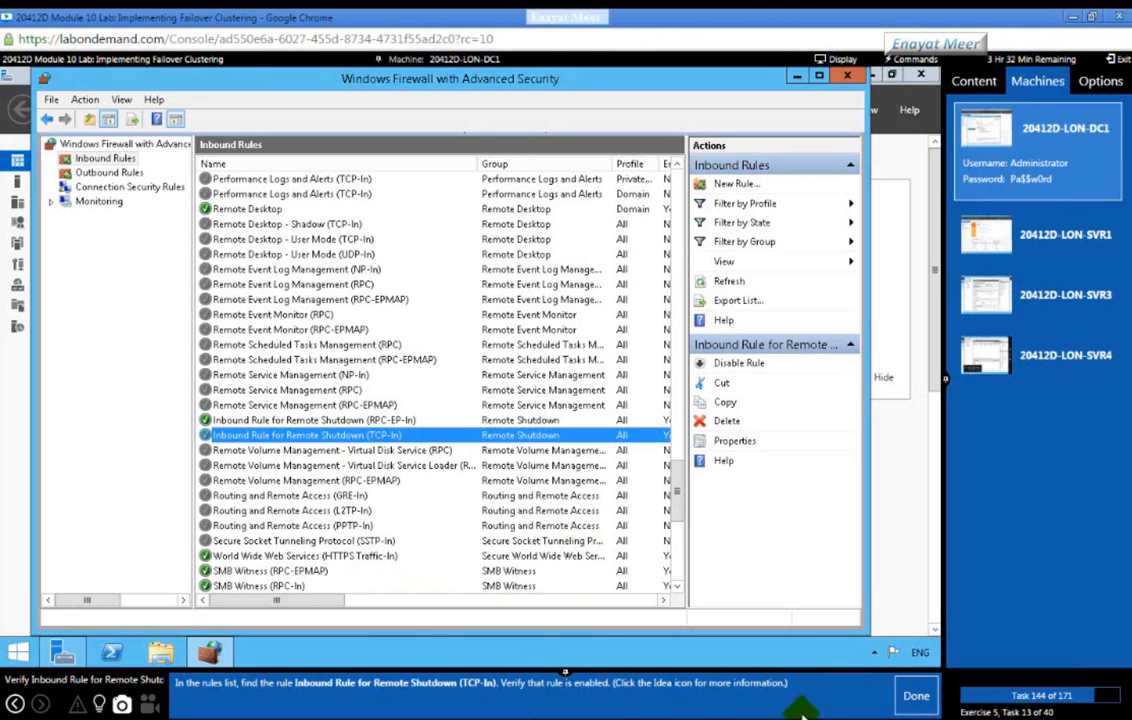
pyautogui.click(902, 694)
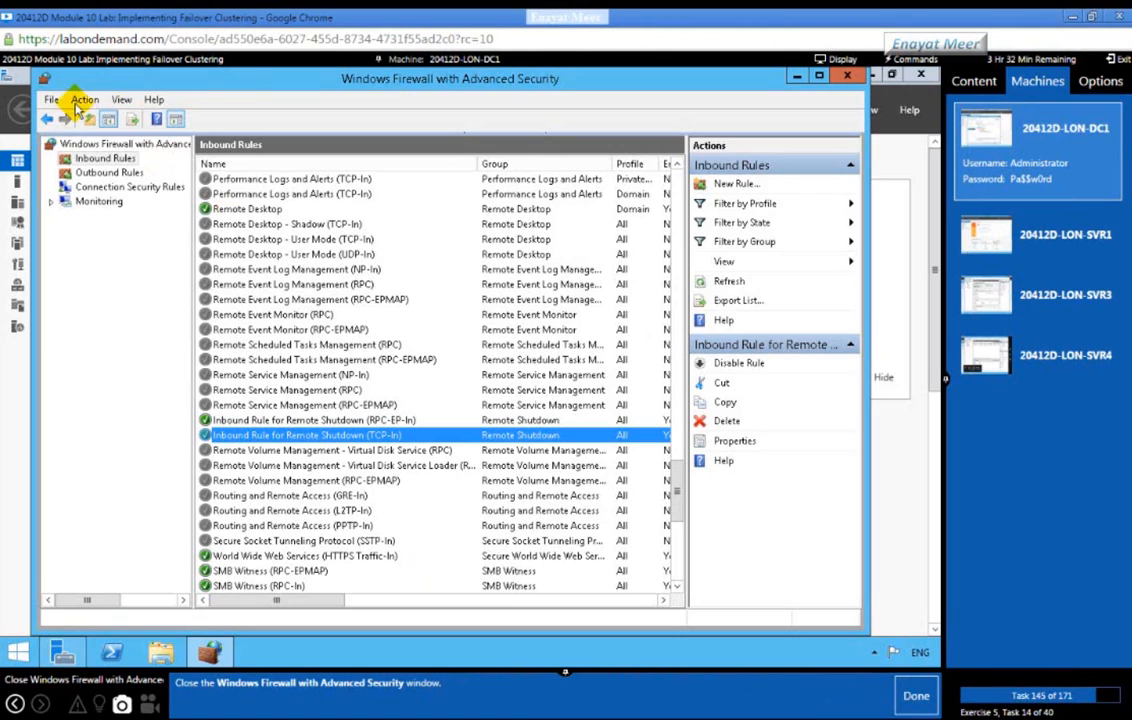
pyautogui.click(50, 100)
# Step: Exit the firewall console, then switch to LON-SVR4 and bring up its Server Manager
pyautogui.click(68, 132)
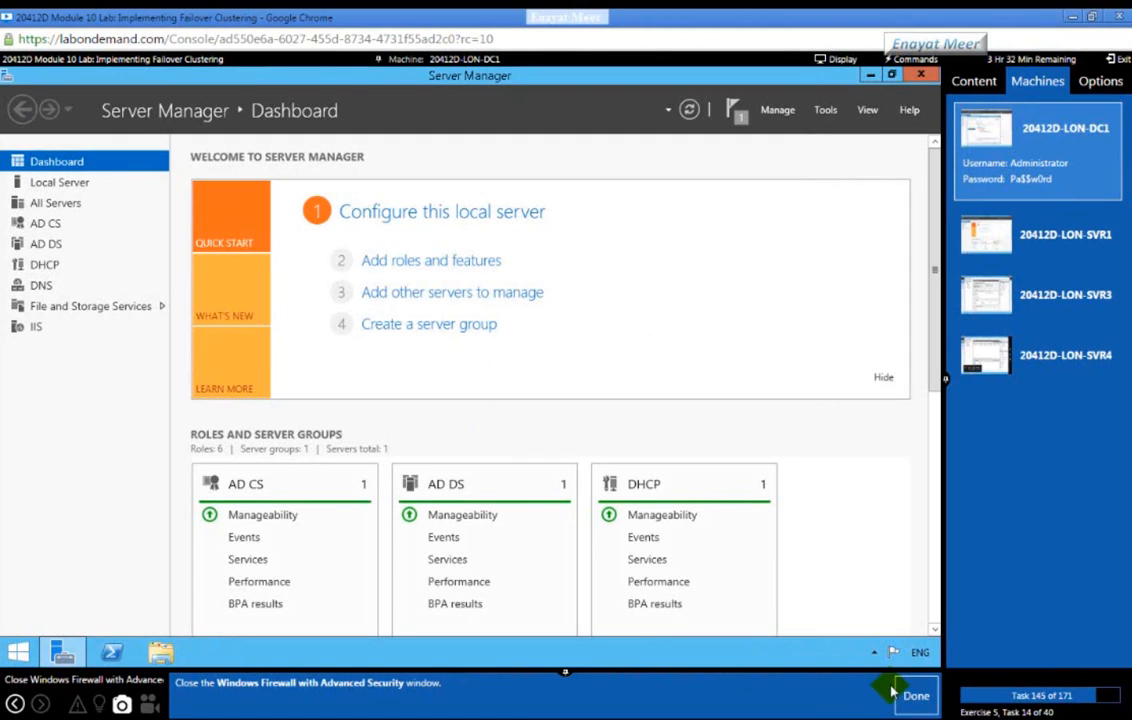
pyautogui.click(910, 694)
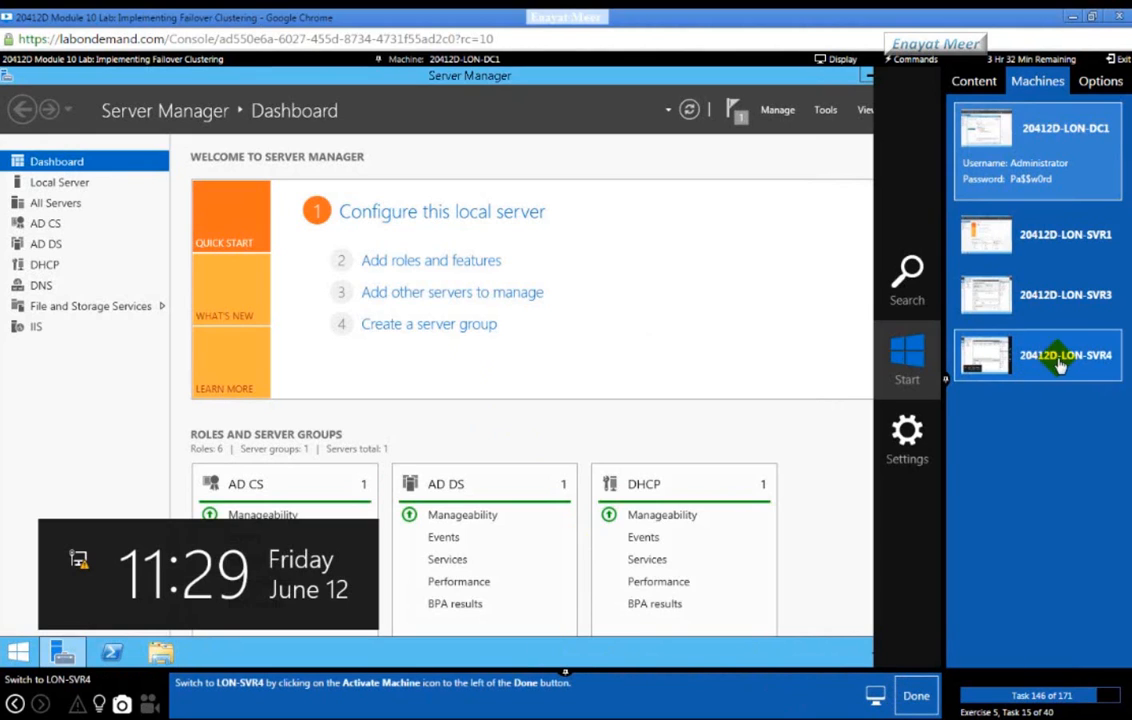
pyautogui.click(1030, 355)
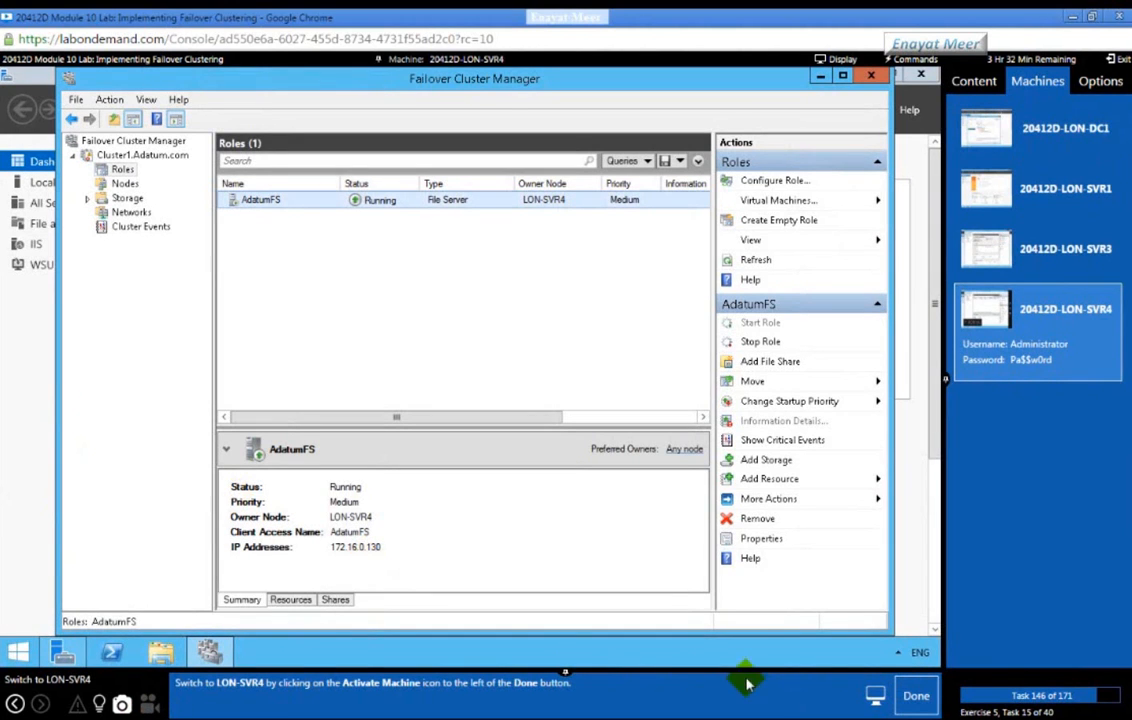
pyautogui.click(910, 698)
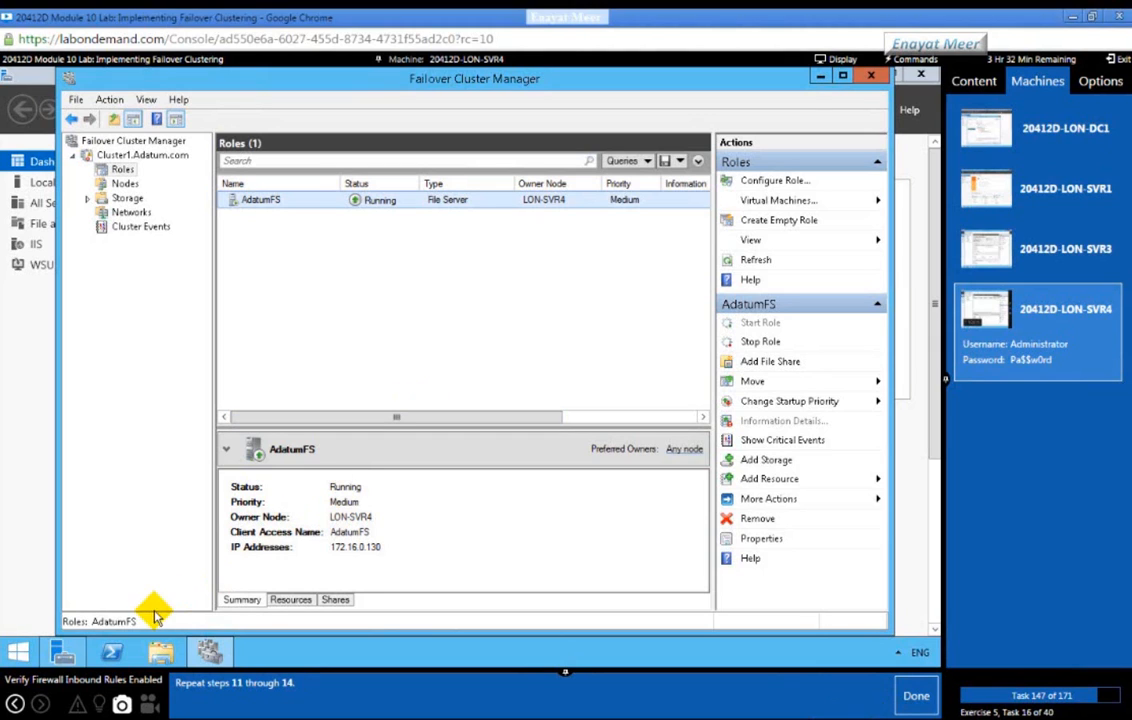
pyautogui.click(60, 655)
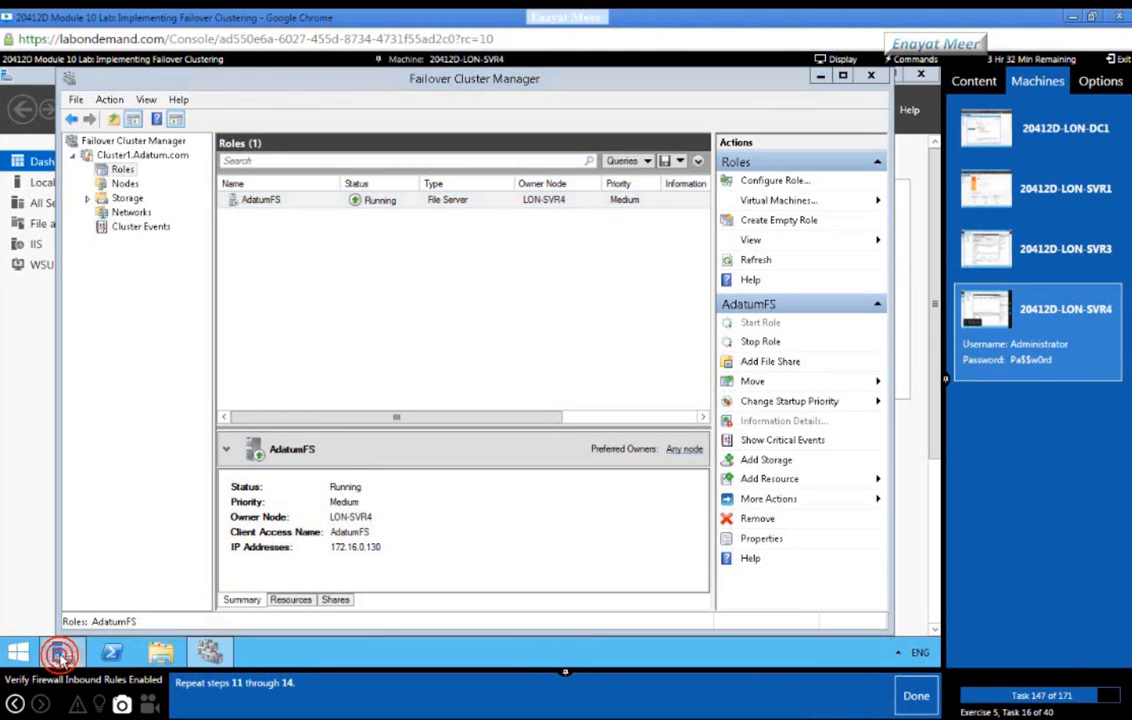
# Step: Open Windows Firewall with Advanced Security on LON-SVR4 and list its inbound rules
pyautogui.click(823, 112)
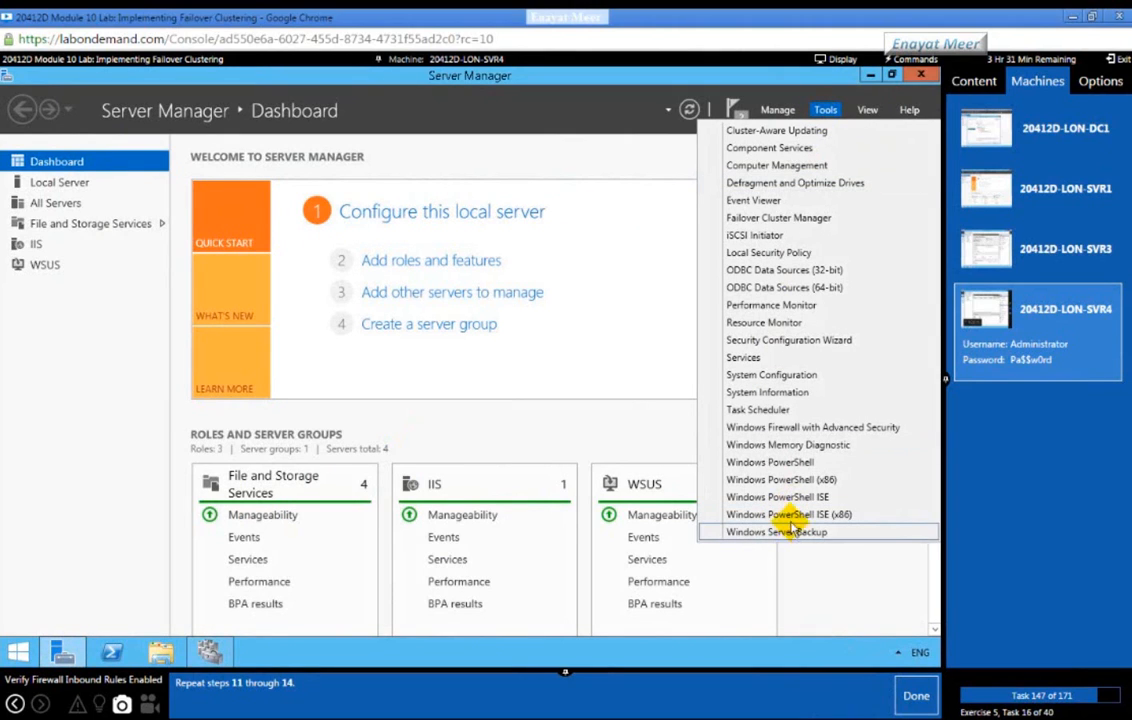
pyautogui.click(782, 430)
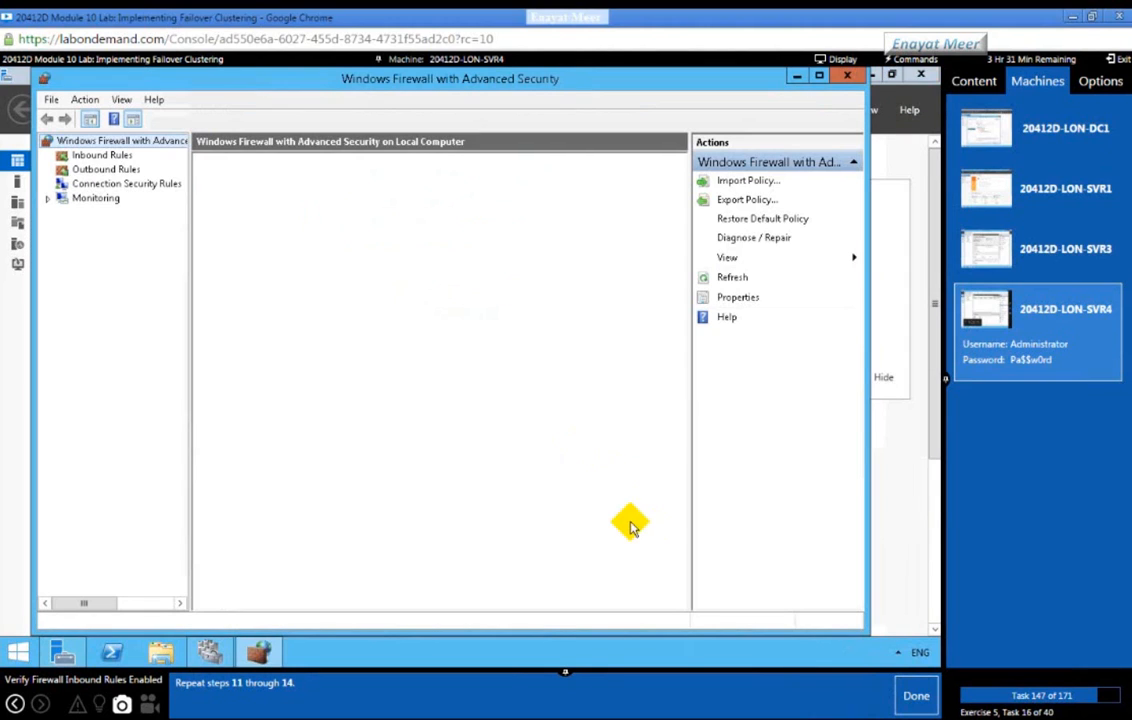
pyautogui.click(98, 157)
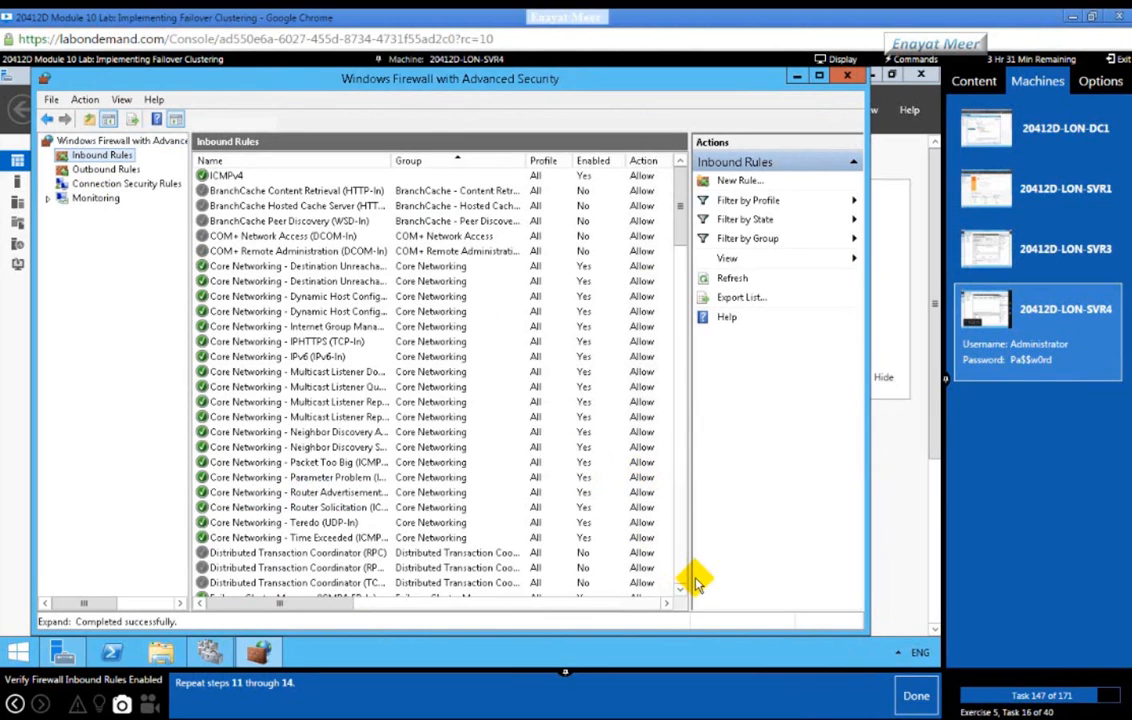
# Step: Verify that both Remote Shutdown rules (RPC-EP-In and TCP-In) show as enabled
pyautogui.click(677, 567)
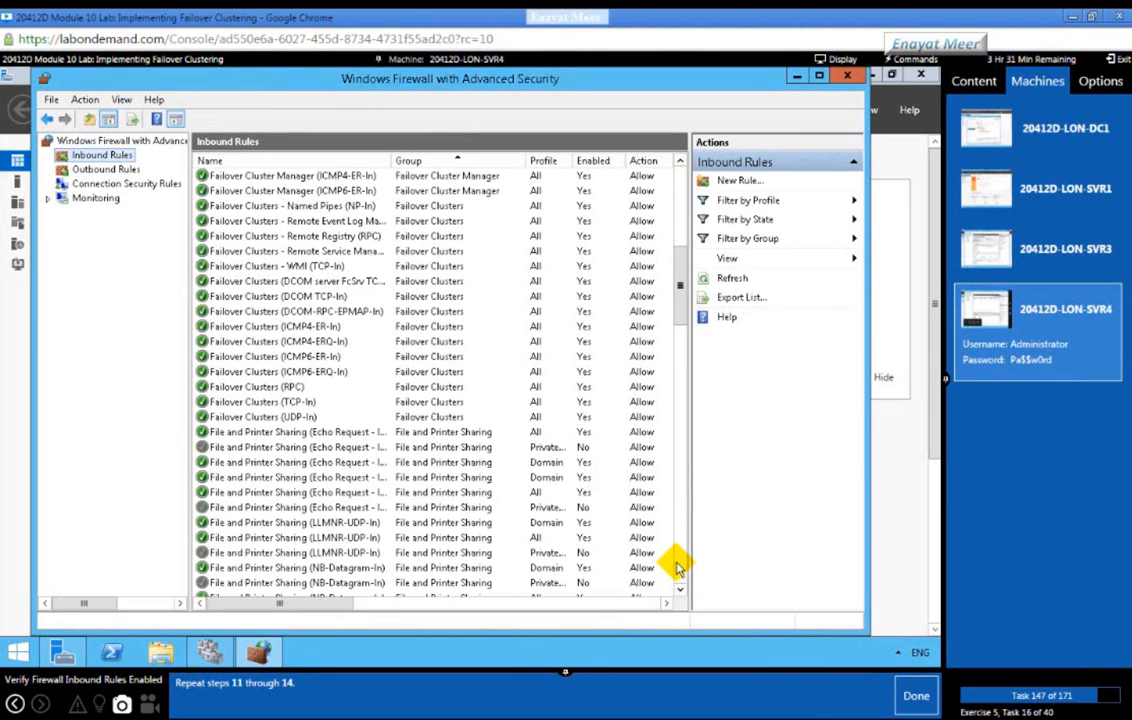
pyautogui.click(677, 567)
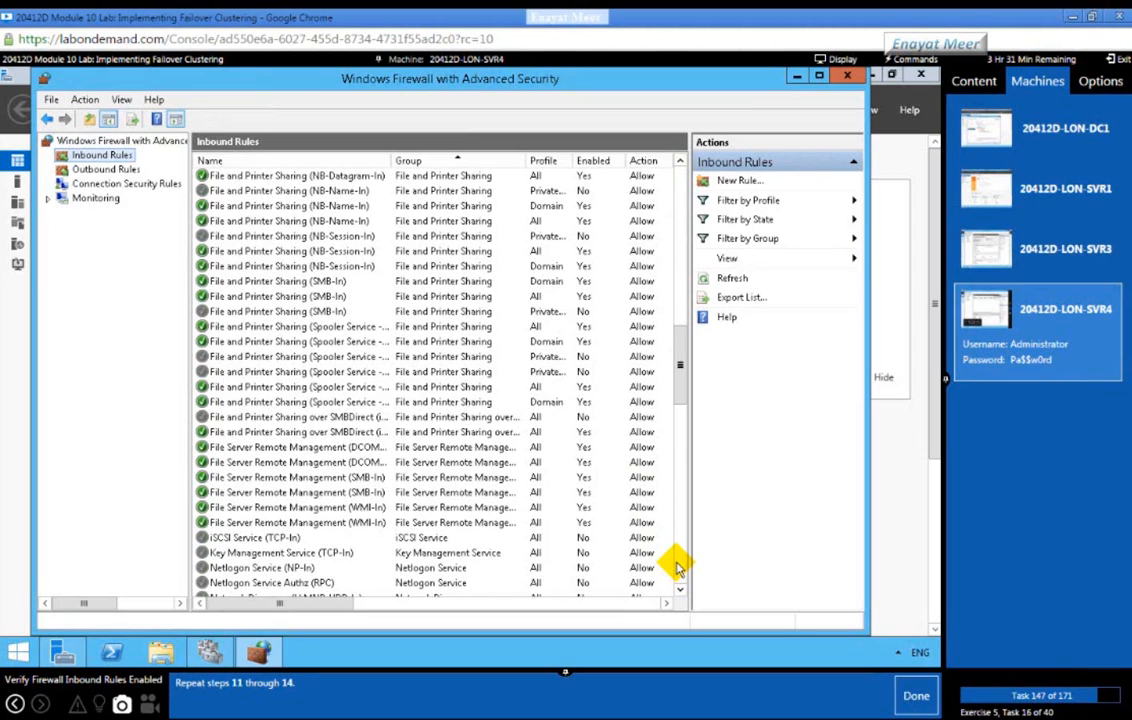
pyautogui.click(677, 567)
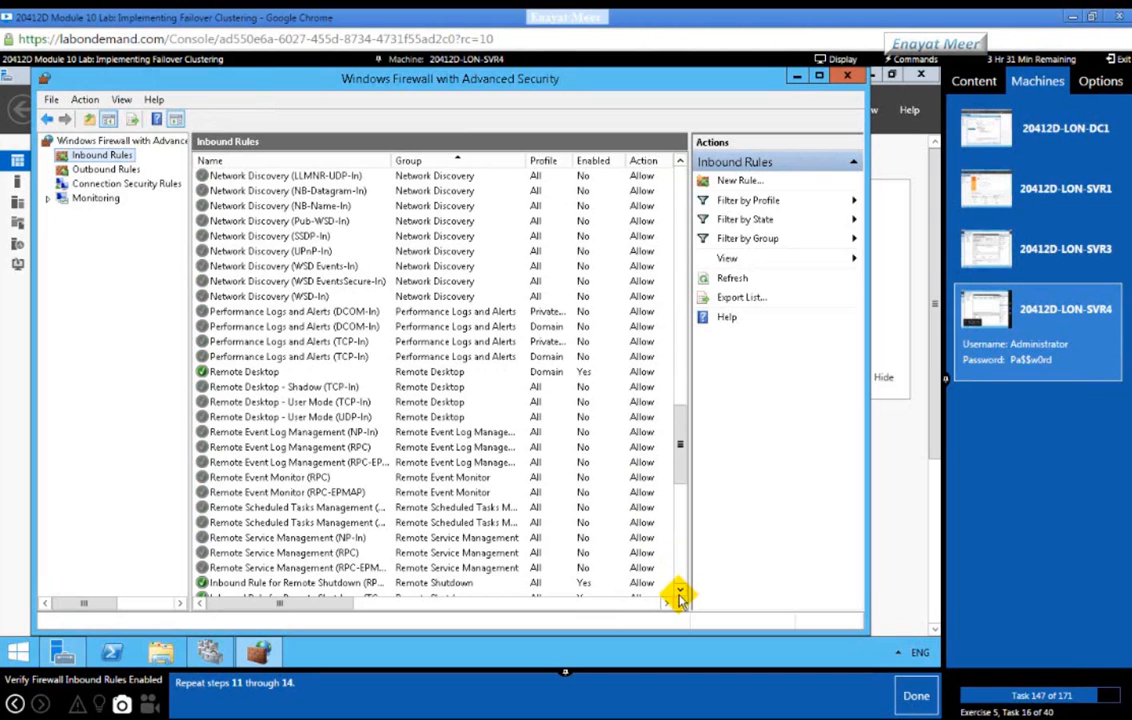
pyautogui.click(679, 591)
pyautogui.click(679, 591)
pyautogui.click(679, 591)
pyautogui.click(679, 592)
pyautogui.click(679, 592)
pyautogui.click(679, 592)
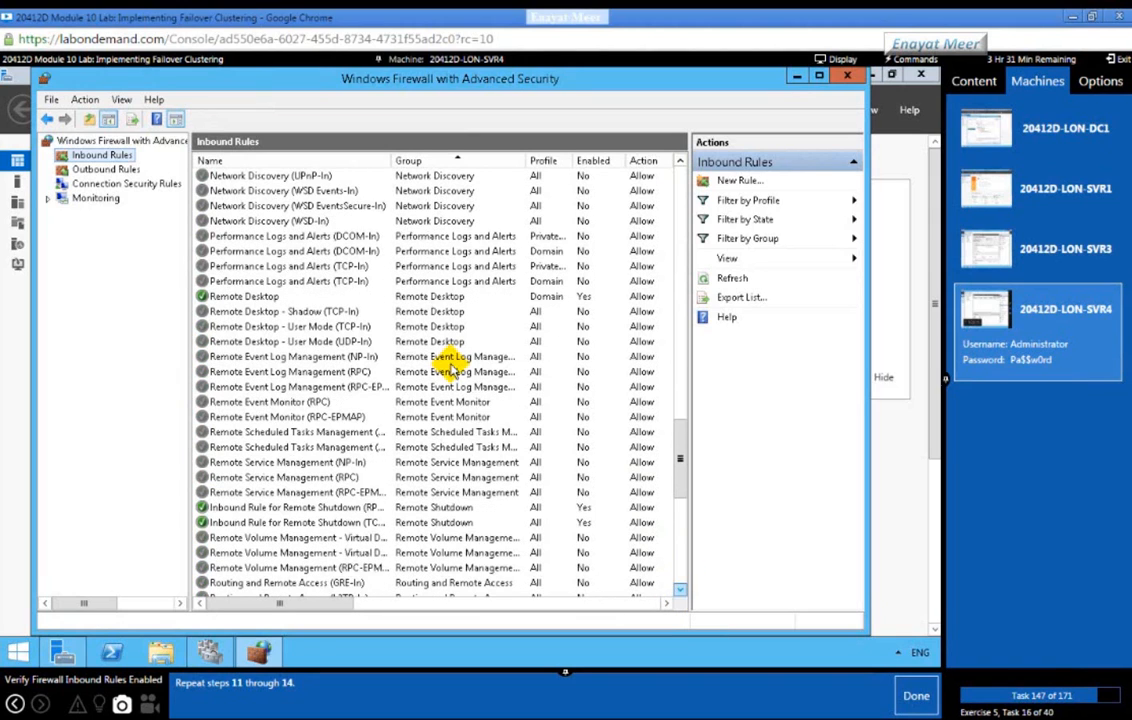
pyautogui.moveTo(391, 162); pyautogui.dragTo(445, 579)
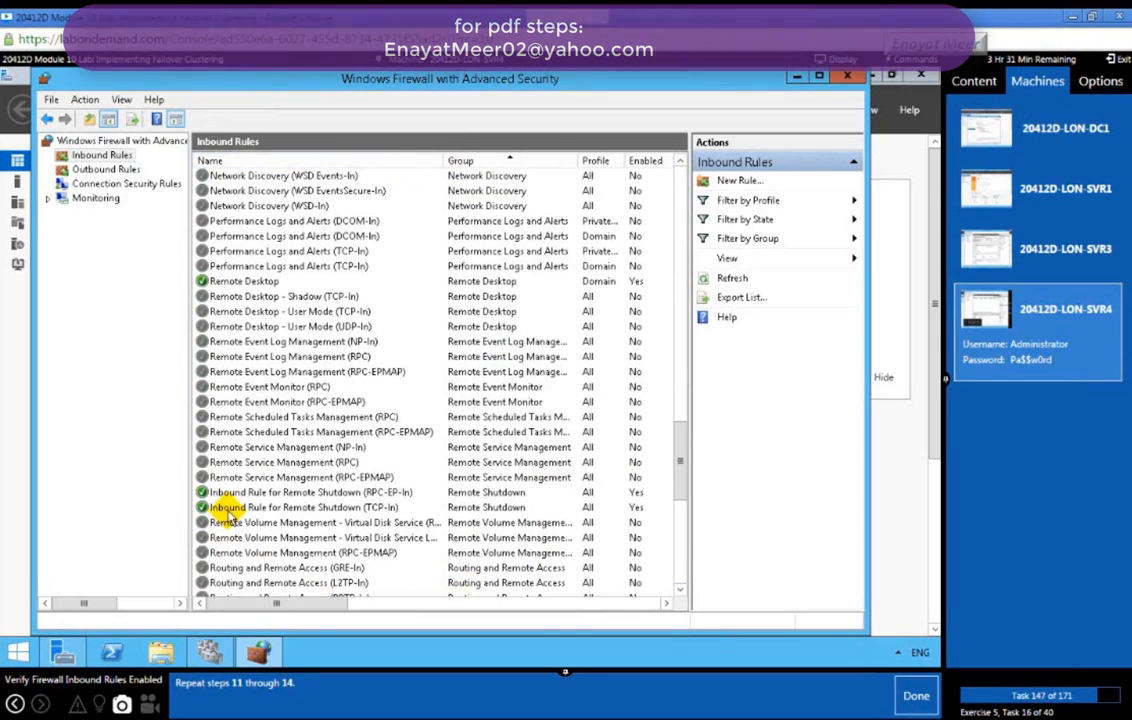
pyautogui.click(285, 493)
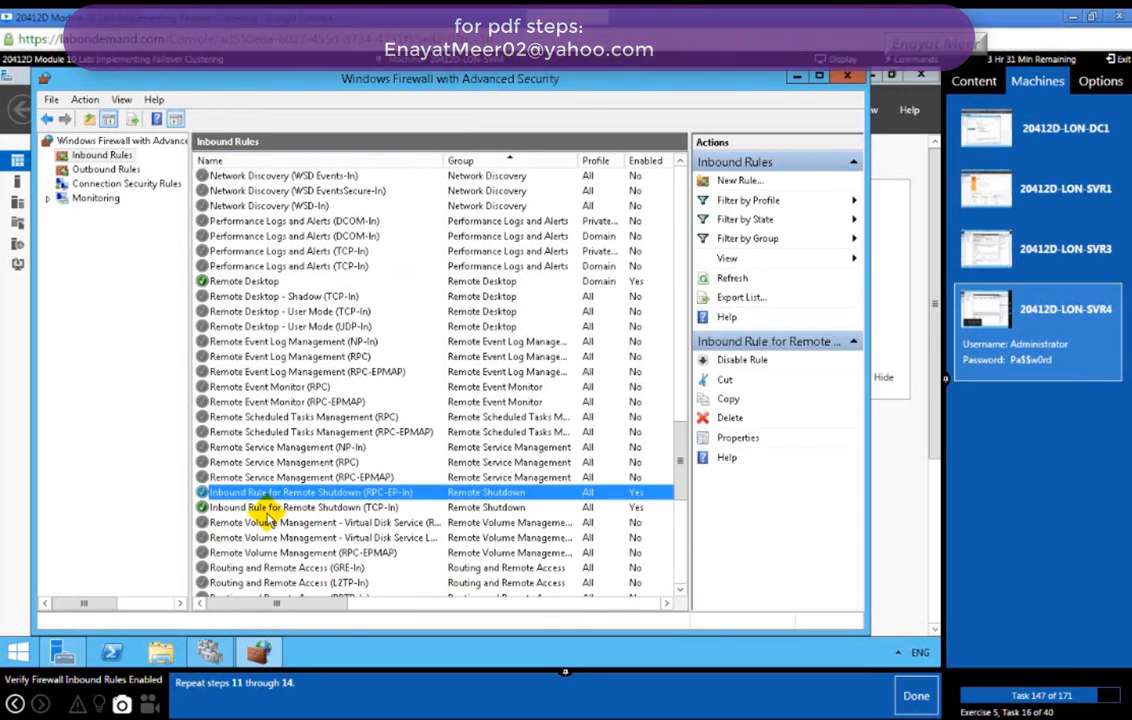
pyautogui.click(280, 509)
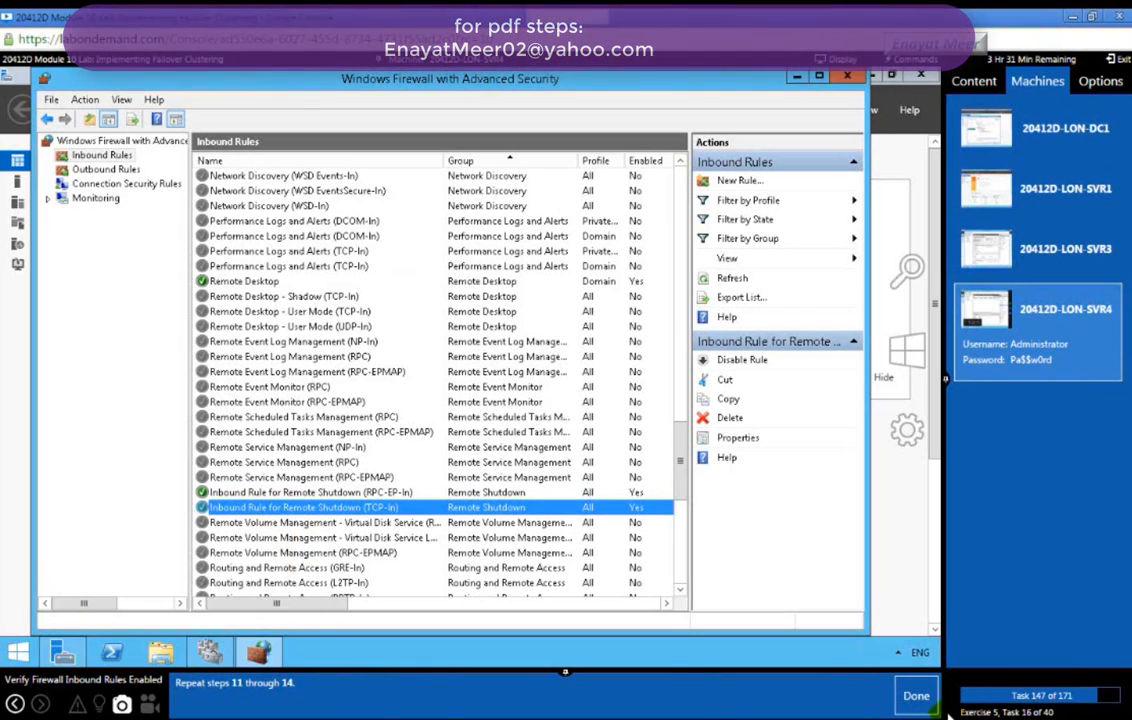
pyautogui.click(917, 701)
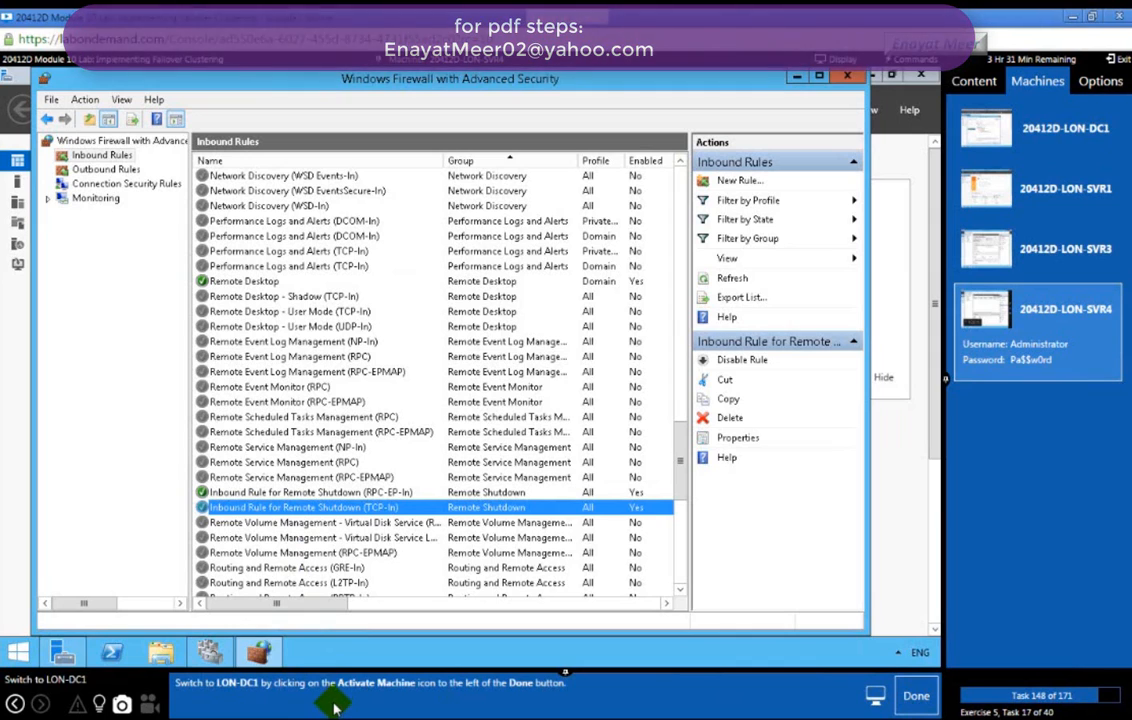
# Step: Switch to LON-DC1 and launch Cluster-Aware Updating from Server Manager's Tools menu
pyautogui.click(1078, 128)
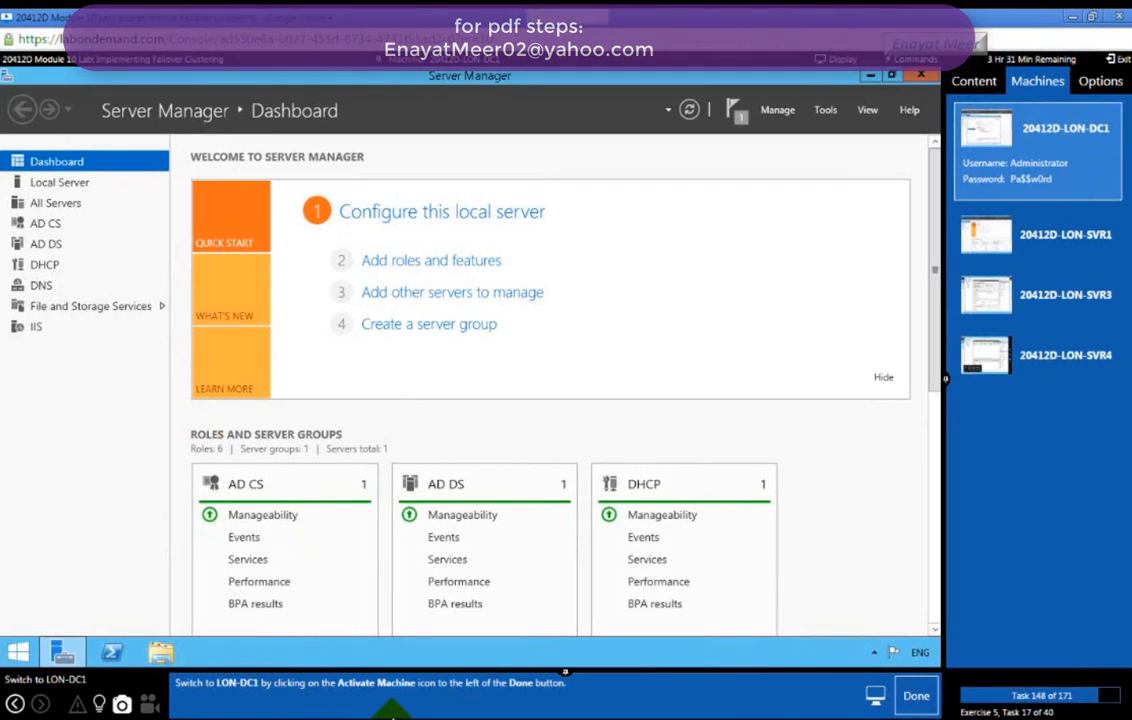
pyautogui.click(914, 698)
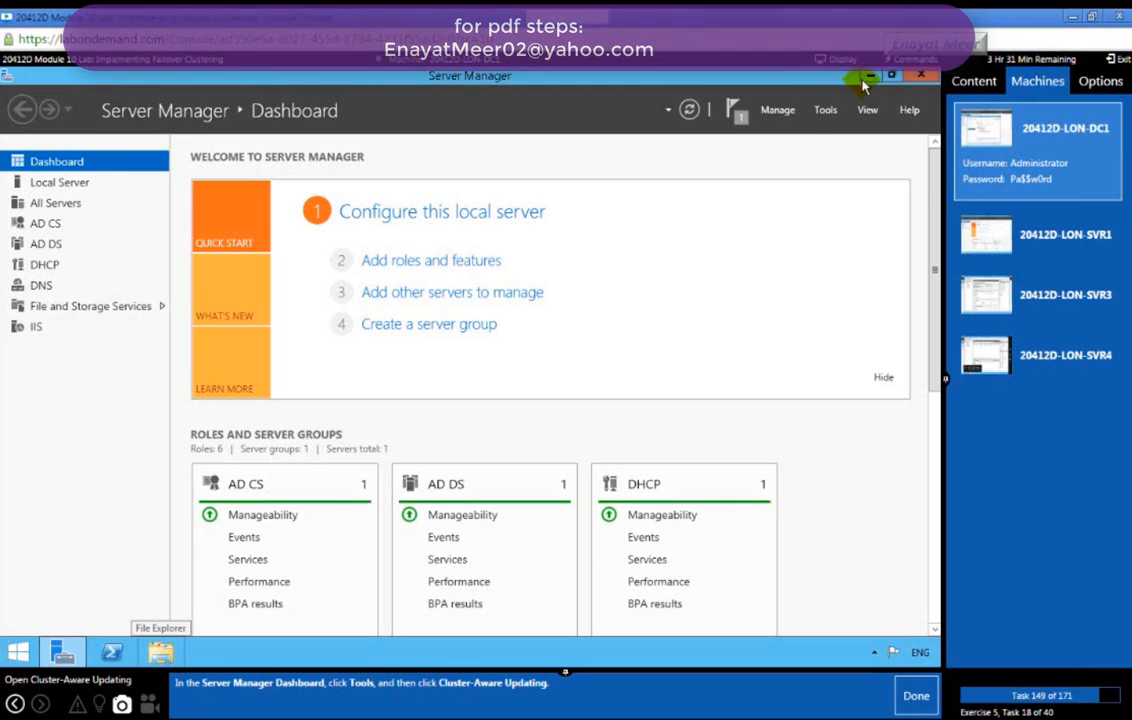
pyautogui.click(825, 110)
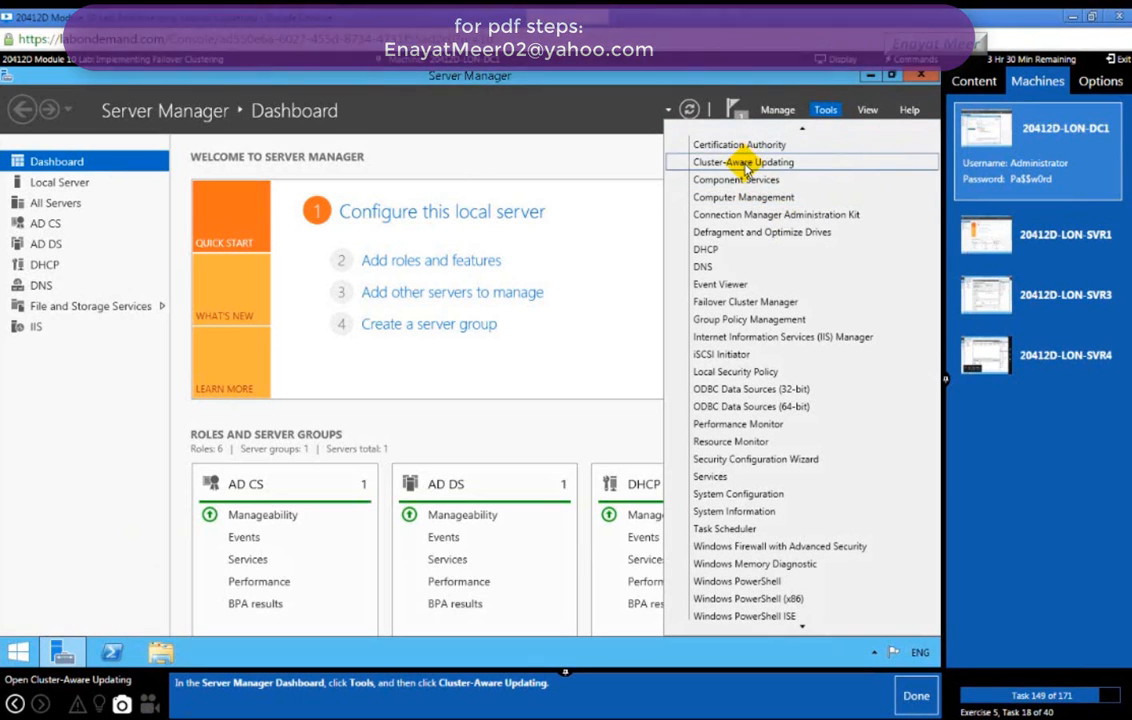
pyautogui.click(745, 164)
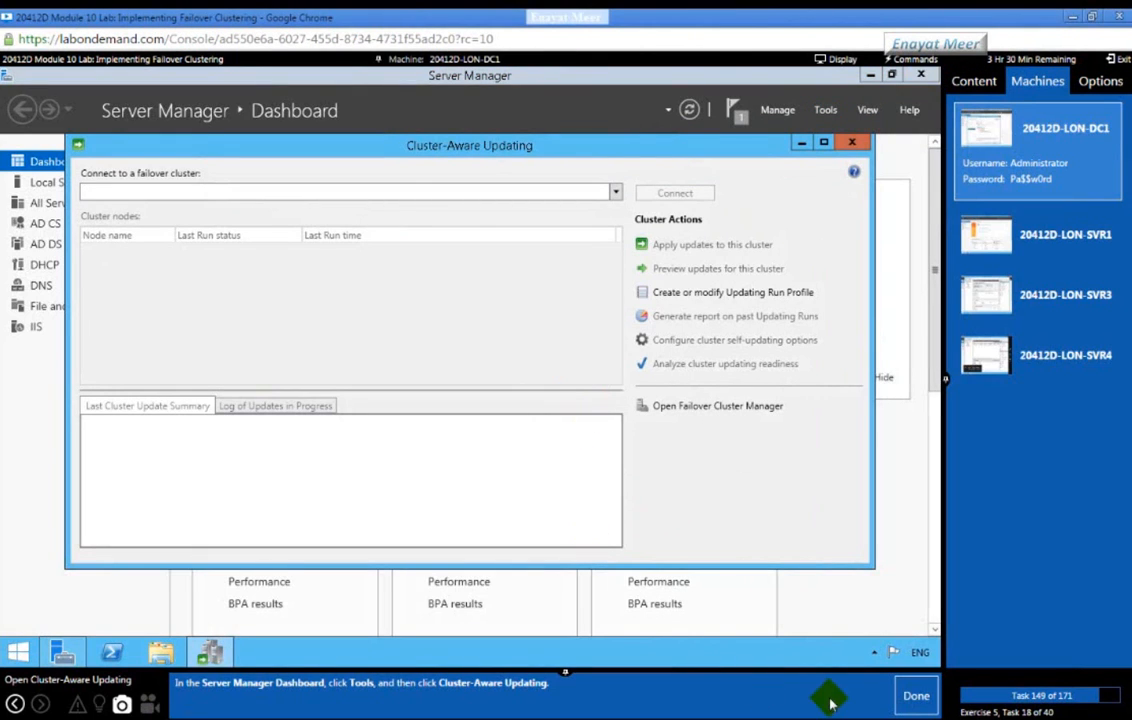
# Step: Connect Cluster-Aware Updating to CLUSTER1 and check its nodes LON-SVR3 and LON-SVR4
pyautogui.click(910, 693)
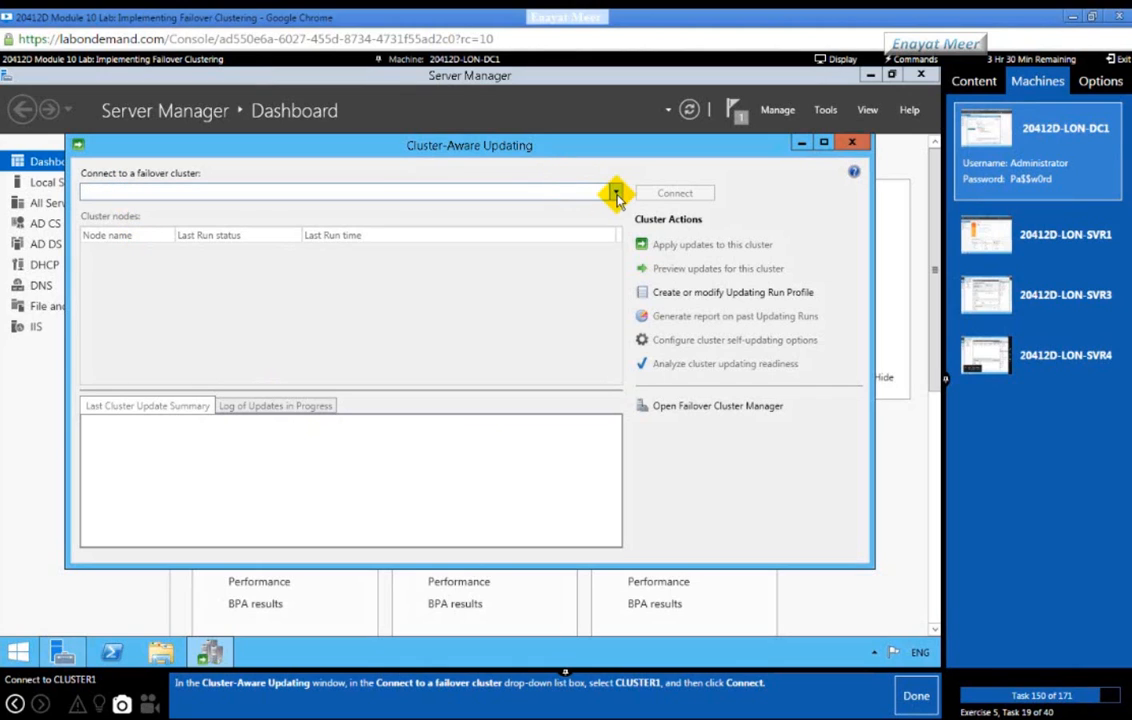
pyautogui.click(616, 193)
pyautogui.click(108, 246)
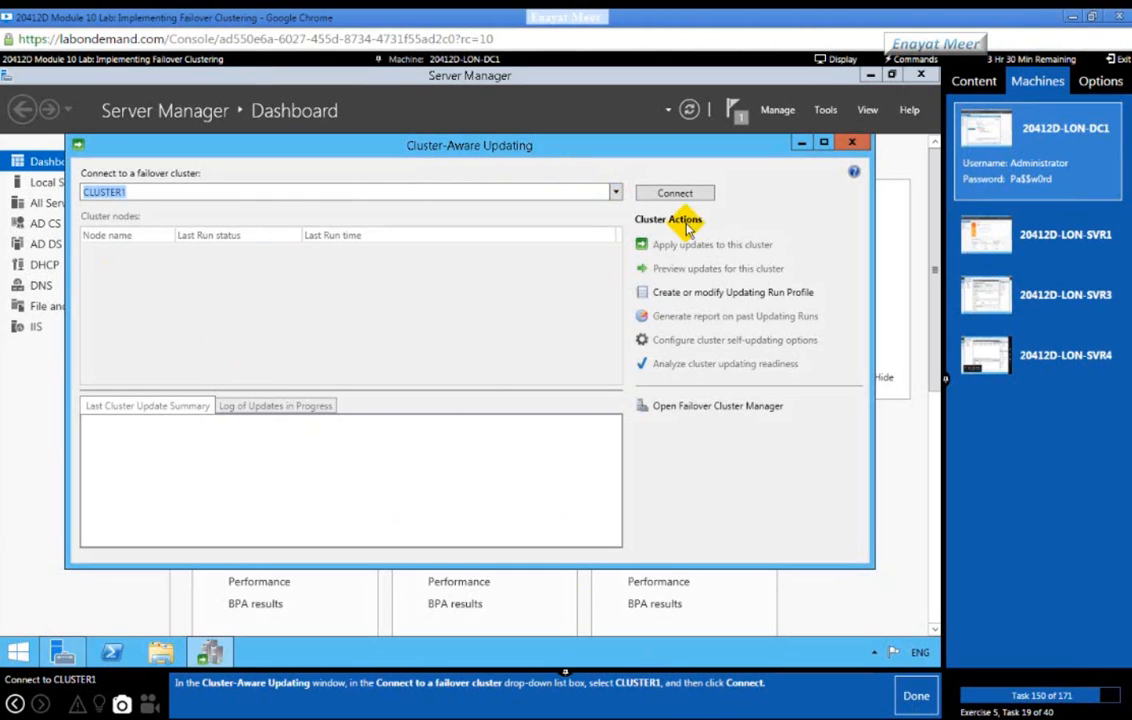
pyautogui.click(677, 191)
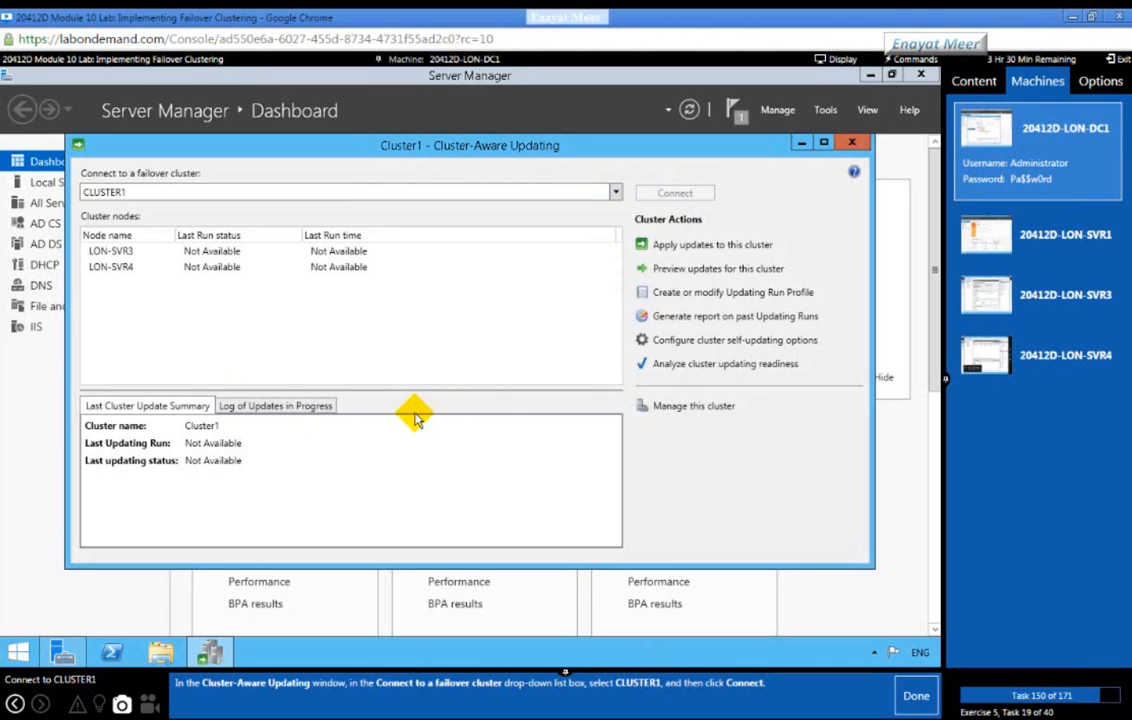
pyautogui.click(113, 251)
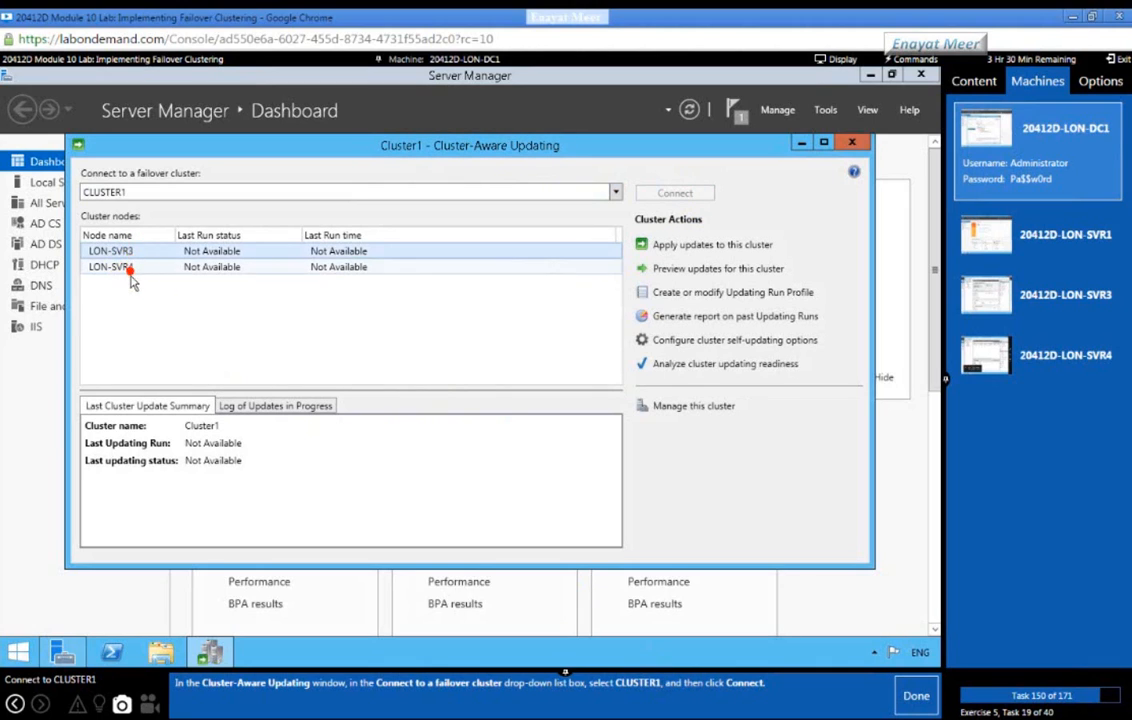
pyautogui.click(130, 272)
pyautogui.click(905, 692)
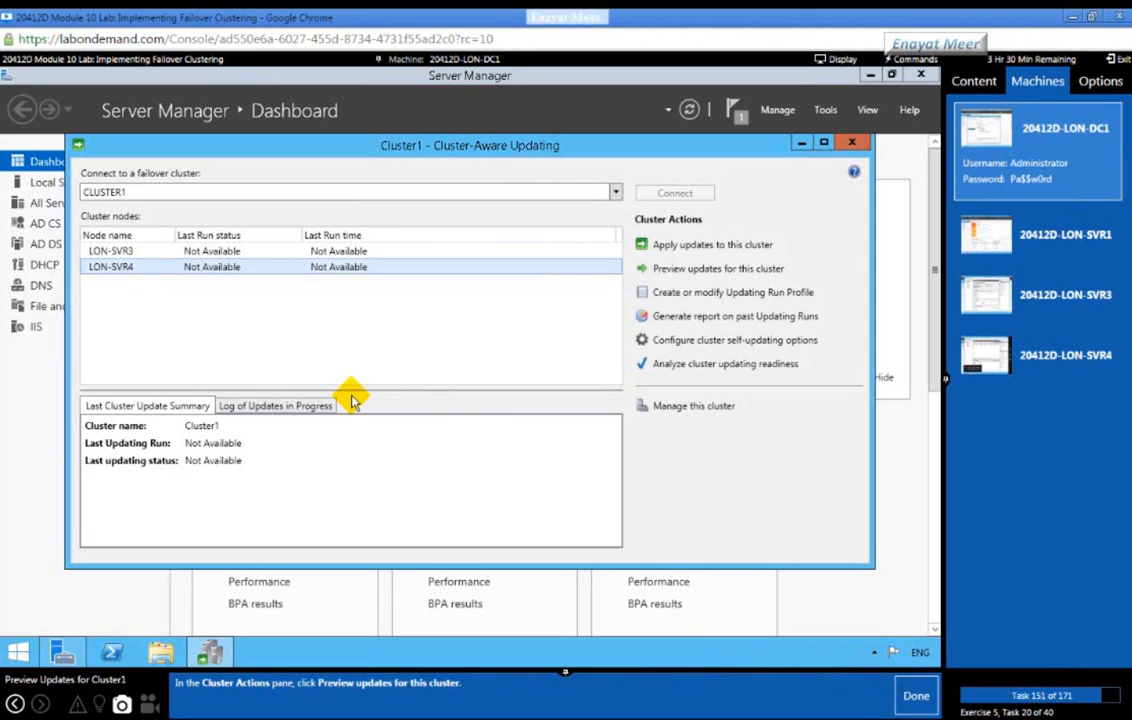
# Step: Generate the update preview list for Cluster1's nodes
pyautogui.click(713, 270)
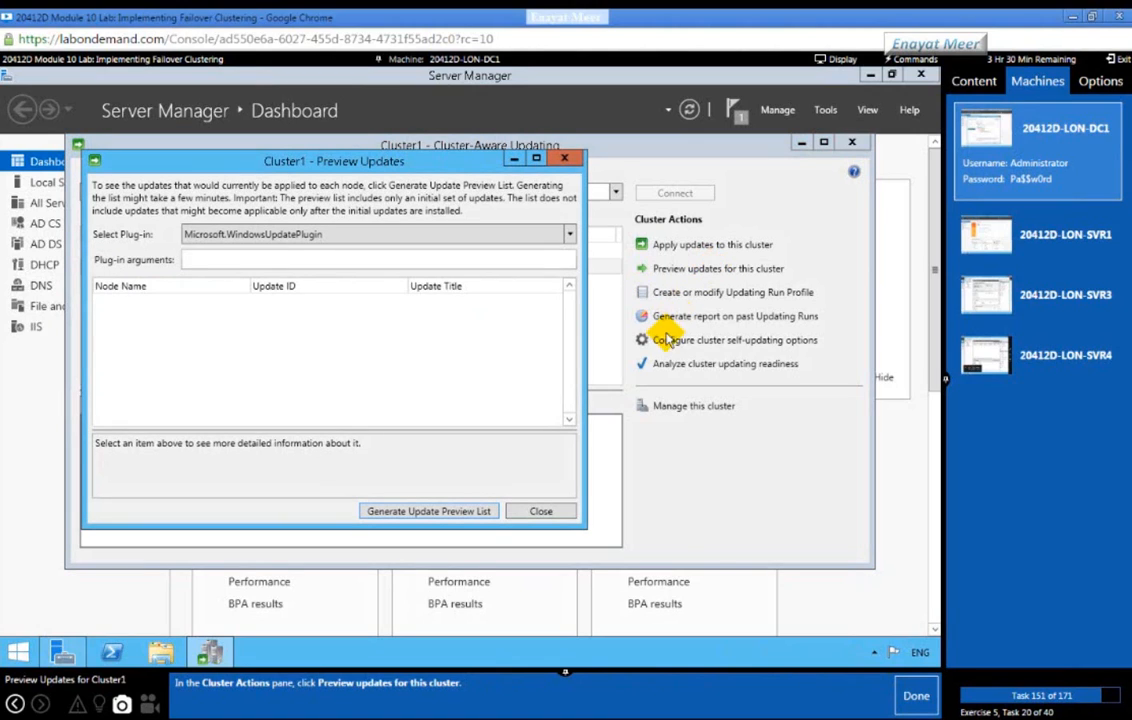
pyautogui.click(917, 695)
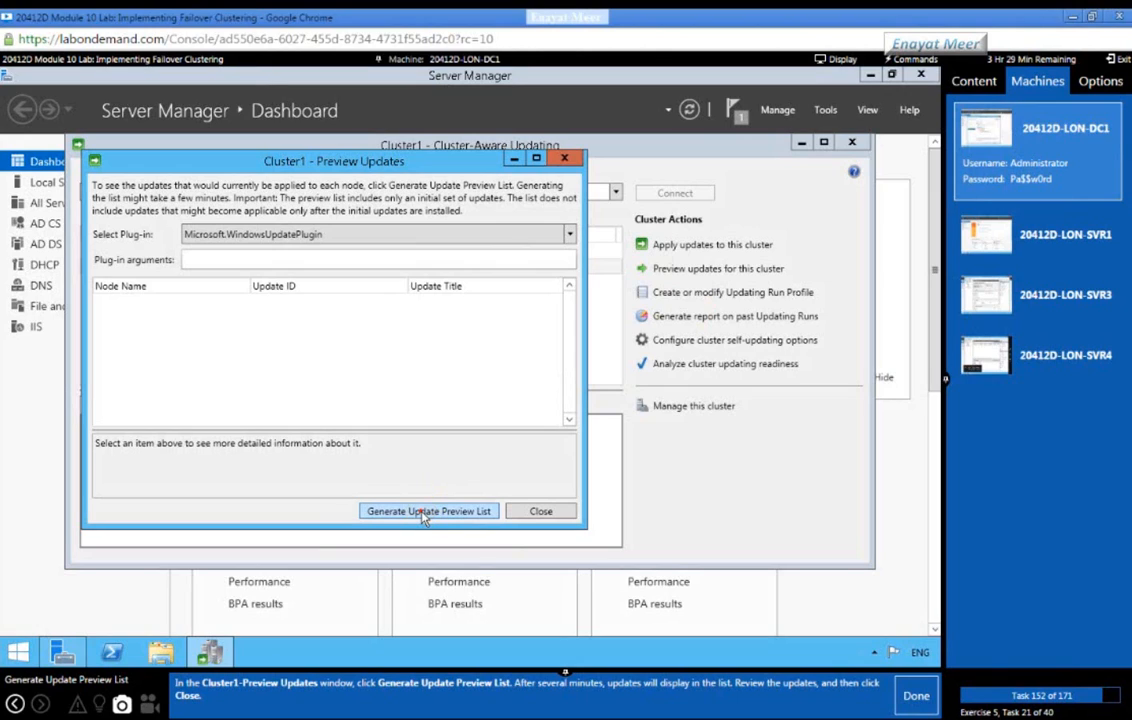
pyautogui.click(422, 512)
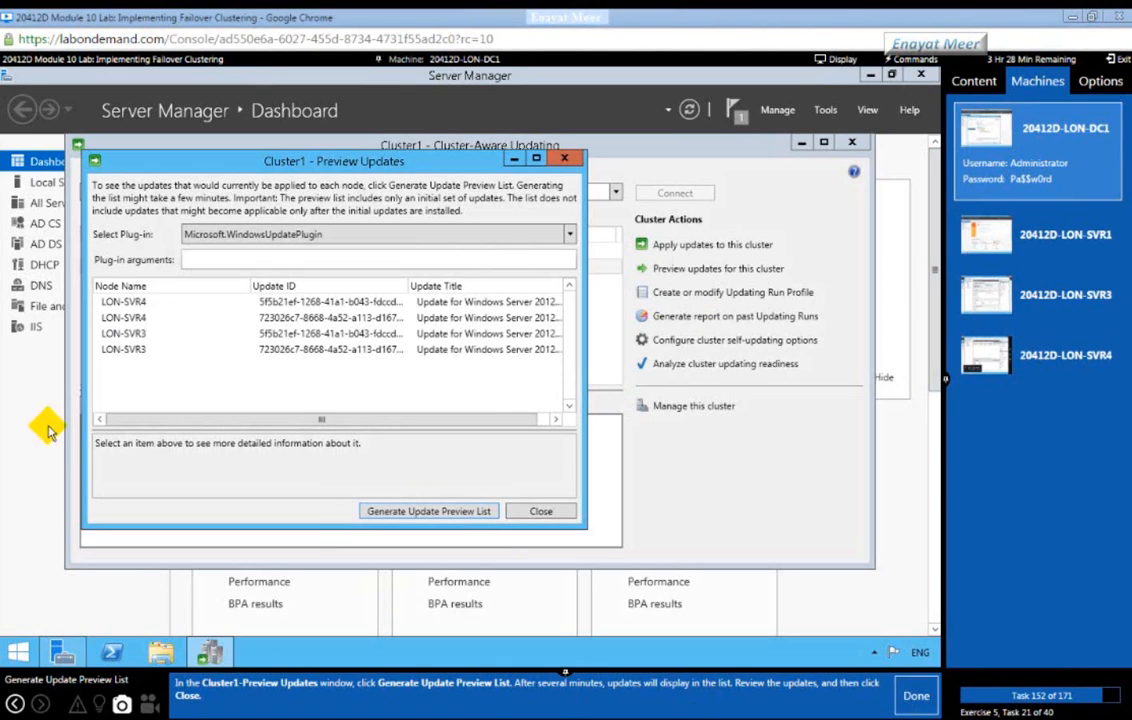
# Step: Review the KB2884846 and KB2901549 entries for LON-SVR4 and LON-SVR3, then close the preview
pyautogui.click(110, 318)
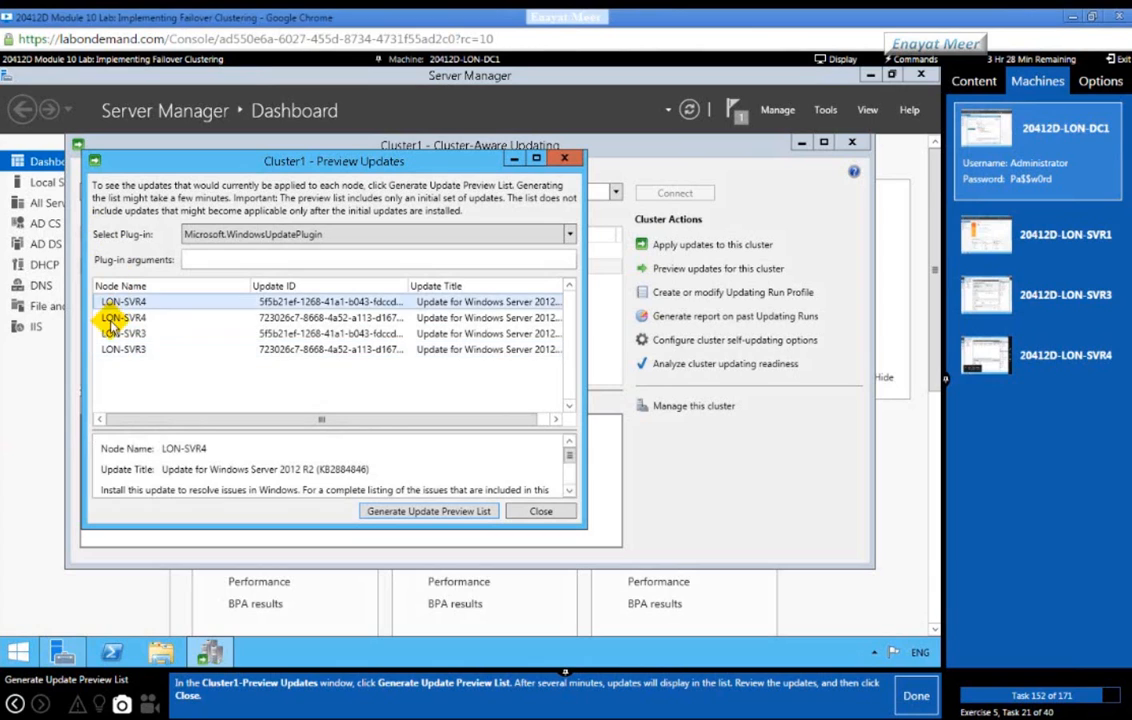
pyautogui.click(112, 333)
pyautogui.click(115, 349)
pyautogui.moveTo(230, 421); pyautogui.dragTo(553, 422)
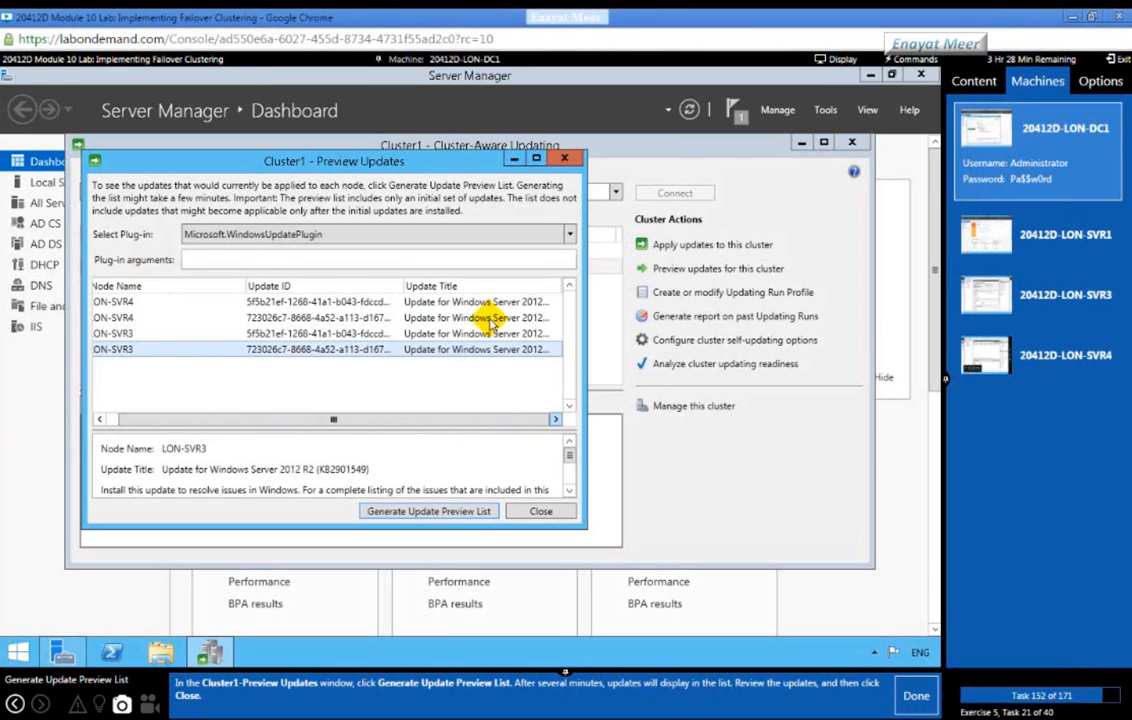
pyautogui.click(370, 301)
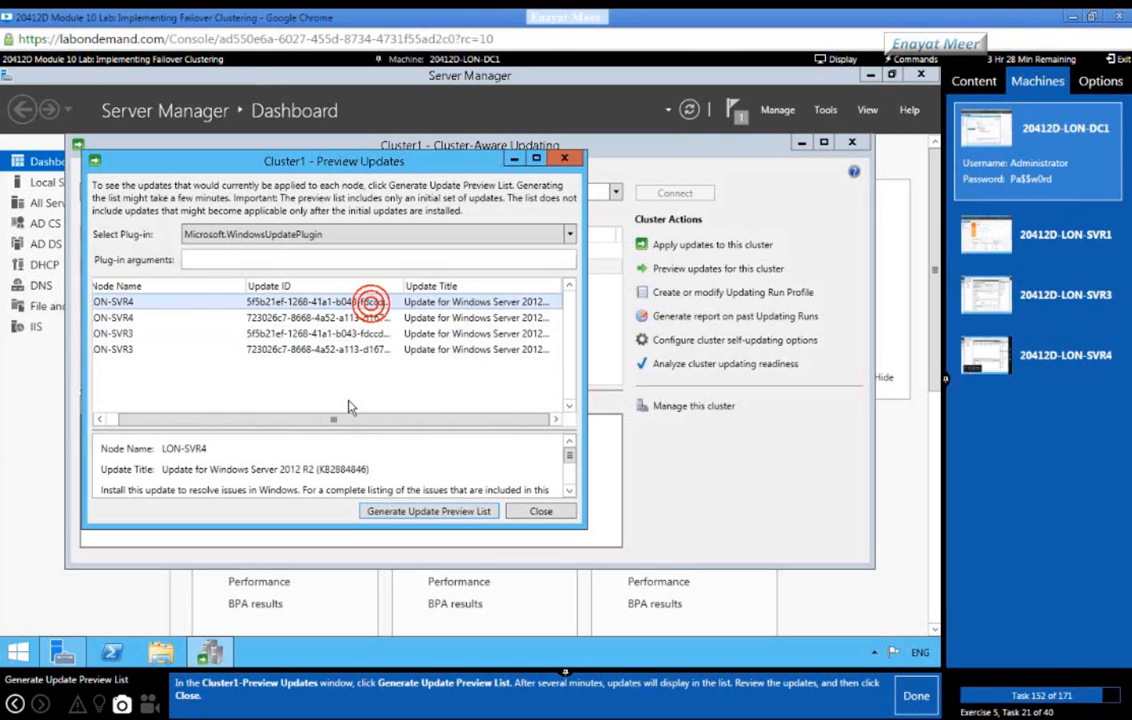
pyautogui.click(310, 318)
pyautogui.click(310, 334)
pyautogui.click(310, 349)
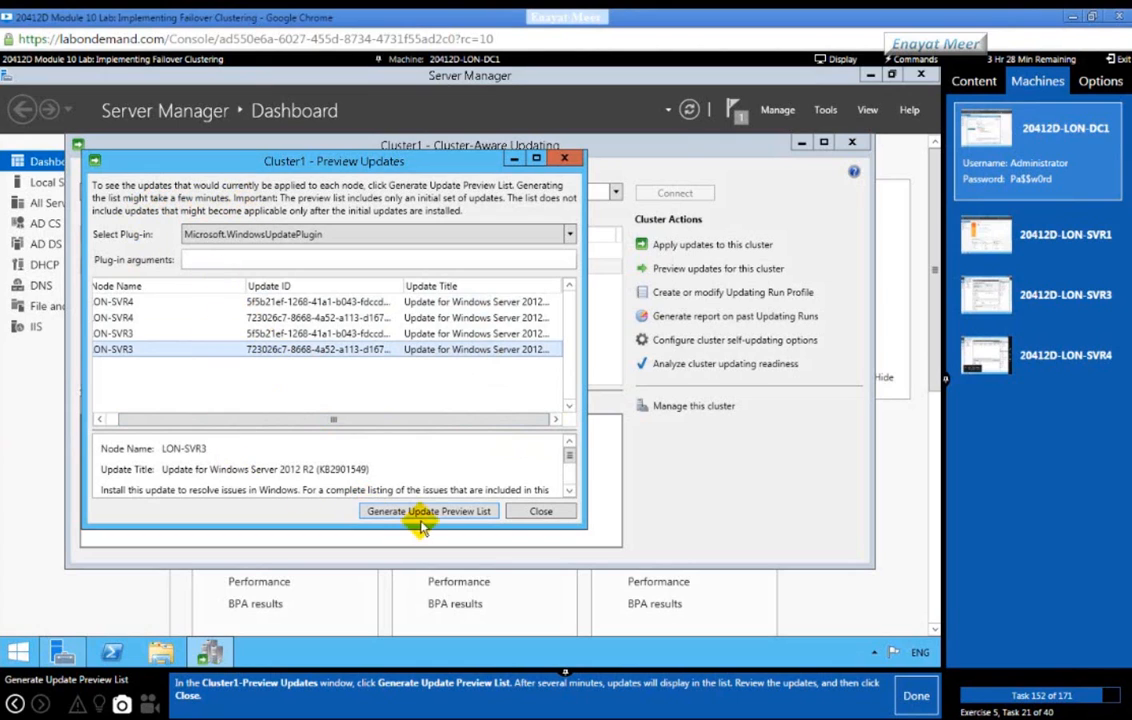
pyautogui.click(541, 511)
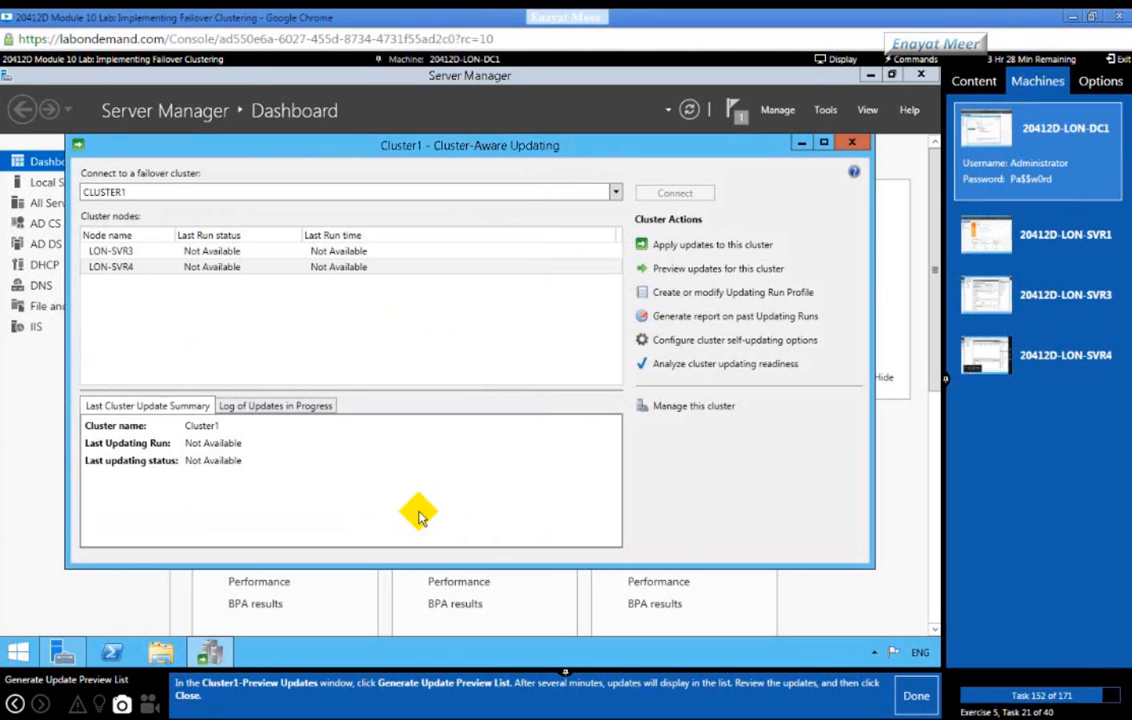
pyautogui.click(910, 698)
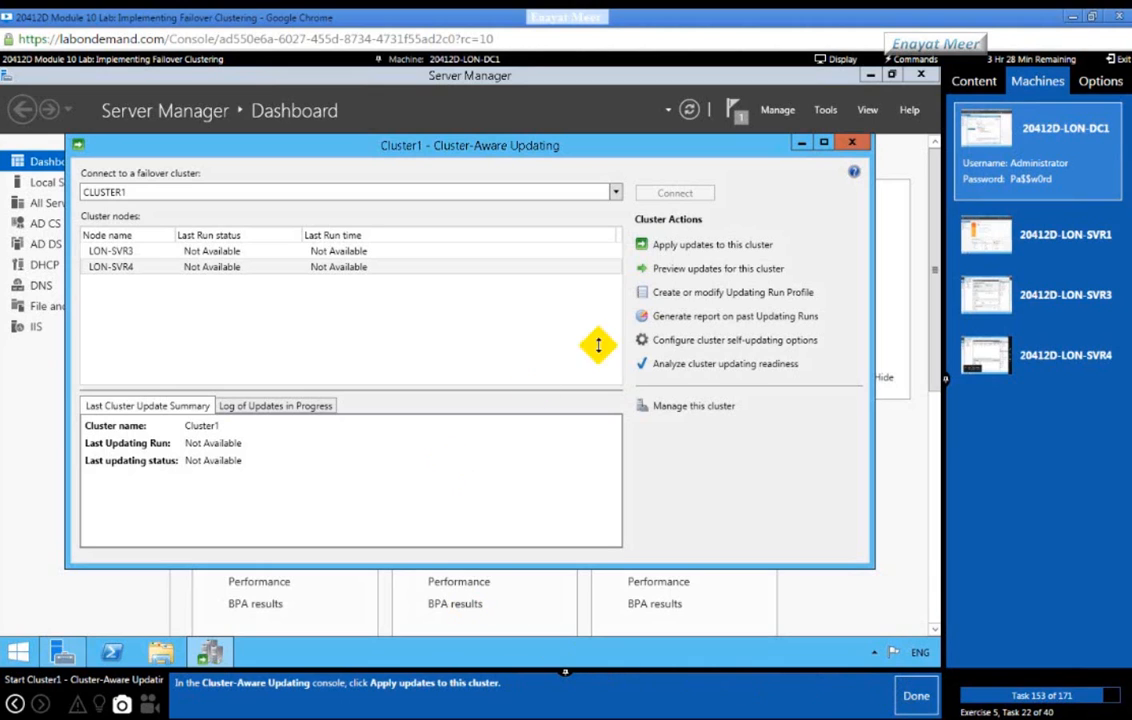
# Step: Start the apply-updates wizard and accept the default Advanced Options to reach Additional Update Options
pyautogui.click(680, 248)
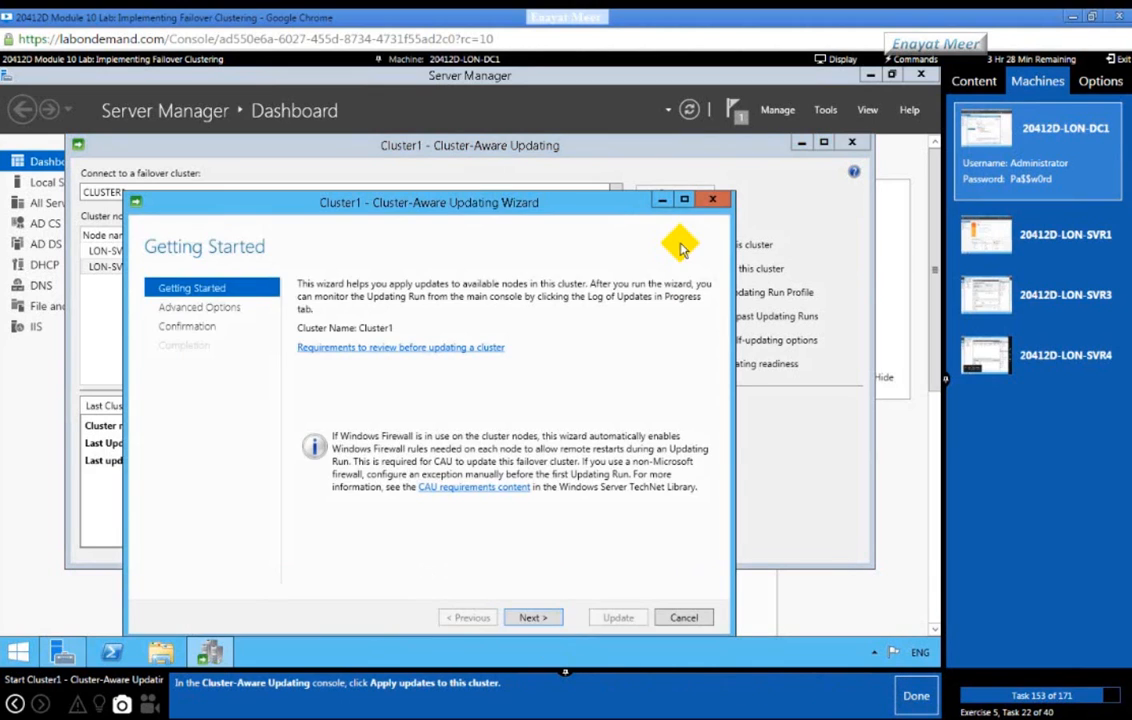
pyautogui.click(912, 695)
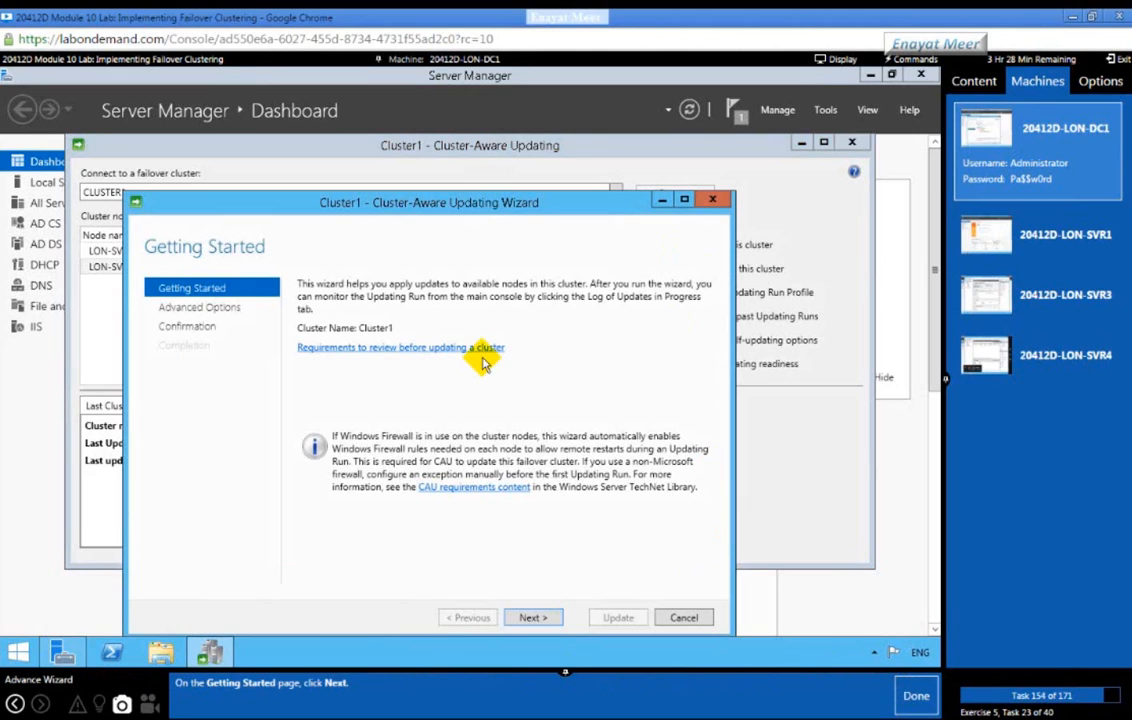
pyautogui.click(527, 617)
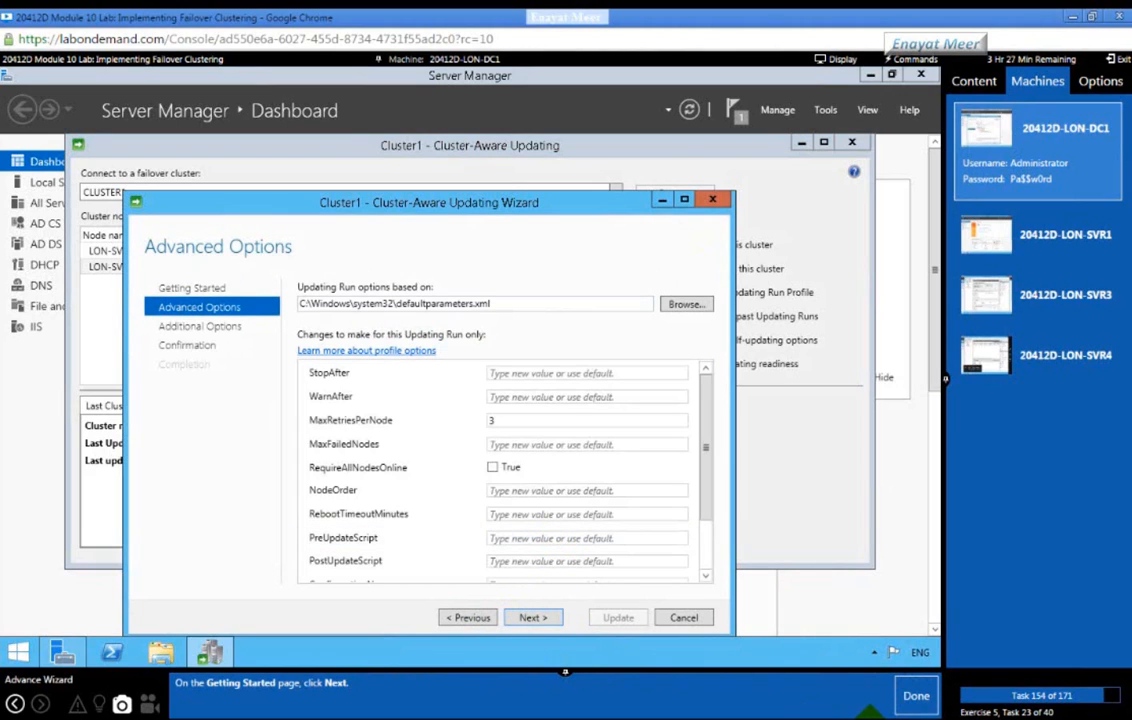
pyautogui.click(913, 695)
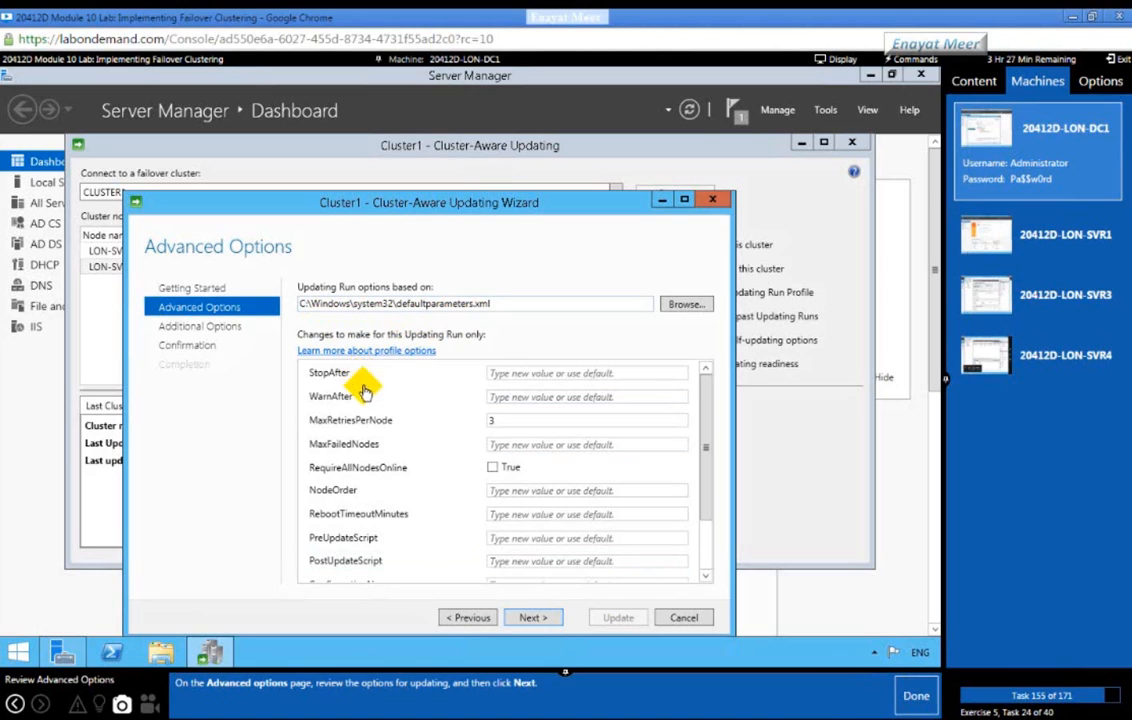
pyautogui.moveTo(703, 436); pyautogui.dragTo(715, 567)
pyautogui.click(527, 618)
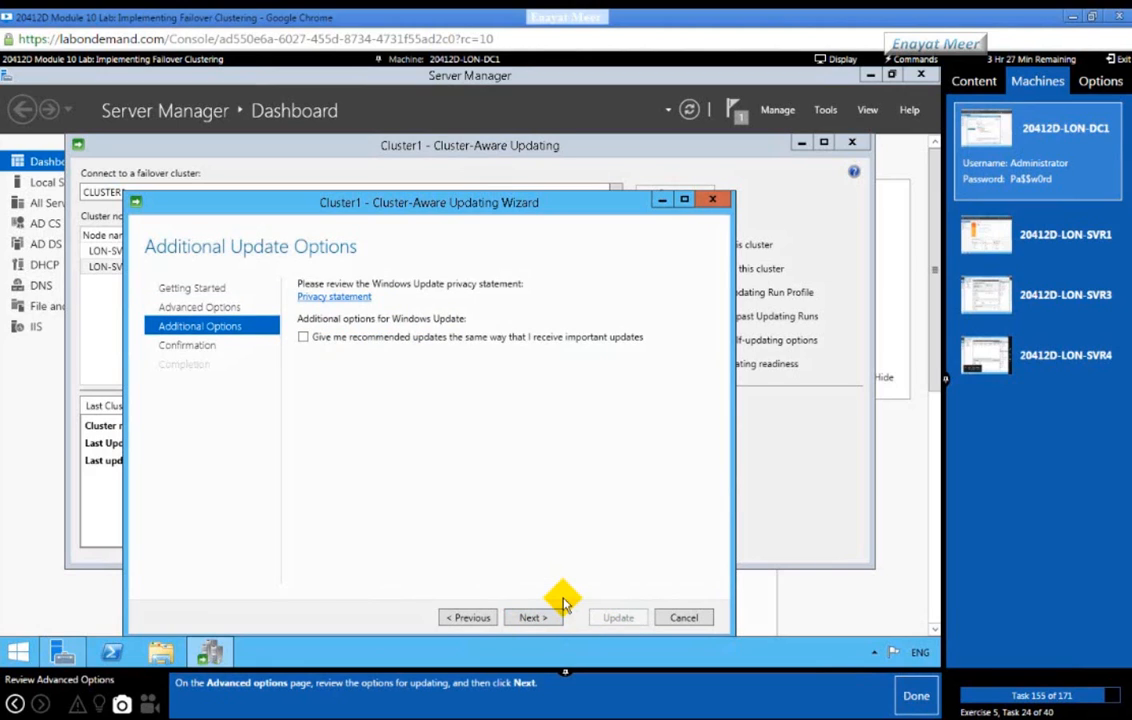
# Step: Skip recommended updates, review the confirmation, launch the Cluster1 update run and close the wizard
pyautogui.click(906, 703)
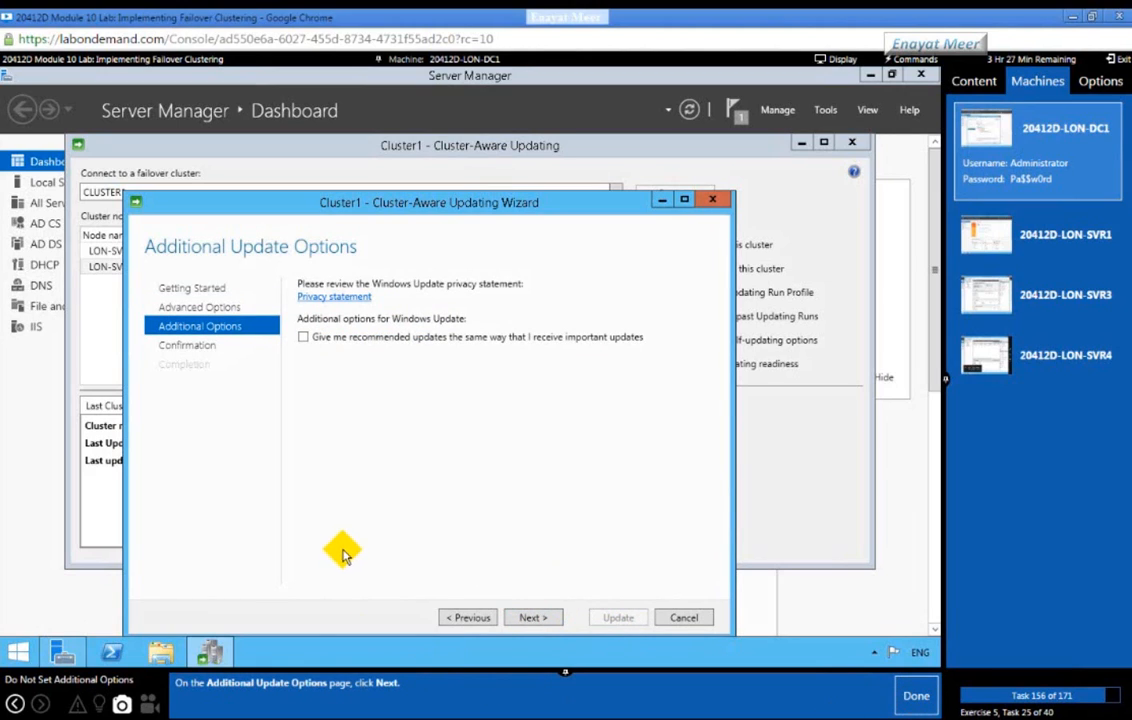
pyautogui.click(523, 618)
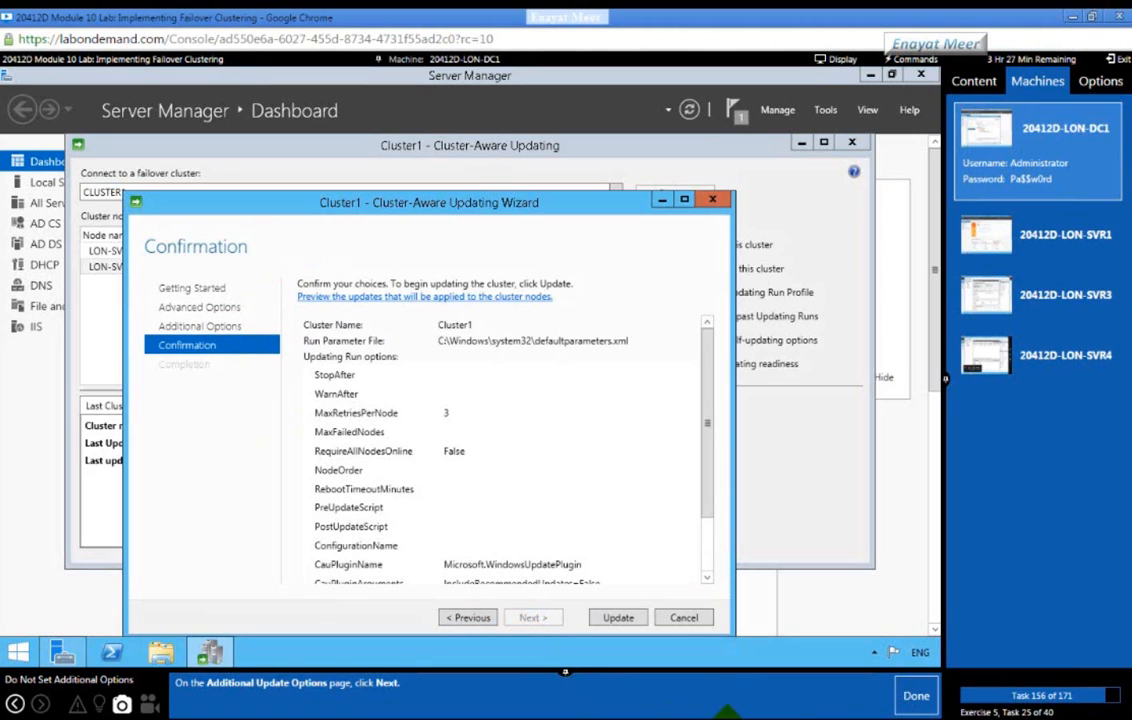
pyautogui.click(912, 700)
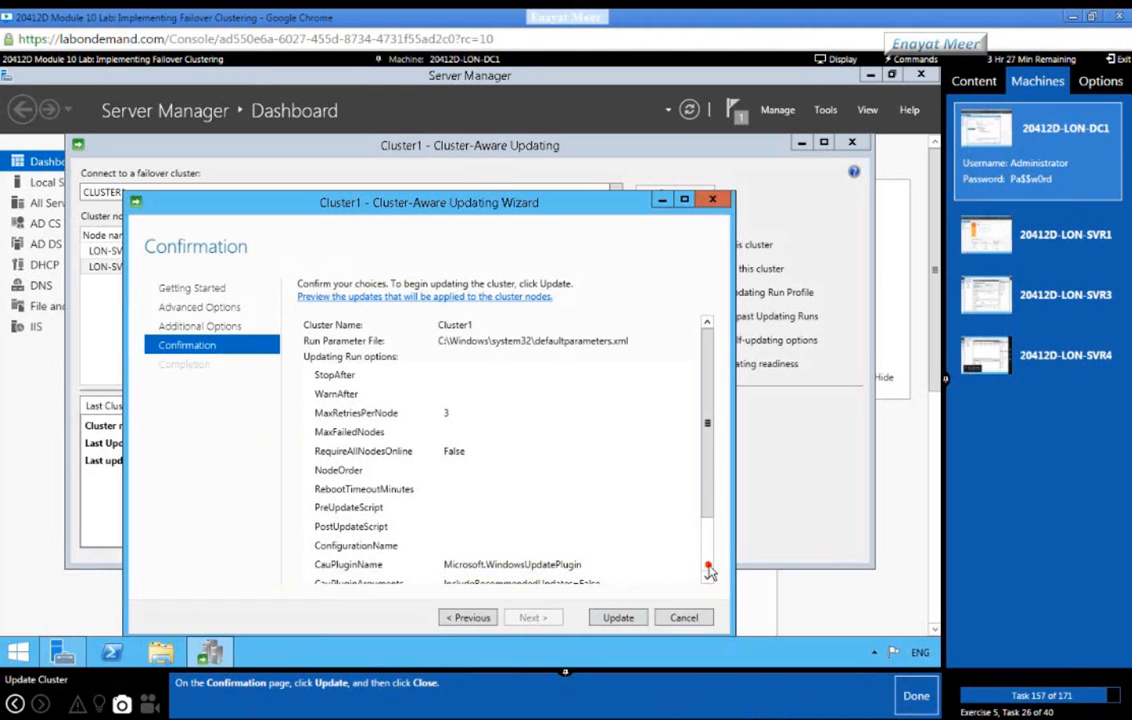
pyautogui.scroll(-2, 708, 570)
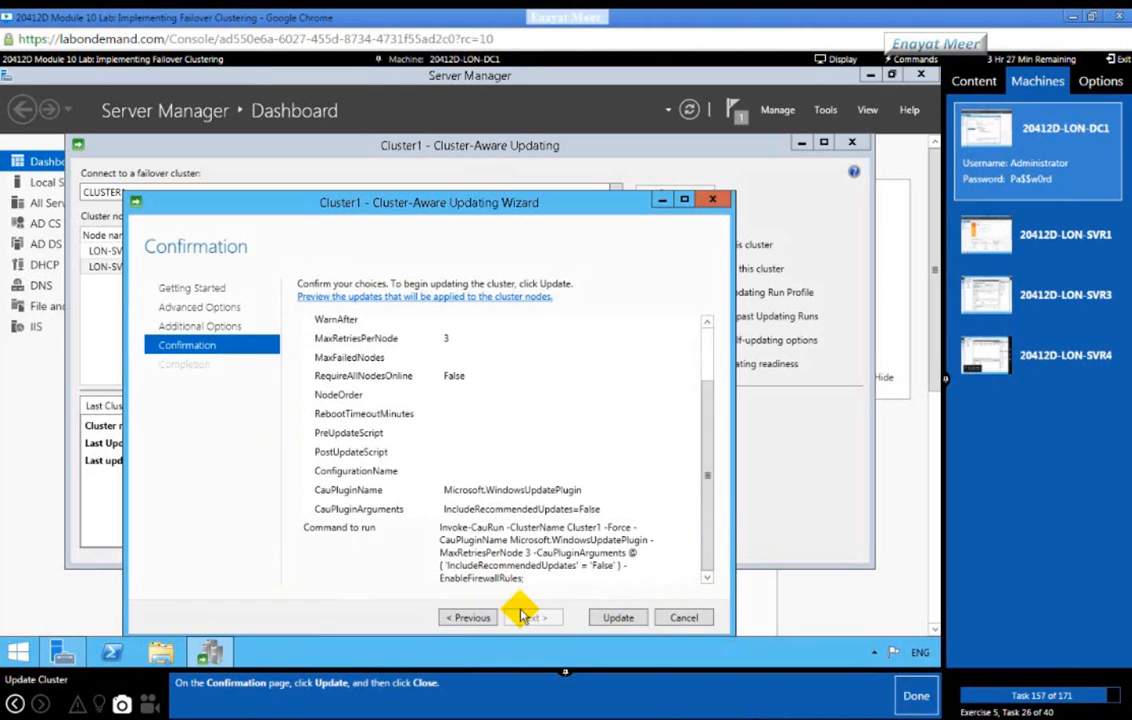
pyautogui.click(616, 619)
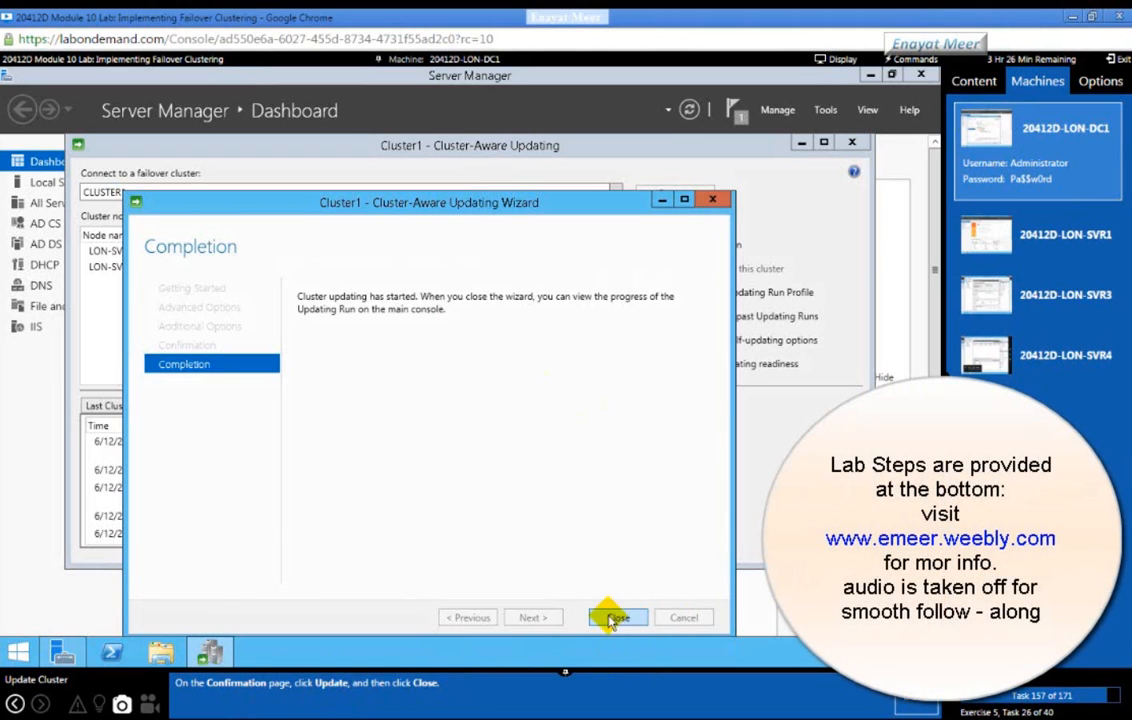
pyautogui.click(610, 616)
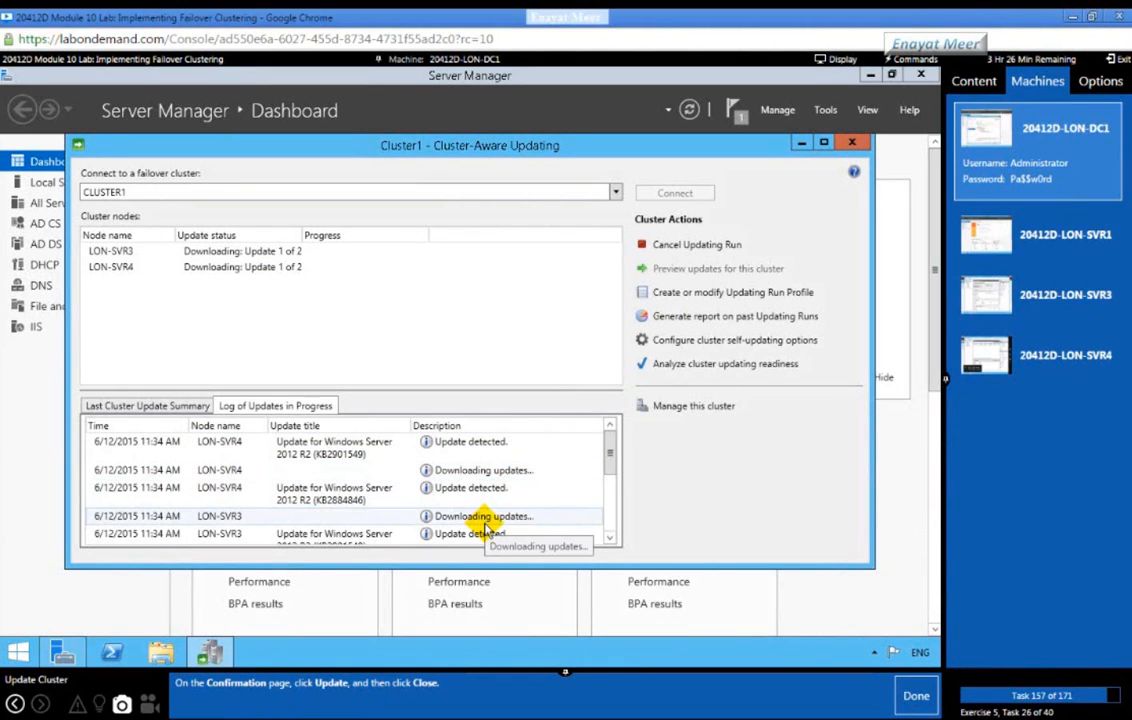
# Step: Confirm LON-SVR3 and LON-SVR4 are downloading update 1 of 2, then switch to LON-SVR3
pyautogui.click(903, 705)
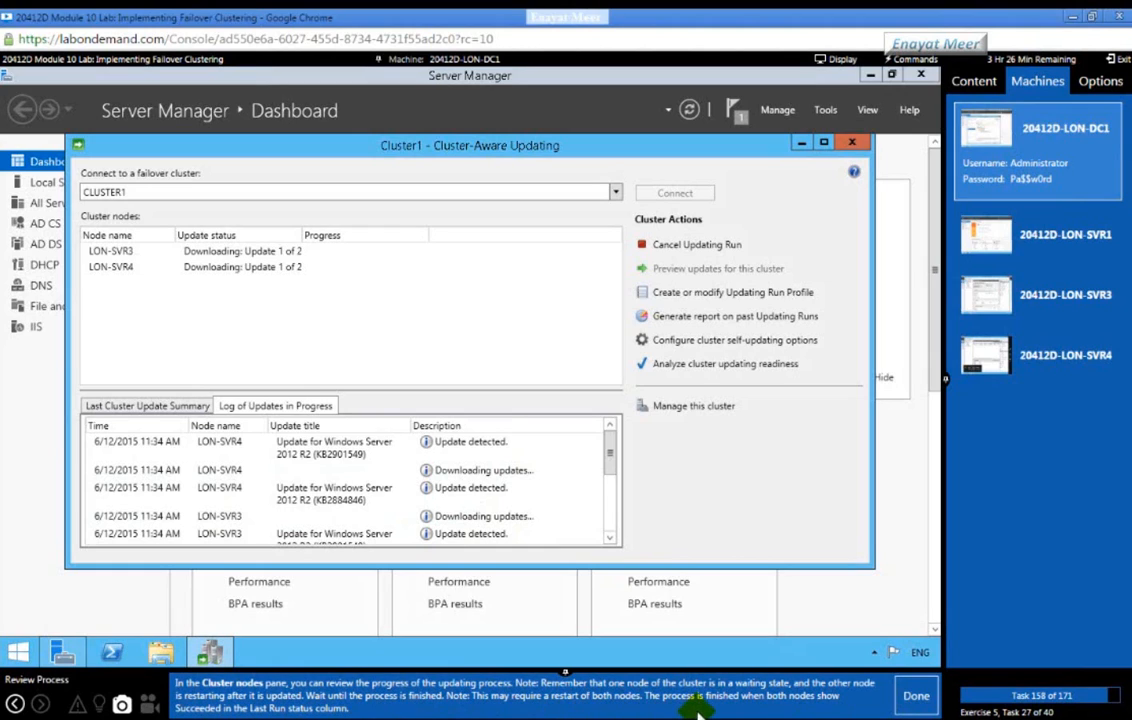
pyautogui.click(222, 516)
pyautogui.click(609, 519)
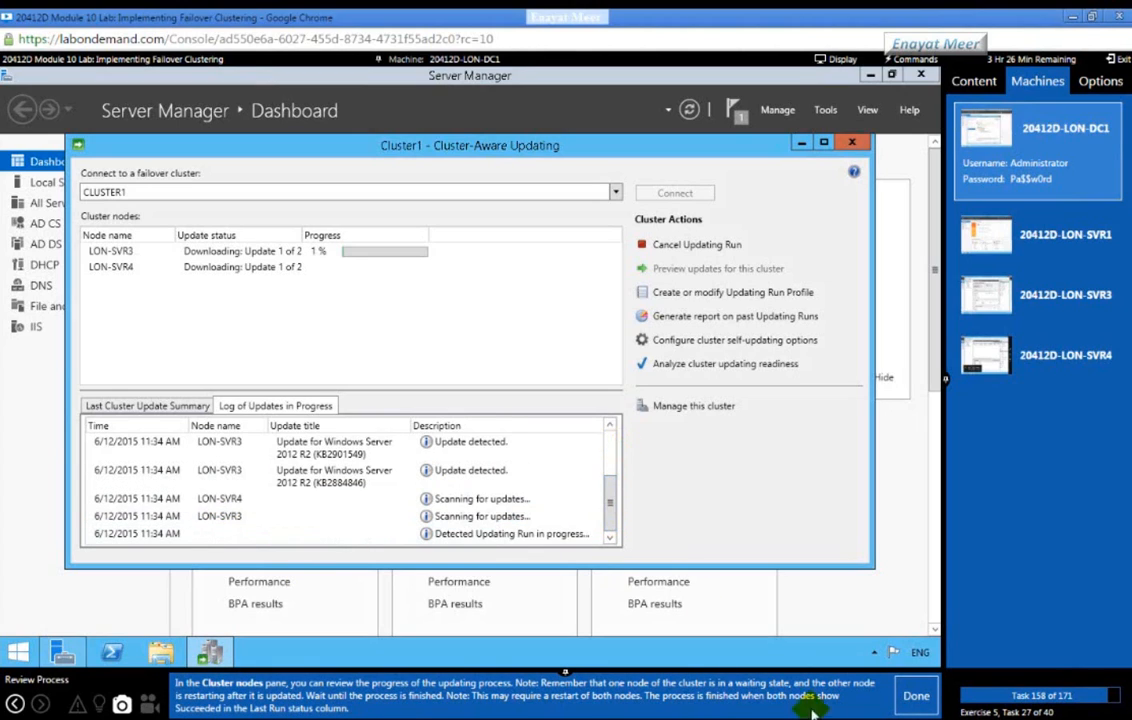
pyautogui.click(910, 697)
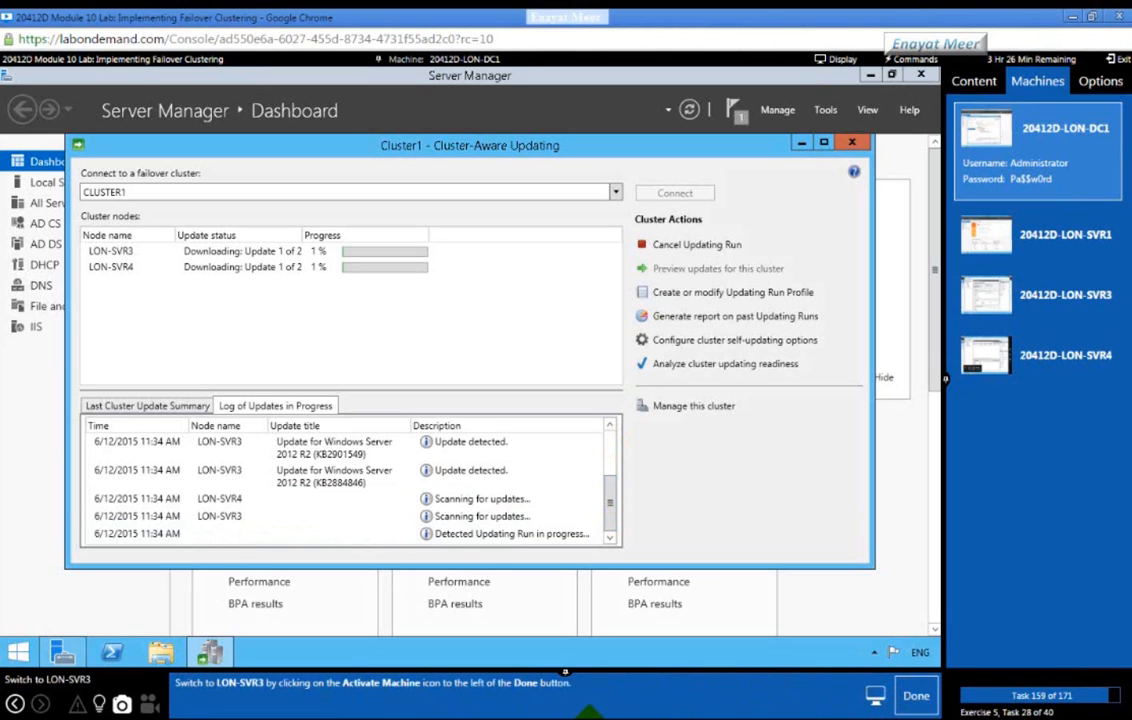
pyautogui.click(1065, 295)
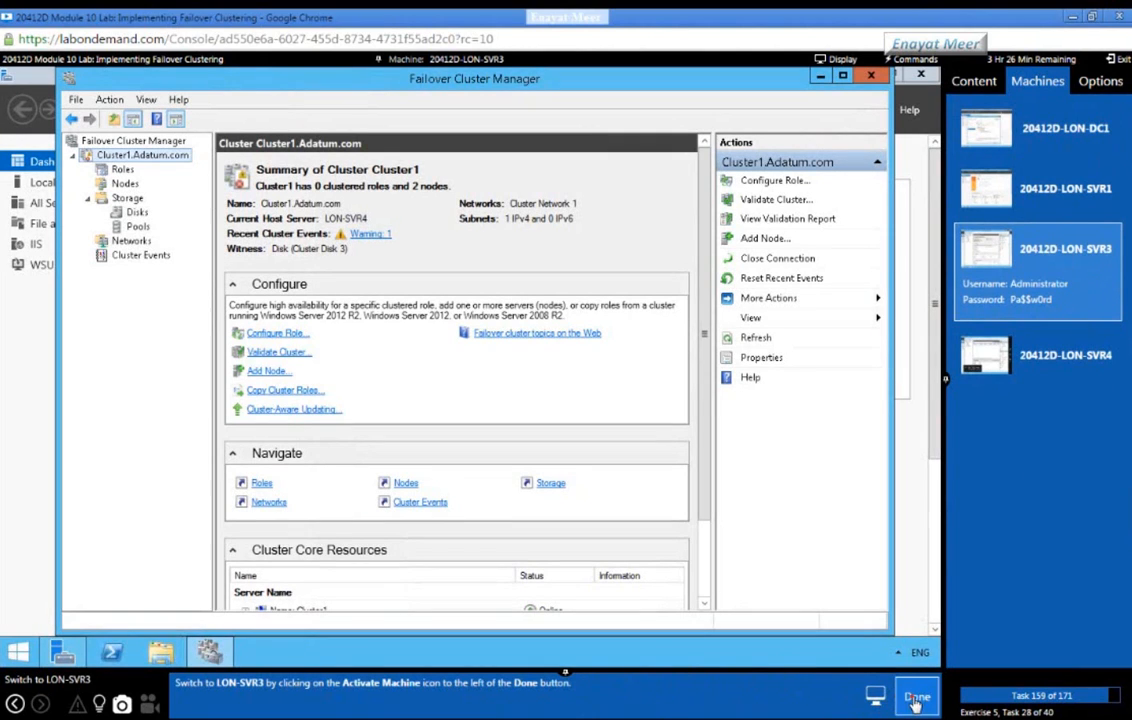
# Step: Sign out of the LON-SVR3 session through the lab's Commands menu
pyautogui.click(905, 700)
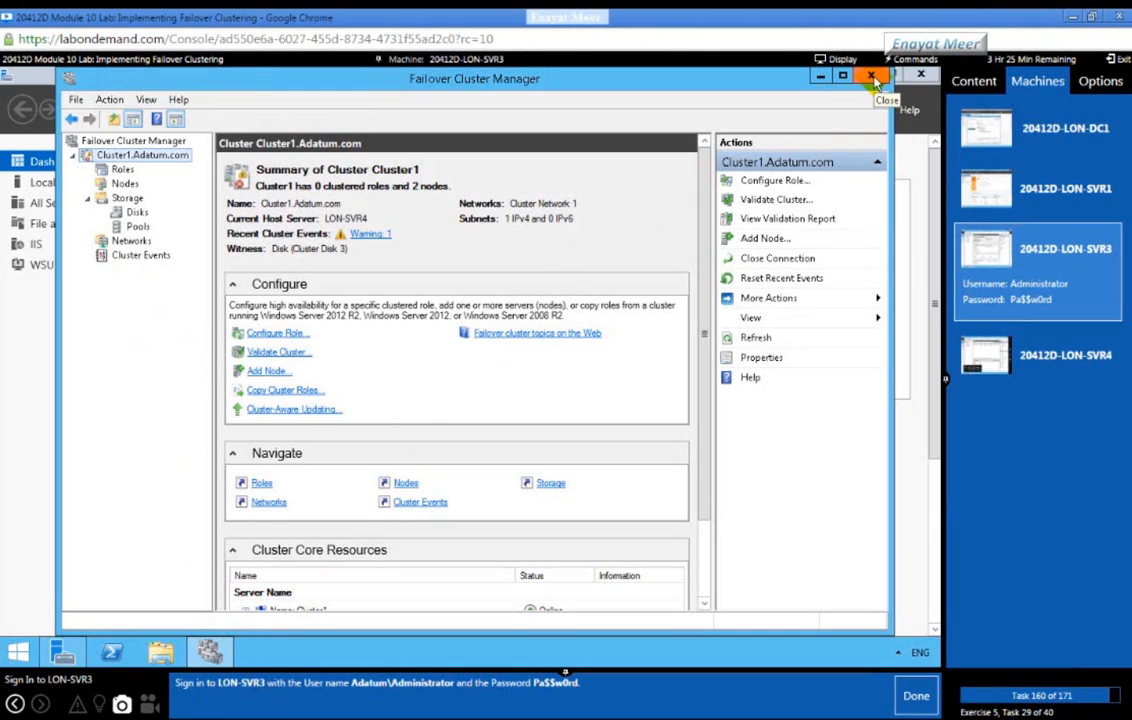
pyautogui.click(902, 59)
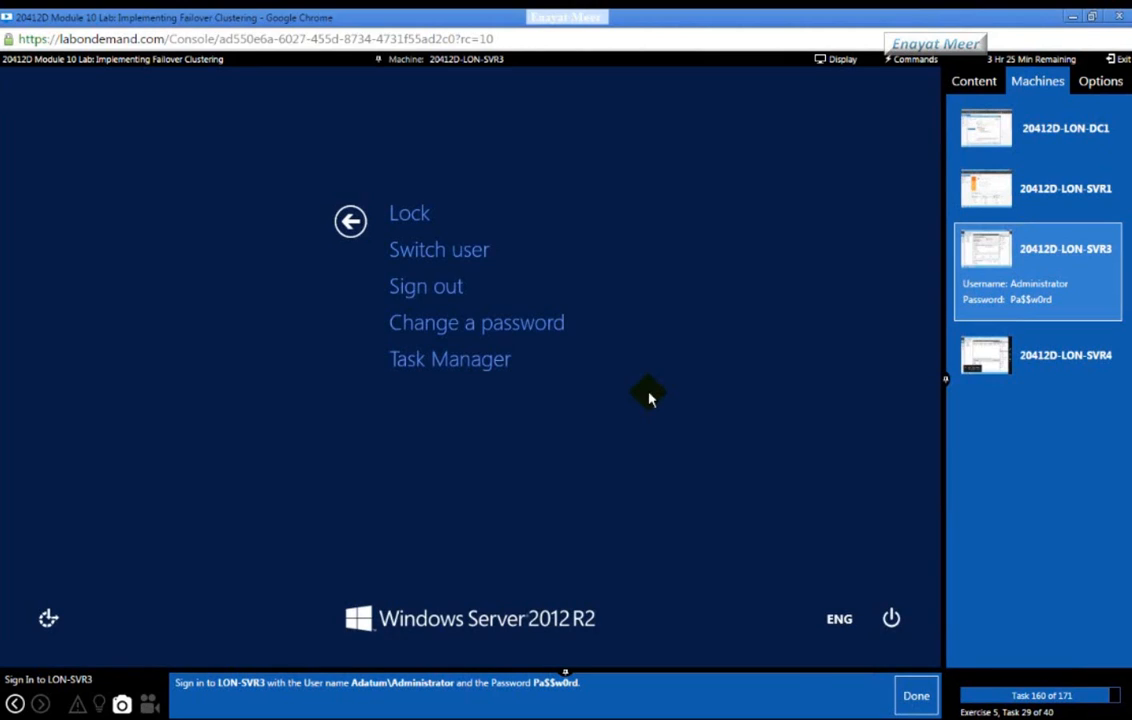
pyautogui.click(445, 294)
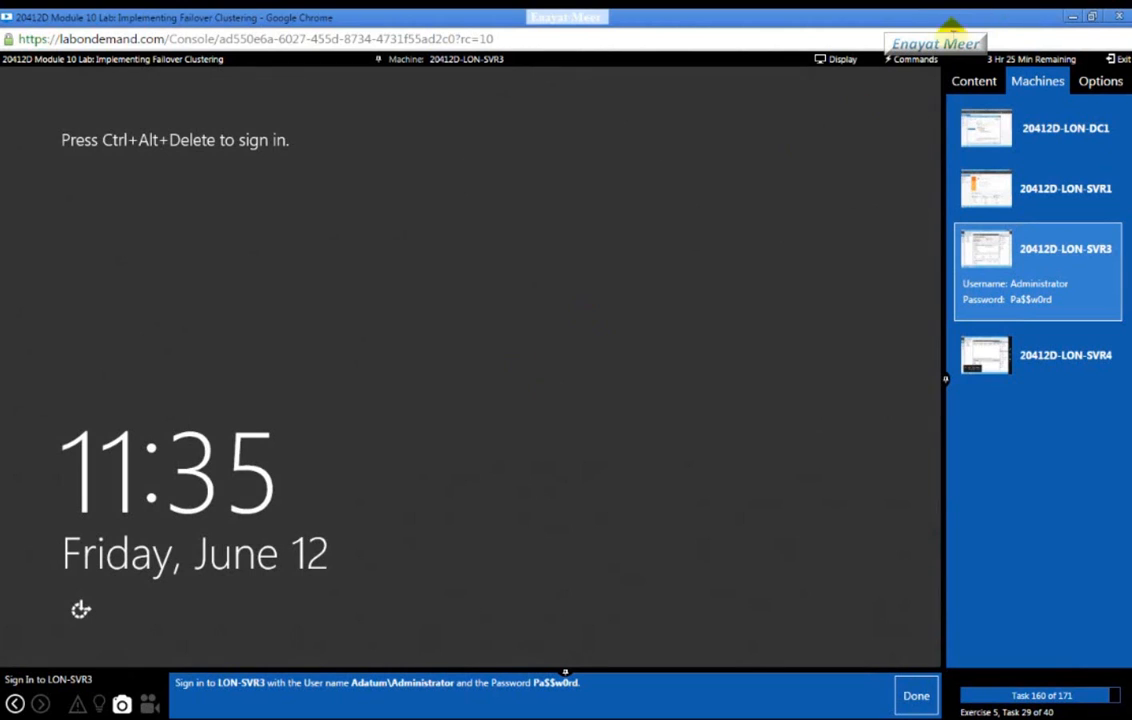
# Step: Send Ctrl+Alt+Delete and sign in to LON-SVR3 as ADATUM\Administrator with the account password
pyautogui.click(910, 59)
pyautogui.click(908, 80)
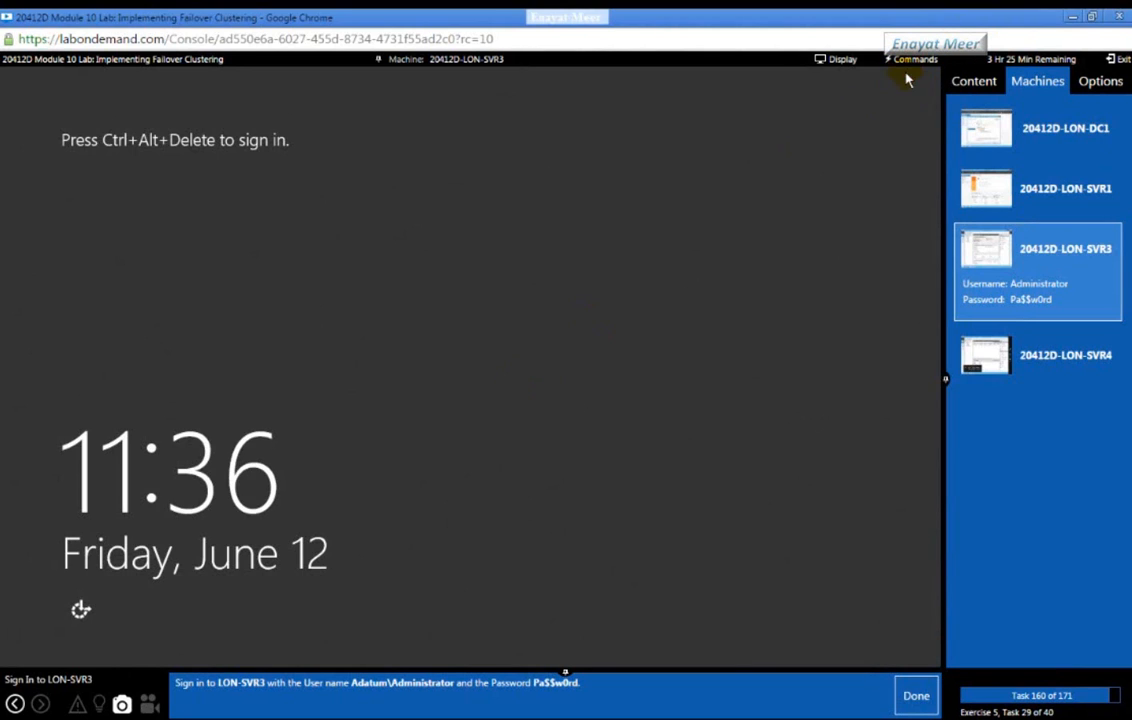
pyautogui.click(372, 320)
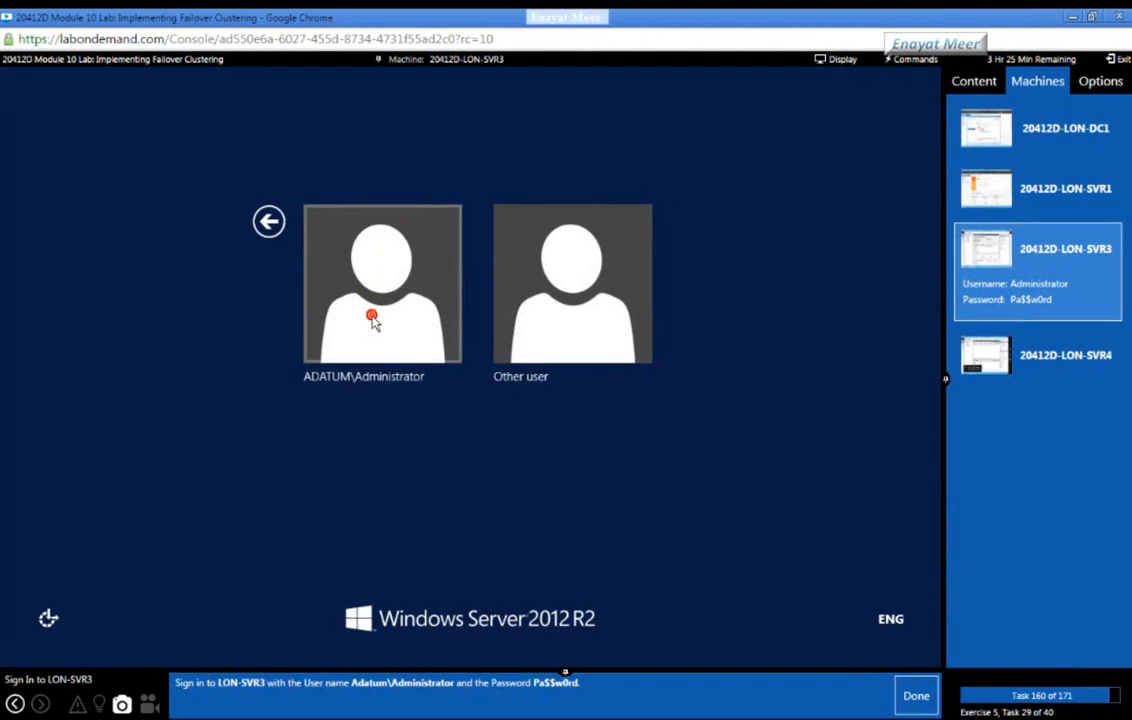
pyautogui.click(498, 261)
pyautogui.write('Pa$$w0rd')
pyautogui.press('Return')
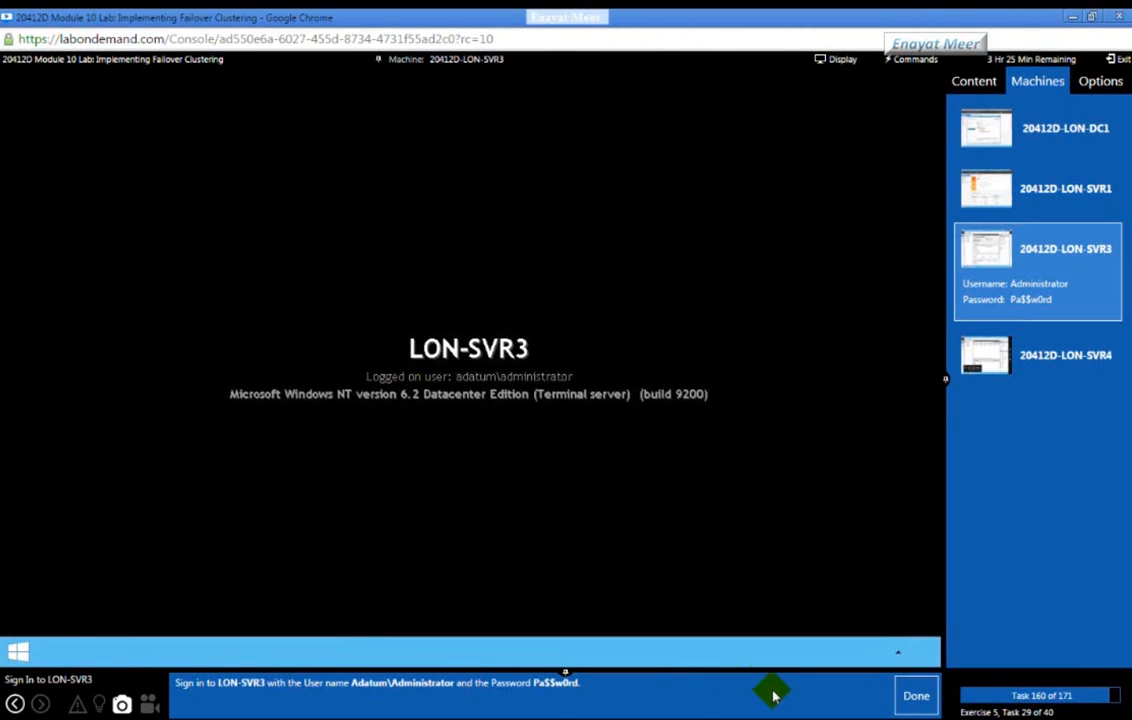
pyautogui.click(905, 704)
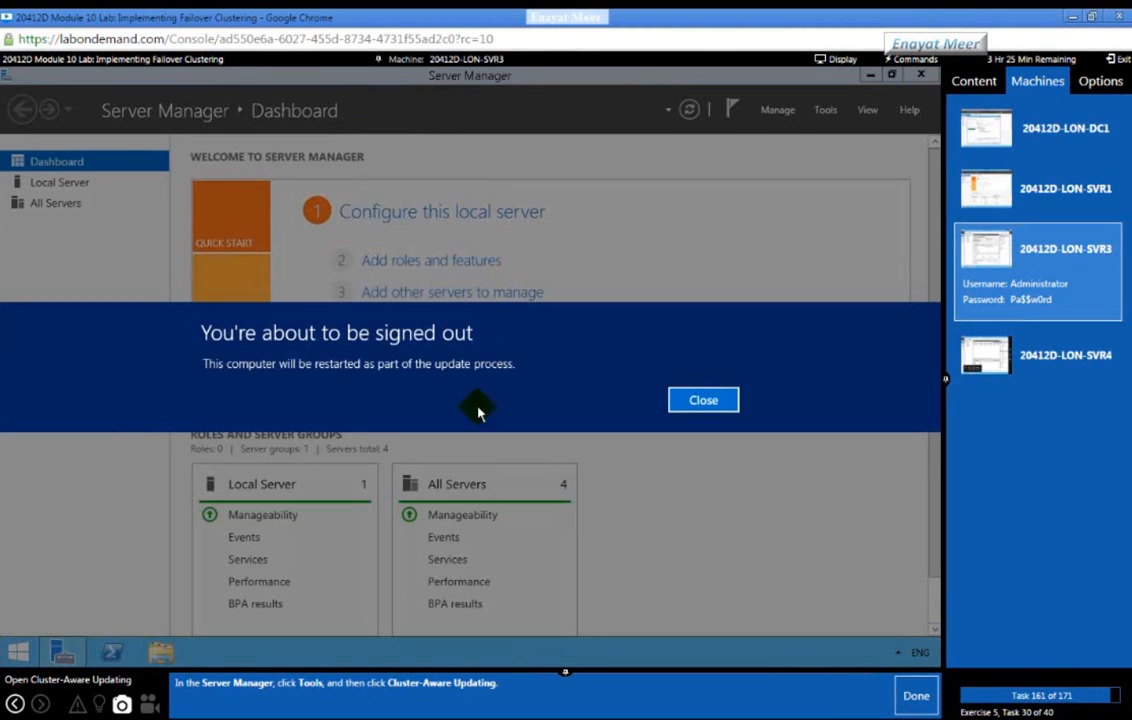
# Step: Dismiss the restart notice and launch Cluster-Aware Updating from Server Manager Tools
pyautogui.click(700, 401)
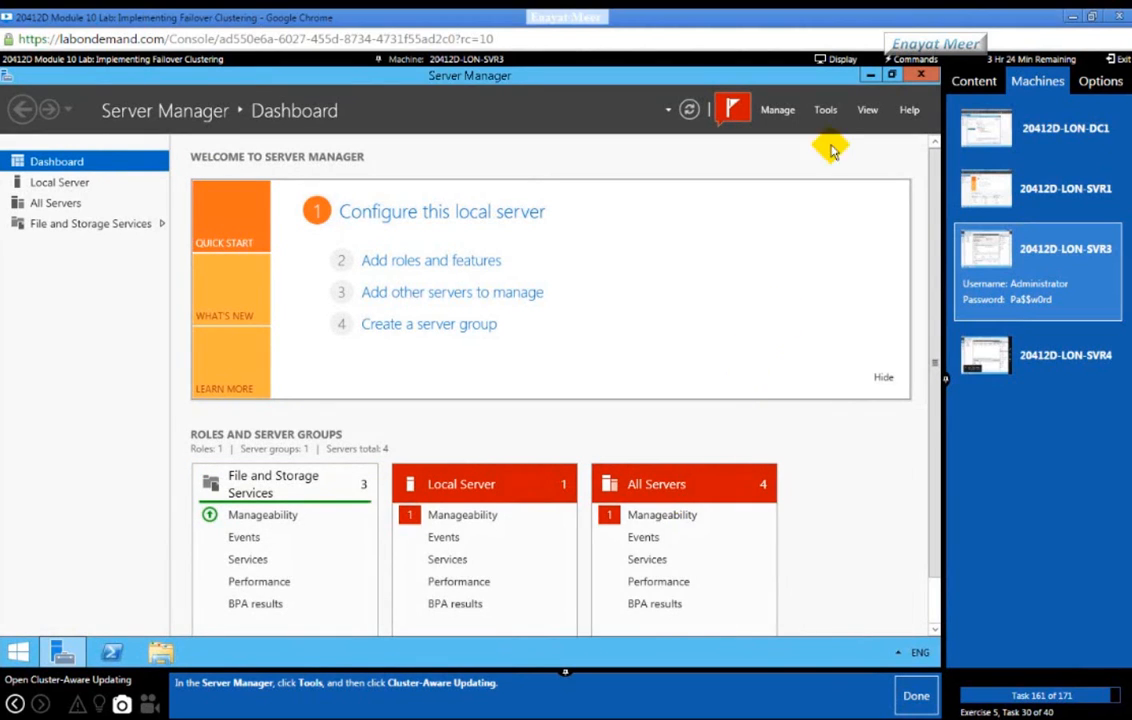
pyautogui.click(825, 112)
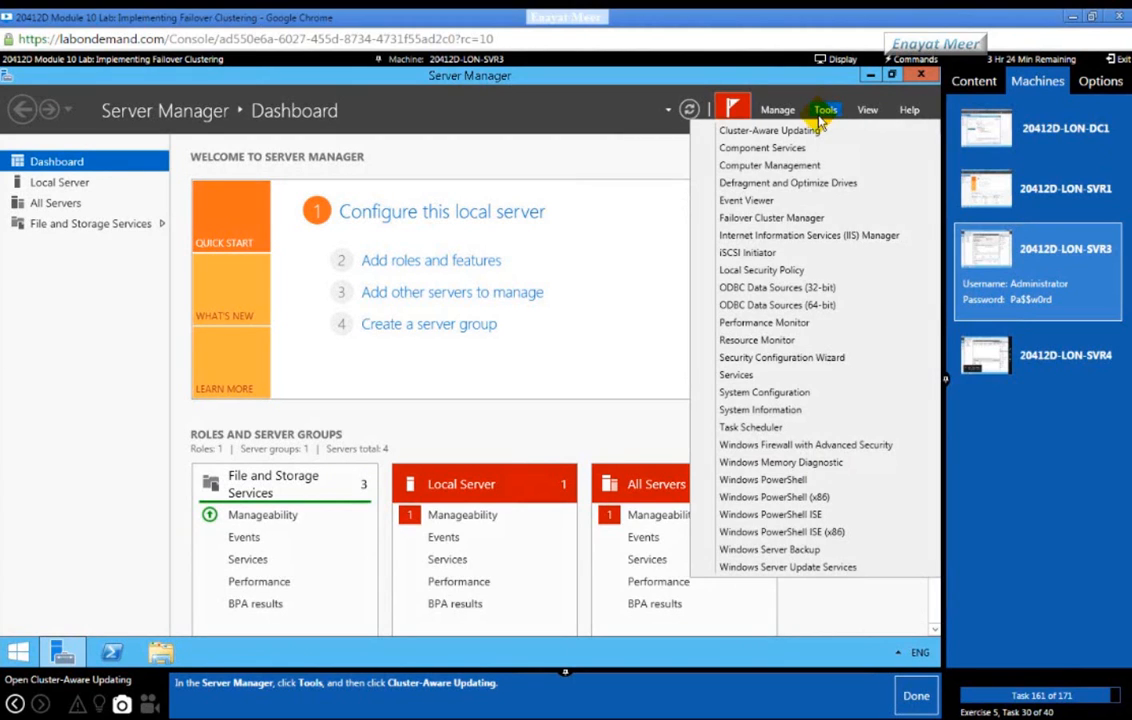
pyautogui.click(804, 131)
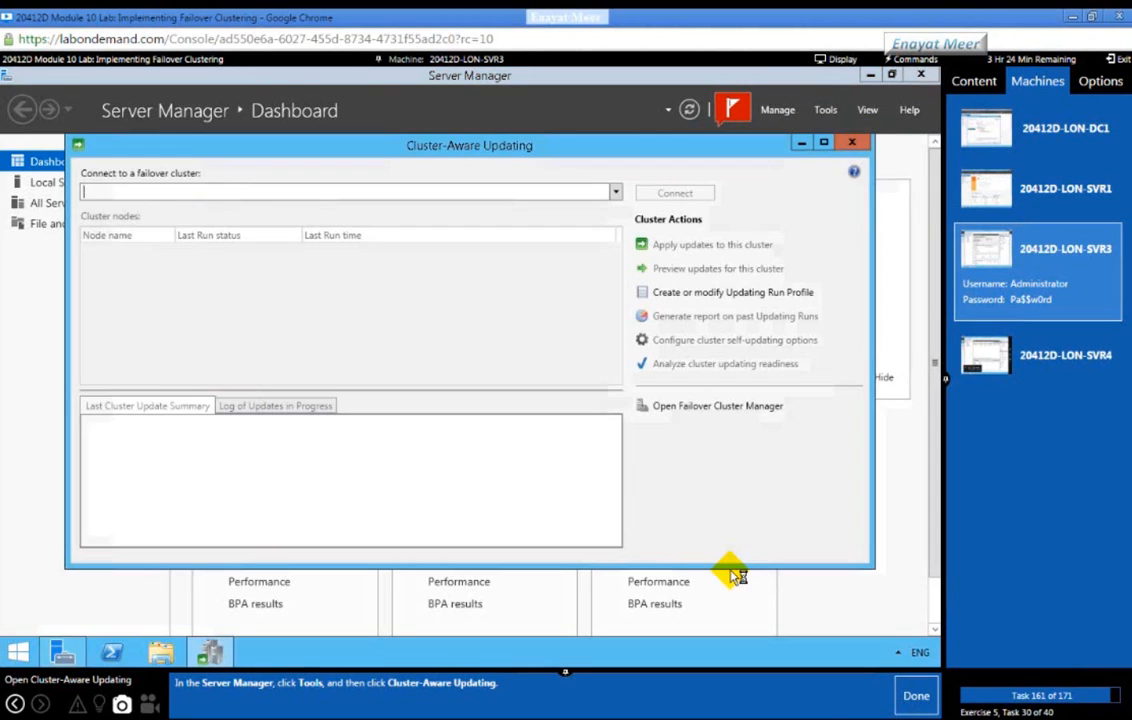
pyautogui.click(910, 694)
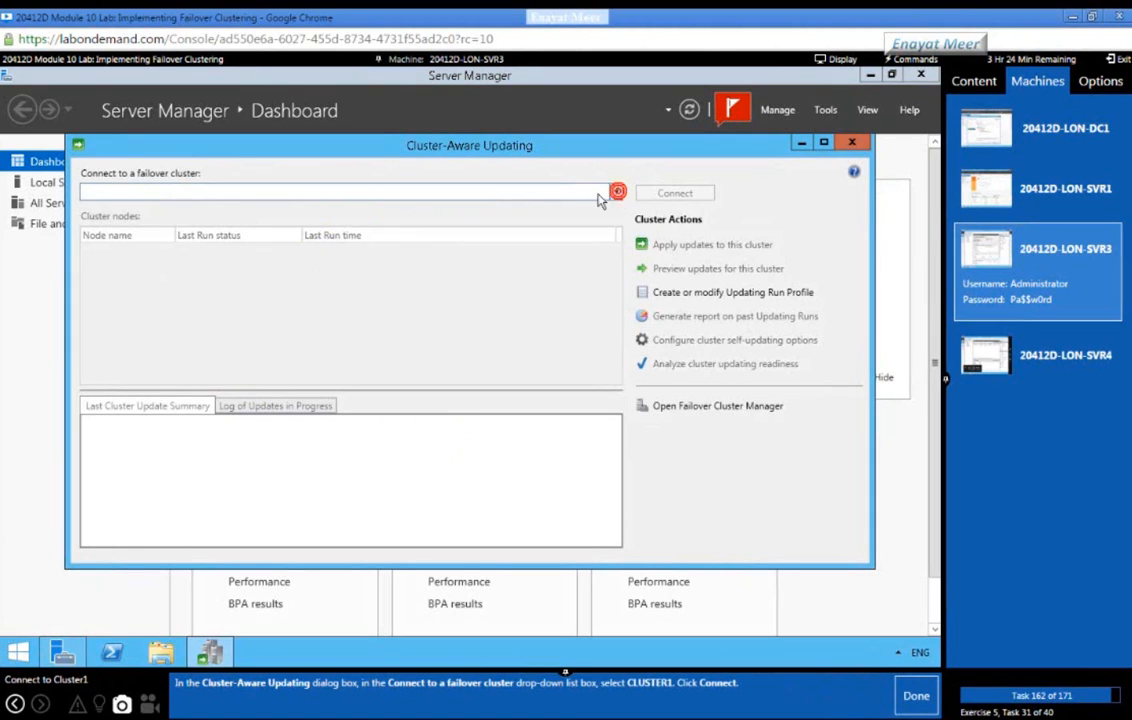
# Step: Connect the console to CLUSTER1 and open its self-updating options
pyautogui.click(616, 193)
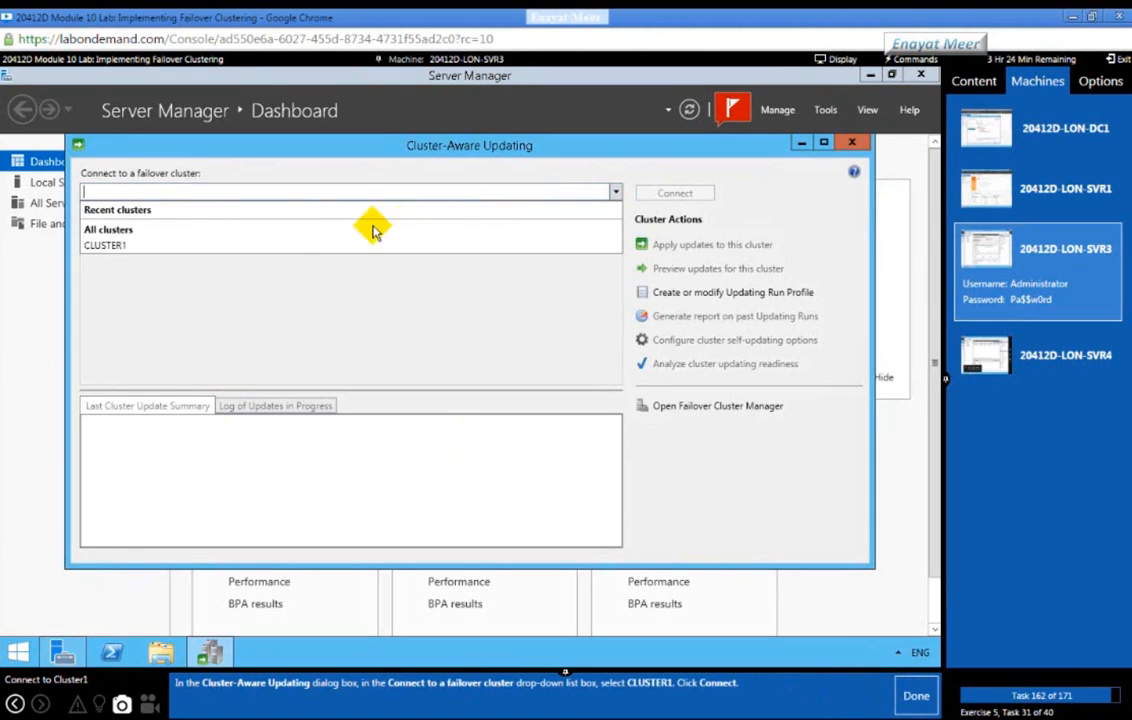
pyautogui.click(128, 246)
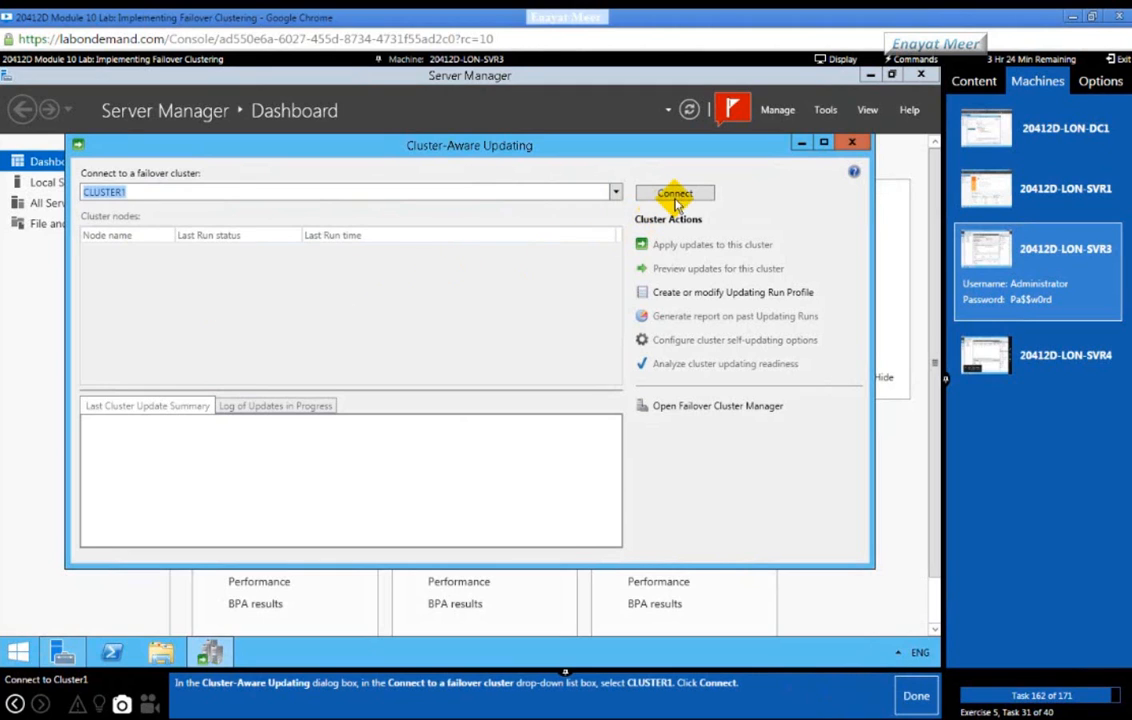
pyautogui.click(675, 194)
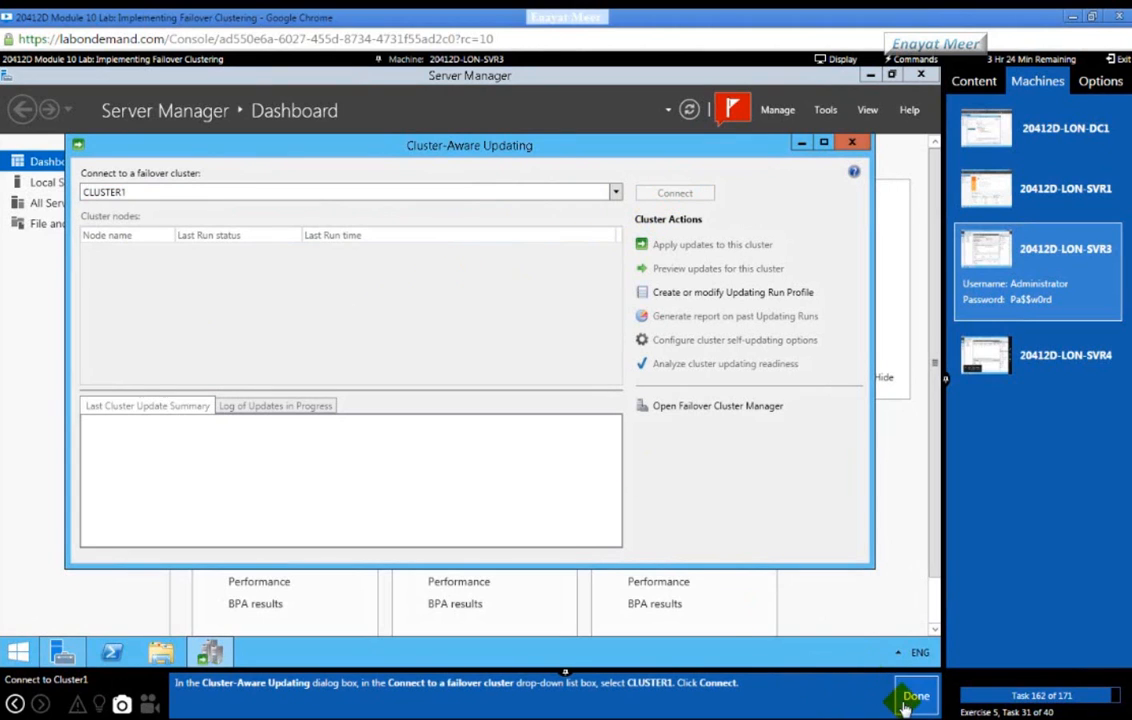
pyautogui.click(916, 696)
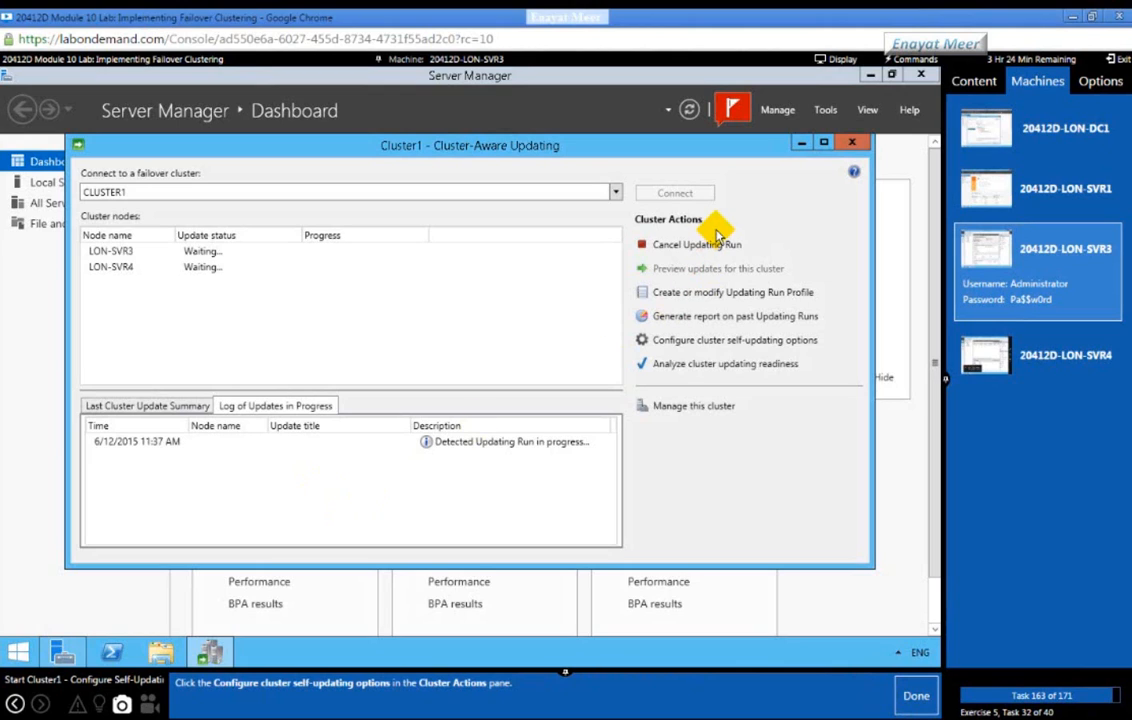
pyautogui.click(714, 340)
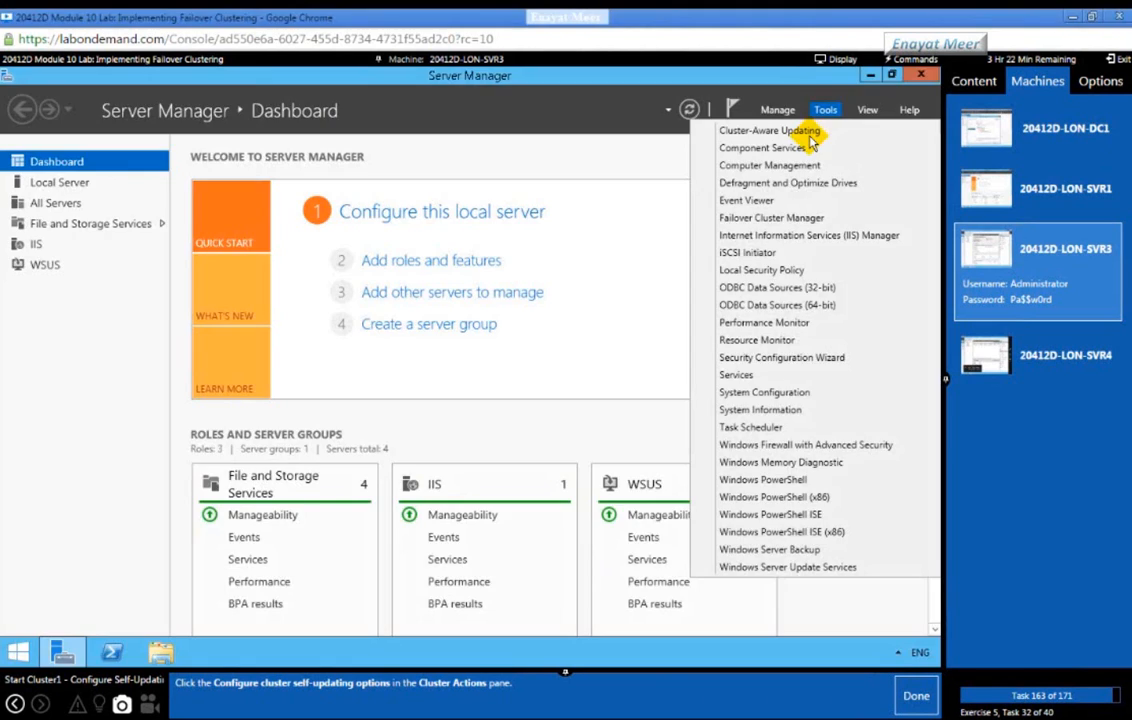
# Step: Relaunch Cluster-Aware Updating and reconnect it to CLUSTER1 from the cluster dropdown
pyautogui.click(808, 131)
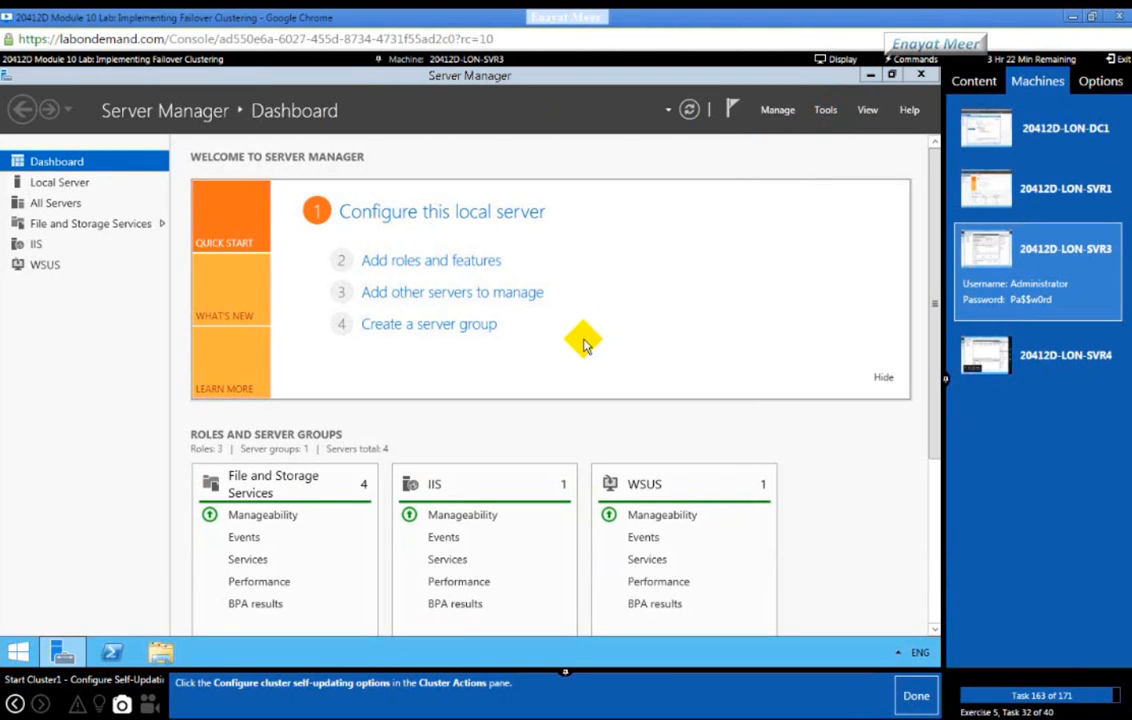
pyautogui.click(615, 194)
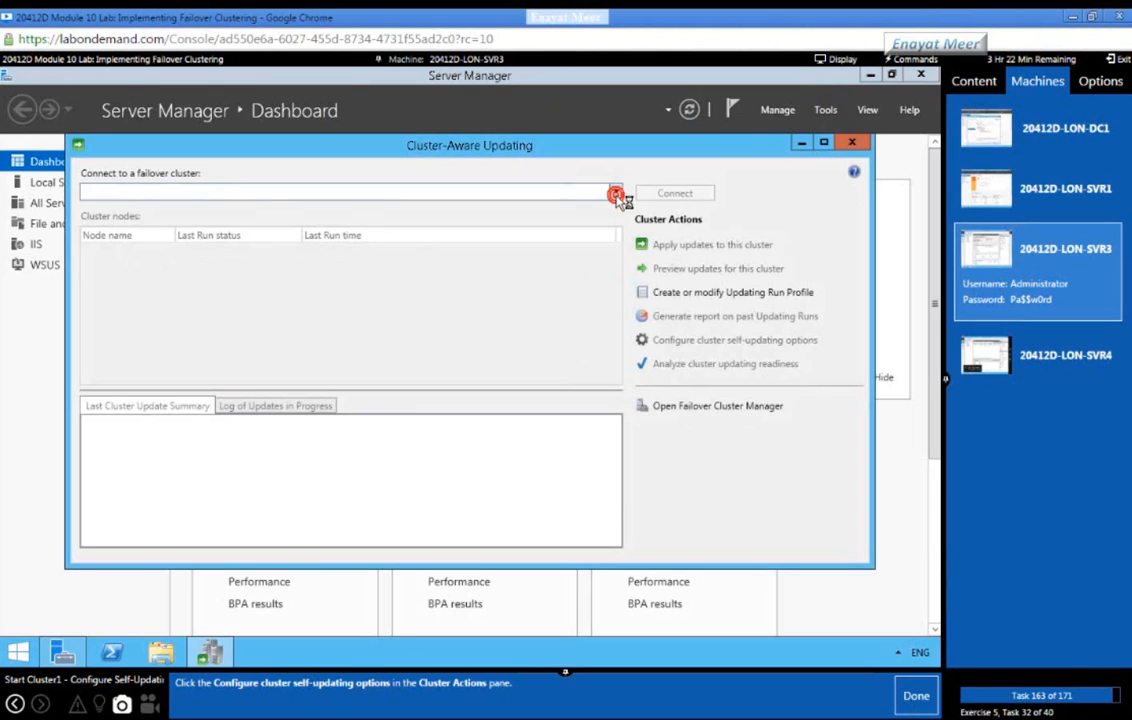
pyautogui.click(140, 226)
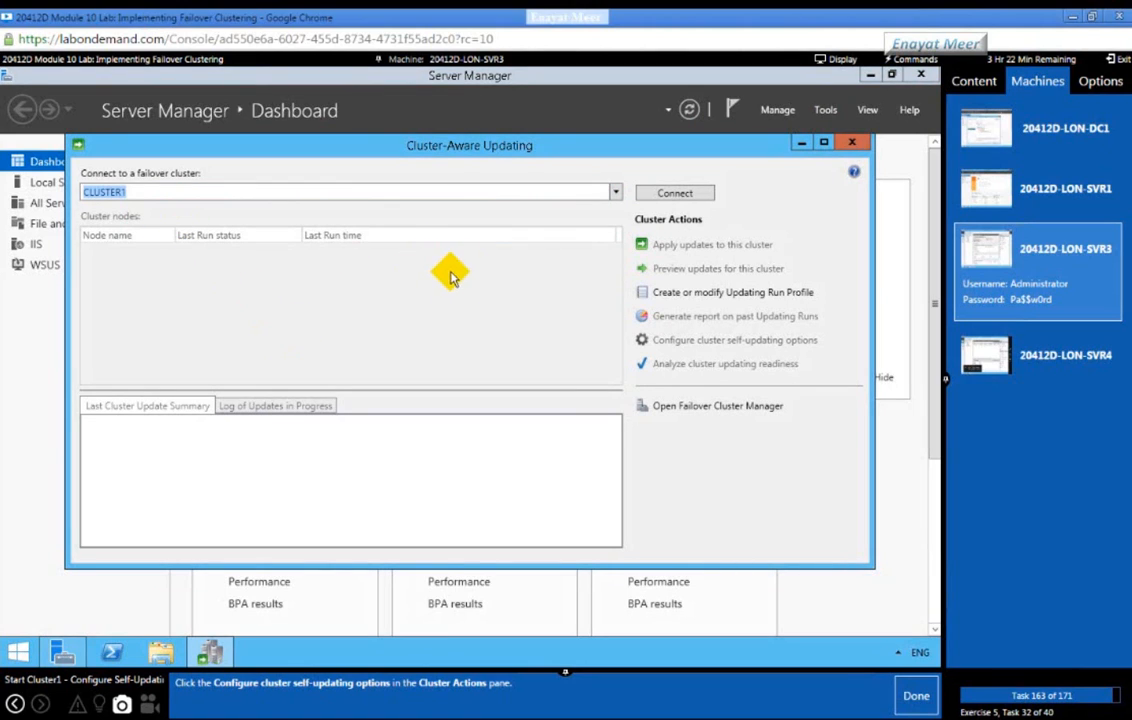
pyautogui.click(668, 192)
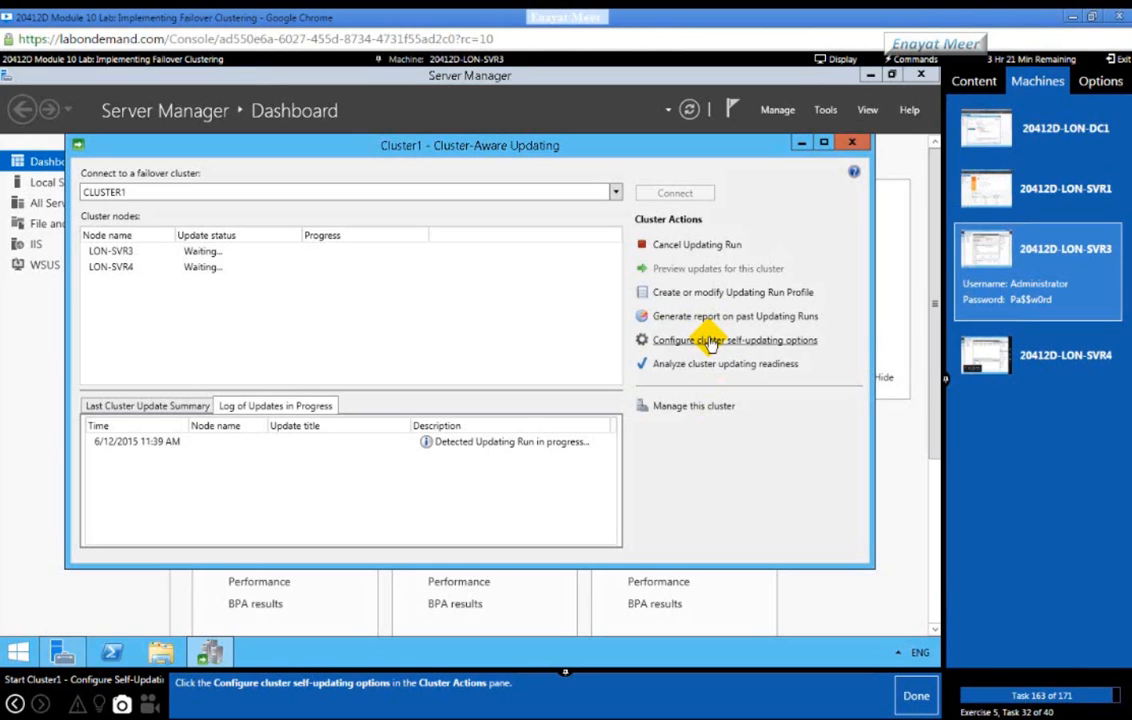
# Step: Begin the self-updating wizard and add the CAU clustered role with self-updating mode enabled
pyautogui.click(710, 341)
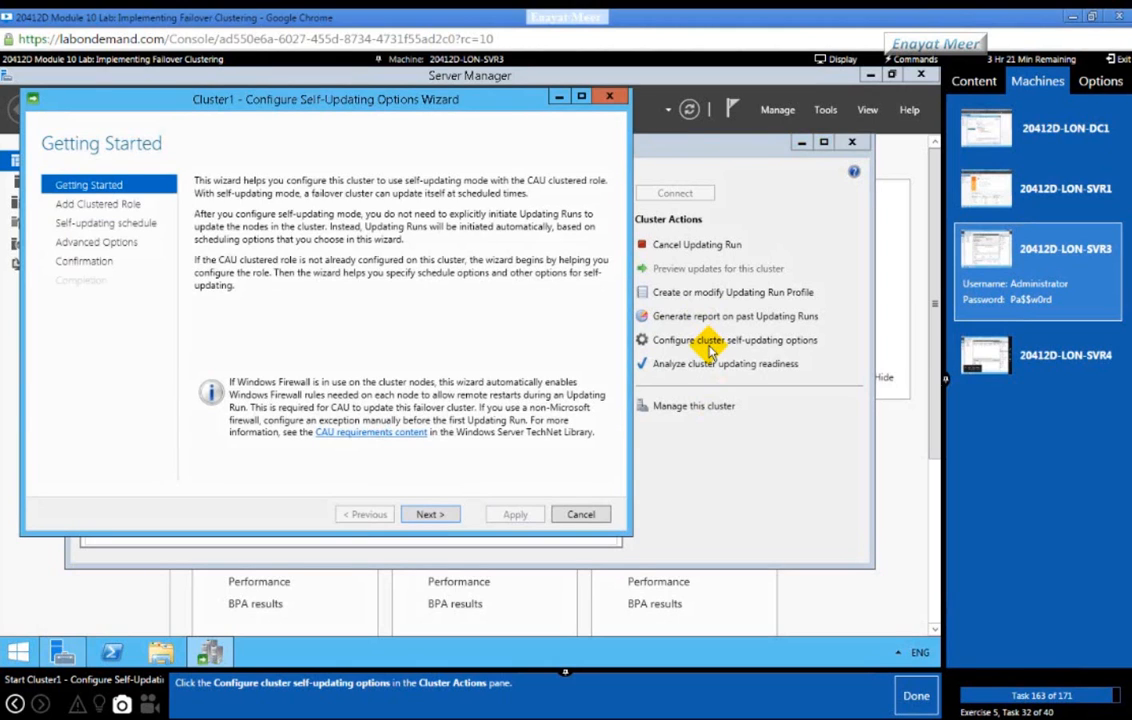
pyautogui.click(914, 696)
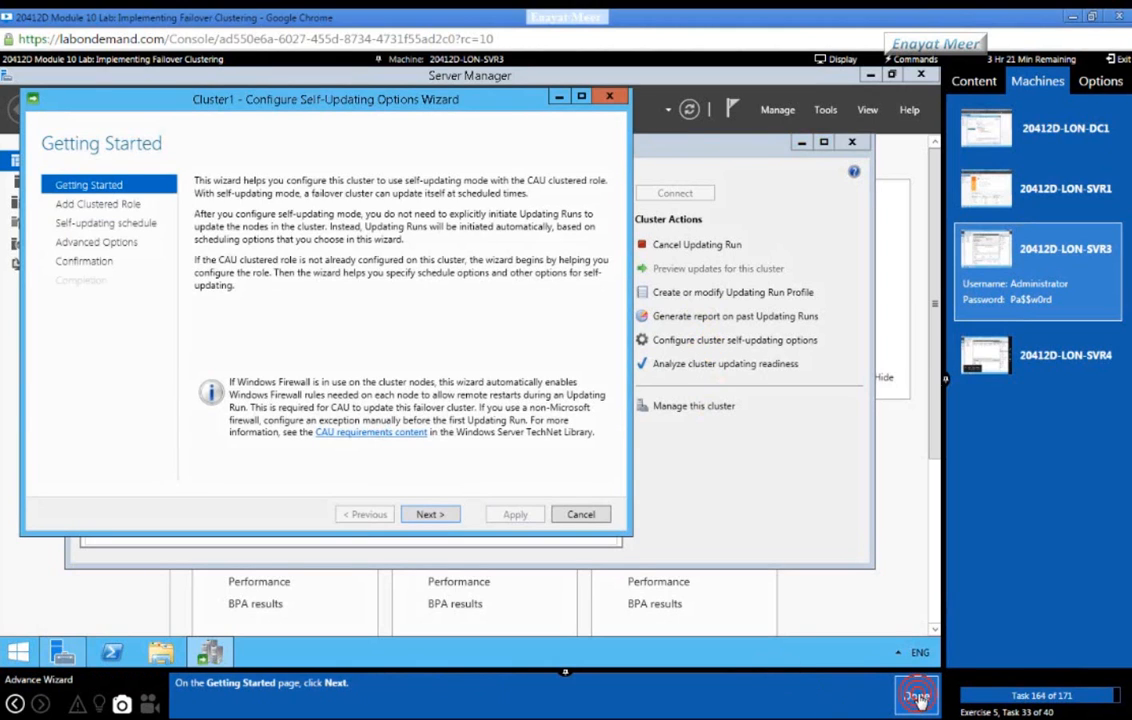
pyautogui.click(432, 515)
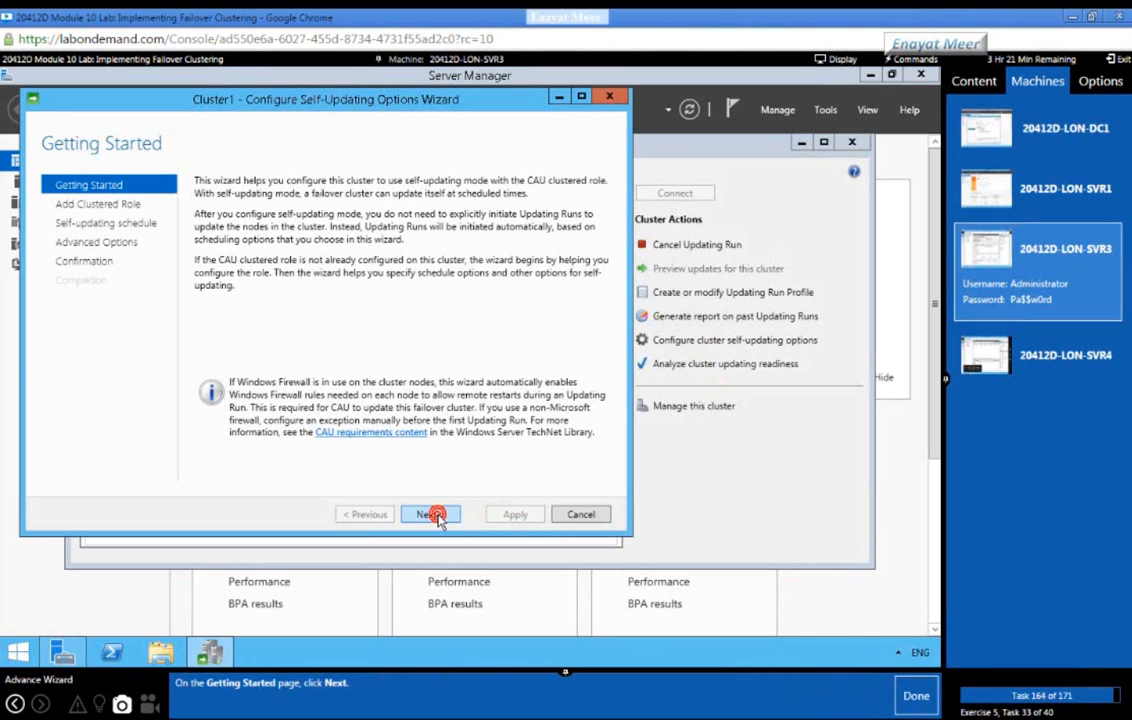
pyautogui.click(914, 696)
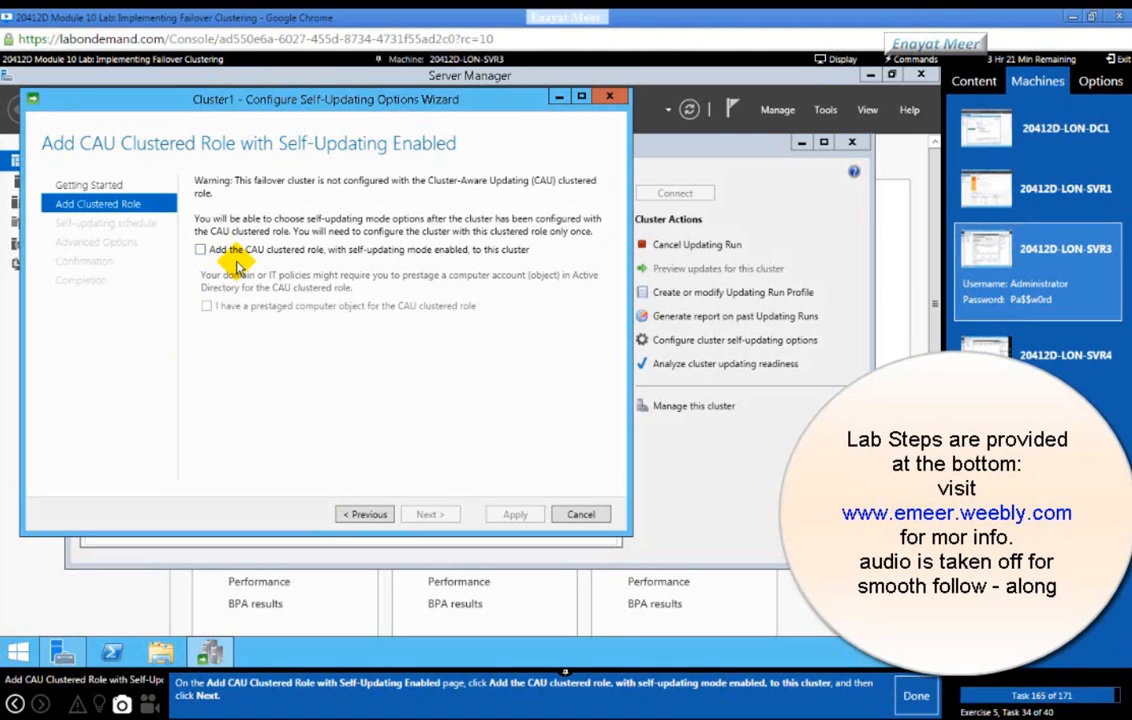
pyautogui.click(201, 249)
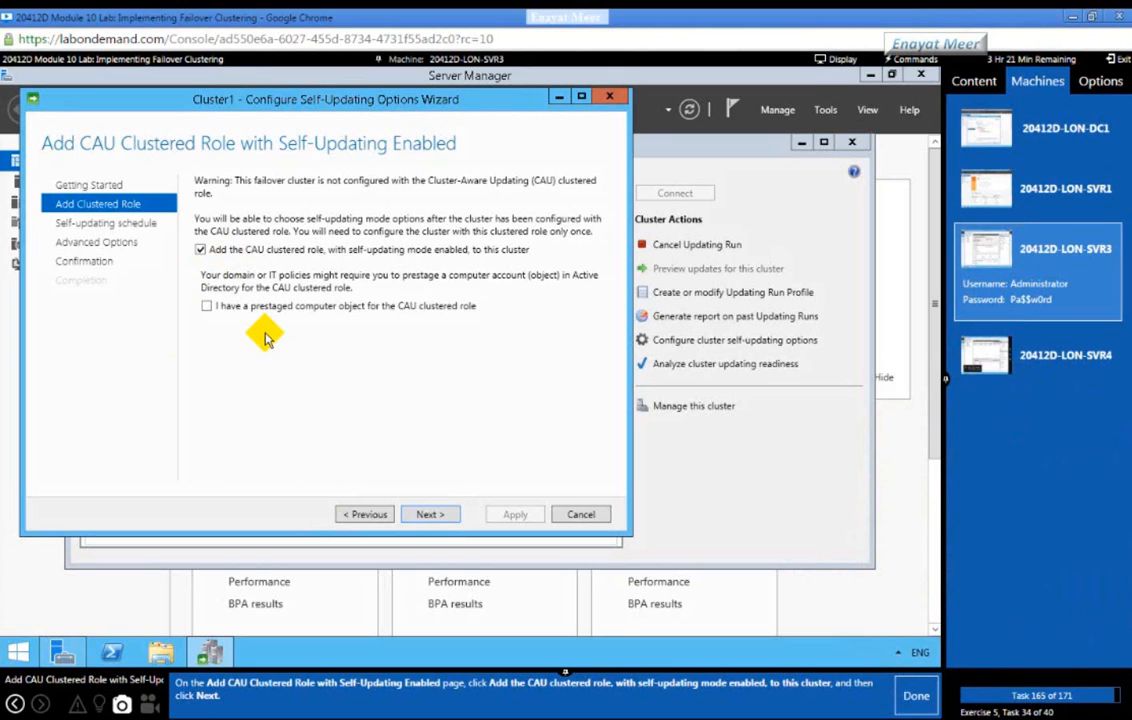
pyautogui.click(430, 514)
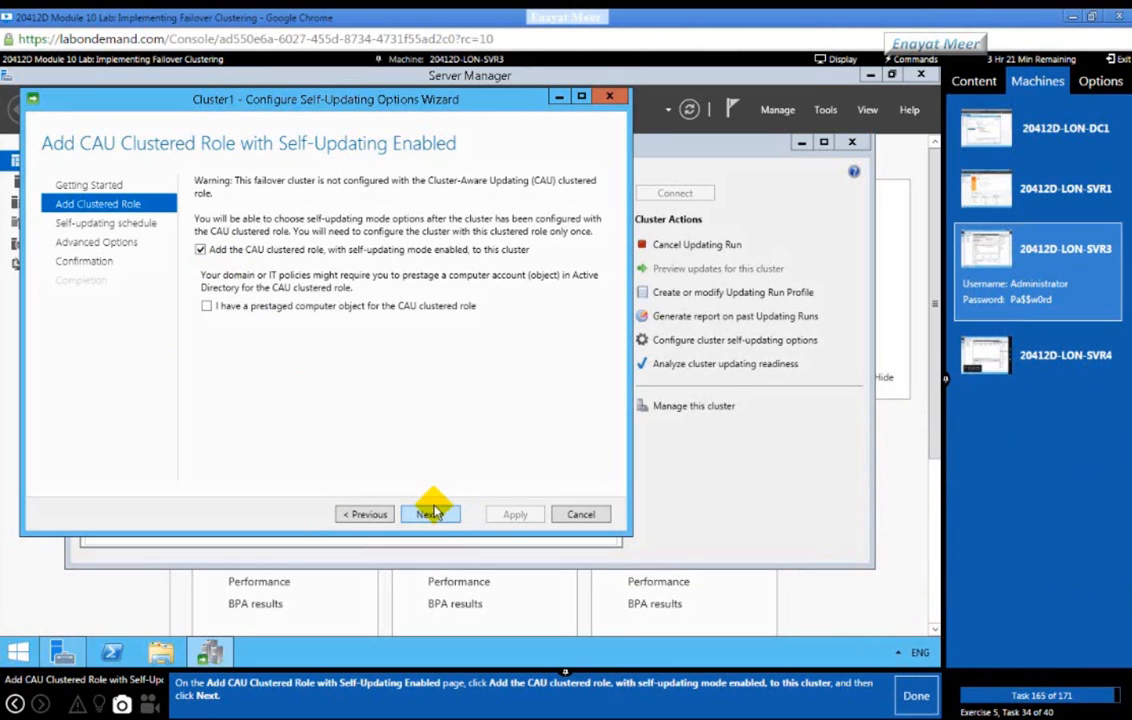
# Step: Change the schedule from monthly to Weekly on Sunday at 4:00 AM
pyautogui.click(915, 697)
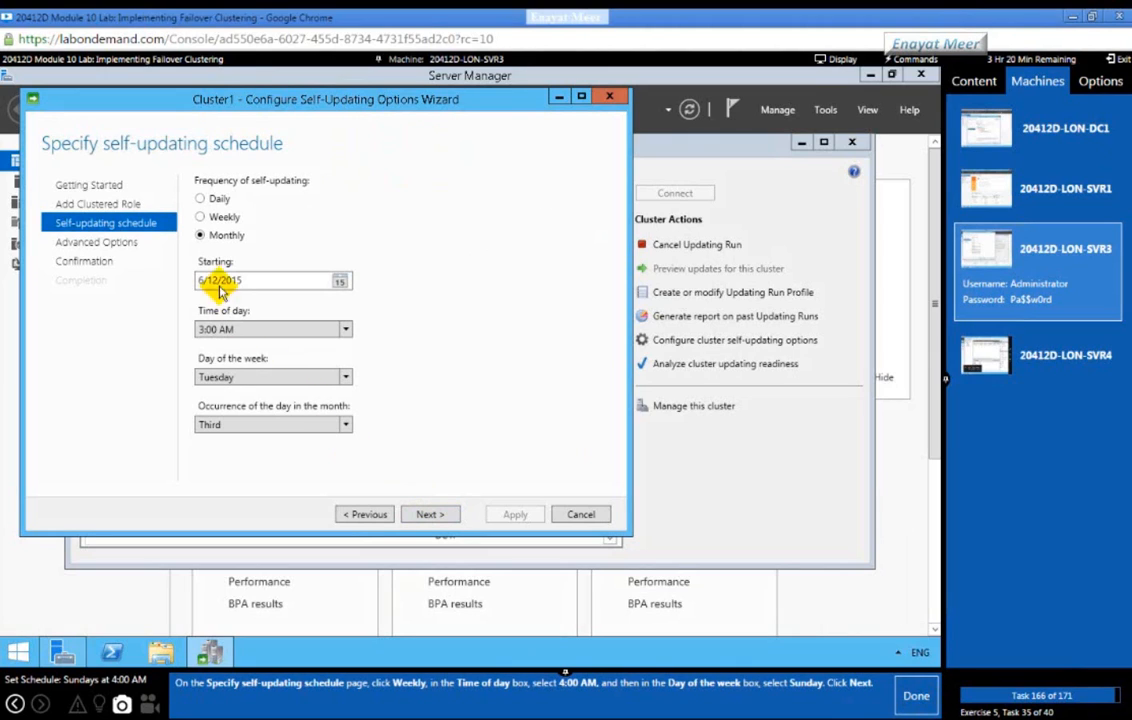
pyautogui.click(200, 217)
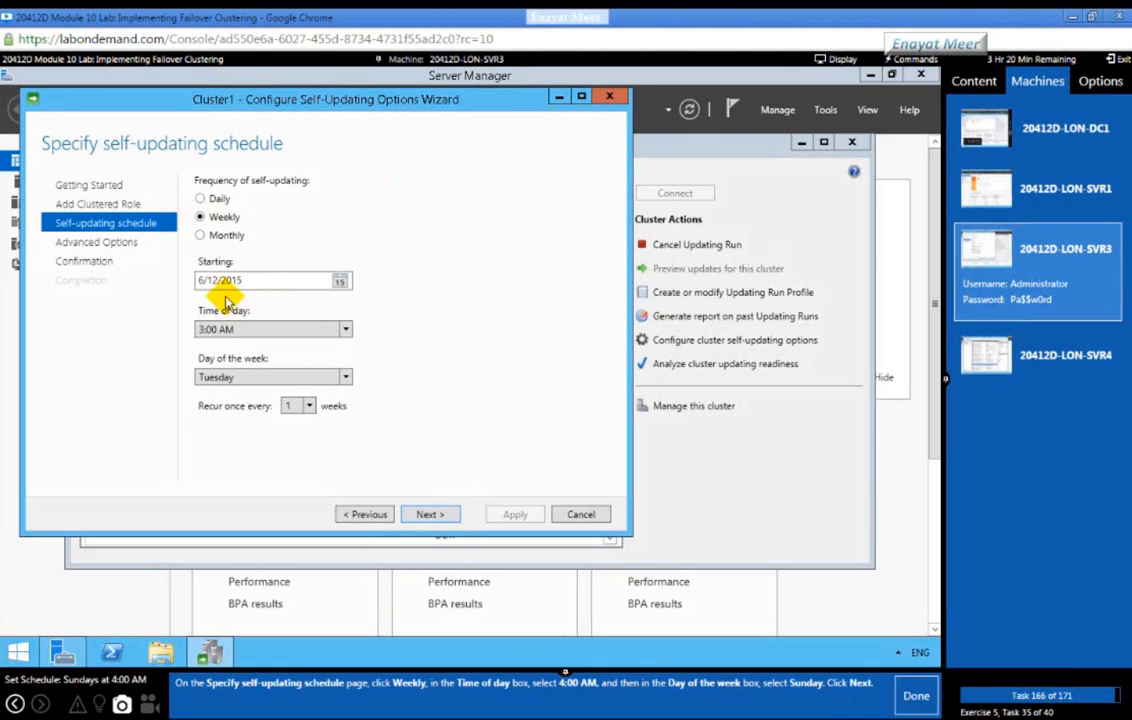
pyautogui.click(346, 329)
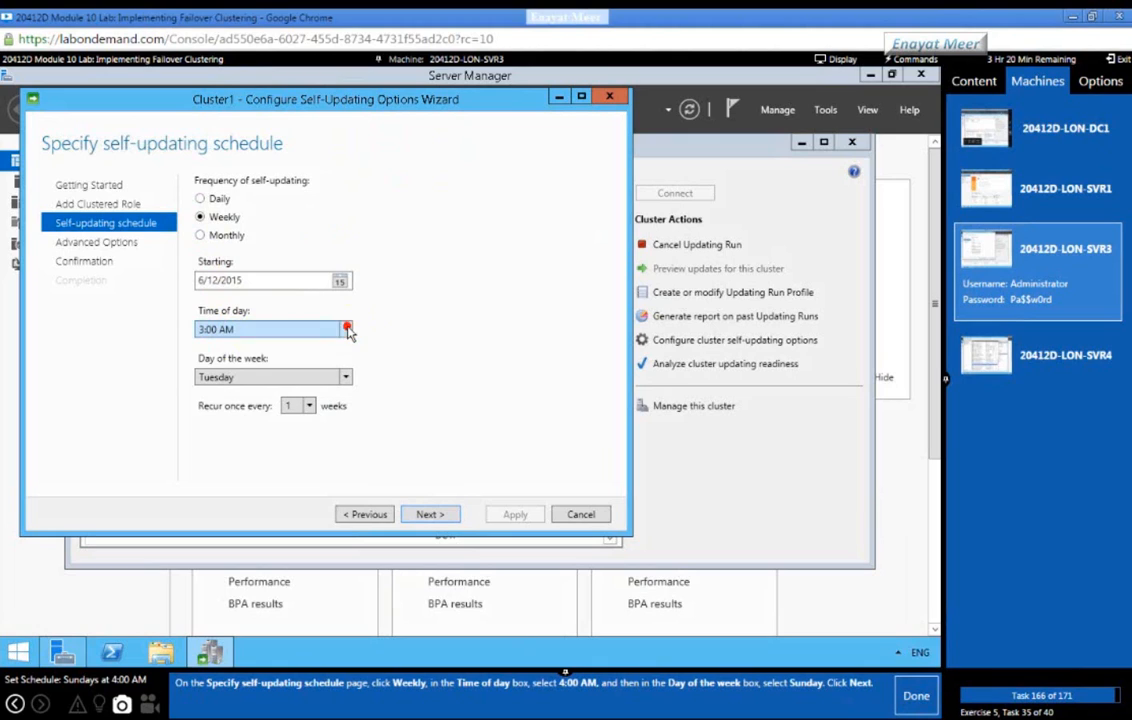
pyautogui.click(229, 363)
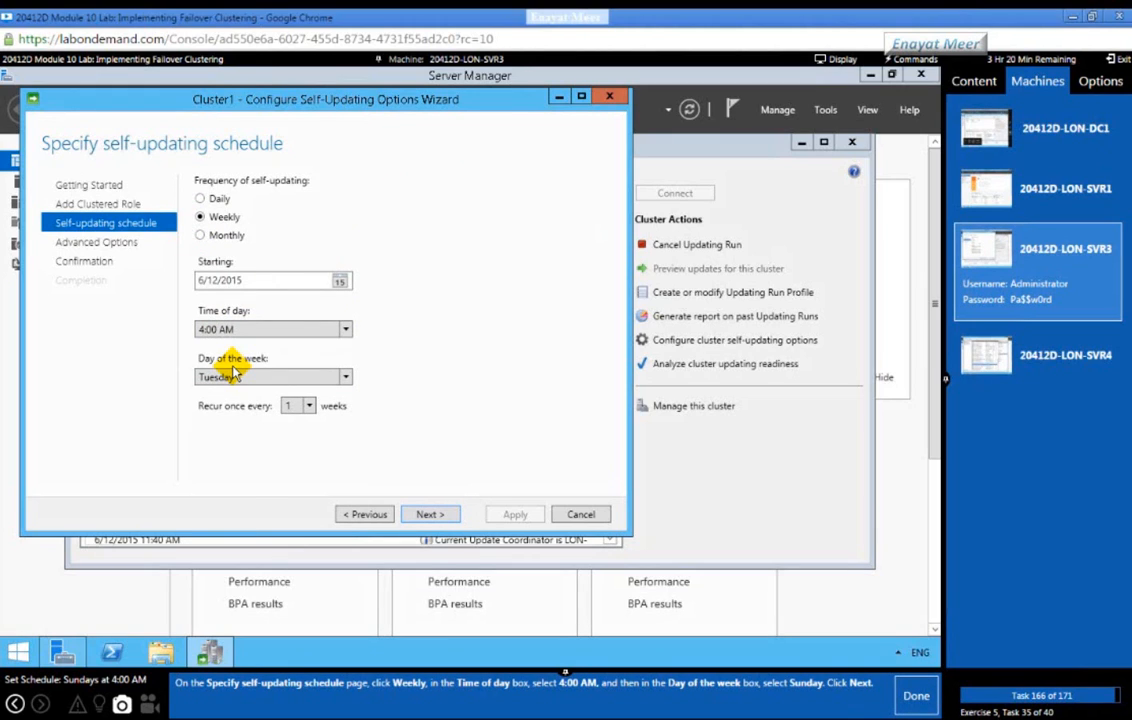
pyautogui.click(344, 378)
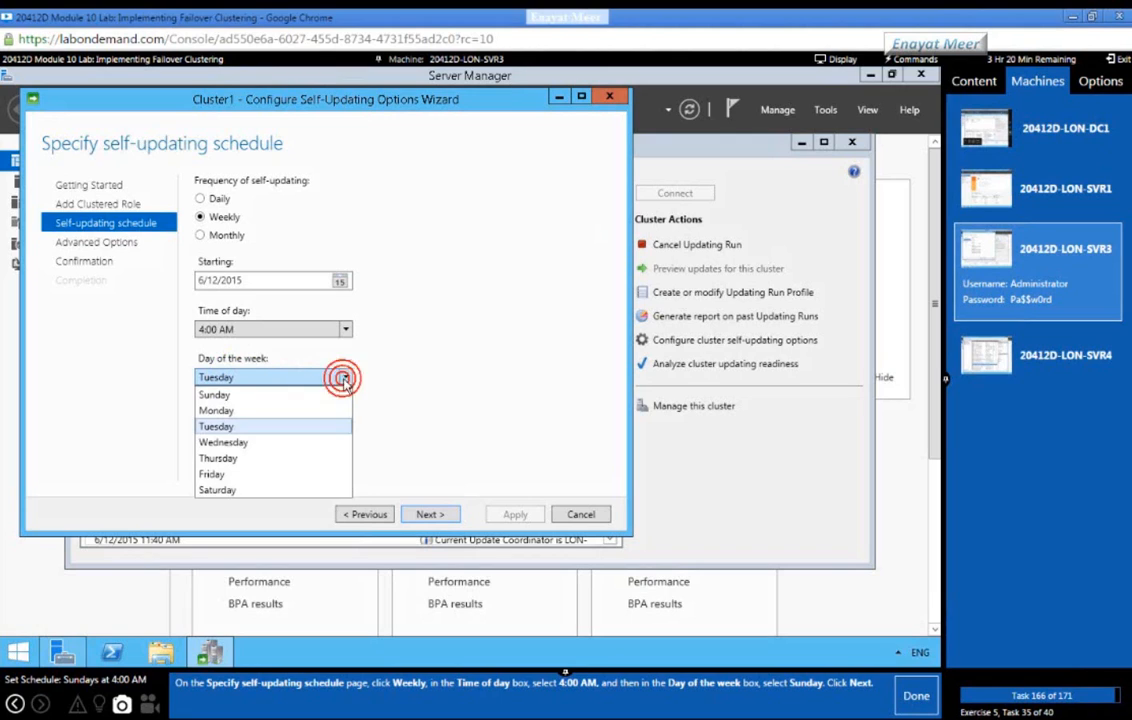
pyautogui.click(267, 400)
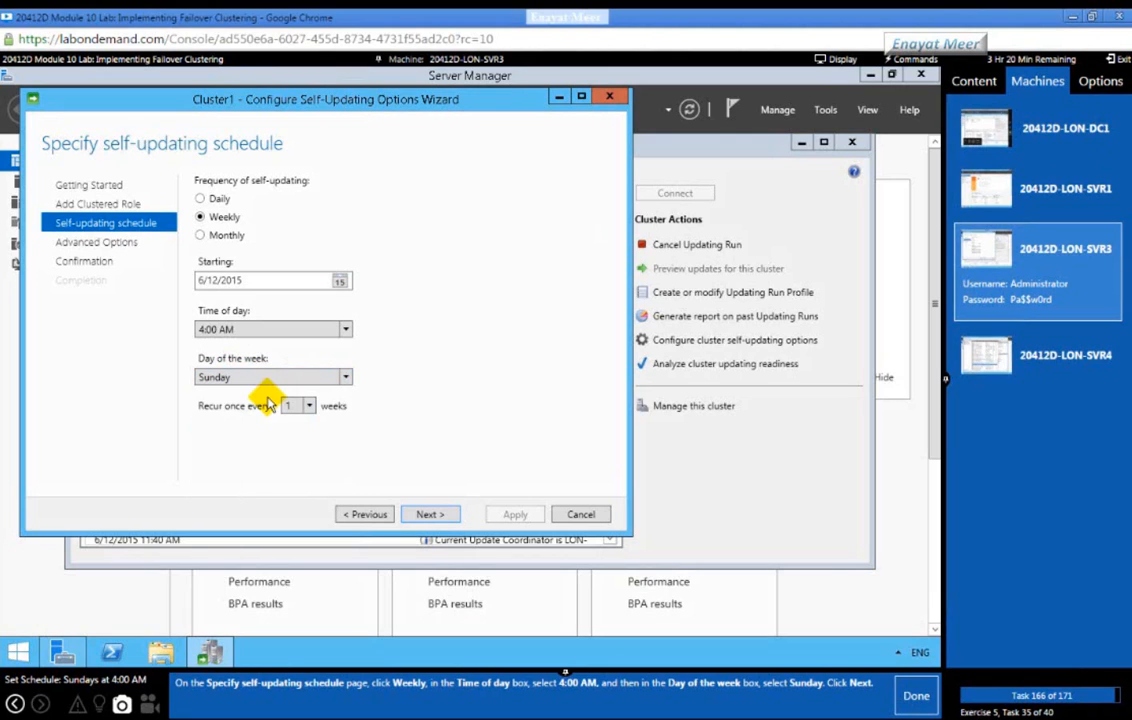
pyautogui.click(424, 515)
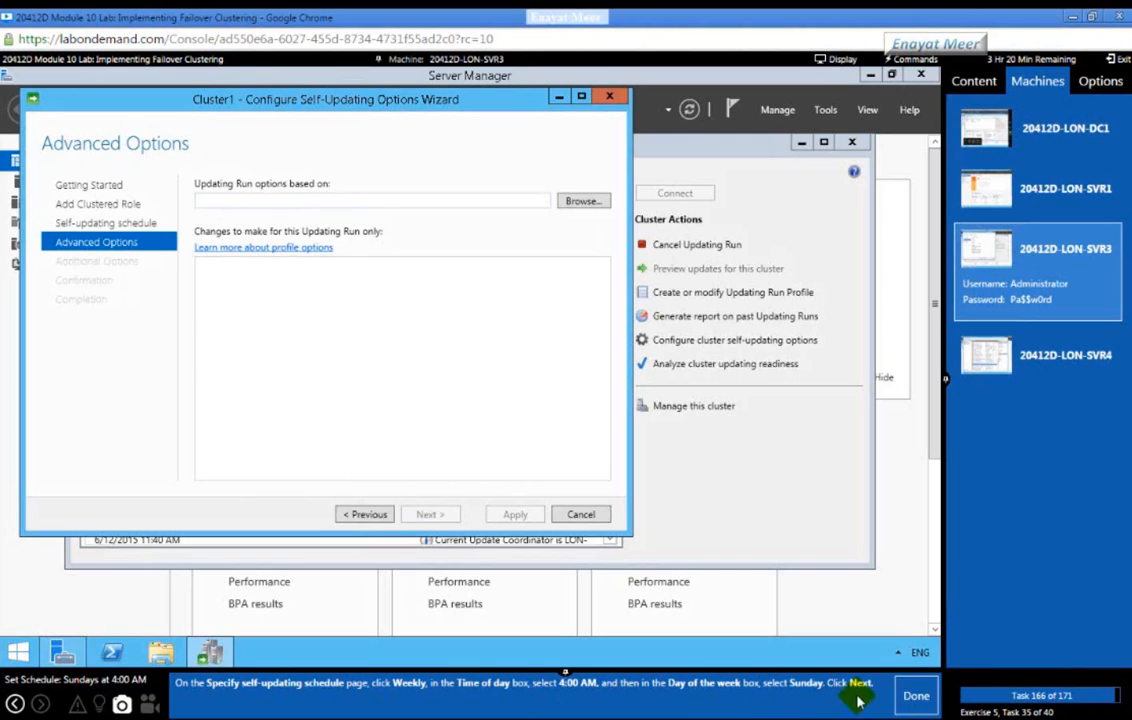
# Step: Accept the default Advanced and Additional Update Options, reaching the Confirmation summary with MaxRetriesPerNode 3, marking each lab task done
pyautogui.click(910, 700)
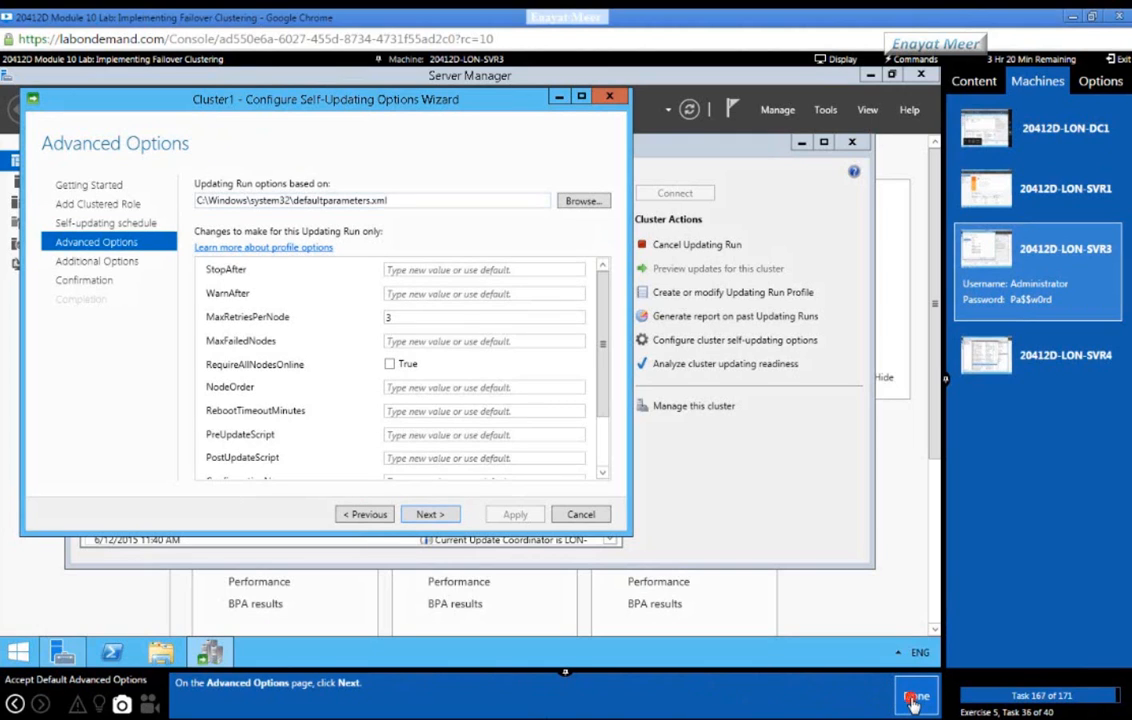
pyautogui.click(432, 515)
pyautogui.click(430, 515)
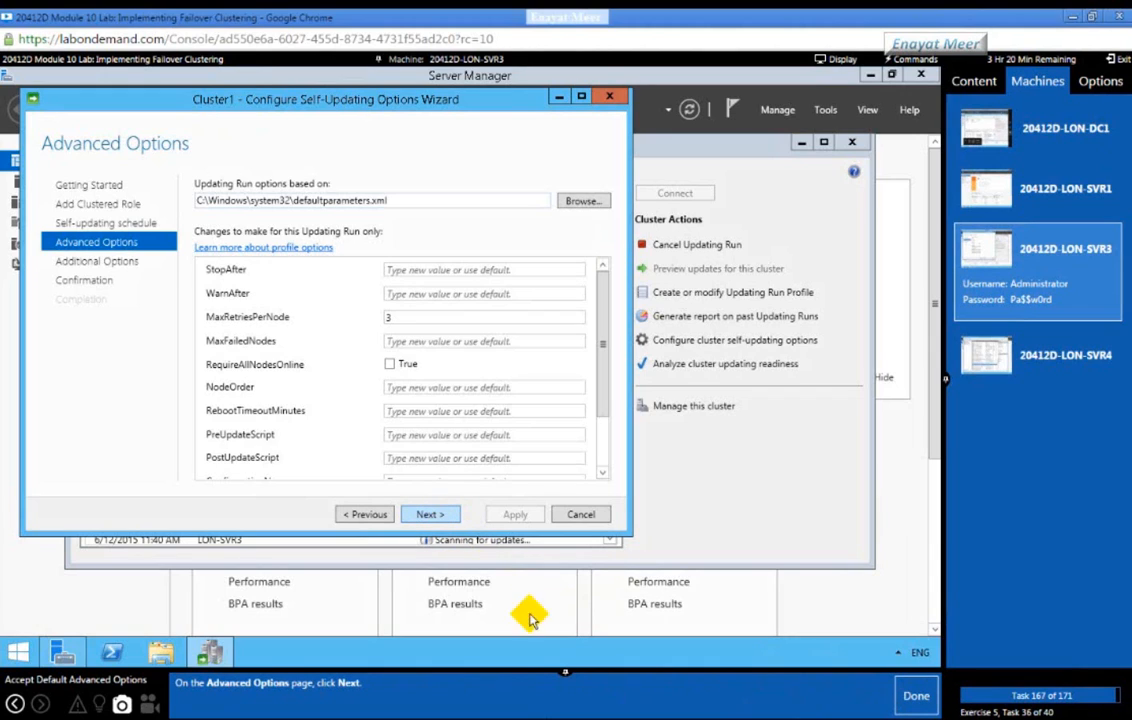
pyautogui.click(912, 702)
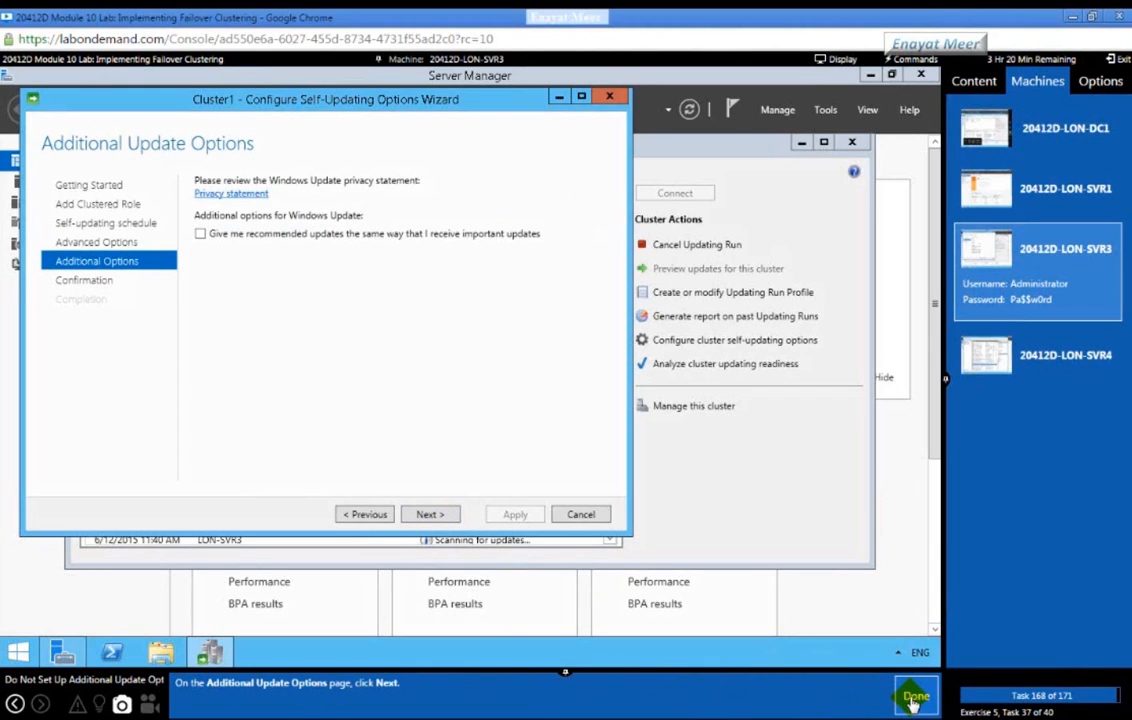
pyautogui.click(437, 514)
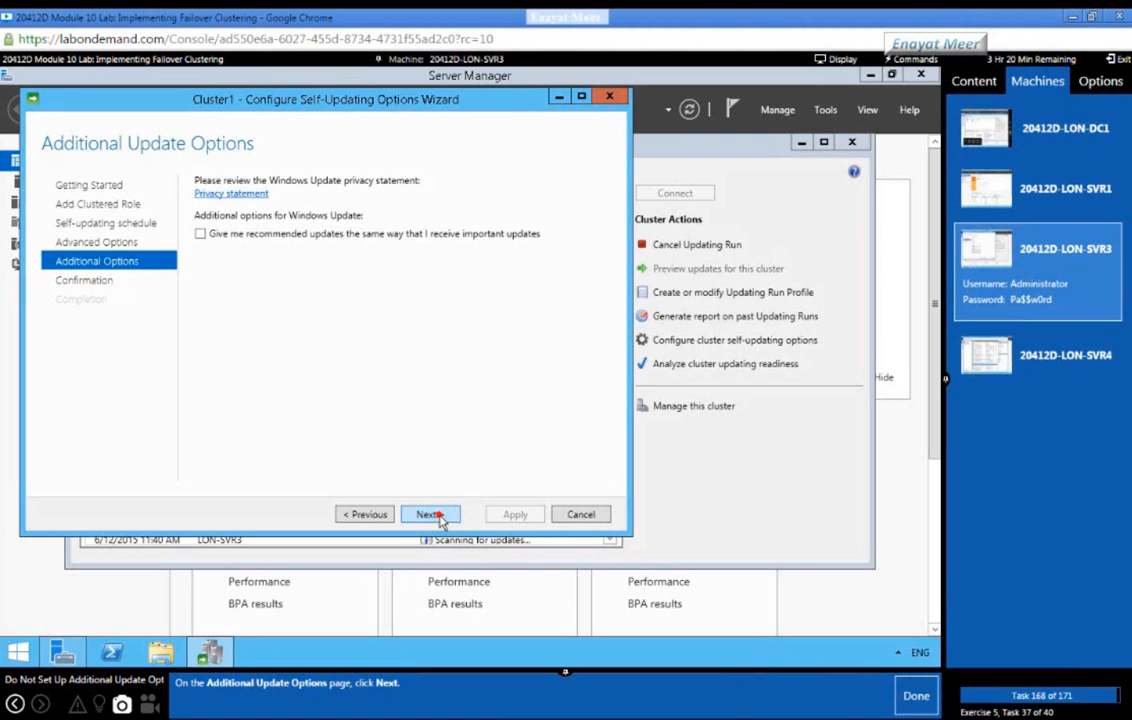
pyautogui.click(912, 700)
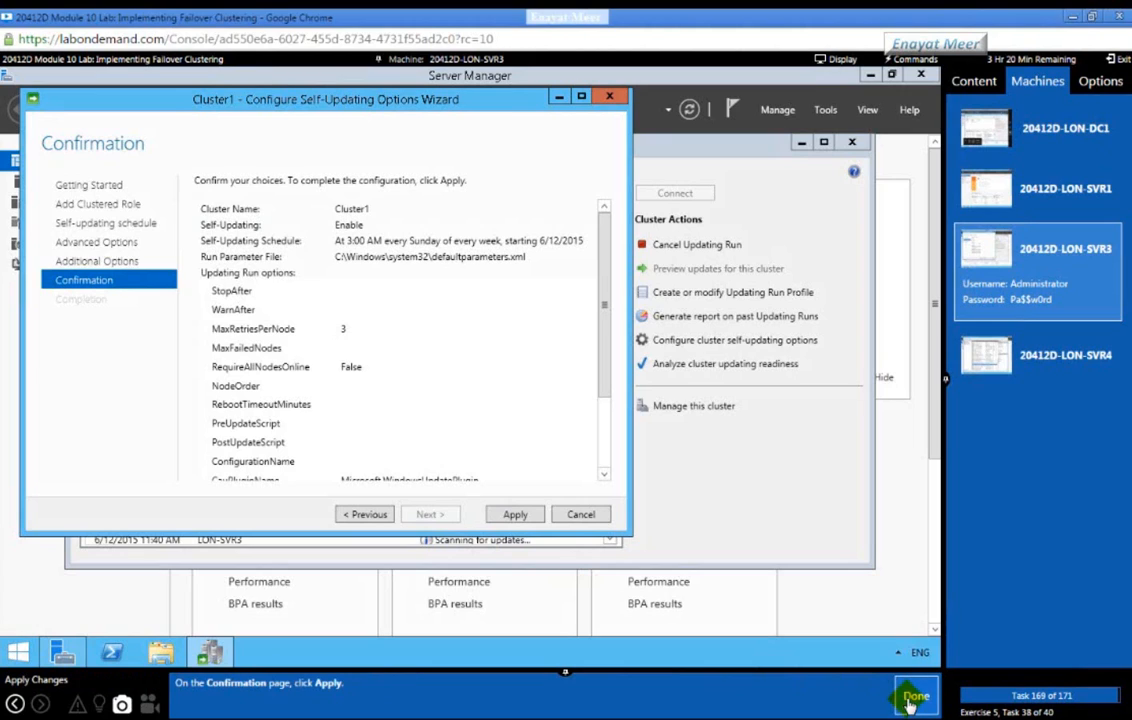
# Step: Apply the configuration so Cluster1's CAU clustered role is added successfully, close the wizard, and mark the lab task done
pyautogui.click(514, 516)
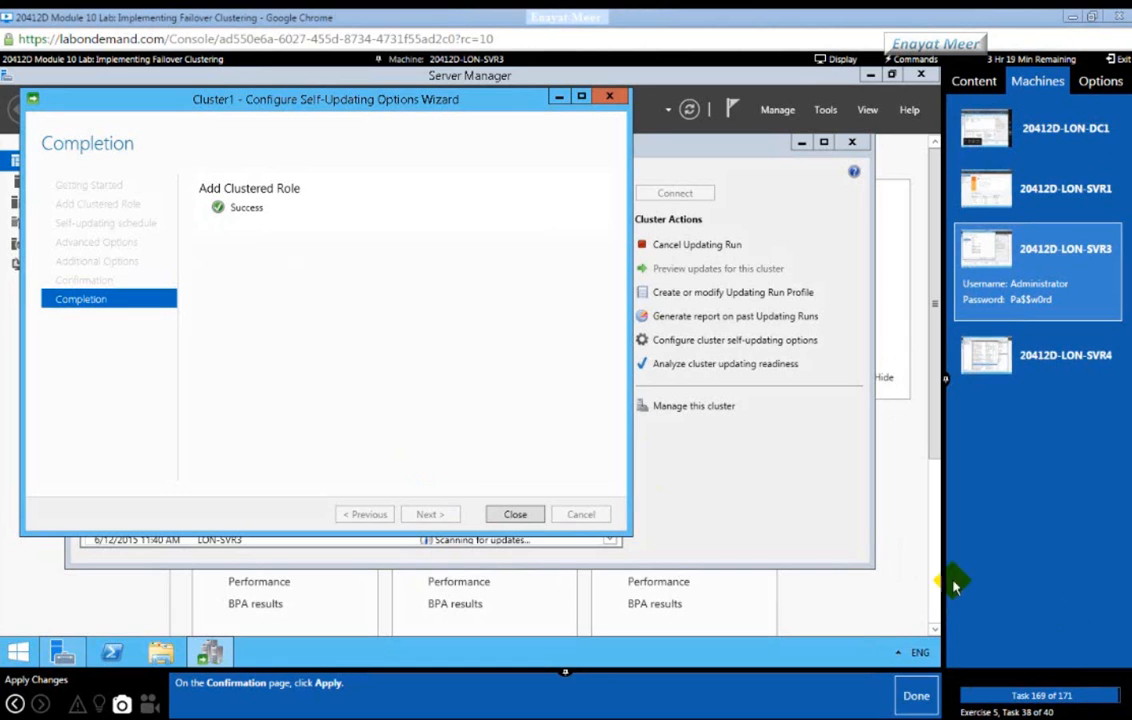
pyautogui.click(500, 512)
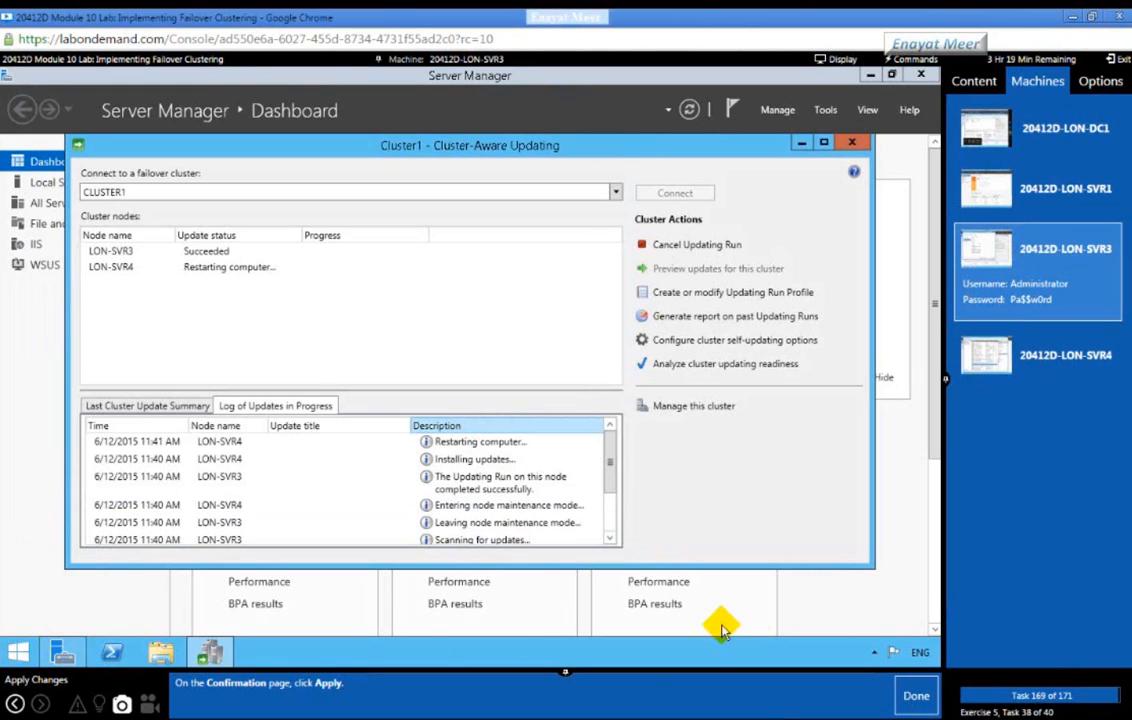
pyautogui.click(917, 697)
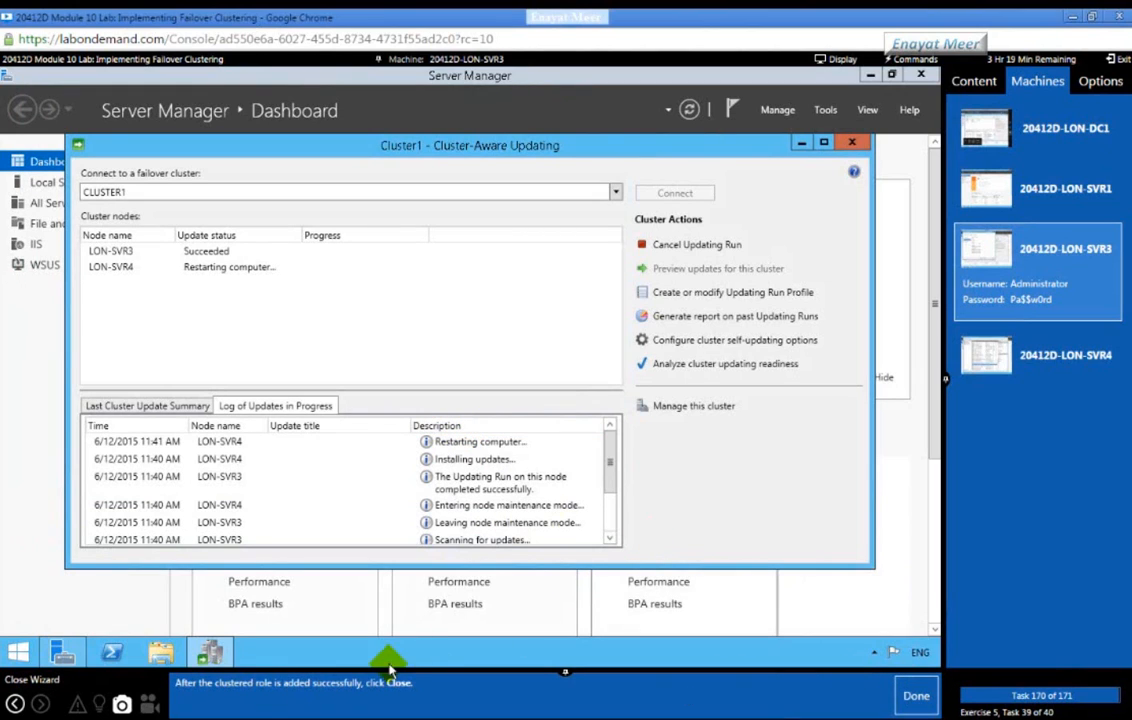